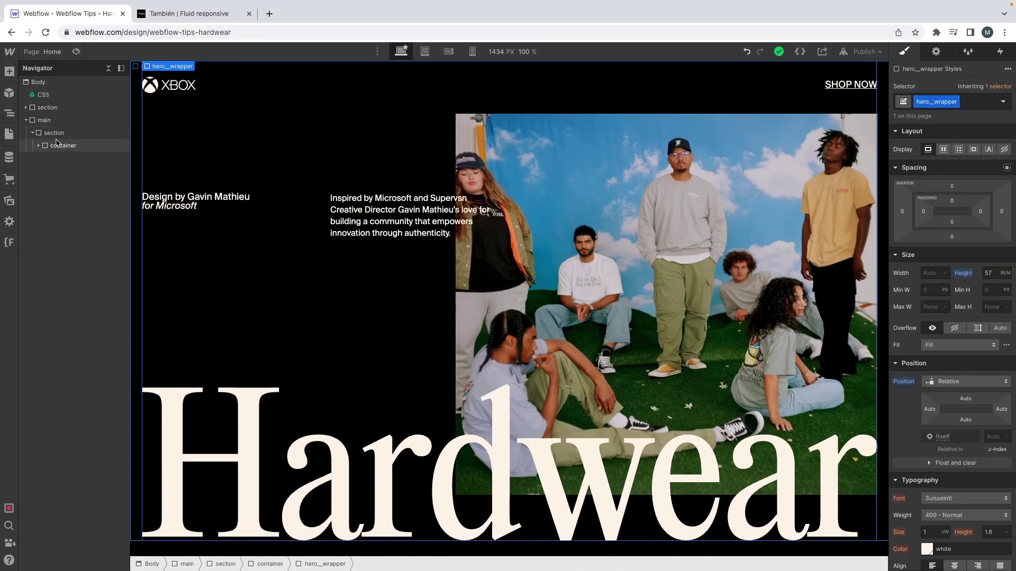
Add a div block inside main, after the existing section, and give it the existing class section
{"action": "left_click", "coordinate": [33, 133]}
{"action": "left_click", "coordinate": [43, 120]}
{"action": "key", "text": "super+e"}
{"action": "type", "text": "div"}
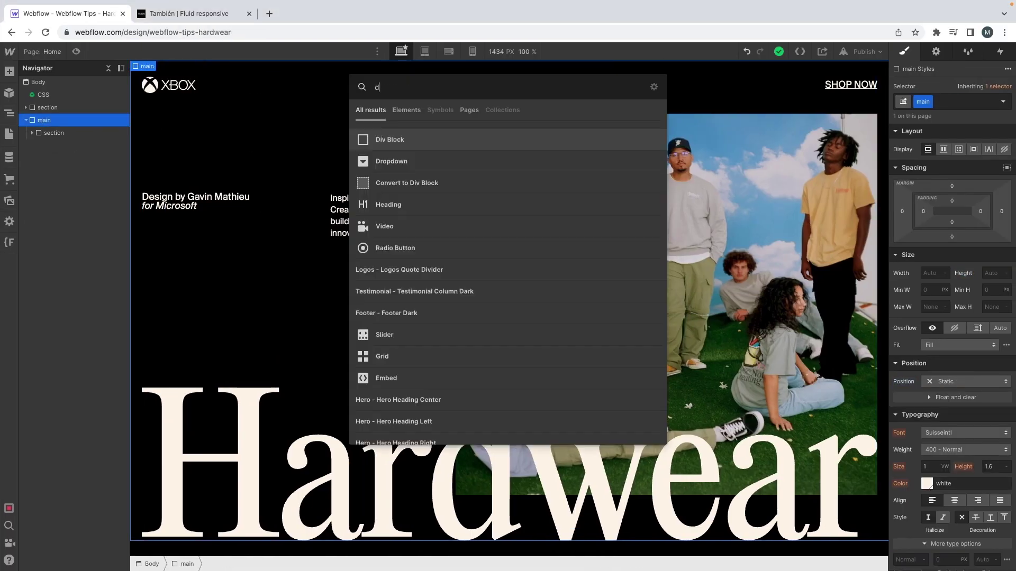
{"action": "key", "text": "Return"}
{"action": "key", "text": "super+Return"}
{"action": "type", "text": "section"}
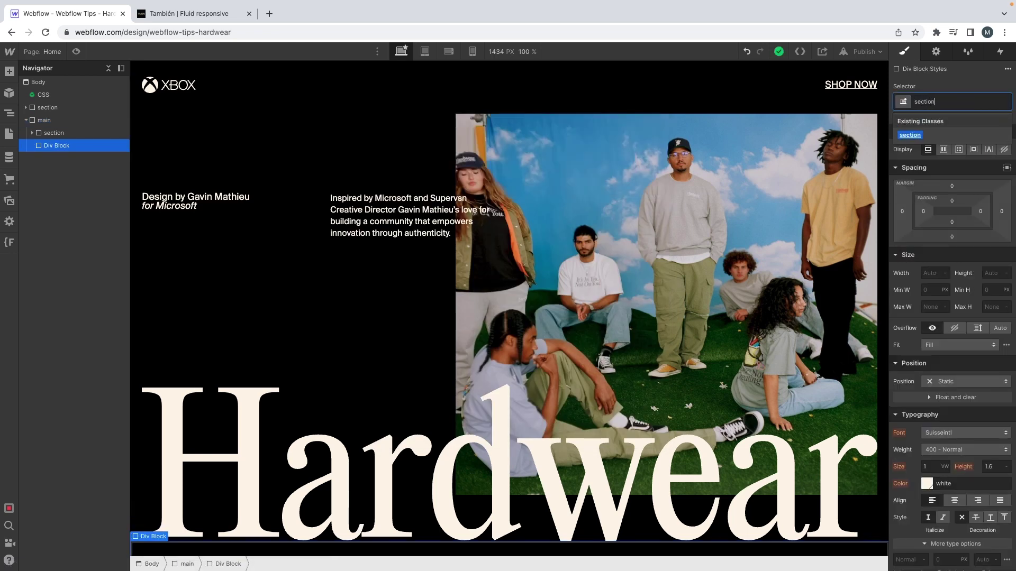
{"action": "key", "text": "Return"}
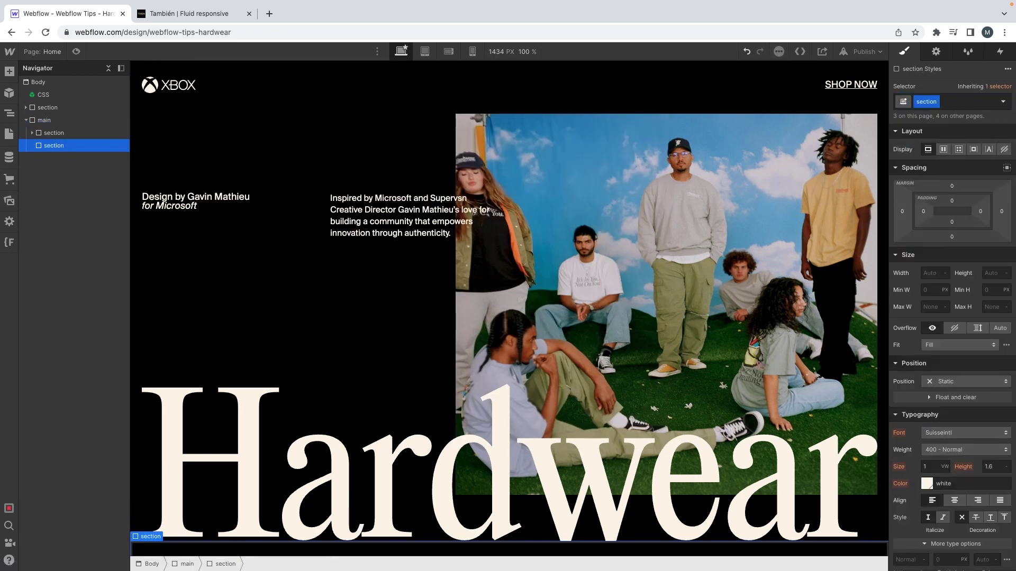
Set the new section div's HTML tag to Section
{"action": "left_click", "coordinate": [946, 55]}
{"action": "left_click", "coordinate": [957, 103]}
{"action": "left_click", "coordinate": [939, 173]}
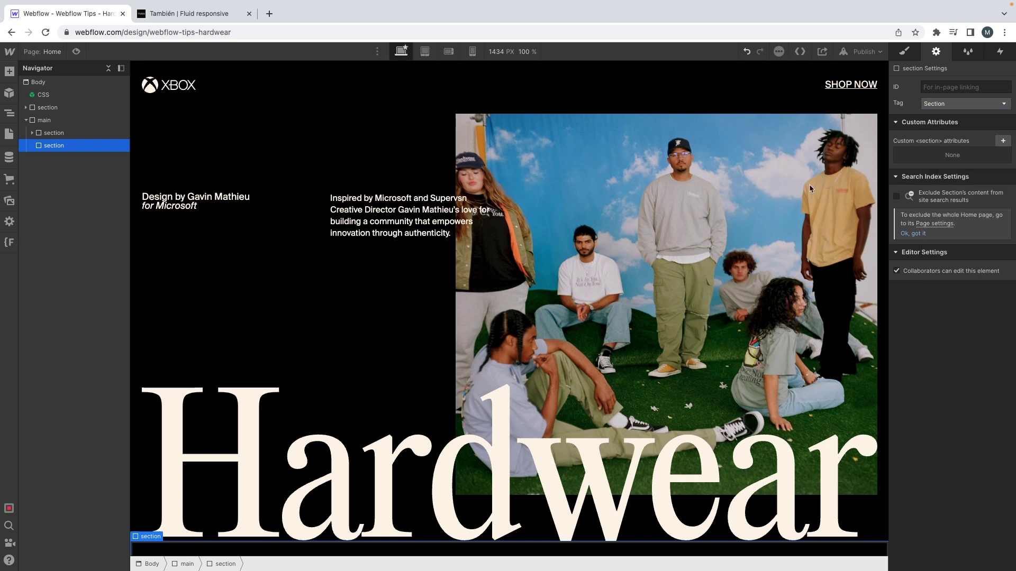
Add a div block inside the new section and give it the existing class container
{"action": "key", "text": "ctrl+e"}
{"action": "type", "text": "div"}
{"action": "key", "text": "Return"}
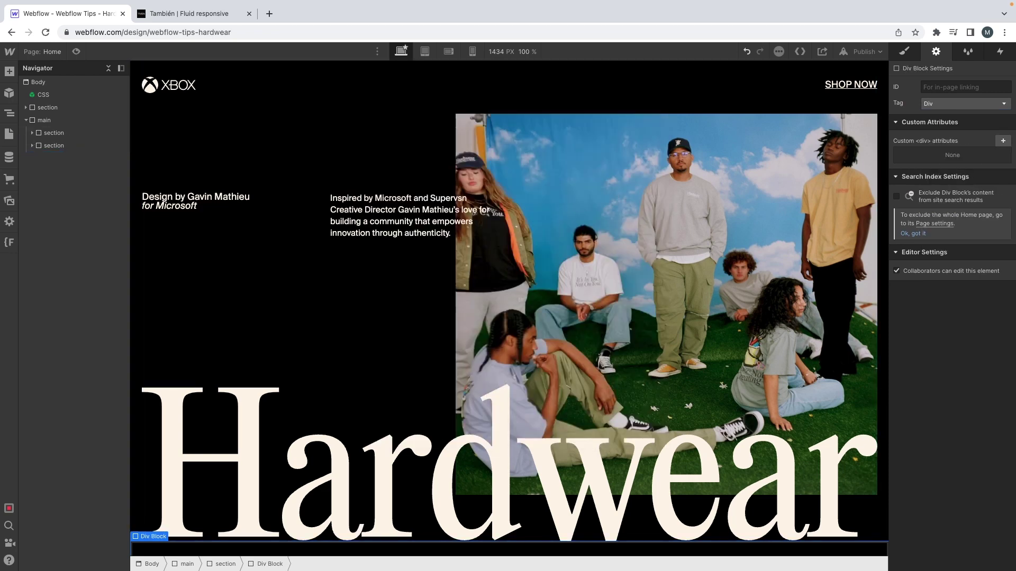
{"action": "key", "text": "ctrl+Return"}
{"action": "type", "text": "container"}
{"action": "key", "text": "Return"}
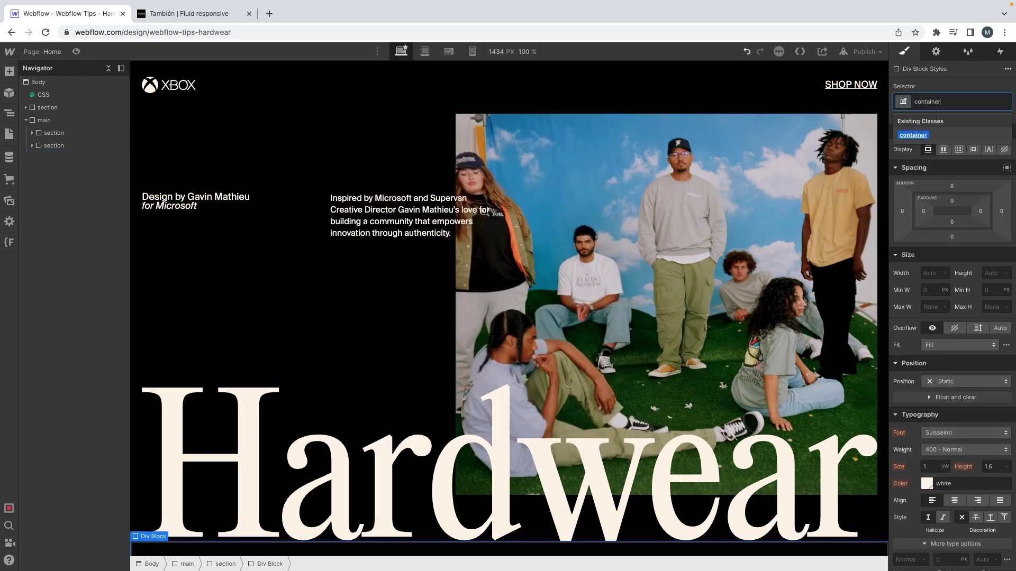
Add a div block inside the container with the new class collection__wrapper and expand its parent elements in the Navigator
{"action": "key", "text": "ctrl+e"}
{"action": "type", "text": "div"}
{"action": "key", "text": "Return"}
{"action": "key", "text": "ctrl+Return"}
{"action": "type", "text": "collection"}
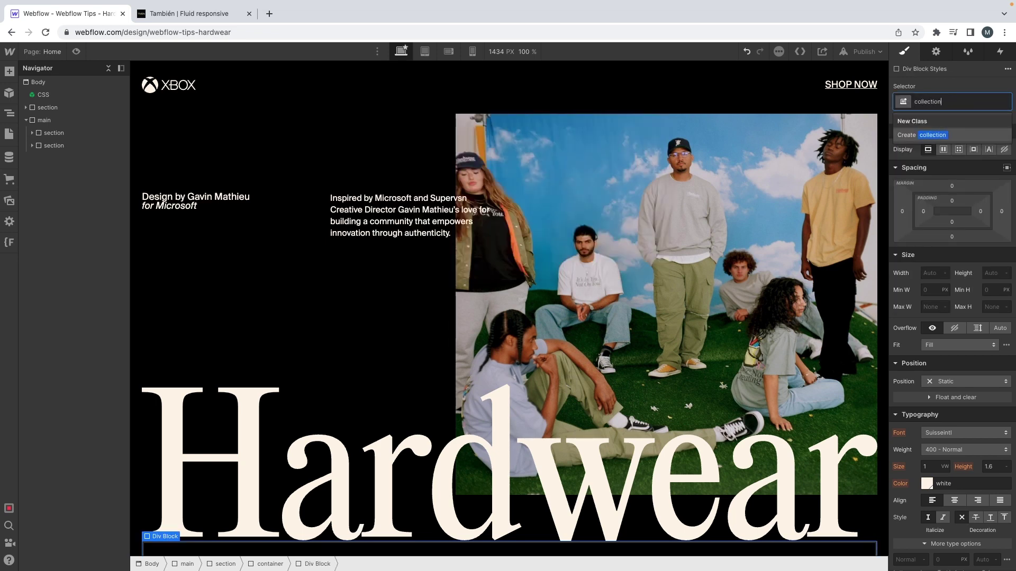
{"action": "type", "text": "__wrapper"}
{"action": "key", "text": "Return"}
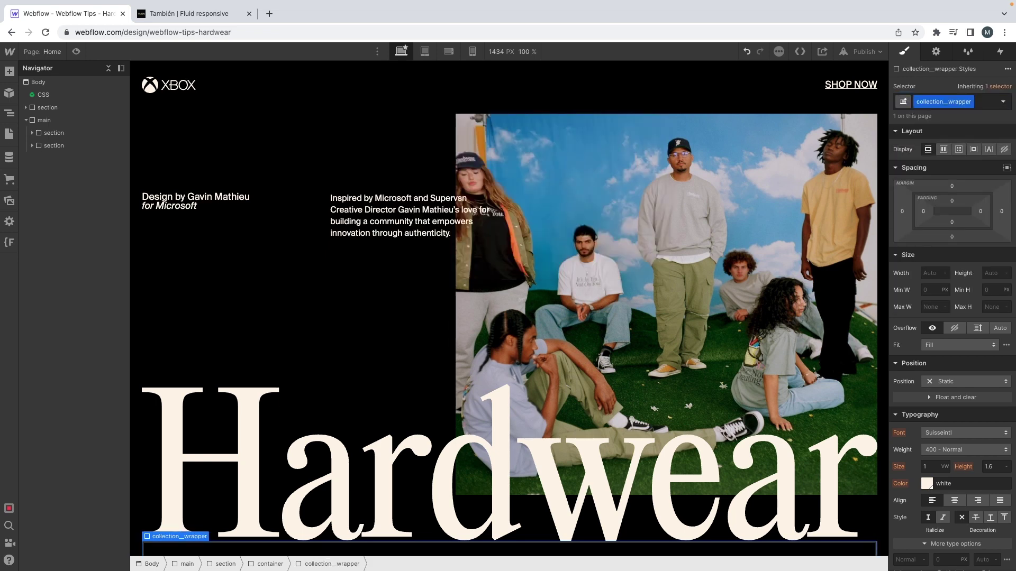
{"action": "left_click", "coordinate": [32, 145]}
{"action": "left_click", "coordinate": [38, 158]}
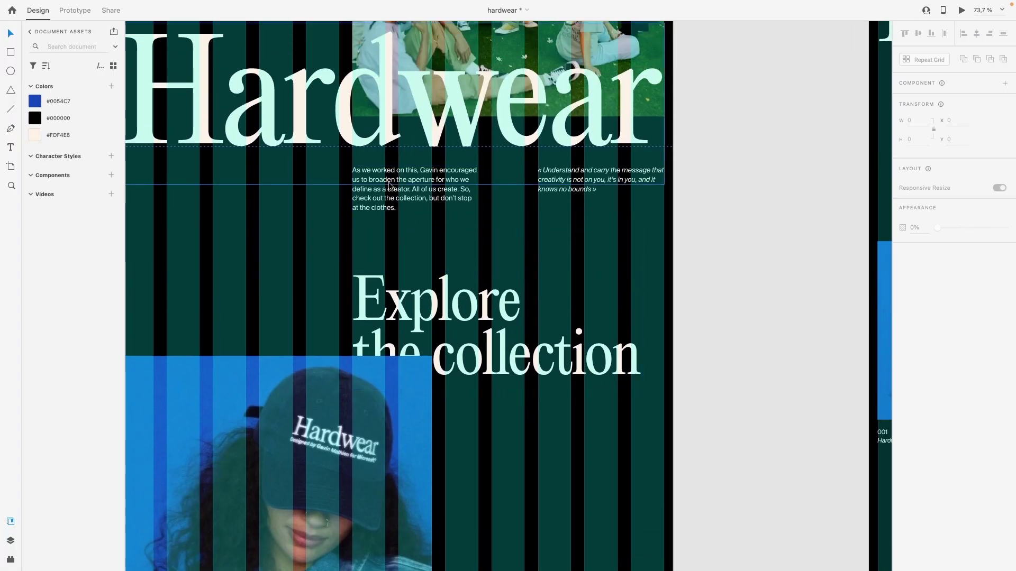
In the Adobe XD mockup, measure the gap between the Hardwear title and the paragraph below it with a temporary rectangle
{"action": "left_click", "coordinate": [399, 181]}
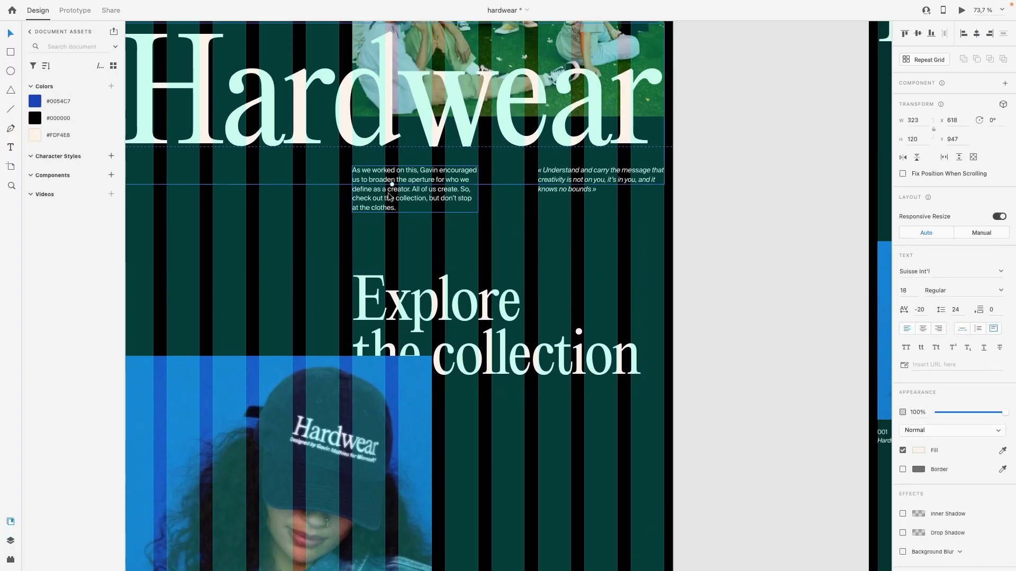
{"action": "scroll", "coordinate": [389, 196], "scroll_direction": "up", "scroll_amount": 2}
{"action": "key", "text": "shift+super+'"}
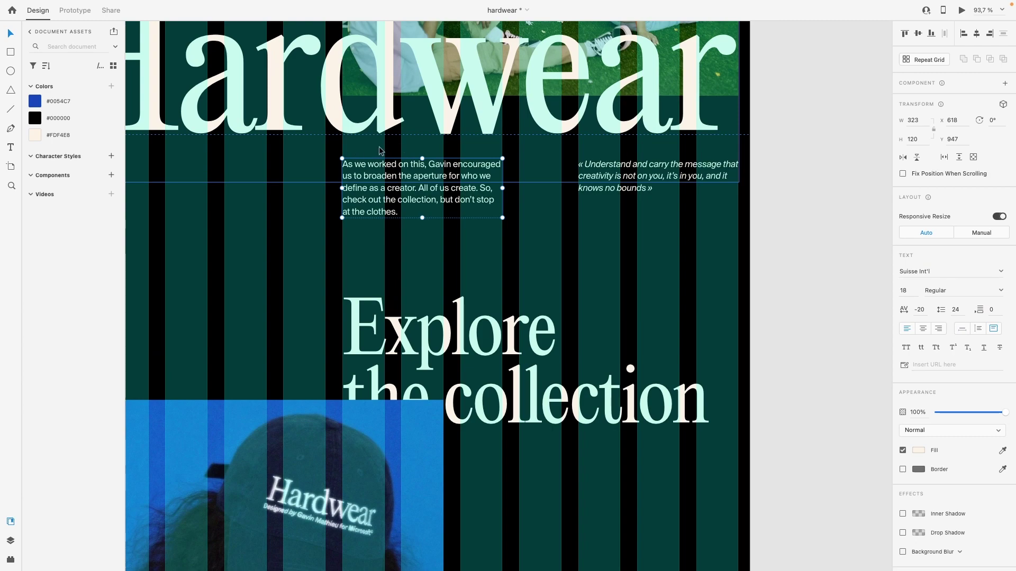
{"action": "scroll", "coordinate": [379, 150], "scroll_direction": "up", "scroll_amount": 3}
{"action": "scroll", "coordinate": [379, 150], "scroll_direction": "left", "scroll_amount": 3}
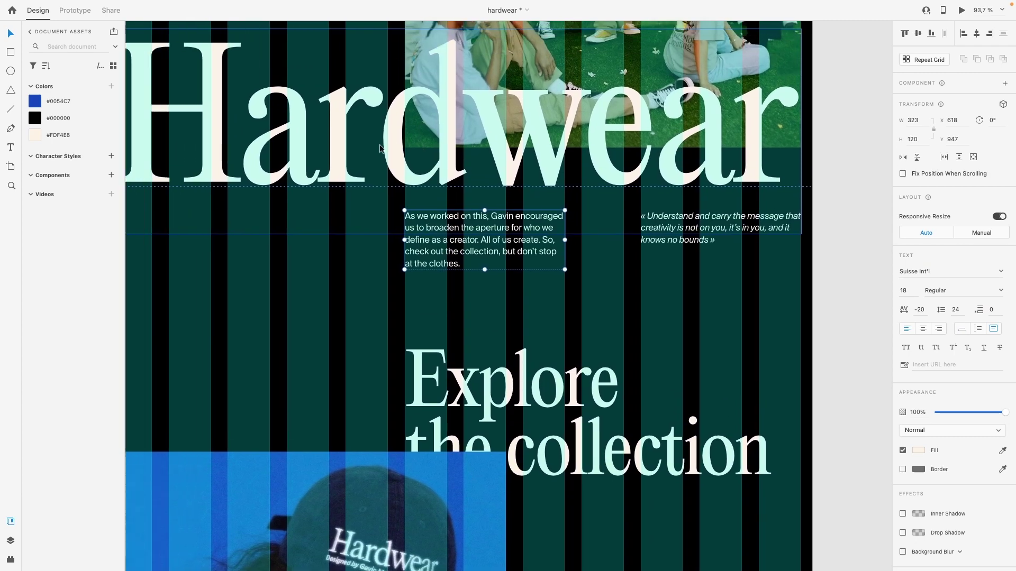
{"action": "scroll", "coordinate": [379, 148], "scroll_direction": "left", "scroll_amount": 2}
{"action": "scroll", "coordinate": [382, 149], "scroll_direction": "down", "scroll_amount": 3}
{"action": "scroll", "coordinate": [480, 175], "scroll_direction": "up", "scroll_amount": 5}
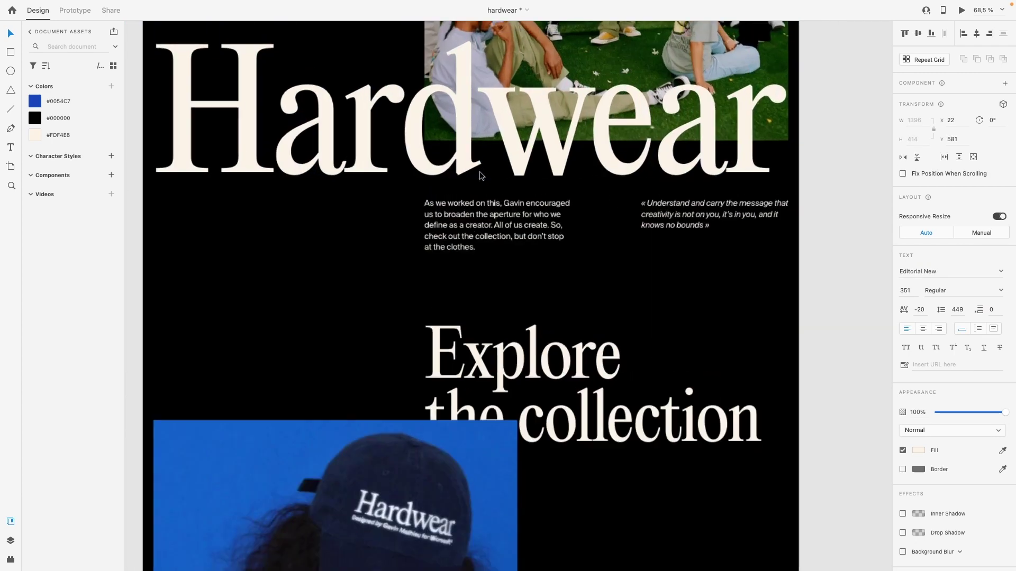
{"action": "scroll", "coordinate": [433, 264], "scroll_direction": "up", "scroll_amount": 2}
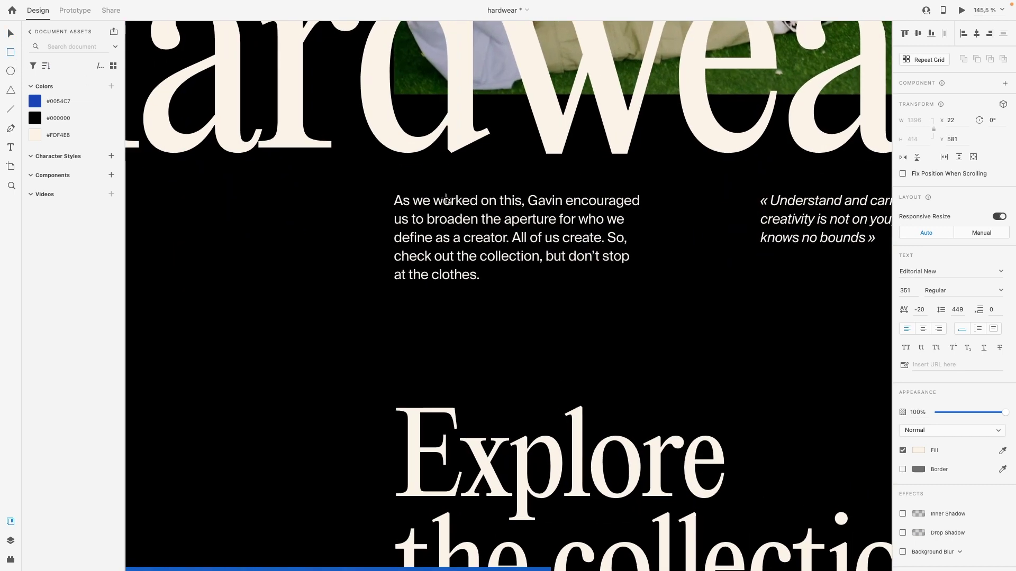
{"action": "left_click_drag", "start_coordinate": [450, 155], "coordinate": [510, 192]}
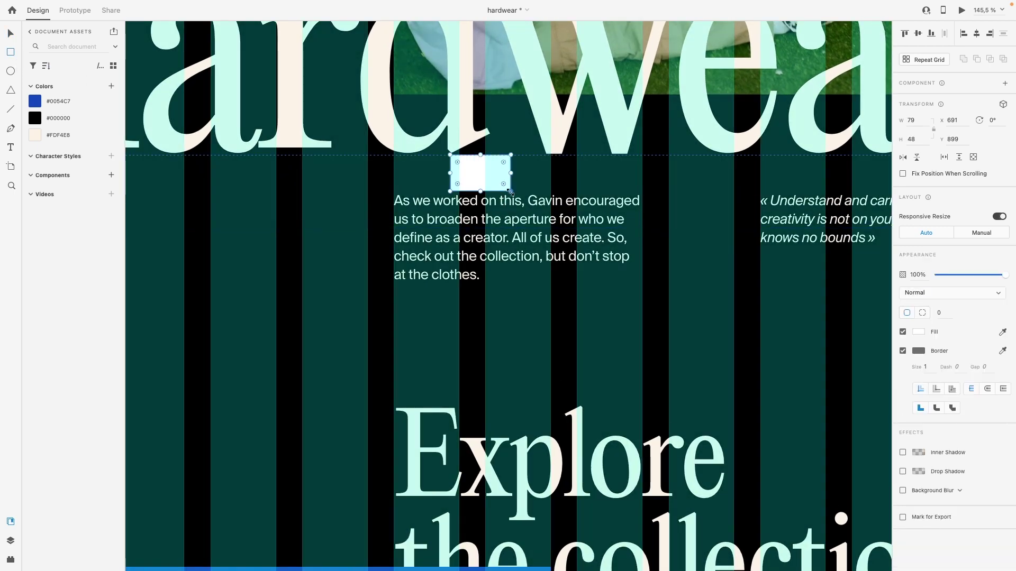
{"action": "key", "text": "Delete"}
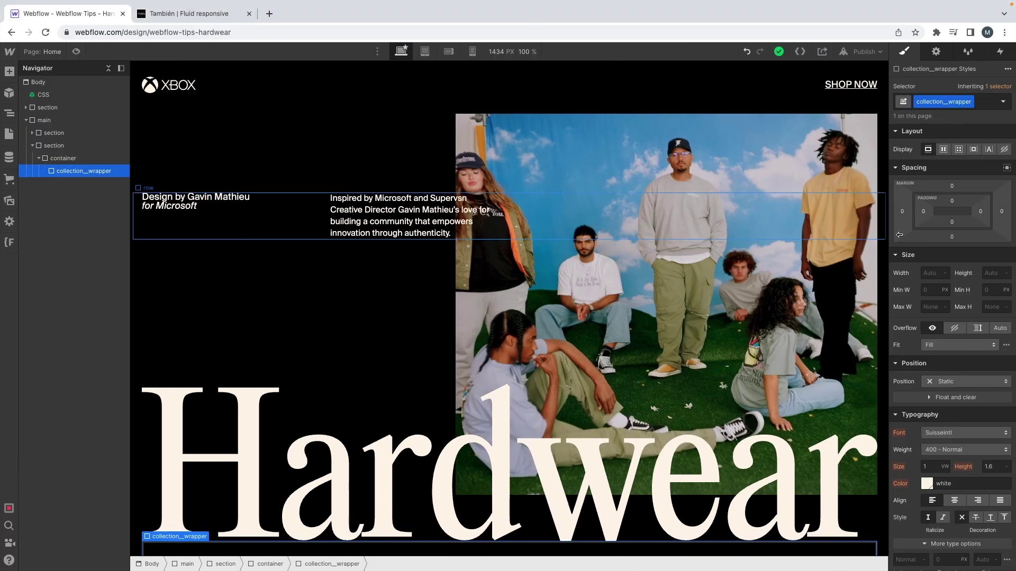
Back in Webflow, set the top padding of collection__wrapper to 50/16rem
{"action": "left_click", "coordinate": [953, 202]}
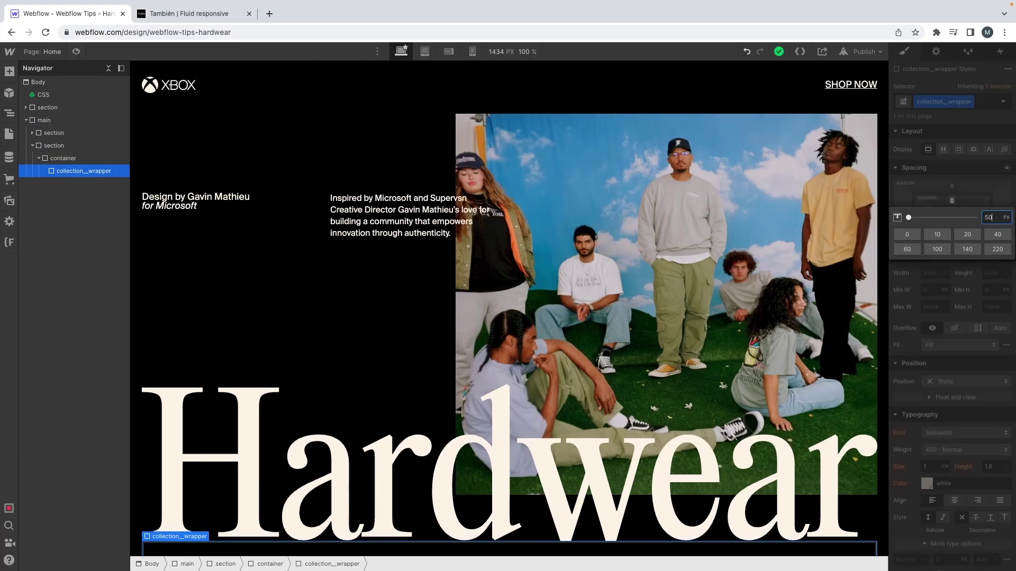
{"action": "type", "text": "50/16rem"}
{"action": "key", "text": "Return"}
{"action": "left_click", "coordinate": [953, 201]}
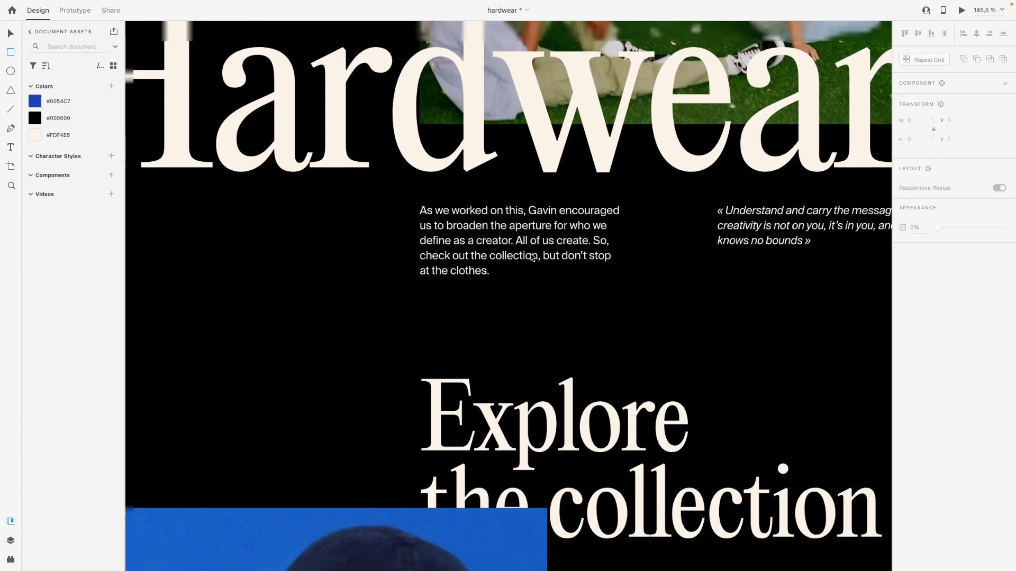
In the Adobe XD mockup, show the layout grid and check the text row's full column span with a temporary rectangle
{"action": "scroll", "coordinate": [570, 269], "scroll_direction": "right", "scroll_amount": 1}
{"action": "key", "text": "shift+super+apostrophe"}
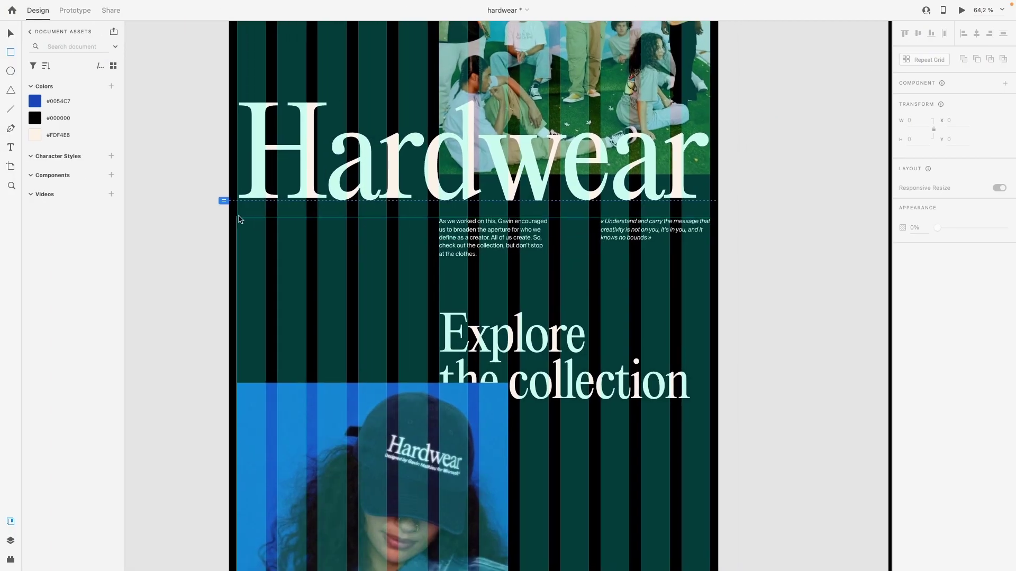
{"action": "mouse_move", "coordinate": [236, 206]}
{"action": "left_mouse_down"}
{"action": "mouse_move", "coordinate": [499, 272]}
{"action": "mouse_move", "coordinate": [710, 272]}
{"action": "left_mouse_up"}
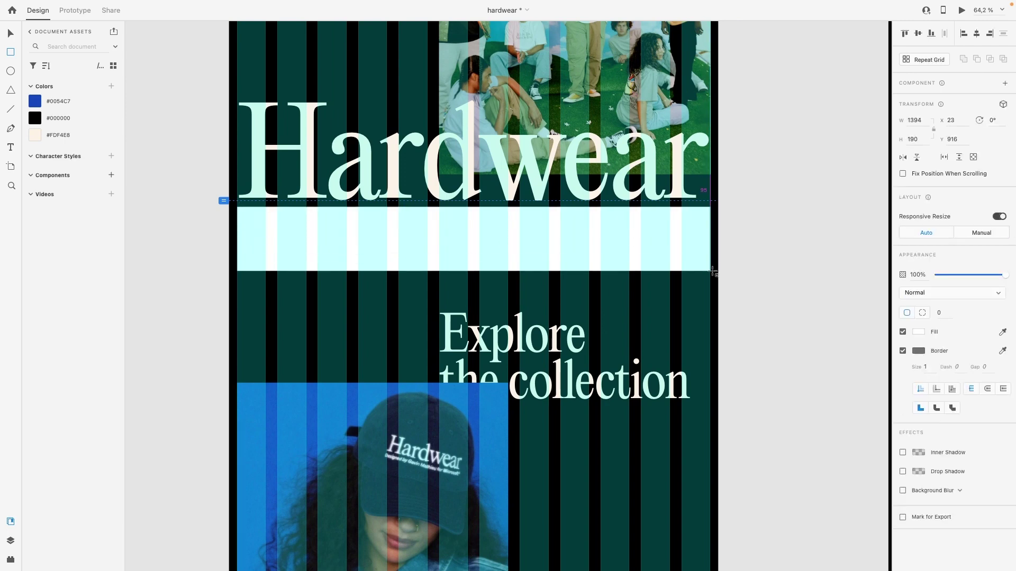
{"action": "key", "text": "Delete"}
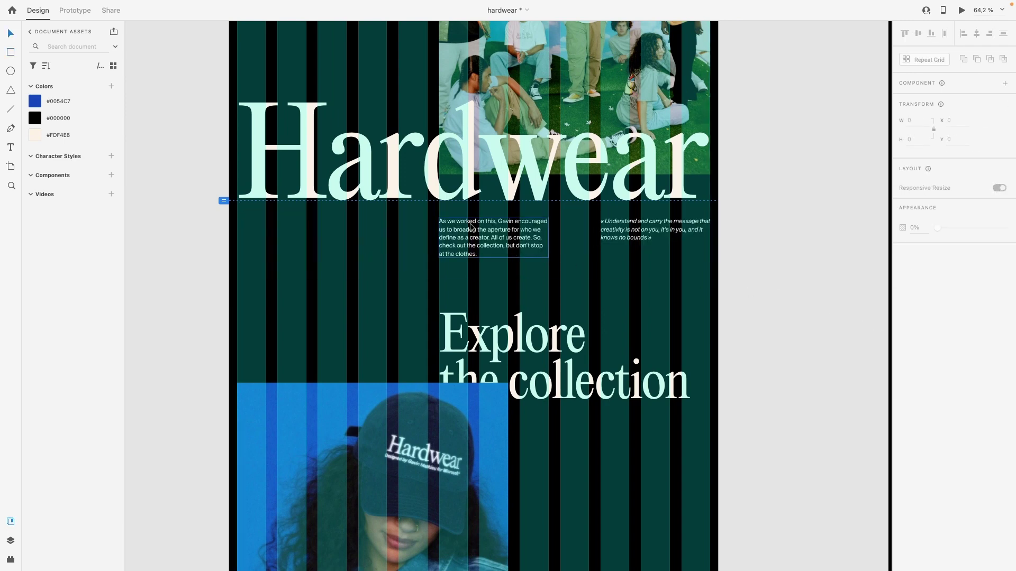
{"action": "scroll", "coordinate": [571, 243], "scroll_direction": "up", "scroll_amount": 2}
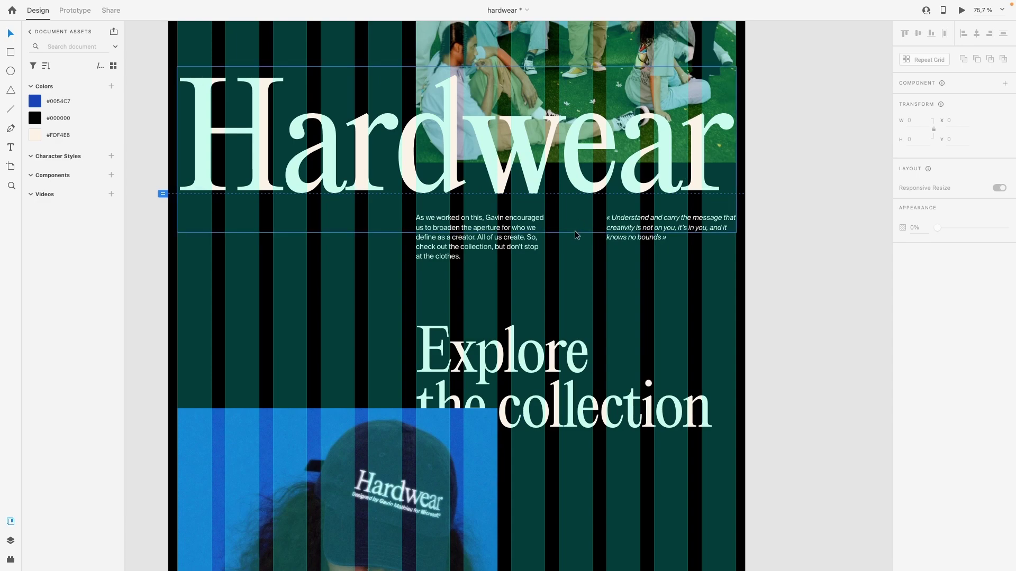
Return to Webflow and add a div block with the existing class row inside collection__wrapper
{"action": "key", "text": "ctrl+Right"}
{"action": "key", "text": "super+e"}
{"action": "type", "text": "d"}
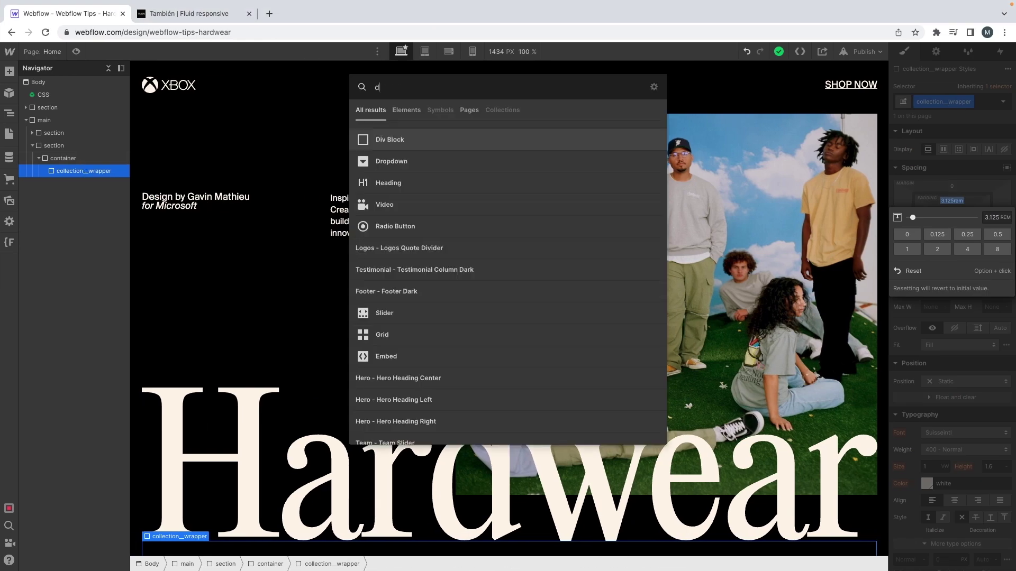
{"action": "key", "text": "Return"}
{"action": "key", "text": "super+Return"}
{"action": "type", "text": "row"}
{"action": "key", "text": "Return"}
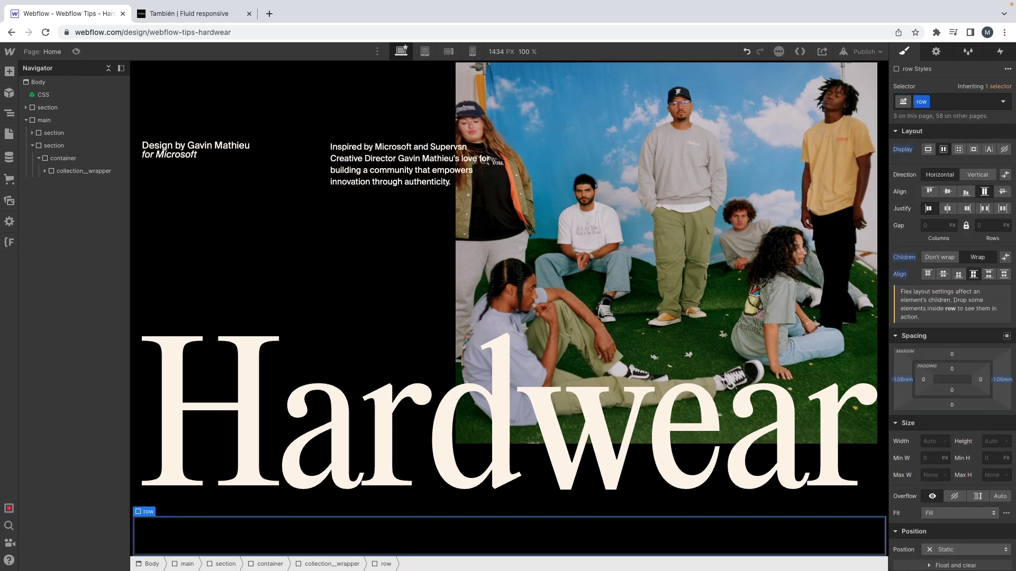
Add a div block inside the row with the class col and the combo class col-lg-3
{"action": "key", "text": "super+e"}
{"action": "type", "text": "div"}
{"action": "key", "text": "Return"}
{"action": "key", "text": "super+Return"}
{"action": "type", "text": "col"}
{"action": "key", "text": "Return"}
{"action": "type", "text": "co"}
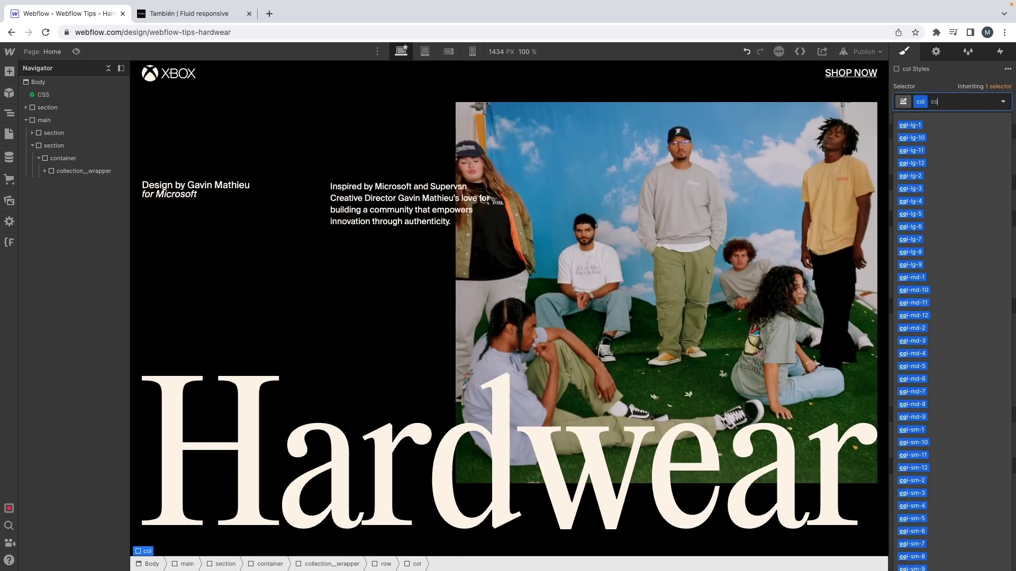
{"action": "type", "text": "l-lg-"}
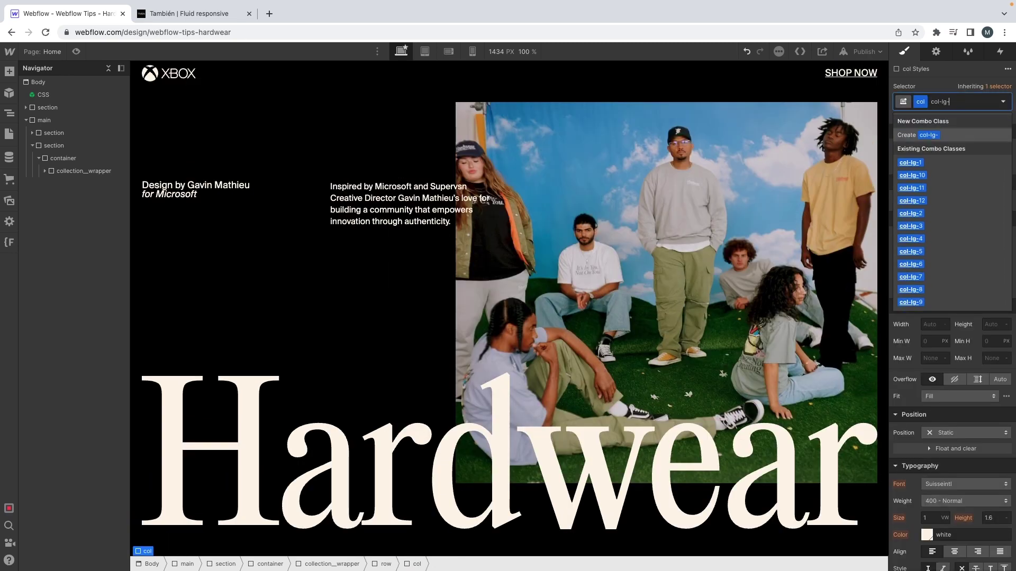
{"action": "type", "text": "3"}
{"action": "key", "text": "Return"}
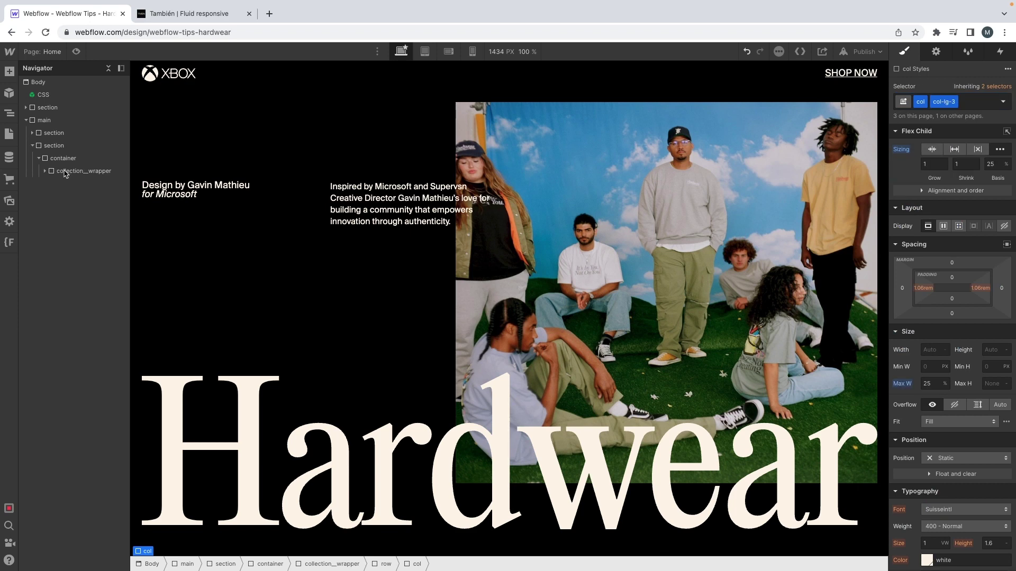
Duplicate the column inside the row and place a paragraph in each of the two columns
{"action": "left_click", "coordinate": [64, 183]}
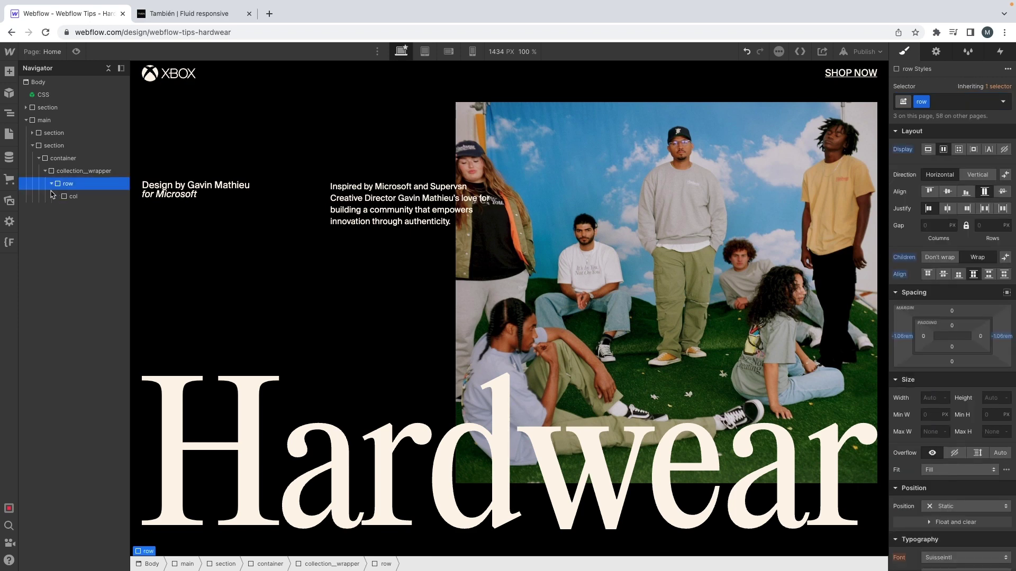
{"action": "left_click", "coordinate": [74, 197]}
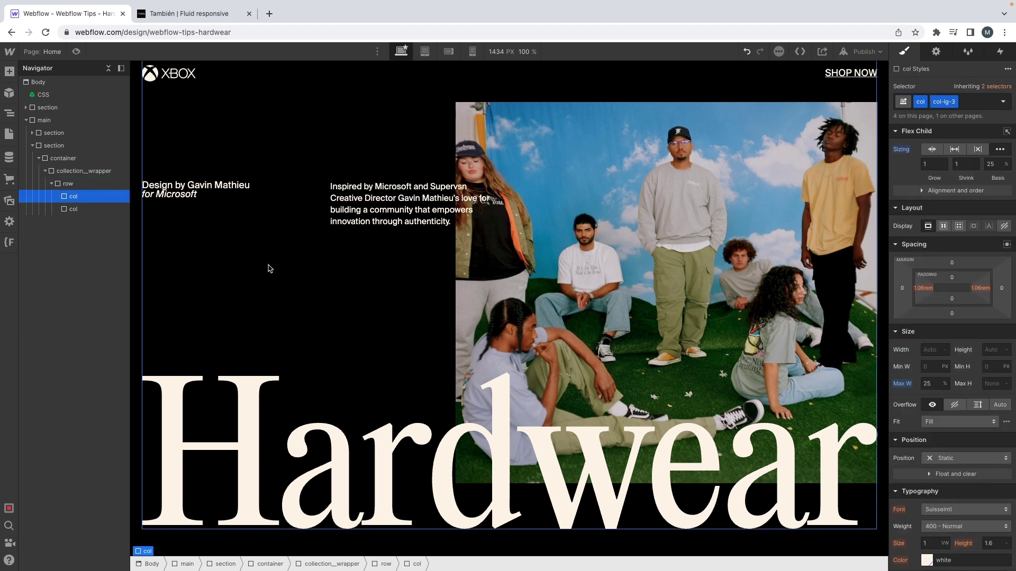
{"action": "key", "text": "ctrl+e"}
{"action": "type", "text": "para"}
{"action": "key", "text": "Return"}
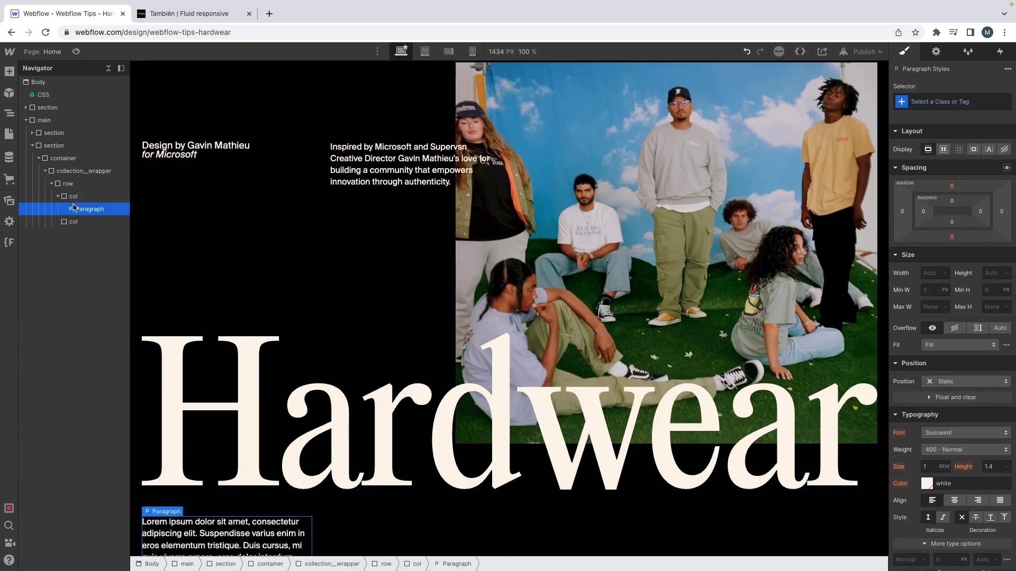
{"action": "left_click", "coordinate": [74, 221]}
{"action": "scroll", "coordinate": [276, 298], "scroll_direction": "down", "scroll_amount": 1}
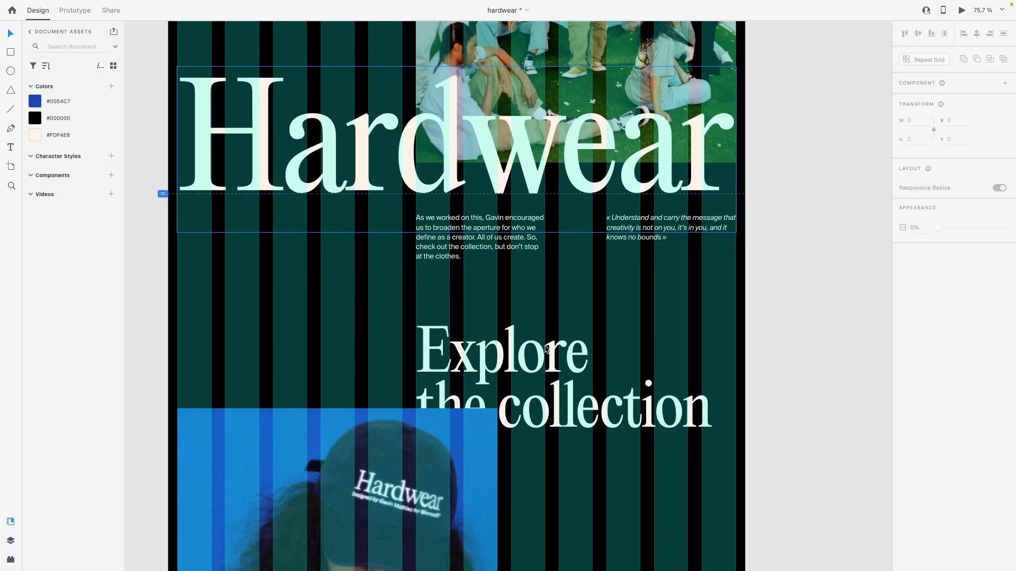
Replace the first column's placeholder text with the "As we worked on this" paragraph copied from the Adobe XD mockup
{"action": "left_click", "coordinate": [497, 255]}
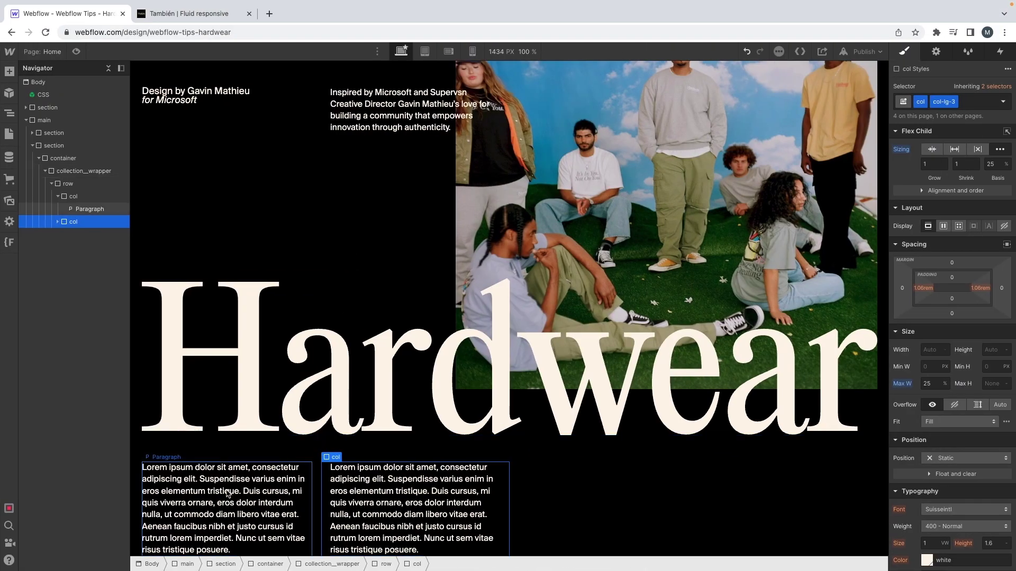
{"action": "double_click", "coordinate": [227, 493]}
{"action": "key", "text": "ctrl+v"}
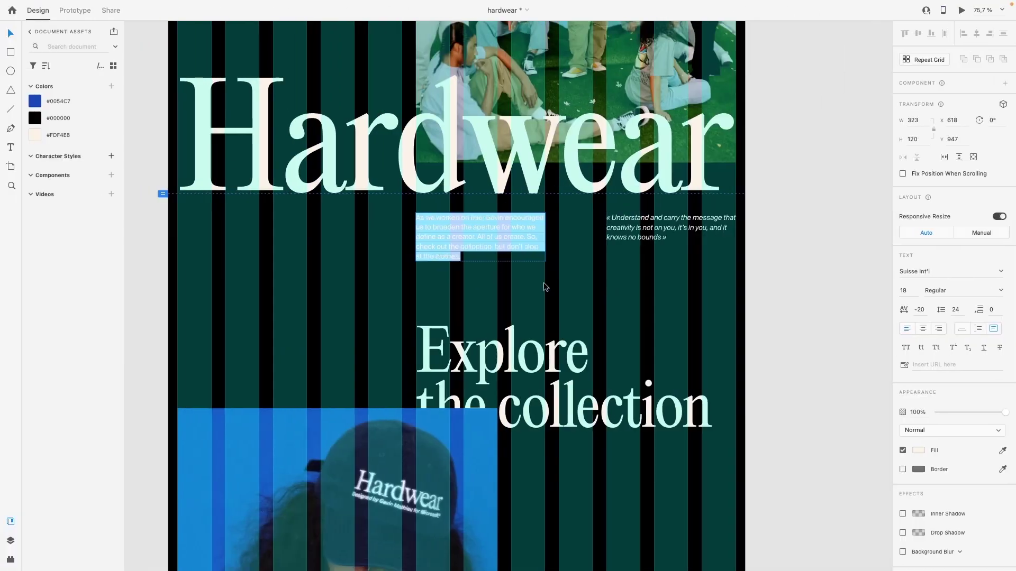
Replace the second column's placeholder text with the "Understand and carry the message" quote copied from the Adobe XD mockup
{"action": "double_click", "coordinate": [656, 234]}
{"action": "left_click", "coordinate": [633, 296]}
{"action": "double_click", "coordinate": [646, 245]}
{"action": "key", "text": "ctrl+c"}
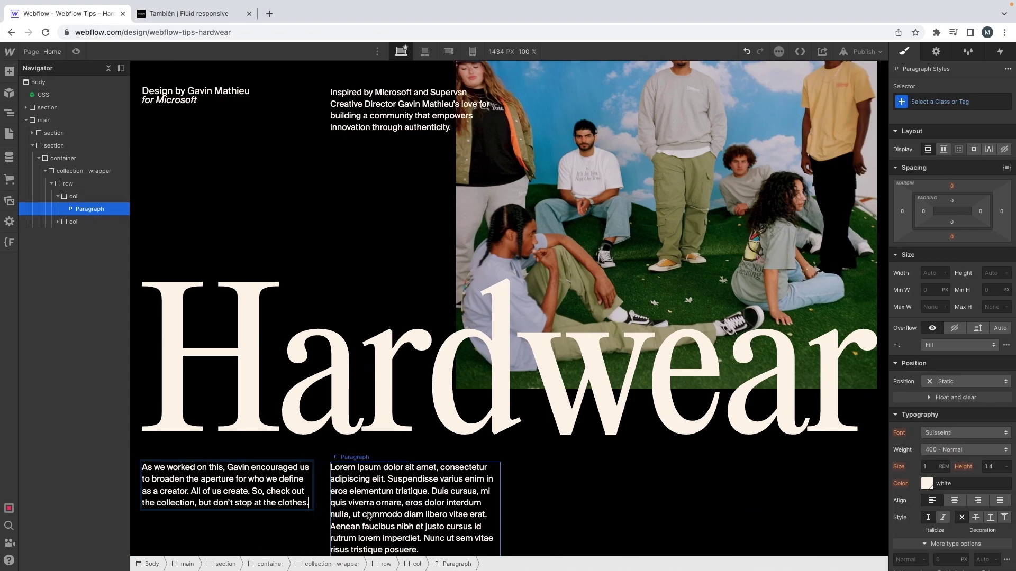
{"action": "double_click", "coordinate": [366, 512]}
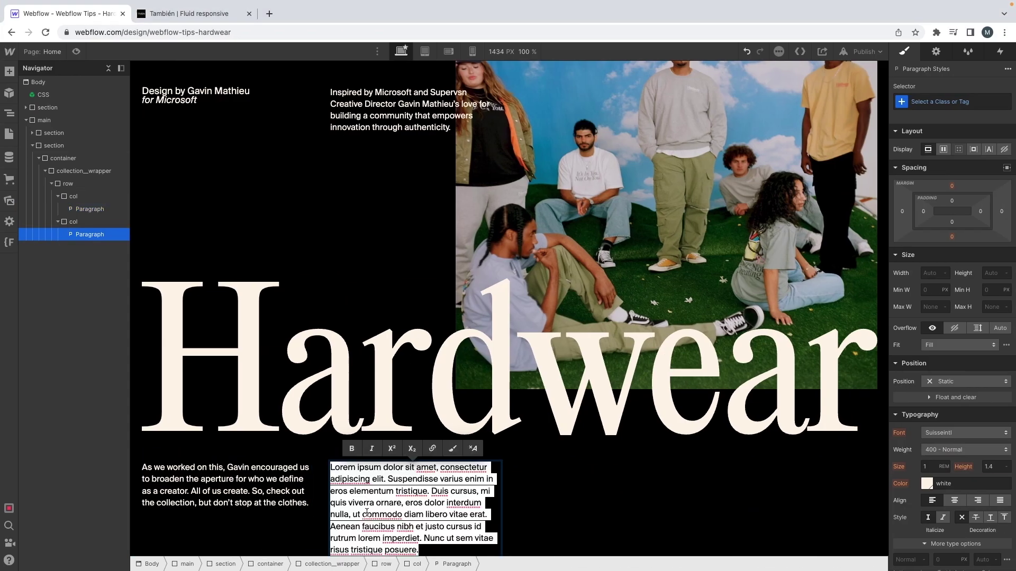
{"action": "key", "text": "ctrl+v"}
{"action": "key", "text": "Escape"}
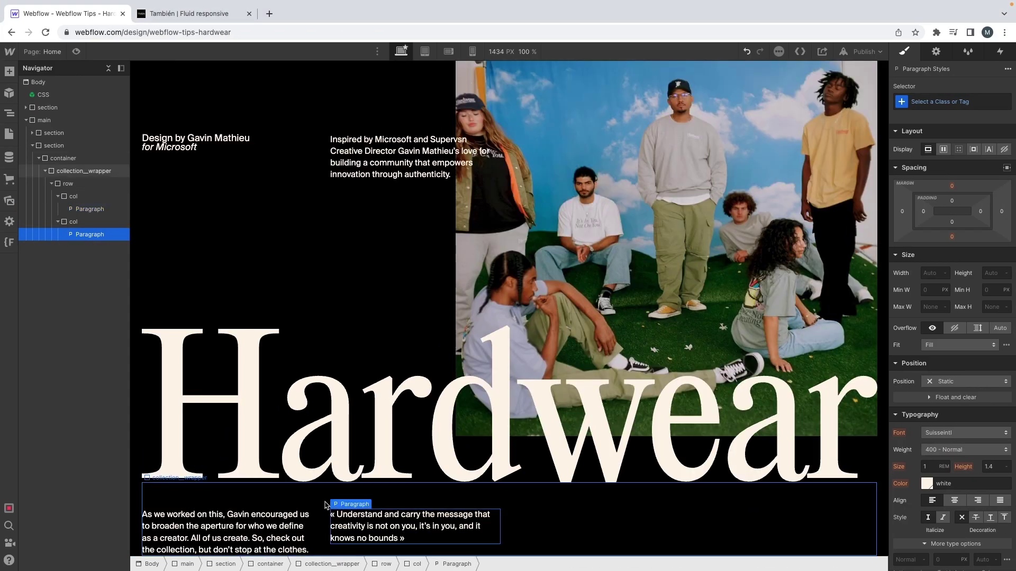
Assign the new class collection__text to the paragraphs in both columns
{"action": "left_click", "coordinate": [92, 211]}
{"action": "left_click", "coordinate": [939, 101]}
{"action": "type", "text": "collectio"}
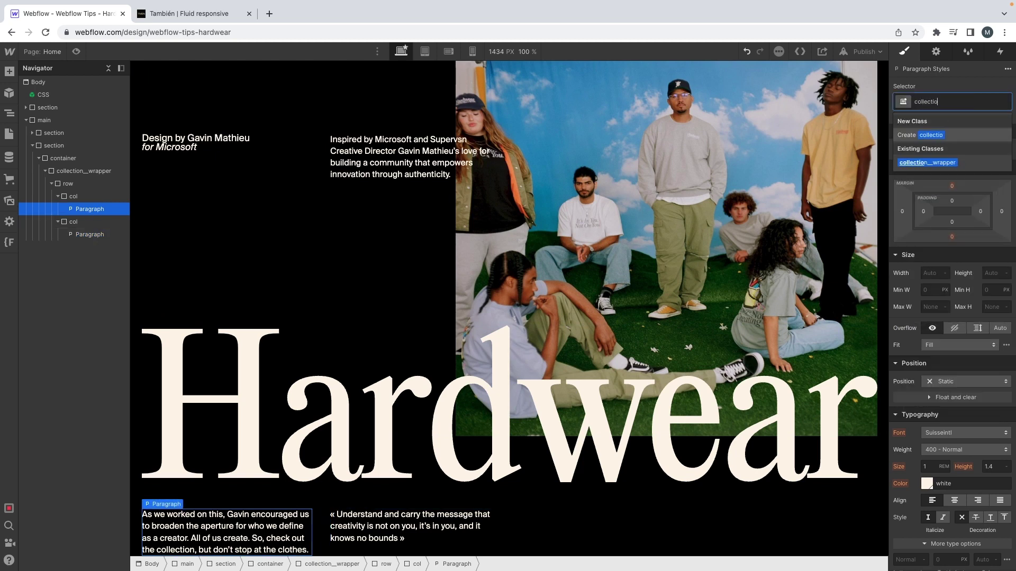
{"action": "type", "text": "n__te"}
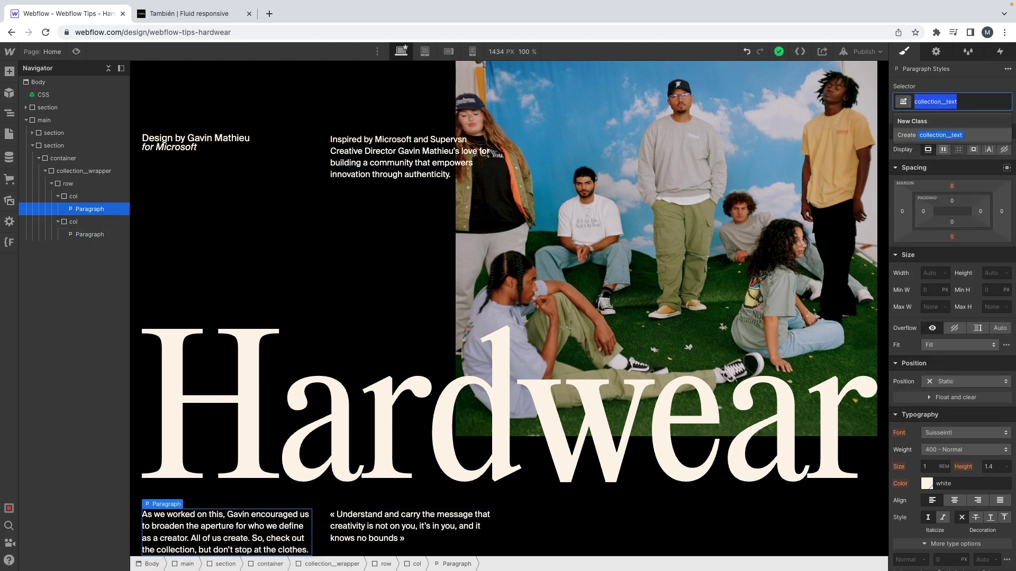
{"action": "type", "text": "xt"}
{"action": "key", "text": "Return"}
{"action": "left_click", "coordinate": [84, 236]}
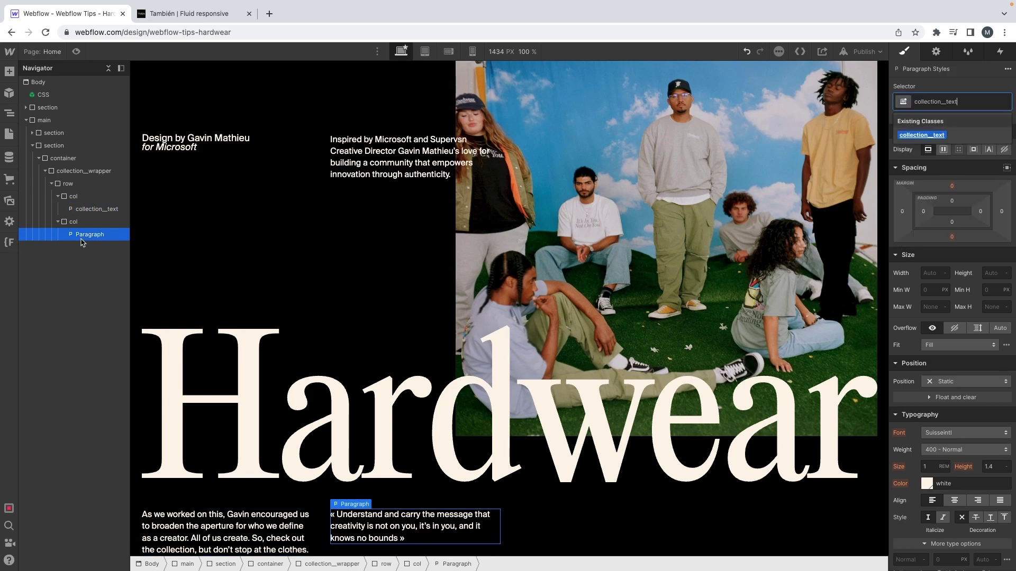
{"action": "key", "text": "Return"}
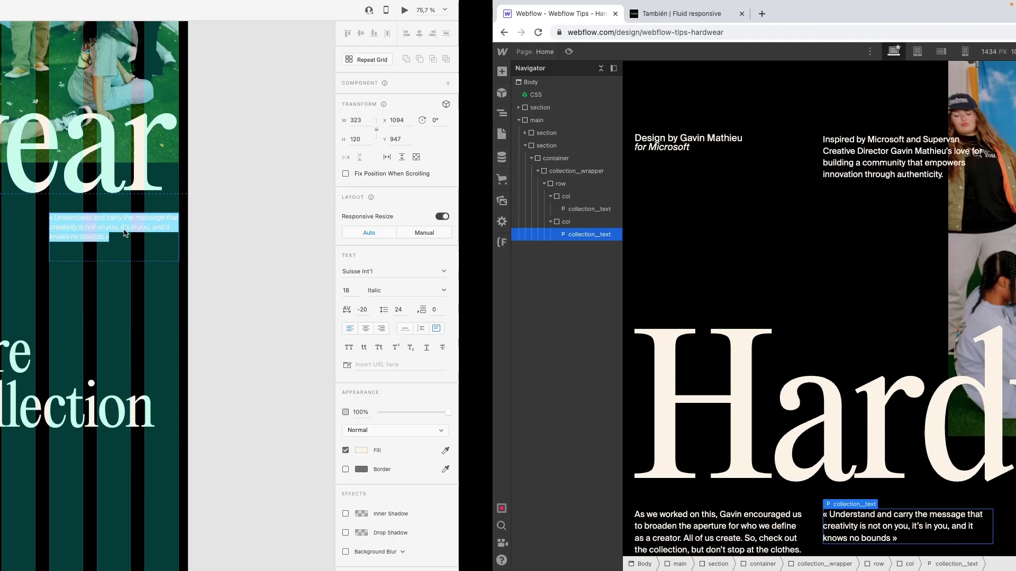
Add the existing combo class text--italic to the quote paragraph in the second column
{"action": "key", "text": "ctrl+Return"}
{"action": "type", "text": "text--"}
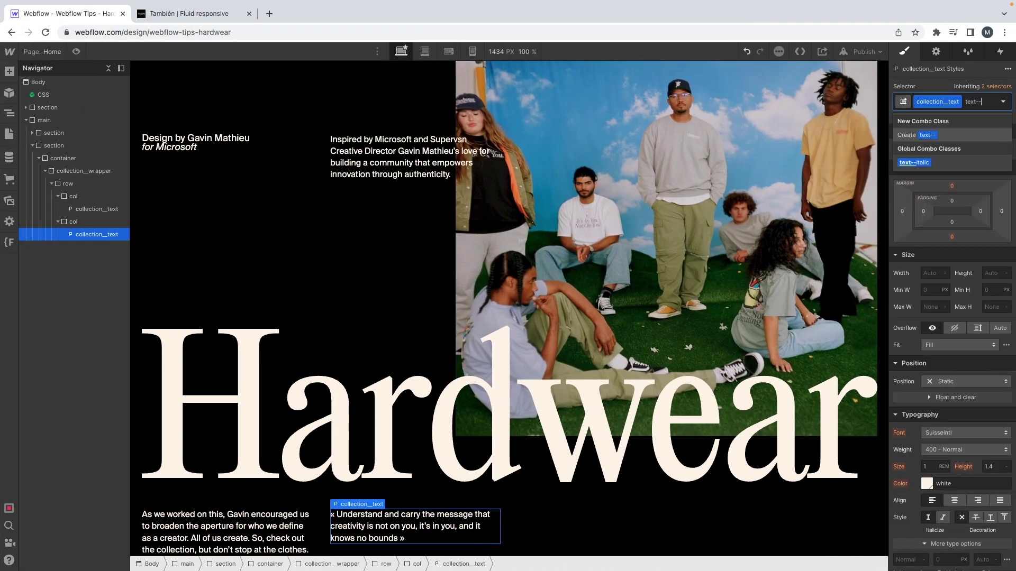
{"action": "key", "text": "Down"}
{"action": "key", "text": "Return"}
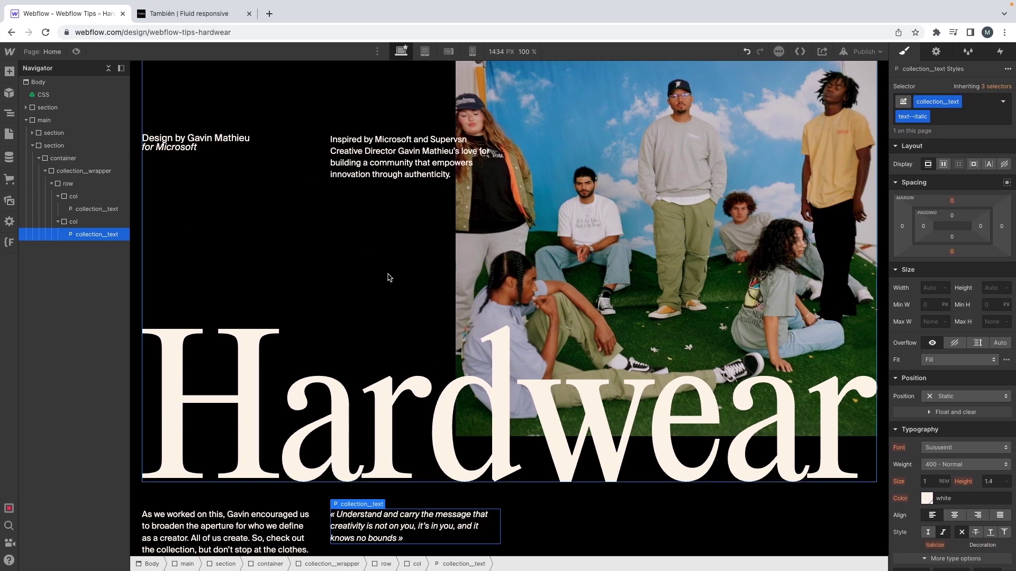
Add the combo class justify-end to the row inside collection__wrapper
{"action": "left_click", "coordinate": [67, 184]}
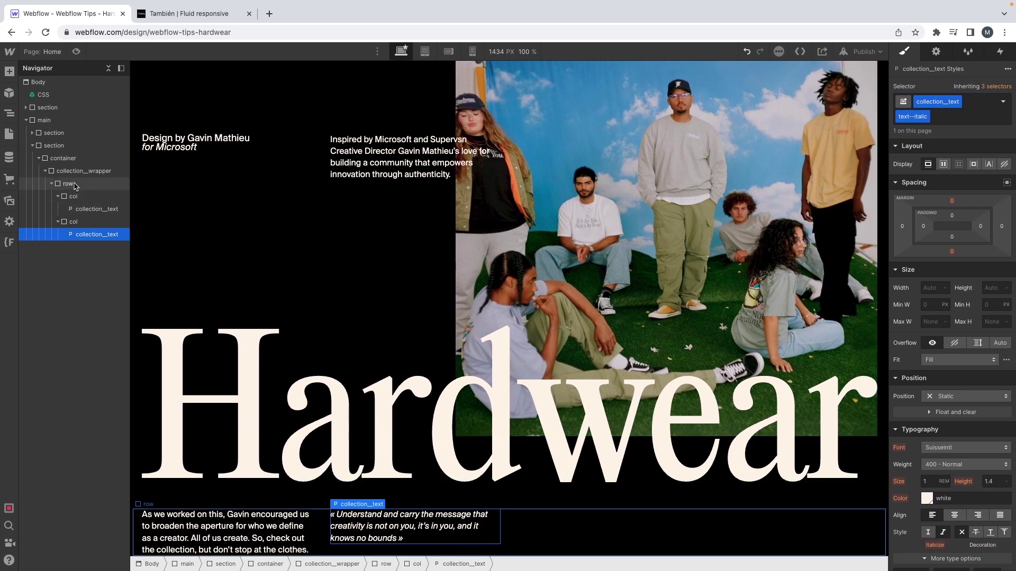
{"action": "key", "text": "ctrl+Return"}
{"action": "type", "text": "jus"}
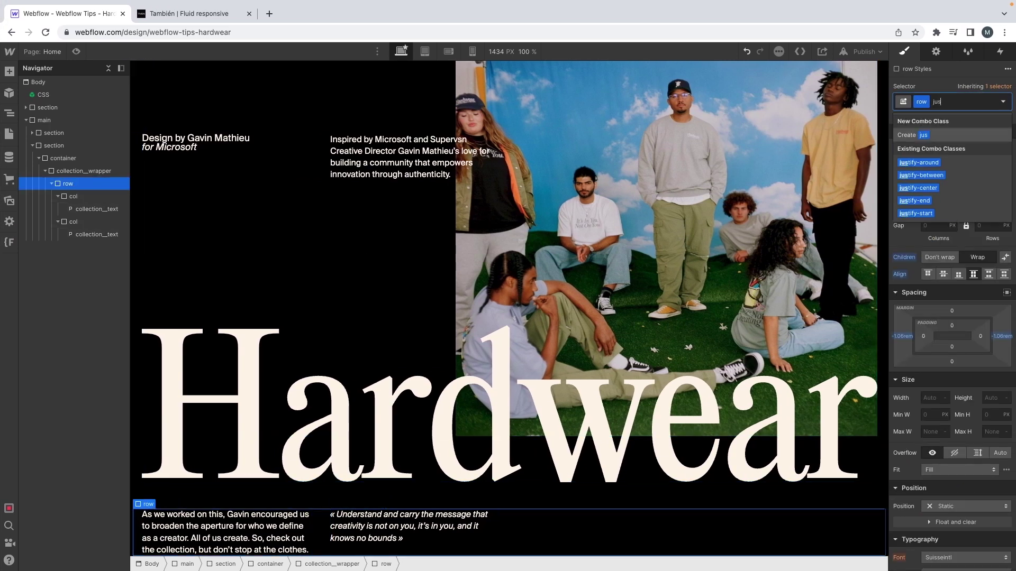
{"action": "key", "text": "Down"}
{"action": "key", "text": "Down"}
{"action": "key", "text": "Down"}
{"action": "key", "text": "Down"}
{"action": "key", "text": "Return"}
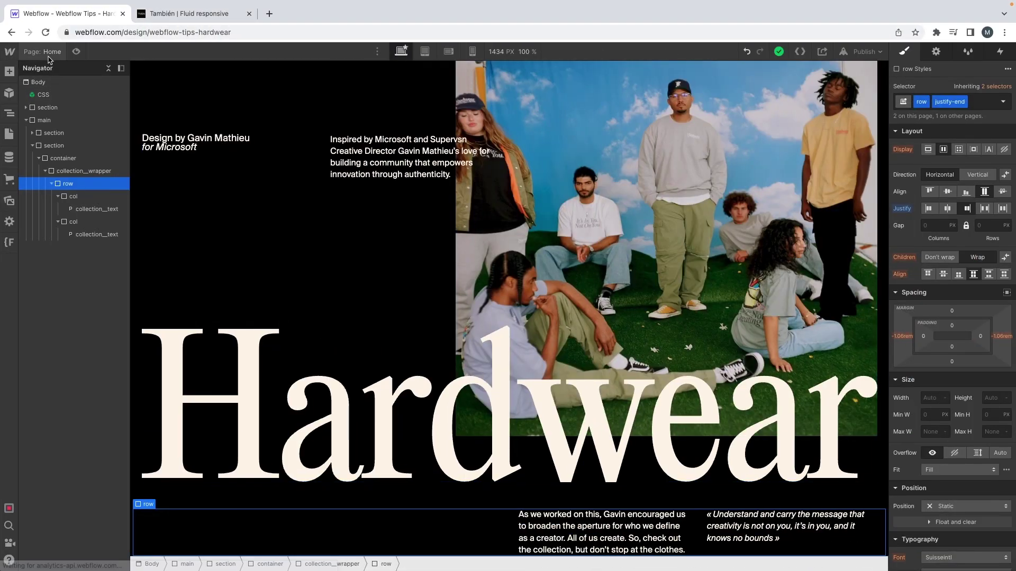
Open the Style Guide page and examine the grid system's justify and margin examples, including the first Margin 1/2 Col column's combo class
{"action": "left_click", "coordinate": [48, 57]}
{"action": "left_click", "coordinate": [53, 145]}
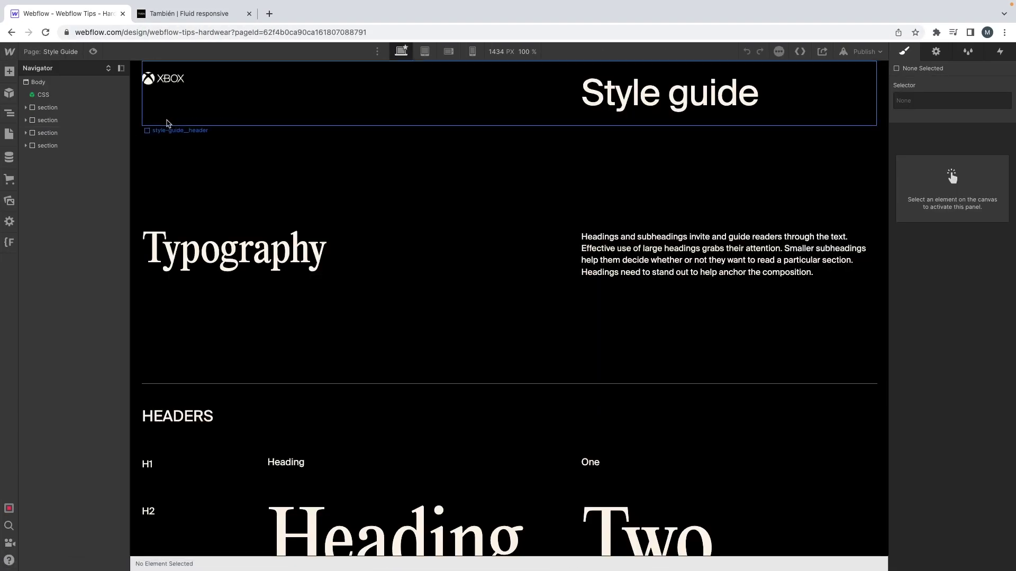
{"action": "scroll", "coordinate": [416, 238], "scroll_direction": "down", "scroll_amount": 20}
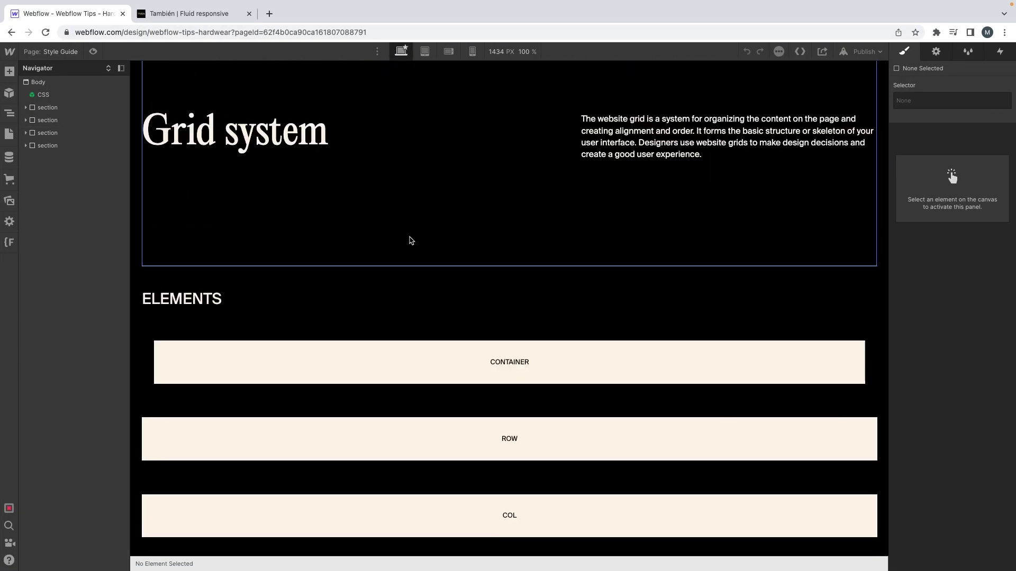
{"action": "scroll", "coordinate": [412, 241], "scroll_direction": "down", "scroll_amount": 20}
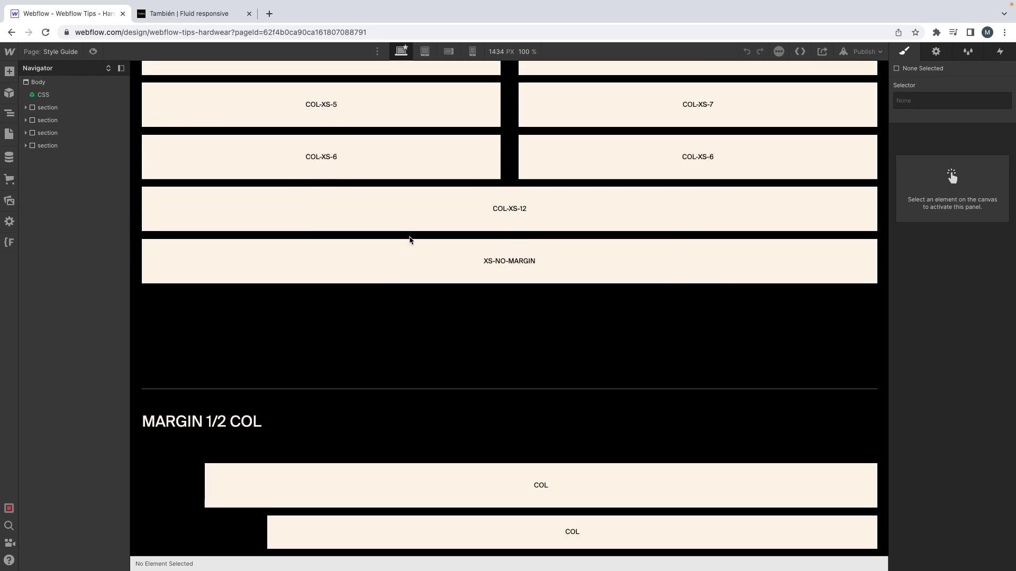
{"action": "scroll", "coordinate": [410, 240], "scroll_direction": "down", "scroll_amount": 20}
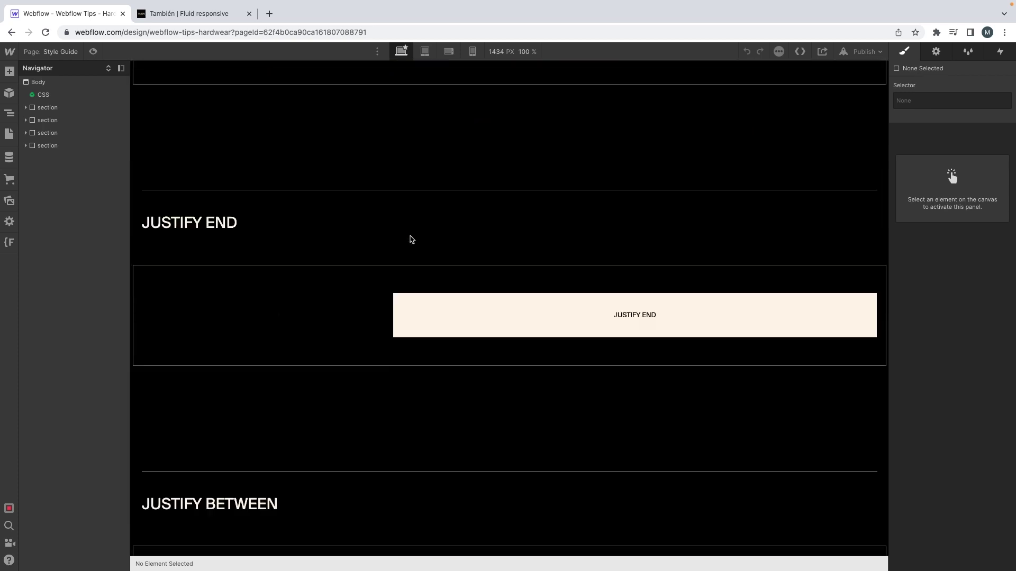
{"action": "scroll", "coordinate": [412, 239], "scroll_direction": "down", "scroll_amount": 17}
{"action": "scroll", "coordinate": [411, 240], "scroll_direction": "up", "scroll_amount": 6}
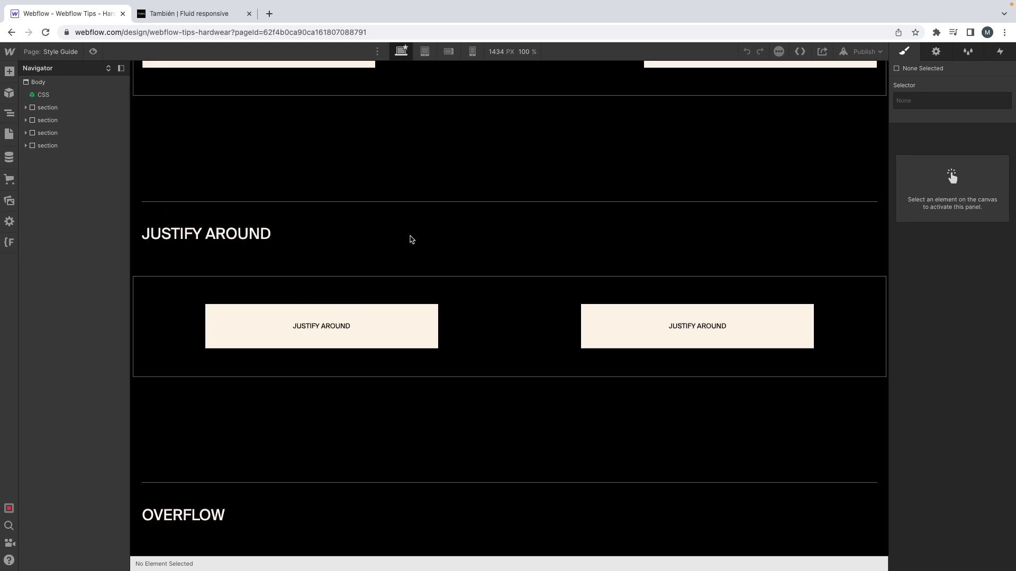
{"action": "scroll", "coordinate": [412, 240], "scroll_direction": "up", "scroll_amount": 20}
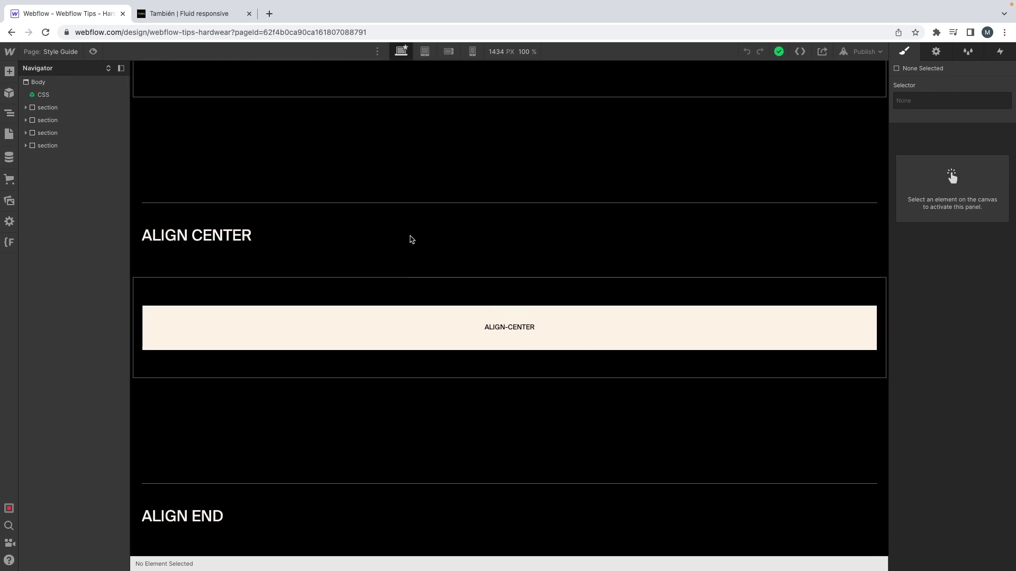
{"action": "scroll", "coordinate": [411, 240], "scroll_direction": "up", "scroll_amount": 8}
{"action": "scroll", "coordinate": [411, 240], "scroll_direction": "up", "scroll_amount": 5}
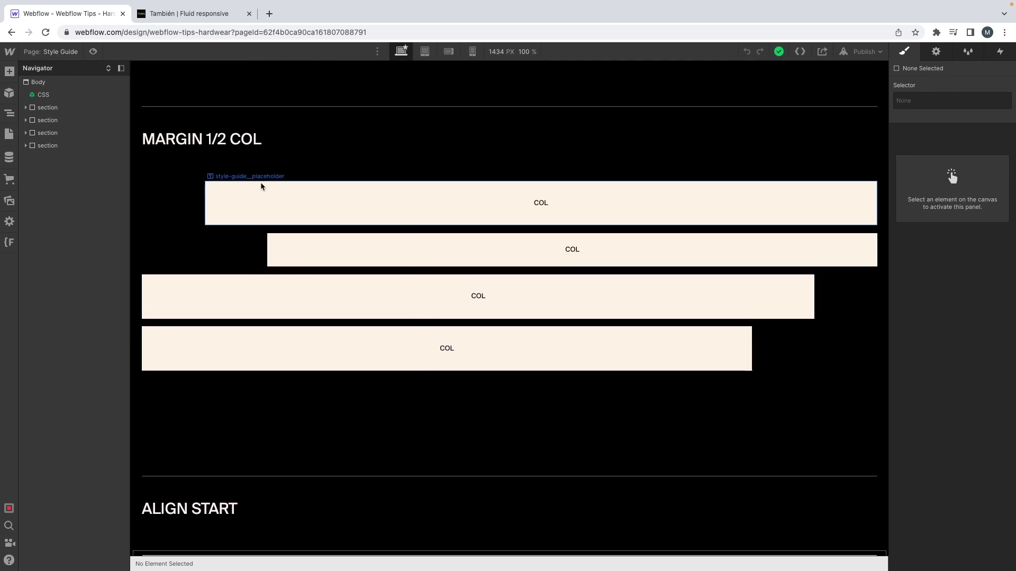
{"action": "left_click", "coordinate": [203, 187]}
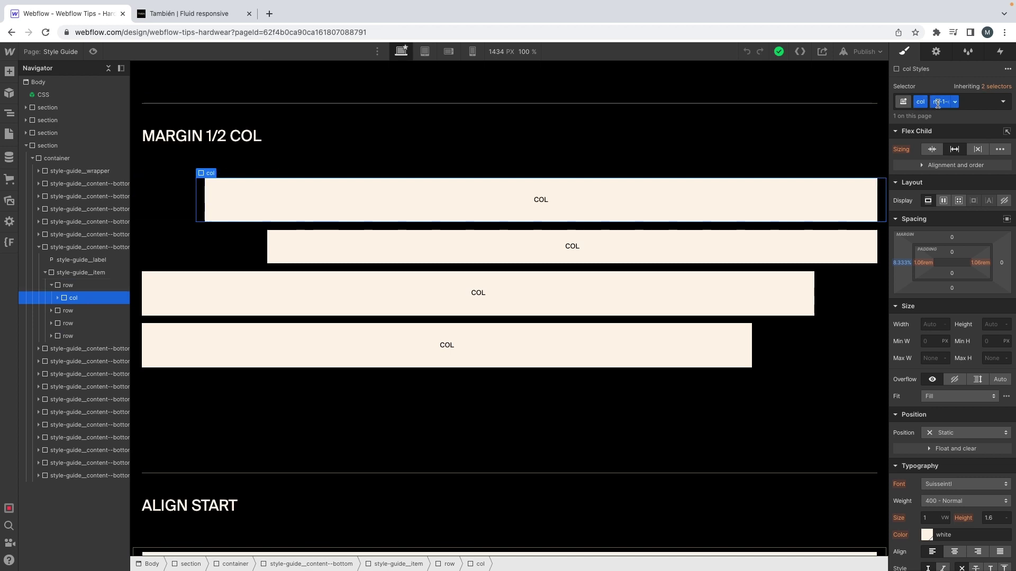
{"action": "left_click", "coordinate": [969, 105]}
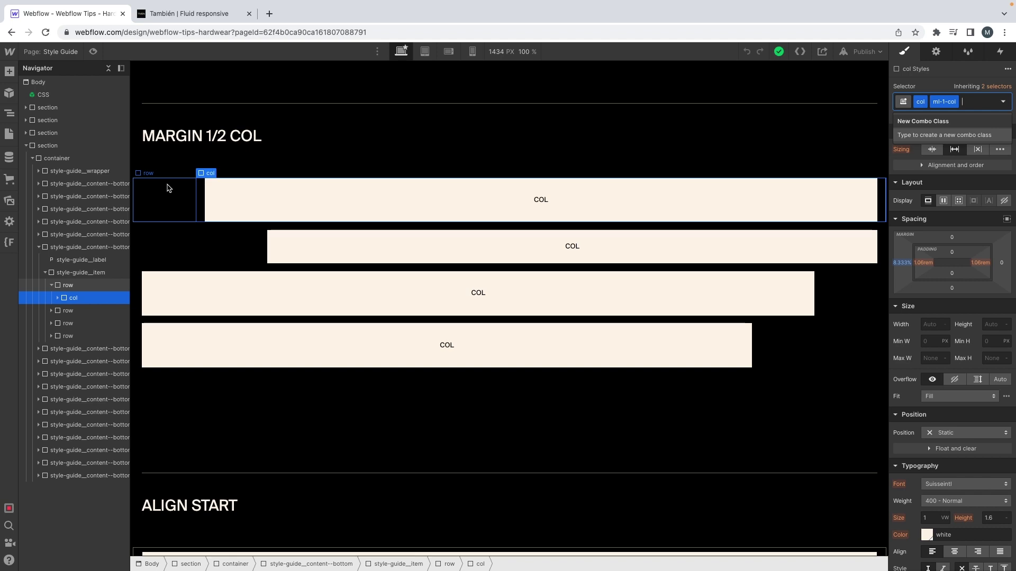
Reopen the Home page and switch to Adobe XD to check the gap between the two text columns against the layout grid
{"action": "left_click", "coordinate": [9, 134]}
{"action": "left_click", "coordinate": [48, 129]}
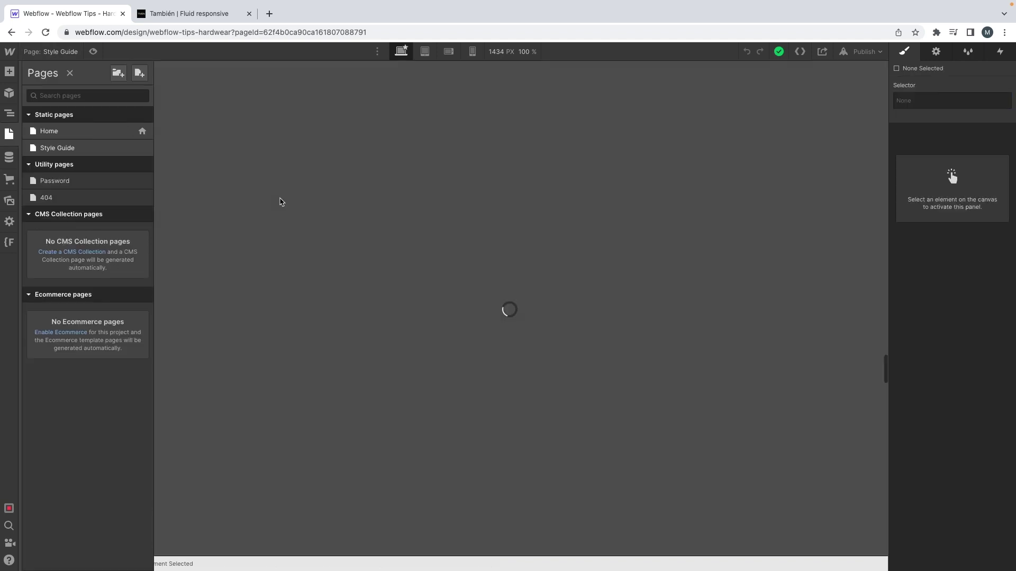
{"action": "scroll", "coordinate": [328, 206], "scroll_direction": "down", "scroll_amount": 2}
{"action": "key", "text": "ctrl+Left"}
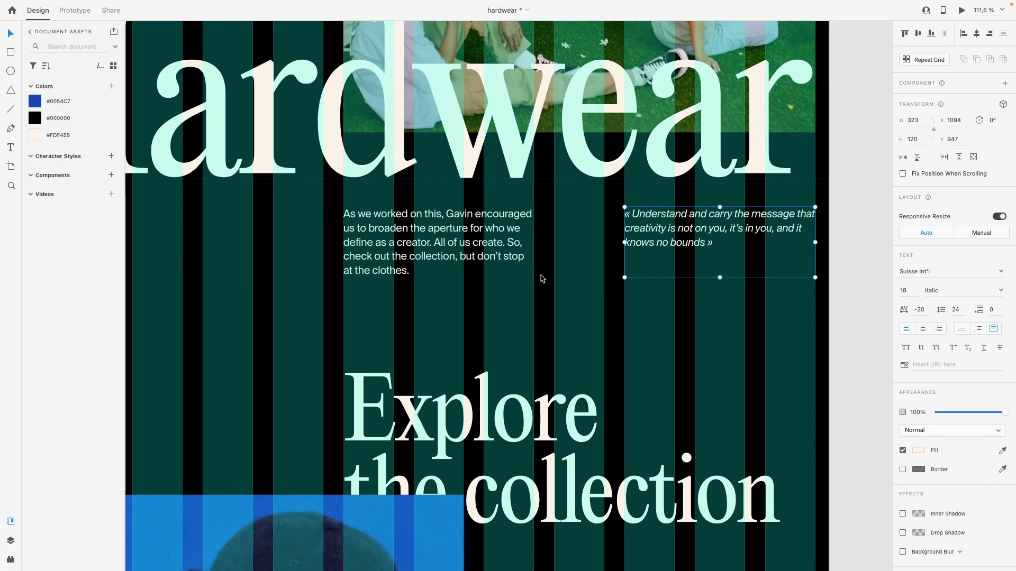
Return to Webflow and add the combo class mr-1-col to the row's first column
{"action": "key", "text": "ctrl+Right"}
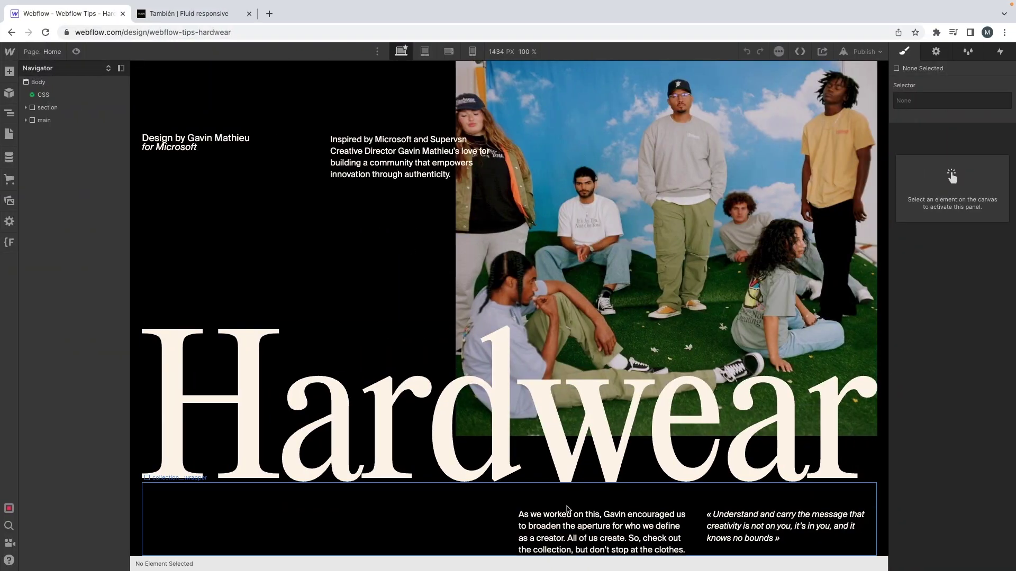
{"action": "left_click", "coordinate": [543, 520]}
{"action": "left_click", "coordinate": [84, 198]}
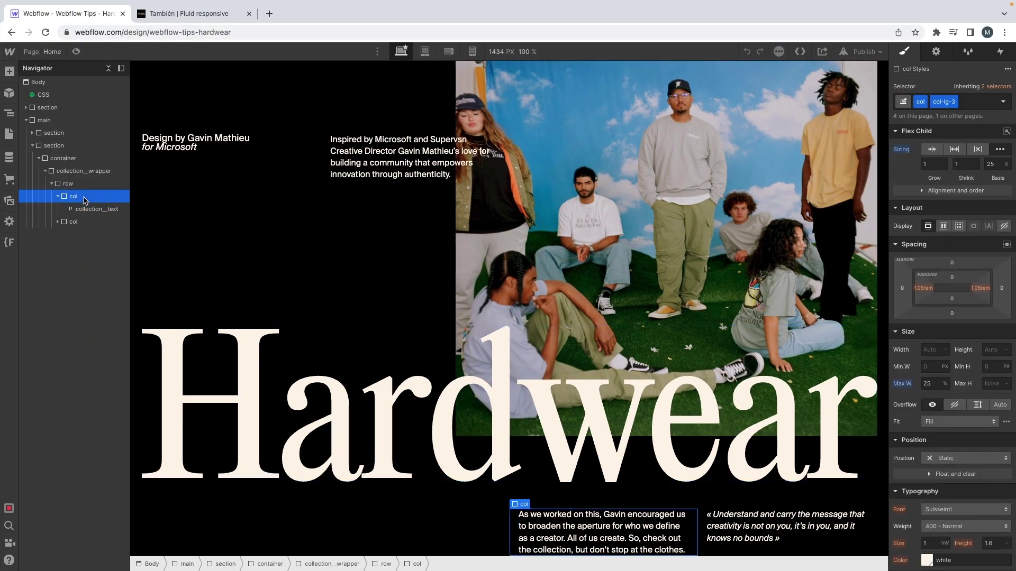
{"action": "key", "text": "ctrl+Return"}
{"action": "type", "text": "m"}
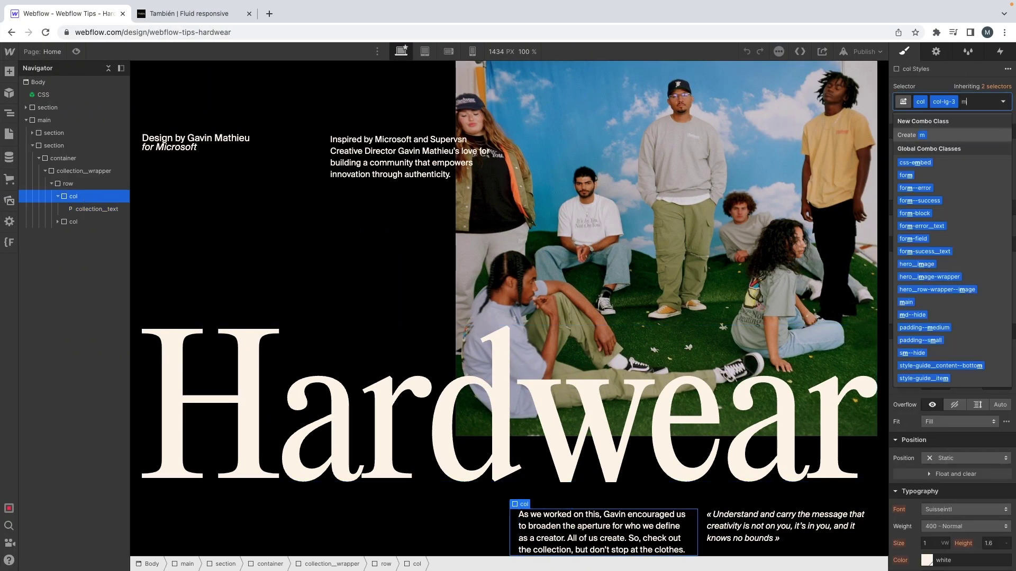
{"action": "type", "text": "r-1-co"}
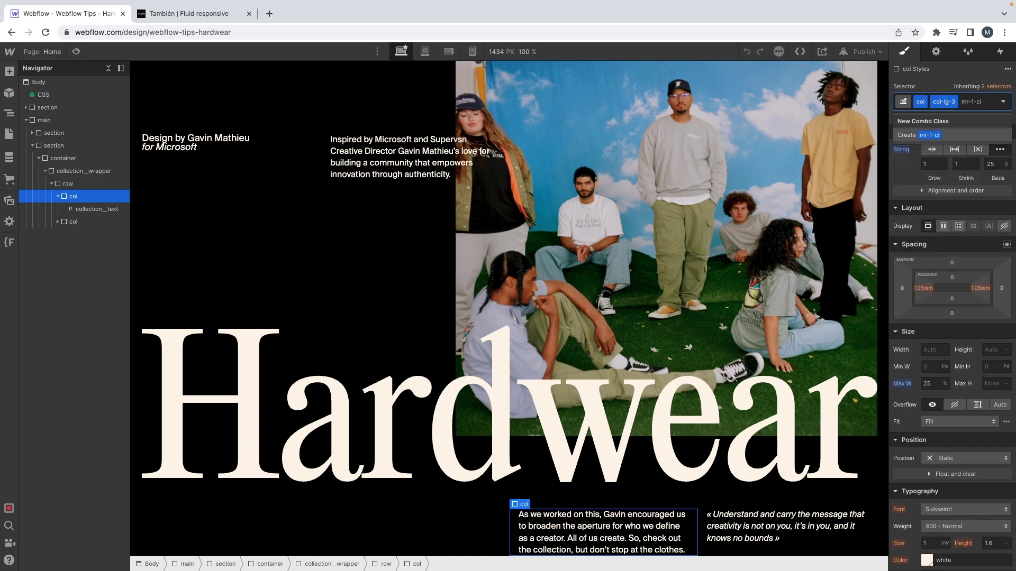
{"action": "type", "text": "l"}
{"action": "key", "text": "Return"}
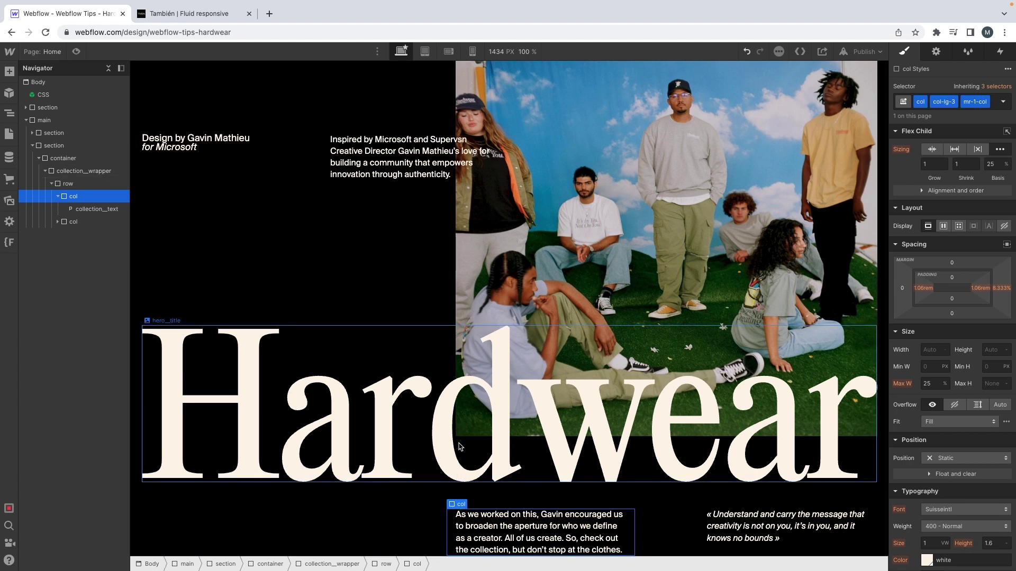
Examine the "Explore the collection" heading in the Adobe XD mockup, checking its placement and typography against the layout grid
{"action": "left_click", "coordinate": [377, 564]}
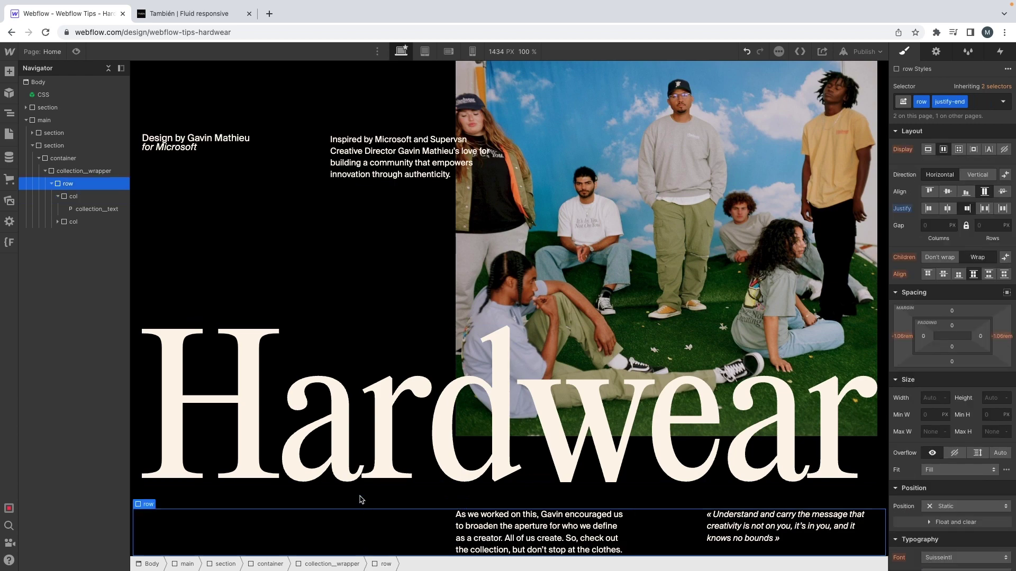
{"action": "key", "text": "ctrl+Left"}
{"action": "scroll", "coordinate": [404, 410], "scroll_direction": "down", "scroll_amount": 2}
{"action": "scroll", "coordinate": [434, 400], "scroll_direction": "down", "scroll_amount": 3}
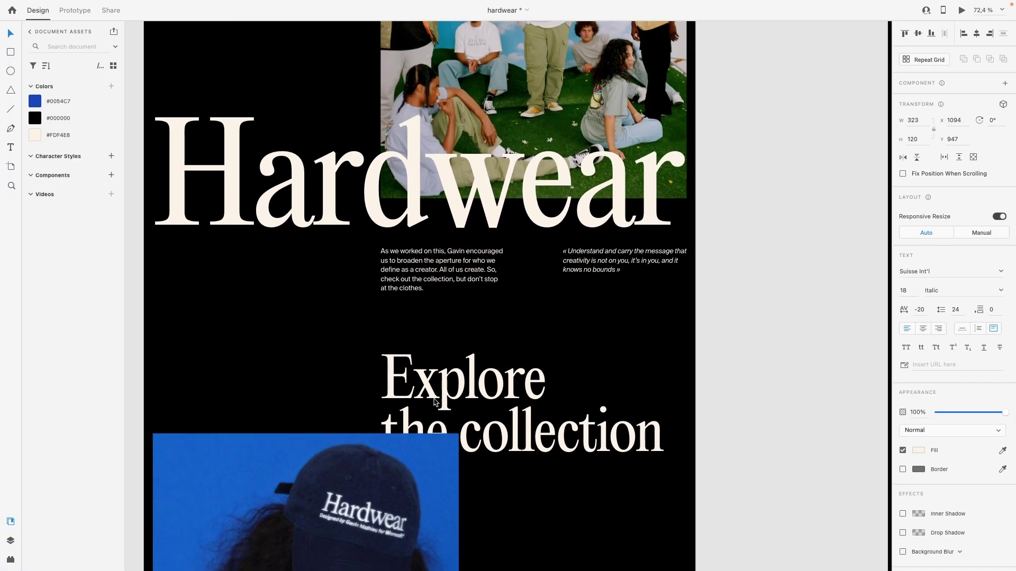
{"action": "key", "text": "ctrl+shift+apostrophe"}
{"action": "left_click", "coordinate": [419, 290]}
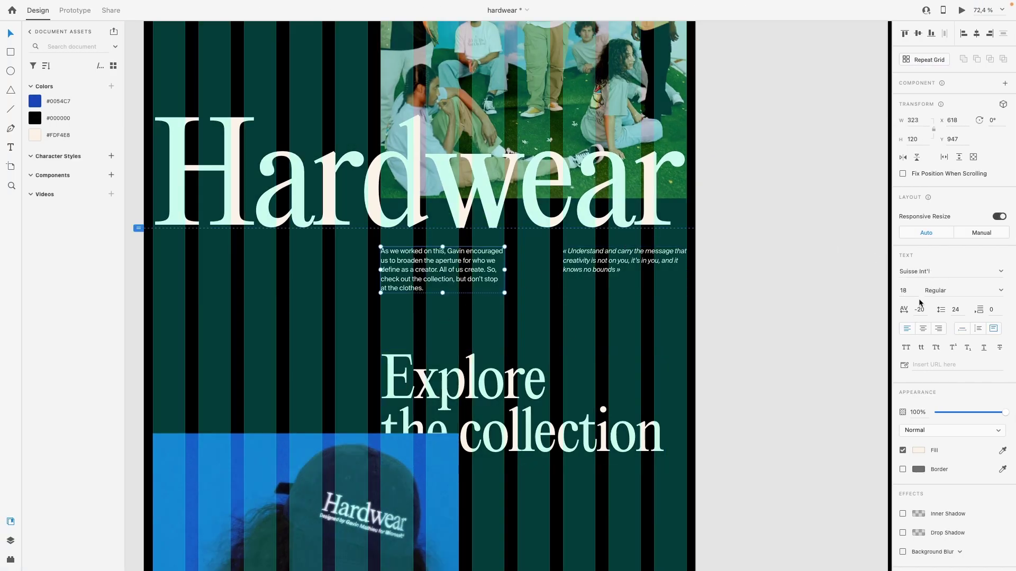
{"action": "left_click", "coordinate": [553, 390]}
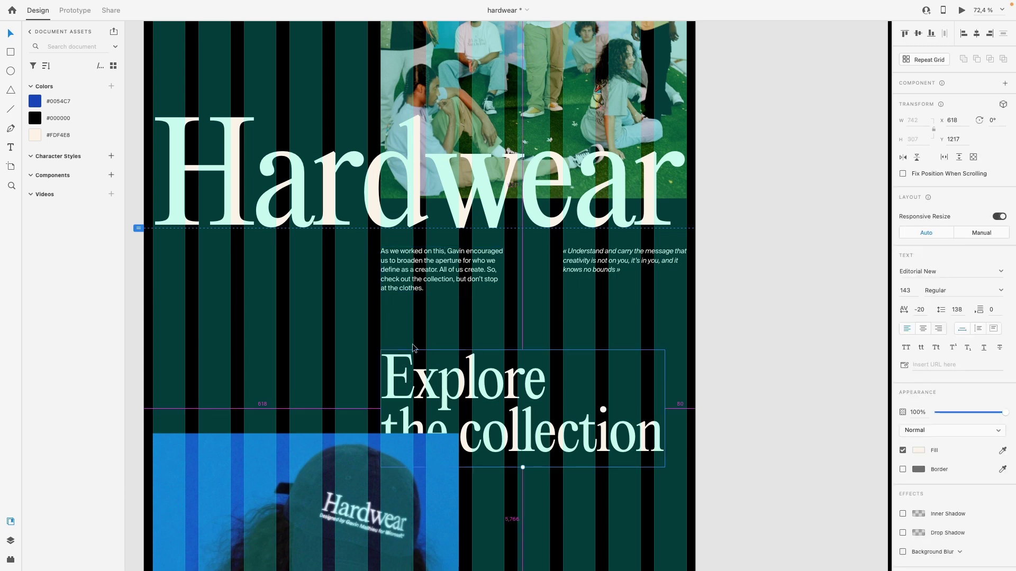
{"action": "key", "text": "ctrl+Right"}
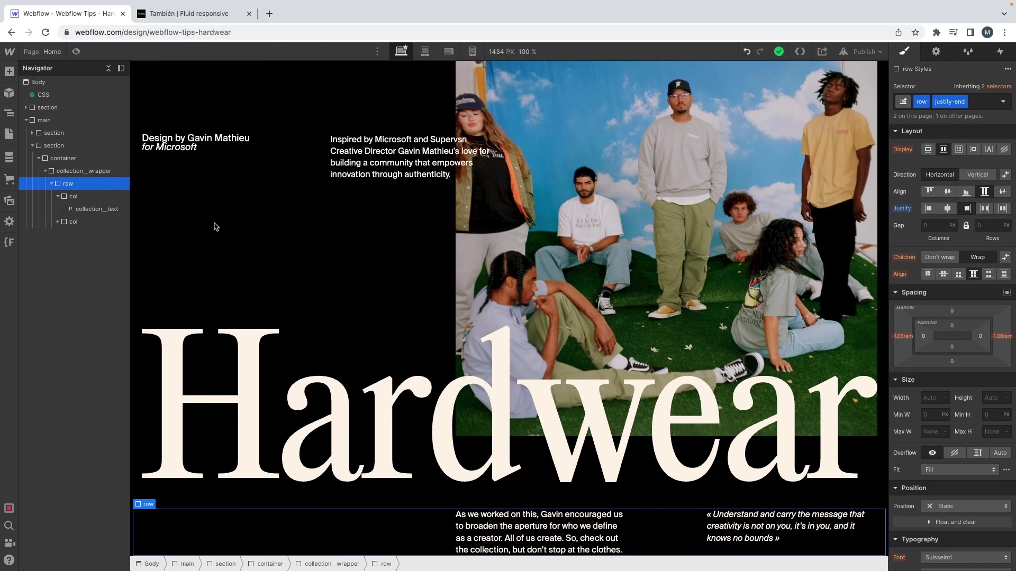
{"action": "key", "text": "ctrl+Left"}
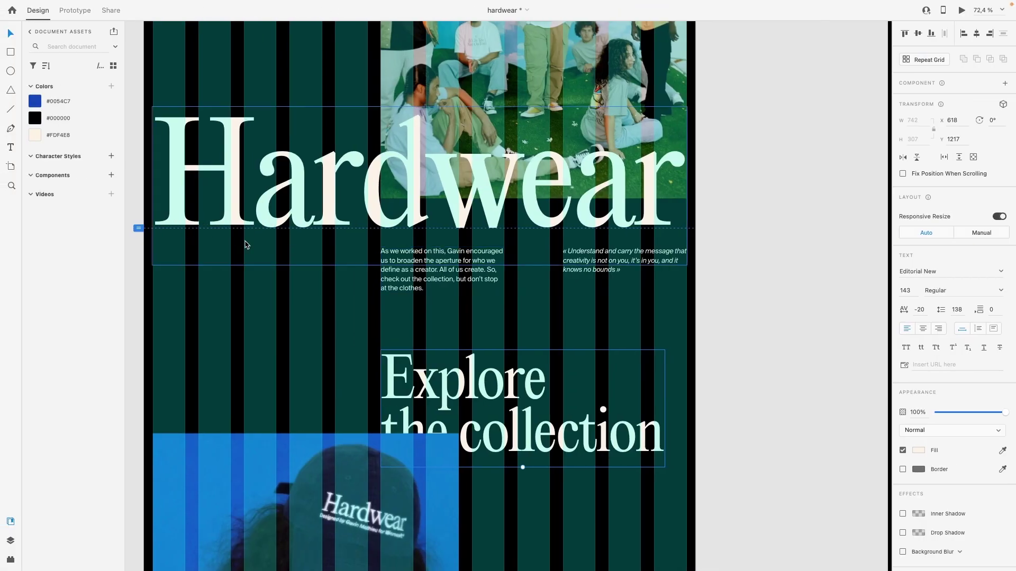
{"action": "scroll", "coordinate": [245, 245], "scroll_direction": "down", "scroll_amount": 3}
{"action": "scroll", "coordinate": [245, 244], "scroll_direction": "down", "scroll_amount": 1, "text": "ctrl"}
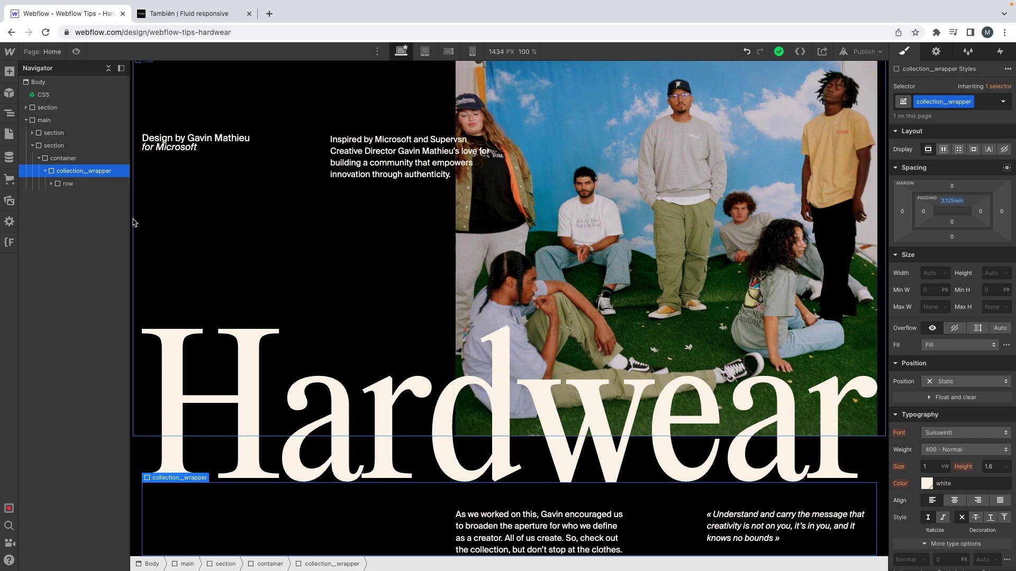
Add a div block inside collection__wrapper below the existing row and give it the class row
{"action": "key", "text": "super+e"}
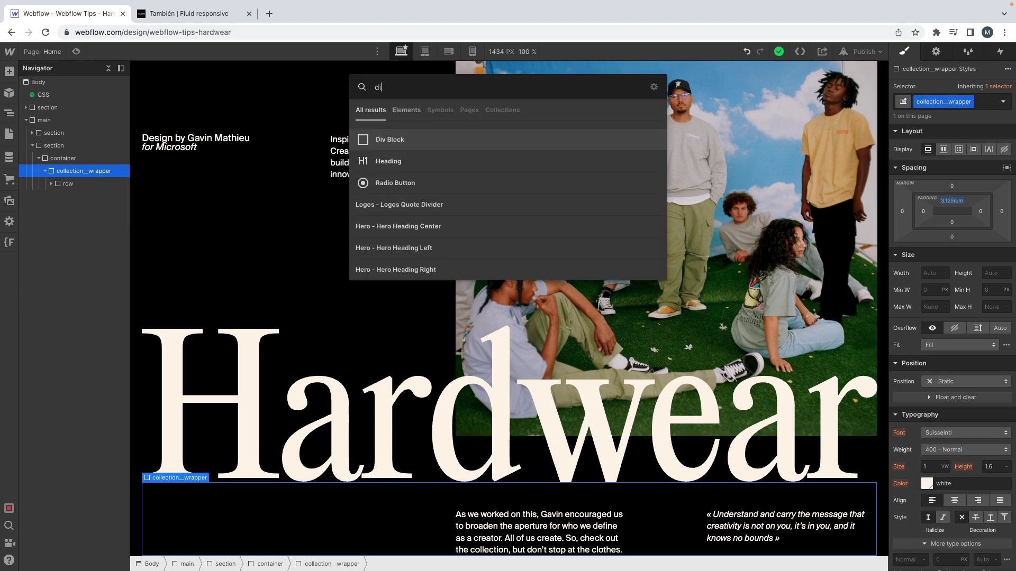
{"action": "key", "text": "Escape"}
{"action": "key", "text": "super+Return"}
{"action": "key", "text": "super+r"}
{"action": "key", "text": "Escape"}
{"action": "type", "text": "row"}
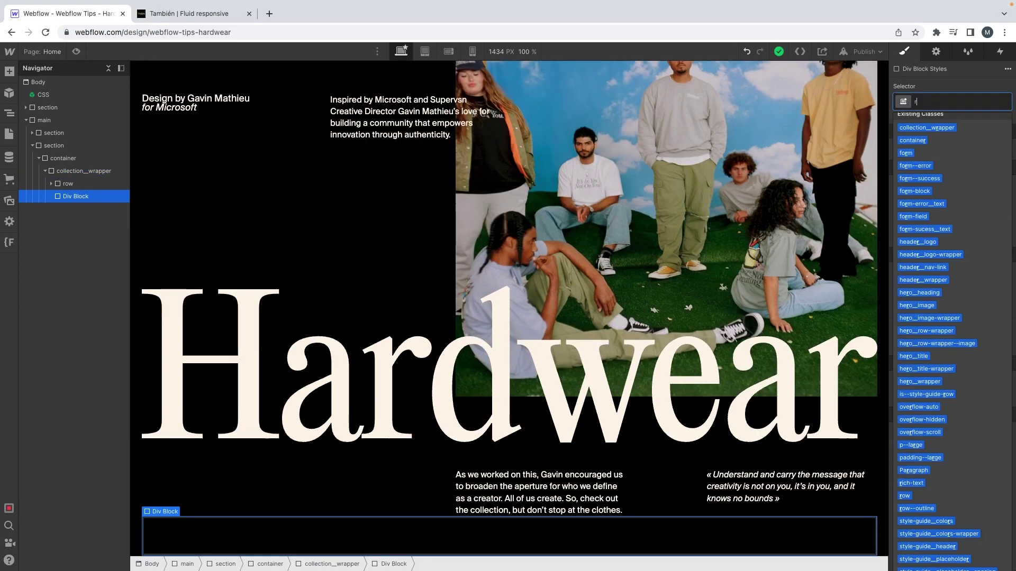
{"action": "key", "text": "Return"}
Insert a div block in the new row and give it the class col with the combo class col-lg-7
{"action": "key", "text": "super+e"}
{"action": "type", "text": "div"}
{"action": "key", "text": "Return"}
{"action": "key", "text": "super+Return"}
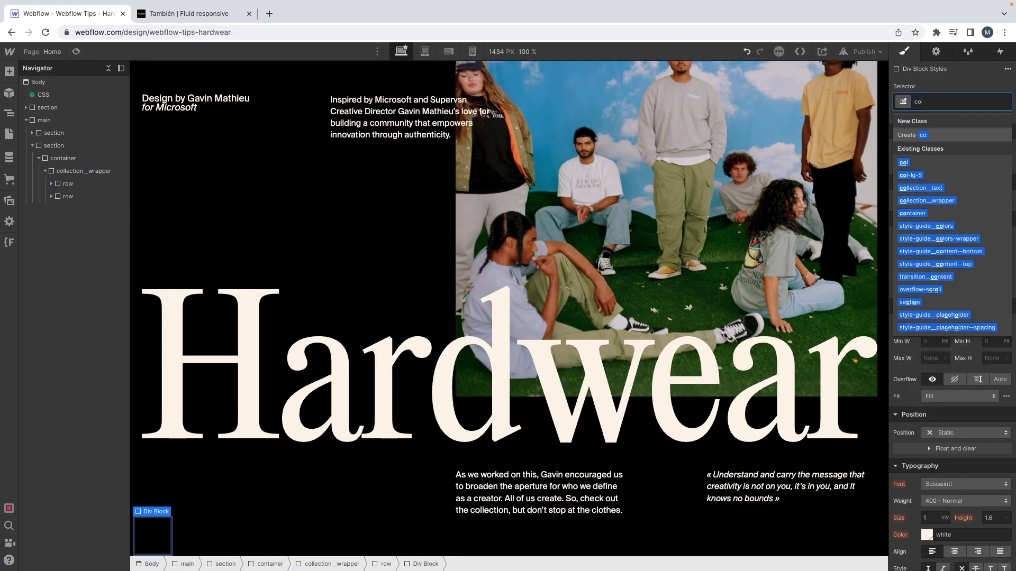
{"action": "type", "text": "col"}
{"action": "key", "text": "Return"}
{"action": "type", "text": "col-lg"}
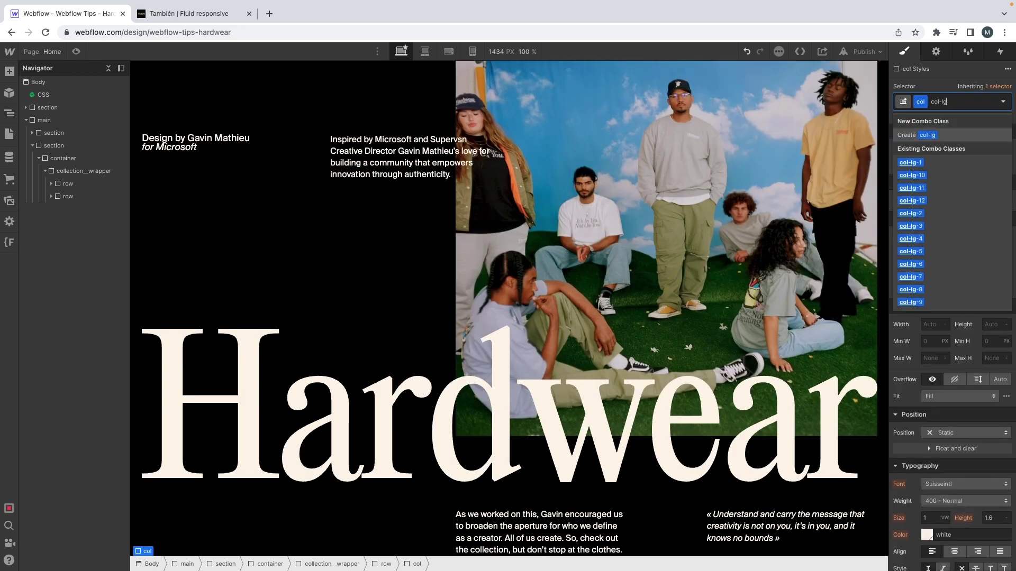
{"action": "type", "text": "-7"}
{"action": "key", "text": "Return"}
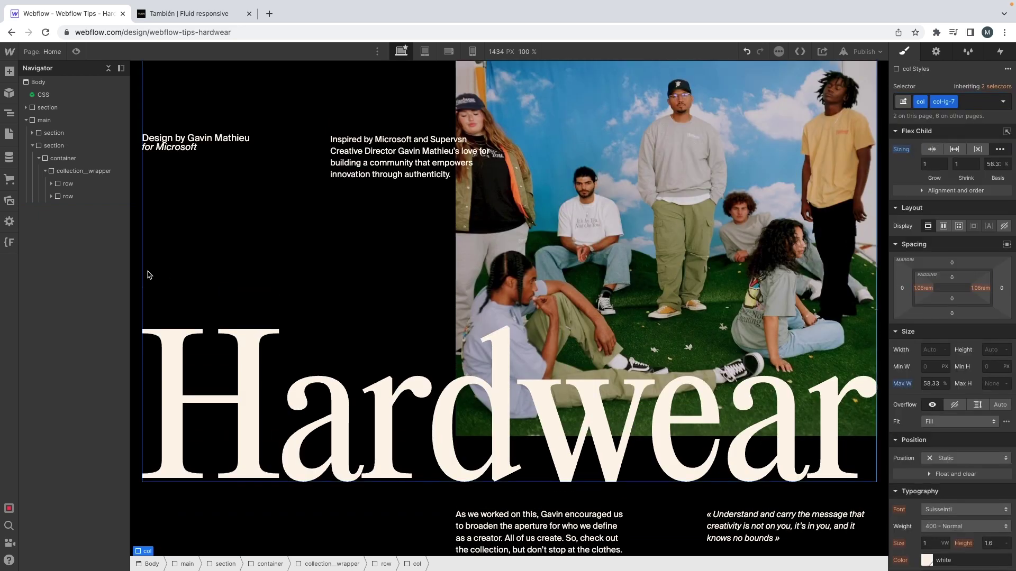
Add the combo class justify-end to the second row in collection__wrapper
{"action": "left_click", "coordinate": [59, 193]}
{"action": "key", "text": "super+Return"}
{"action": "type", "text": "ju"}
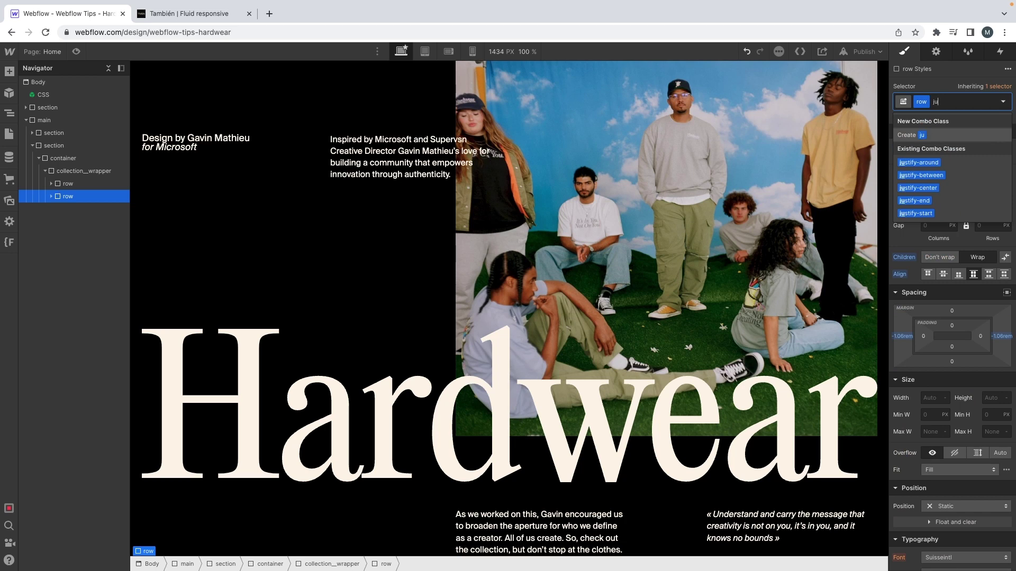
{"action": "key", "text": "Down"}
{"action": "key", "text": "Down"}
{"action": "key", "text": "Down"}
{"action": "key", "text": "Return"}
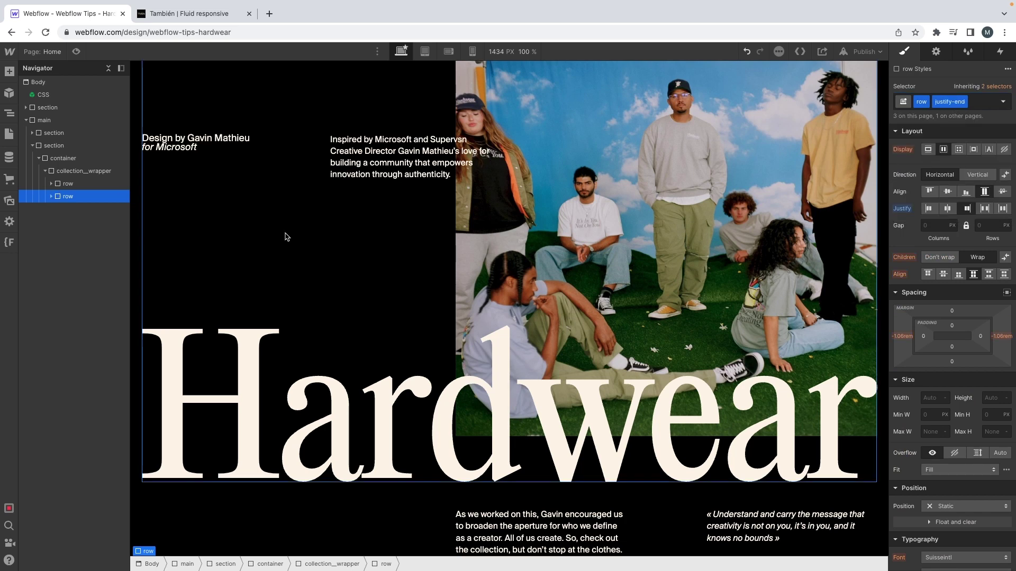
Insert a heading inside the second row's col-lg-7 column and set its type to H2
{"action": "left_click", "coordinate": [65, 209]}
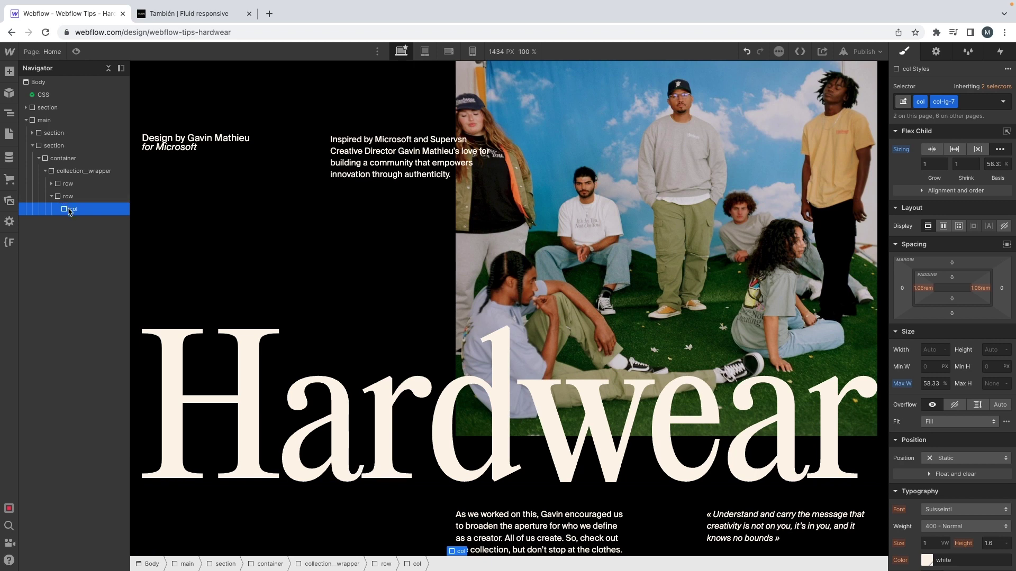
{"action": "key", "text": "super+k"}
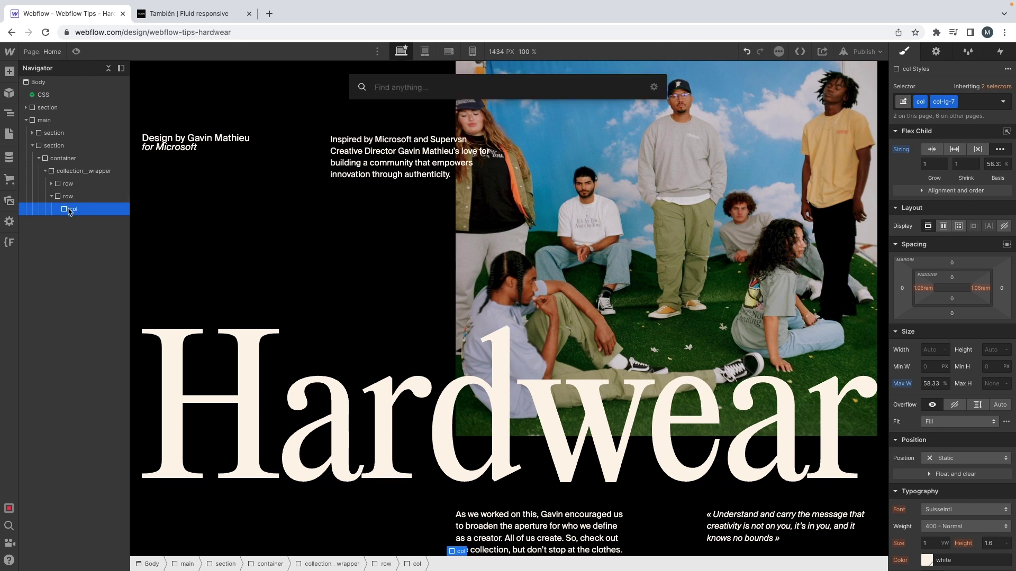
{"action": "type", "text": "hea"}
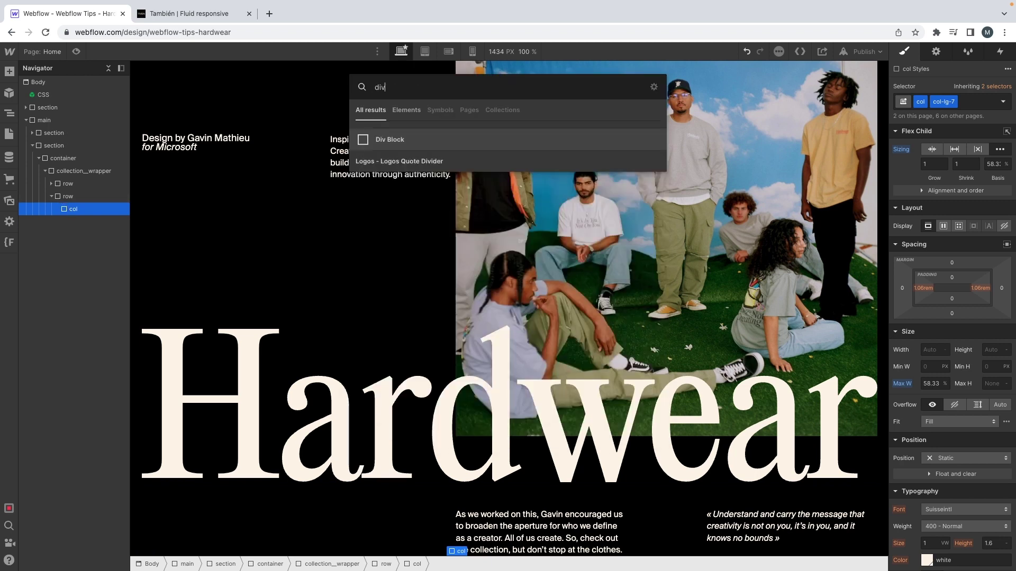
{"action": "key", "text": "Return"}
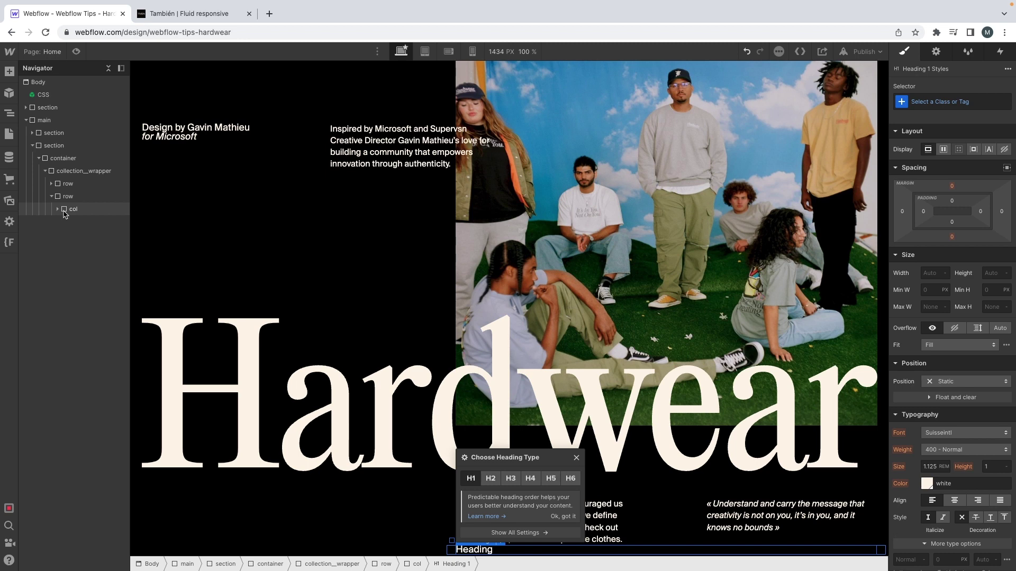
{"action": "left_click", "coordinate": [491, 478]}
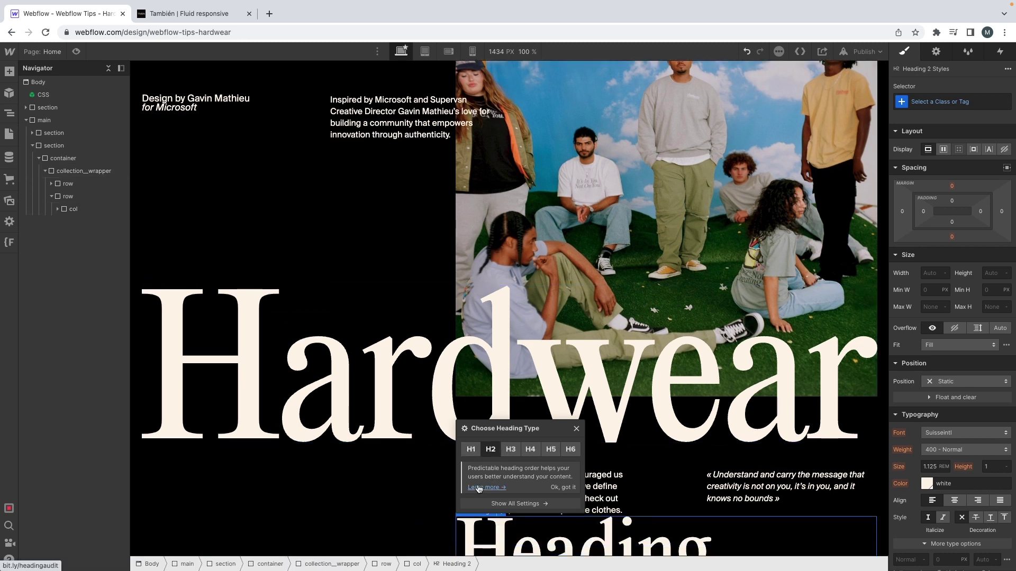
Create the class collection__heading on the new H2 heading
{"action": "key", "text": "ctrl+Return"}
{"action": "type", "text": "collectiob"}
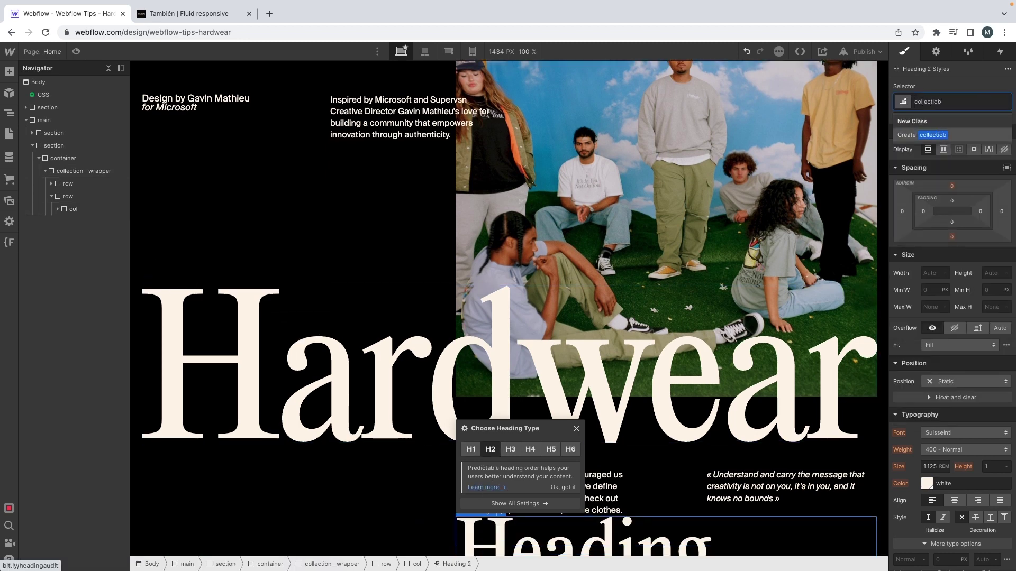
{"action": "key", "text": "BackSpace"}
{"action": "type", "text": "n__heading"}
{"action": "key", "text": "Return"}
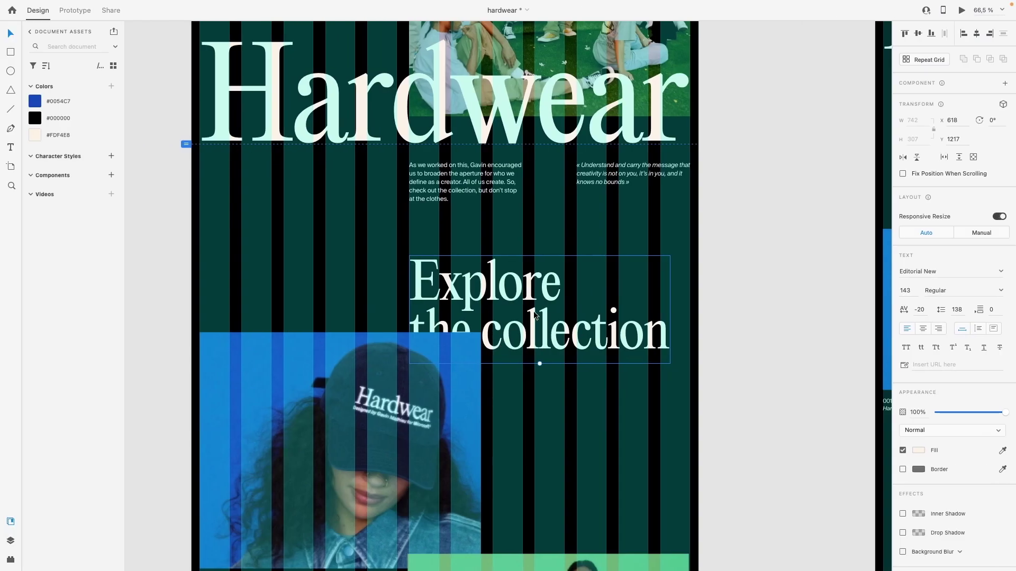
Take the heading text from the Adobe XD mockup and set the Webflow heading to "Explore the collection"
{"action": "double_click", "coordinate": [535, 315]}
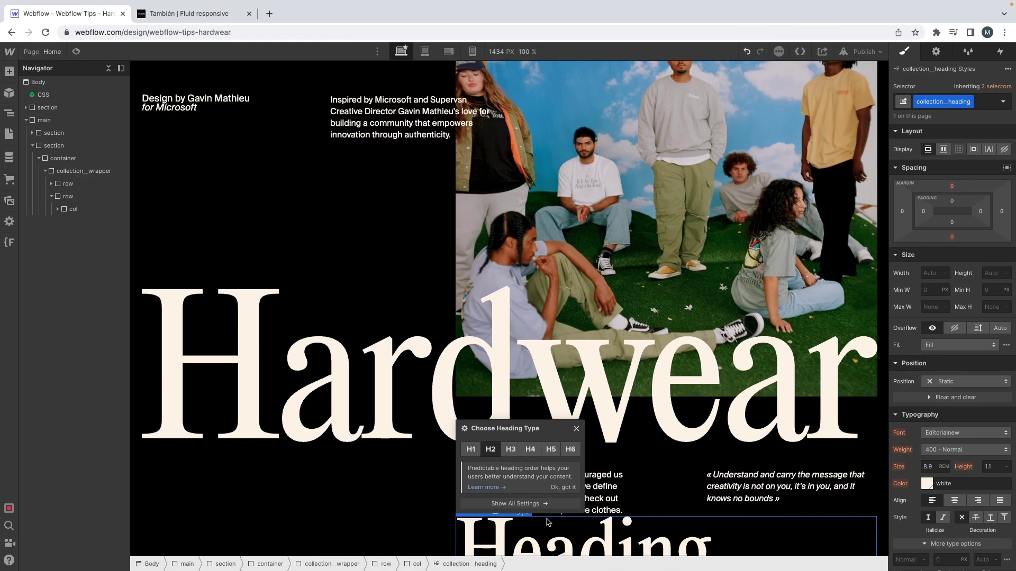
{"action": "type", "text": "Explore the collection"}
{"action": "scroll", "coordinate": [468, 459], "scroll_direction": "down", "scroll_amount": 3}
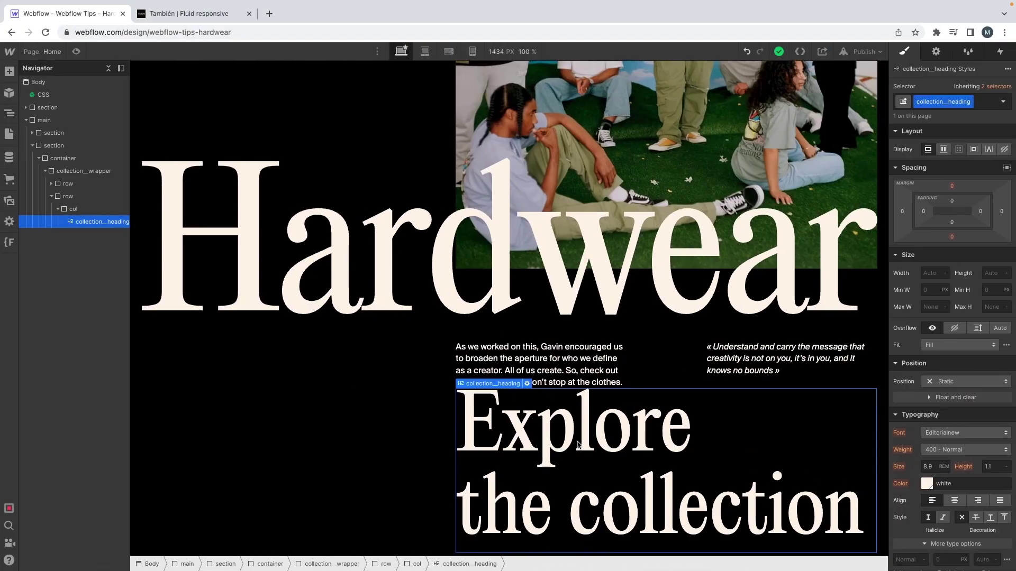
Set the line height of the All H2 Headings tag style to 1 and return to the collection__heading class
{"action": "left_click", "coordinate": [991, 85]}
{"action": "left_click", "coordinate": [967, 149]}
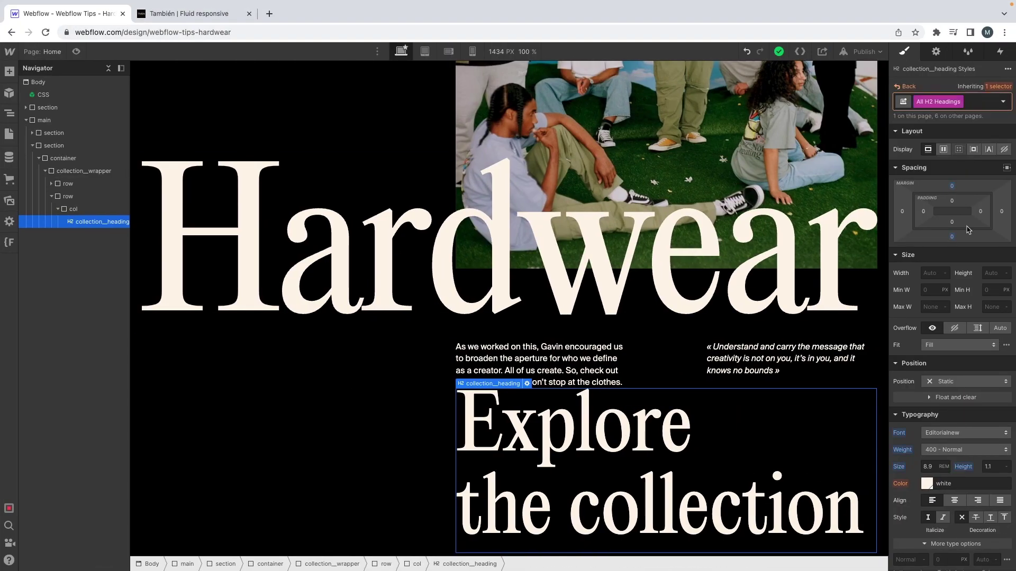
{"action": "left_click", "coordinate": [993, 468]}
{"action": "type", "text": "1"}
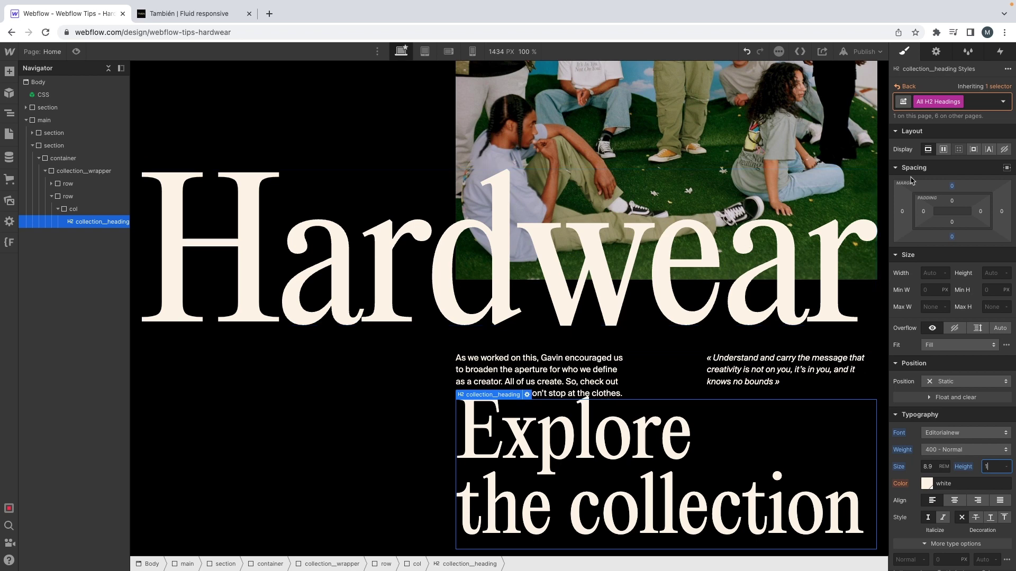
{"action": "left_click", "coordinate": [957, 189]}
{"action": "left_click", "coordinate": [908, 87]}
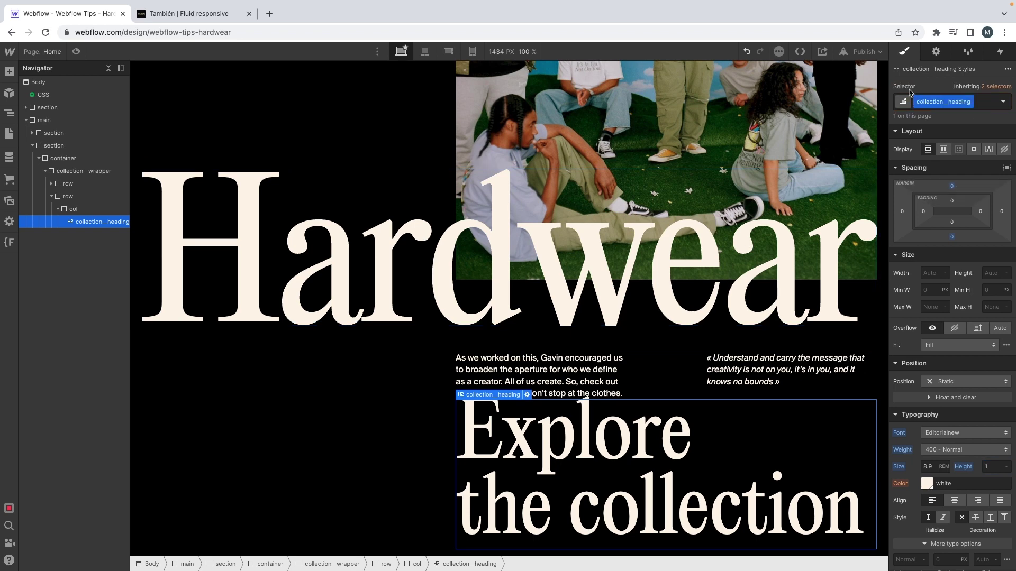
Give the collection__heading class a top margin equivalent to 150 px, rounded to 9.4 rem
{"action": "left_click", "coordinate": [953, 187]}
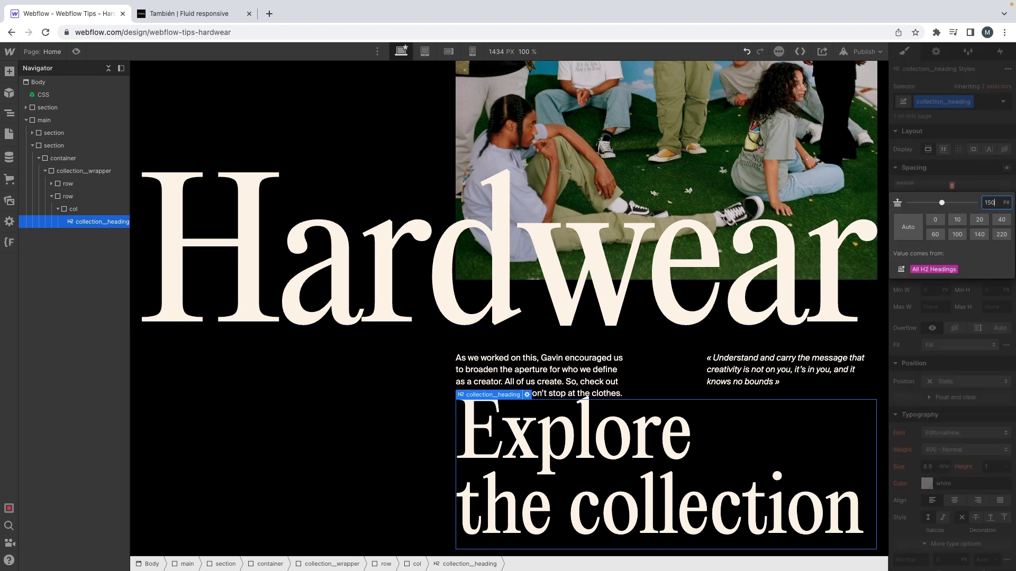
{"action": "key", "text": "Return"}
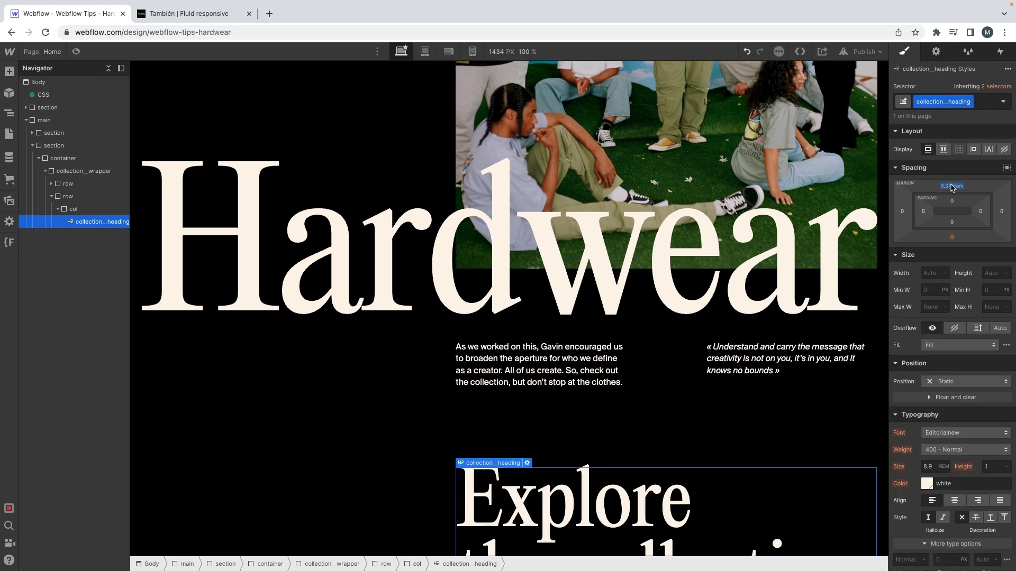
{"action": "left_click", "coordinate": [952, 186]}
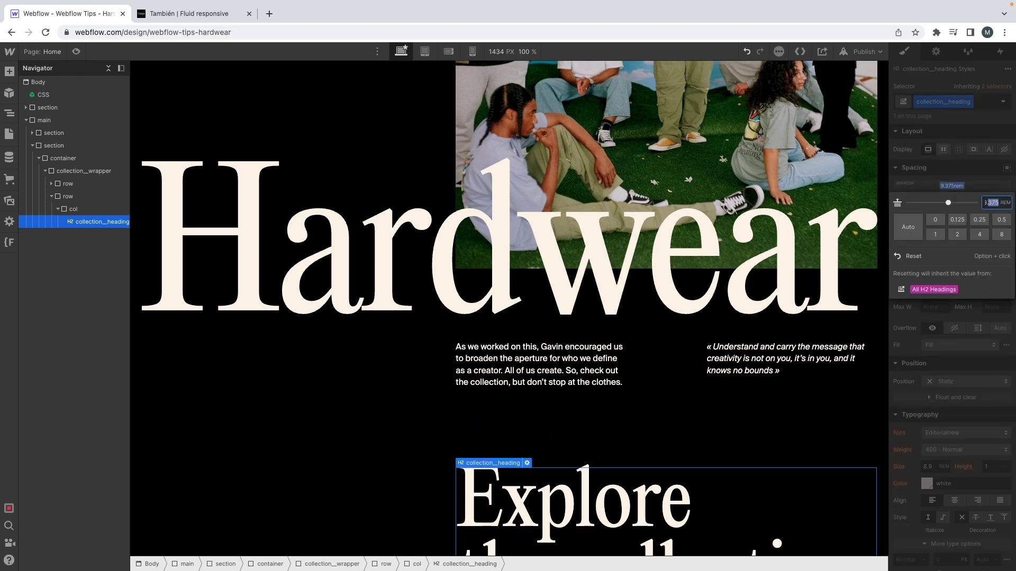
{"action": "key", "text": "Return"}
{"action": "scroll", "coordinate": [682, 281], "scroll_direction": "down", "scroll_amount": 1}
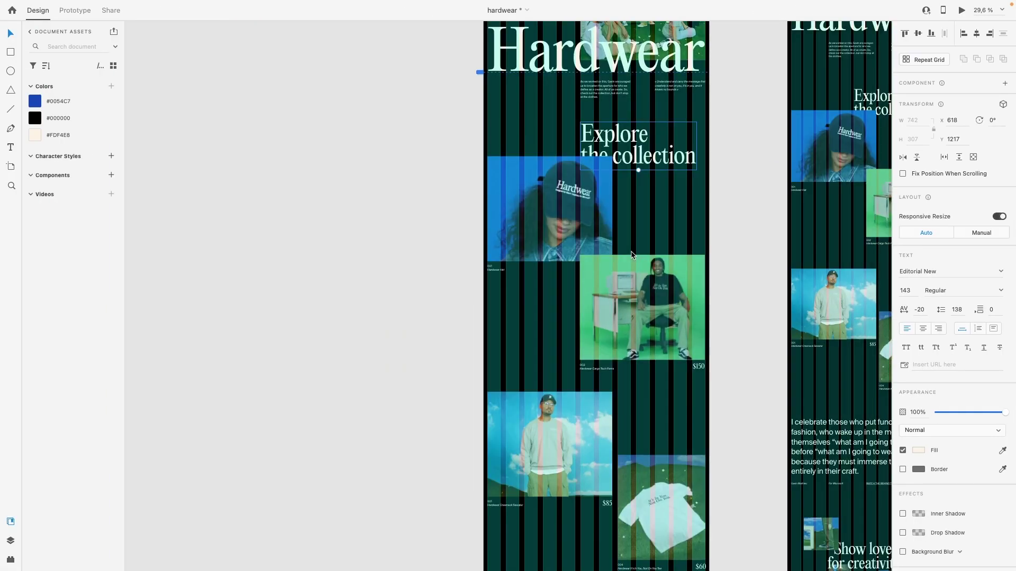
Examine the product images below the heading in the Adobe XD mockup, checking the Hardwear Hat image's column span and caption
{"action": "scroll", "coordinate": [631, 255], "scroll_direction": "down", "scroll_amount": 3}
{"action": "scroll", "coordinate": [631, 255], "scroll_direction": "right", "scroll_amount": 2}
{"action": "scroll", "coordinate": [631, 255], "scroll_direction": "up", "scroll_amount": 2}
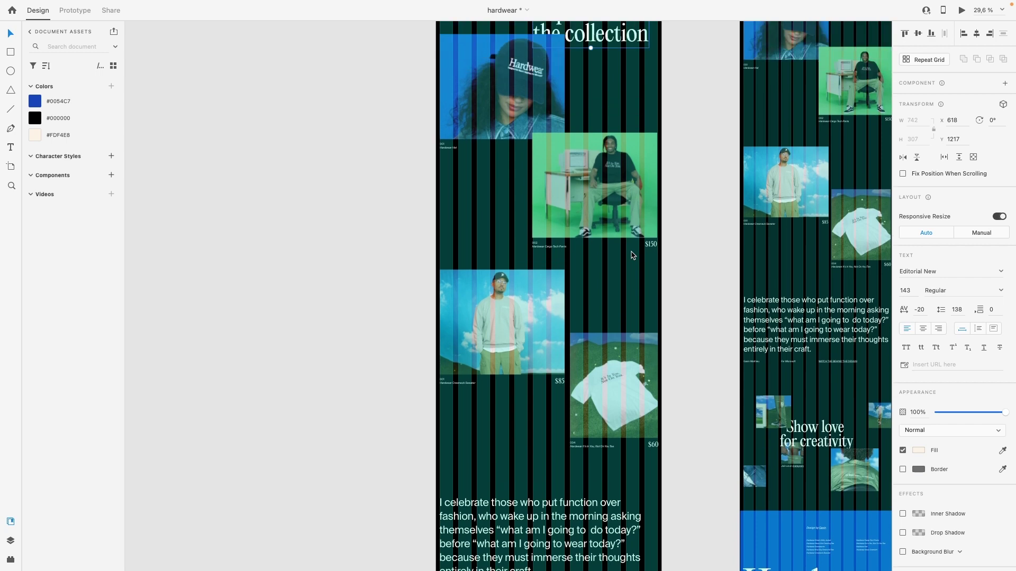
{"action": "scroll", "coordinate": [631, 255], "scroll_direction": "down", "scroll_amount": 4}
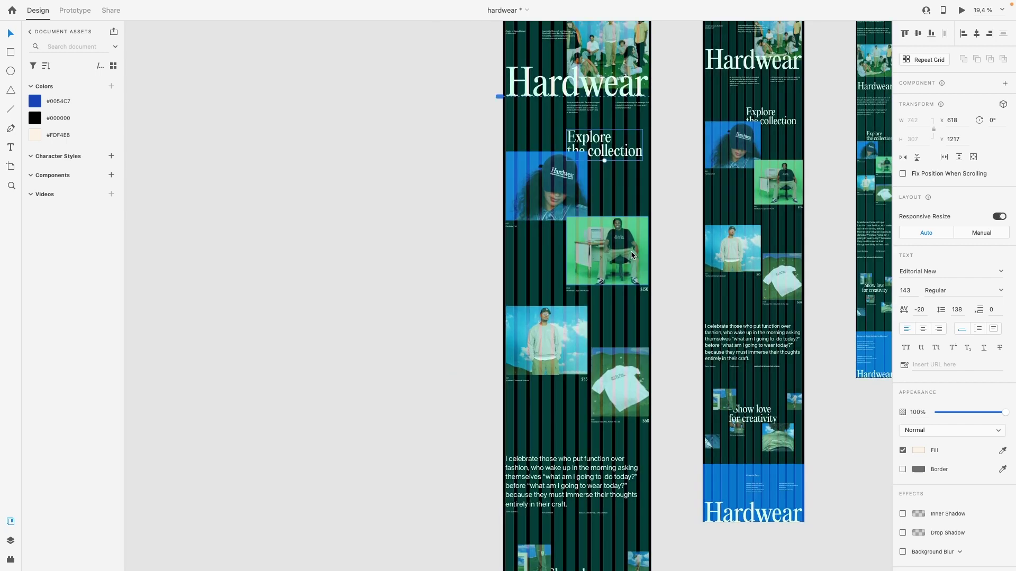
{"action": "scroll", "coordinate": [631, 255], "scroll_direction": "up", "scroll_amount": 2}
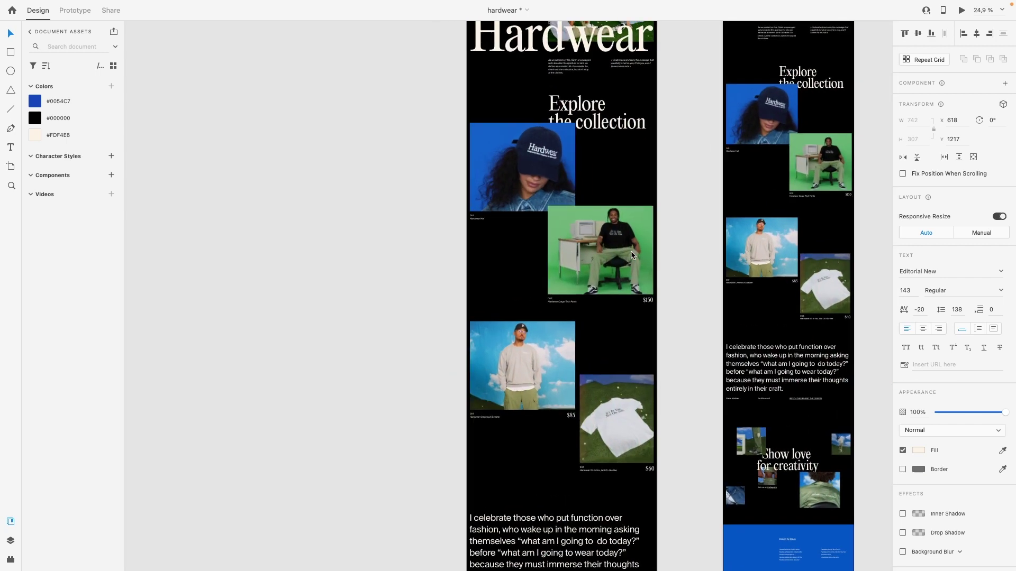
{"action": "scroll", "coordinate": [534, 194], "scroll_direction": "down", "scroll_amount": 1}
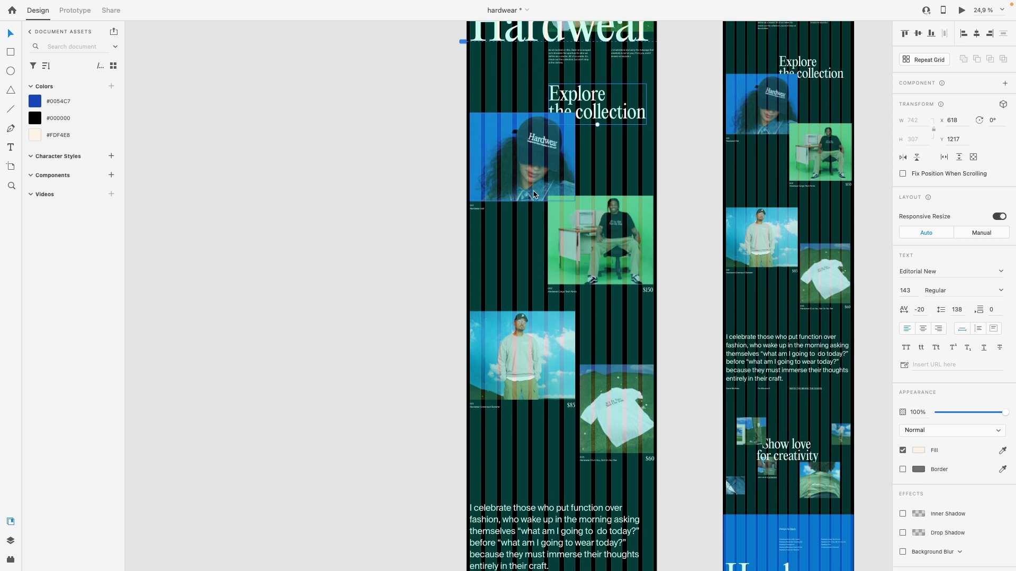
{"action": "left_click", "coordinate": [534, 194]}
{"action": "scroll", "coordinate": [494, 189], "scroll_direction": "up", "scroll_amount": 8}
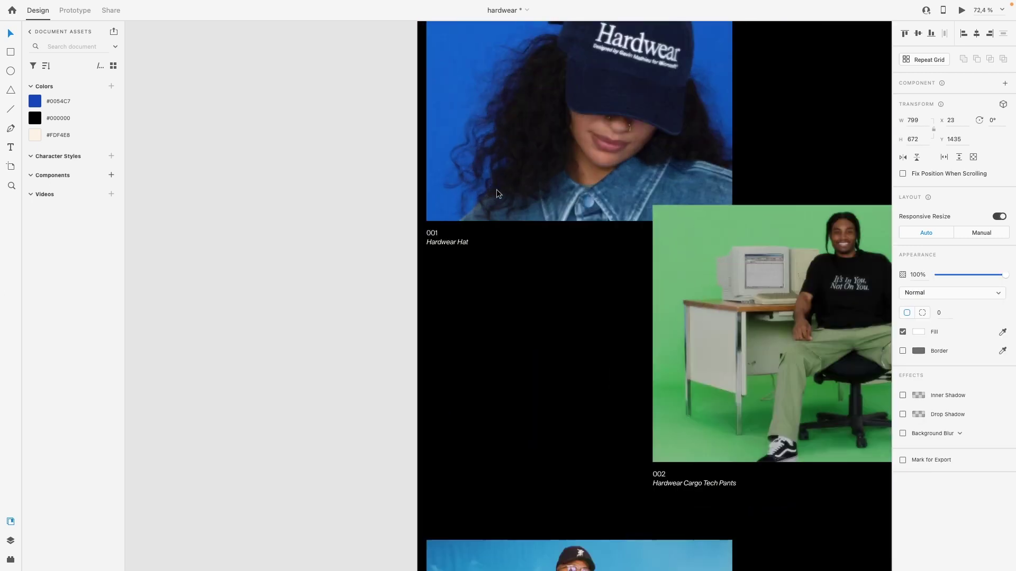
Return to Webflow and add a third div block with the class row inside collection__wrapper
{"action": "key", "text": "ctrl+Right"}
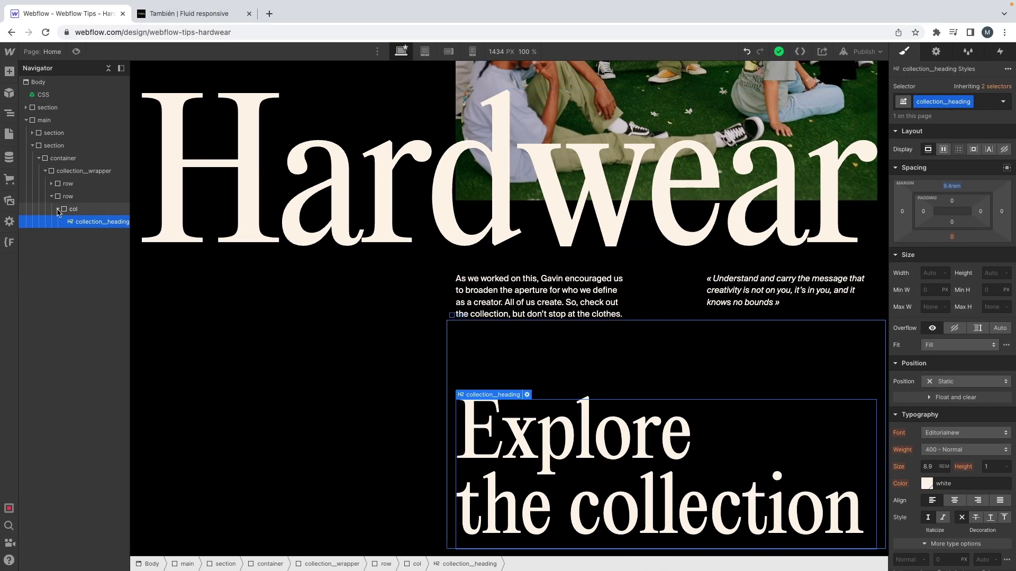
{"action": "left_click", "coordinate": [51, 196]}
{"action": "left_click", "coordinate": [65, 172]}
{"action": "key", "text": "super+e"}
{"action": "type", "text": "div"}
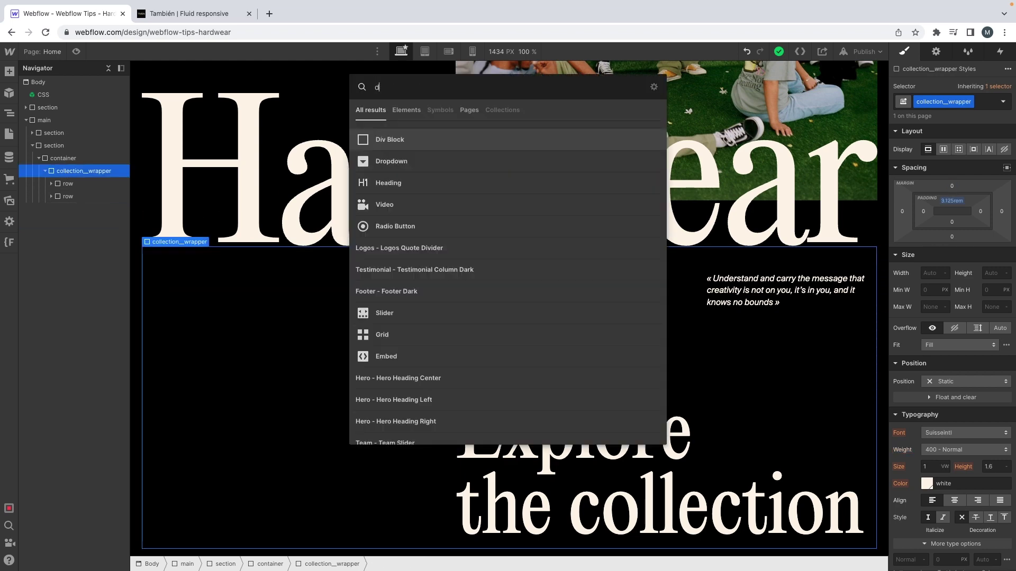
{"action": "key", "text": "Return"}
{"action": "key", "text": "super+Return"}
{"action": "type", "text": "row"}
{"action": "key", "text": "Return"}
Insert a column div block in the third row with the class col and the combo class col-lg-7
{"action": "key", "text": "super+e"}
{"action": "type", "text": "div"}
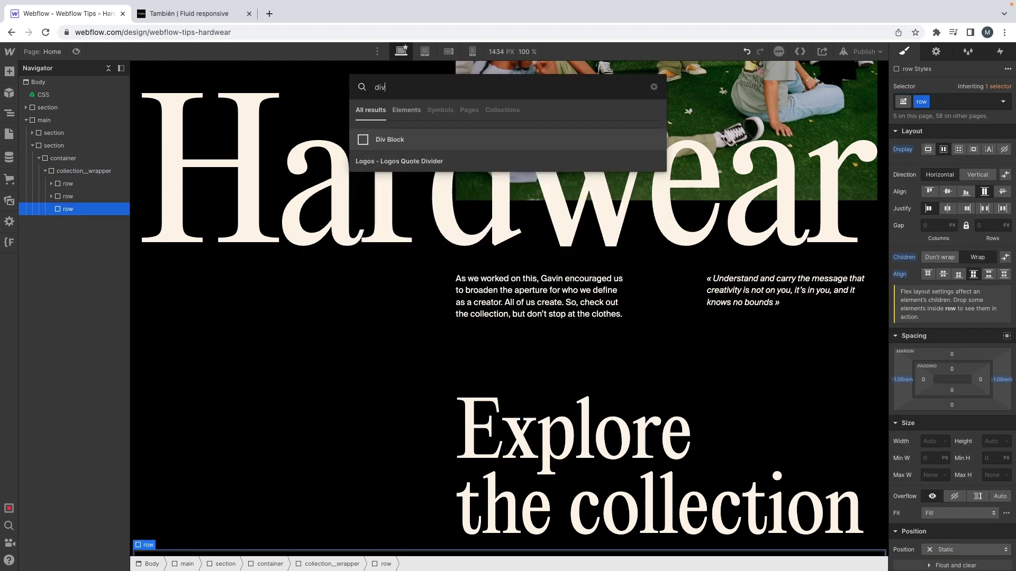
{"action": "key", "text": "Return"}
{"action": "key", "text": "super+Return"}
{"action": "type", "text": "col"}
{"action": "key", "text": "Return"}
{"action": "type", "text": "col-"}
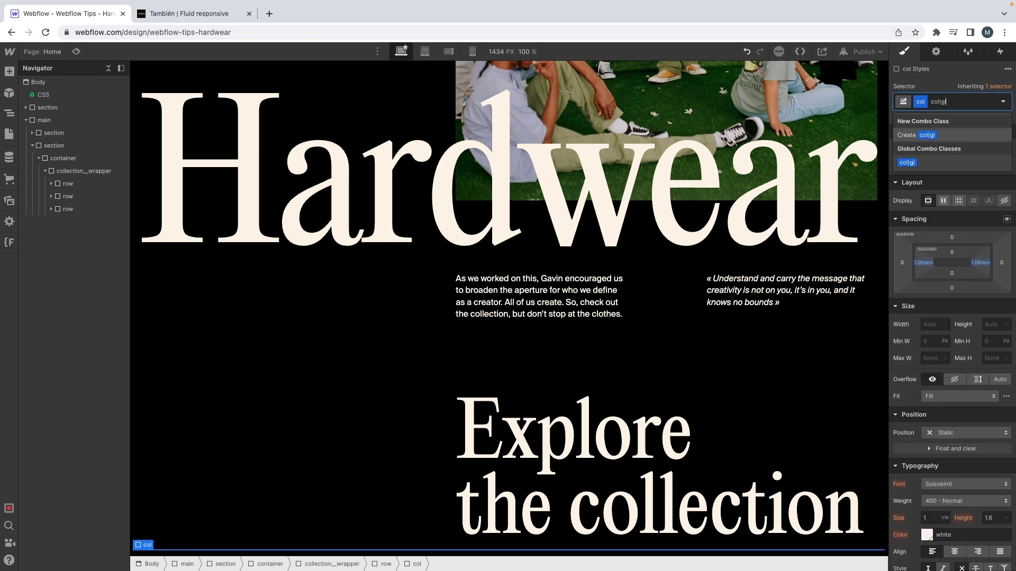
{"action": "type", "text": "lg-7"}
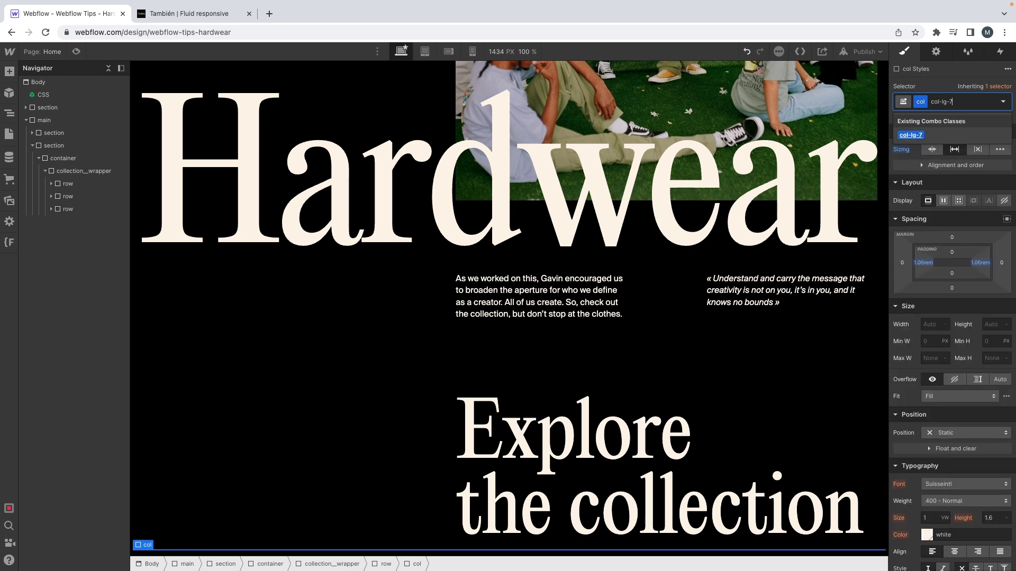
{"action": "key", "text": "Return"}
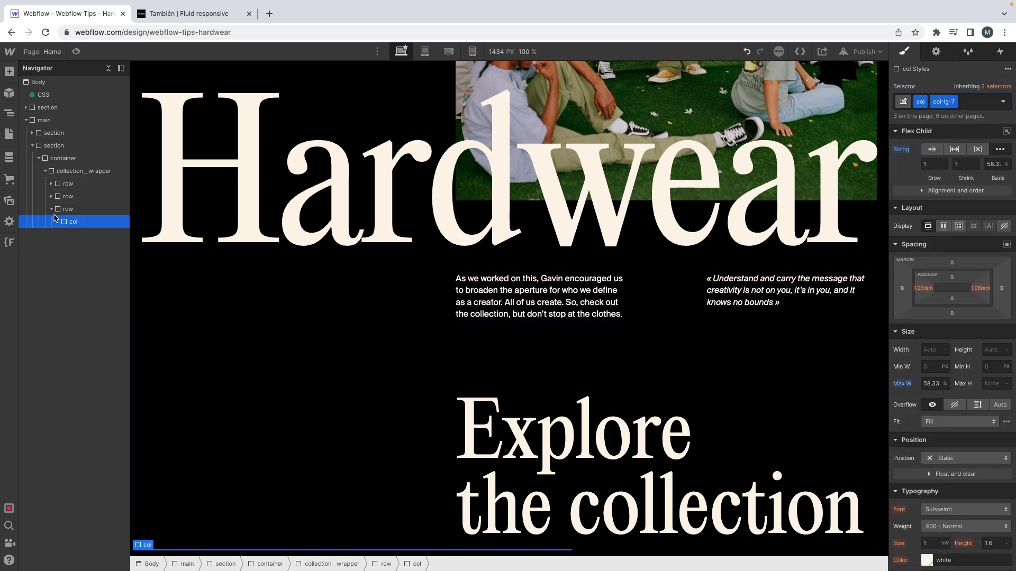
Insert a div block with the class collection__item-wrapper inside the third row's column
{"action": "key", "text": "super+e"}
{"action": "type", "text": "div"}
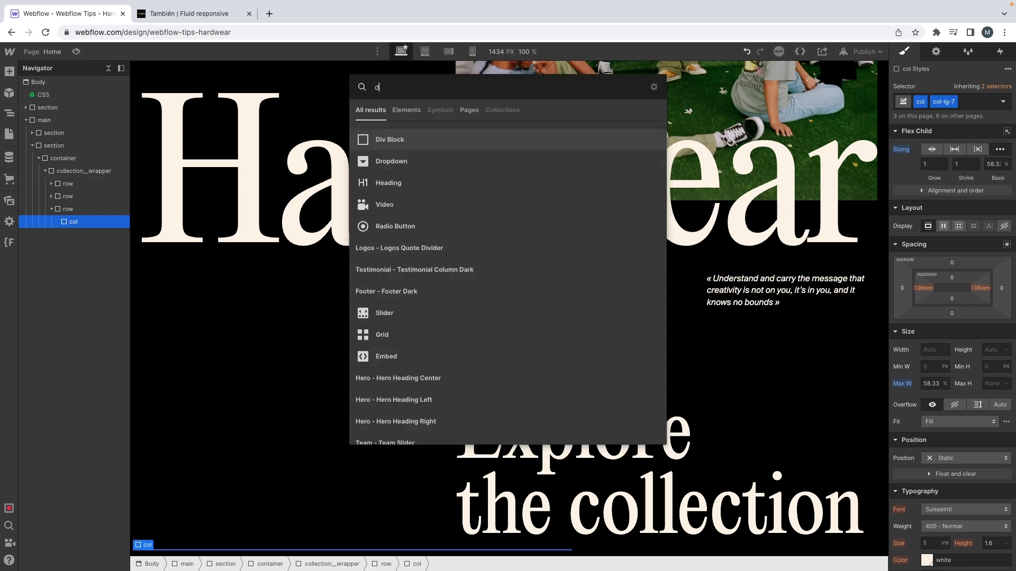
{"action": "key", "text": "Return"}
{"action": "key", "text": "super+Return"}
{"action": "type", "text": "collection"}
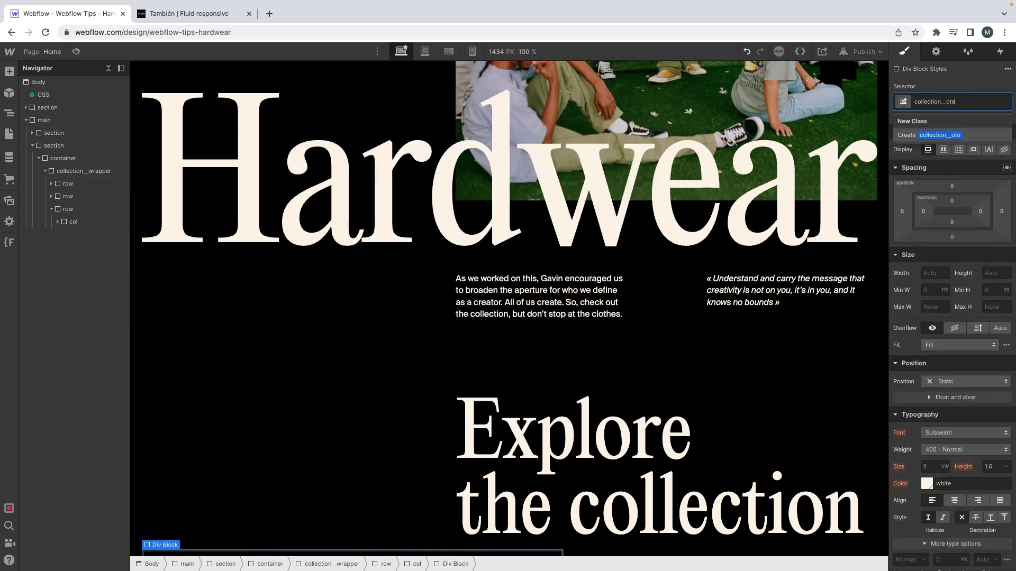
{"action": "type", "text": "__item-wrapper"}
{"action": "key", "text": "Return"}
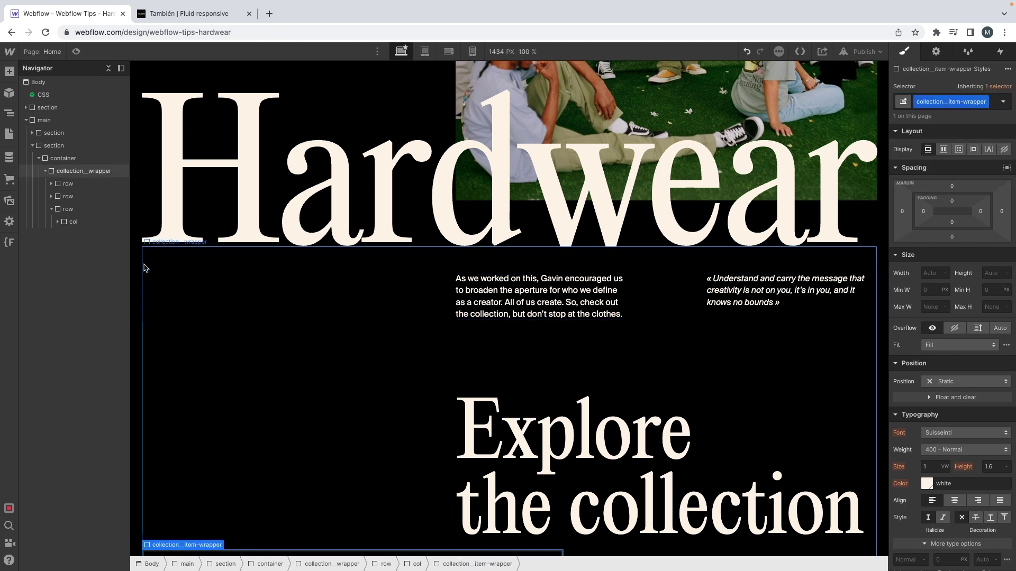
Insert an image inside collection__item-wrapper using the Hardwear Hat photo, Capture d'écran 2022-08-09 à 16.04.02.jpg
{"action": "scroll", "coordinate": [249, 296], "scroll_direction": "down", "scroll_amount": 1}
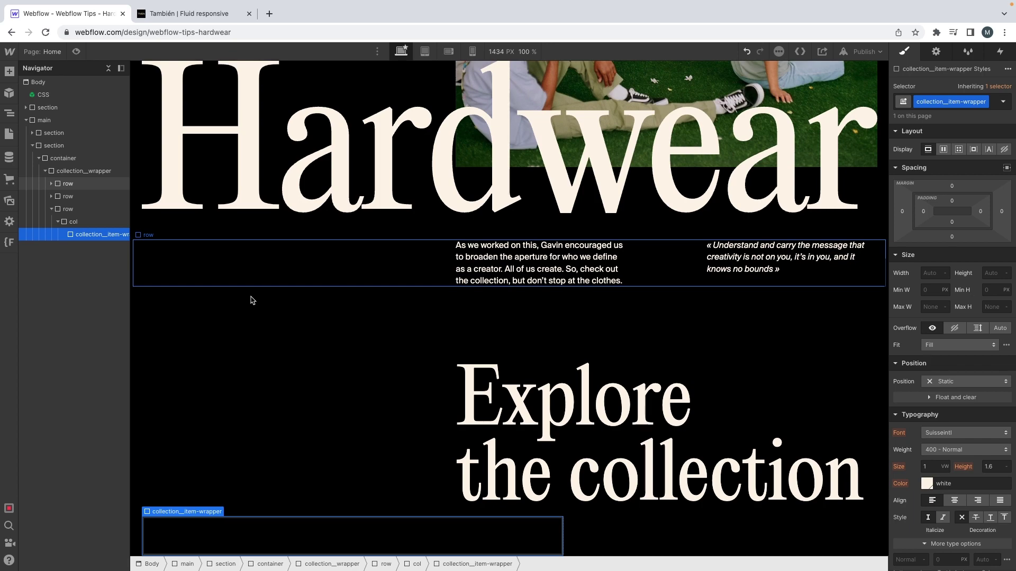
{"action": "key", "text": "super+e"}
{"action": "type", "text": "ima"}
{"action": "key", "text": "Return"}
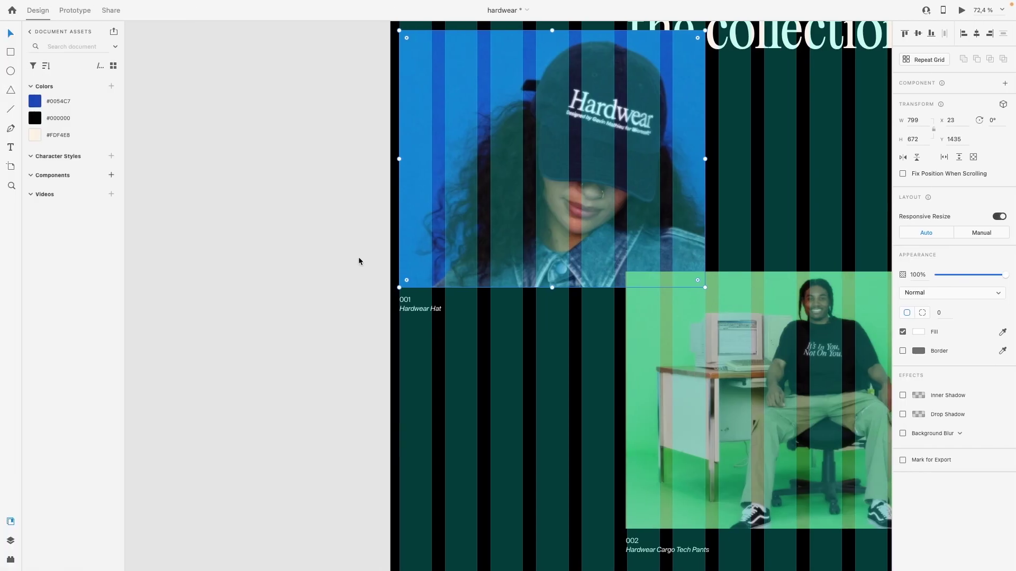
{"action": "scroll", "coordinate": [372, 275], "scroll_direction": "up", "scroll_amount": 2}
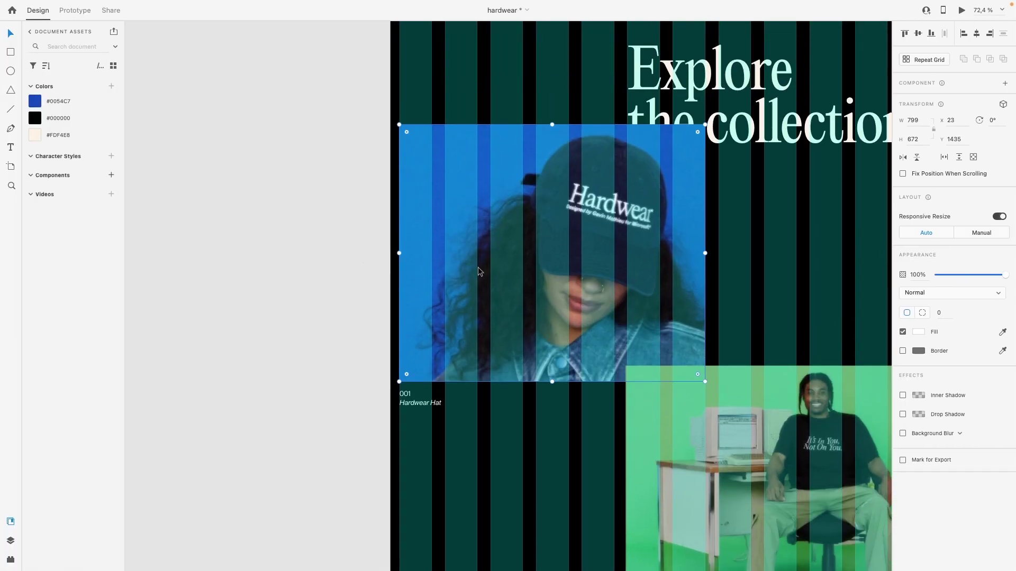
{"action": "scroll", "coordinate": [478, 271], "scroll_direction": "right", "scroll_amount": 5}
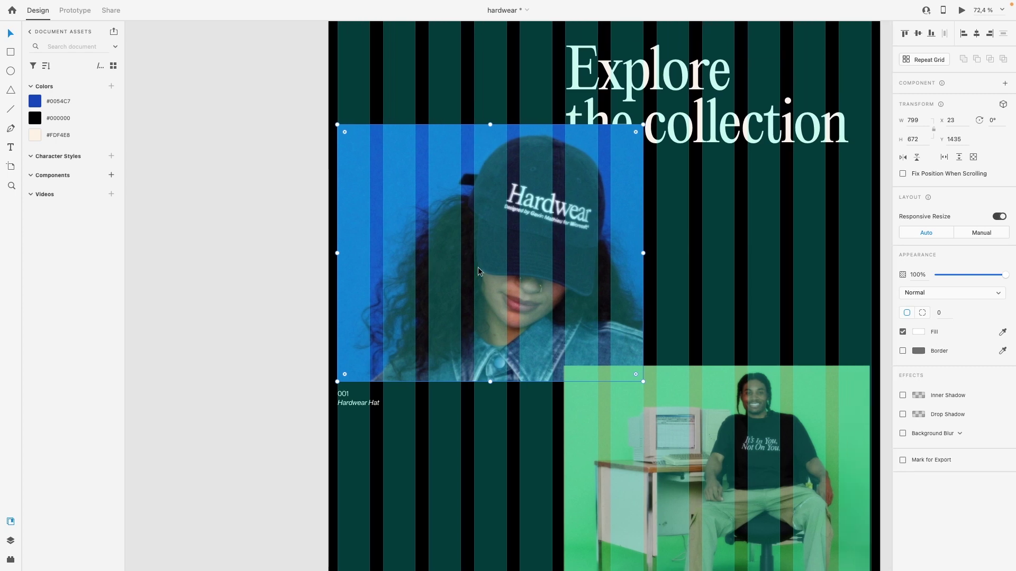
{"action": "scroll", "coordinate": [479, 272], "scroll_direction": "down", "scroll_amount": 2}
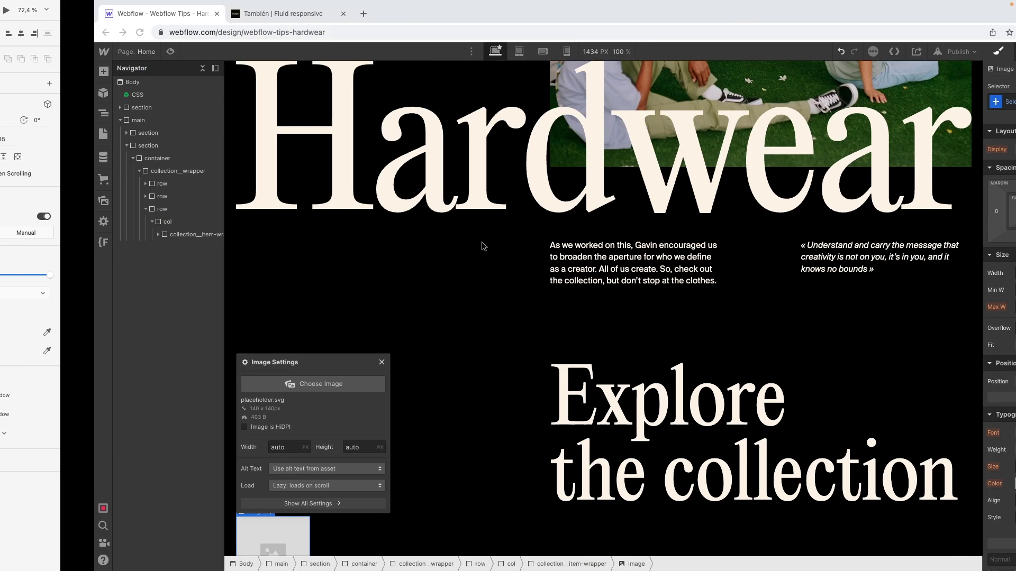
{"action": "scroll", "coordinate": [320, 284], "scroll_direction": "down", "scroll_amount": 2}
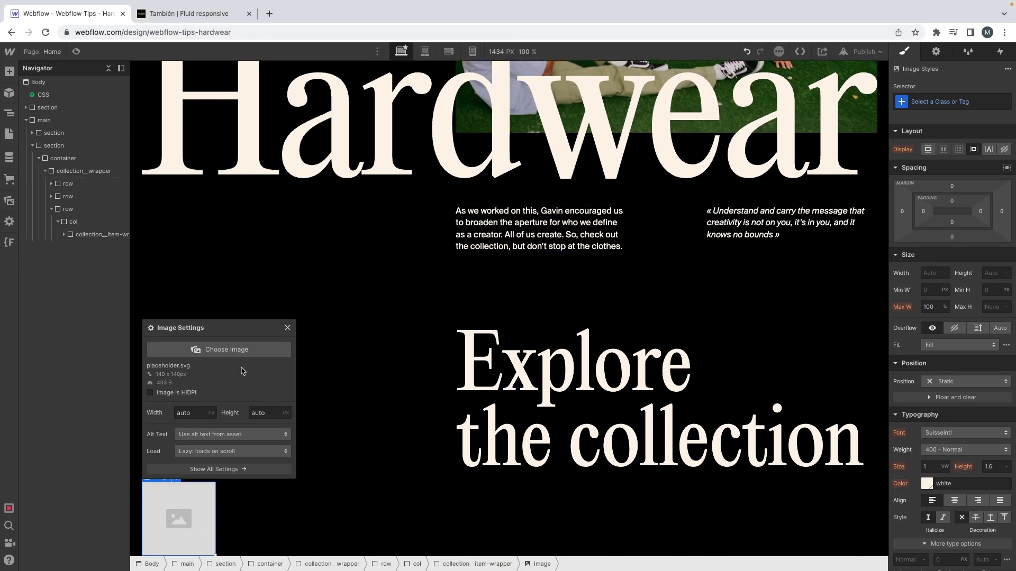
{"action": "left_click", "coordinate": [233, 350]}
{"action": "left_click", "coordinate": [46, 209]}
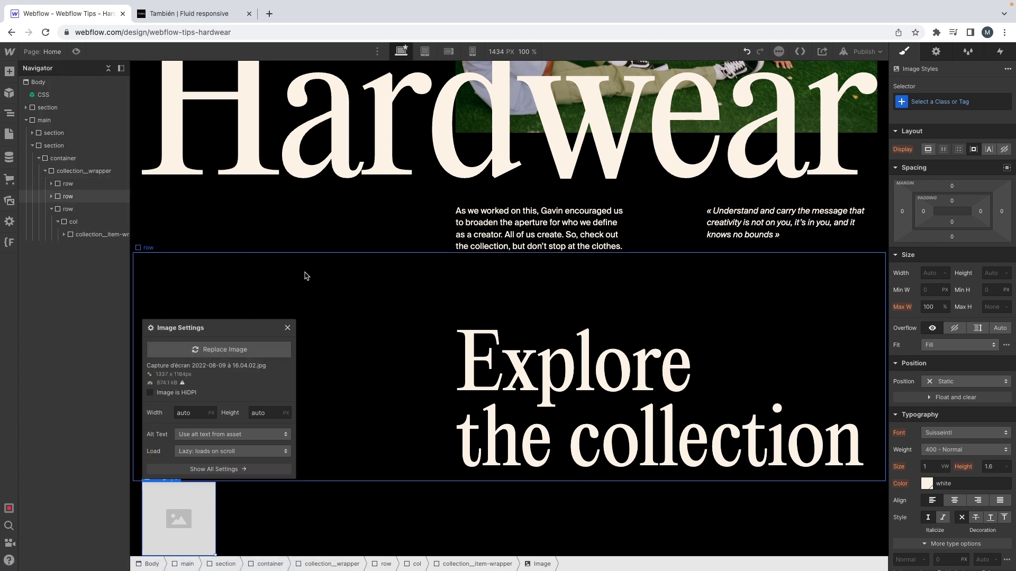
Assign the class collection__image to the hat image inside collection__item-wrapper
{"action": "left_click", "coordinate": [64, 235]}
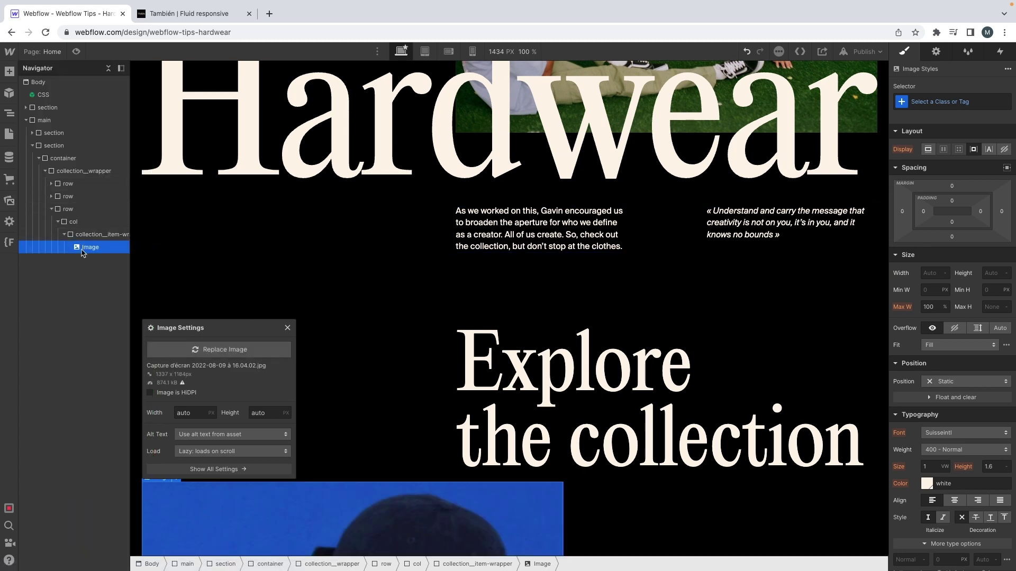
{"action": "key", "text": "super+Return"}
{"action": "type", "text": "collection"}
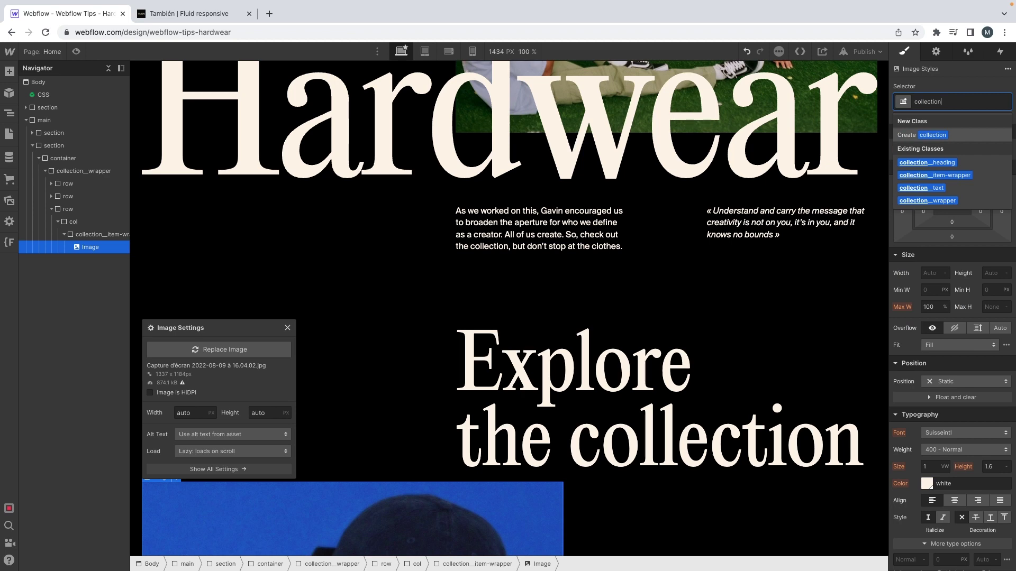
{"action": "type", "text": "__image"}
{"action": "key", "text": "Return"}
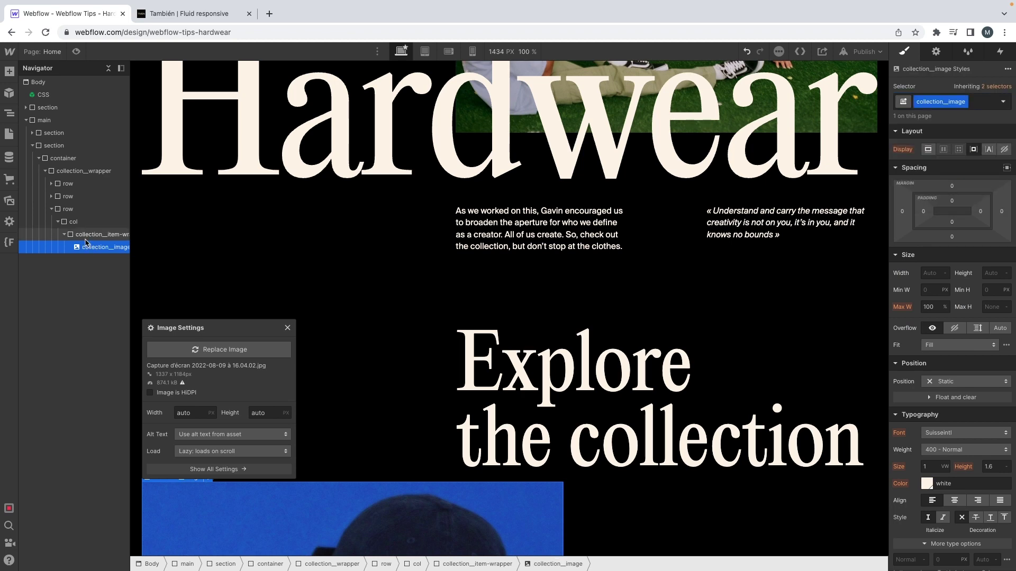
Add a div block with the class collection__info-wrapper below the image in collection__item-wrapper
{"action": "key", "text": "super+e"}
{"action": "type", "text": "div"}
{"action": "key", "text": "Return"}
{"action": "key", "text": "super+Return"}
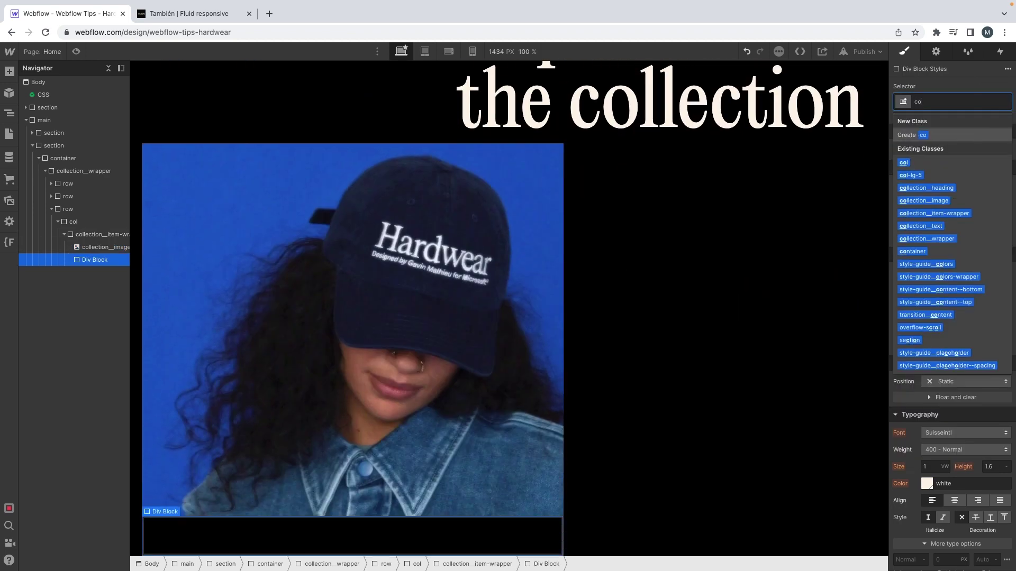
{"action": "type", "text": "collection__"}
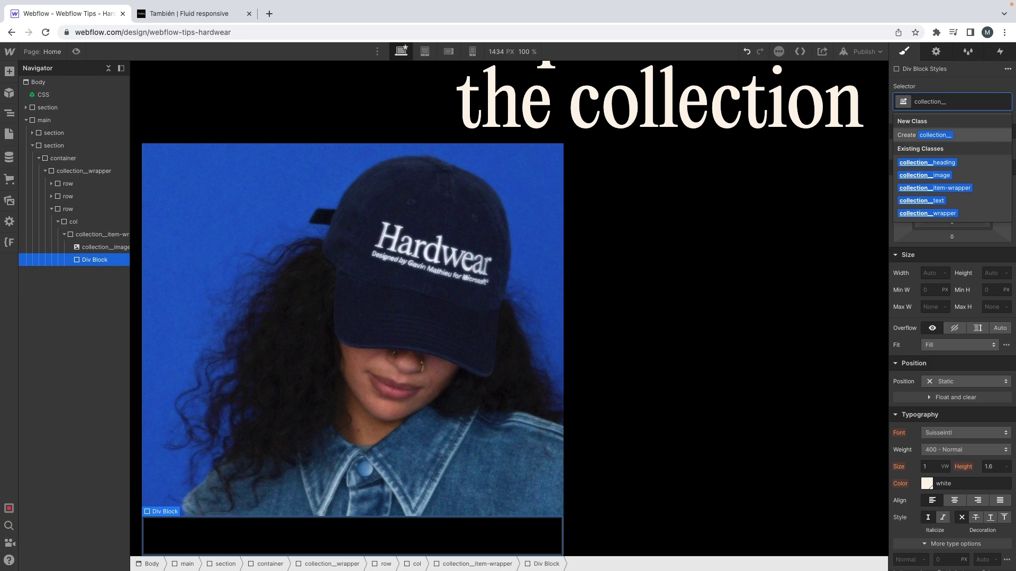
{"action": "type", "text": "infp"}
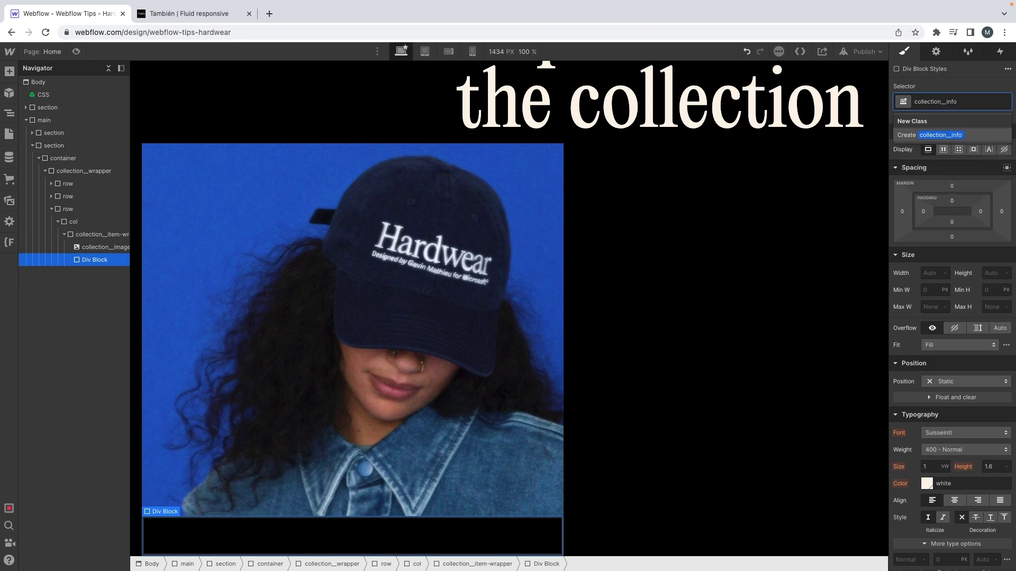
{"action": "type", "text": "pper"}
{"action": "key", "text": "Return"}
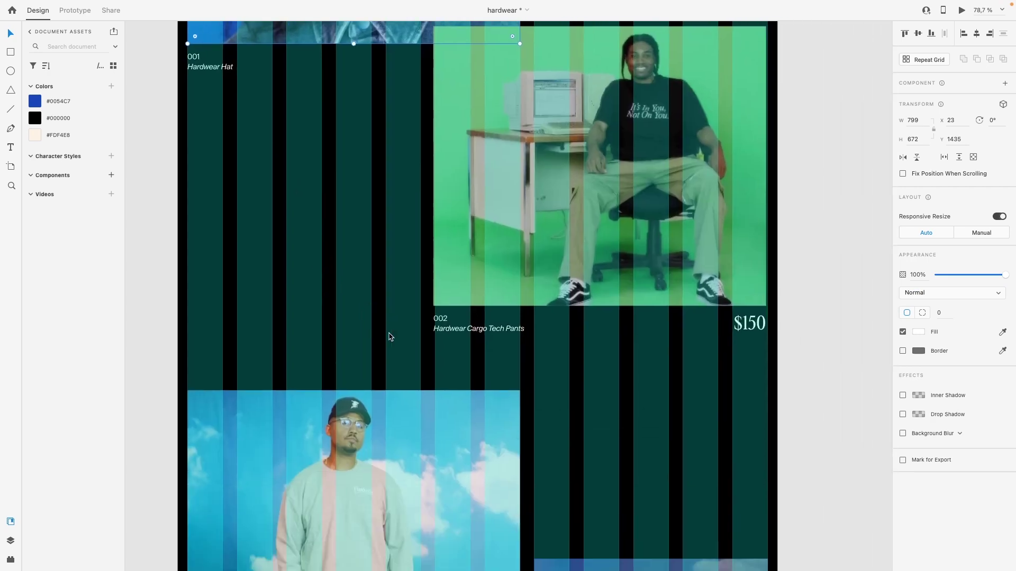
Examine the product captions and the price placement below the images in the Adobe XD mockup
{"action": "scroll", "coordinate": [389, 337], "scroll_direction": "down", "scroll_amount": 2}
{"action": "scroll", "coordinate": [389, 337], "scroll_direction": "right", "scroll_amount": 2}
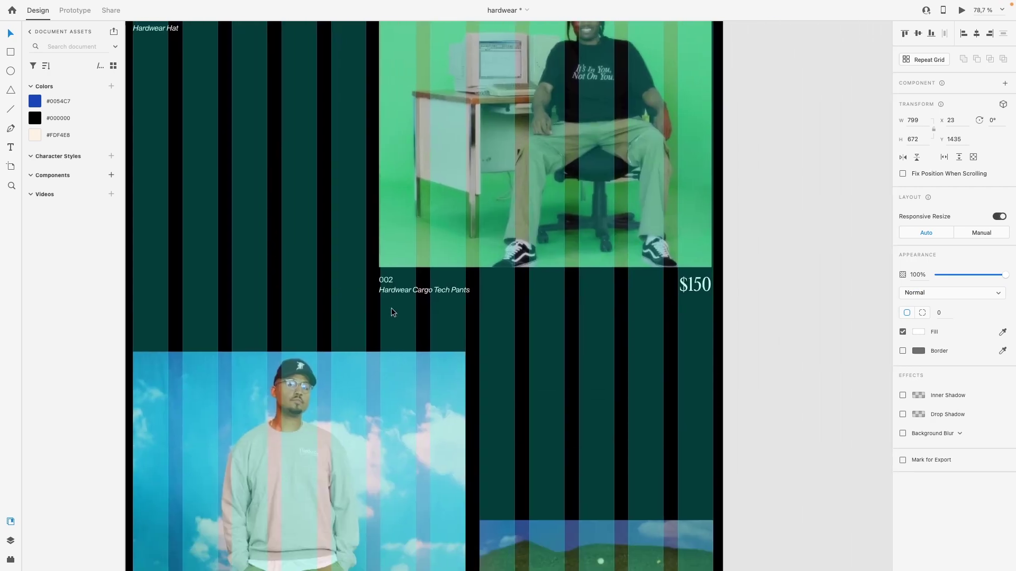
{"action": "left_click_drag", "start_coordinate": [391, 309], "coordinate": [726, 289]}
{"action": "left_click", "coordinate": [580, 335]}
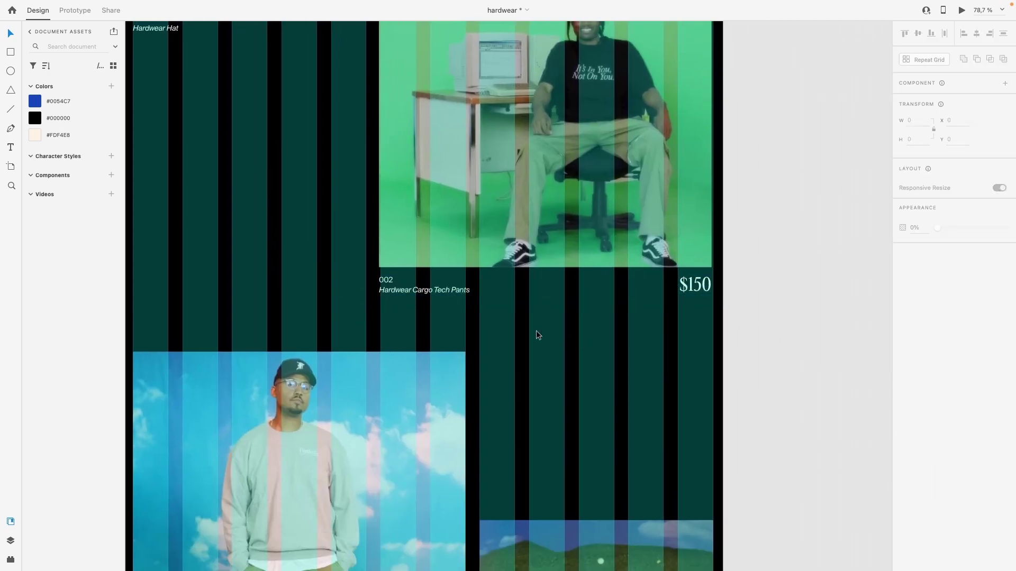
{"action": "scroll", "coordinate": [536, 331], "scroll_direction": "up", "scroll_amount": 2}
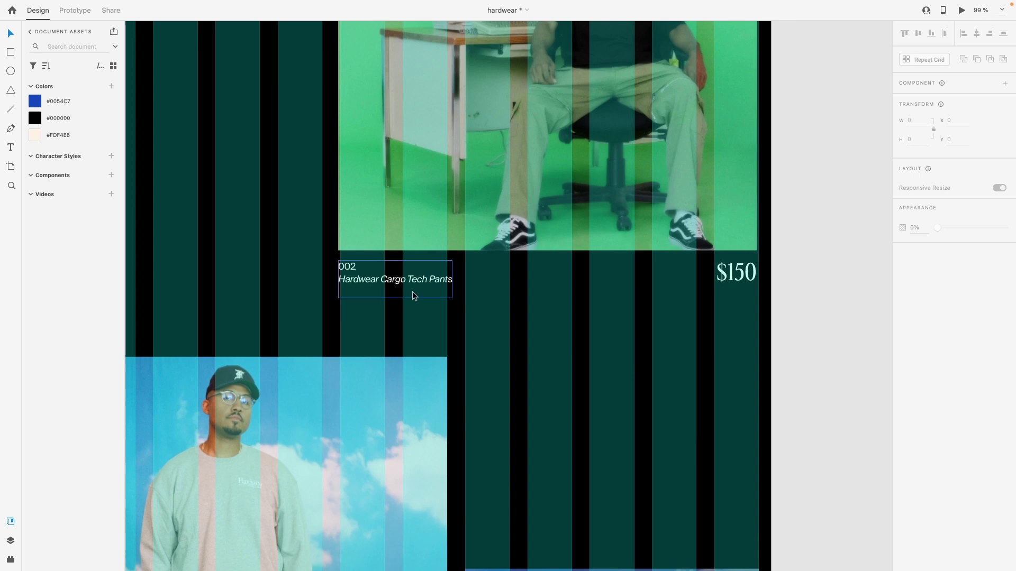
{"action": "scroll", "coordinate": [415, 294], "scroll_direction": "left", "scroll_amount": 5}
{"action": "scroll", "coordinate": [413, 292], "scroll_direction": "up", "scroll_amount": 2}
{"action": "scroll", "coordinate": [354, 214], "scroll_direction": "up", "scroll_amount": 2}
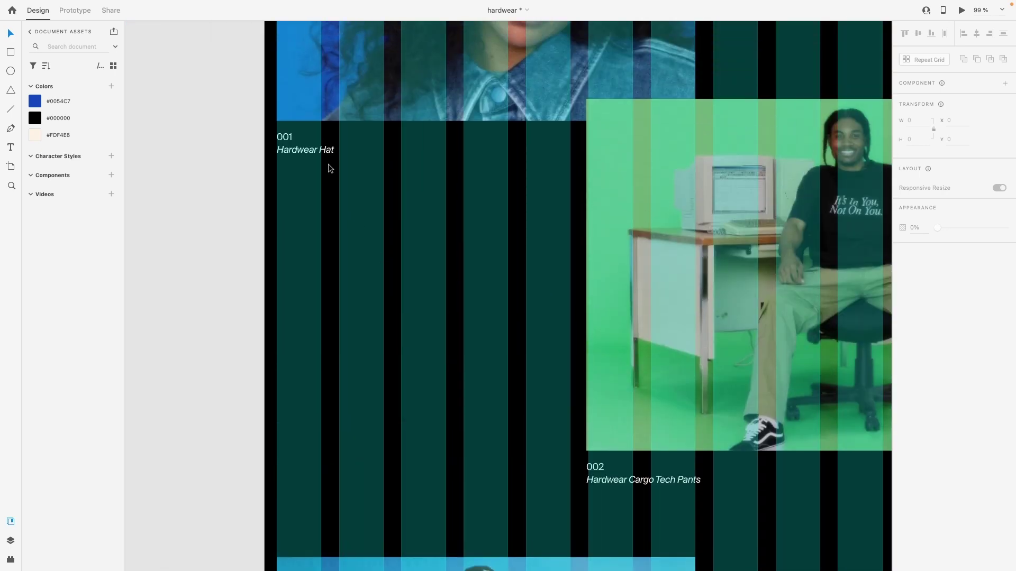
Copy the "001 Hardwear Hat" caption from the mockup into a new paragraph inside collection__info-wrapper in Webflow
{"action": "left_click", "coordinate": [317, 151]}
{"action": "key", "text": "ctrl+Right"}
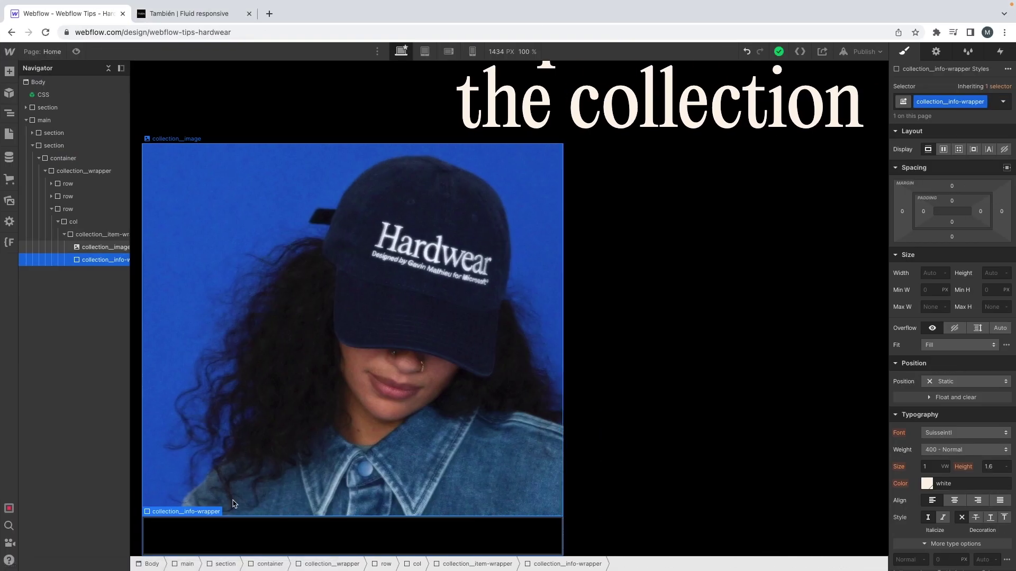
{"action": "scroll", "coordinate": [220, 507], "scroll_direction": "up", "scroll_amount": 1}
{"action": "key", "text": "super+e"}
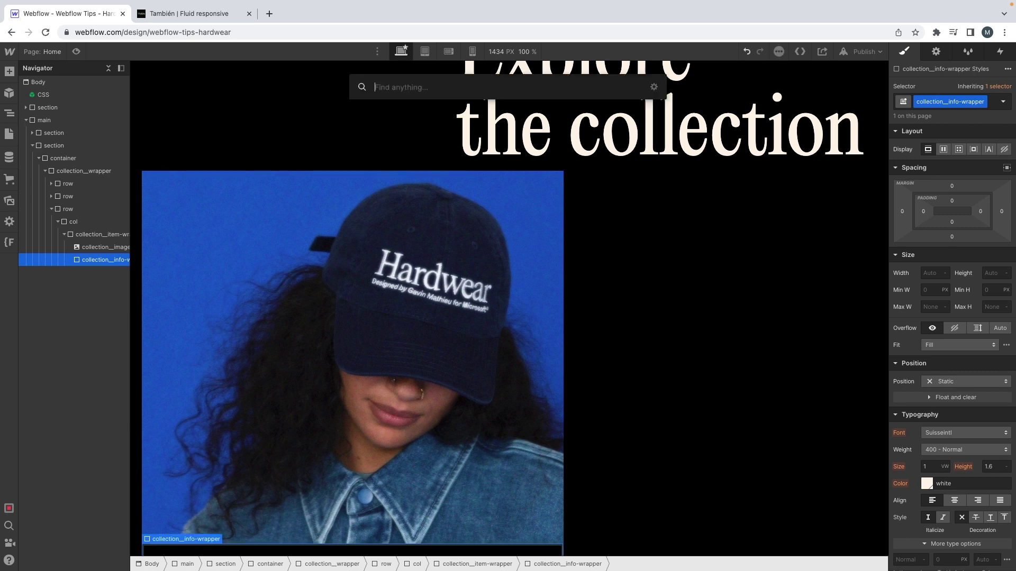
{"action": "type", "text": "para"}
{"action": "key", "text": "Return"}
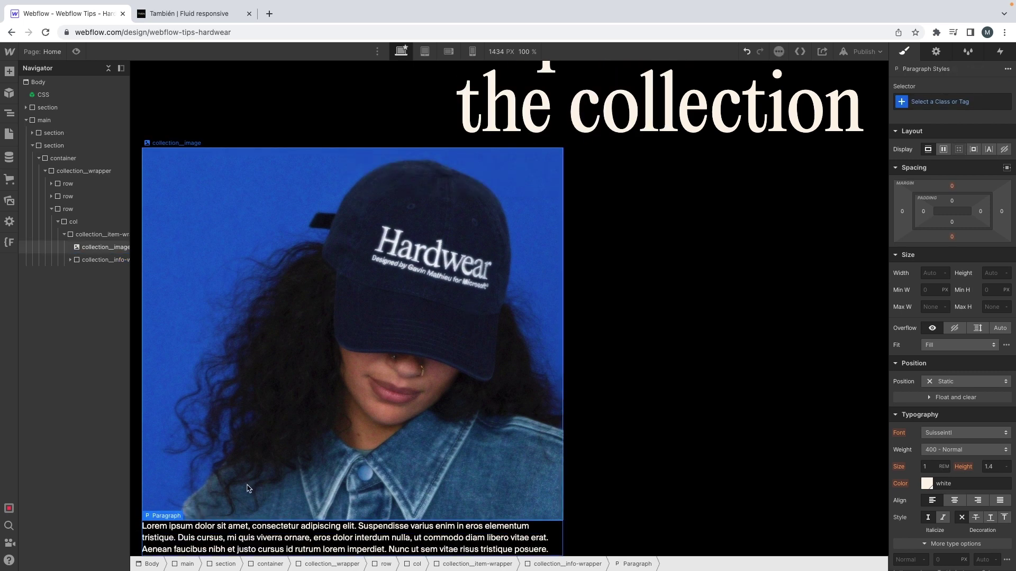
{"action": "double_click", "coordinate": [223, 528]}
{"action": "type", "text": "001 Hardwear Hat"}
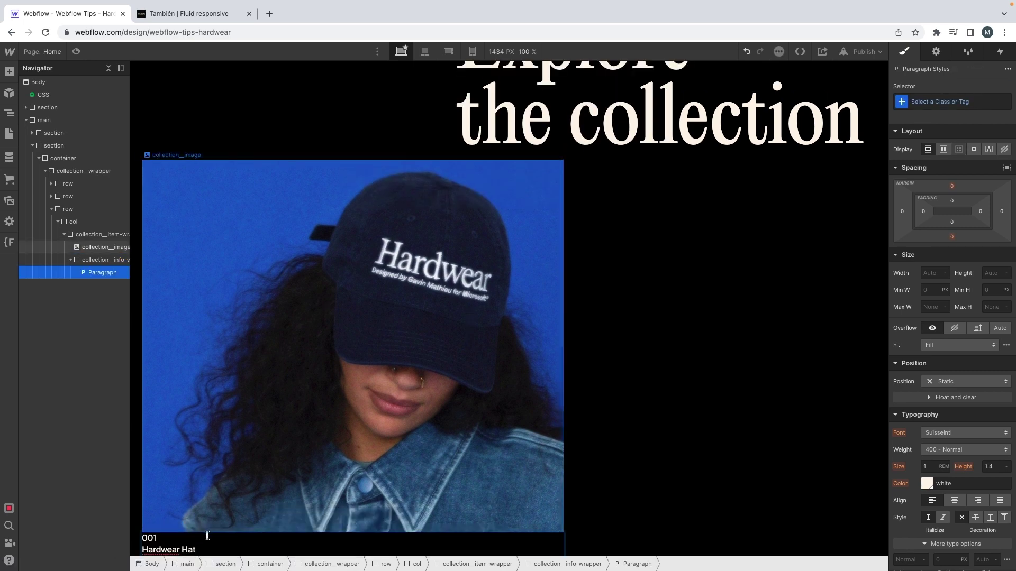
Wrap "Hardwear Hat" in the caption in a text span with the existing class text--italic
{"action": "key", "text": "super+shift+Left"}
{"action": "left_click", "coordinate": [240, 534]}
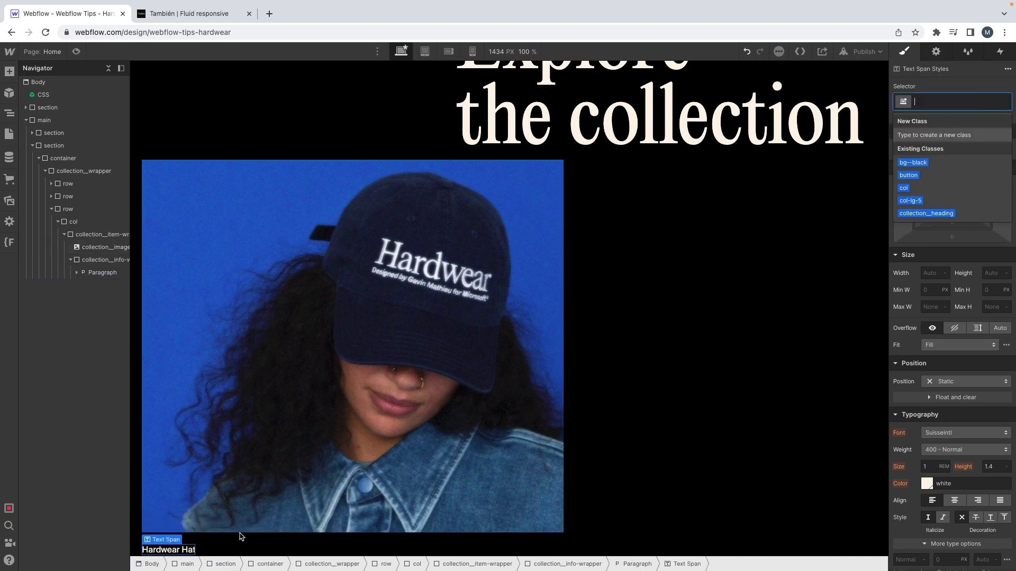
{"action": "type", "text": "text--it"}
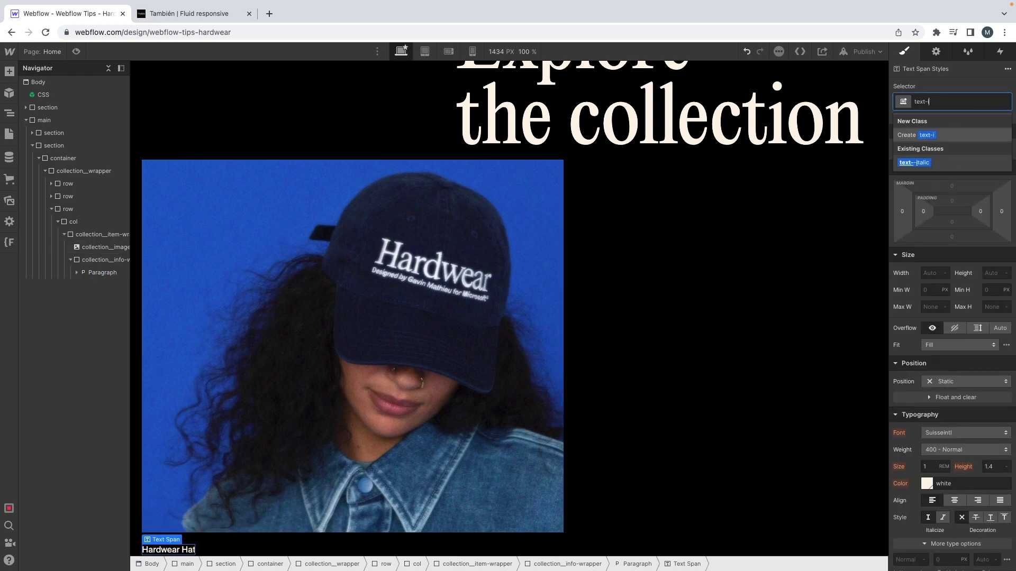
{"action": "key", "text": "Down"}
{"action": "key", "text": "Return"}
{"action": "key", "text": "ctrl+Left"}
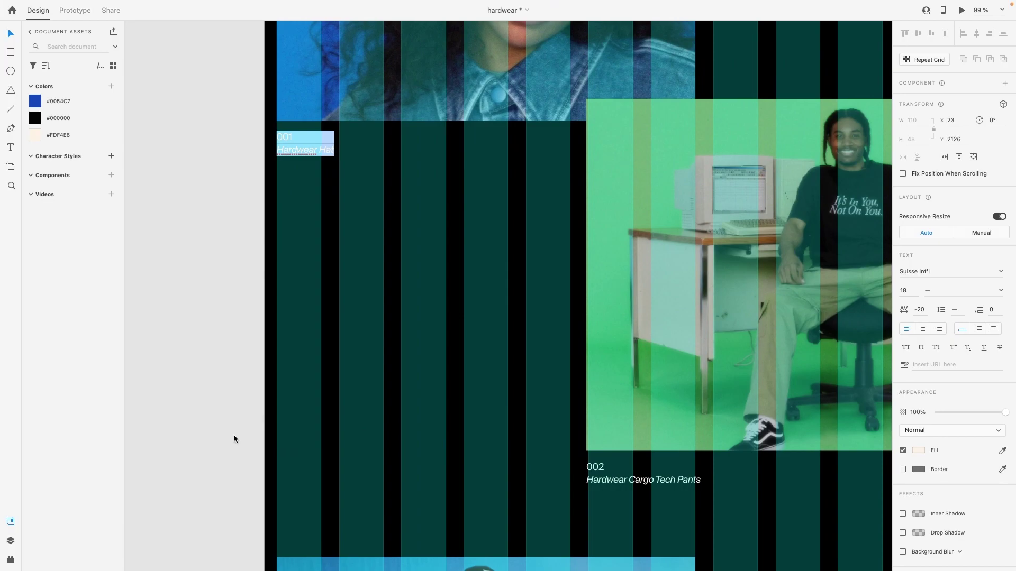
{"action": "key", "text": "ctrl+Right"}
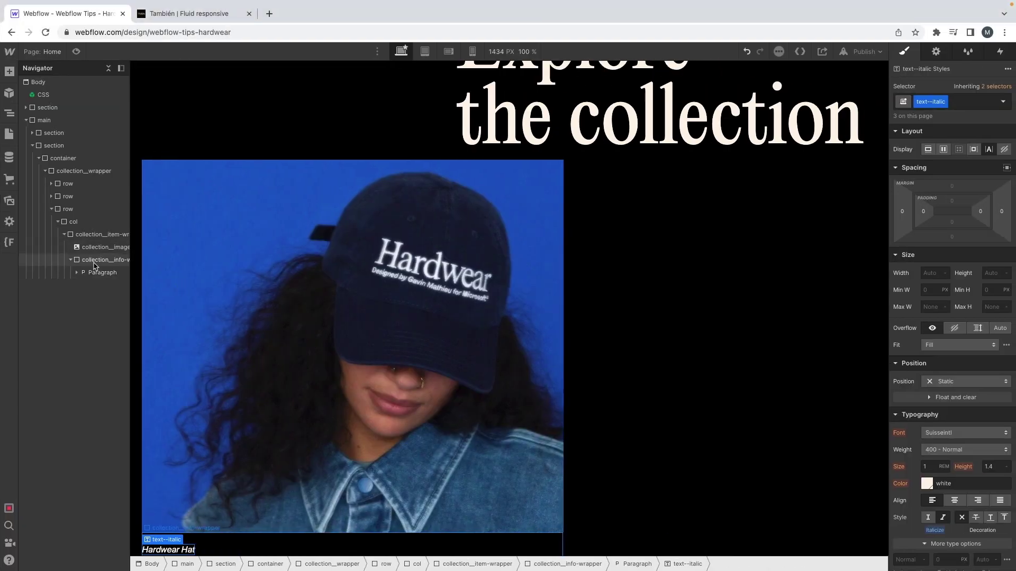
Assign the class collection__info-text to the caption paragraph in collection__info-wrapper
{"action": "left_click", "coordinate": [96, 264]}
{"action": "left_click", "coordinate": [100, 270]}
{"action": "key", "text": "ctrl+Return"}
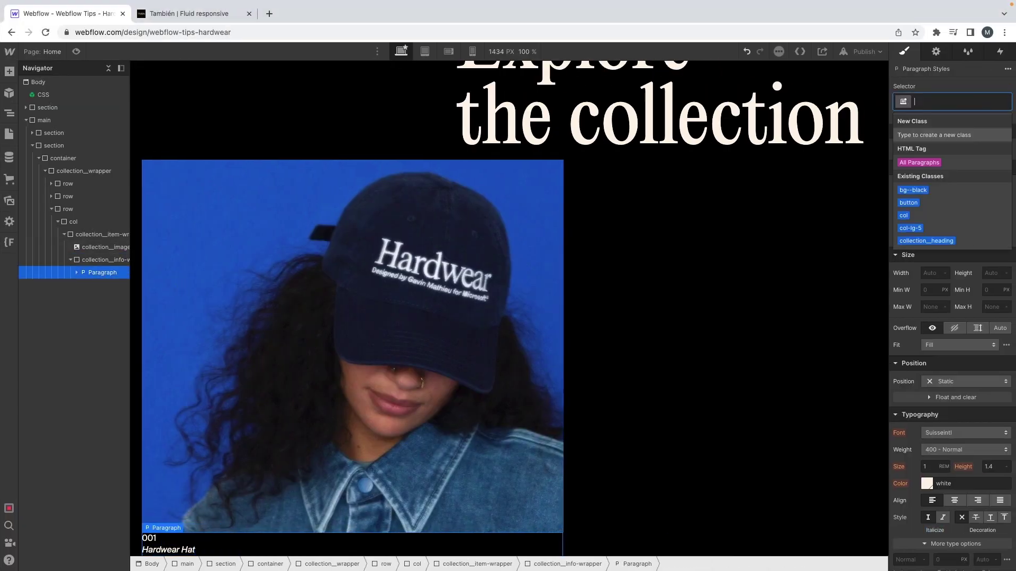
{"action": "type", "text": "collection__"}
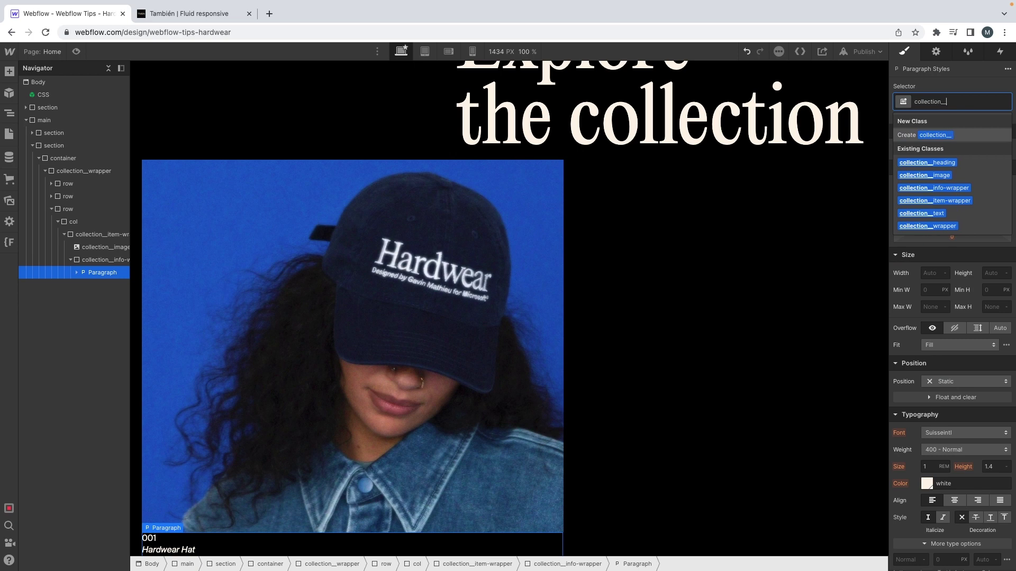
{"action": "type", "text": "info-text"}
{"action": "key", "text": "Return"}
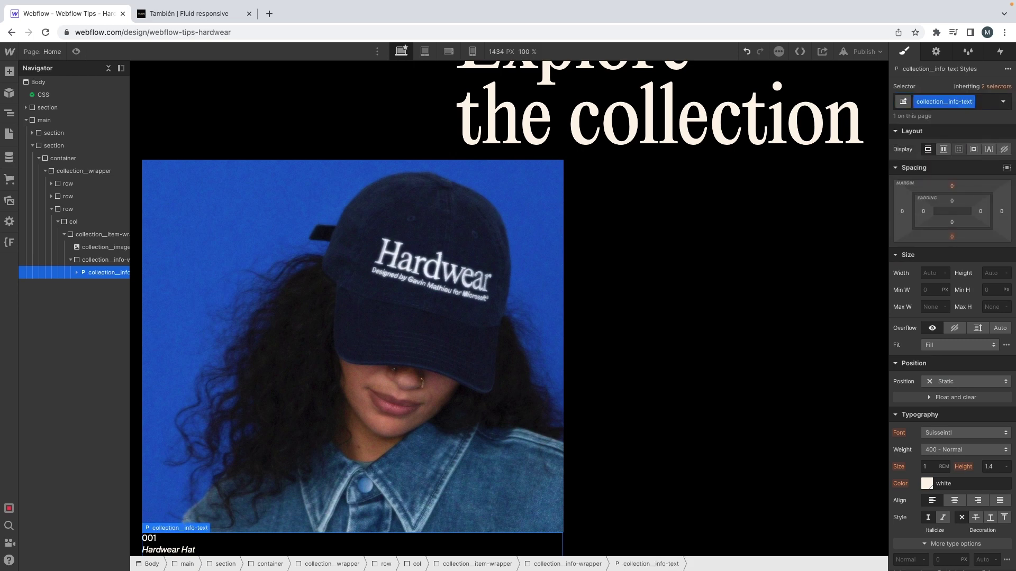
Add a new paragraph inside collection__info-wrapper below the Hardwear Hat caption
{"action": "left_click", "coordinate": [106, 262]}
{"action": "key", "text": "super+e"}
{"action": "type", "text": "pri"}
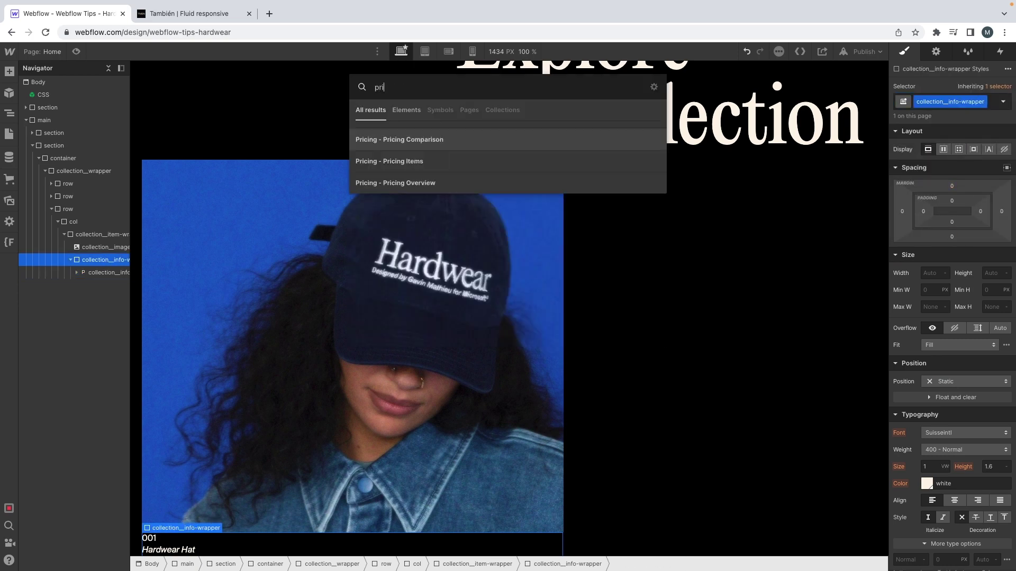
{"action": "type", "text": "par"}
{"action": "key", "text": "Return"}
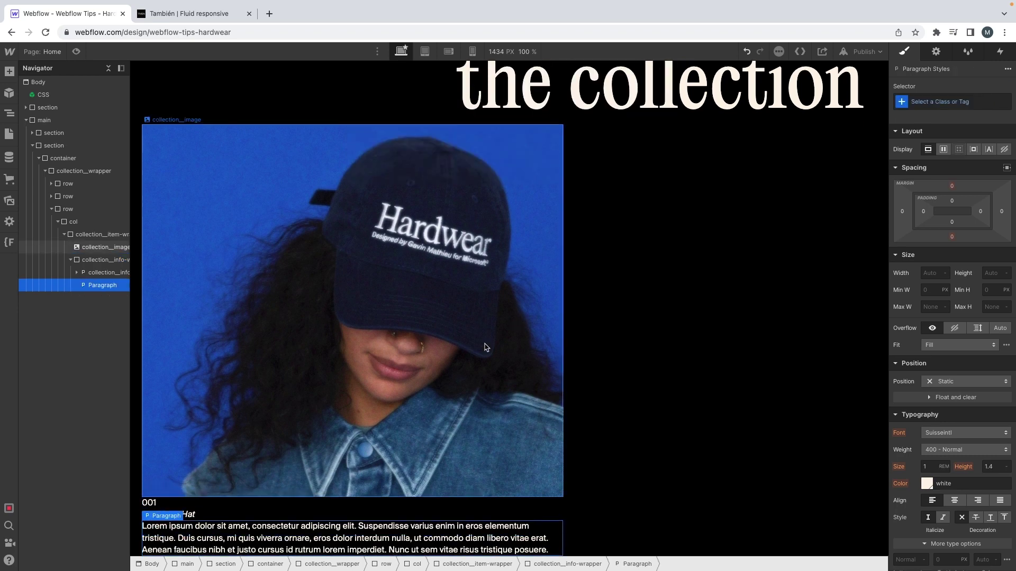
Create the class collection__info-price on the new paragraph
{"action": "key", "text": "ctrl+Return"}
{"action": "type", "text": "collection"}
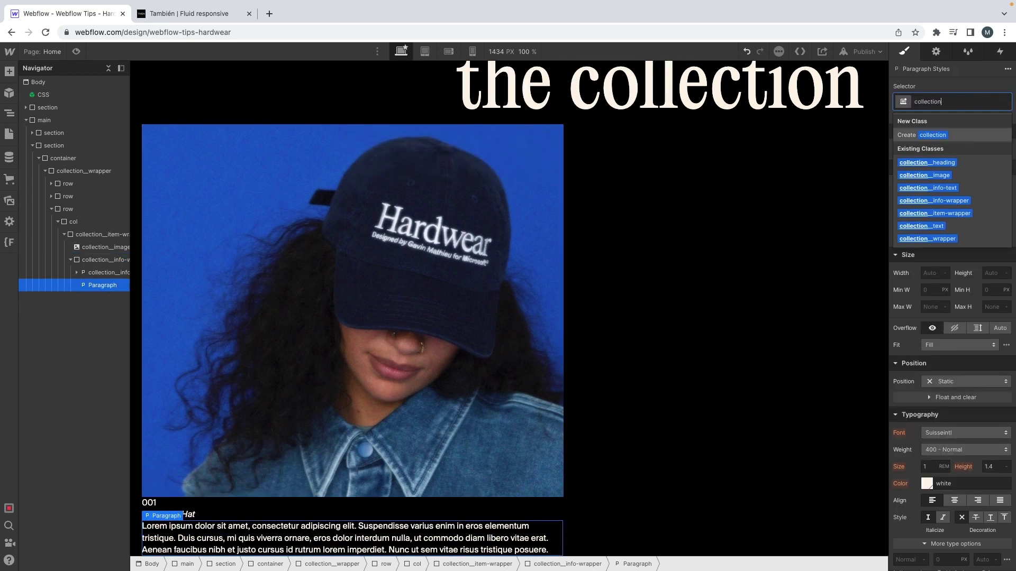
{"action": "type", "text": "__info-pr"}
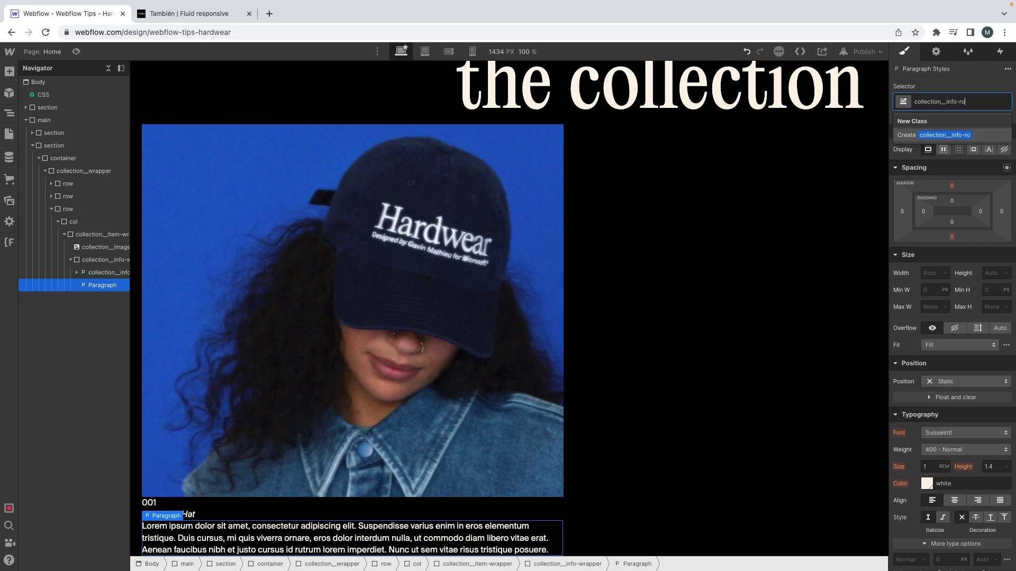
{"action": "key", "text": "Return"}
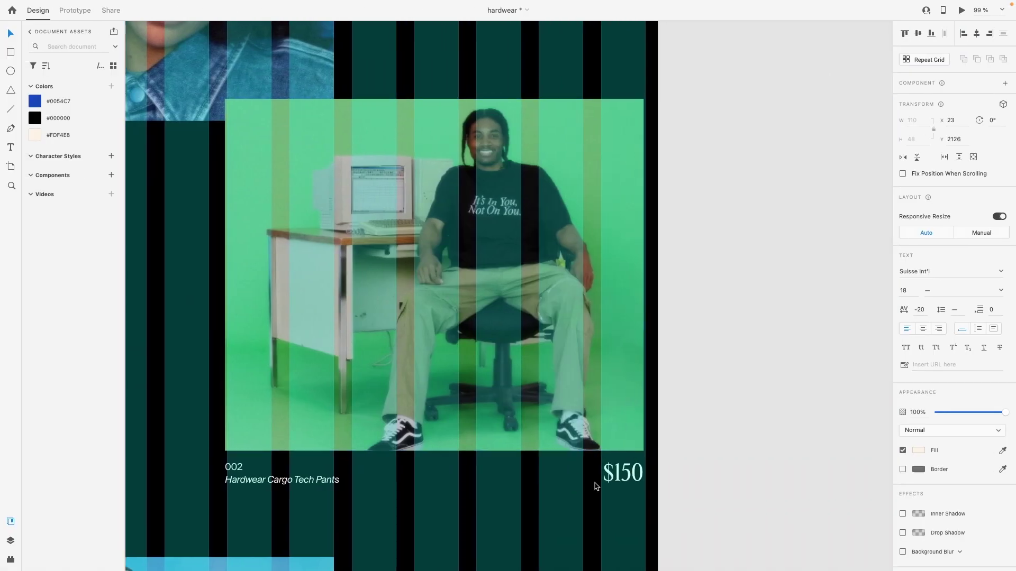
Check the price text's style in the mockup and give collection__info-price the Editorialnew font at about 2.56 rem in Webflow
{"action": "left_click", "coordinate": [603, 478]}
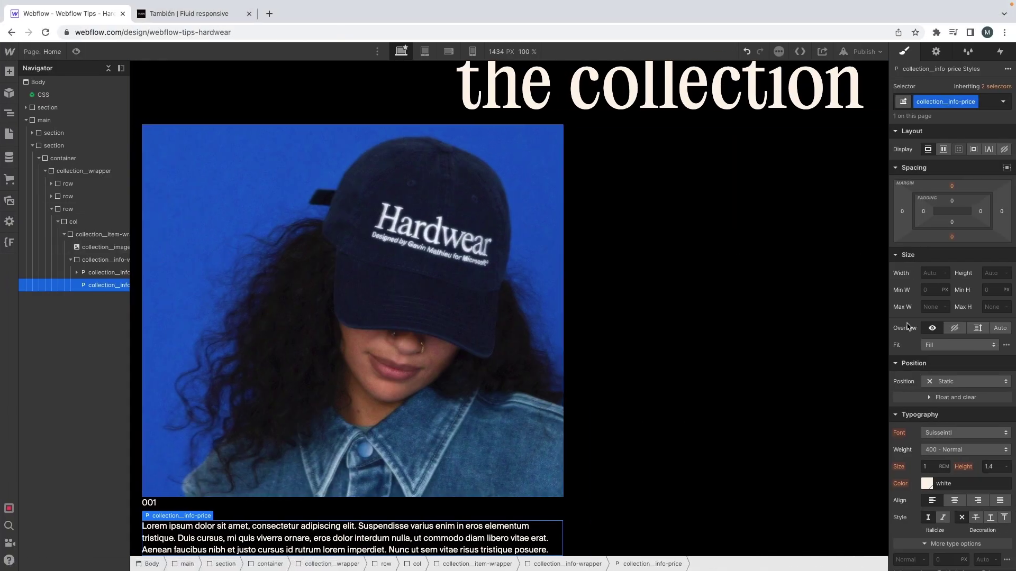
{"action": "left_click", "coordinate": [964, 433]}
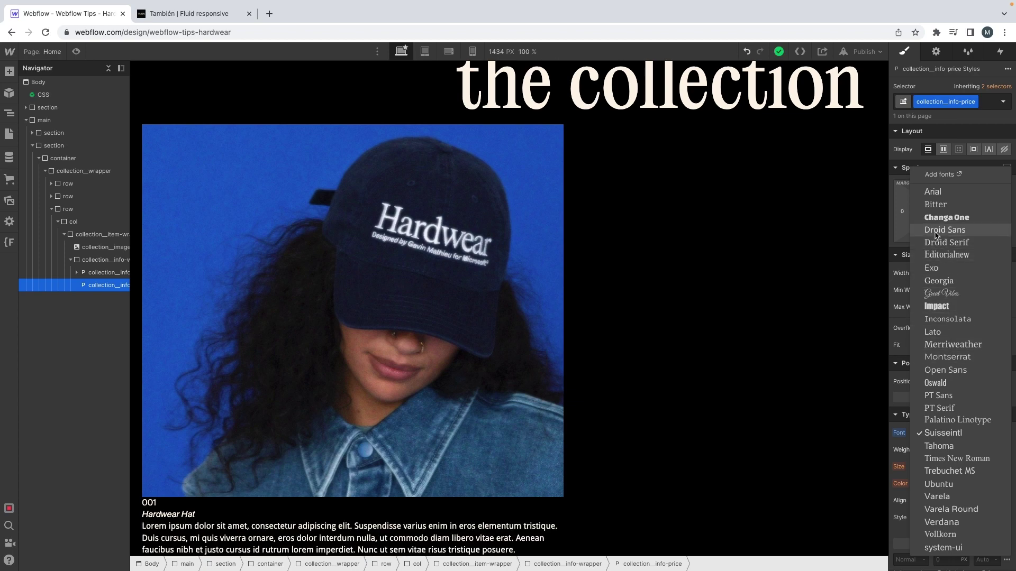
{"action": "left_click", "coordinate": [947, 255]}
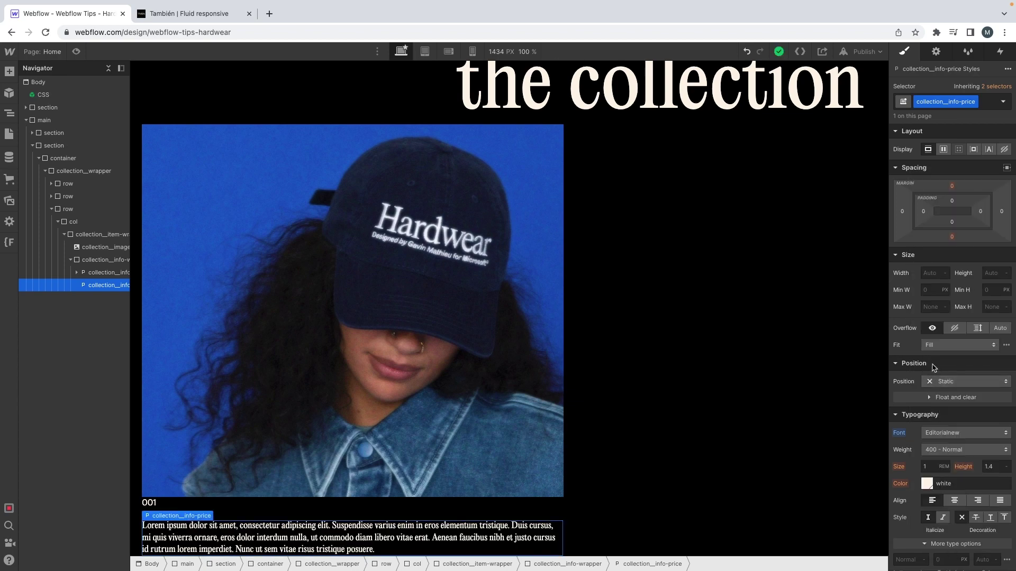
{"action": "left_click", "coordinate": [930, 463]}
{"action": "key", "text": "Return"}
Replace the placeholder text of the collection__info-price paragraph with $150
{"action": "scroll", "coordinate": [972, 367], "scroll_direction": "down", "scroll_amount": 8}
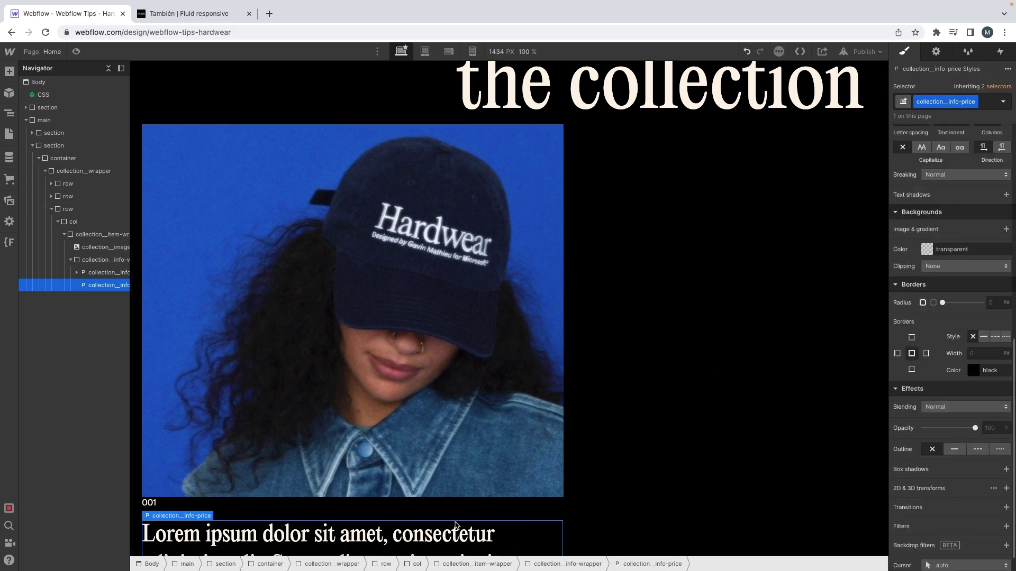
{"action": "key", "text": "ctrl+Left"}
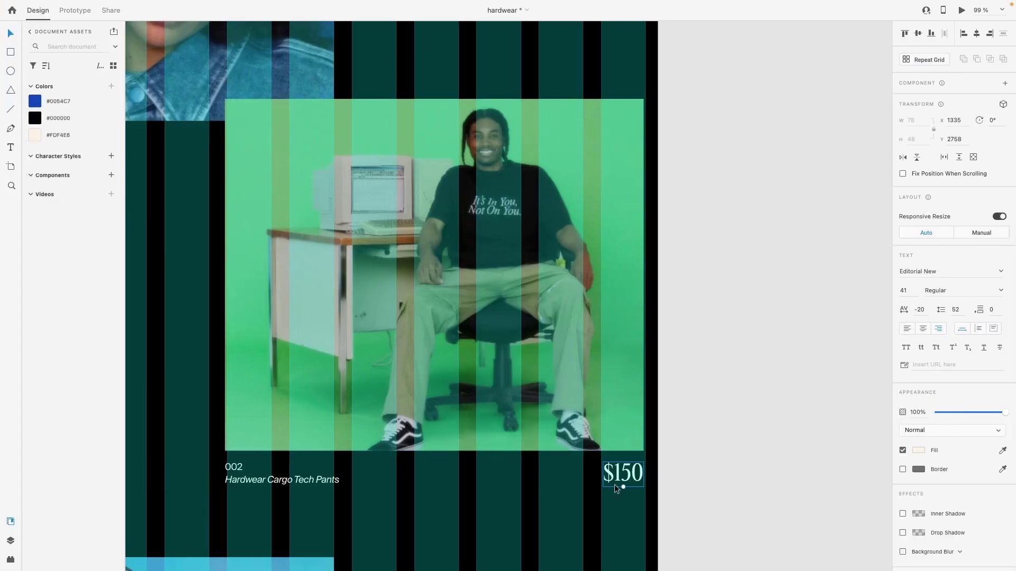
{"action": "key", "text": "ctrl+Right"}
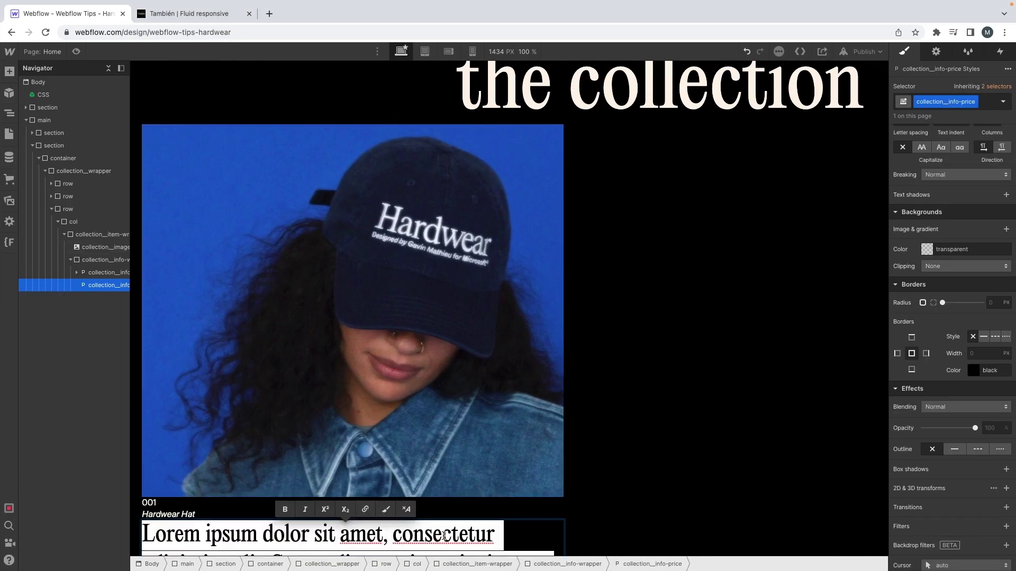
{"action": "type", "text": "$150"}
{"action": "key", "text": "Escape"}
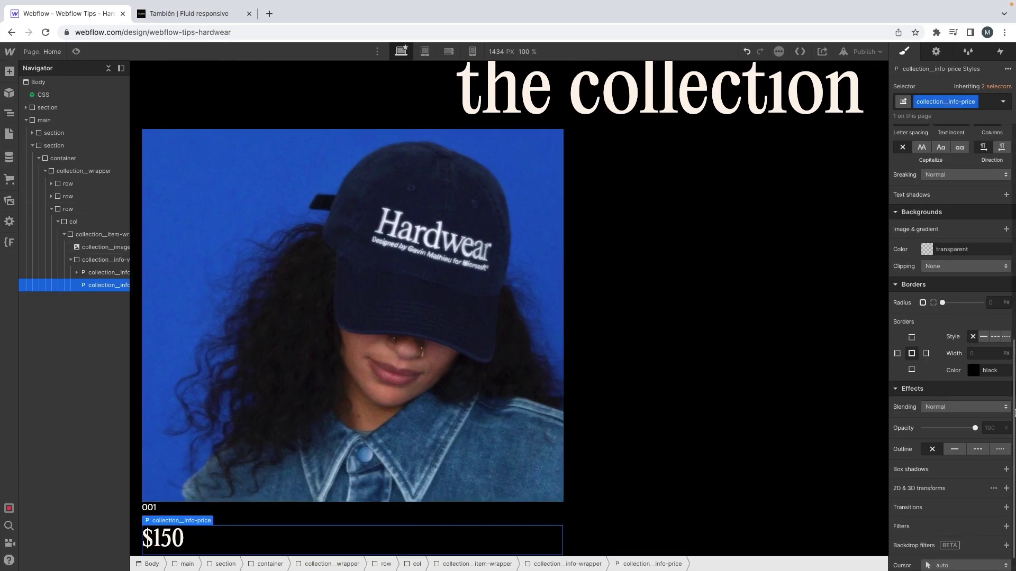
Set the line height of collection__info-price to 1
{"action": "scroll", "coordinate": [988, 242], "scroll_direction": "up", "scroll_amount": 4}
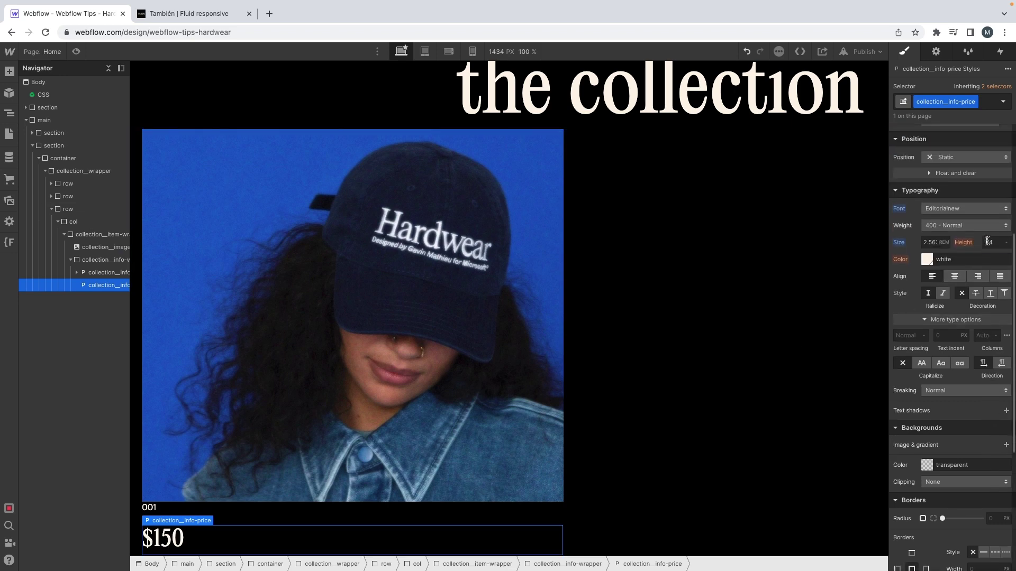
{"action": "left_click", "coordinate": [987, 242]}
{"action": "type", "text": "1"}
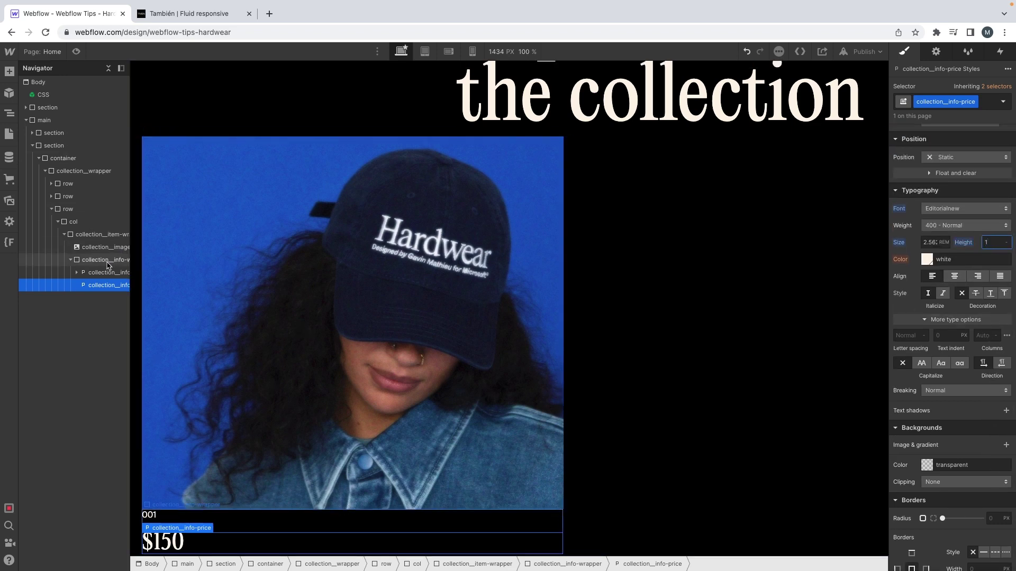
Lay out collection__info-wrapper as a horizontal flexbox, centre-aligned with space between the caption and the price
{"action": "left_click", "coordinate": [100, 260]}
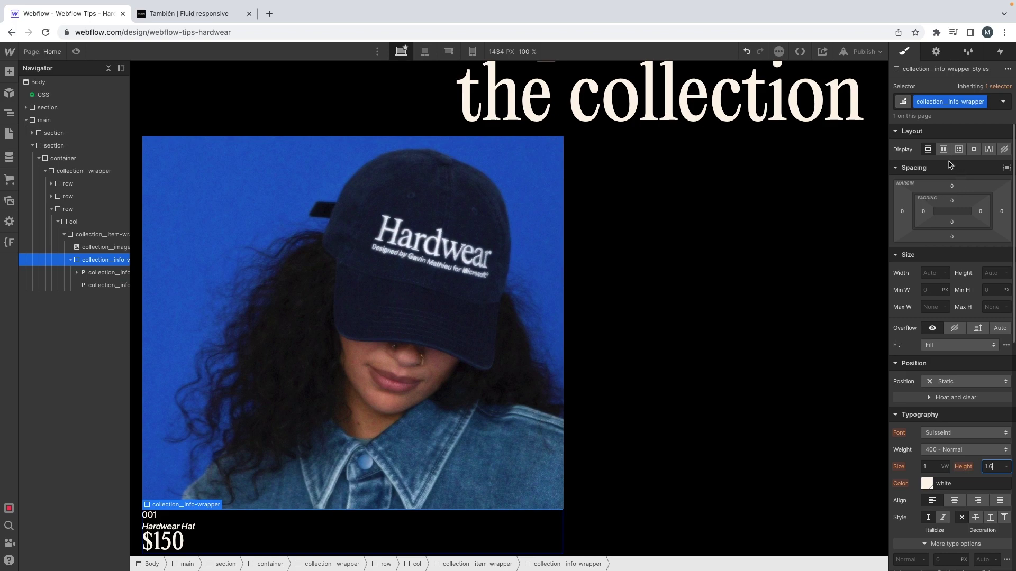
{"action": "left_click", "coordinate": [944, 150]}
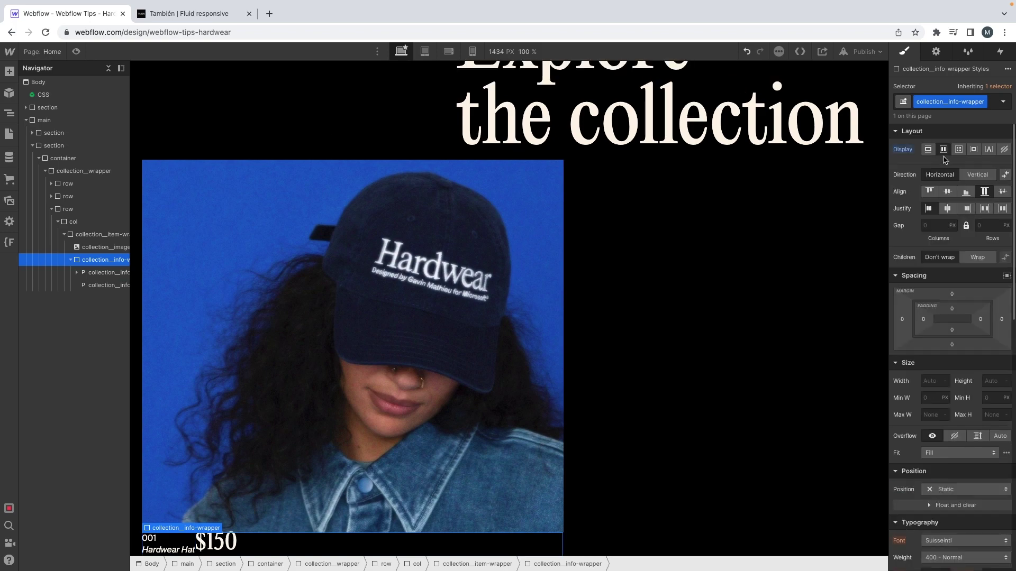
{"action": "left_click", "coordinate": [983, 209]}
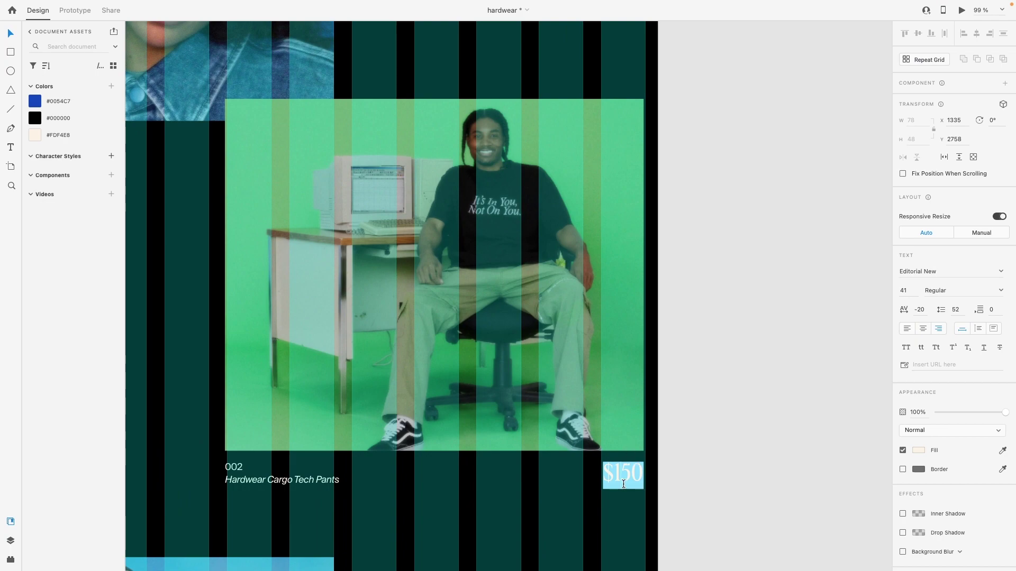
{"action": "key", "text": "Escape"}
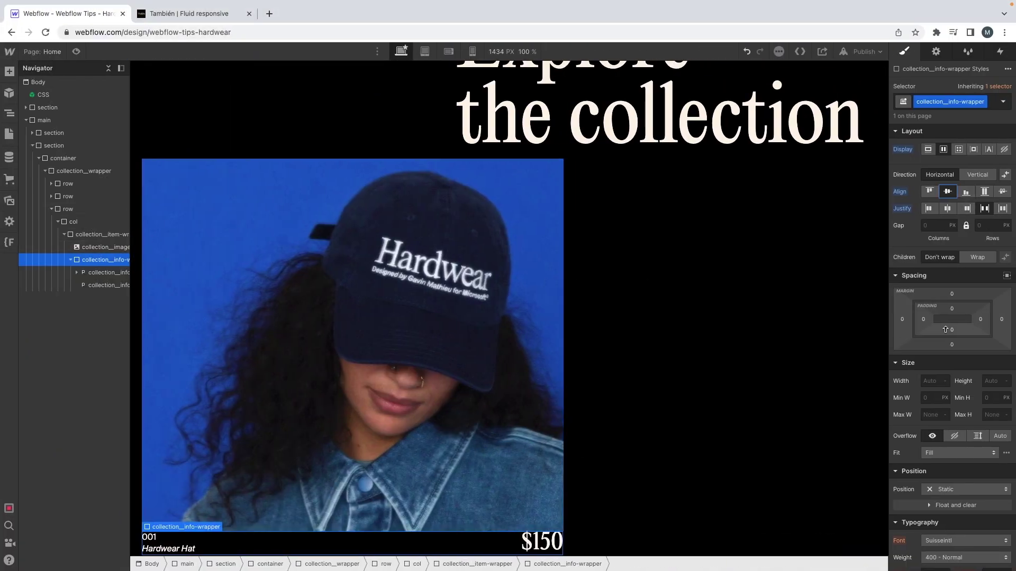
Set the top margin of collection__info-wrapper to 1rem
{"action": "left_click", "coordinate": [951, 294]}
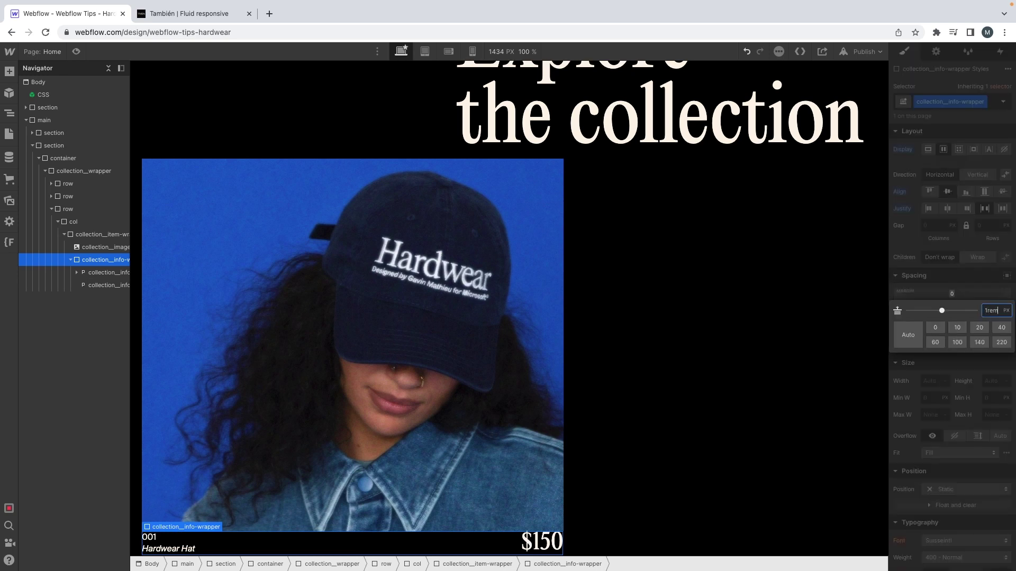
{"action": "key", "text": "Return"}
{"action": "left_click", "coordinate": [538, 249]}
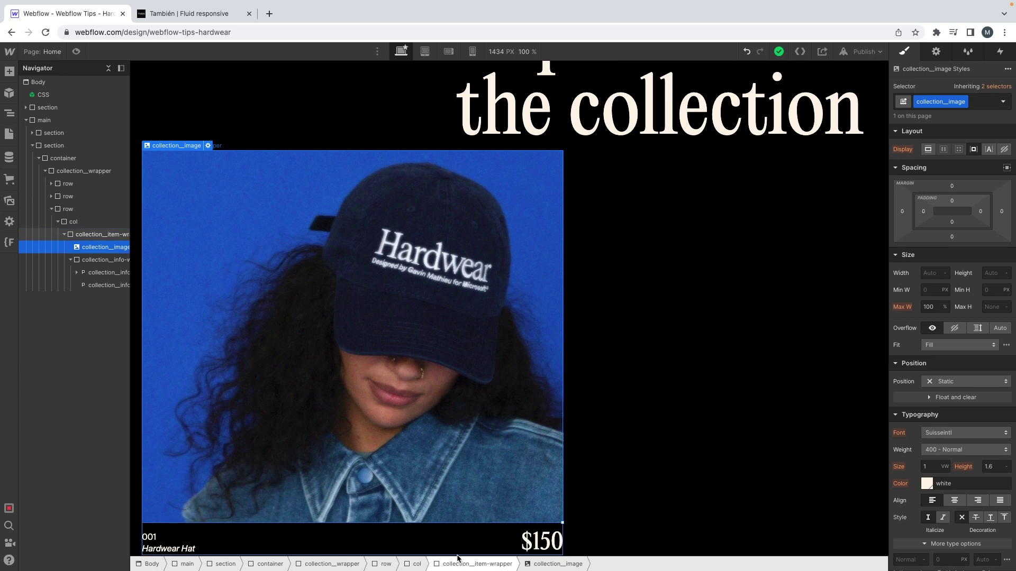
{"action": "left_click", "coordinate": [454, 538]}
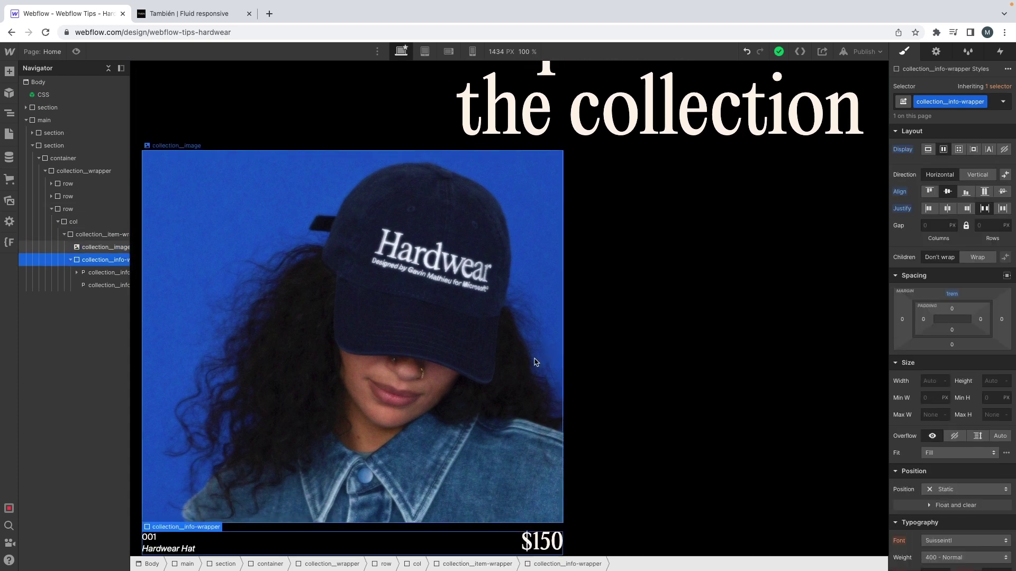
Set the width of collection__item-wrapper to 100%
{"action": "left_click", "coordinate": [97, 234]}
{"action": "left_click", "coordinate": [933, 273]}
{"action": "type", "text": "1"}
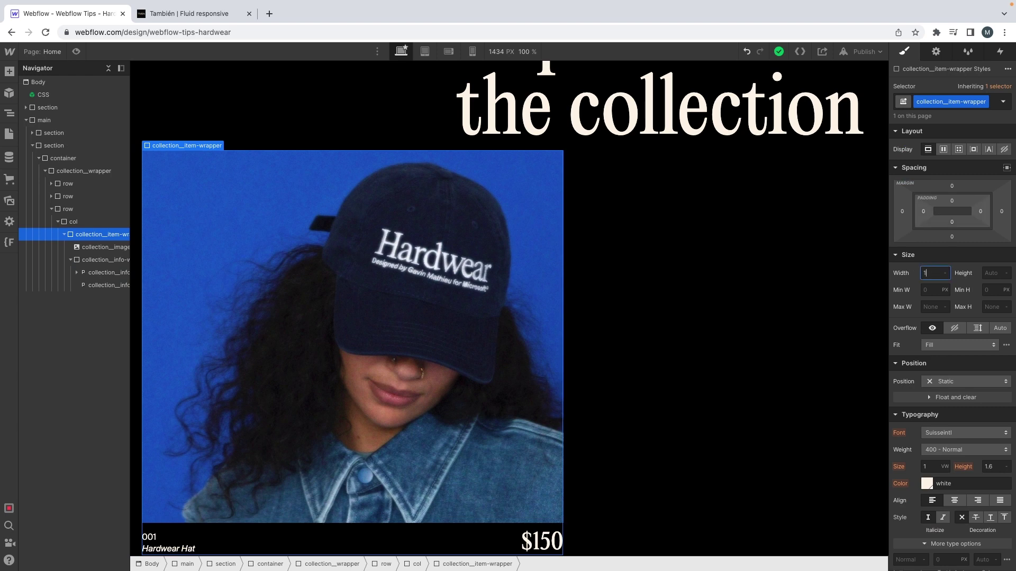
{"action": "type", "text": "00%"}
{"action": "key", "text": "Return"}
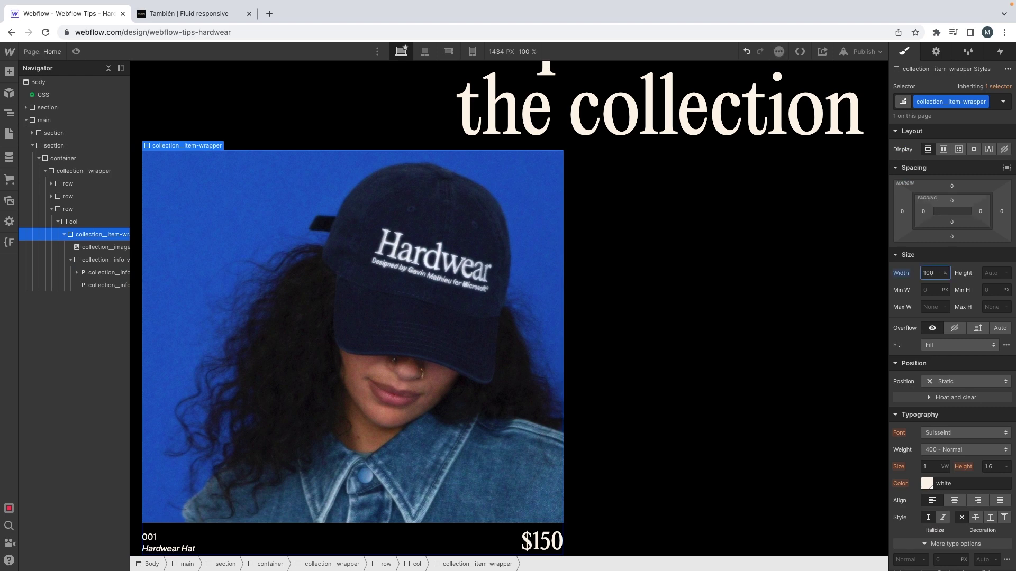
Set the width of collection__image to 100%
{"action": "left_click", "coordinate": [104, 248]}
{"action": "left_click", "coordinate": [931, 273]}
{"action": "type", "text": "100"}
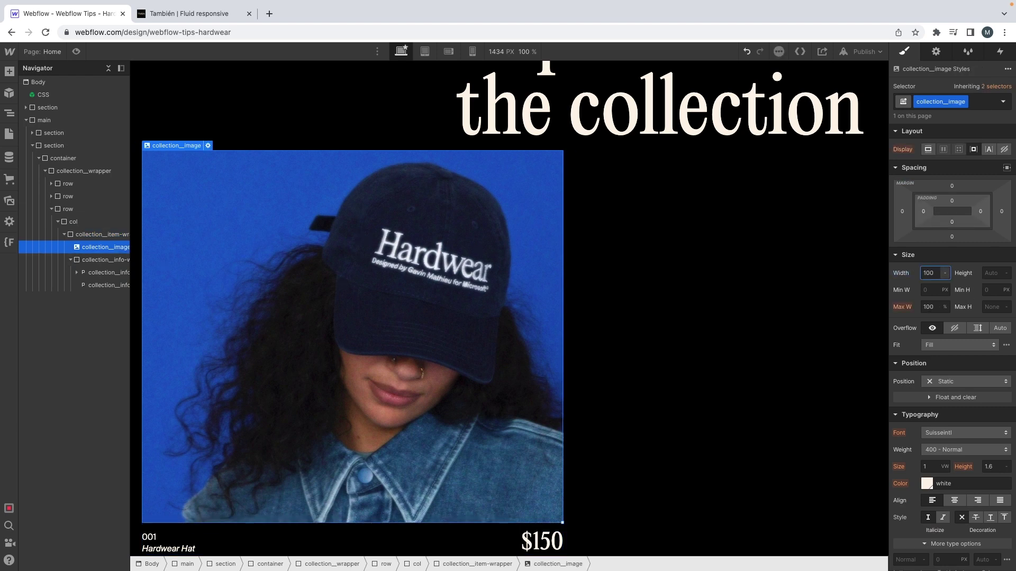
{"action": "type", "text": "%"}
{"action": "key", "text": "Return"}
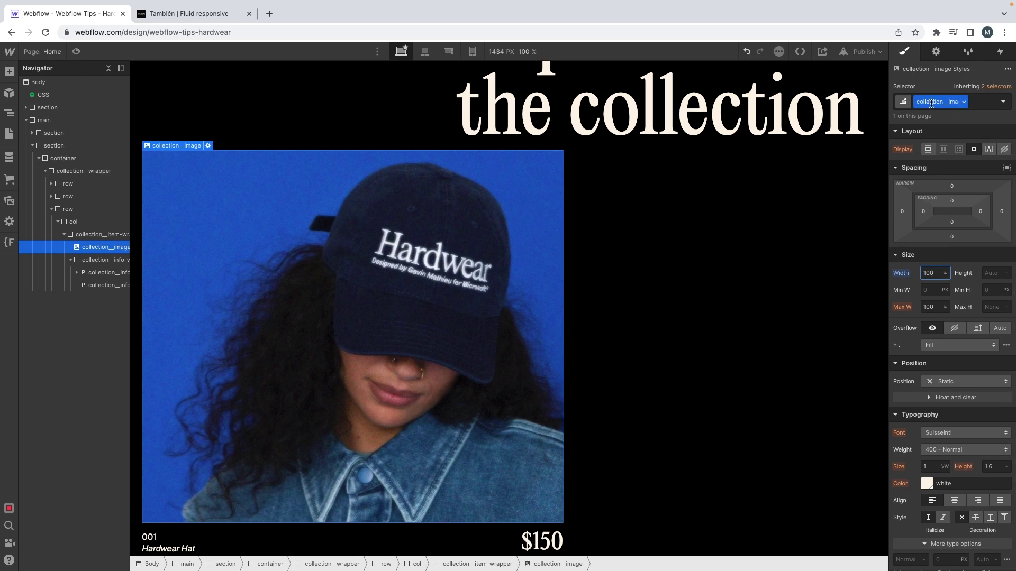
Try adding the combo class collection__image--one to the hat image
{"action": "left_click", "coordinate": [982, 106]}
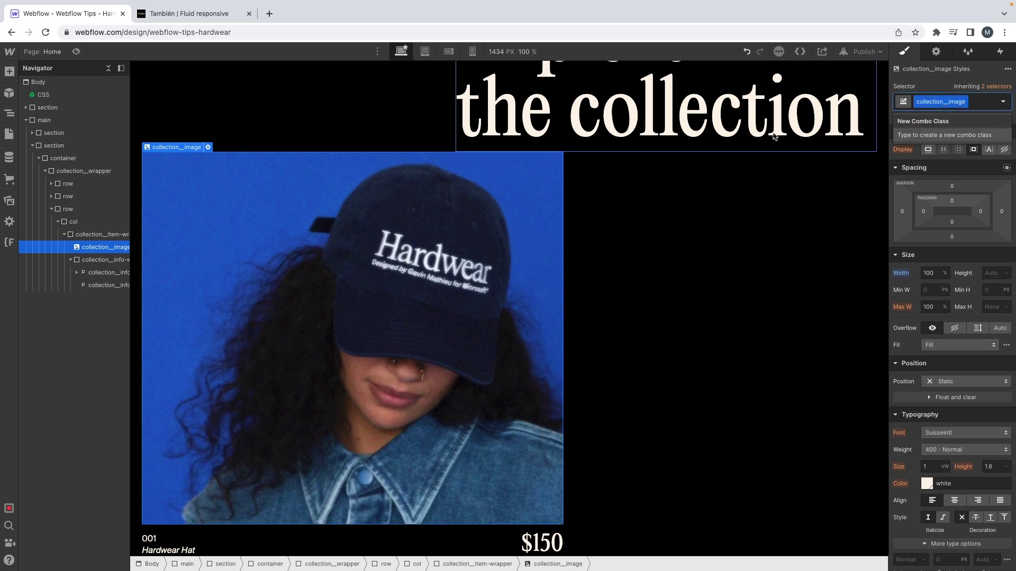
{"action": "type", "text": "collection__image"}
{"action": "type", "text": "))"}
{"action": "key", "text": "BackSpace"}
{"action": "type", "text": "-"}
{"action": "type", "text": "wide"}
{"action": "key", "text": "Return"}
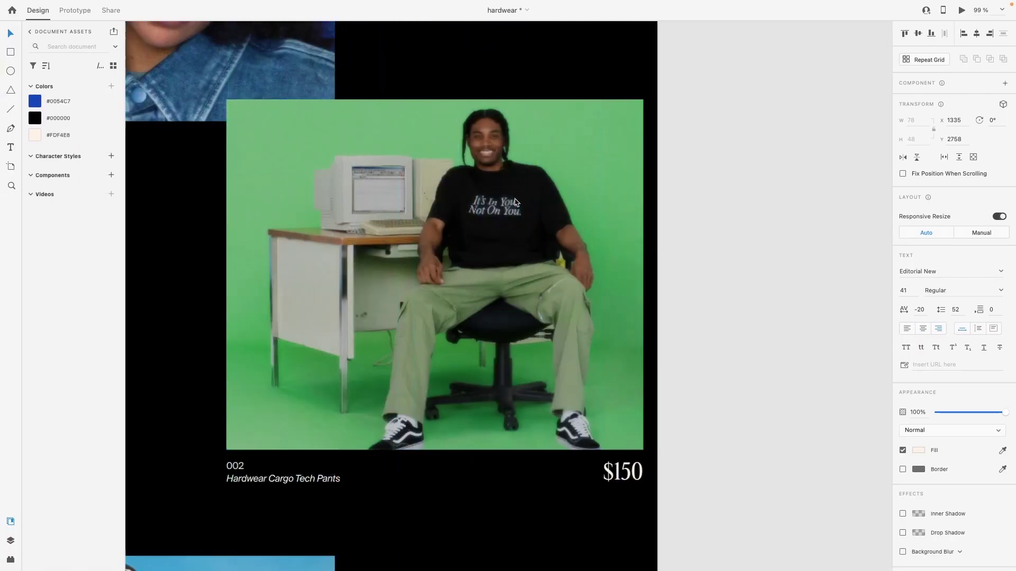
Compare the widths and heights of the four collection images in the Adobe XD mockup
{"action": "scroll", "coordinate": [515, 199], "scroll_direction": "down", "scroll_amount": 8}
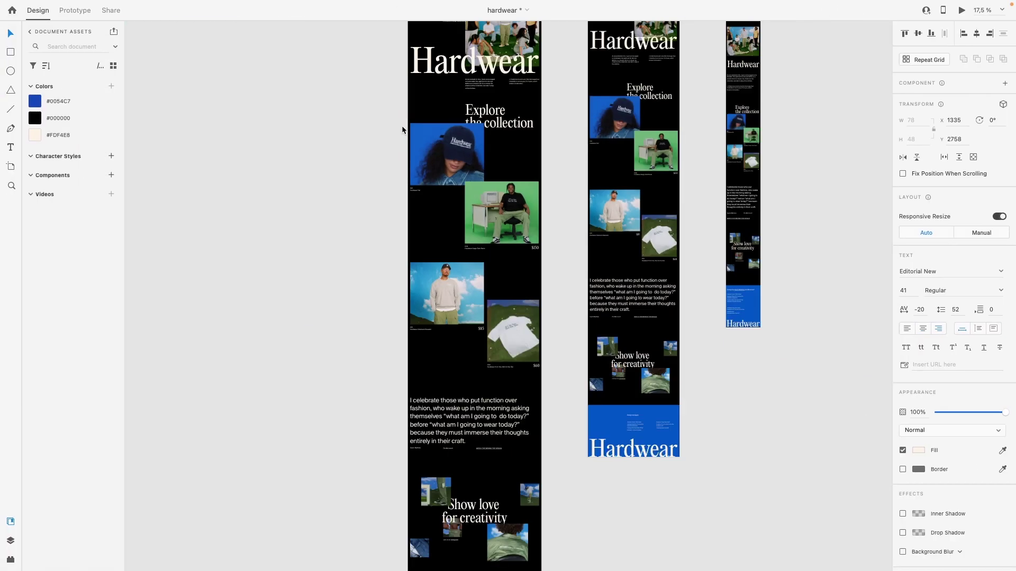
{"action": "left_click", "coordinate": [435, 154]}
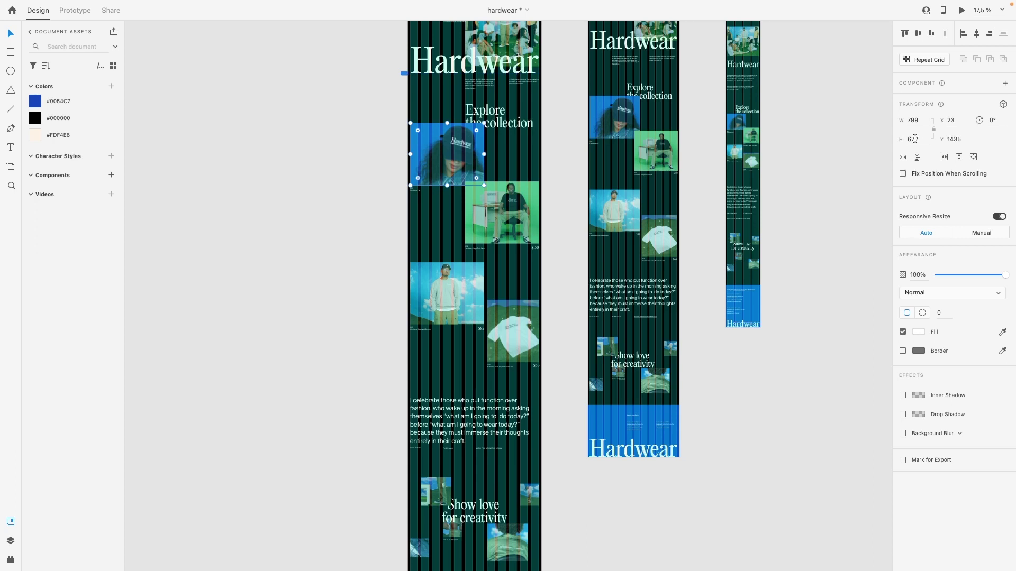
{"action": "left_click", "coordinate": [502, 200]}
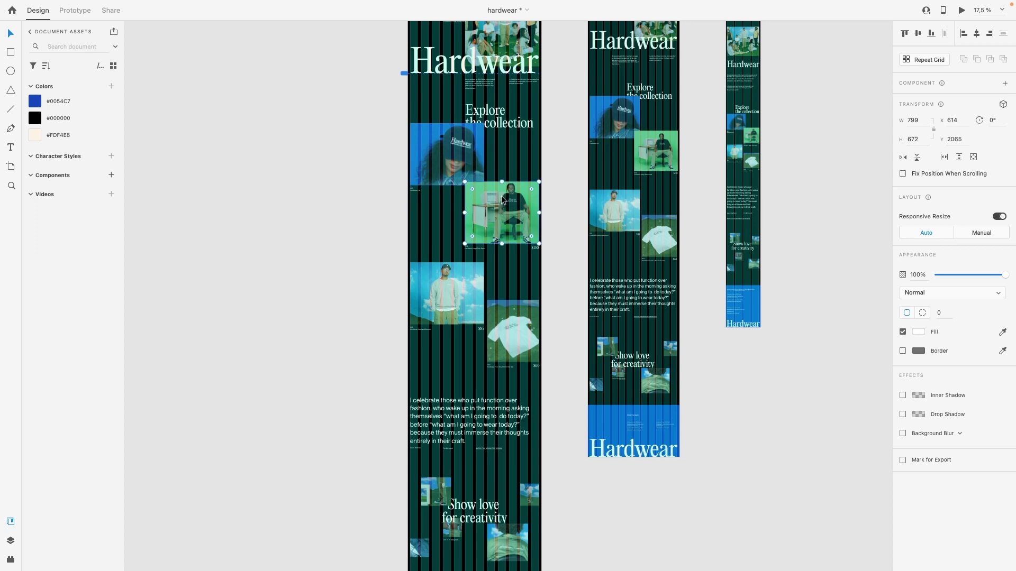
{"action": "left_click", "coordinate": [453, 295]}
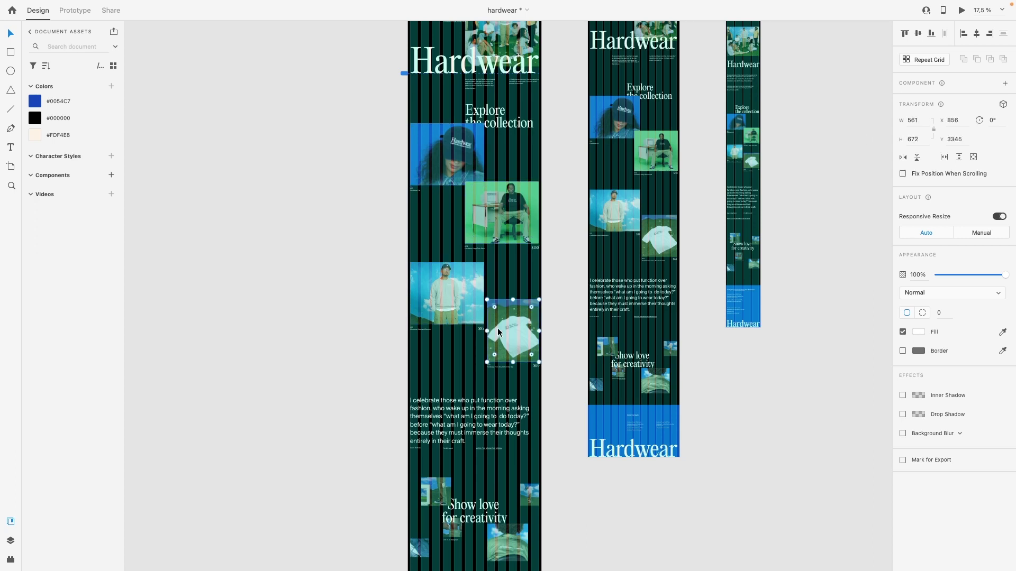
{"action": "left_click", "coordinate": [482, 188]}
{"action": "left_click", "coordinate": [471, 160]}
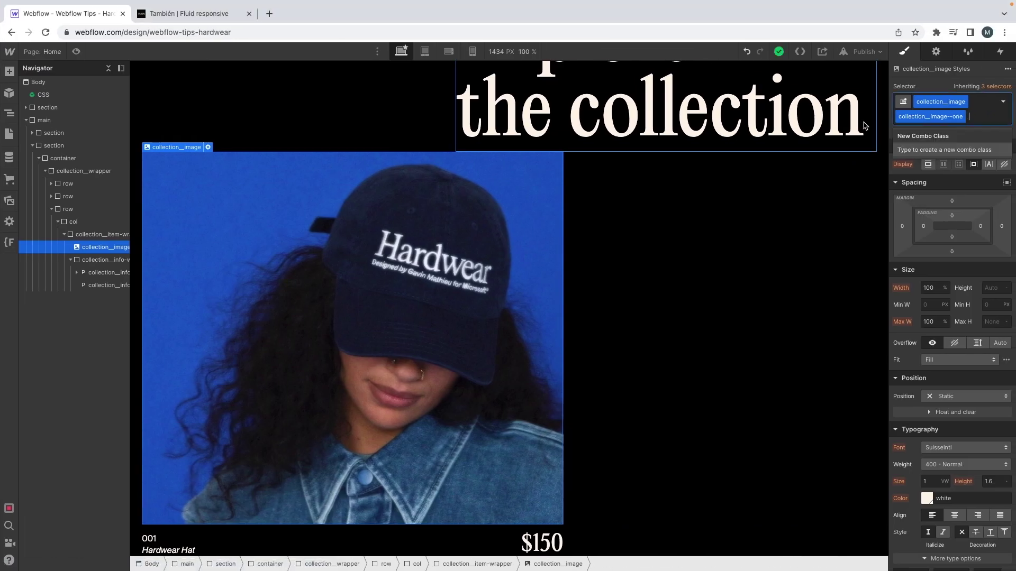
Remove the combo class collection__image--one from the hat image and set the height of collection__image to 672/16rem
{"action": "key", "text": "BackSpace"}
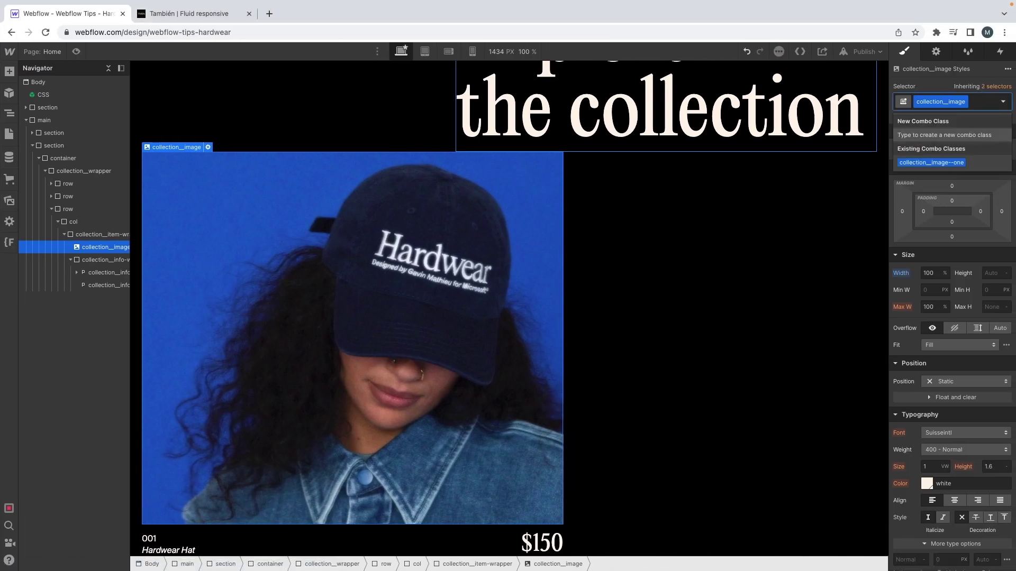
{"action": "left_click", "coordinate": [992, 271]}
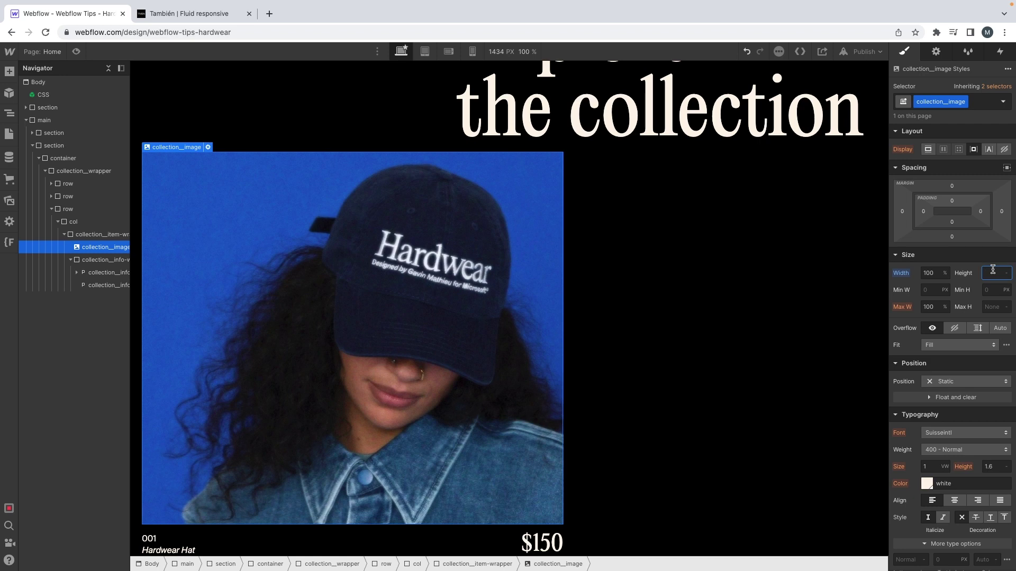
{"action": "type", "text": "/1"}
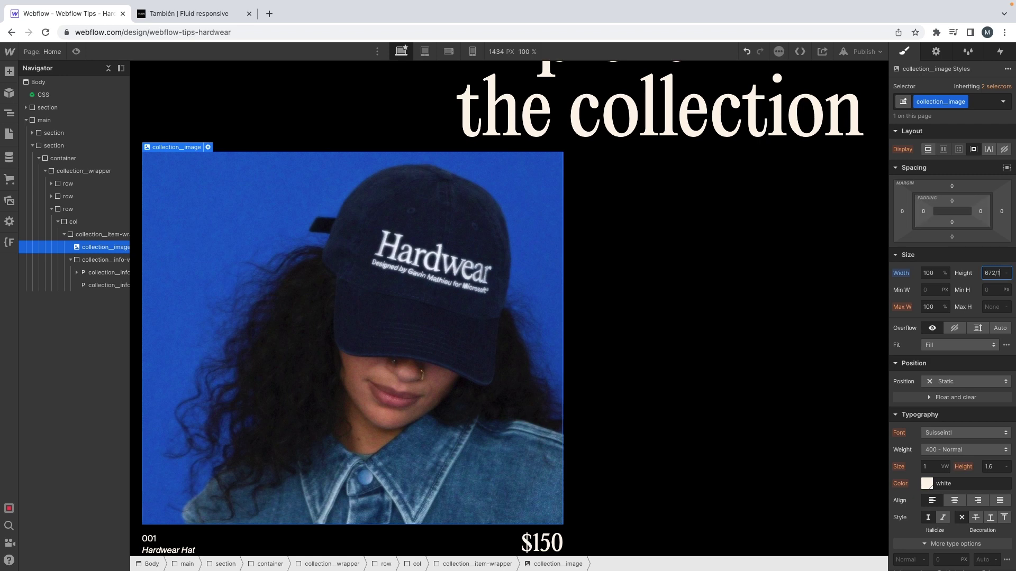
{"action": "type", "text": "6rem"}
{"action": "key", "text": "Return"}
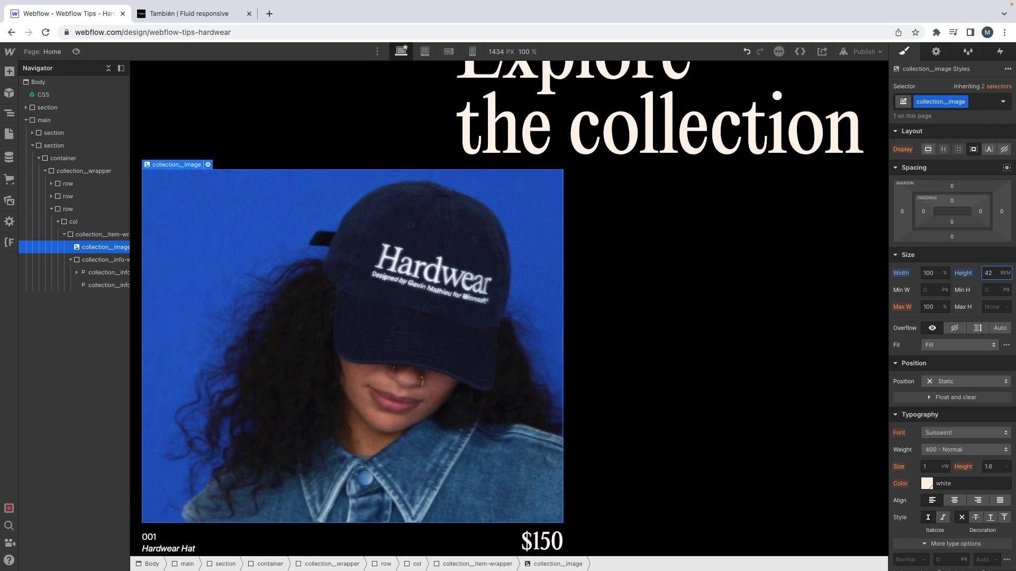
Duplicate the row containing the Hardwear Hat product item within collection__wrapper
{"action": "left_click", "coordinate": [729, 276]}
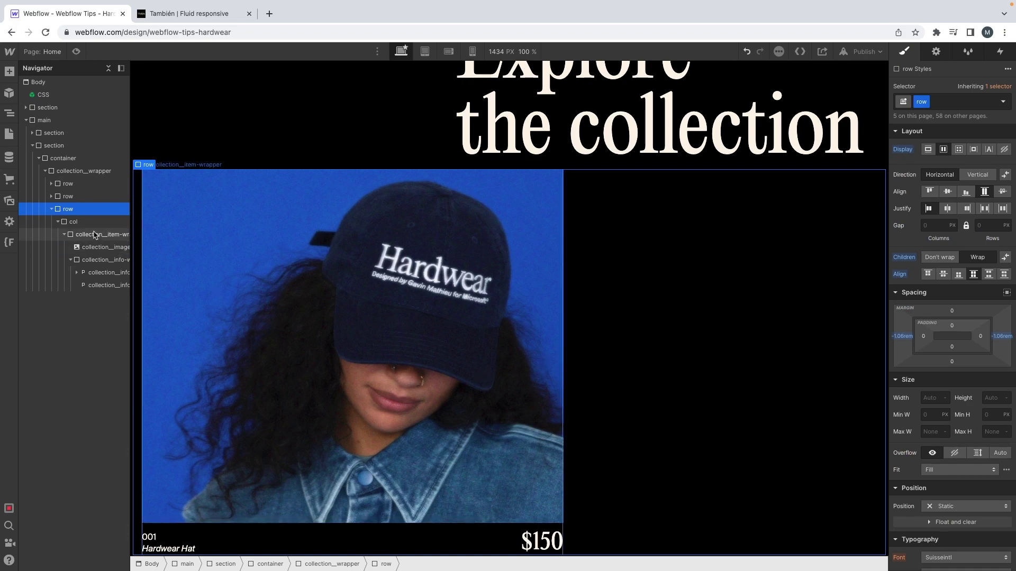
{"action": "left_click", "coordinate": [52, 209]}
{"action": "key", "text": "ctrl+d"}
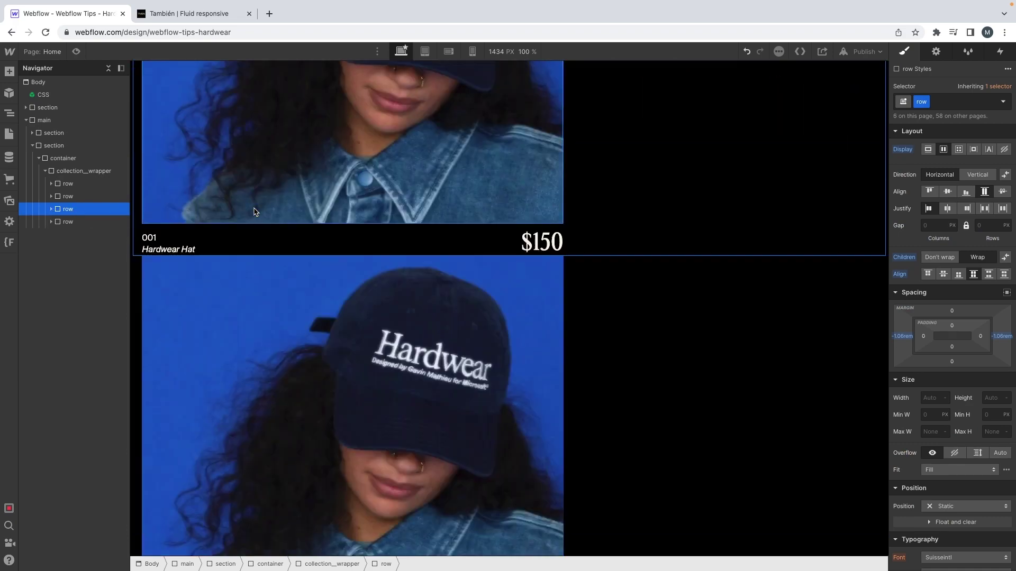
Add the existing combo class justify-end to the duplicated product row
{"action": "left_click", "coordinate": [71, 220]}
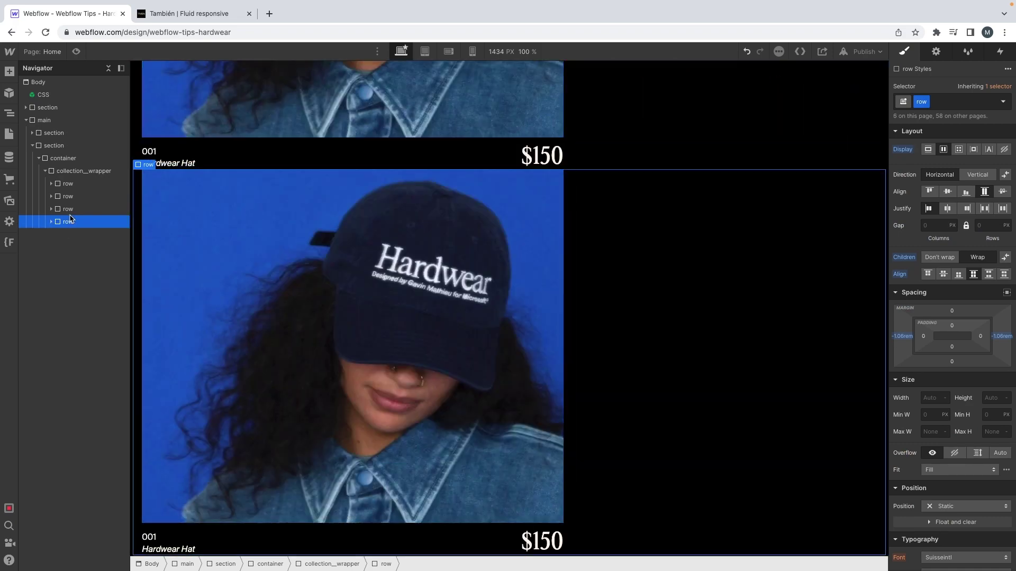
{"action": "key", "text": "ctrl+Return"}
{"action": "type", "text": "jus"}
{"action": "key", "text": "Down"}
{"action": "key", "text": "Return"}
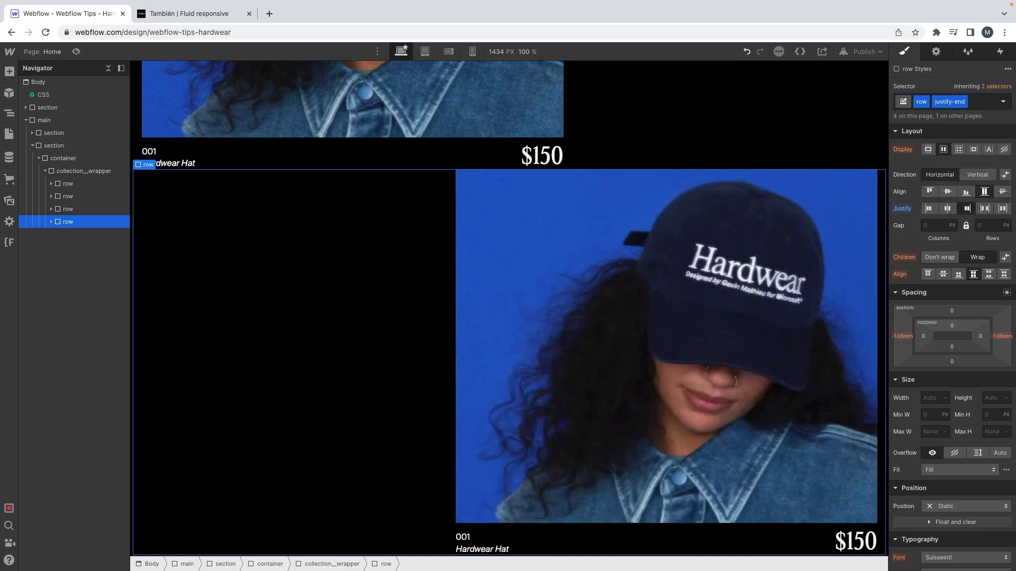
Replace the second product's caption with "002 Hardwear Cargo Tech Pants" copied from the Adobe XD mockup
{"action": "key", "text": "ctrl+Left"}
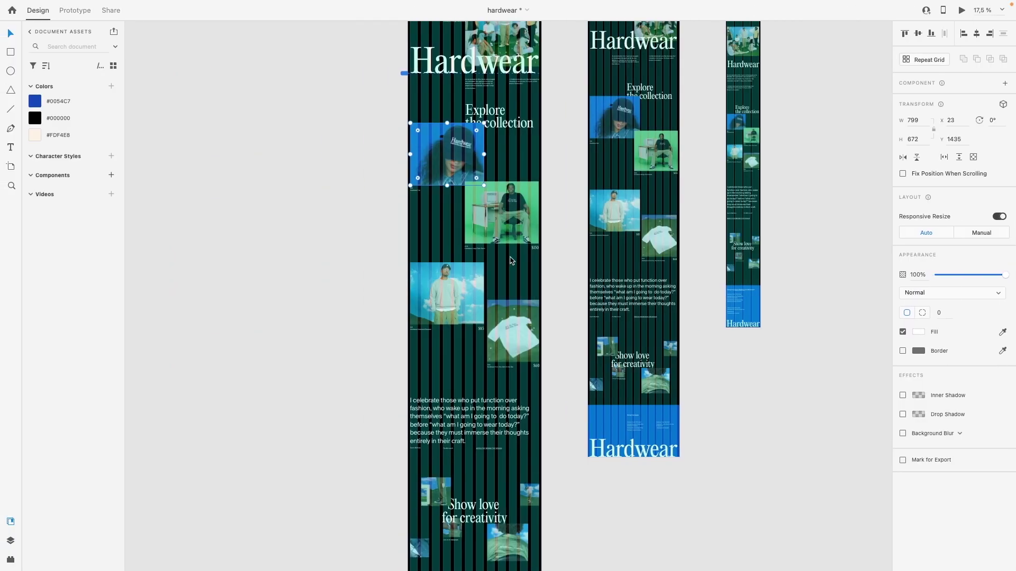
{"action": "left_click", "coordinate": [491, 212]}
{"action": "scroll", "coordinate": [491, 211], "scroll_direction": "up", "scroll_amount": 5}
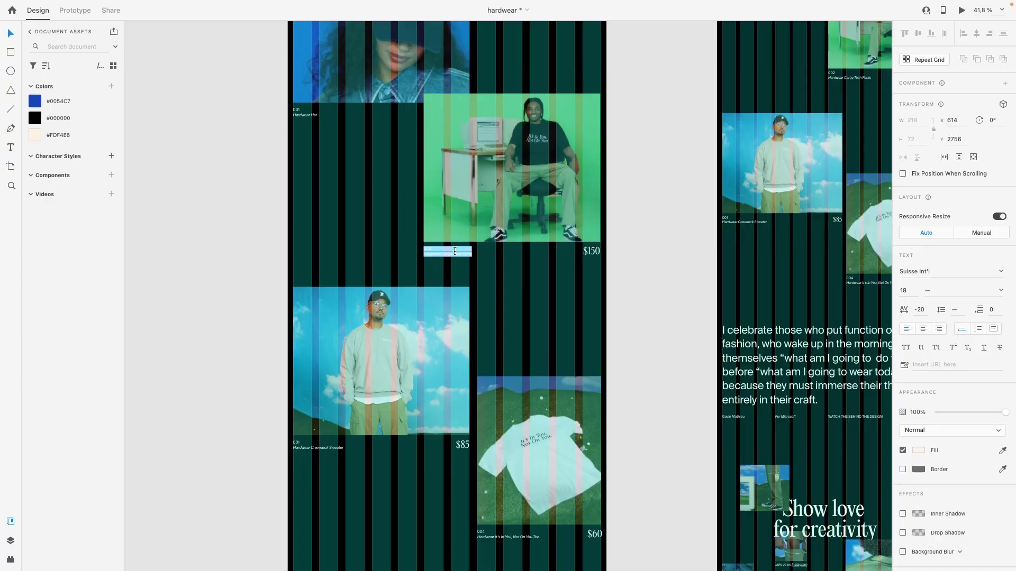
{"action": "key", "text": "ctrl+Right"}
{"action": "left_click", "coordinate": [491, 541]}
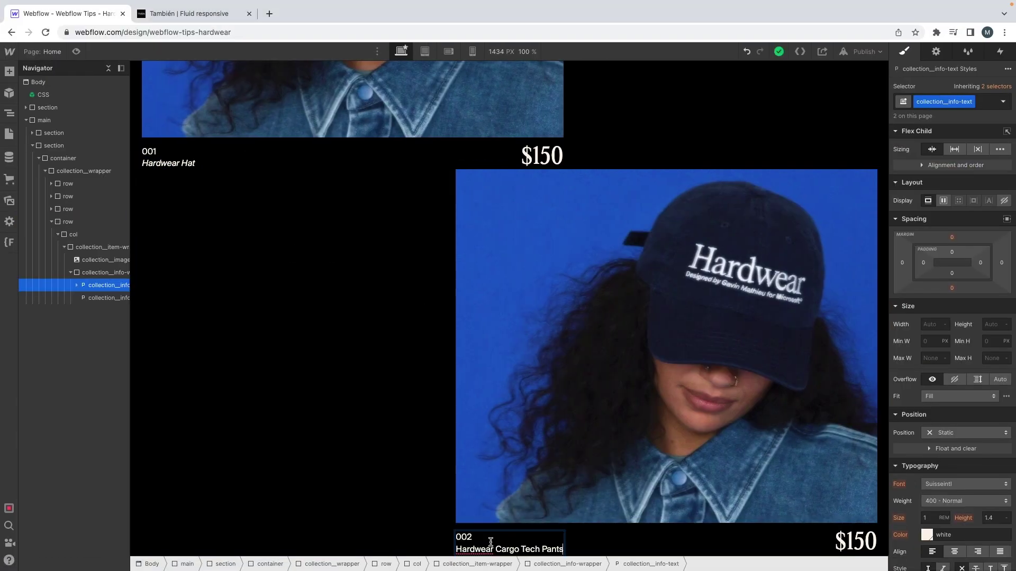
Wrap the product name "Hardwear Cargo Tech Pants" in a text span and apply the class text--italic to it
{"action": "triple_click", "coordinate": [490, 542]}
{"action": "left_click", "coordinate": [545, 531]}
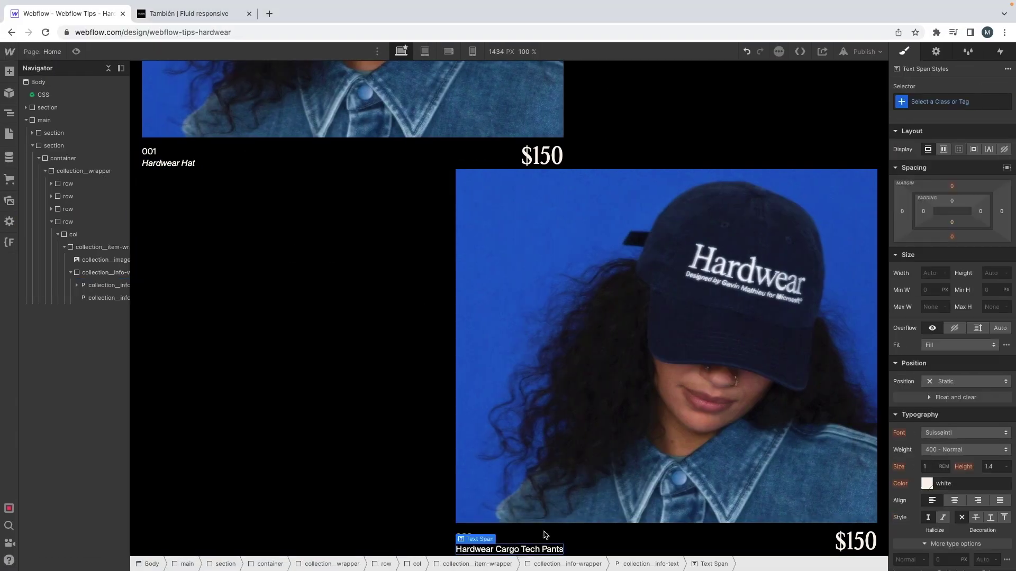
{"action": "type", "text": "it"}
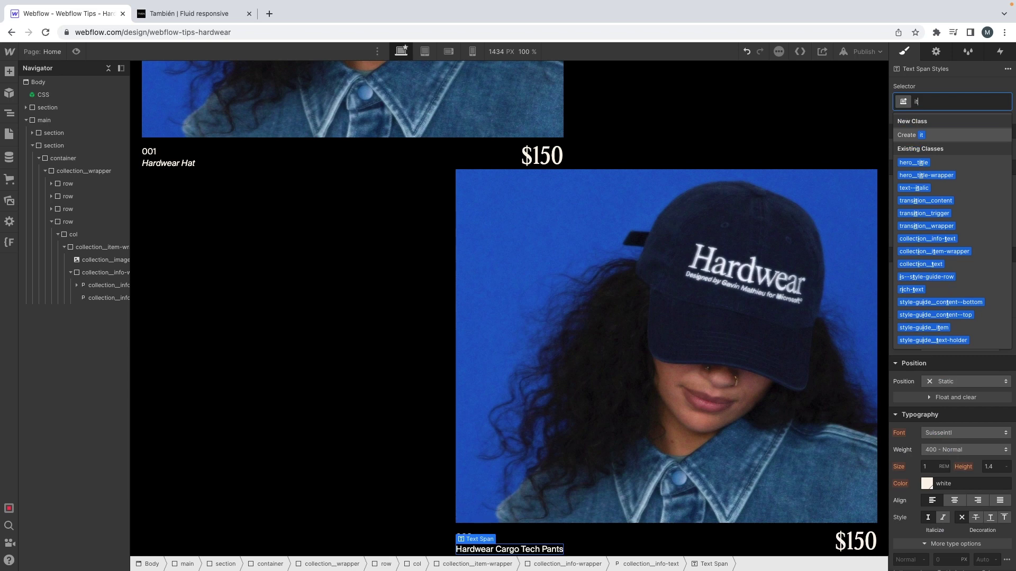
{"action": "key", "text": "BackSpace"}
{"action": "key", "text": "BackSpace"}
{"action": "type", "text": "text--"}
{"action": "key", "text": "Down"}
{"action": "key", "text": "Return"}
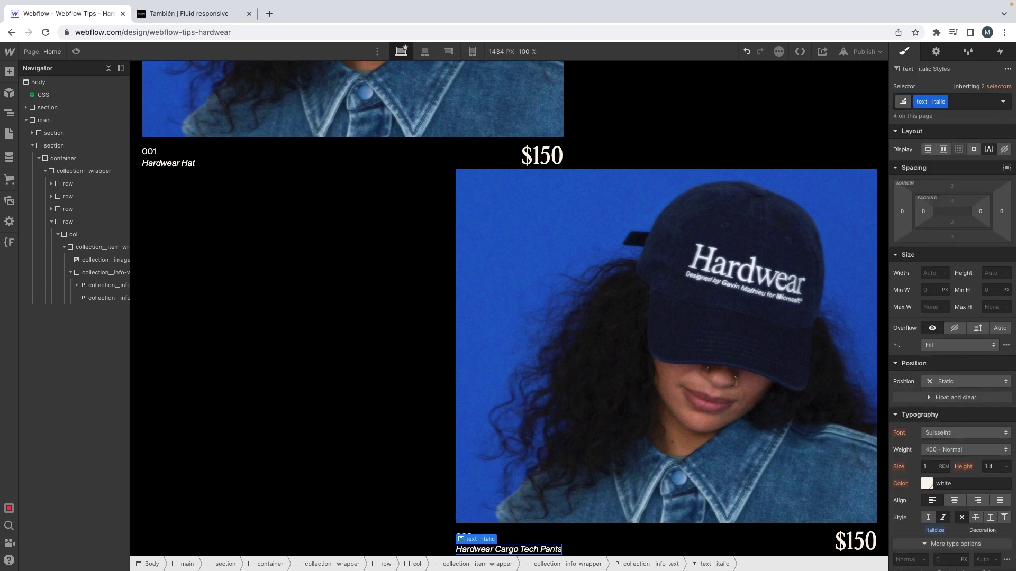
Replace the second product's image with the green photo of the man seated at the desk from the assets
{"action": "left_click", "coordinate": [661, 433]}
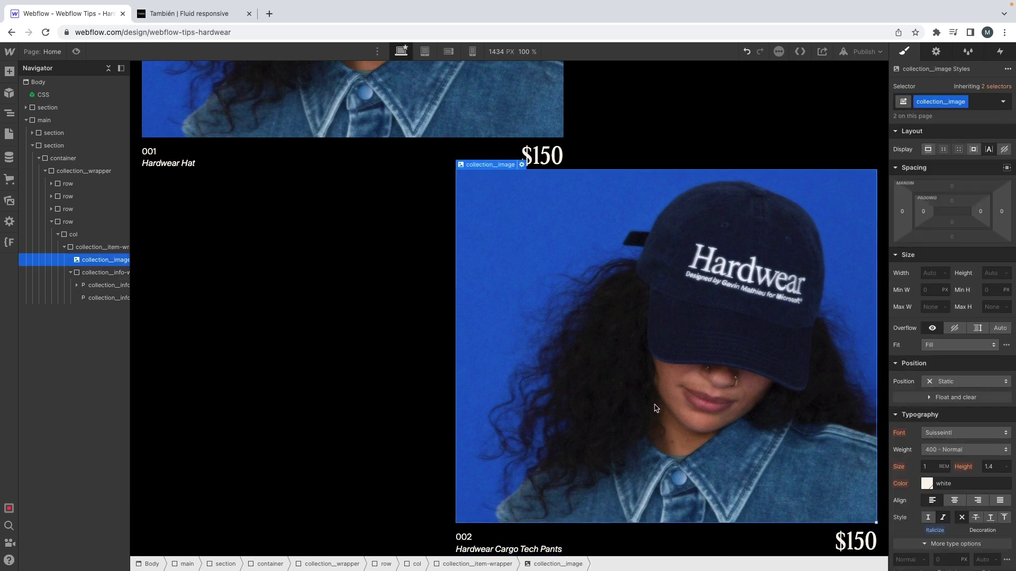
{"action": "left_click", "coordinate": [522, 165]}
{"action": "left_click", "coordinate": [529, 220]}
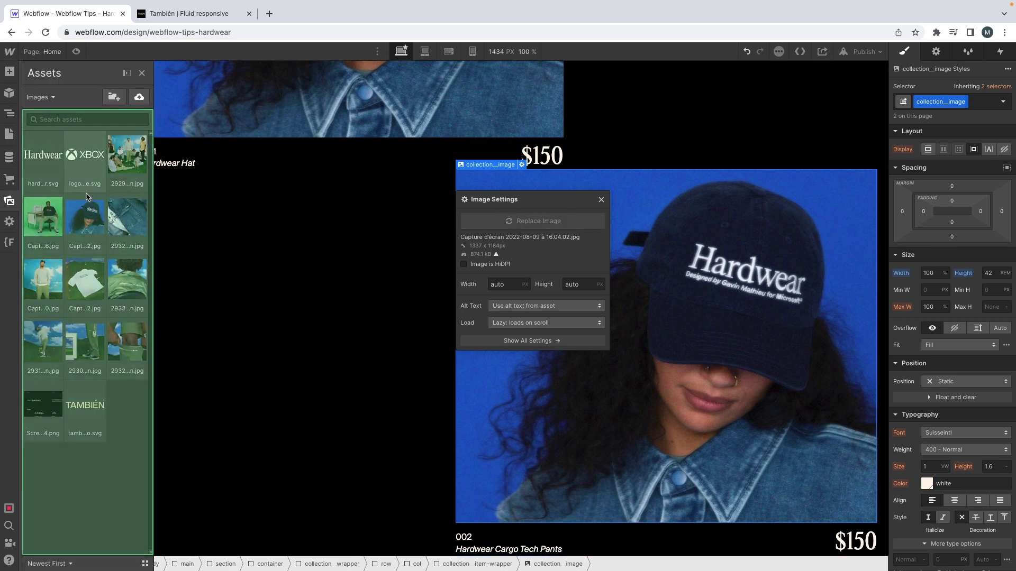
{"action": "left_click", "coordinate": [53, 215]}
{"action": "left_click", "coordinate": [236, 209]}
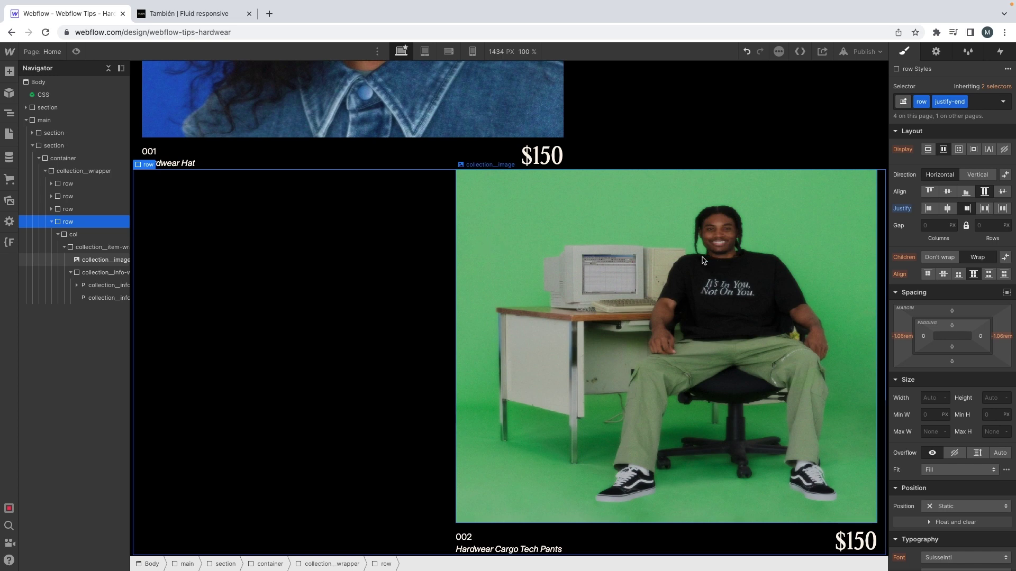
Compare the placement of the first two product items with the Adobe XD mockup
{"action": "scroll", "coordinate": [701, 260], "scroll_direction": "up", "scroll_amount": 4}
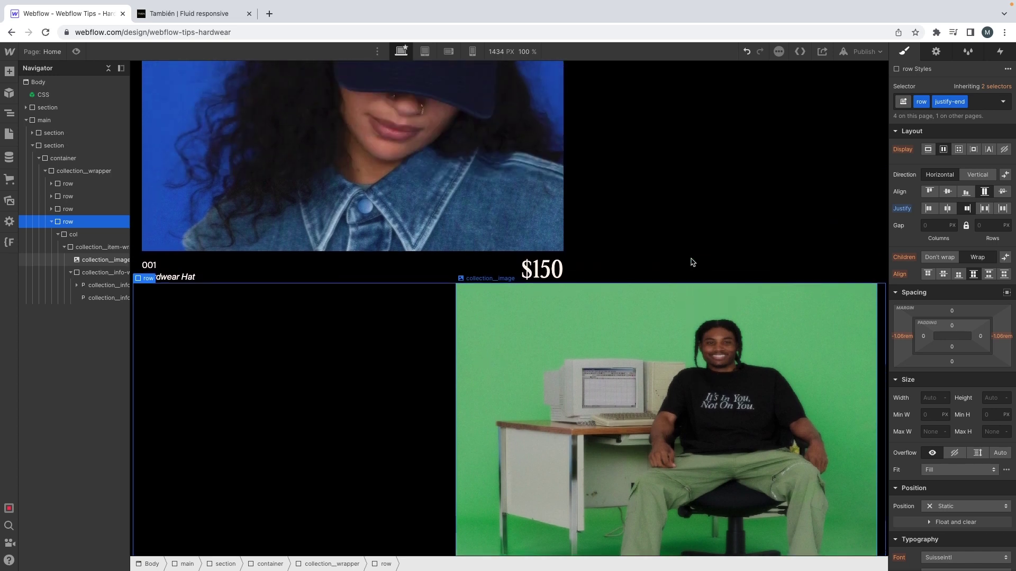
{"action": "scroll", "coordinate": [657, 295], "scroll_direction": "down", "scroll_amount": 4}
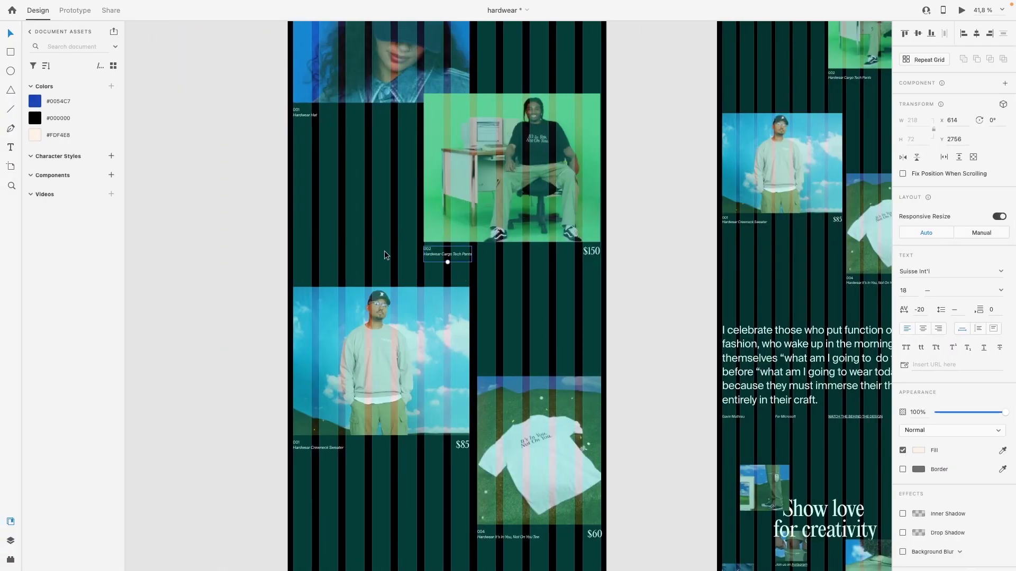
{"action": "scroll", "coordinate": [385, 252], "scroll_direction": "up", "scroll_amount": 2}
{"action": "key", "text": "ctrl+Right"}
{"action": "scroll", "coordinate": [336, 287], "scroll_direction": "up", "scroll_amount": 2}
{"action": "key", "text": "ctrl+Left"}
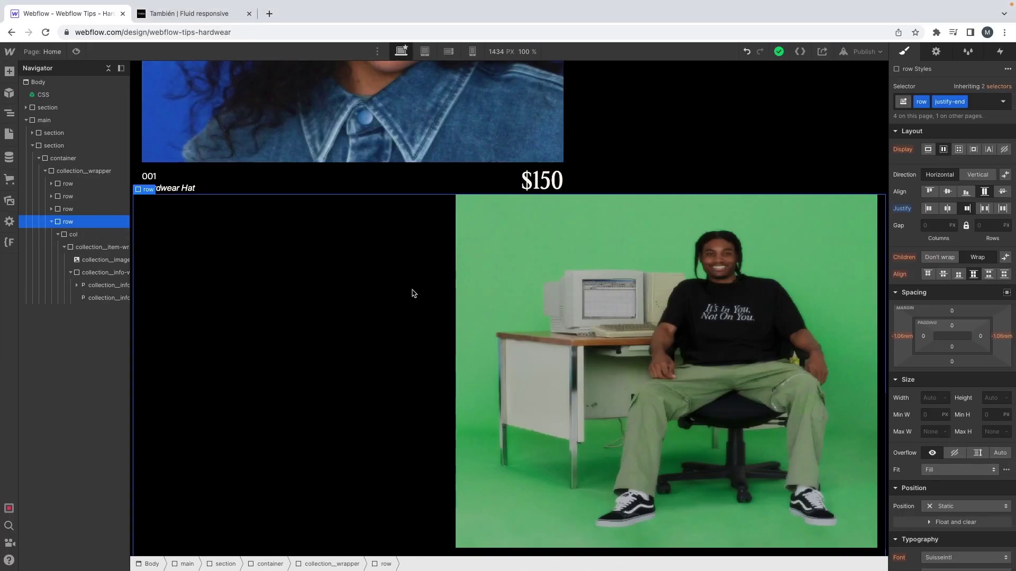
{"action": "scroll", "coordinate": [238, 254], "scroll_direction": "down", "scroll_amount": 1}
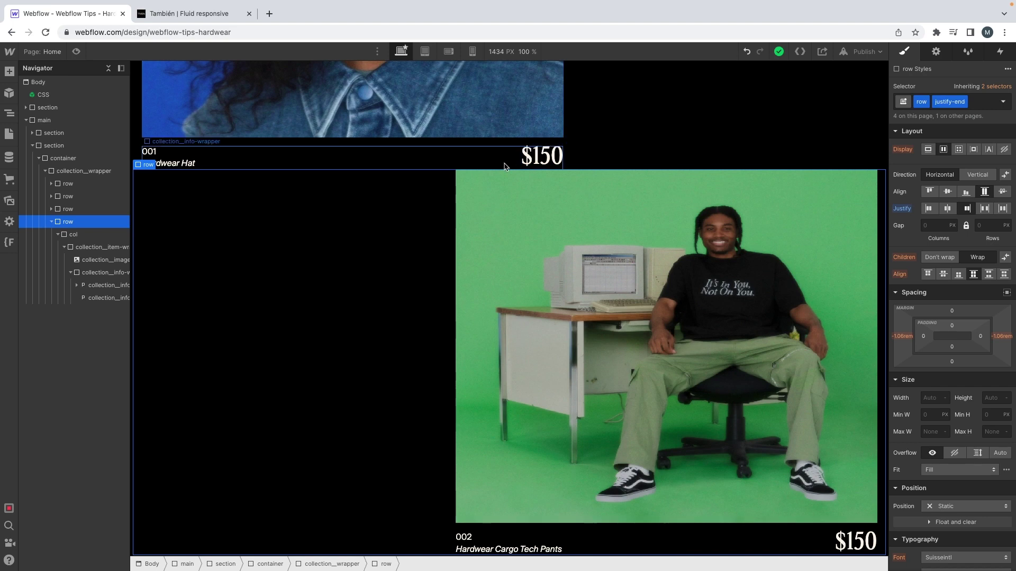
Set the fit of collection__image to Cover
{"action": "left_click", "coordinate": [460, 223]}
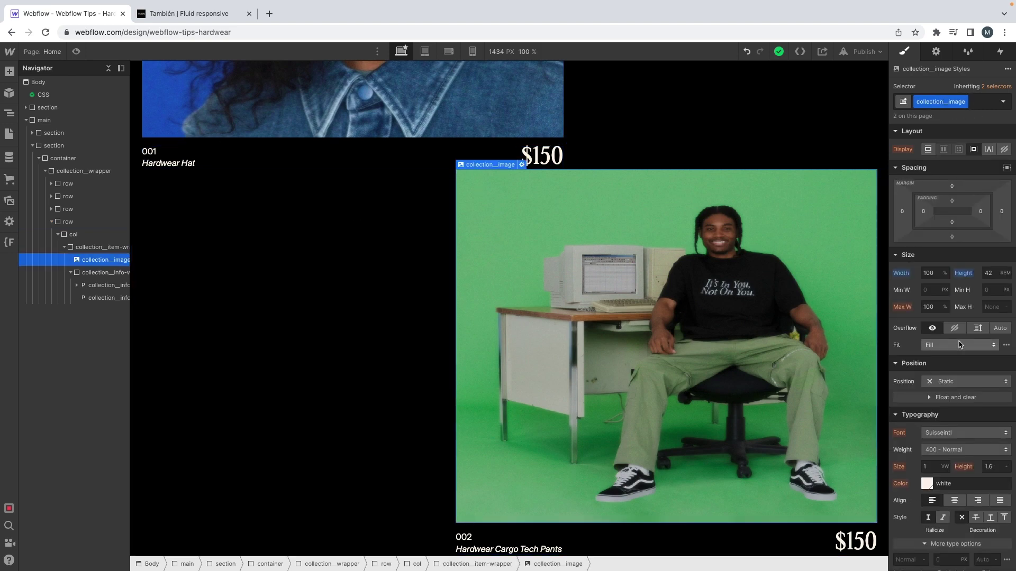
{"action": "left_click", "coordinate": [960, 344]}
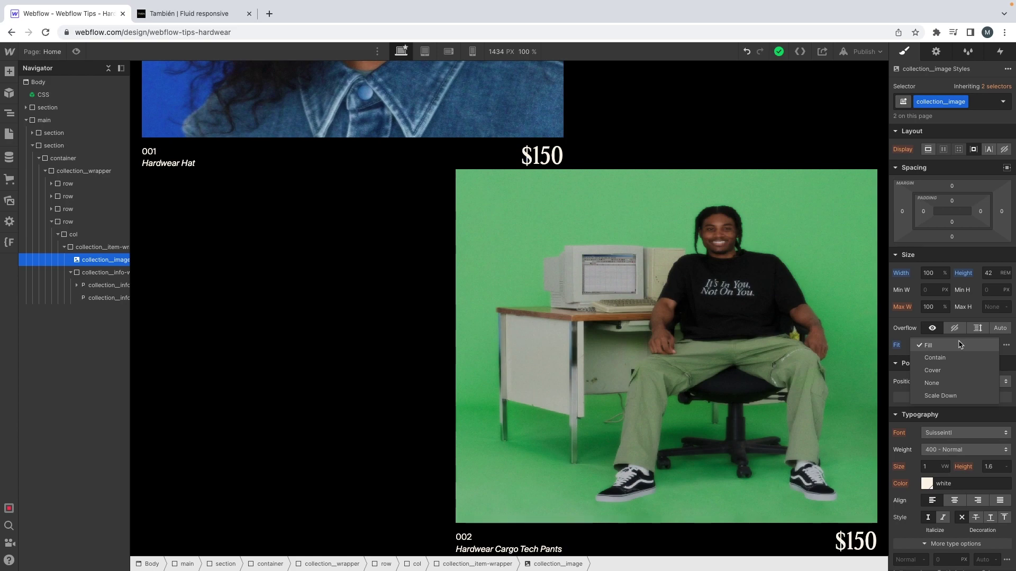
{"action": "left_click", "coordinate": [934, 371]}
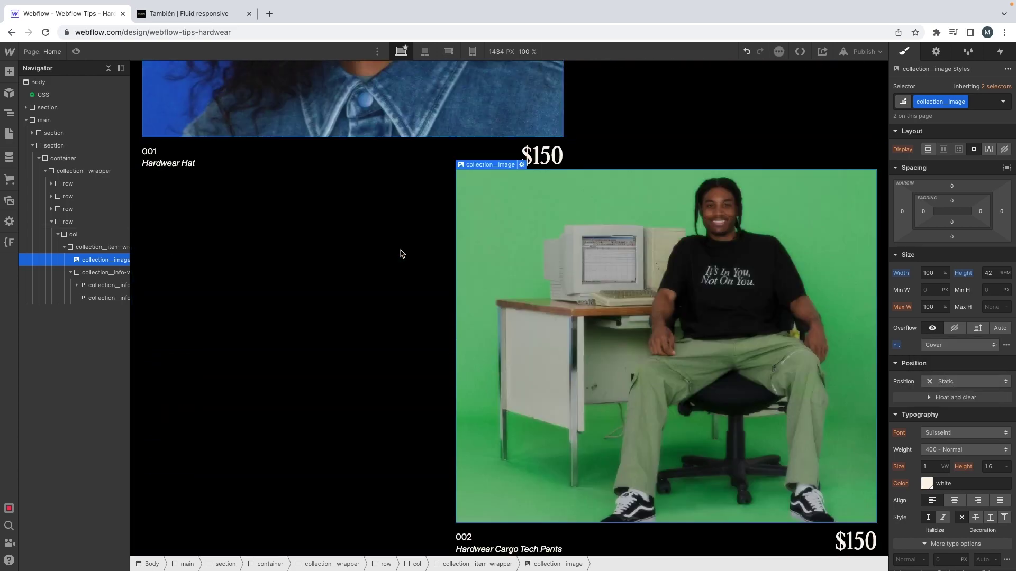
Duplicate the Cargo Tech Pants row and remove the combo class justify-end from the copy
{"action": "left_click", "coordinate": [51, 222]}
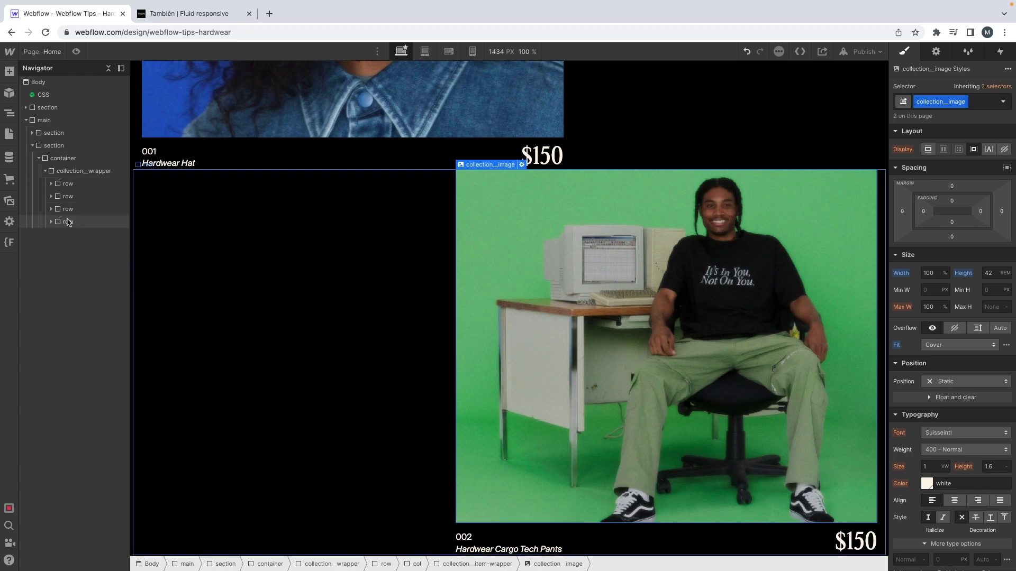
{"action": "left_click", "coordinate": [67, 222]}
{"action": "key", "text": "super+c"}
{"action": "key", "text": "super+v"}
{"action": "left_click", "coordinate": [69, 234]}
{"action": "key", "text": "super+Return"}
{"action": "key", "text": "BackSpace"}
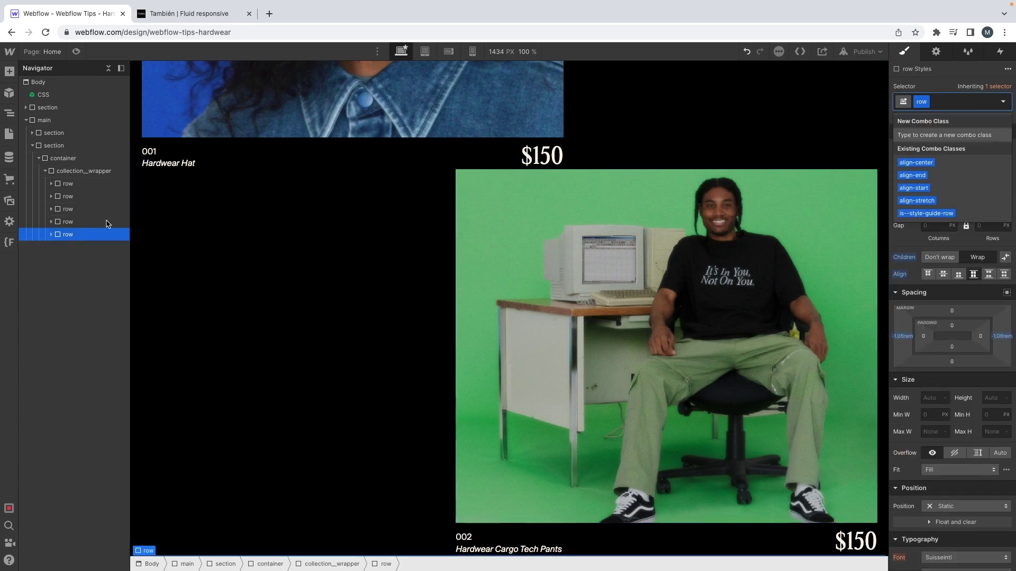
Examine the caption and price of the Crewneck Sweater item in the Adobe XD mockup
{"action": "scroll", "coordinate": [331, 220], "scroll_direction": "down", "scroll_amount": 5}
{"action": "scroll", "coordinate": [344, 225], "scroll_direction": "up", "scroll_amount": 1}
{"action": "key", "text": "ctrl+Left"}
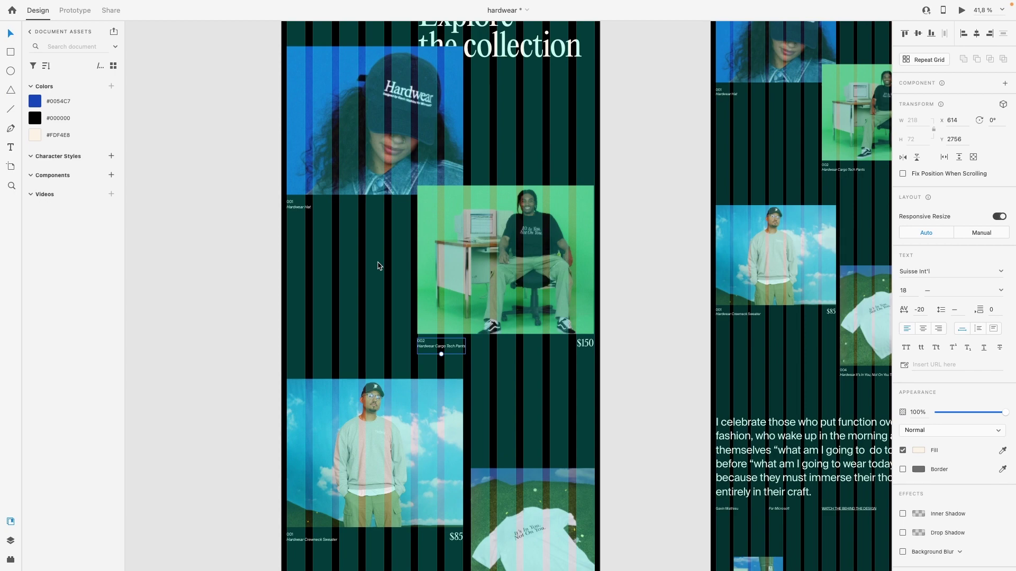
{"action": "scroll", "coordinate": [379, 275], "scroll_direction": "down", "scroll_amount": 5}
{"action": "scroll", "coordinate": [379, 275], "scroll_direction": "left", "scroll_amount": 2}
{"action": "double_click", "coordinate": [383, 339]}
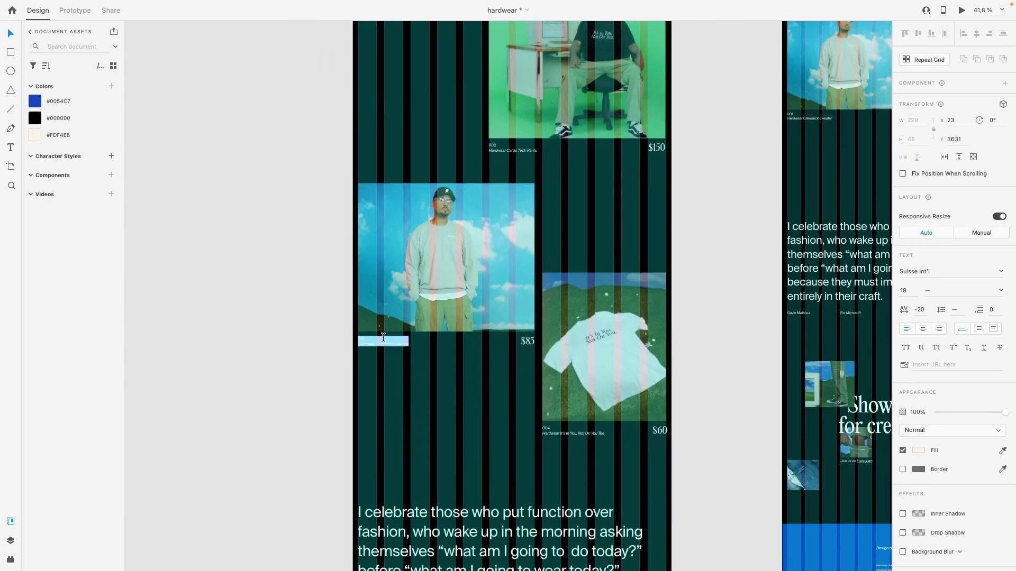
{"action": "key", "text": "Escape"}
{"action": "scroll", "coordinate": [386, 350], "scroll_direction": "down", "scroll_amount": 2}
{"action": "scroll", "coordinate": [386, 351], "scroll_direction": "up", "scroll_amount": 4}
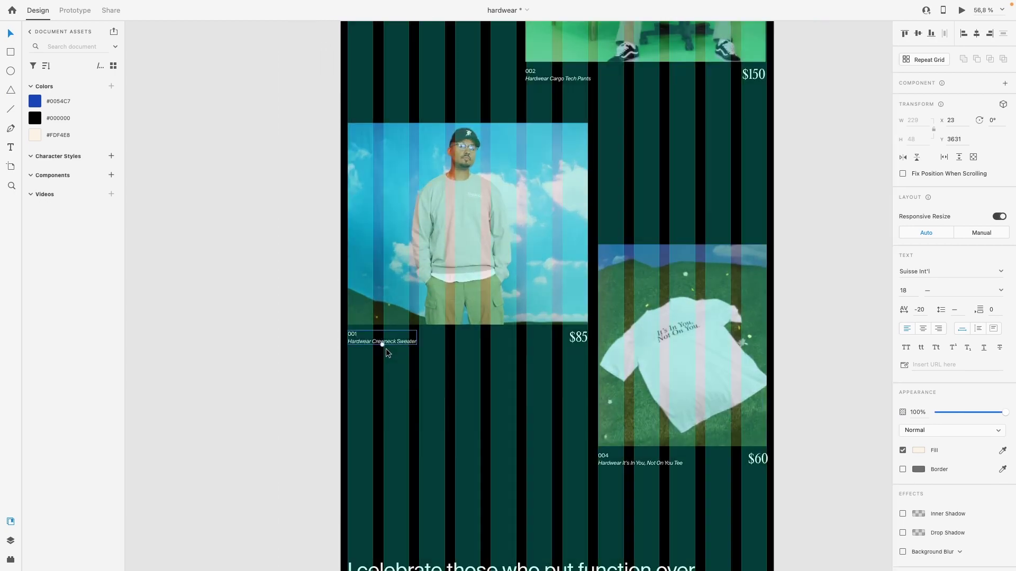
{"action": "key", "text": "ctrl+Right"}
Change the third product's price text to $85 in Webflow
{"action": "scroll", "coordinate": [428, 344], "scroll_direction": "down", "scroll_amount": 3}
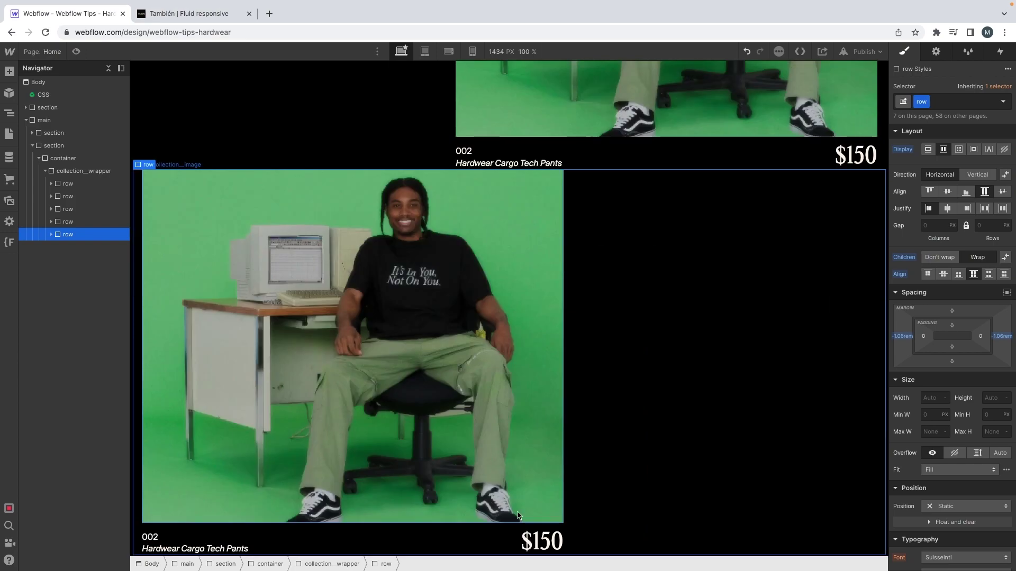
{"action": "left_click", "coordinate": [548, 542]}
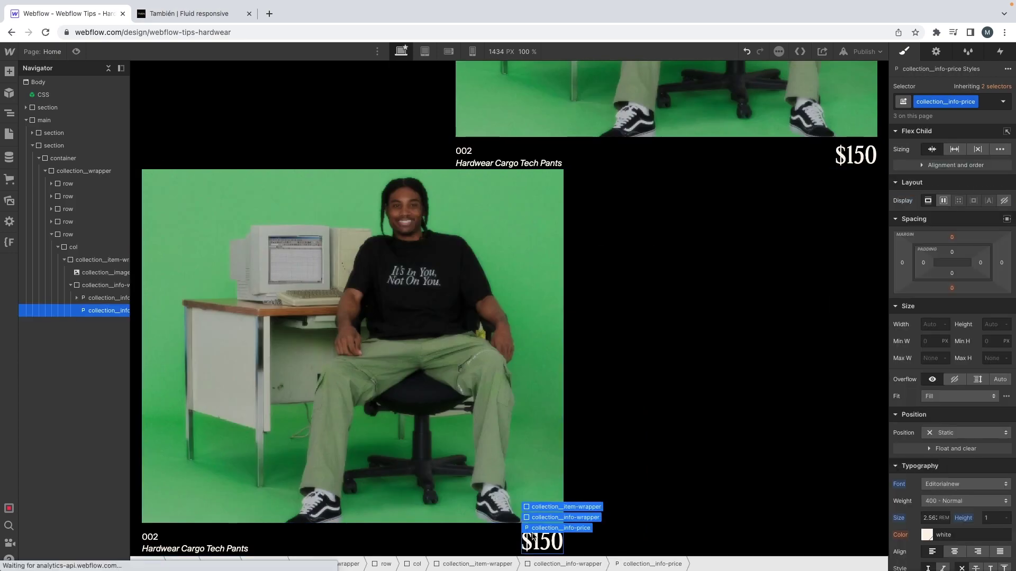
{"action": "key", "text": "Return"}
{"action": "key", "text": "BackSpace"}
{"action": "key", "text": "BackSpace"}
{"action": "key", "text": "BackSpace"}
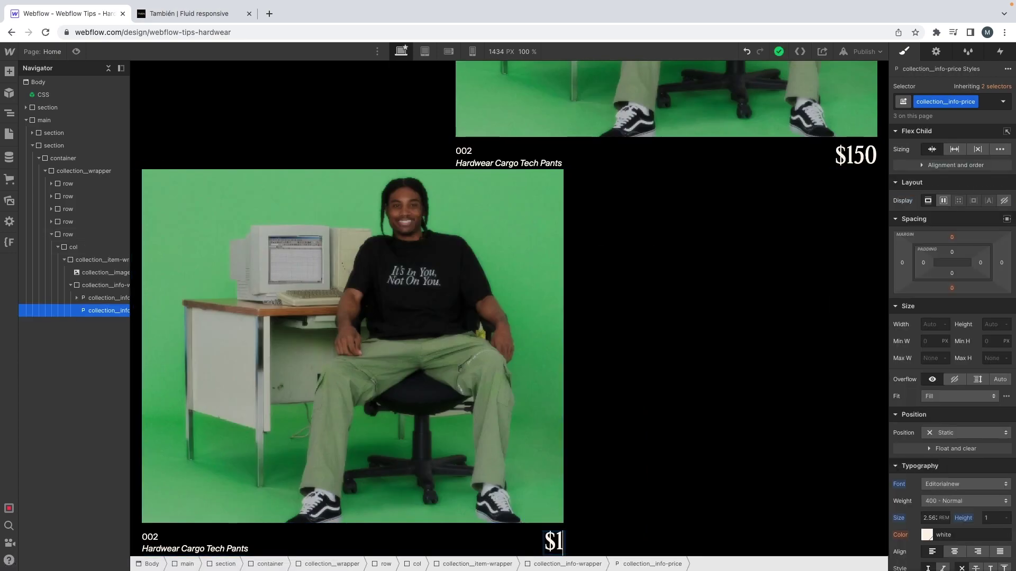
{"action": "type", "text": "85"}
{"action": "key", "text": "Escape"}
Replace the third product's image with the white T-shirt photo from the assets and return to the Adobe XD mockup
{"action": "left_click", "coordinate": [307, 177]}
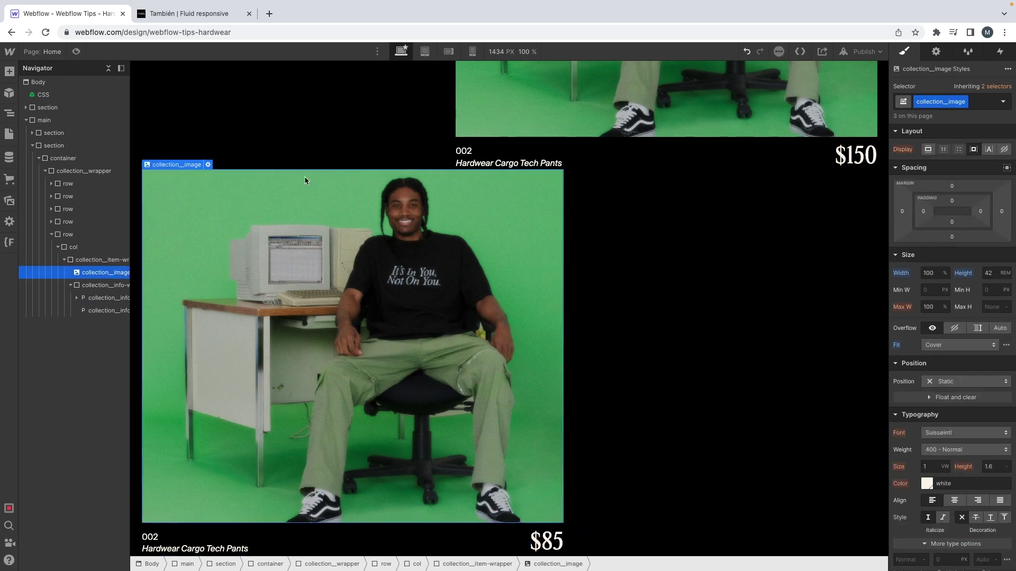
{"action": "left_click", "coordinate": [209, 165]}
{"action": "left_click", "coordinate": [203, 221]}
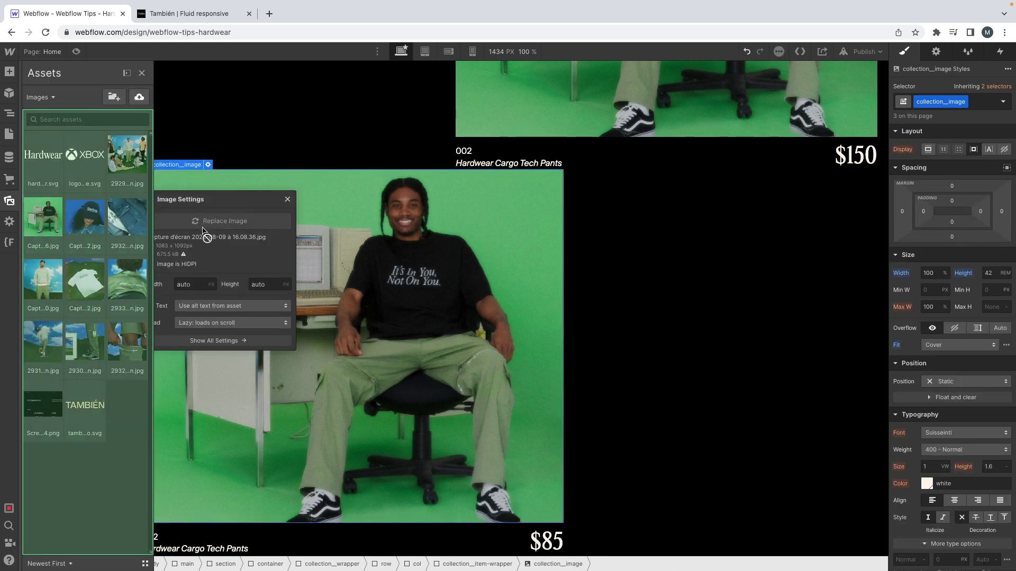
{"action": "left_click", "coordinate": [84, 278]}
{"action": "key", "text": "ctrl+Left"}
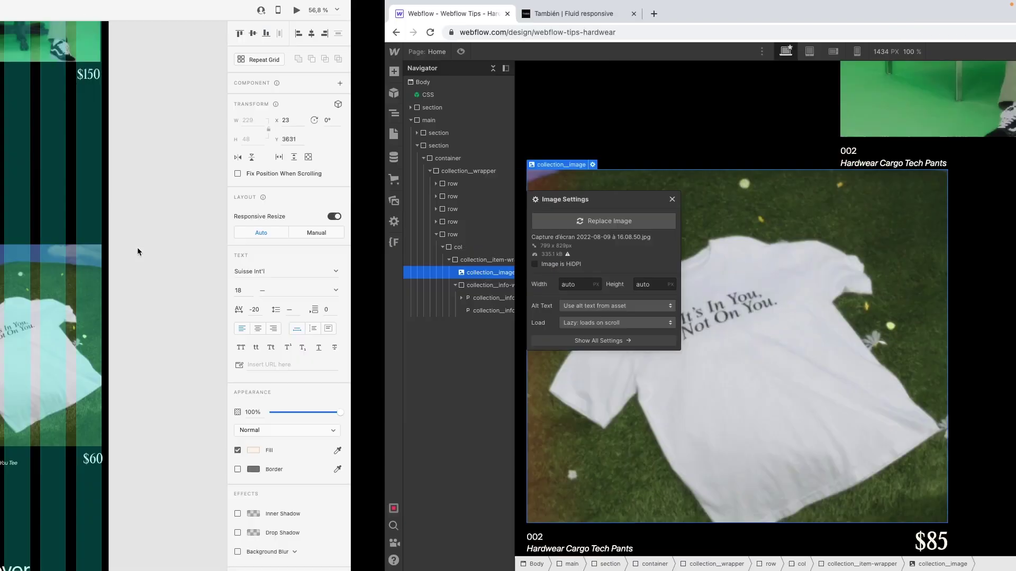
Check the Crewneck Sweater item in the Adobe XD mockup and return to Webflow
{"action": "scroll", "coordinate": [404, 339], "scroll_direction": "down", "scroll_amount": 2}
{"action": "scroll", "coordinate": [402, 335], "scroll_direction": "up", "scroll_amount": 4}
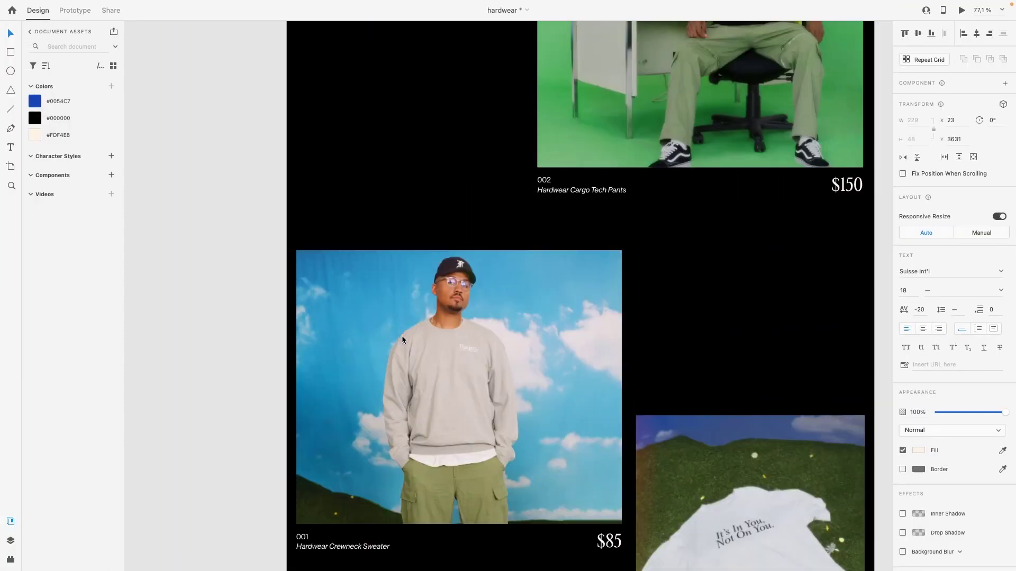
{"action": "scroll", "coordinate": [401, 336], "scroll_direction": "up", "scroll_amount": 4}
{"action": "key", "text": "ctrl+Right"}
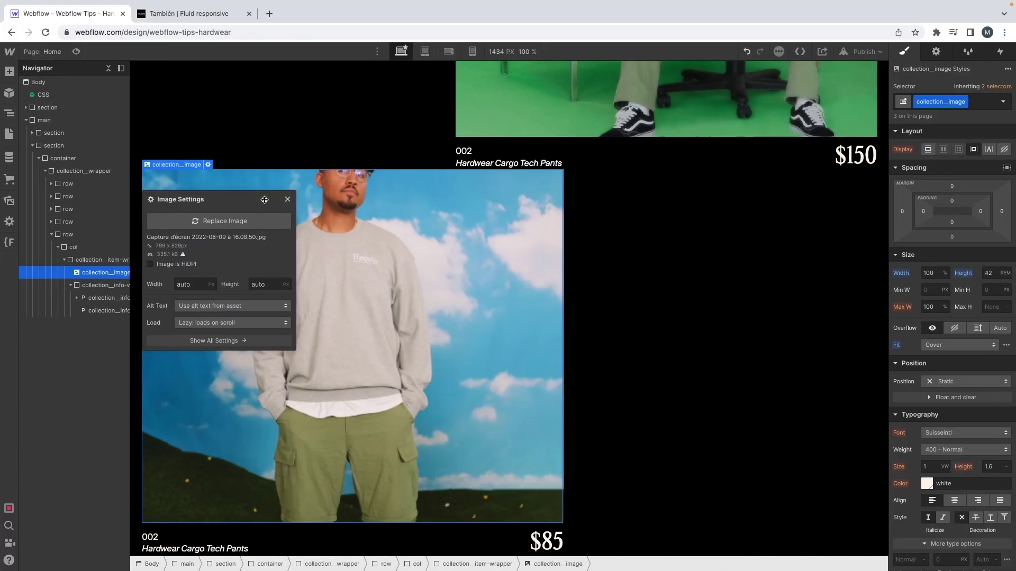
Copy the first product's "001 Hardwear Hat" caption and paste it over the third product's caption in Webflow, checking the XD mockup
{"action": "scroll", "coordinate": [295, 175], "scroll_direction": "up", "scroll_amount": 10}
{"action": "left_click", "coordinate": [201, 237]}
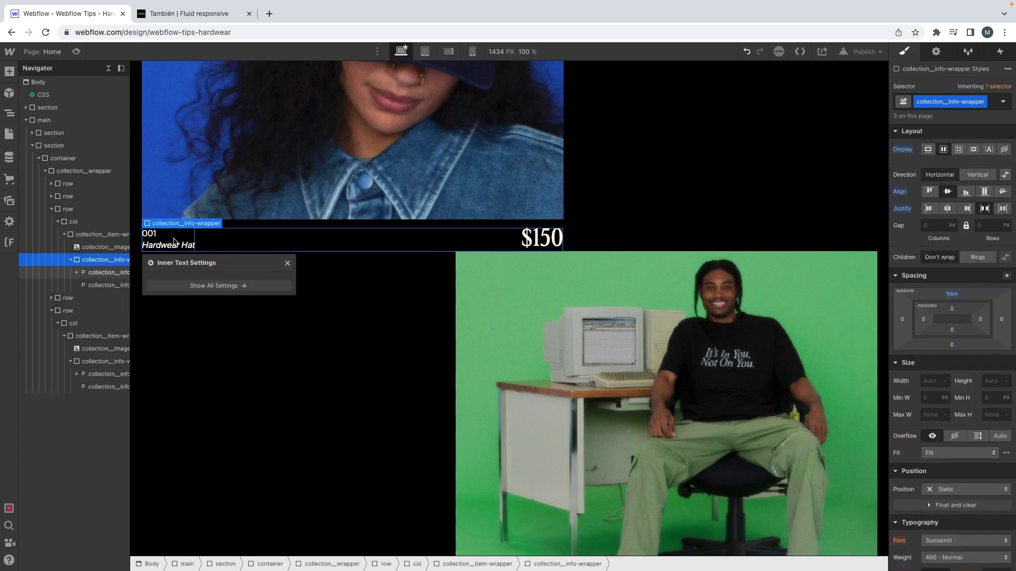
{"action": "double_click", "coordinate": [179, 237]}
{"action": "key", "text": "Escape"}
{"action": "scroll", "coordinate": [210, 242], "scroll_direction": "down", "scroll_amount": 10}
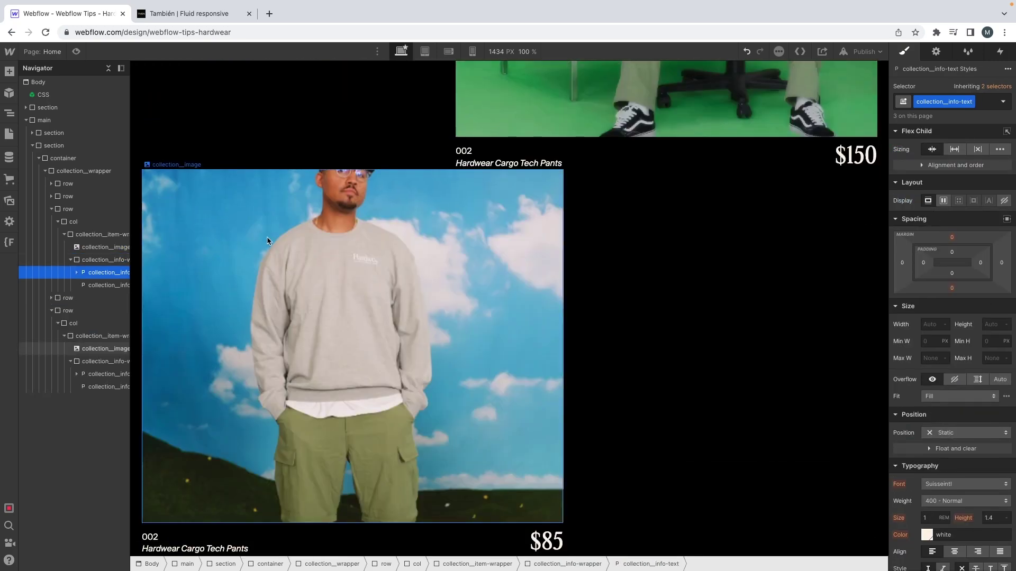
{"action": "key", "text": "ctrl+Left"}
{"action": "scroll", "coordinate": [291, 244], "scroll_direction": "down", "scroll_amount": 10}
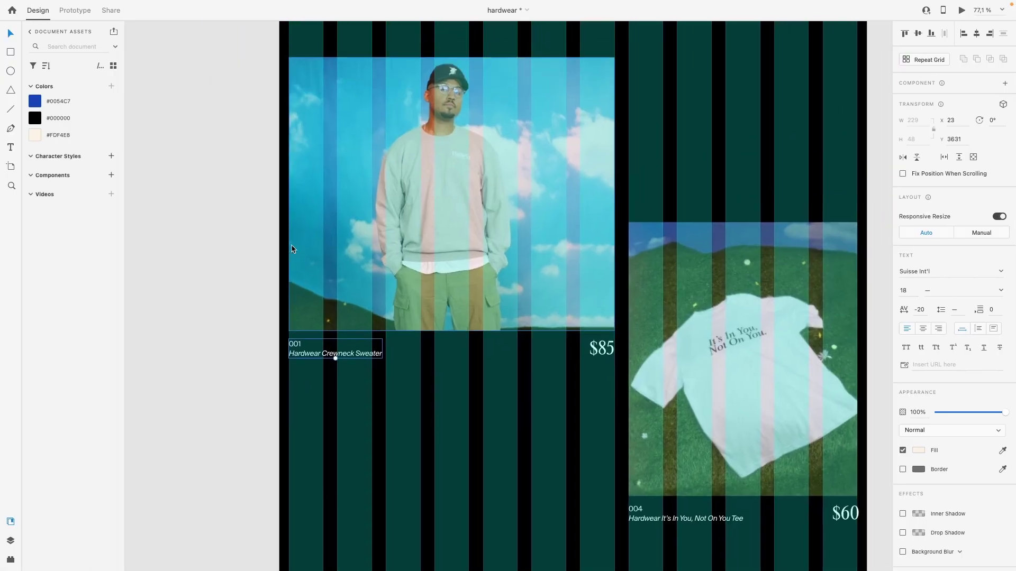
{"action": "key", "text": "ctrl+Right"}
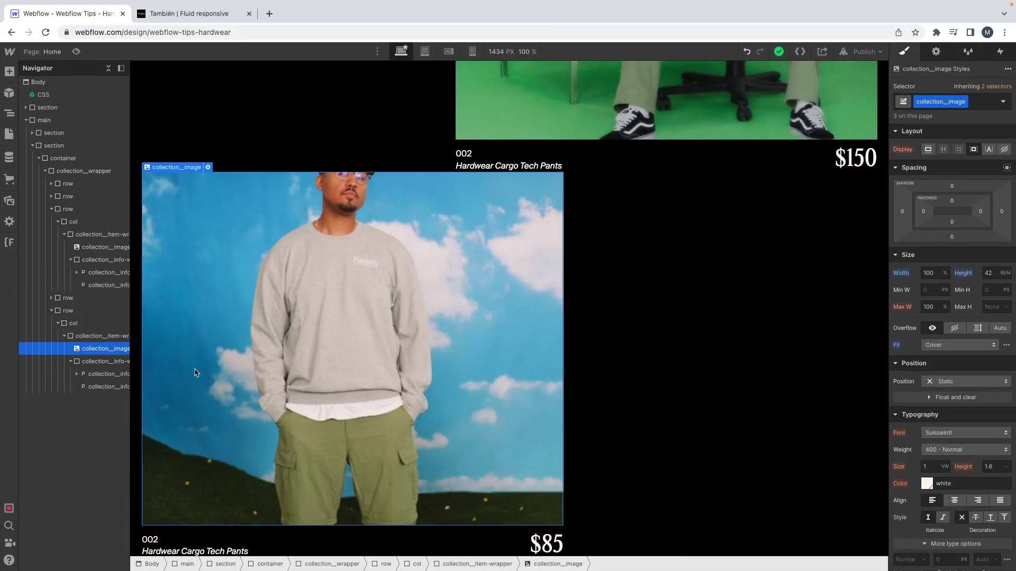
{"action": "double_click", "coordinate": [212, 539]}
{"action": "key", "text": "ctrl+a"}
{"action": "key", "text": "ctrl+v"}
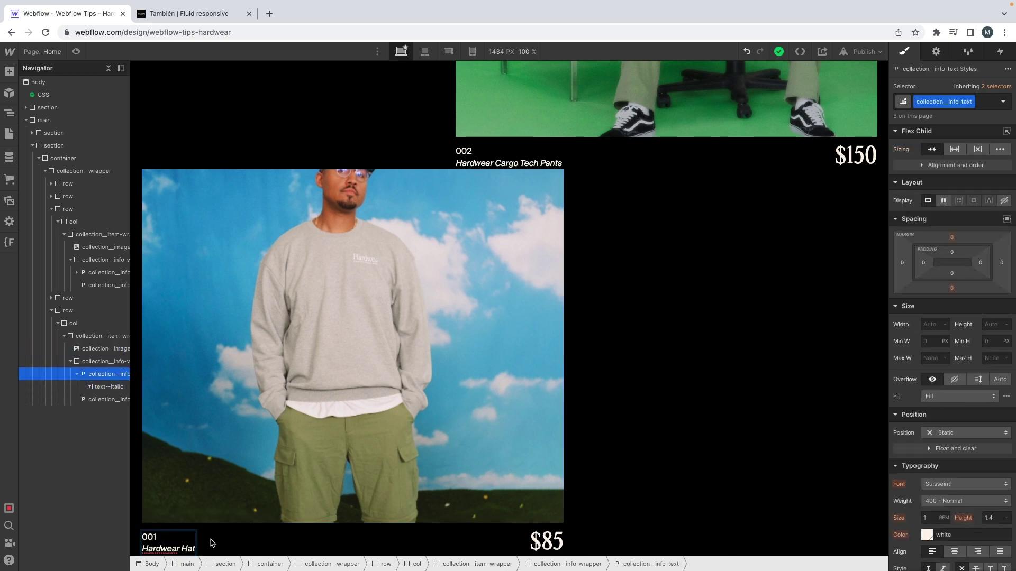
{"action": "key", "text": "Escape"}
{"action": "left_click", "coordinate": [406, 317]}
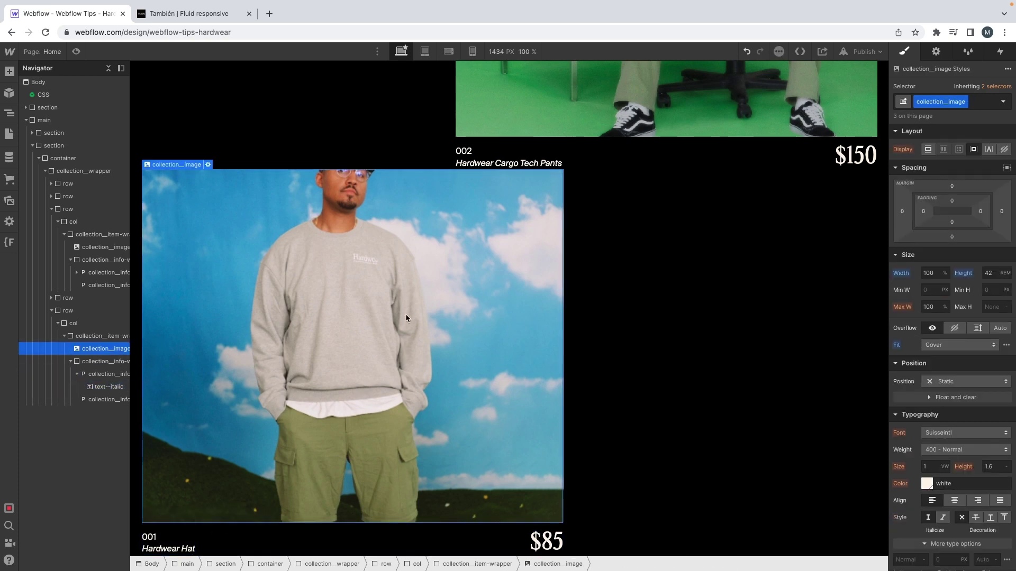
Examine the crop and size of the Crewneck Sweater photo in the Adobe XD mockup, then return to Webflow
{"action": "key", "text": "ctrl+Left"}
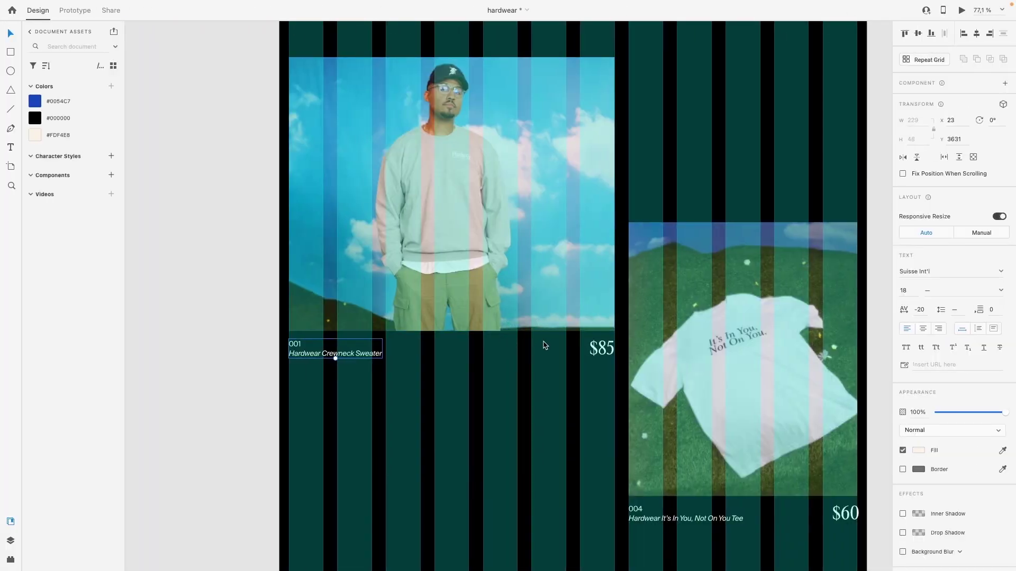
{"action": "scroll", "coordinate": [542, 344], "scroll_direction": "up", "scroll_amount": 3}
{"action": "scroll", "coordinate": [544, 345], "scroll_direction": "up", "scroll_amount": 1}
{"action": "scroll", "coordinate": [544, 346], "scroll_direction": "up", "scroll_amount": 1}
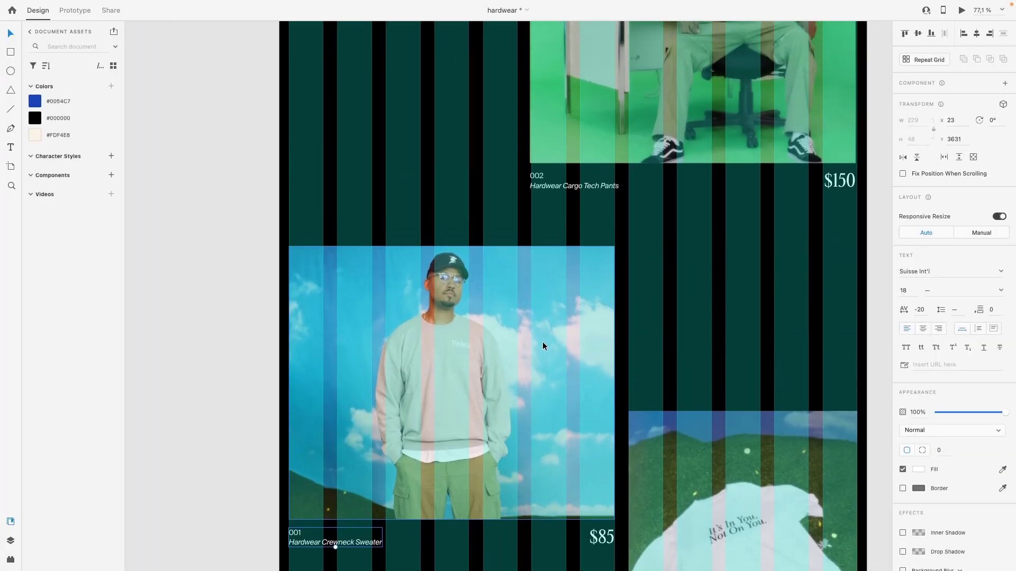
{"action": "left_click", "coordinate": [543, 346]}
{"action": "key", "text": "ctrl+Right"}
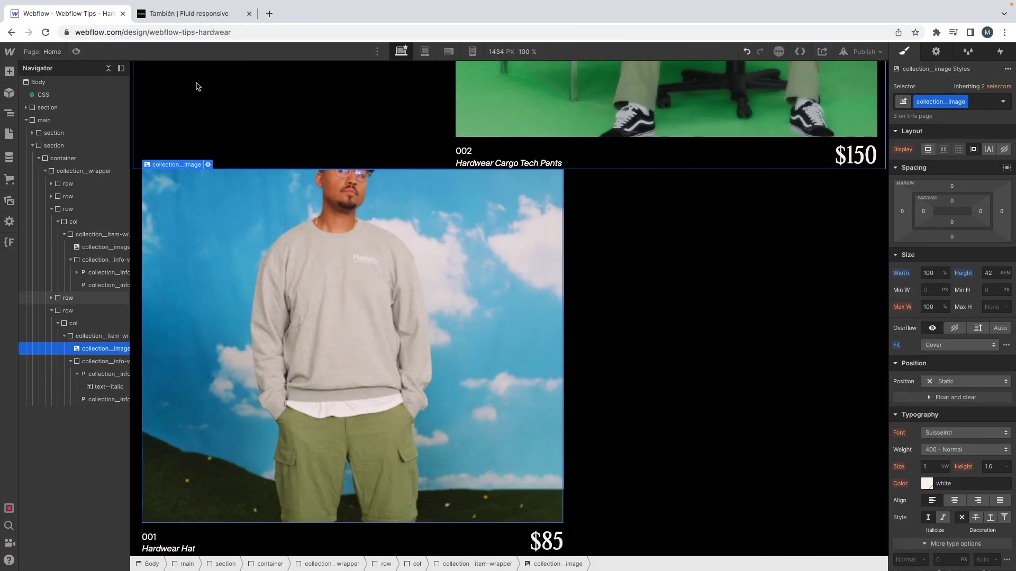
Preview the page at a width of about 1090 px and switch to the Adobe XD mockup
{"action": "left_click", "coordinate": [77, 50]}
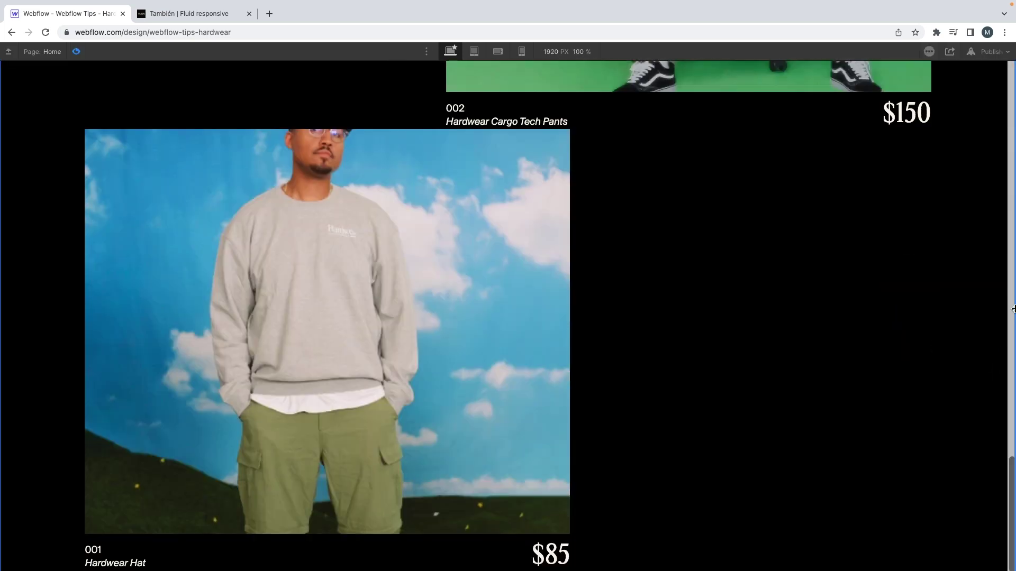
{"action": "left_click_drag", "start_coordinate": [950, 312], "coordinate": [796, 312]}
{"action": "key", "text": "ctrl+Left"}
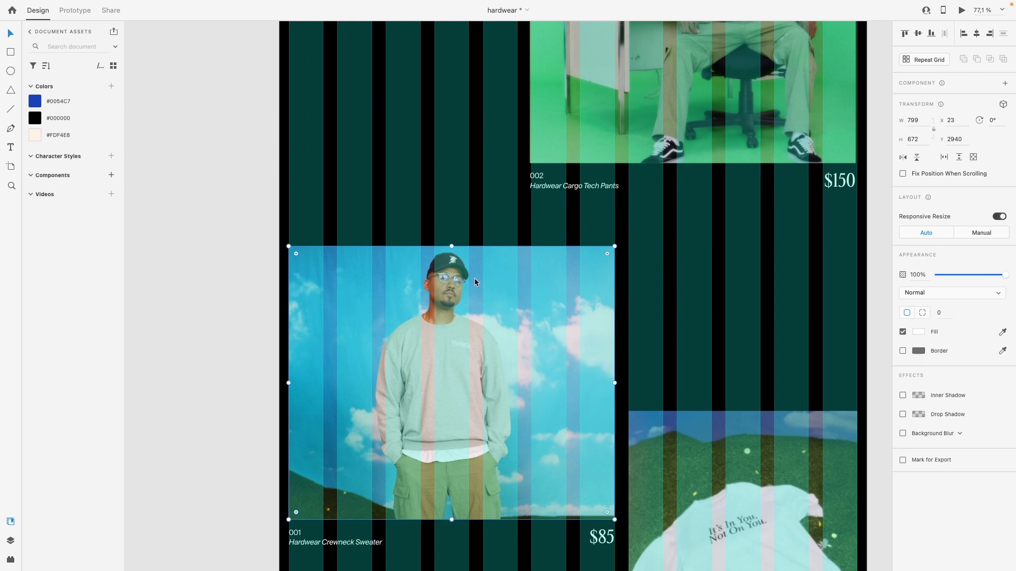
Enlarge the Crewneck Sweater photo in the XD mockup to about 939 by 790
{"action": "scroll", "coordinate": [465, 278], "scroll_direction": "down", "scroll_amount": 5}
{"action": "scroll", "coordinate": [465, 278], "scroll_direction": "left", "scroll_amount": 2}
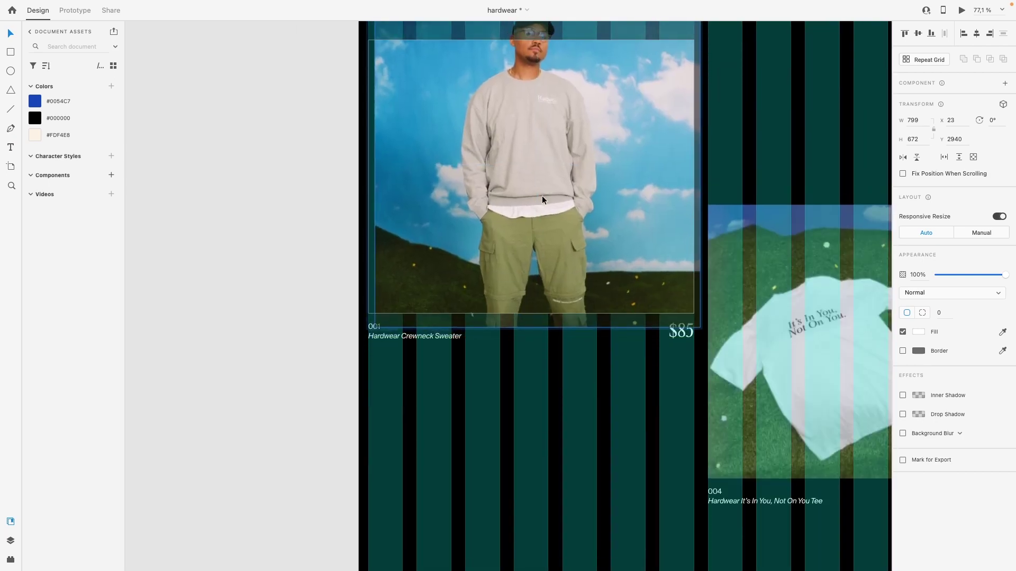
{"action": "left_click", "coordinate": [725, 163]}
{"action": "left_click", "coordinate": [548, 283]}
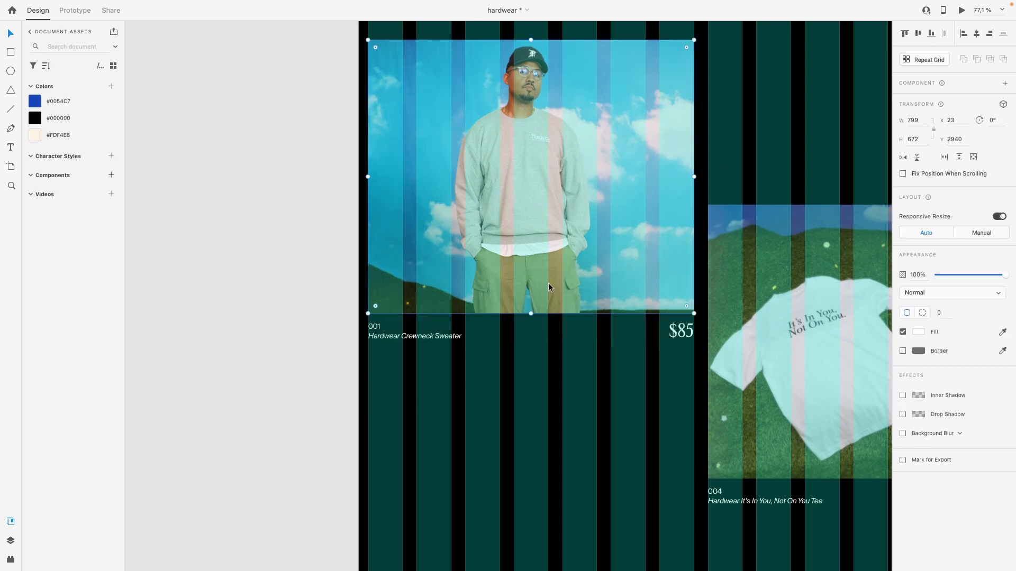
{"action": "left_click_drag", "start_coordinate": [531, 314], "coordinate": [532, 338]}
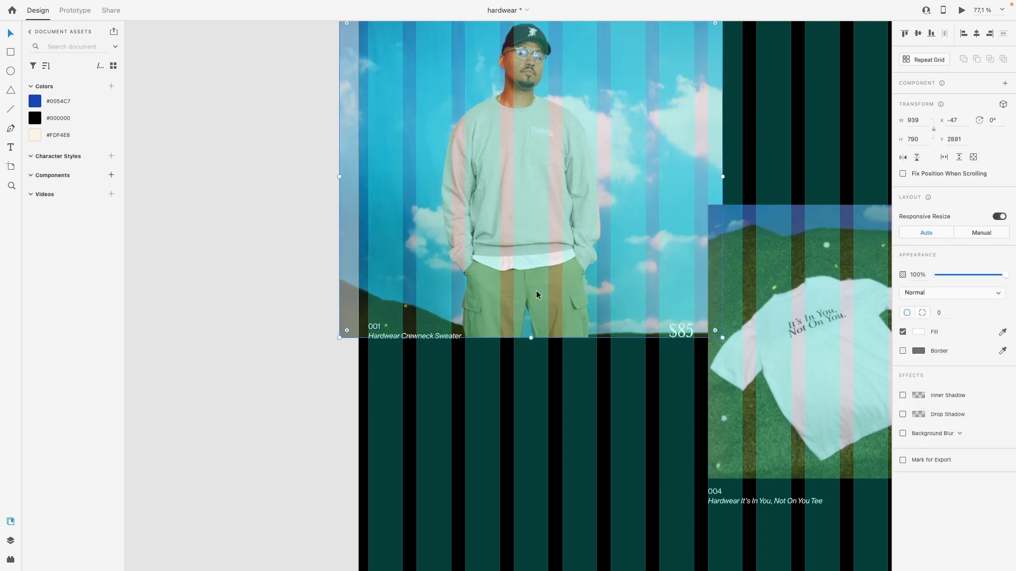
Export the enlarged sweater photo as a JPG named asset into the Images folder of Hardwear_Assets, then undo the enlargement
{"action": "key", "text": "super+e"}
{"action": "left_click", "coordinate": [326, 220]}
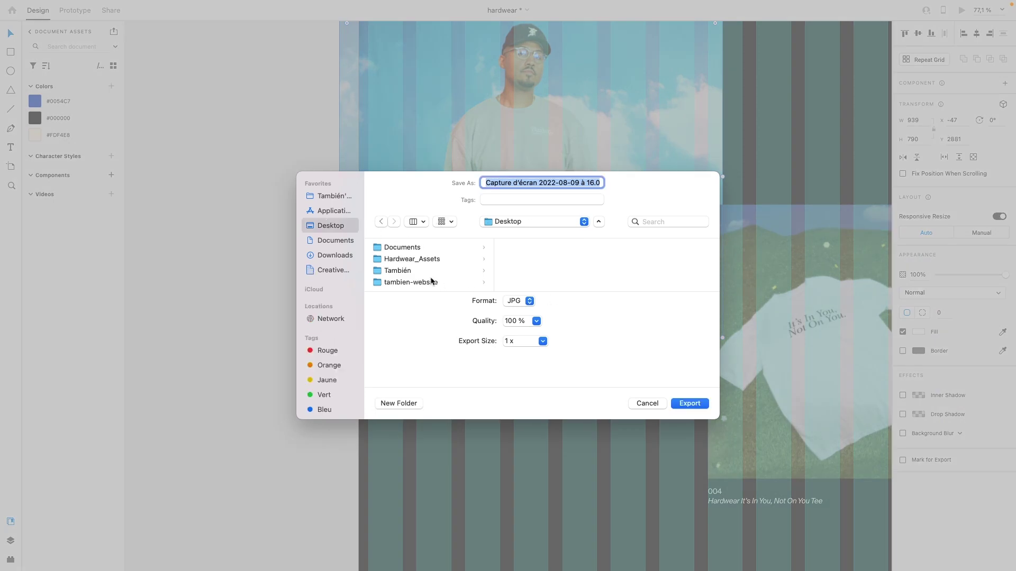
{"action": "left_click", "coordinate": [425, 261]}
{"action": "triple_click", "coordinate": [534, 183]}
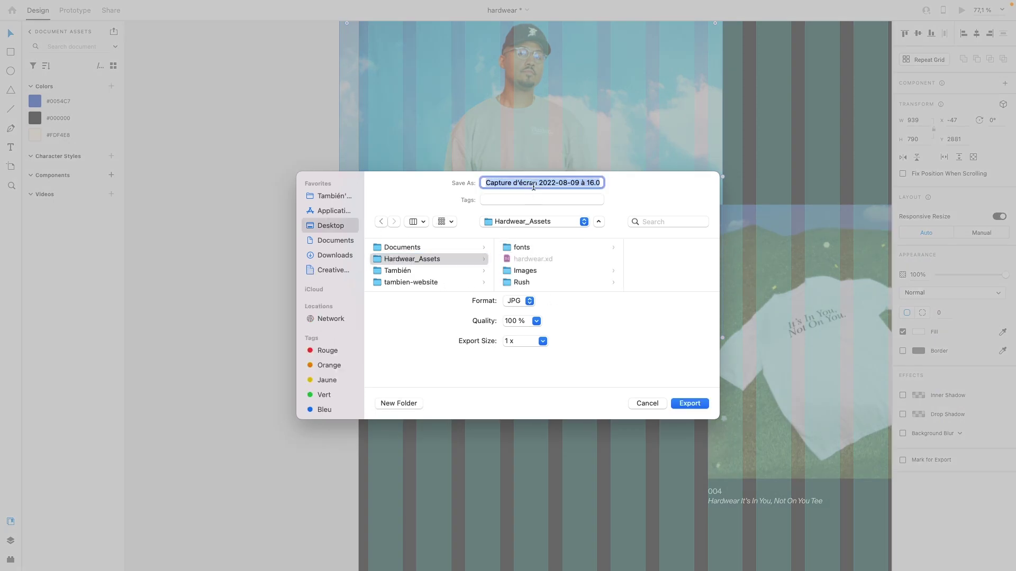
{"action": "type", "text": "asset"}
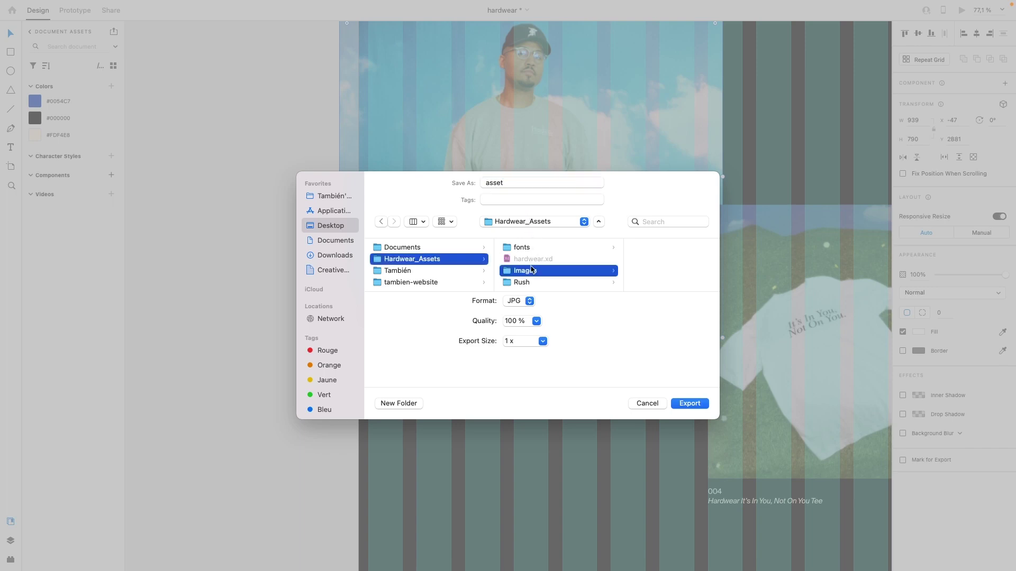
{"action": "key", "text": "Return"}
{"action": "key", "text": "super+z"}
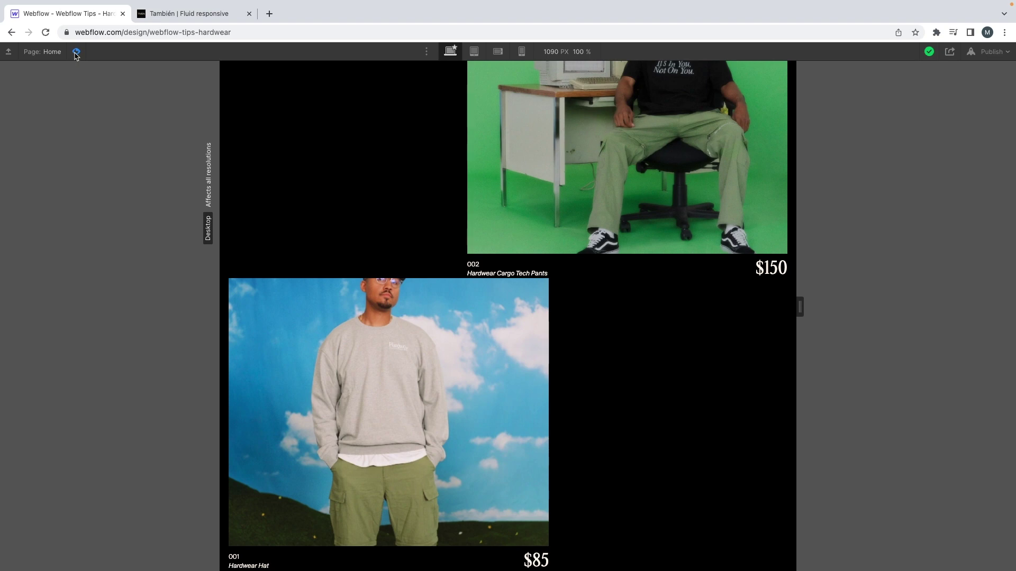
Leave the preview in Webflow and upload asset.jpg from the Images folder to the site's assets
{"action": "left_click", "coordinate": [77, 52]}
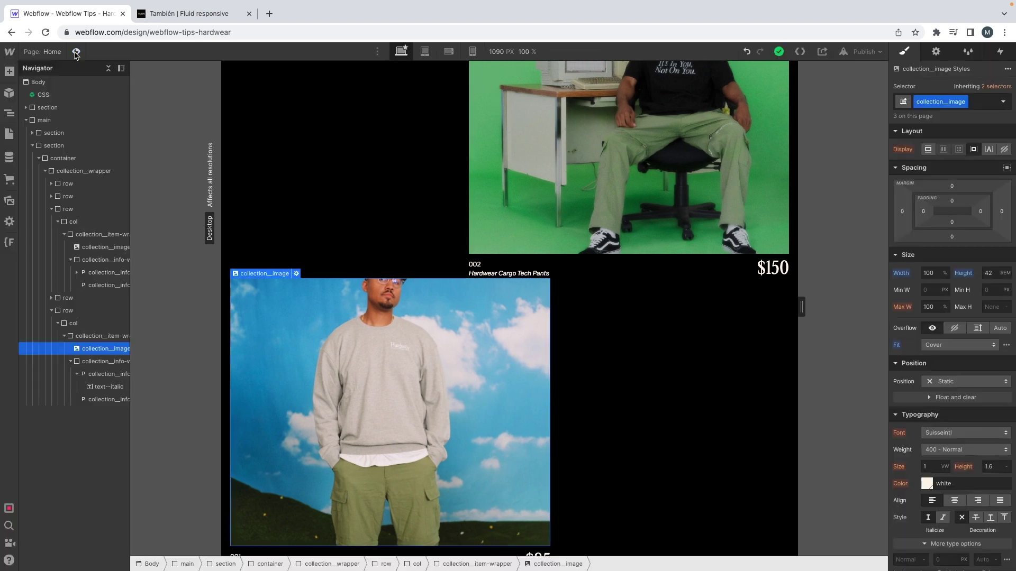
{"action": "left_click", "coordinate": [9, 200]}
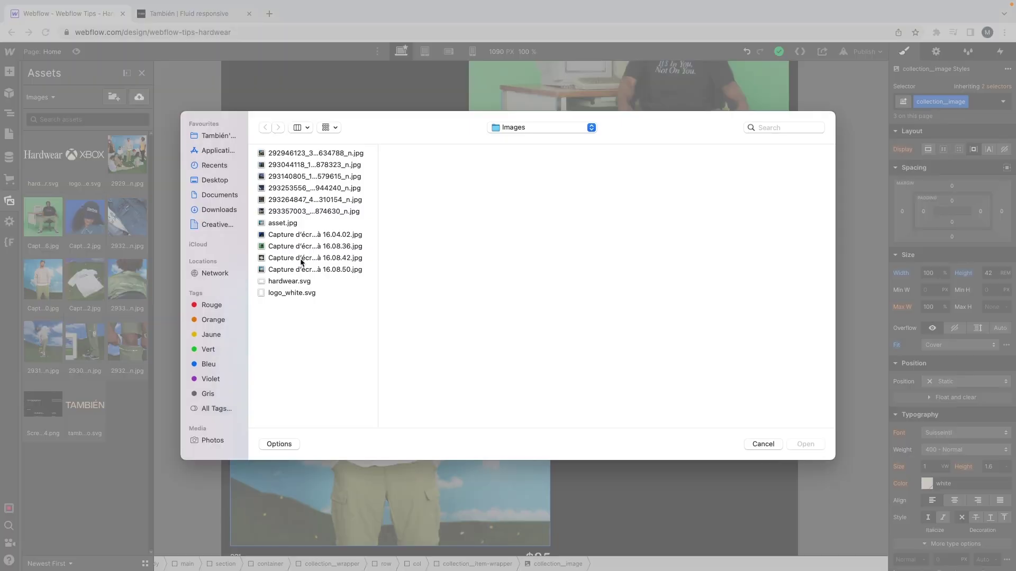
{"action": "key", "text": "Escape"}
{"action": "left_click", "coordinate": [332, 403]}
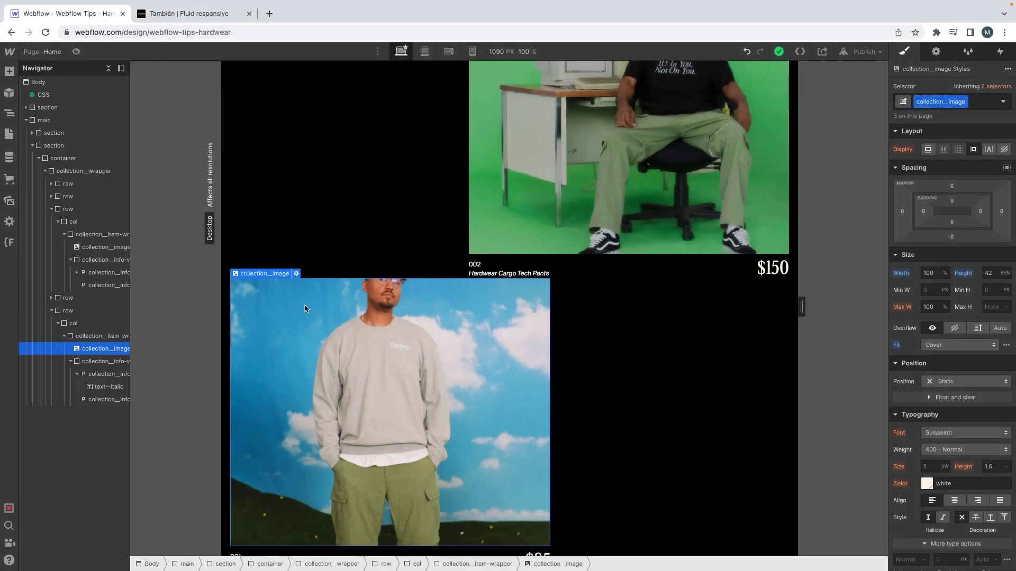
Replace the third product's image with asset.jpg
{"action": "left_click", "coordinate": [297, 274]}
{"action": "left_click", "coordinate": [308, 146]}
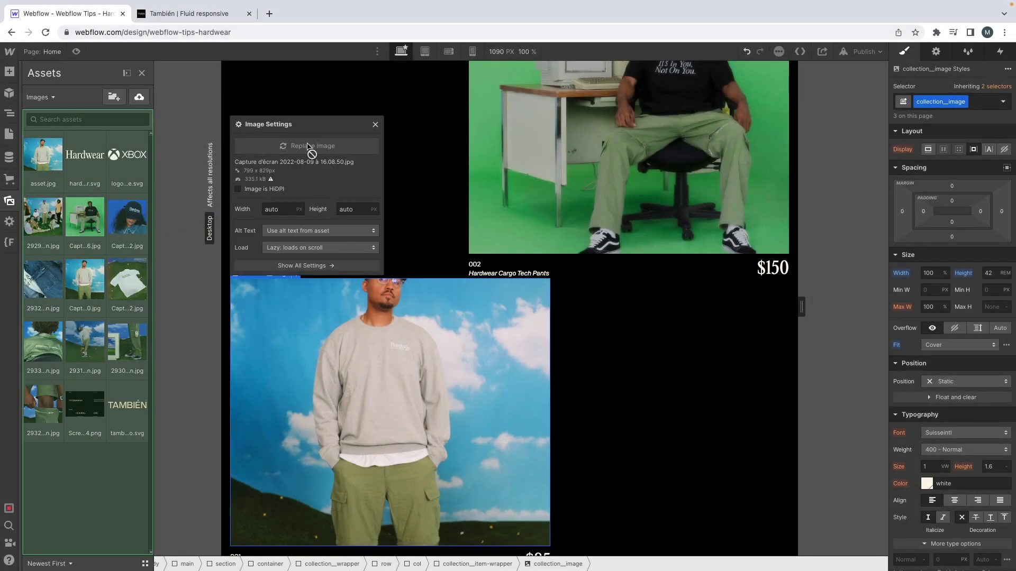
{"action": "left_click", "coordinate": [37, 151]}
{"action": "scroll", "coordinate": [572, 312], "scroll_direction": "down", "scroll_amount": 1}
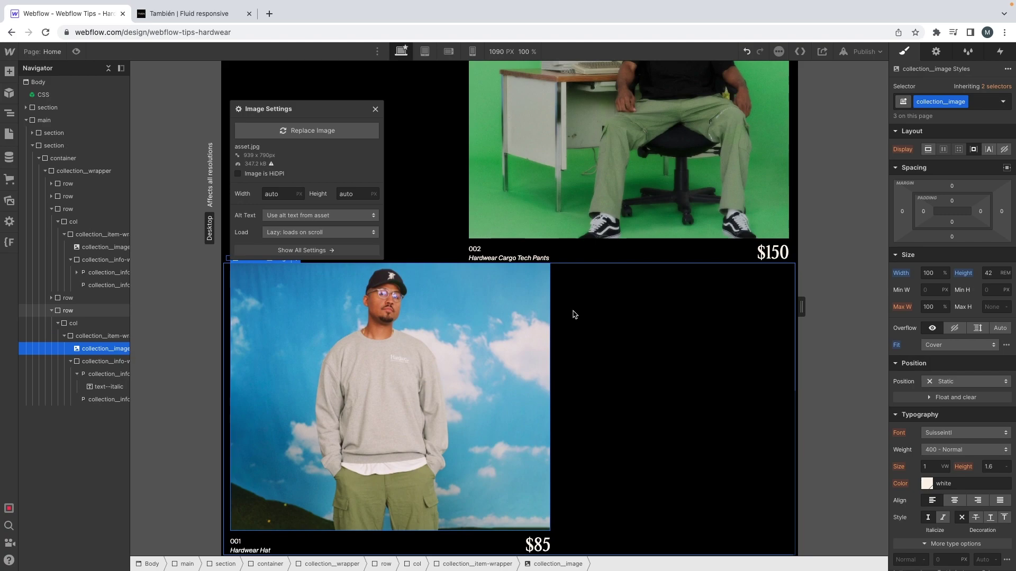
Examine the It's In You, Not On You Tee item beside the sweater in the Adobe XD mockup
{"action": "left_click", "coordinate": [632, 336]}
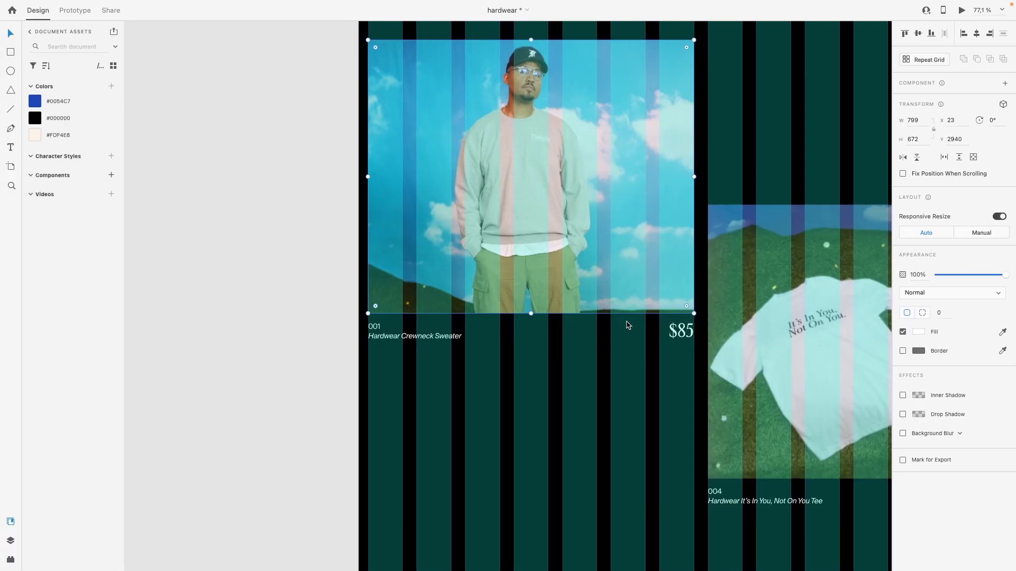
{"action": "scroll", "coordinate": [628, 325], "scroll_direction": "up", "scroll_amount": 3}
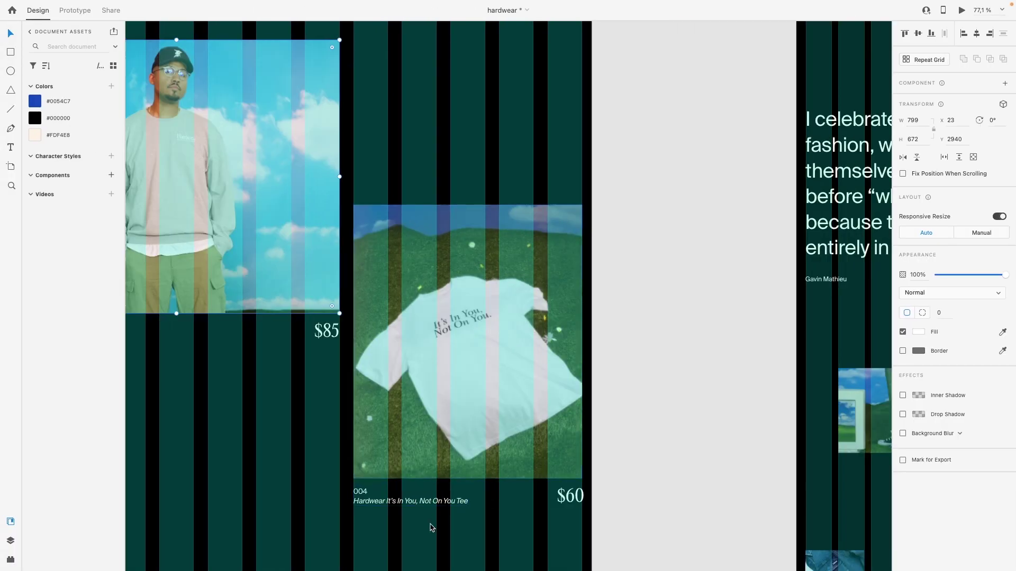
{"action": "left_click", "coordinate": [431, 527]}
Add a div block beside the existing column in the sweater's row in Webflow and give it the class col
{"action": "left_click", "coordinate": [531, 382]}
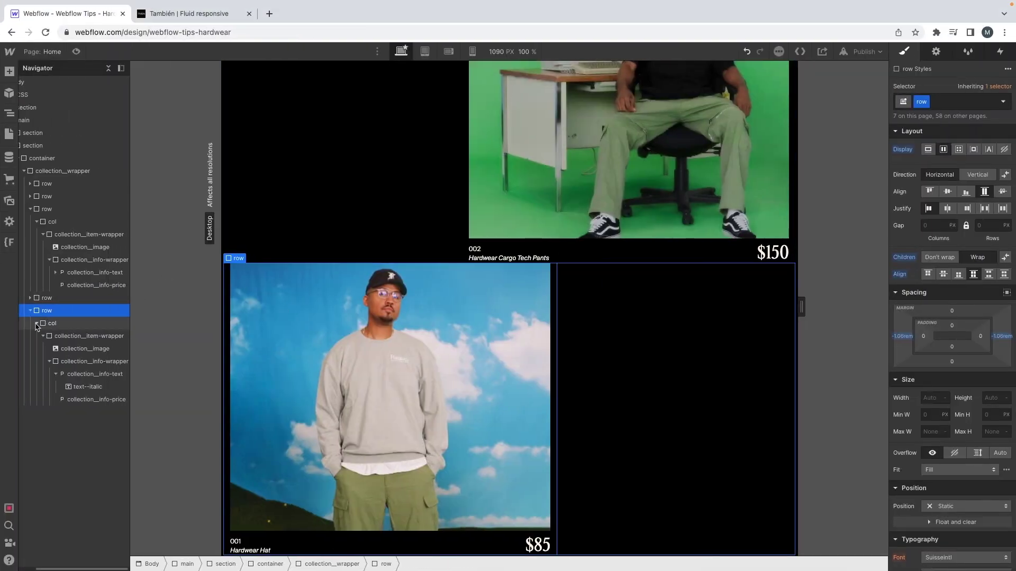
{"action": "left_click", "coordinate": [37, 324]}
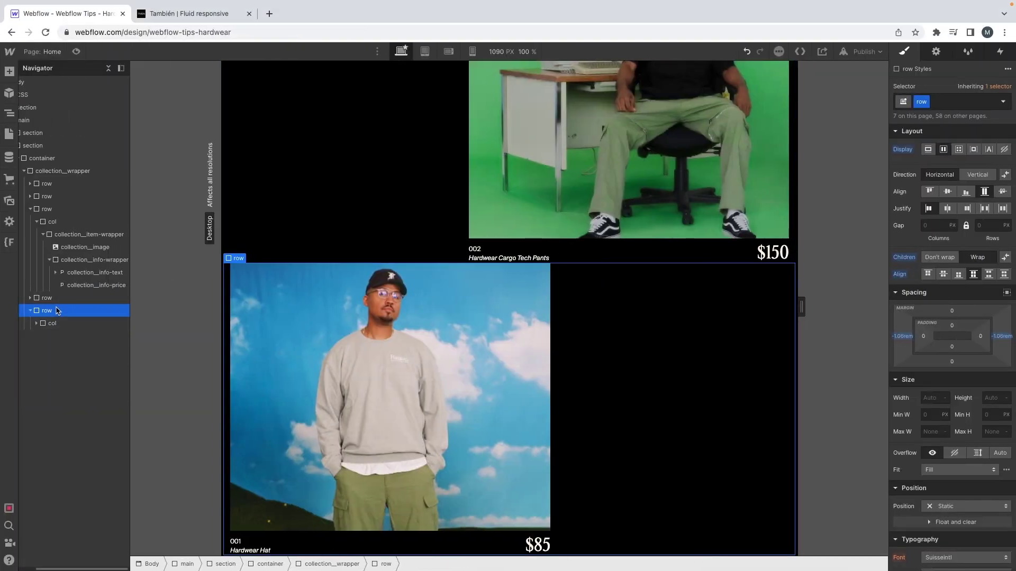
{"action": "key", "text": "ctrl+e"}
{"action": "type", "text": "div"}
{"action": "key", "text": "Return"}
{"action": "key", "text": "ctrl+Return"}
{"action": "type", "text": "col"}
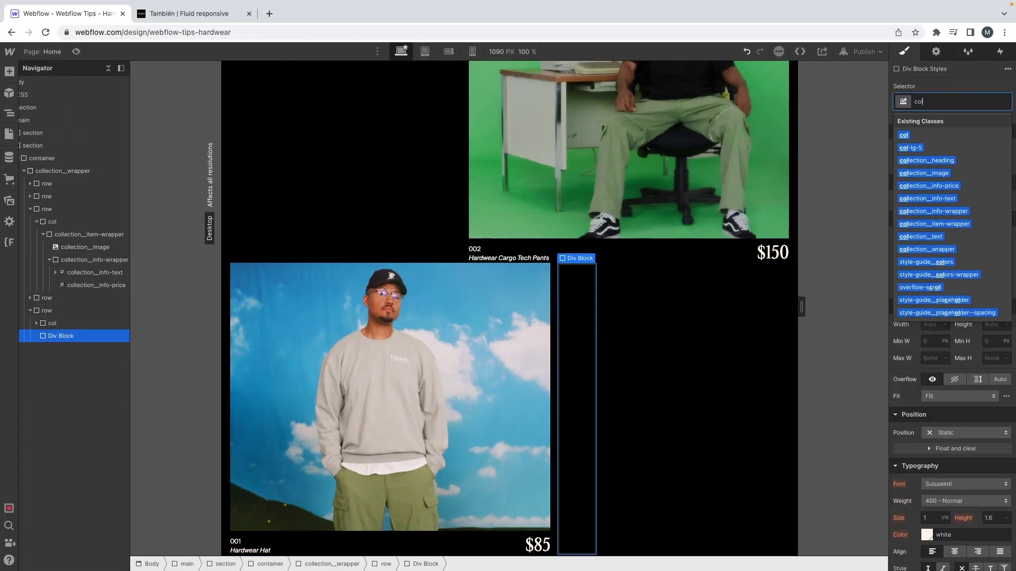
{"action": "key", "text": "Return"}
{"action": "type", "text": "col-lg"}
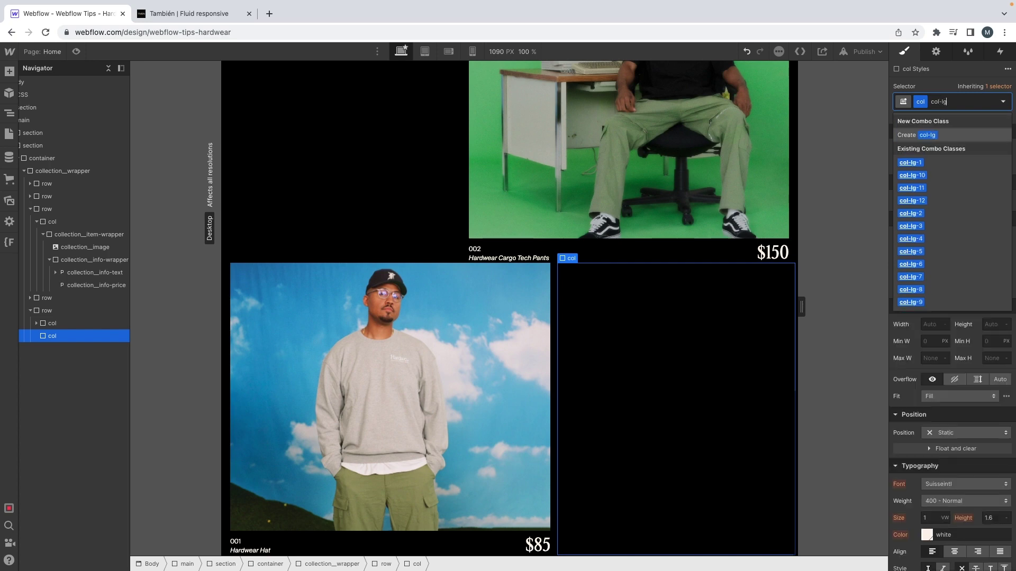
{"action": "type", "text": "-4"}
{"action": "key", "text": "Return"}
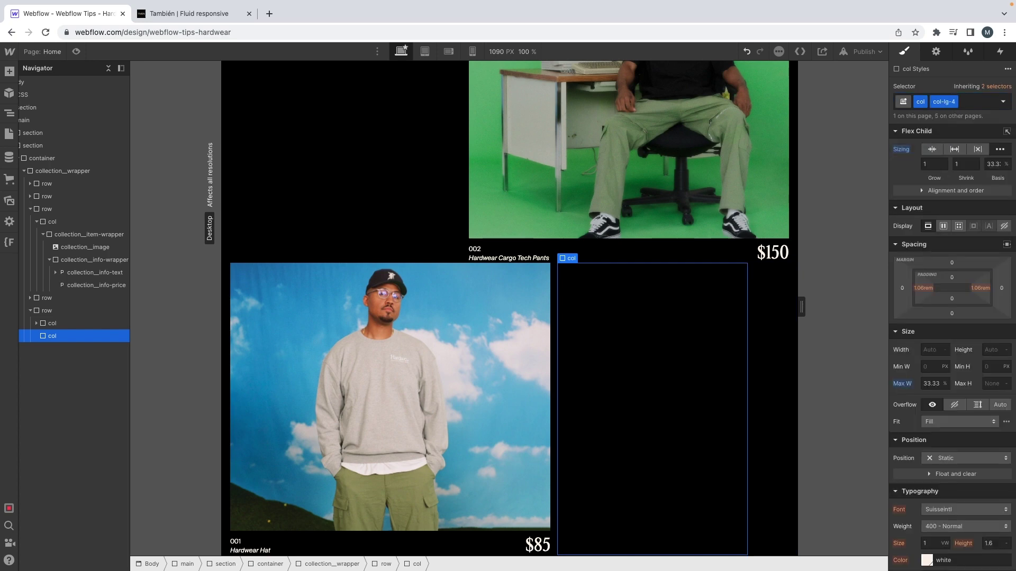
{"action": "key", "text": "BackSpace"}
Add the combo class col-lg-5 to the new empty column
{"action": "type", "text": "col-l"}
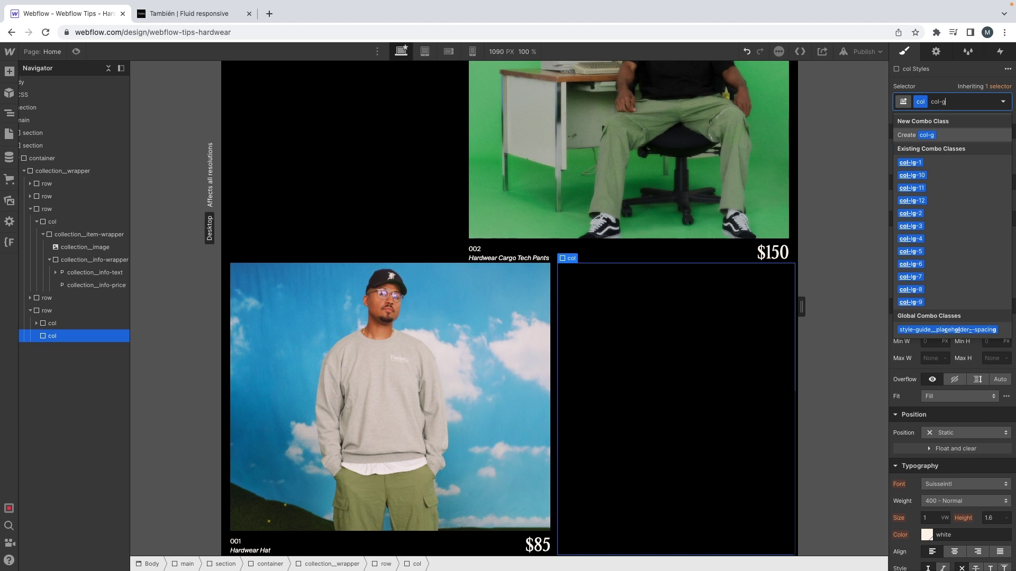
{"action": "type", "text": "g-5"}
{"action": "key", "text": "Return"}
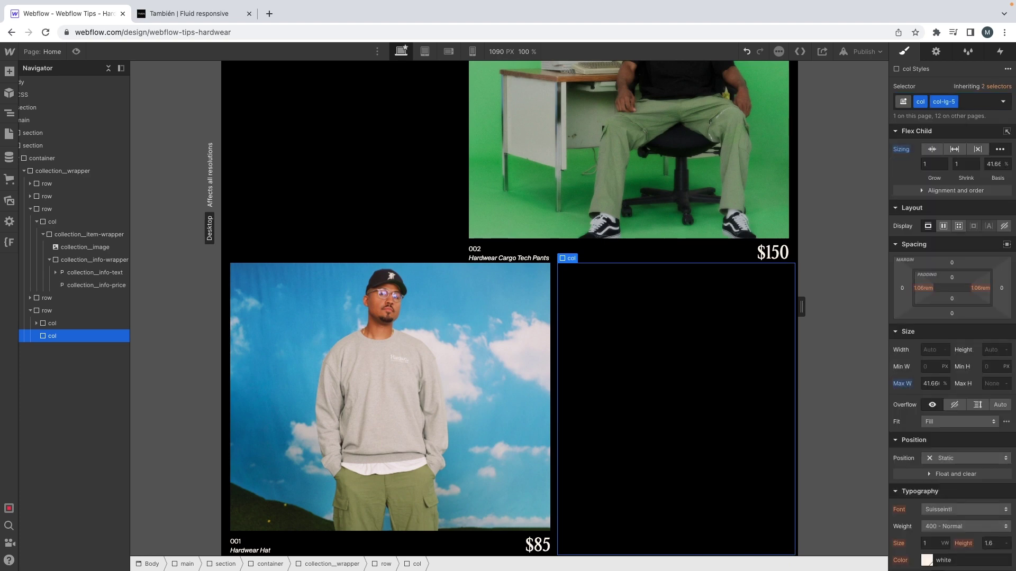
Copy the sweater's collection__item-wrapper into the empty col-lg-5 column beside it
{"action": "left_click", "coordinate": [35, 324]}
{"action": "left_click", "coordinate": [59, 336]}
{"action": "left_click", "coordinate": [43, 336]}
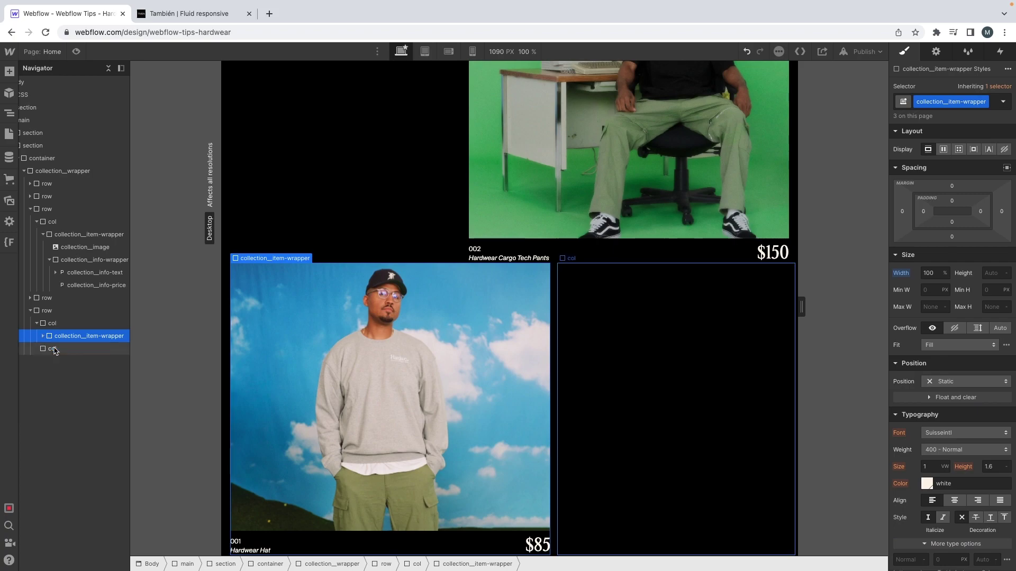
{"action": "left_click", "coordinate": [55, 349]}
{"action": "key", "text": "ctrl+v"}
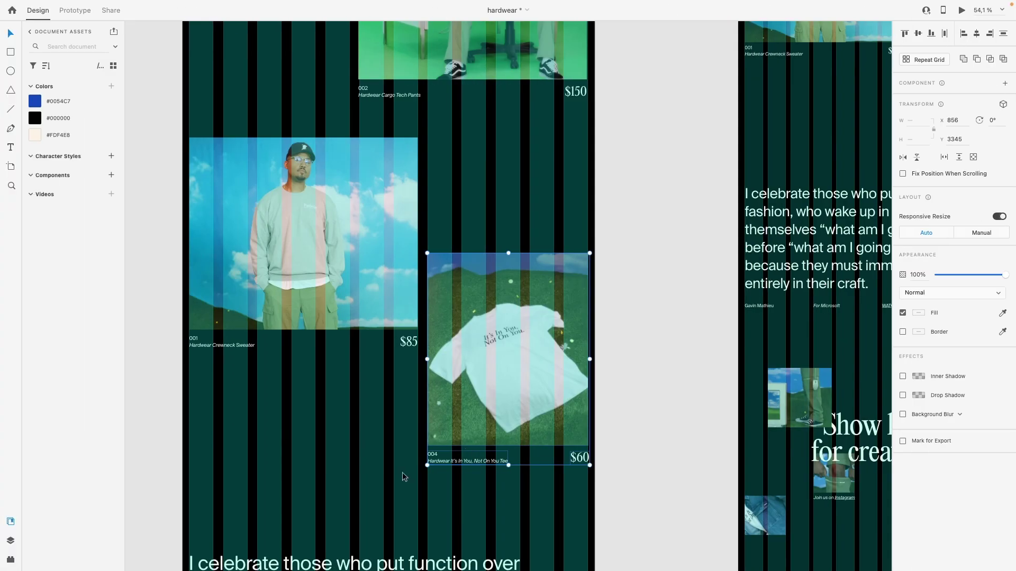
Switch to Adobe XD and try moving the tee item level with the sweater item to compare the two-product row
{"action": "left_click_drag", "start_coordinate": [402, 476], "coordinate": [599, 414]}
{"action": "scroll", "coordinate": [509, 409], "scroll_direction": "up", "scroll_amount": 1}
{"action": "scroll", "coordinate": [509, 409], "scroll_direction": "right", "scroll_amount": 1}
{"action": "scroll", "coordinate": [506, 406], "scroll_direction": "up", "scroll_amount": 1}
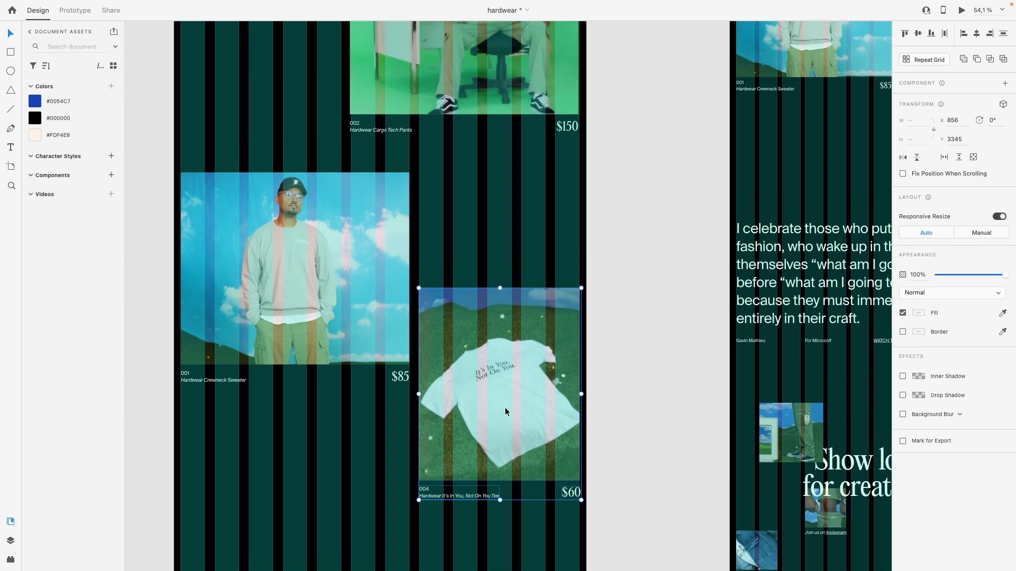
{"action": "left_click_drag", "start_coordinate": [504, 407], "coordinate": [498, 296]}
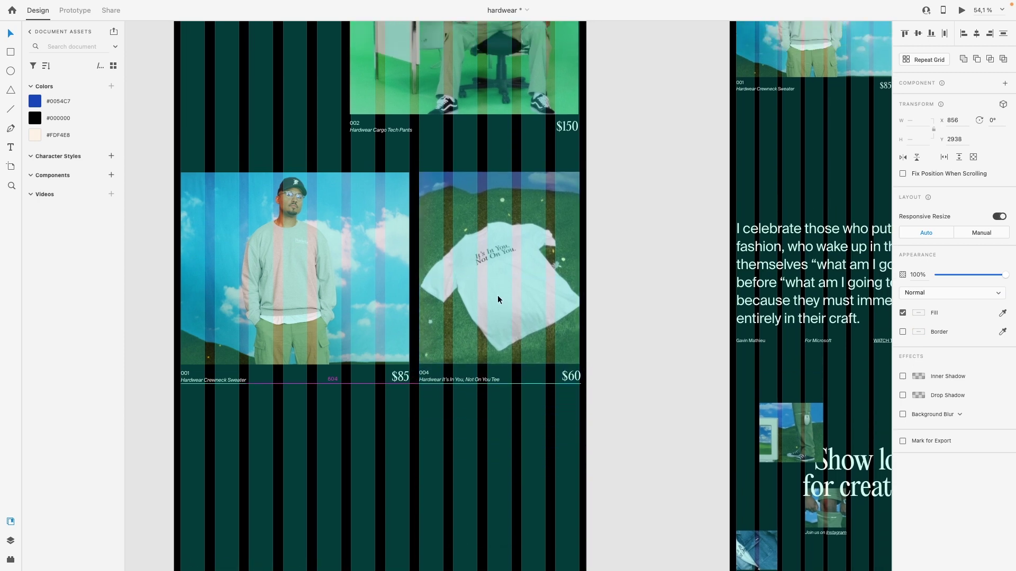
{"action": "scroll", "coordinate": [496, 295], "scroll_direction": "left", "scroll_amount": 2}
{"action": "scroll", "coordinate": [473, 297], "scroll_direction": "up", "scroll_amount": 3}
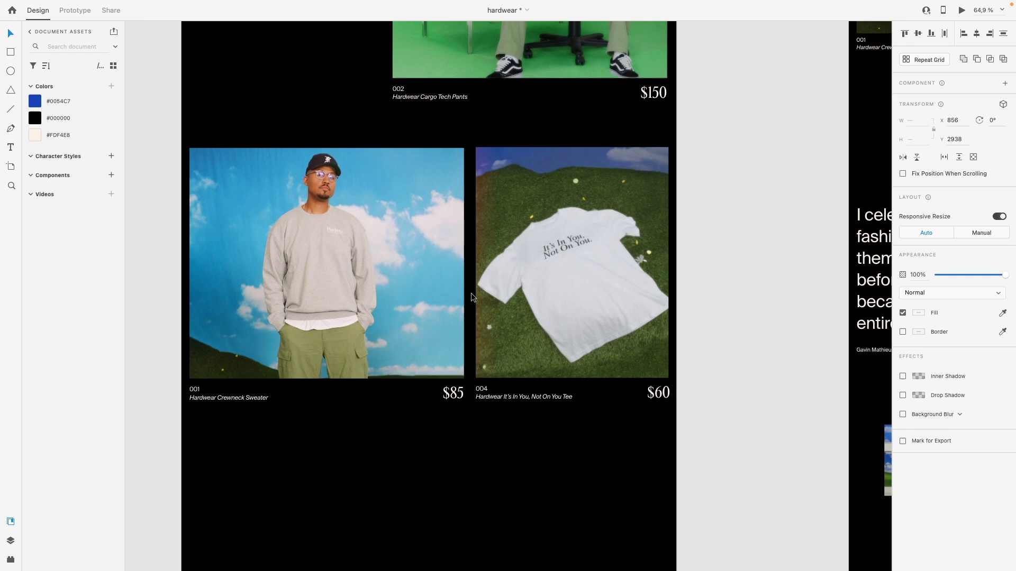
{"action": "scroll", "coordinate": [397, 228], "scroll_direction": "left", "scroll_amount": 2}
{"action": "scroll", "coordinate": [402, 230], "scroll_direction": "down", "scroll_amount": 4}
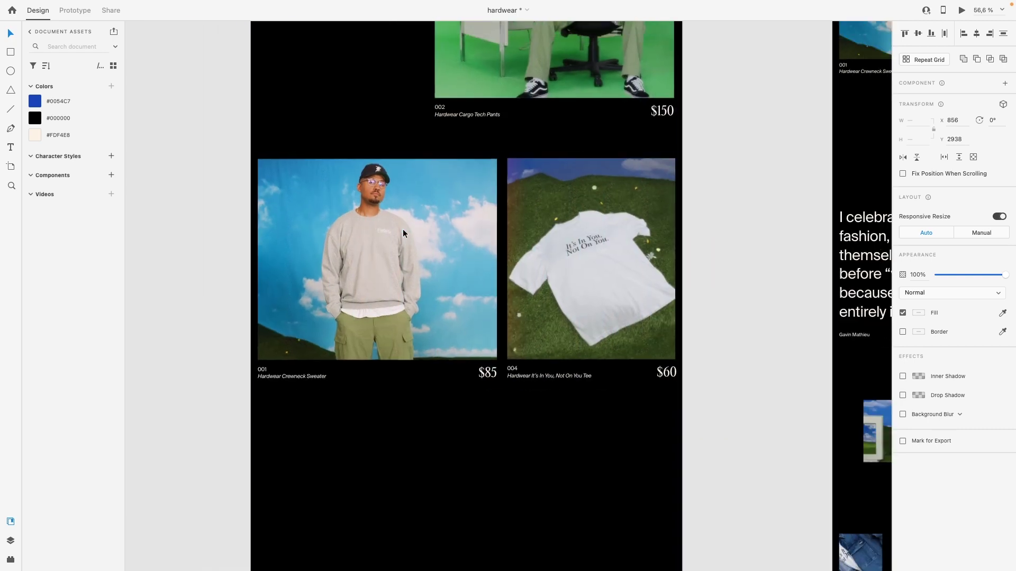
{"action": "key", "text": "super+z"}
{"action": "key", "text": "ctrl+Right"}
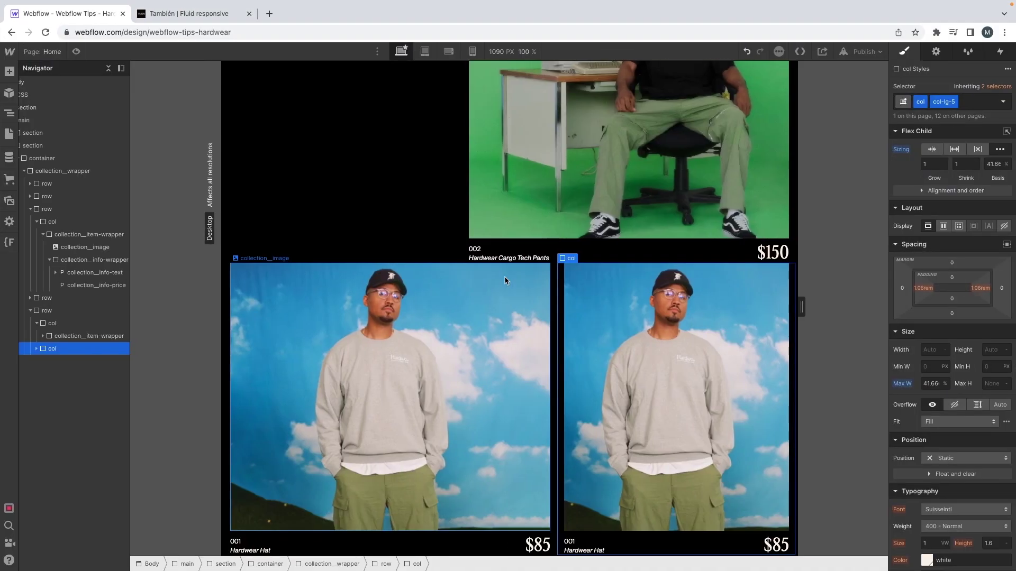
Replace the image in the row's second column with the white tee photo, Capture d'écran 2022-08-09 à 16.08.42.jpg
{"action": "left_click", "coordinate": [609, 275]}
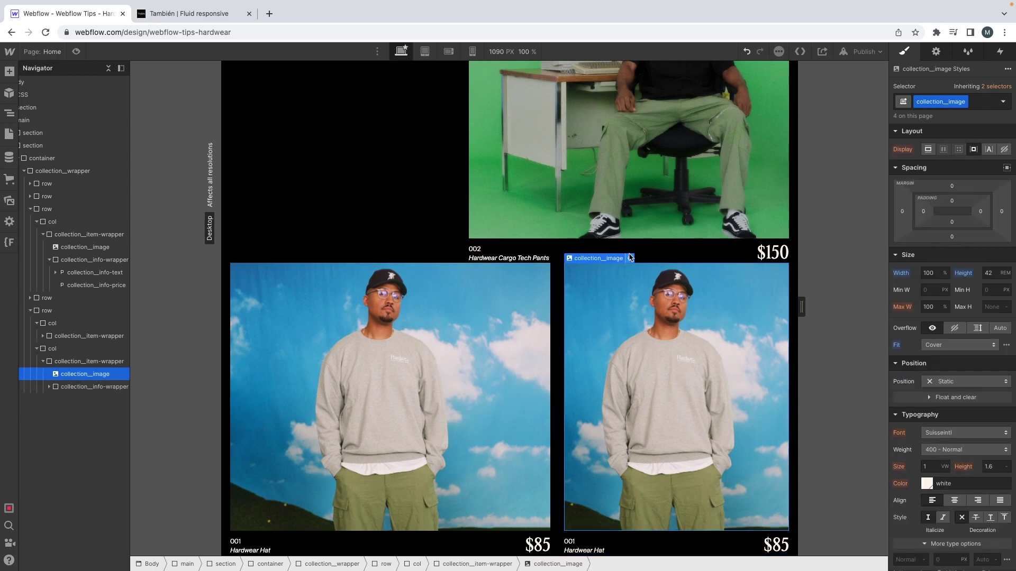
{"action": "left_click", "coordinate": [629, 258]}
{"action": "left_click", "coordinate": [624, 132]}
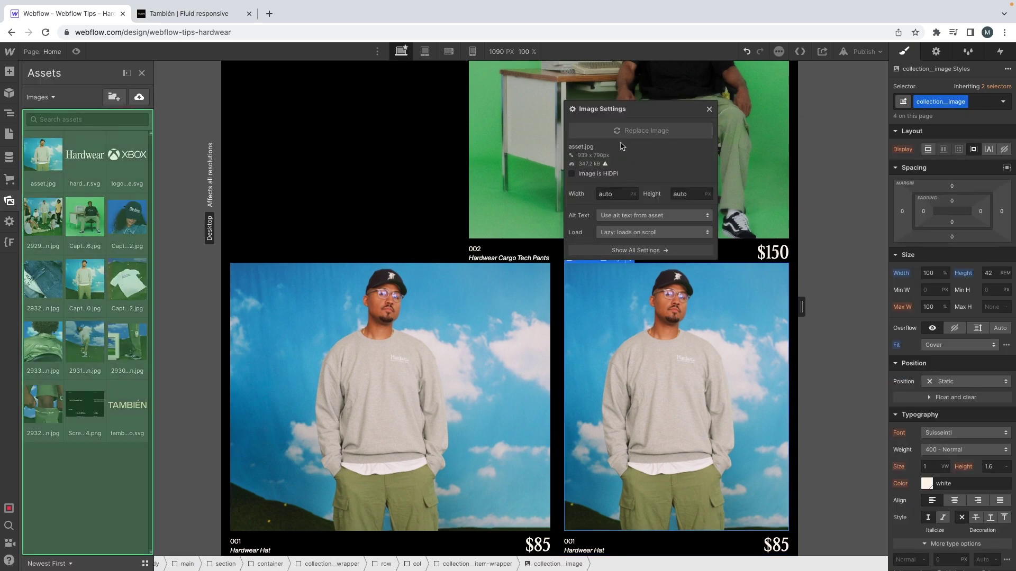
{"action": "key", "text": "ctrl+Left"}
{"action": "key", "text": "ctrl+Right"}
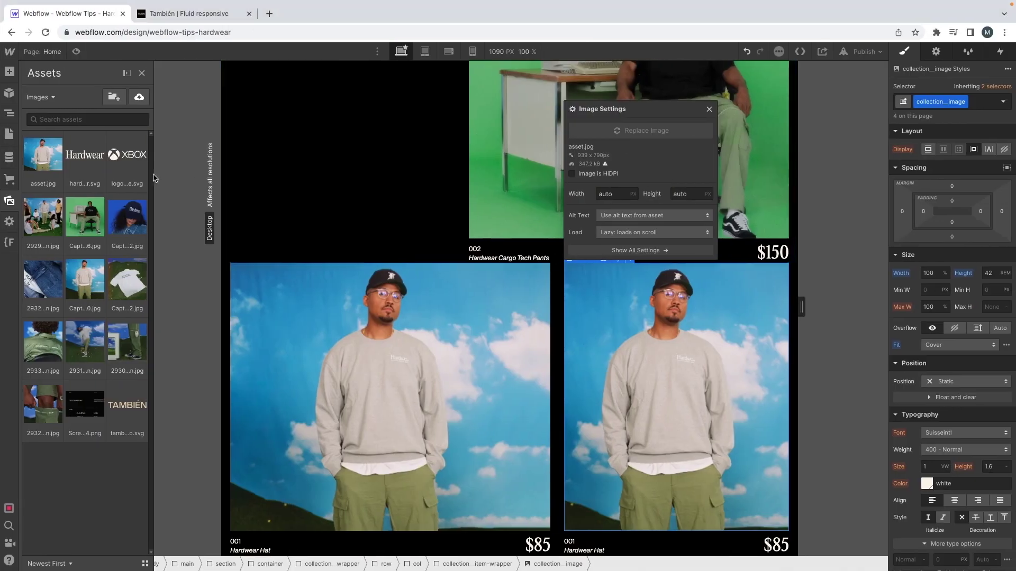
{"action": "left_click", "coordinate": [143, 290]}
Look up the tee's price in the Adobe XD mockup and set the second column's price to $60 in Webflow
{"action": "key", "text": "ctrl+Left"}
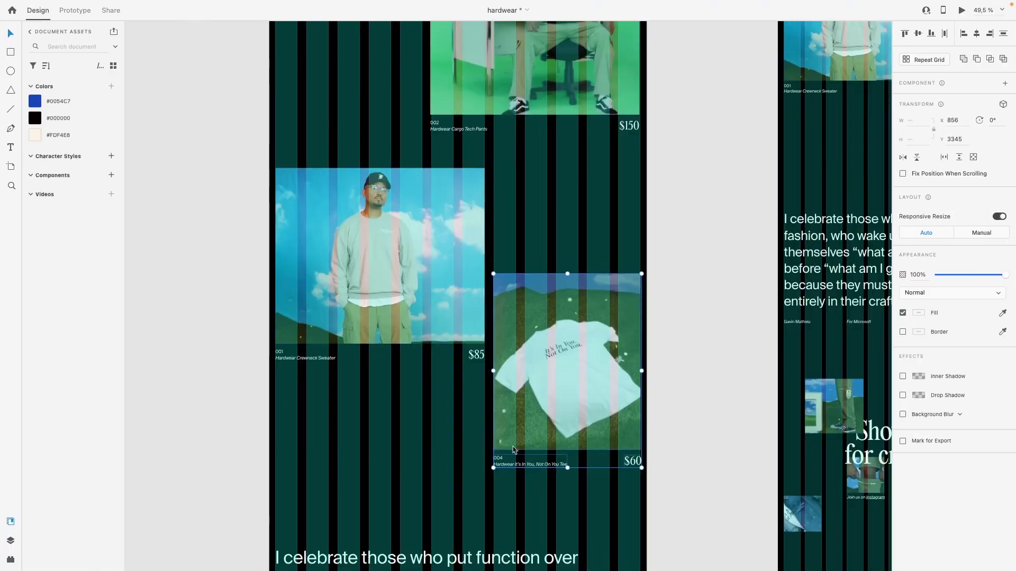
{"action": "double_click", "coordinate": [517, 460]}
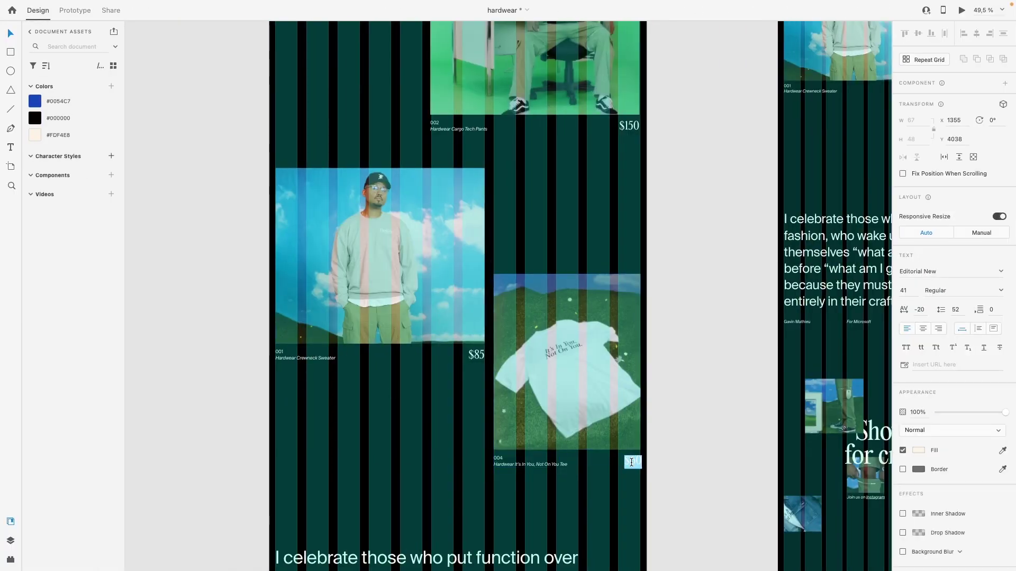
{"action": "key", "text": "ctrl+Right"}
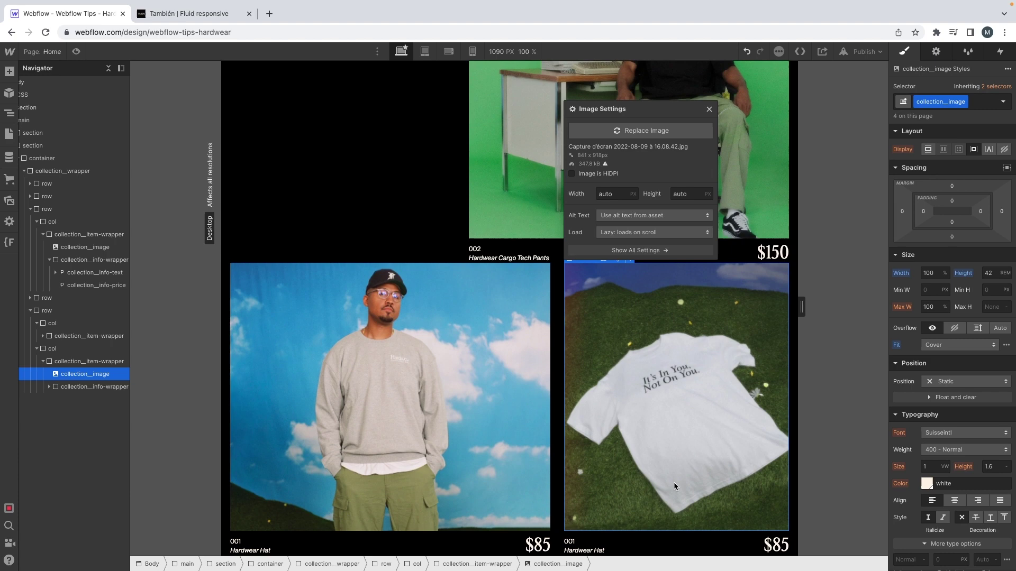
{"action": "left_click", "coordinate": [770, 546]}
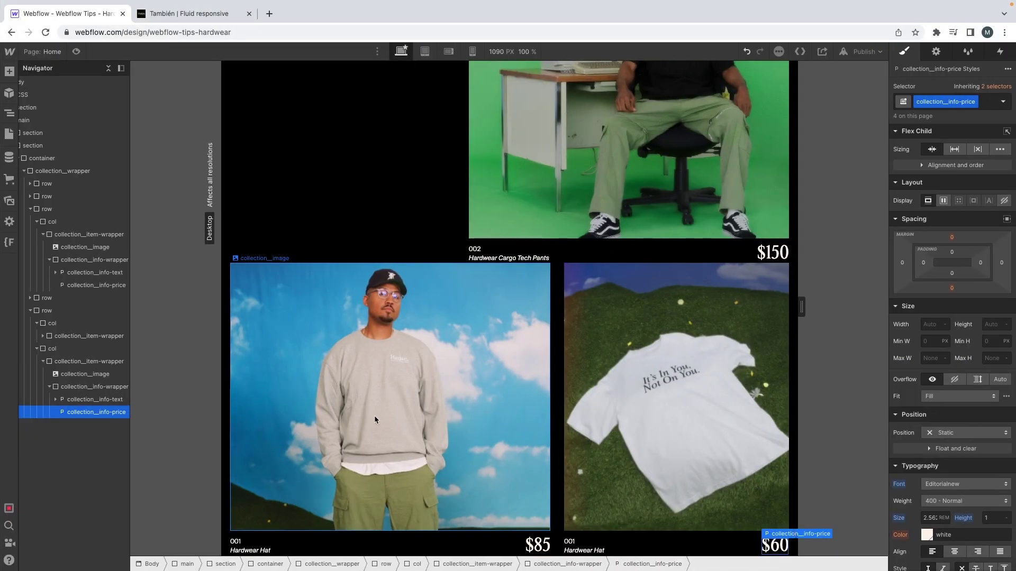
Review the collection's product rows and widen the canvas to 1434 px to examine the layout
{"action": "scroll", "coordinate": [374, 415], "scroll_direction": "up", "scroll_amount": 2}
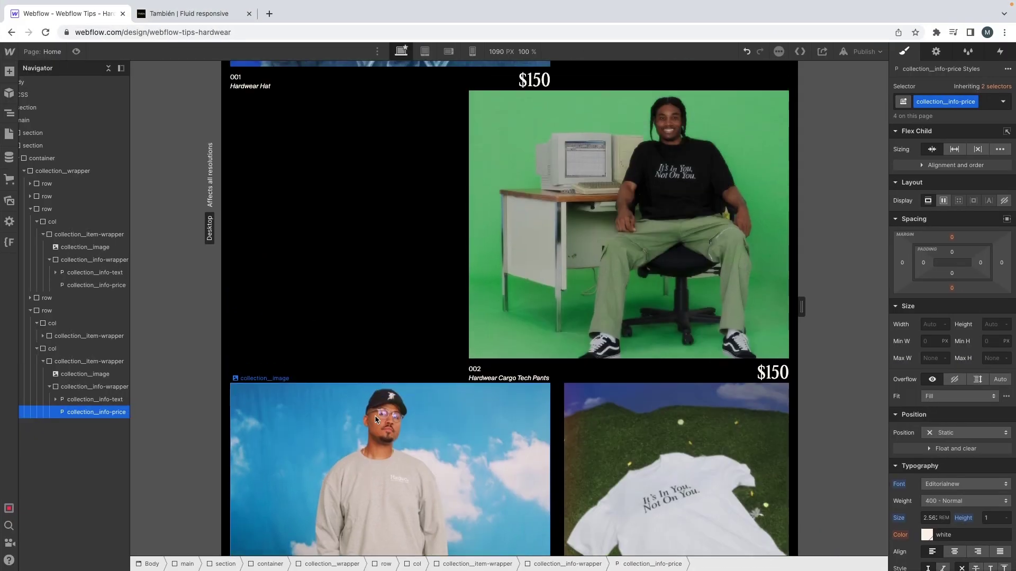
{"action": "scroll", "coordinate": [374, 414], "scroll_direction": "up", "scroll_amount": 3}
{"action": "scroll", "coordinate": [374, 415], "scroll_direction": "down", "scroll_amount": 2}
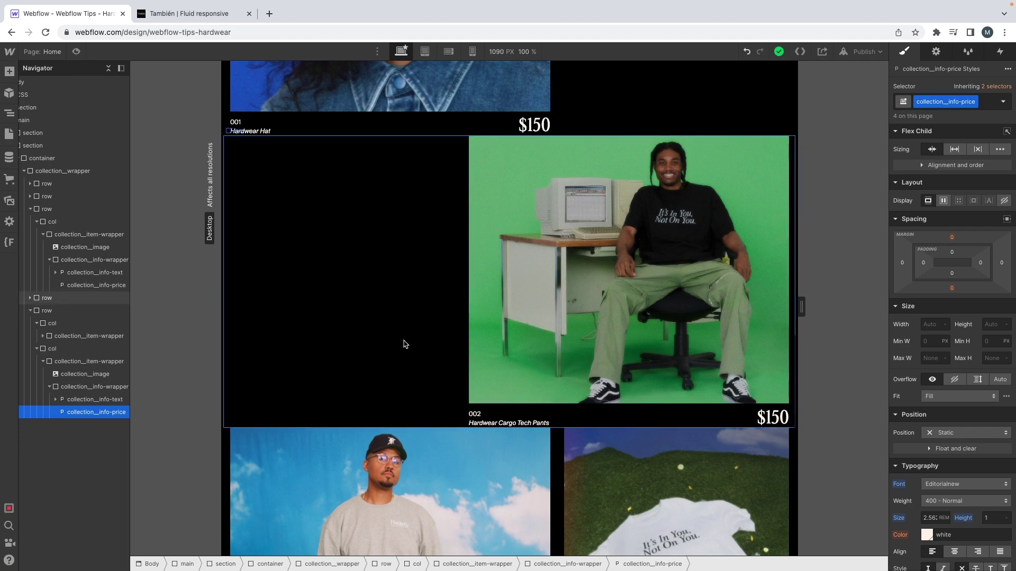
{"action": "scroll", "coordinate": [397, 345], "scroll_direction": "down", "scroll_amount": 5}
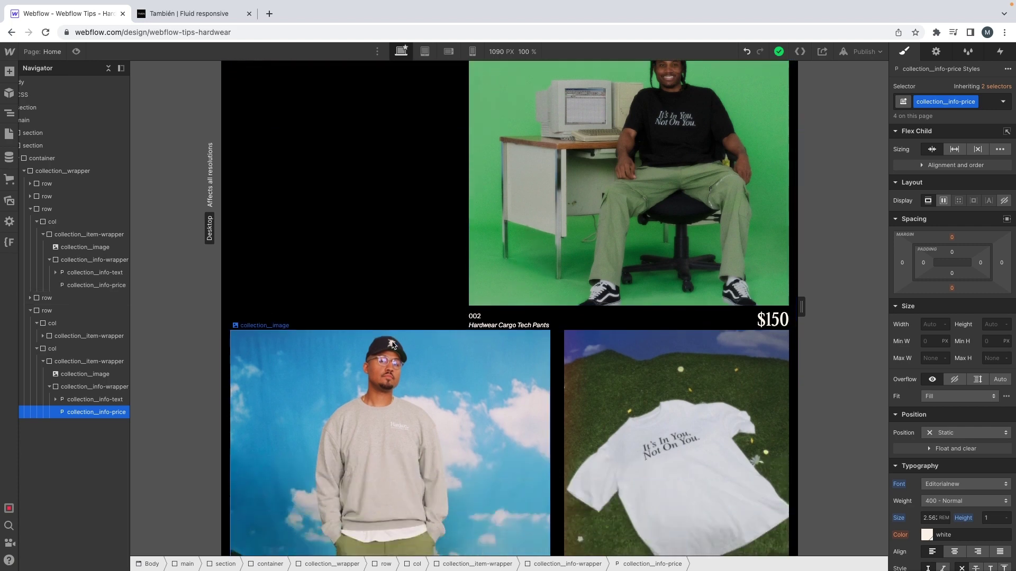
{"action": "scroll", "coordinate": [394, 347], "scroll_direction": "up", "scroll_amount": 15}
{"action": "scroll", "coordinate": [394, 346], "scroll_direction": "down", "scroll_amount": 10}
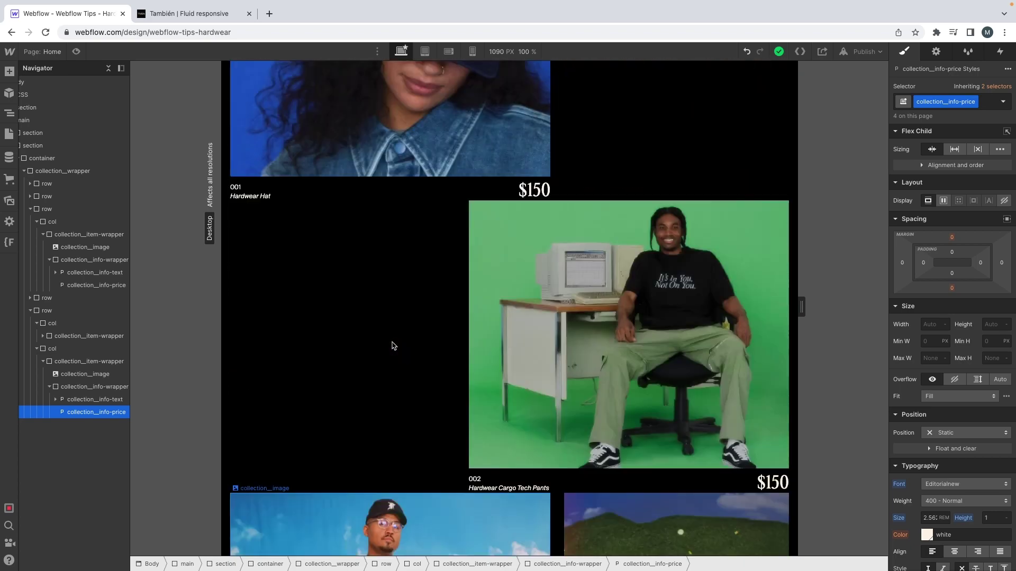
{"action": "left_click_drag", "start_coordinate": [221, 180], "coordinate": [79, 189]}
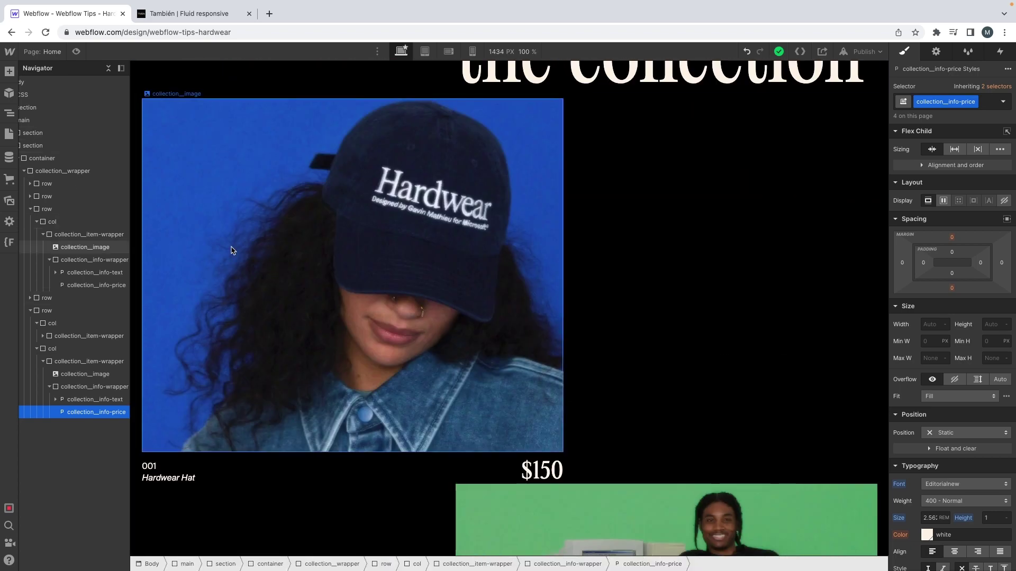
{"action": "scroll", "coordinate": [250, 240], "scroll_direction": "down", "scroll_amount": 12}
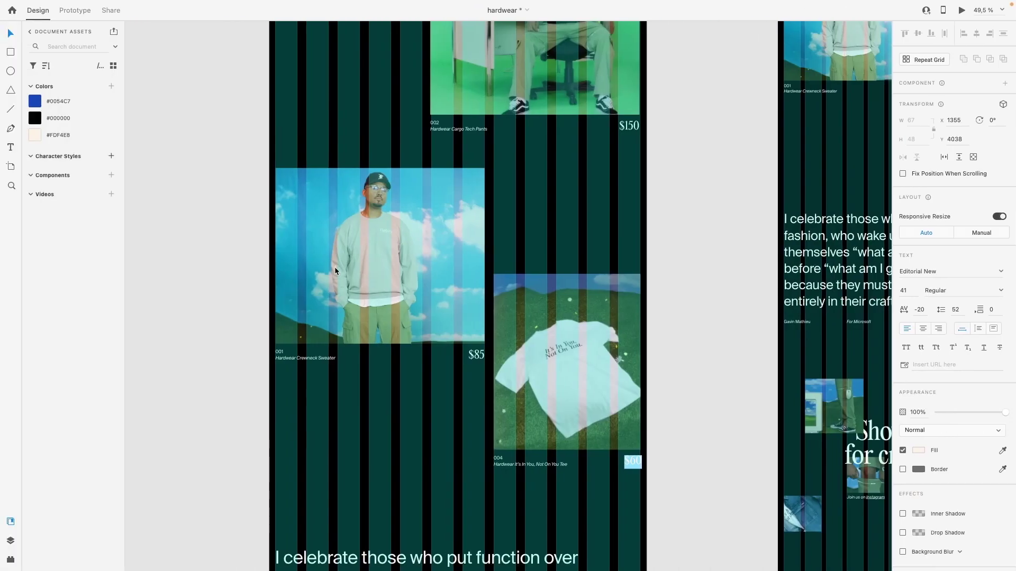
Measure the spacing above and below the quote block in the Adobe XD mockup
{"action": "key", "text": "Escape"}
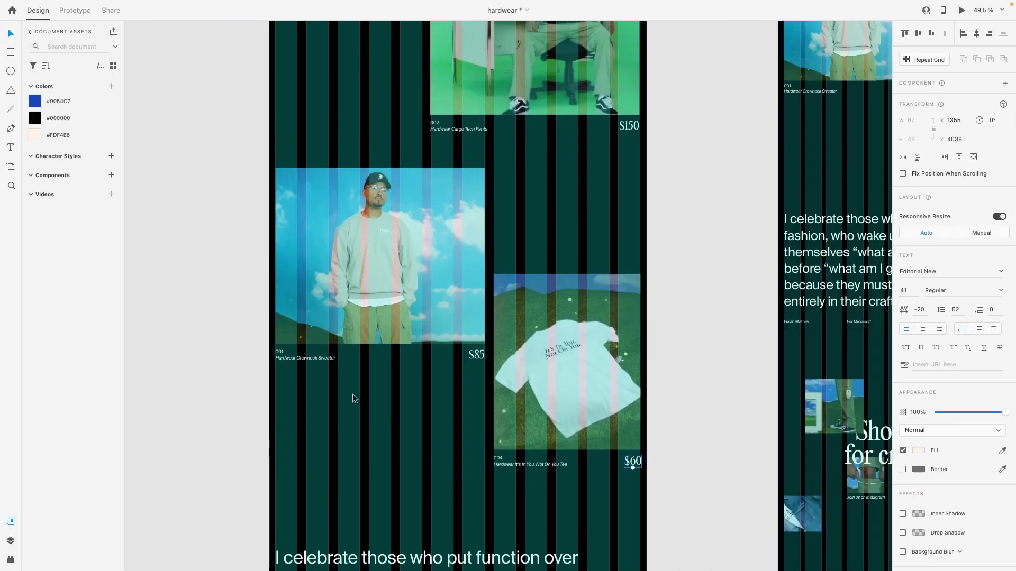
{"action": "scroll", "coordinate": [353, 398], "scroll_direction": "down", "scroll_amount": 3}
{"action": "scroll", "coordinate": [354, 398], "scroll_direction": "down", "scroll_amount": 5}
{"action": "left_click", "coordinate": [364, 396]}
{"action": "scroll", "coordinate": [408, 384], "scroll_direction": "up", "scroll_amount": 5}
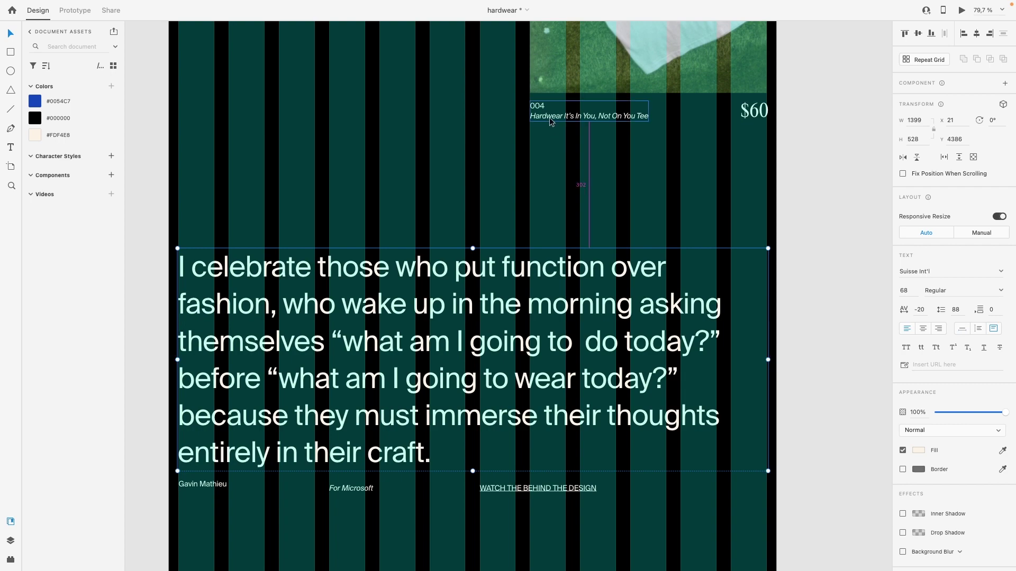
{"action": "scroll", "coordinate": [550, 122], "scroll_direction": "down", "scroll_amount": 7}
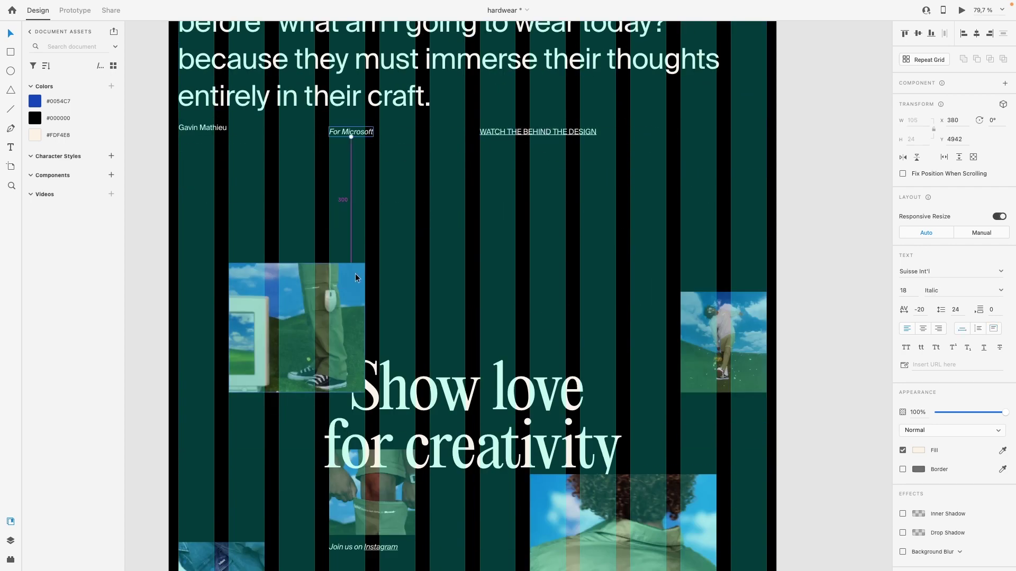
{"action": "scroll", "coordinate": [356, 273], "scroll_direction": "up", "scroll_amount": 3}
{"action": "scroll", "coordinate": [365, 272], "scroll_direction": "down", "scroll_amount": 5}
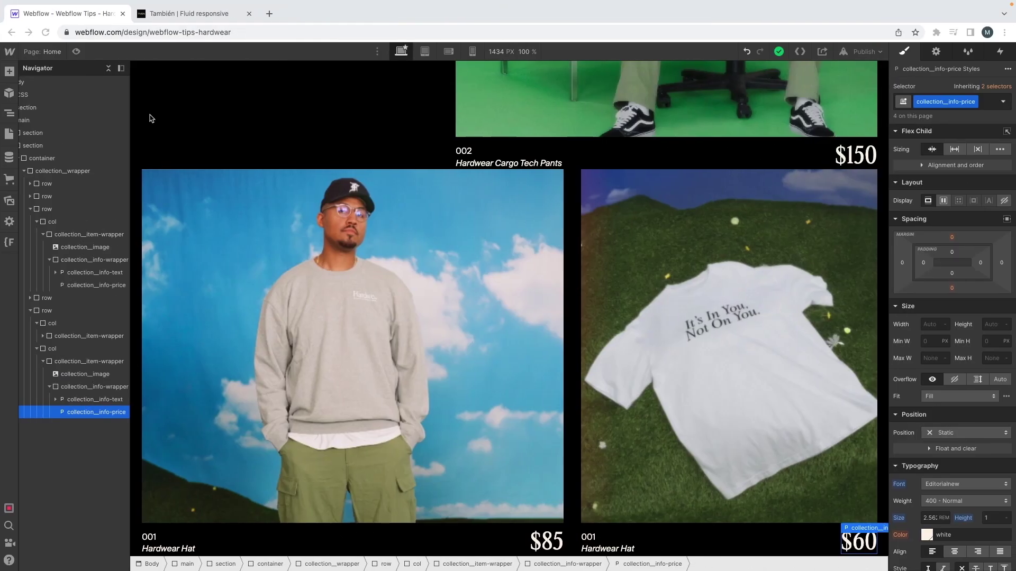
Switch to Webflow, add a div block at the end of main and give it the class section
{"action": "left_click", "coordinate": [32, 146]}
{"action": "left_click", "coordinate": [30, 147]}
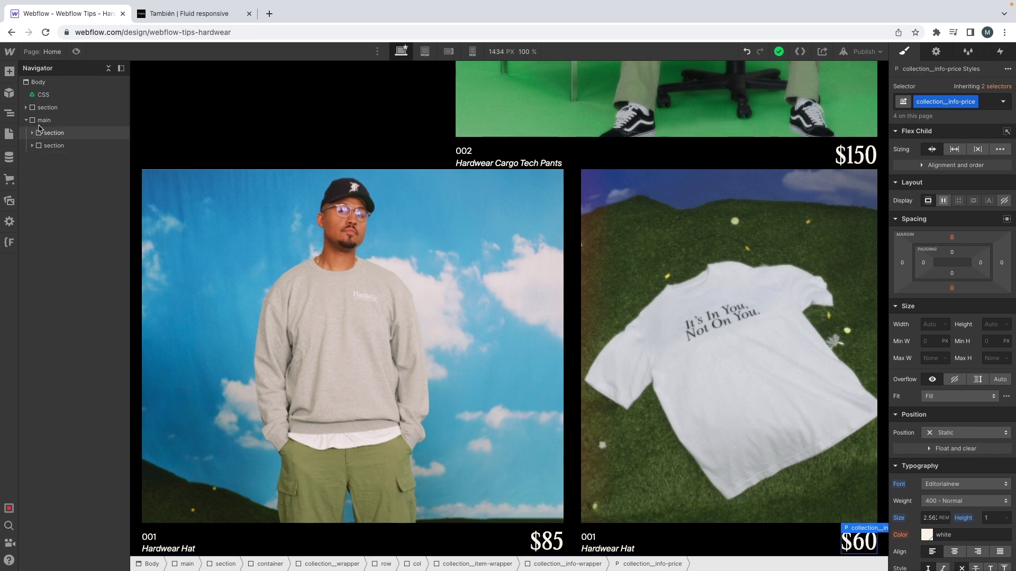
{"action": "left_click", "coordinate": [43, 120]}
{"action": "key", "text": "super+e"}
{"action": "type", "text": "di"}
{"action": "key", "text": "Return"}
{"action": "key", "text": "super+Return"}
{"action": "type", "text": "section"}
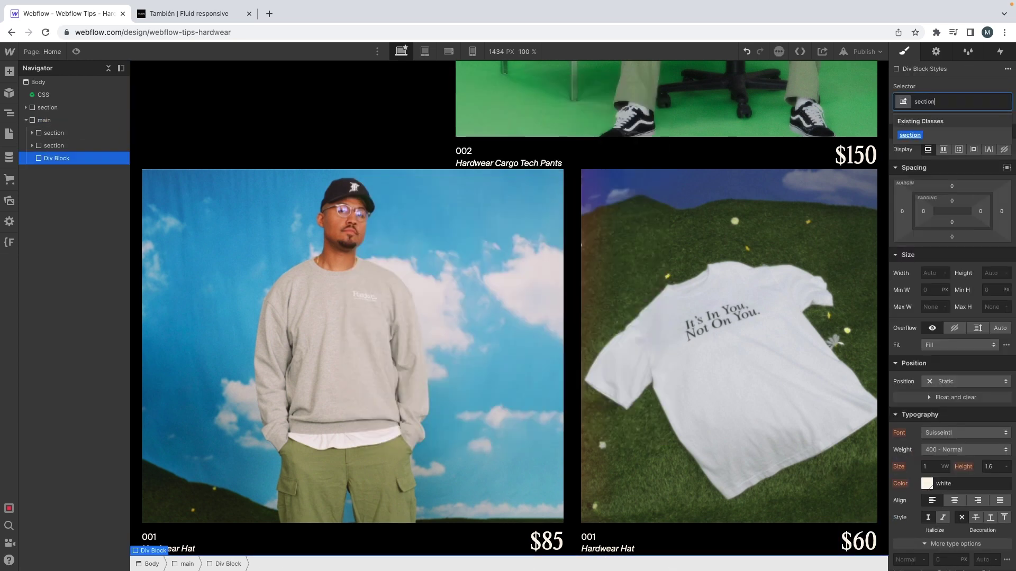
{"action": "key", "text": "Return"}
{"action": "key", "text": "Escape"}
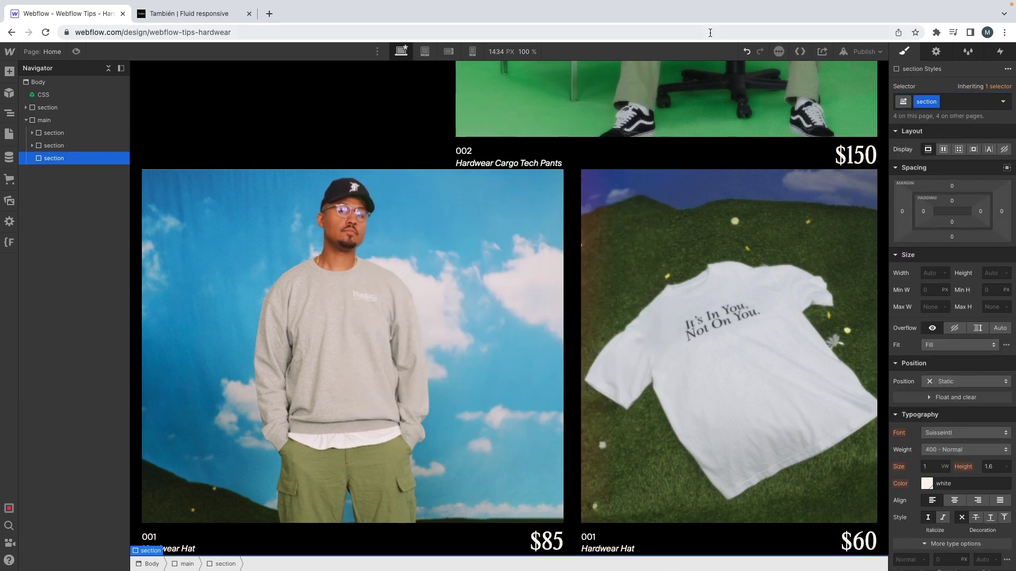
Set the new section's HTML tag to Section
{"action": "left_click", "coordinate": [935, 51]}
{"action": "left_click", "coordinate": [953, 103]}
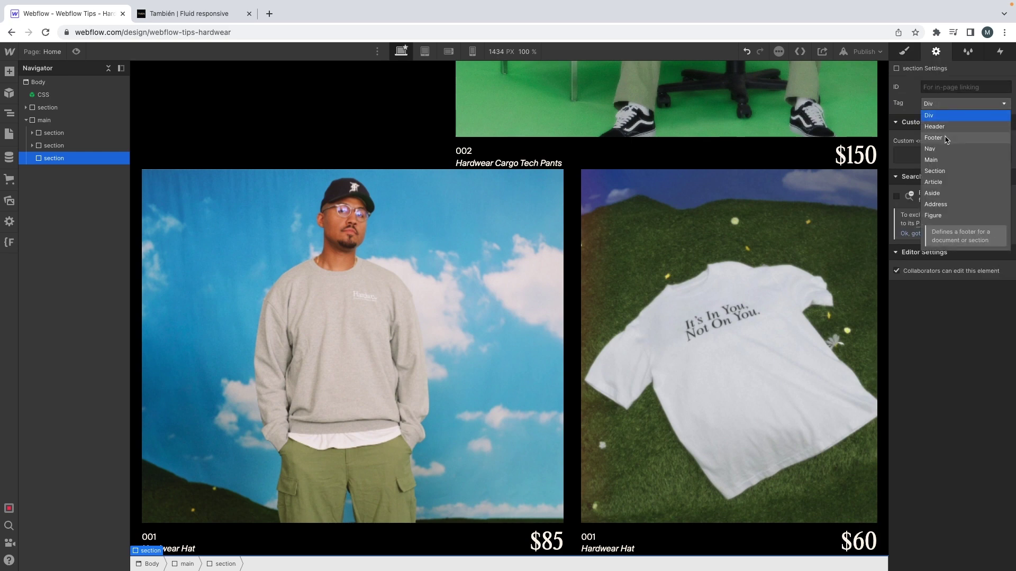
{"action": "left_click", "coordinate": [937, 170]}
Add a div block inside the new section and give it the class container
{"action": "key", "text": "super+e"}
{"action": "type", "text": "div"}
{"action": "key", "text": "Return"}
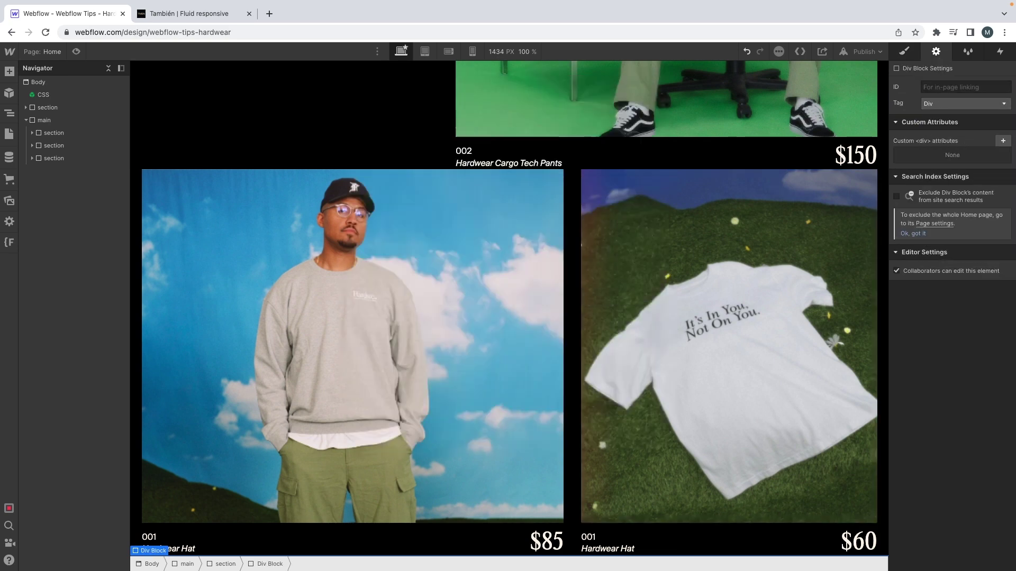
{"action": "key", "text": "super+Return"}
{"action": "type", "text": "container"}
{"action": "key", "text": "Return"}
Add a div block inside the new container and create the class quote__wrapper for it
{"action": "key", "text": "super+e"}
{"action": "type", "text": "div"}
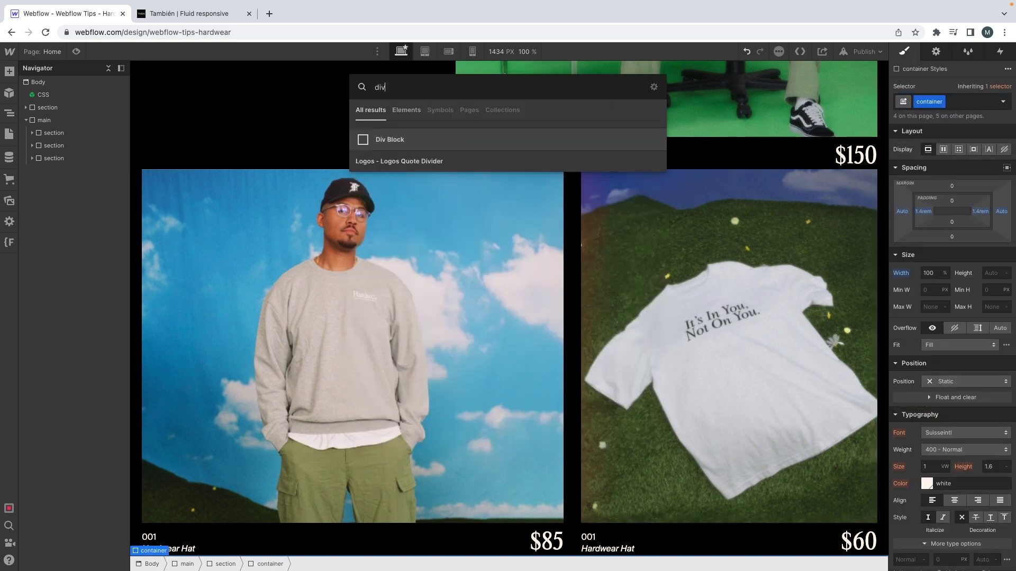
{"action": "key", "text": "Return"}
{"action": "key", "text": "super+Return"}
{"action": "type", "text": "quote__wrapper"}
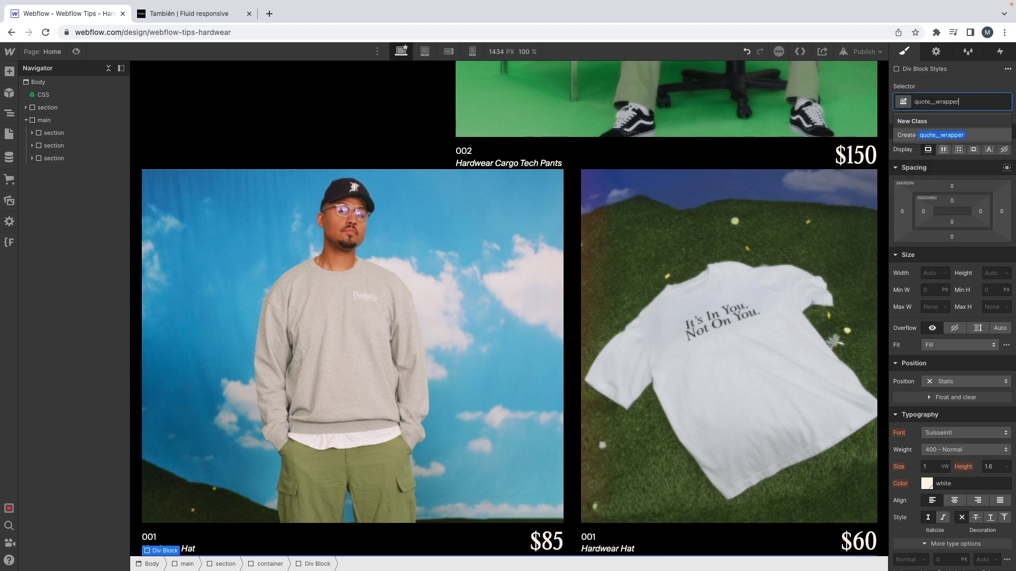
{"action": "key", "text": "Return"}
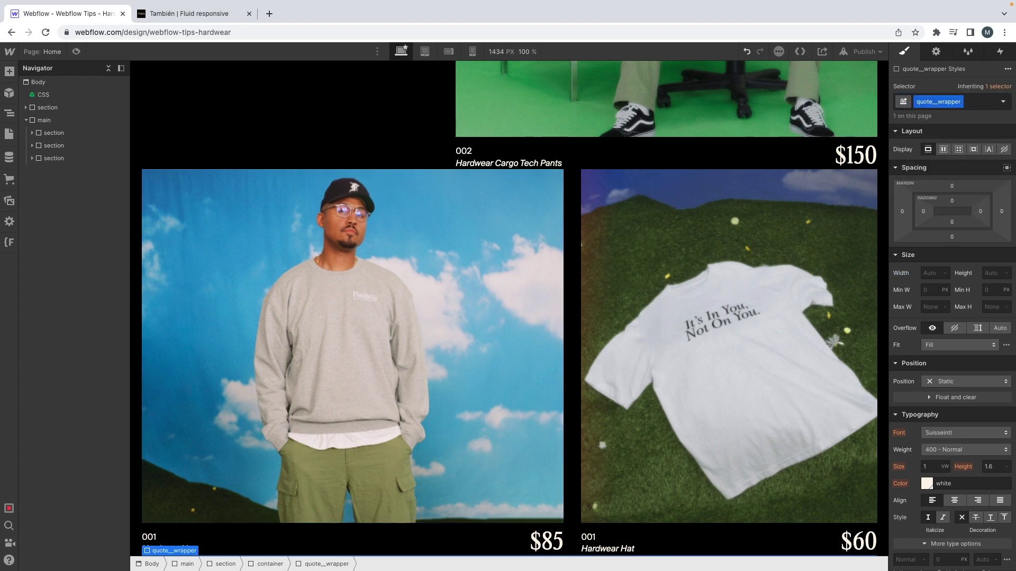
Set the top and bottom padding of quote__wrapper to 18.75rem (300/16rem)
{"action": "left_click", "coordinate": [38, 171]}
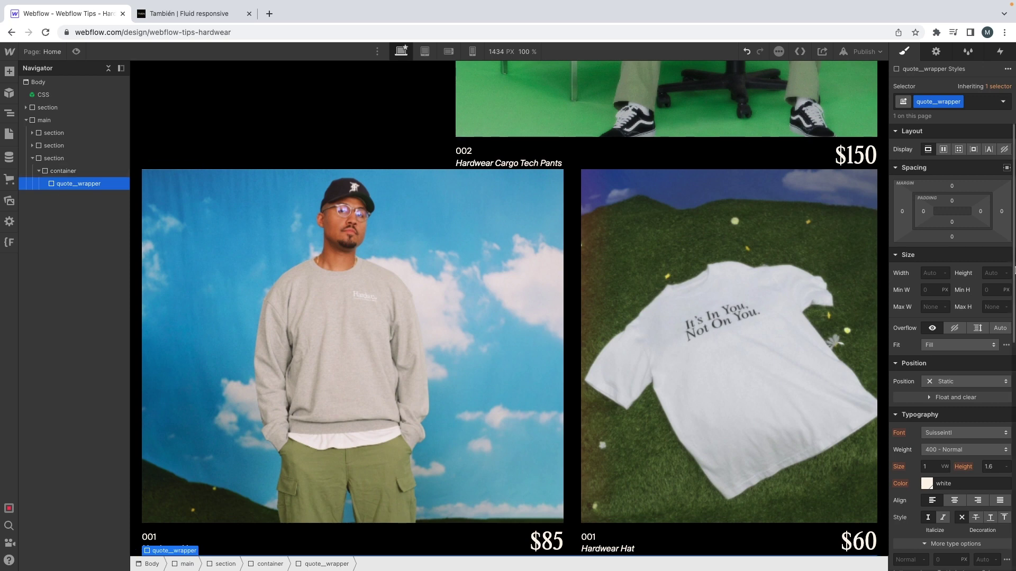
{"action": "left_click", "coordinate": [953, 203]}
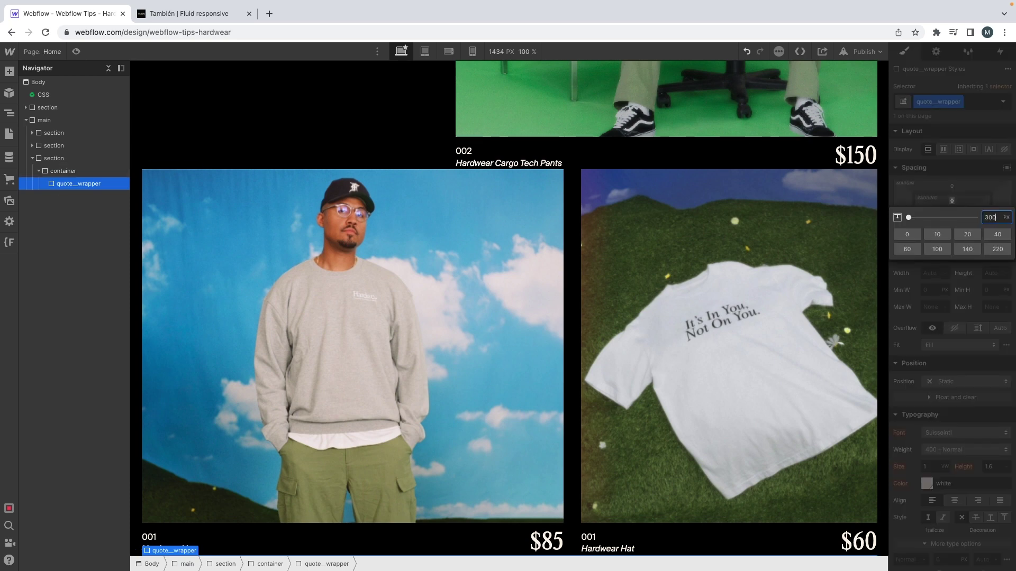
{"action": "type", "text": "300/16rem"}
{"action": "key", "text": "Return"}
{"action": "left_click", "coordinate": [952, 201]}
{"action": "key", "text": "super+c"}
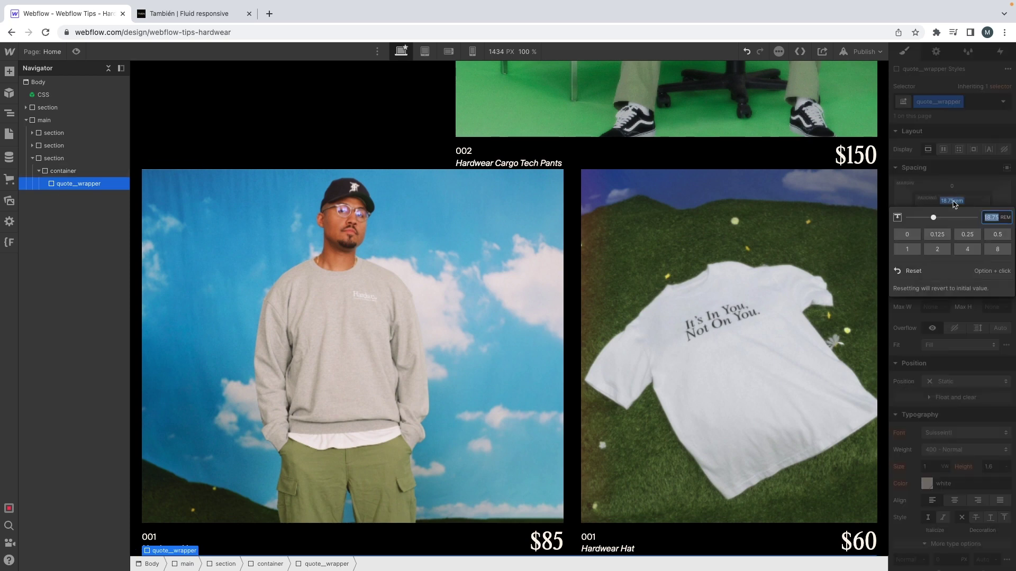
{"action": "left_click", "coordinate": [960, 207]}
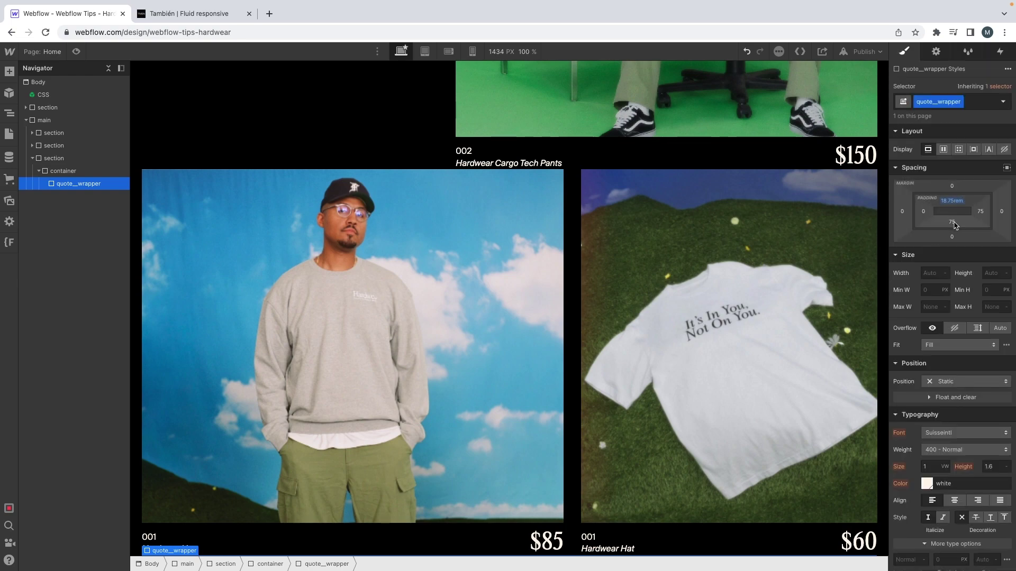
{"action": "left_click", "coordinate": [953, 222]}
{"action": "key", "text": "super+v"}
{"action": "type", "text": "rem"}
{"action": "key", "text": "Return"}
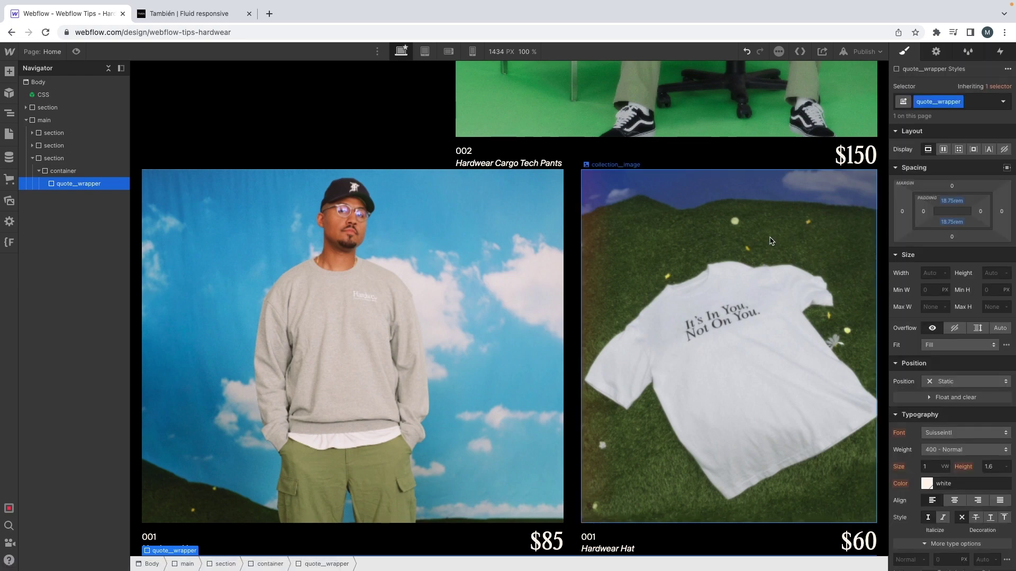
Add a paragraph inside quote__wrapper and create the class quote__text for it
{"action": "scroll", "coordinate": [770, 241], "scroll_direction": "down", "scroll_amount": 3}
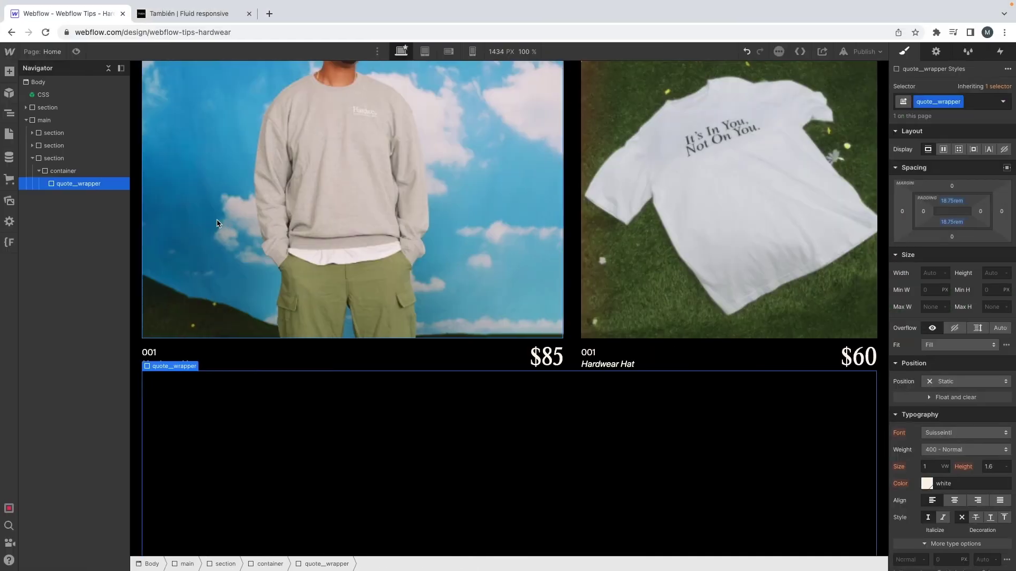
{"action": "key", "text": "super+e"}
{"action": "type", "text": "par"}
{"action": "key", "text": "Return"}
{"action": "key", "text": "super+Return"}
{"action": "type", "text": "q"}
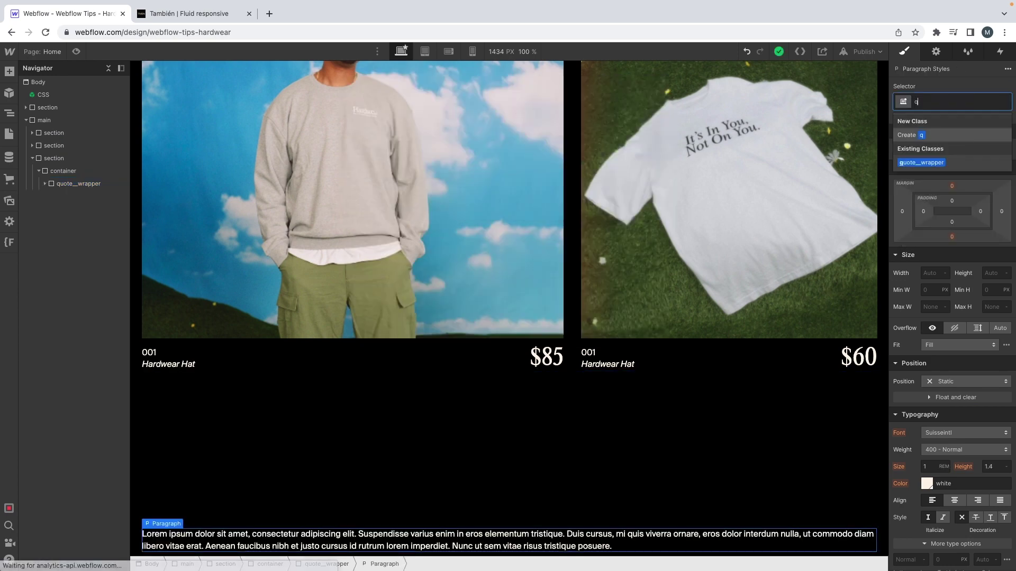
{"action": "type", "text": "uote__text "}
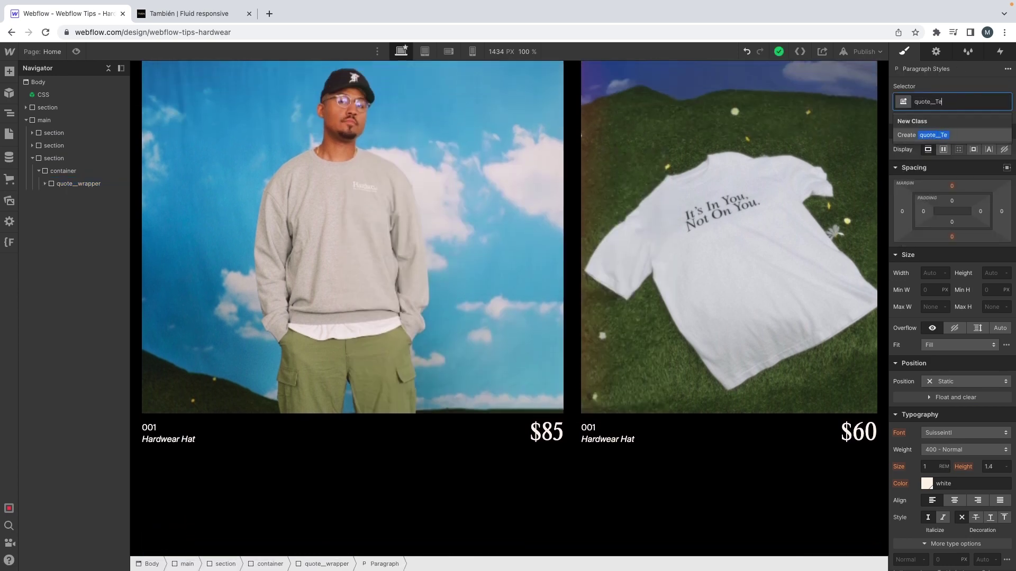
Add the combo class p--large to the quote paragraph
{"action": "type", "text": "p--"}
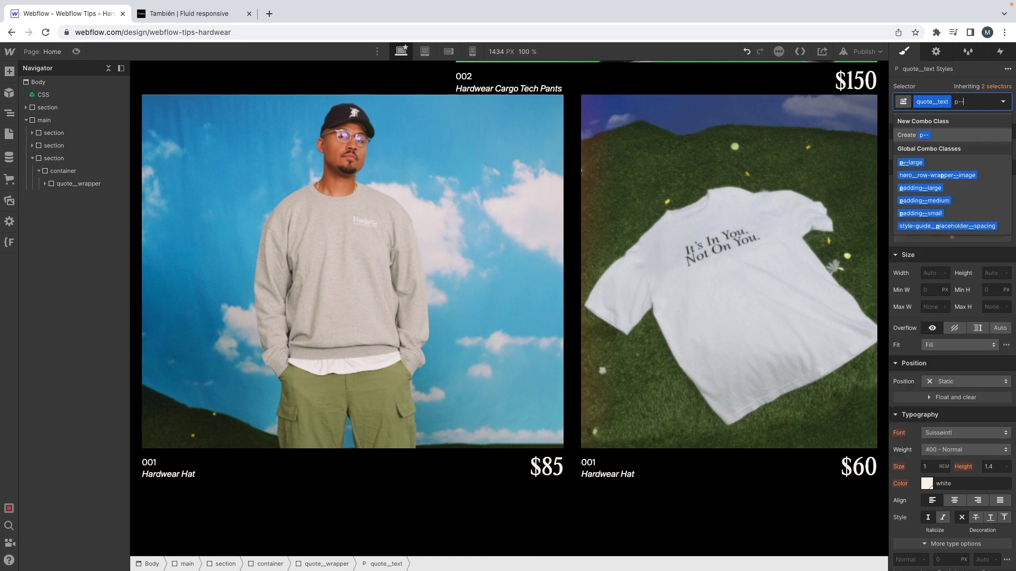
{"action": "key", "text": "Down"}
{"action": "key", "text": "Return"}
{"action": "scroll", "coordinate": [255, 238], "scroll_direction": "down", "scroll_amount": 10}
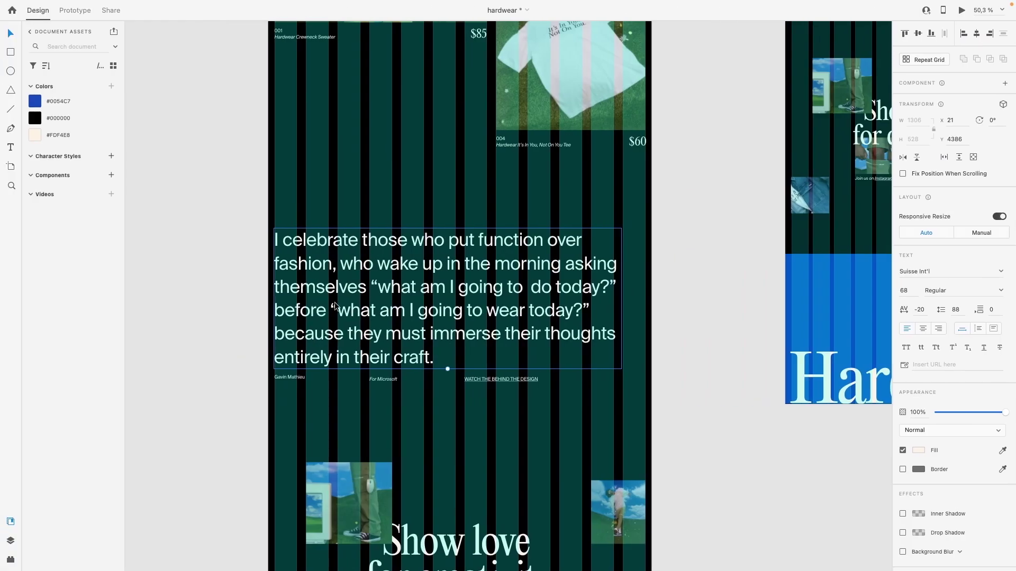
Copy the quote text from the Adobe XD mockup and replace the placeholder text of the Webflow quote paragraph with it
{"action": "double_click", "coordinate": [336, 306]}
{"action": "key", "text": "ctrl+c"}
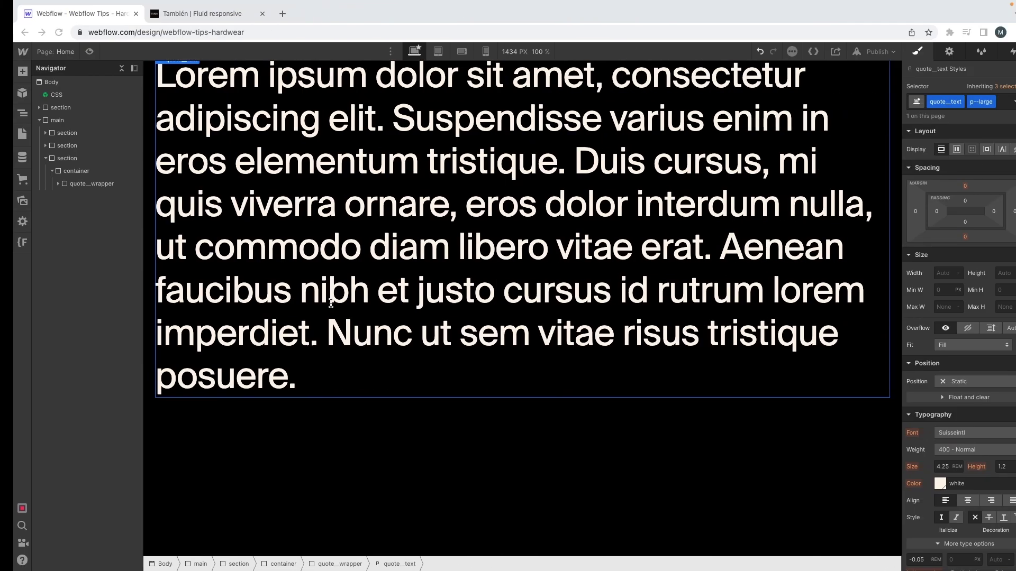
{"action": "key", "text": "ctrl+a"}
{"action": "key", "text": "ctrl+v"}
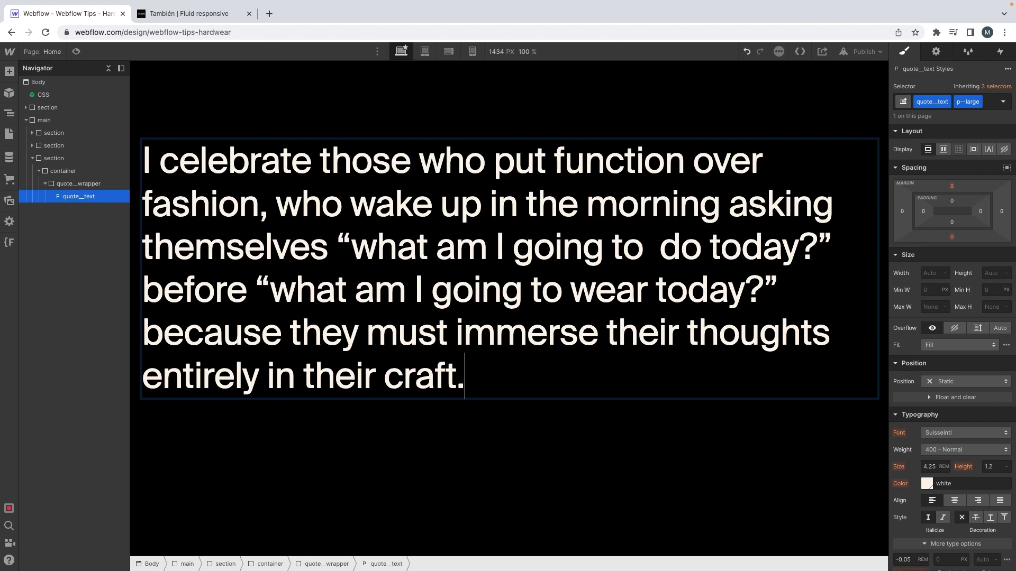
Compare the quote's line breaks with the XD mockup and preview the Webflow page at a width of about 1752 px
{"action": "key", "text": "ctrl+Left"}
{"action": "key", "text": "Escape"}
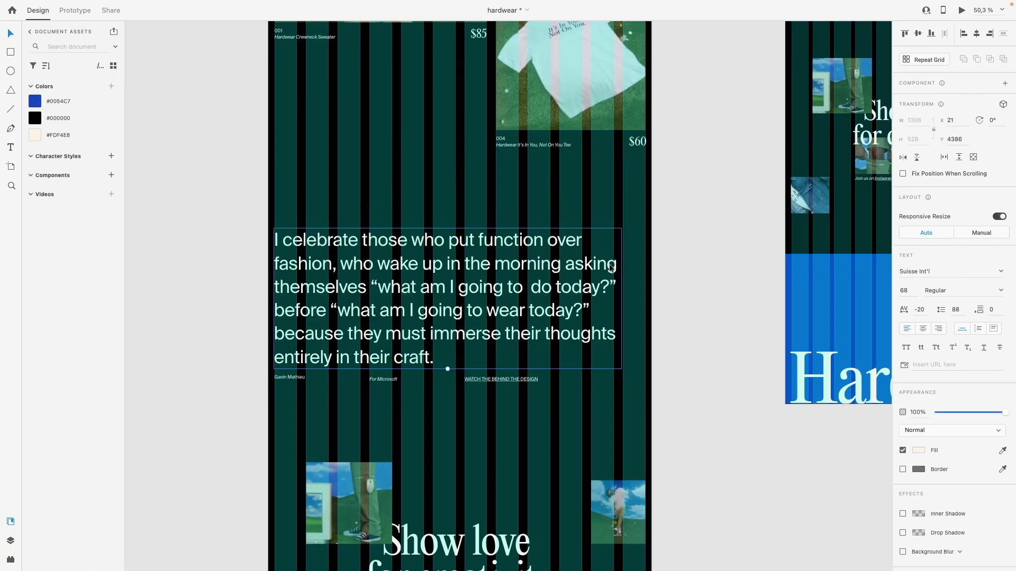
{"action": "key", "text": "ctrl+Right"}
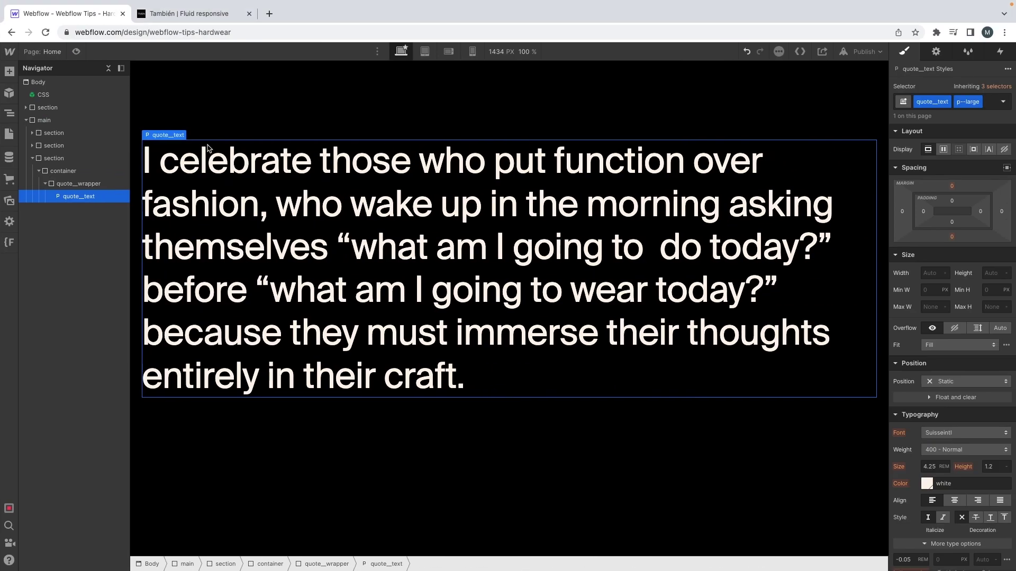
{"action": "left_click", "coordinate": [76, 52]}
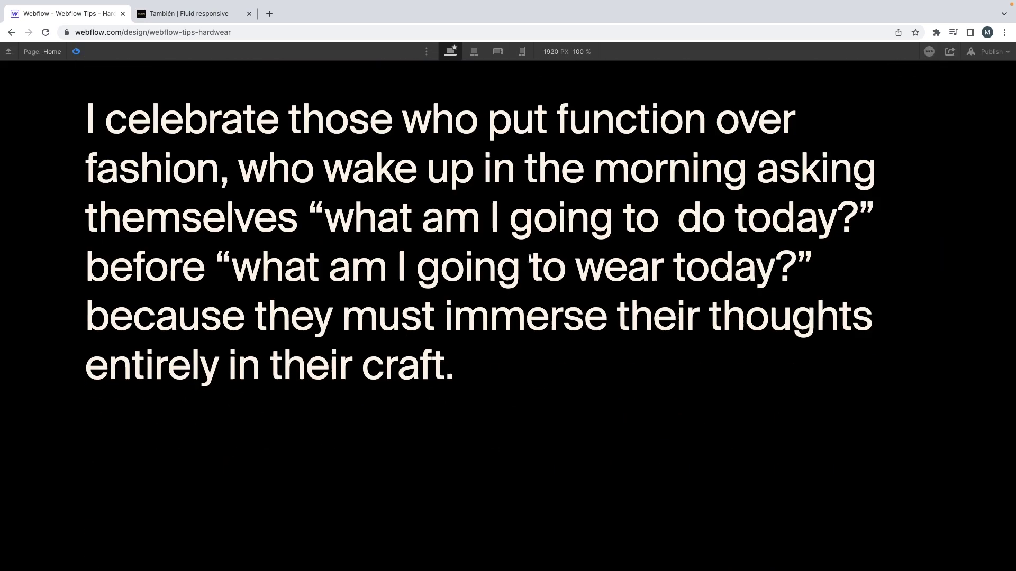
{"action": "left_click_drag", "start_coordinate": [1013, 275], "coordinate": [974, 290]}
{"action": "scroll", "coordinate": [582, 286], "scroll_direction": "down", "scroll_amount": 5}
{"action": "scroll", "coordinate": [512, 282], "scroll_direction": "down", "scroll_amount": 5}
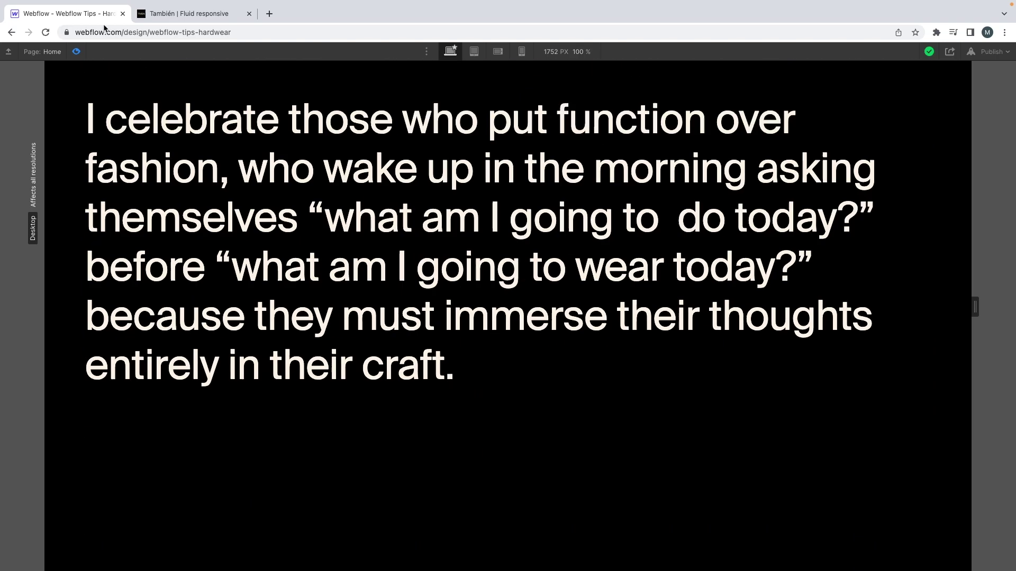
{"action": "left_click", "coordinate": [76, 52]}
Switch to Adobe XD and examine the column layout of the credit line below the quote
{"action": "key", "text": "ctrl+Left"}
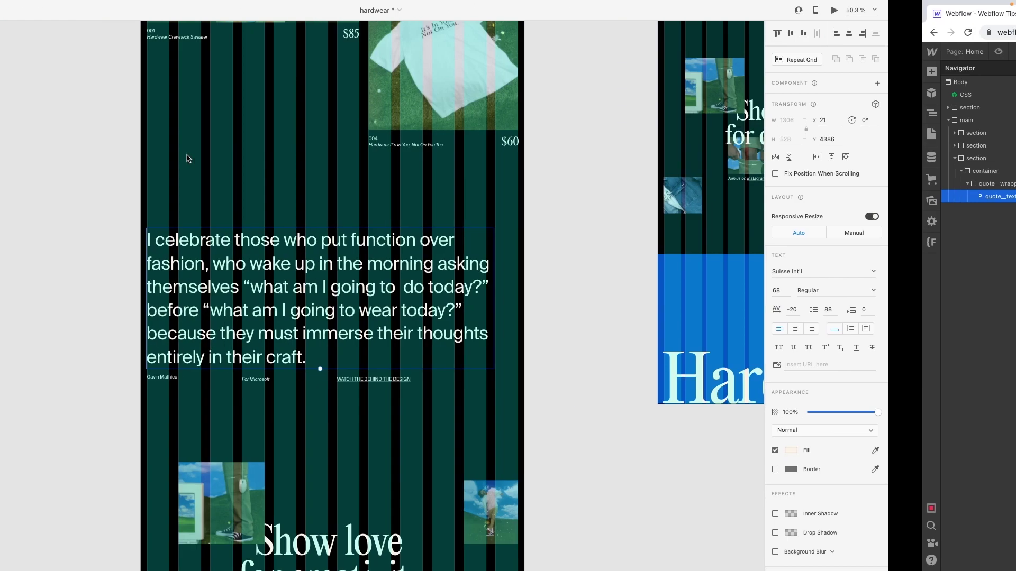
{"action": "scroll", "coordinate": [332, 397], "scroll_direction": "up", "scroll_amount": 5}
{"action": "left_click", "coordinate": [323, 374]}
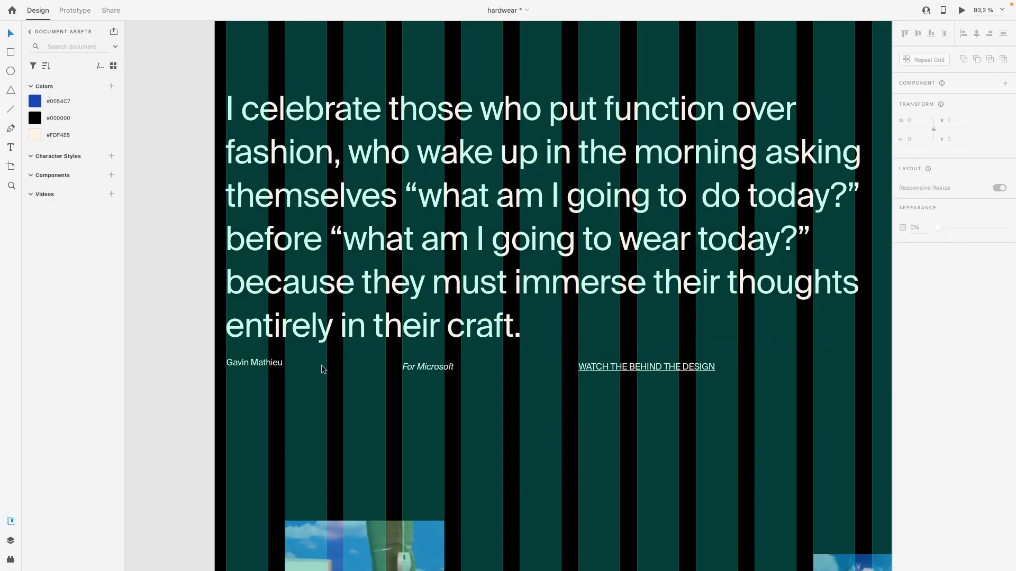
{"action": "left_click_drag", "start_coordinate": [237, 383], "coordinate": [613, 360]}
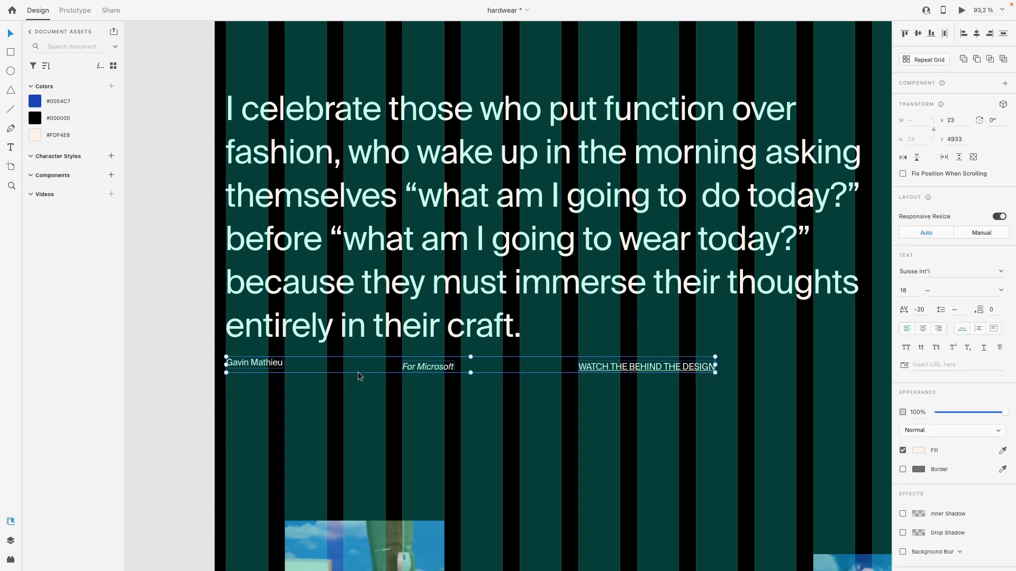
{"action": "left_click", "coordinate": [345, 388]}
{"action": "left_click_drag", "start_coordinate": [225, 381], "coordinate": [400, 391]}
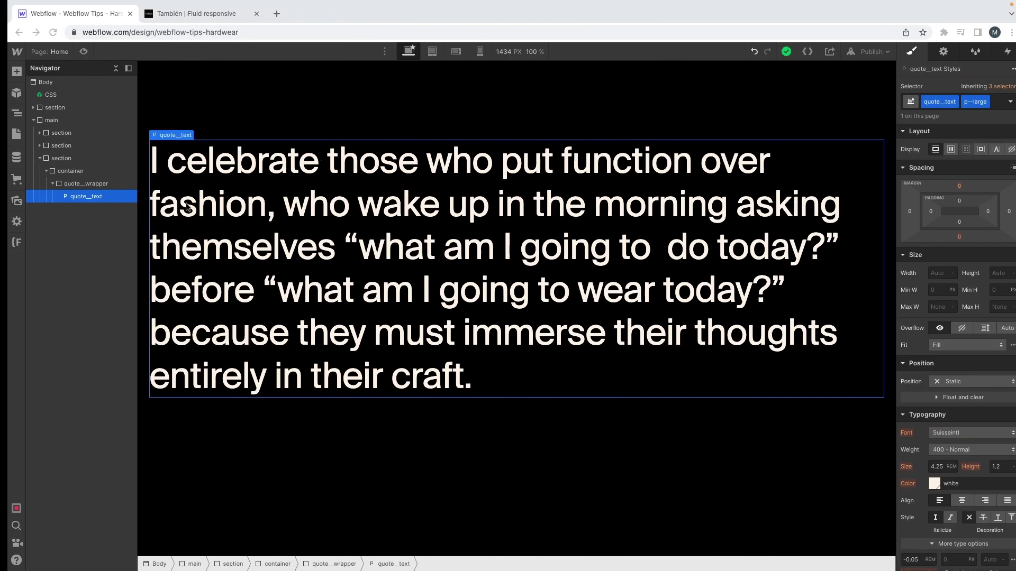
Switch to Webflow, add a div block below the quote paragraph in quote__wrapper and give it the class row
{"action": "left_click", "coordinate": [62, 183]}
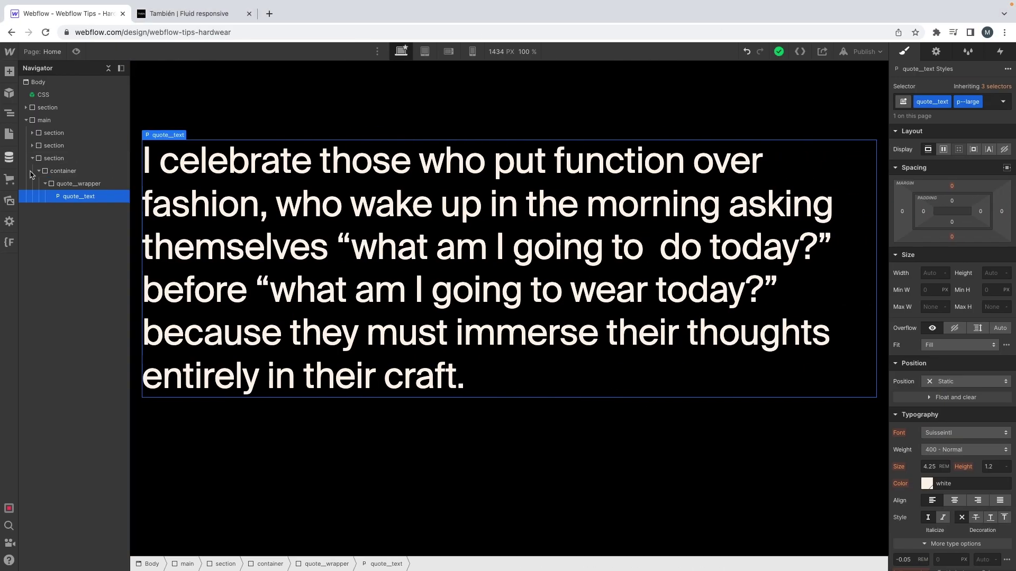
{"action": "key", "text": "super+e"}
{"action": "type", "text": "div"}
{"action": "key", "text": "Return"}
{"action": "key", "text": "super+Return"}
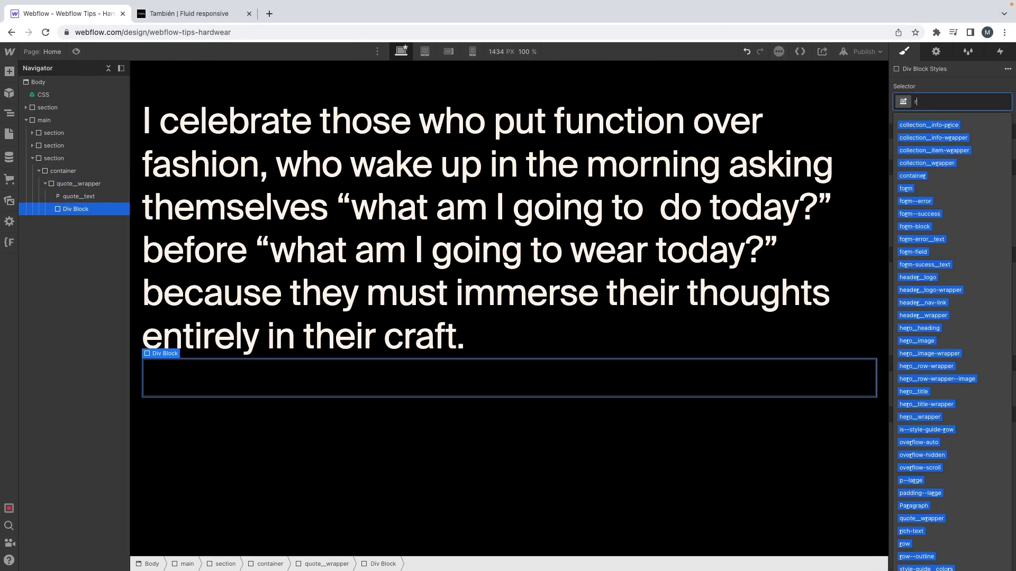
{"action": "type", "text": "row"}
{"action": "key", "text": "Return"}
Add a div block inside the new row and give it the classes col and col-lg-3
{"action": "key", "text": "super+e"}
{"action": "type", "text": "div"}
{"action": "key", "text": "Return"}
{"action": "key", "text": "super+Return"}
{"action": "type", "text": "col"}
{"action": "key", "text": "Return"}
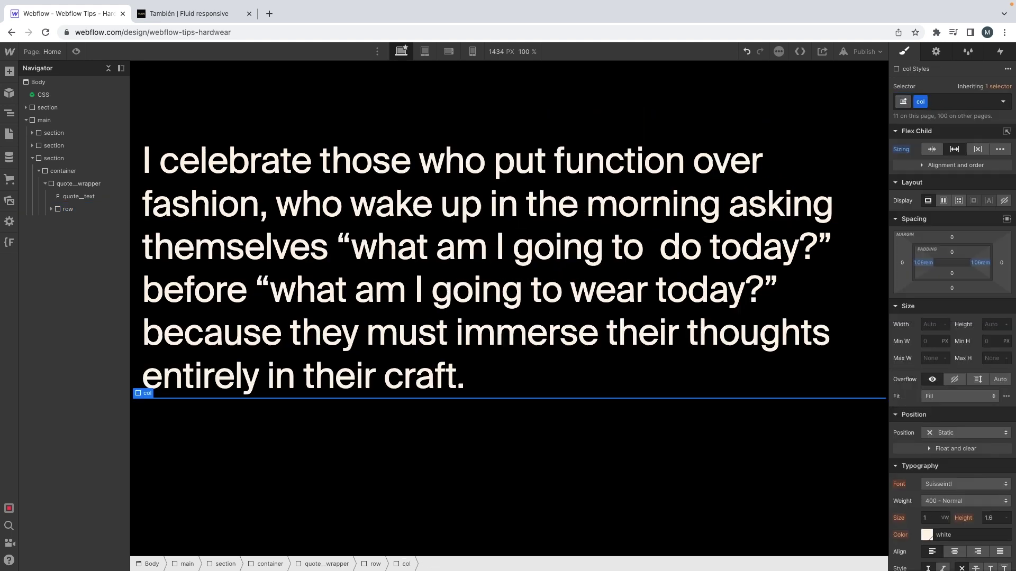
{"action": "key", "text": "super+Return"}
{"action": "type", "text": "col-lg-"}
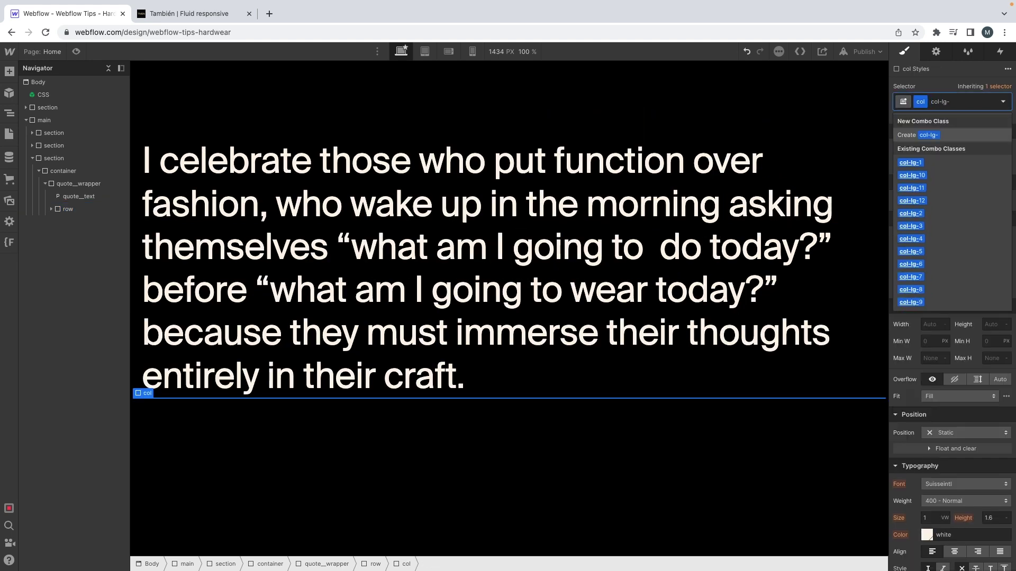
{"action": "type", "text": "3"}
{"action": "key", "text": "Return"}
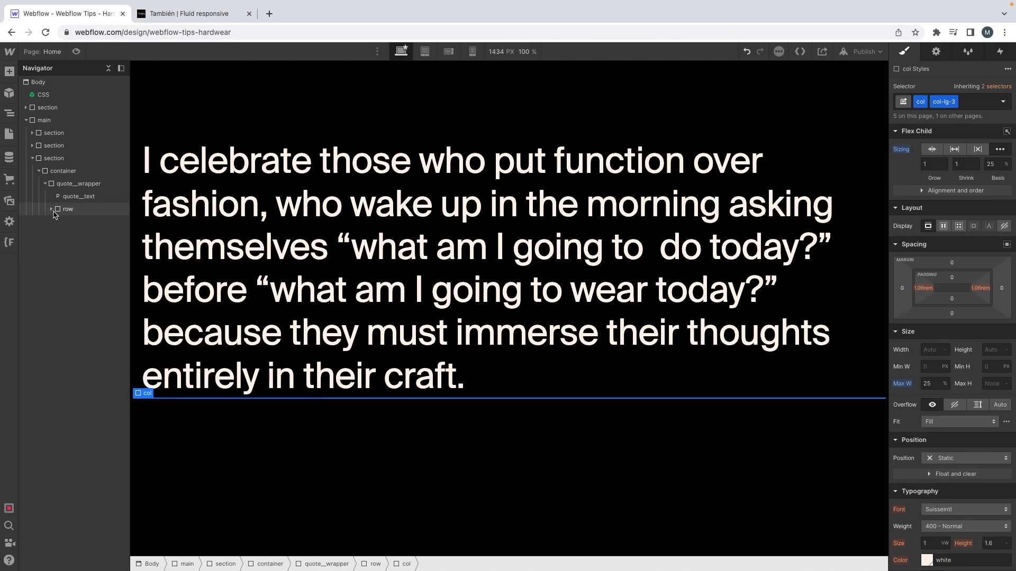
Duplicate the column to make three in the row and remove col-lg-3 from the third one
{"action": "left_click", "coordinate": [66, 222]}
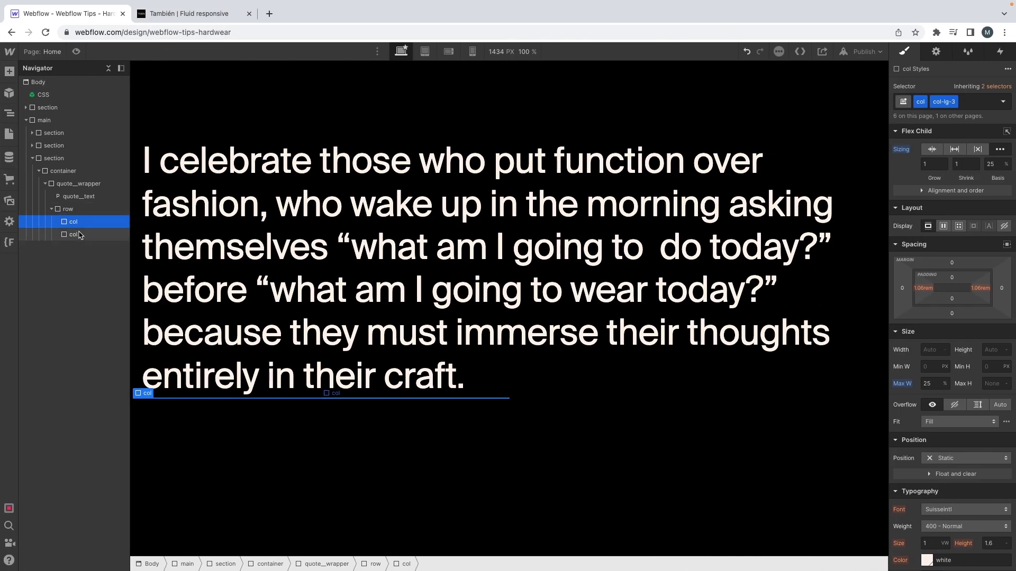
{"action": "key", "text": "super+v"}
{"action": "left_click", "coordinate": [76, 243]}
{"action": "key", "text": "super+Return"}
{"action": "key", "text": "BackSpace"}
{"action": "type", "text": "col-l"}
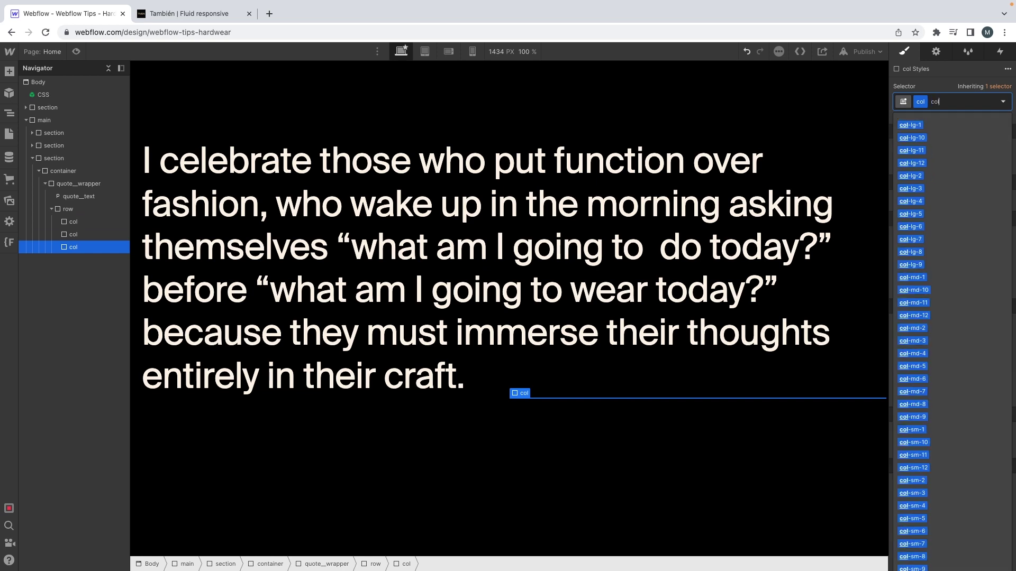
{"action": "key", "text": "BackSpace"}
{"action": "key", "text": "BackSpace"}
{"action": "key", "text": "BackSpace"}
{"action": "key", "text": "BackSpace"}
{"action": "key", "text": "BackSpace"}
{"action": "key", "text": "Escape"}
Add a paragraph inside the first column of the row
{"action": "left_click", "coordinate": [81, 223]}
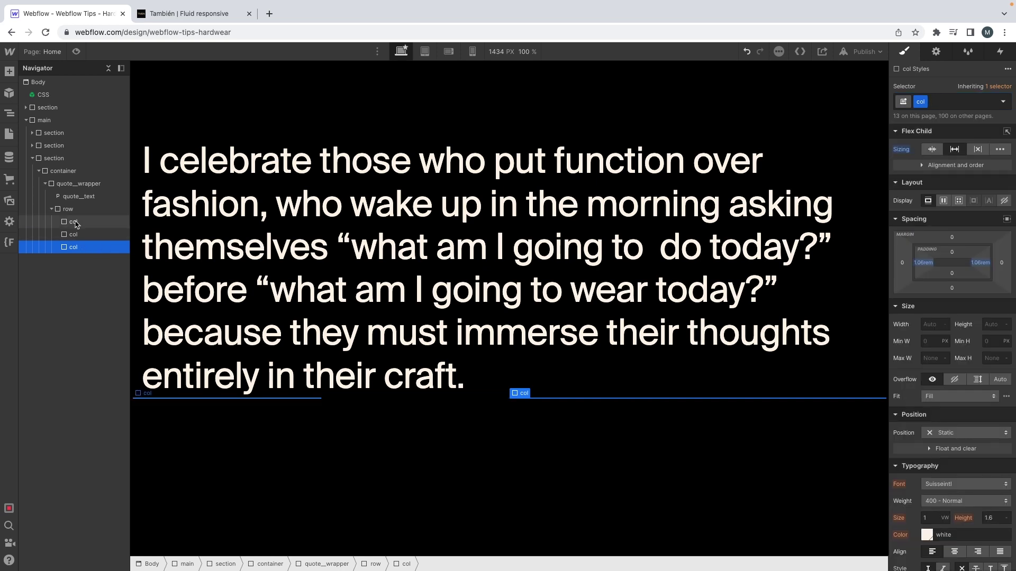
{"action": "key", "text": "super+e"}
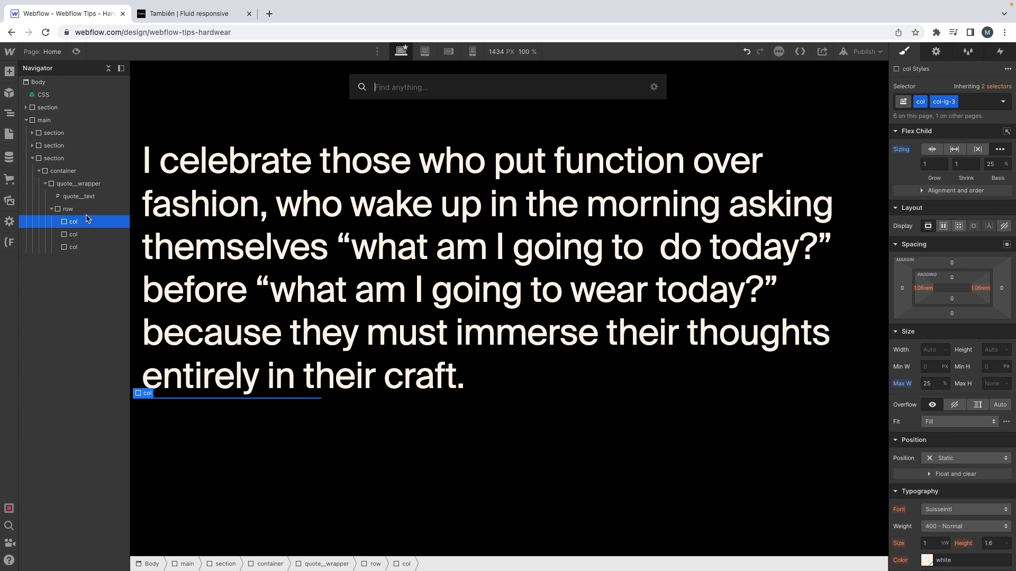
{"action": "type", "text": "para"}
{"action": "key", "text": "Return"}
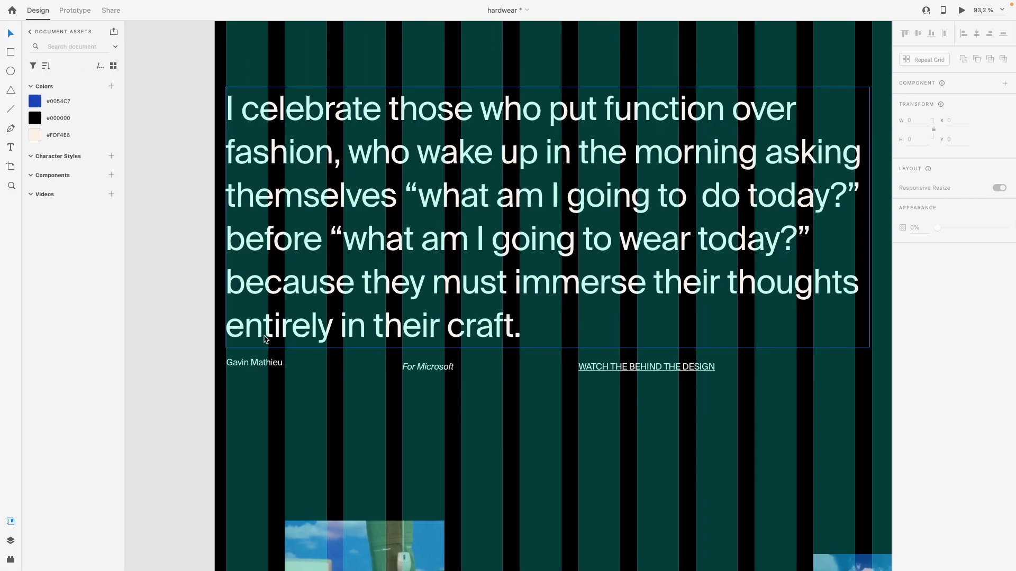
Copy the quote author's name from the XD mockup and replace the first column's placeholder paragraph text with it
{"action": "double_click", "coordinate": [248, 365]}
{"action": "key", "text": "super+c"}
{"action": "key", "text": "ctrl+Right"}
{"action": "double_click", "coordinate": [223, 353]}
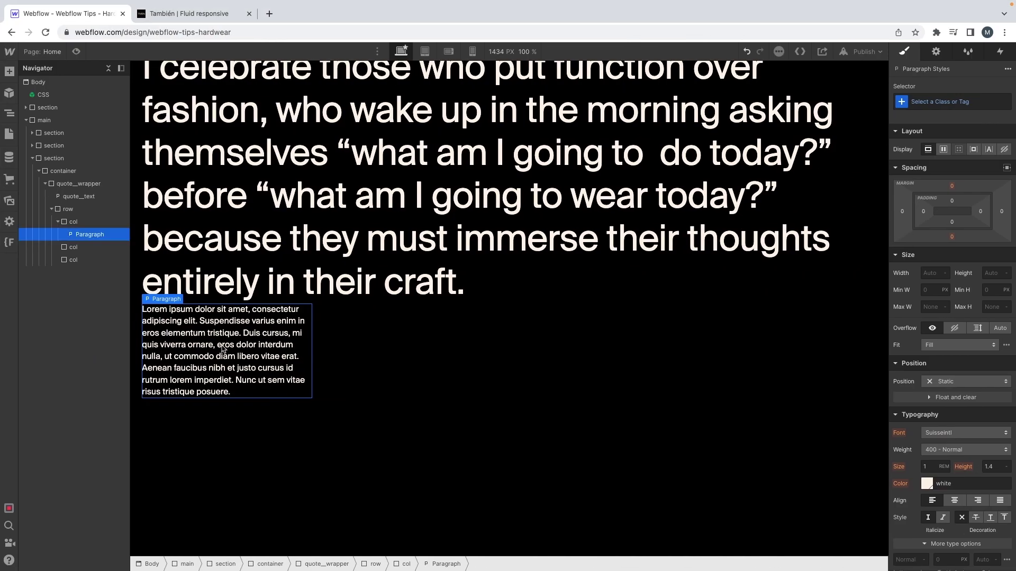
{"action": "key", "text": "super+a"}
{"action": "key", "text": "super+v"}
{"action": "key", "text": "Return"}
{"action": "key", "text": "BackSpace"}
{"action": "key", "text": "Escape"}
Create the class quote__name for the author name paragraph
{"action": "key", "text": "ctrl+Return"}
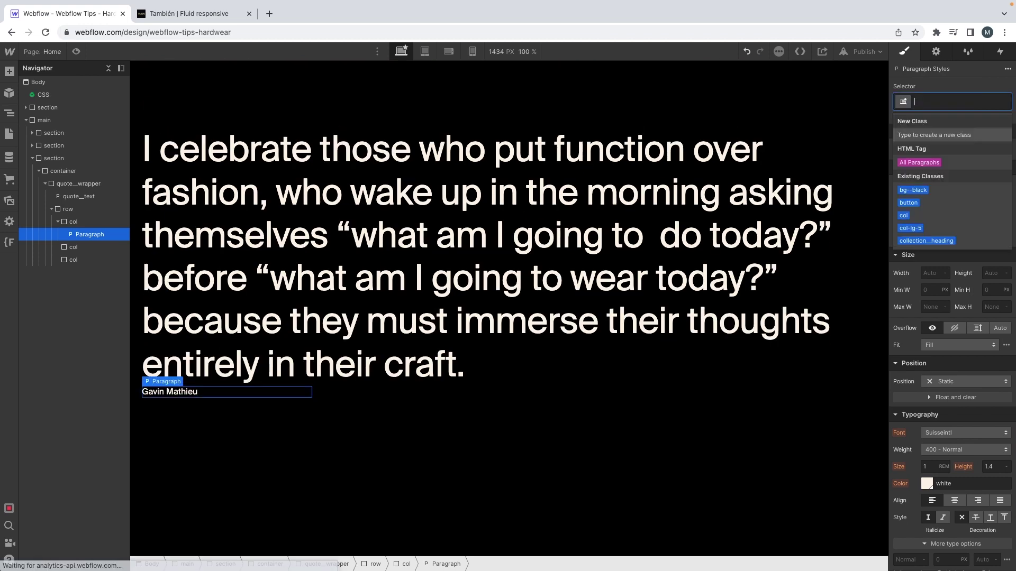
{"action": "type", "text": "quote__name"}
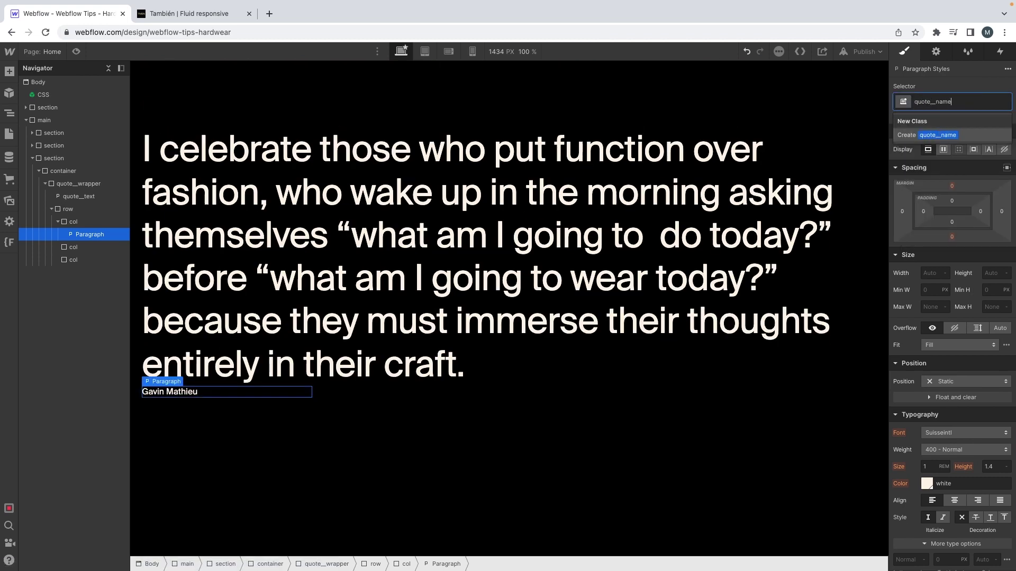
{"action": "key", "text": "Return"}
Paste a copy of the quote__name paragraph into the second column and select the copy
{"action": "left_click", "coordinate": [79, 248]}
{"action": "key", "text": "super+v"}
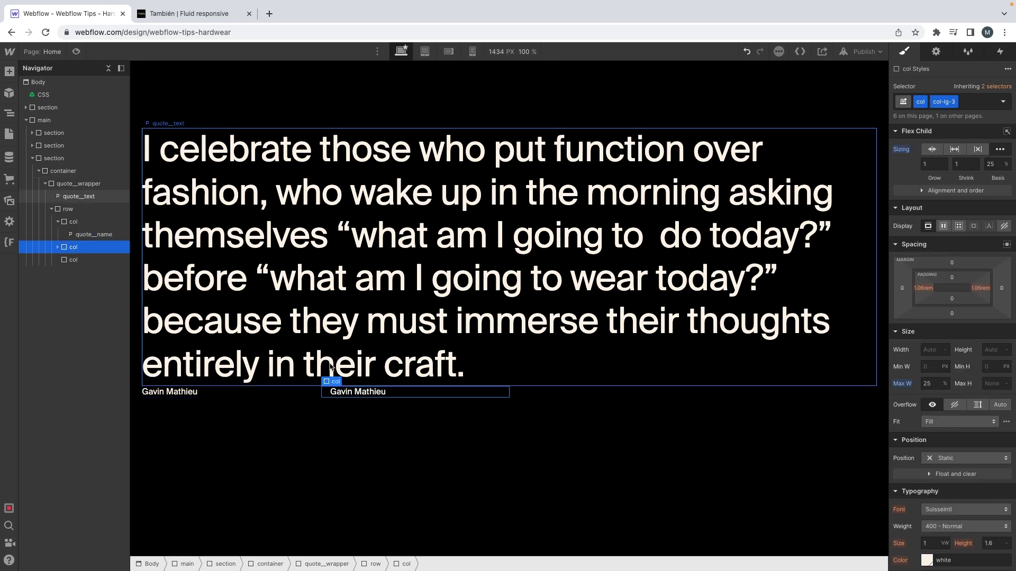
{"action": "key", "text": "ctrl+Return"}
{"action": "key", "text": "Escape"}
{"action": "left_click", "coordinate": [349, 395]}
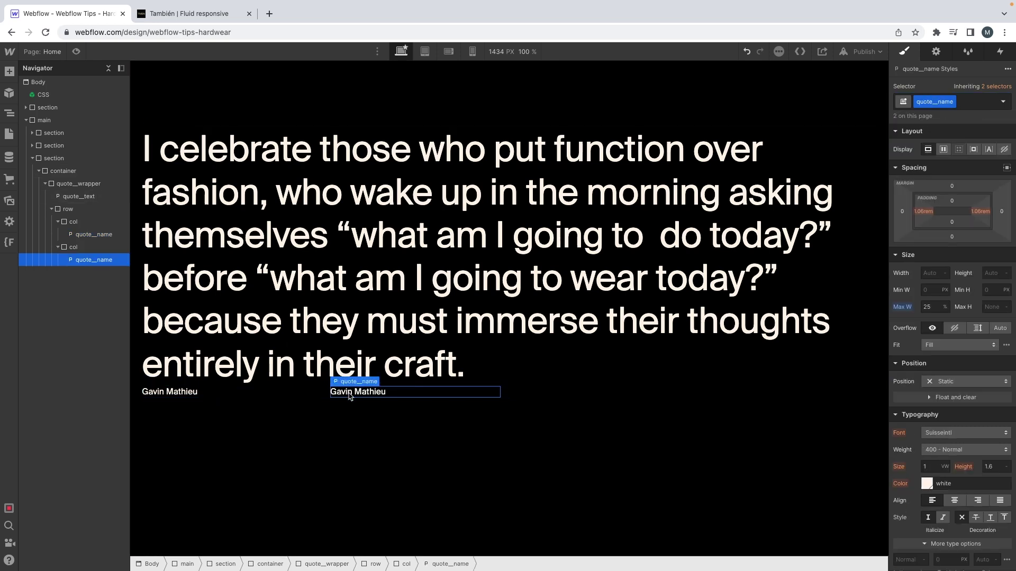
Add the existing text--italic class as a combo class to the quote__name paragraph in the second column
{"action": "key", "text": "ctrl+Return"}
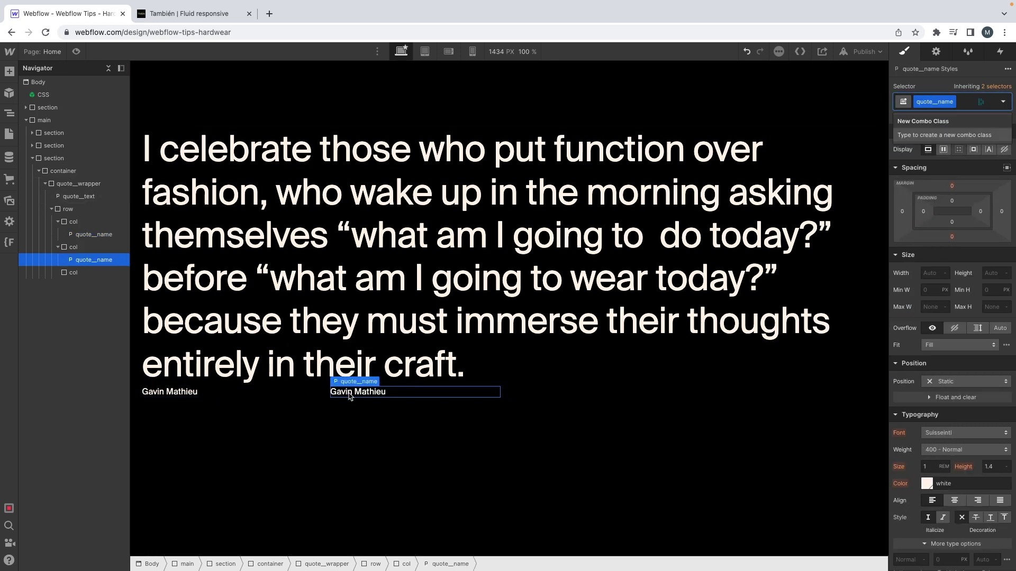
{"action": "type", "text": "ital"}
{"action": "key", "text": "Down"}
{"action": "key", "text": "Return"}
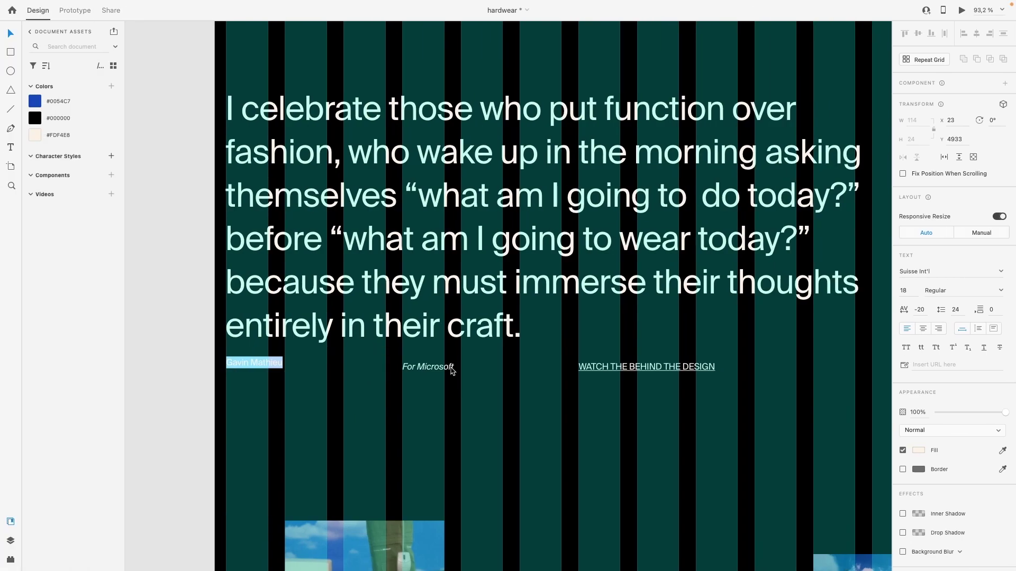
Copy "For Microsoft" from the XD mockup and replace the second column's paragraph text with it
{"action": "double_click", "coordinate": [450, 367]}
{"action": "key", "text": "ctrl+c"}
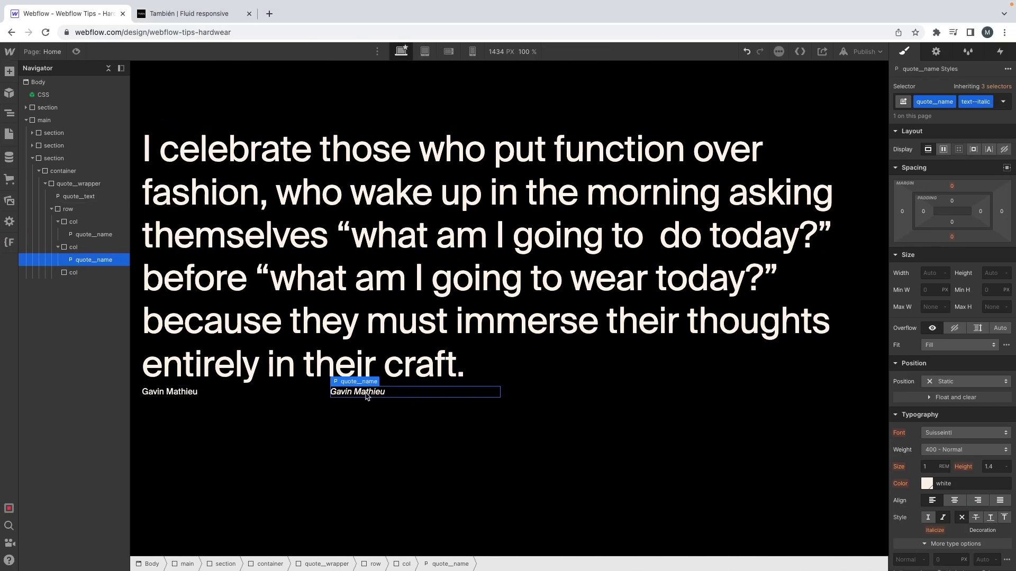
{"action": "double_click", "coordinate": [366, 392]}
{"action": "key", "text": "ctrl+v"}
{"action": "key", "text": "Escape"}
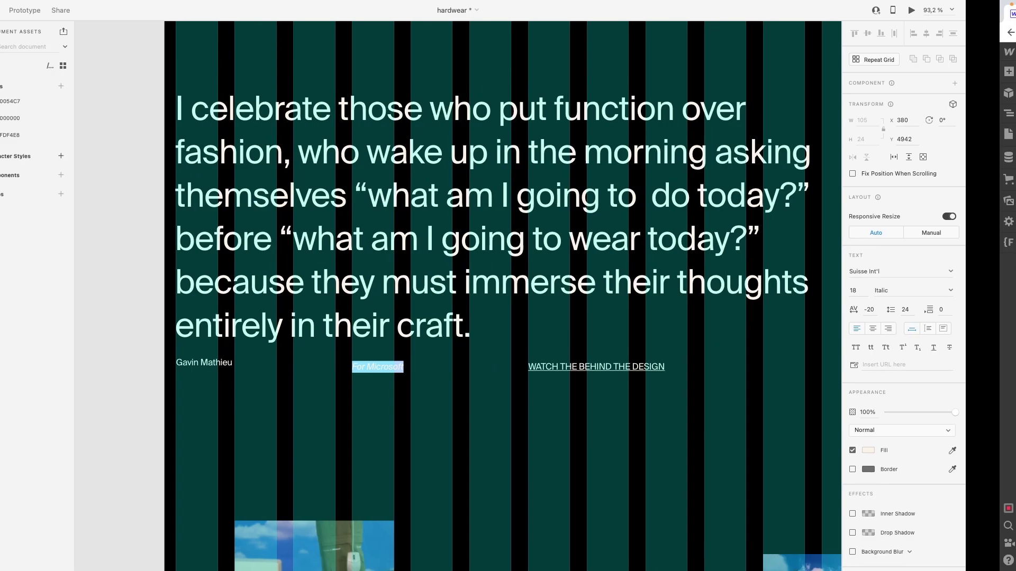
{"action": "key", "text": "ctrl+Right"}
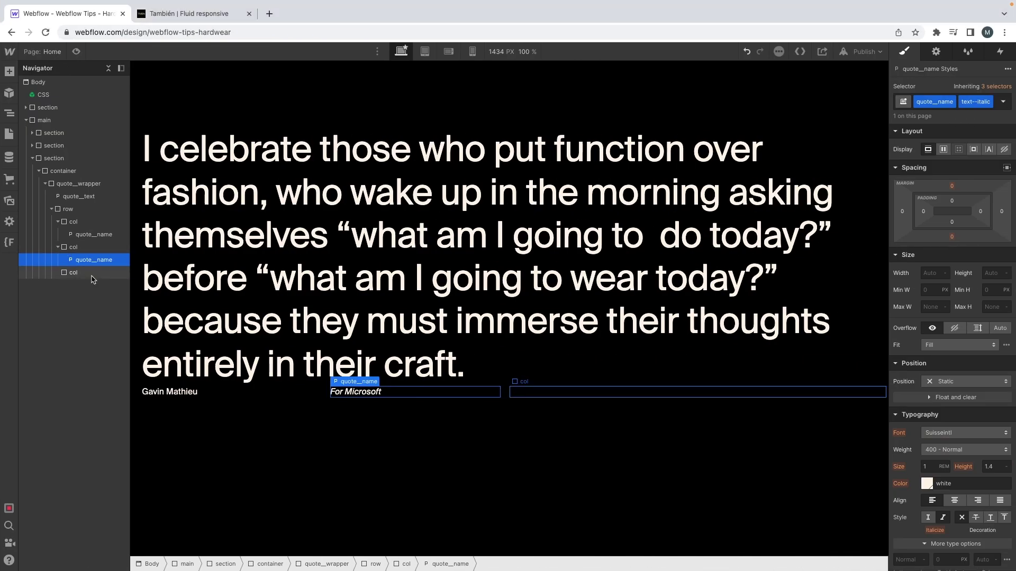
Add a Text Link element inside the third column of the quote row
{"action": "left_click", "coordinate": [92, 276]}
{"action": "key", "text": "super+e"}
{"action": "type", "text": "te"}
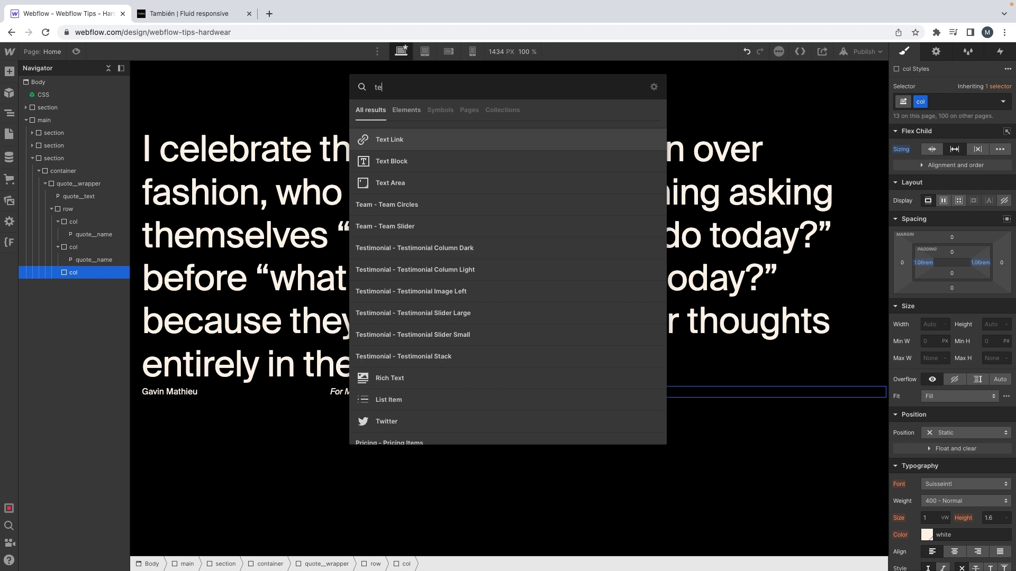
{"action": "type", "text": "xt"}
{"action": "key", "text": "Down"}
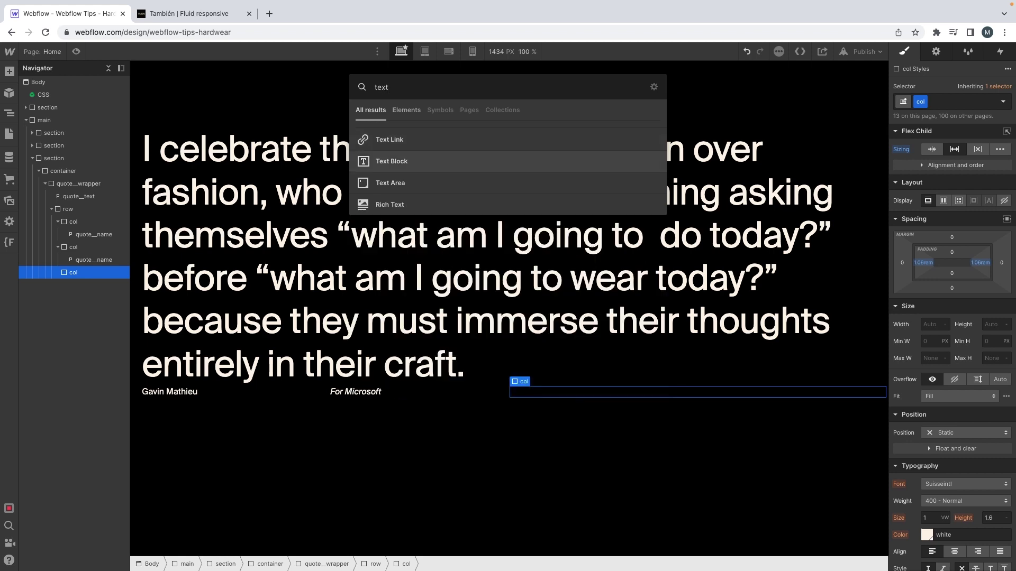
{"action": "key", "text": "Up"}
{"action": "key", "text": "Return"}
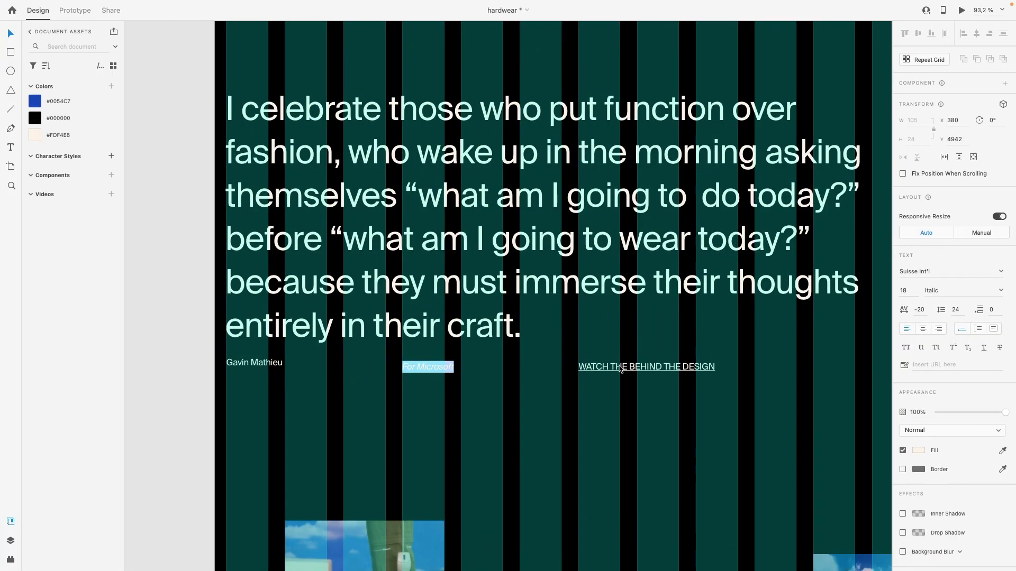
Copy the link label from the XD mockup and set the third column's link text to "WATCH THE BEHIND THE DESIGN"
{"action": "left_click", "coordinate": [622, 367]}
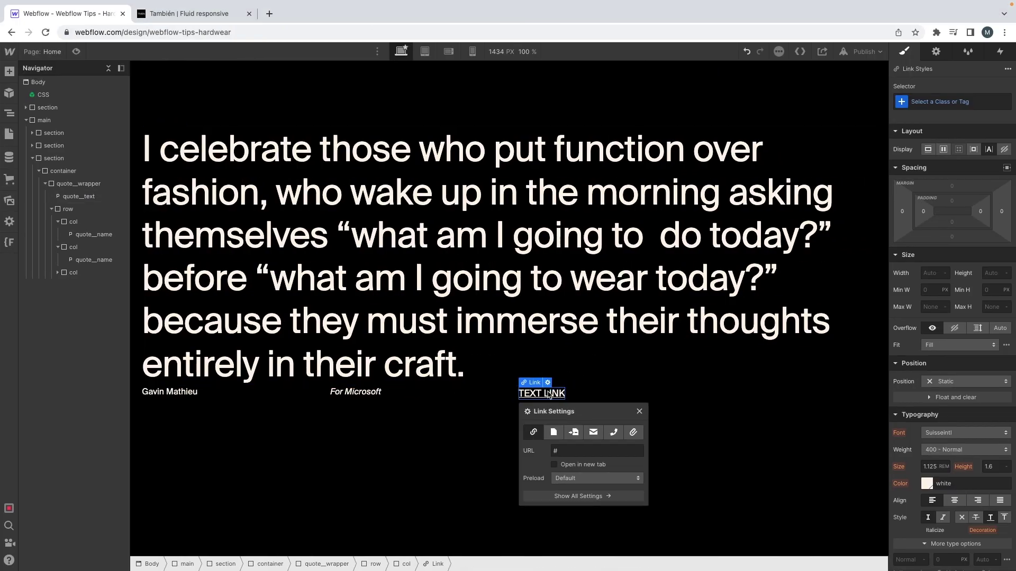
{"action": "double_click", "coordinate": [548, 395]}
{"action": "type", "text": "WATCH THE BEHIND THE DESIGN"}
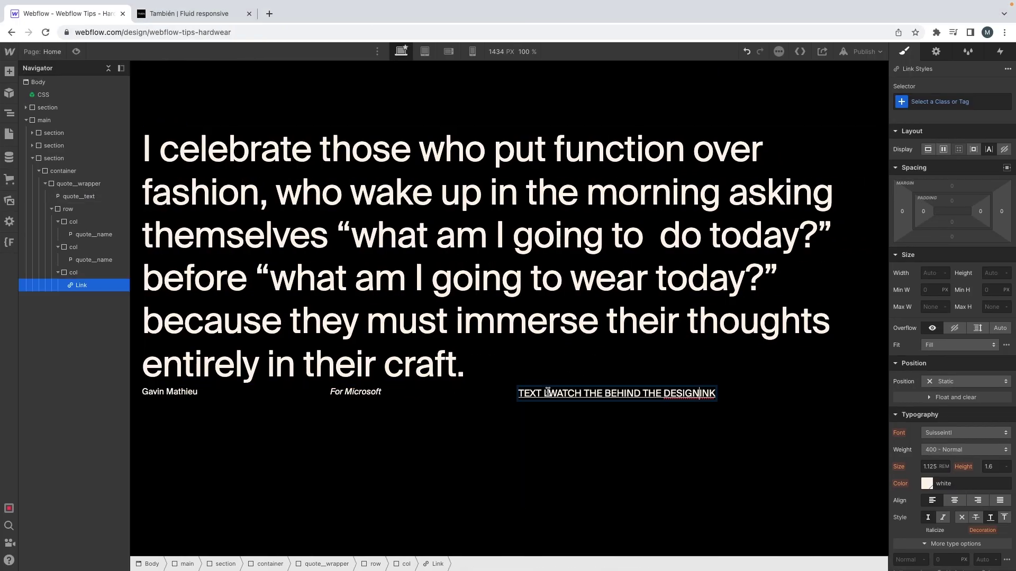
{"action": "key", "text": "Escape"}
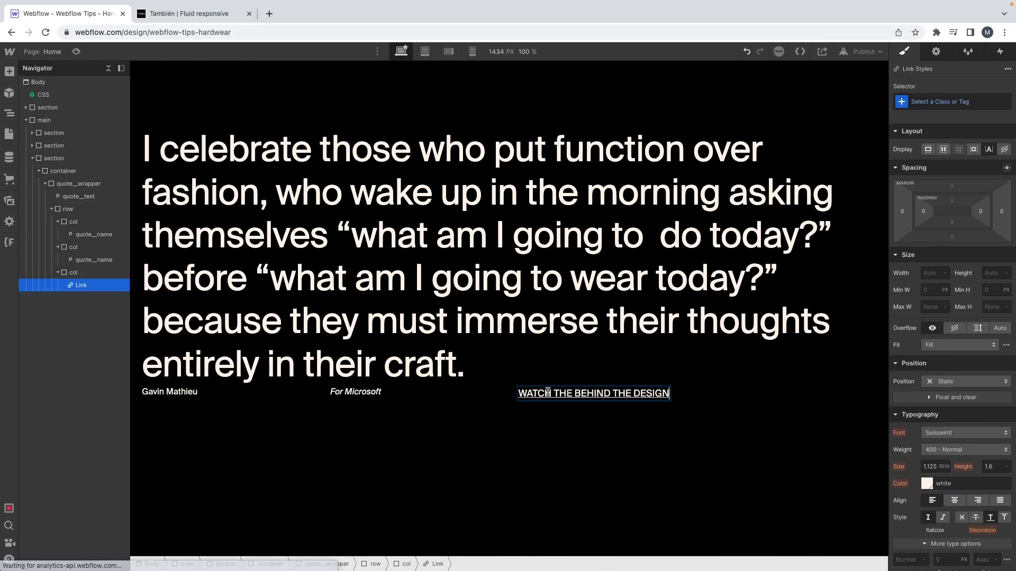
Create the class quote__link for the text link in the third column
{"action": "key", "text": "ctrl+Return"}
{"action": "type", "text": "quote__link"}
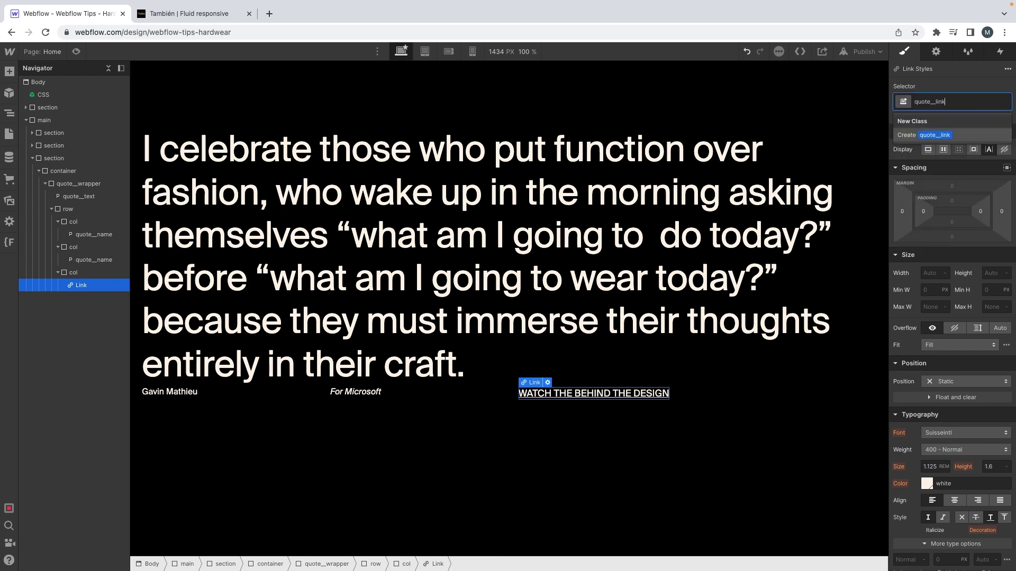
{"action": "key", "text": "Return"}
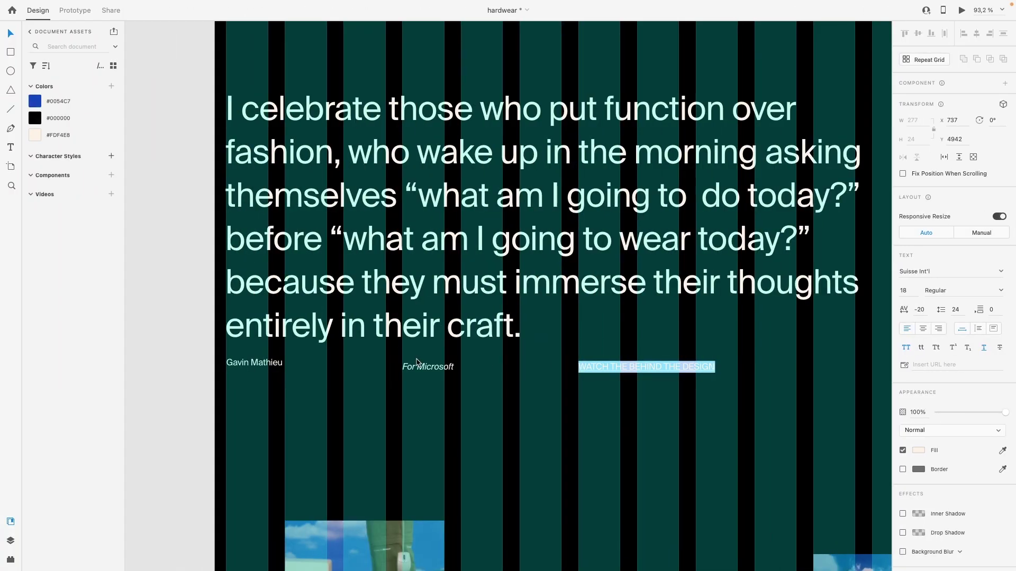
Measure the gap below the quote in the XD mockup and set the quote__text bottom margin to 30/16 (1.875 rem)
{"action": "left_click", "coordinate": [426, 338]}
{"action": "key", "text": "alt"}
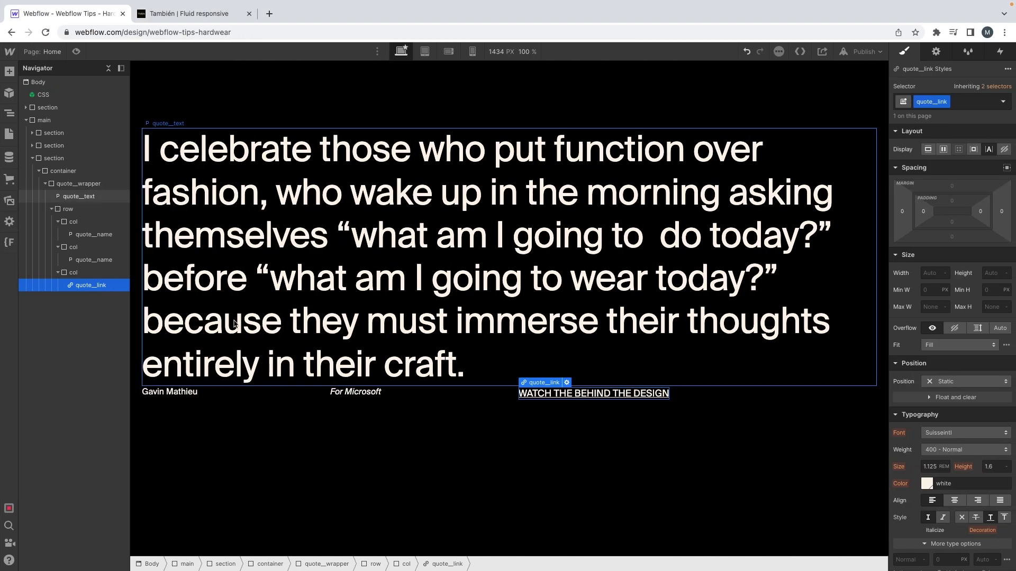
{"action": "left_click", "coordinate": [582, 360]}
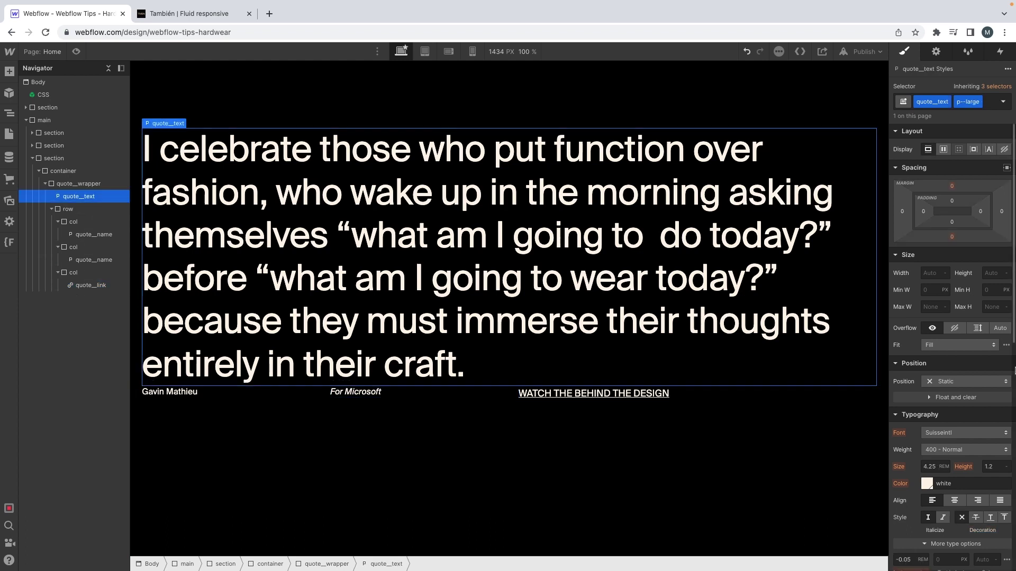
{"action": "left_click", "coordinate": [952, 236]}
{"action": "type", "text": "30"}
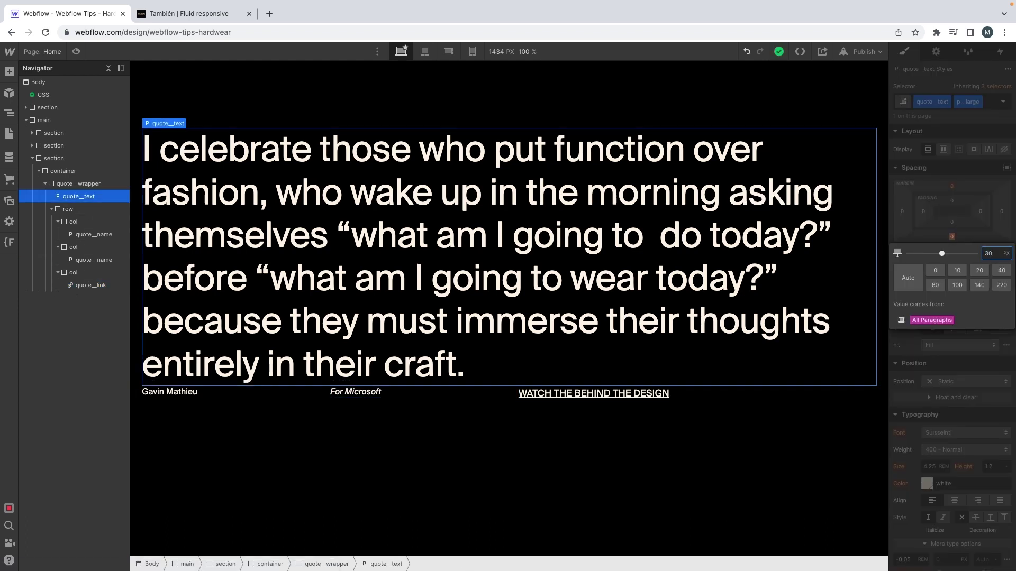
{"action": "type", "text": "/16"}
{"action": "key", "text": "Return"}
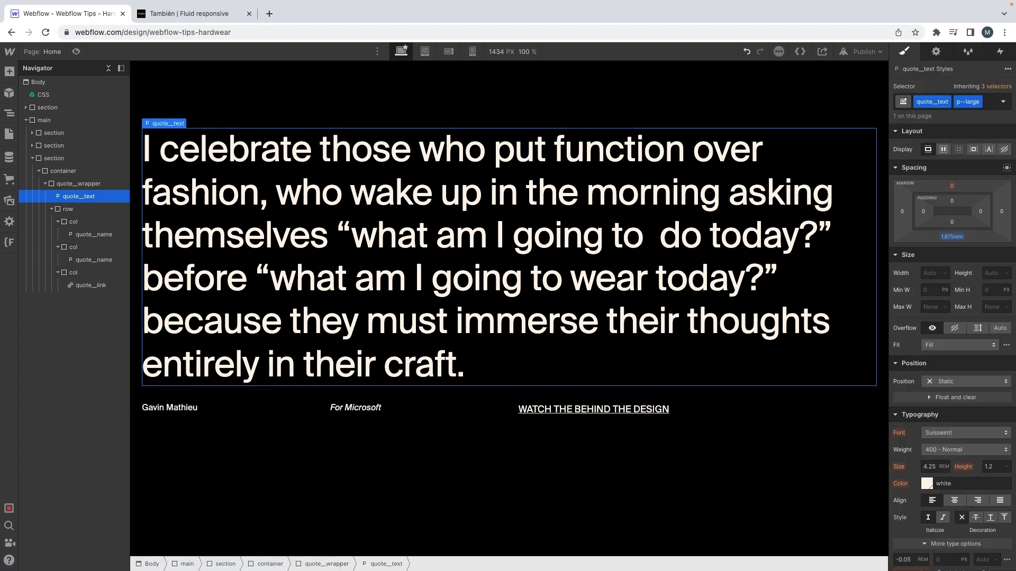
{"action": "left_click", "coordinate": [527, 479]}
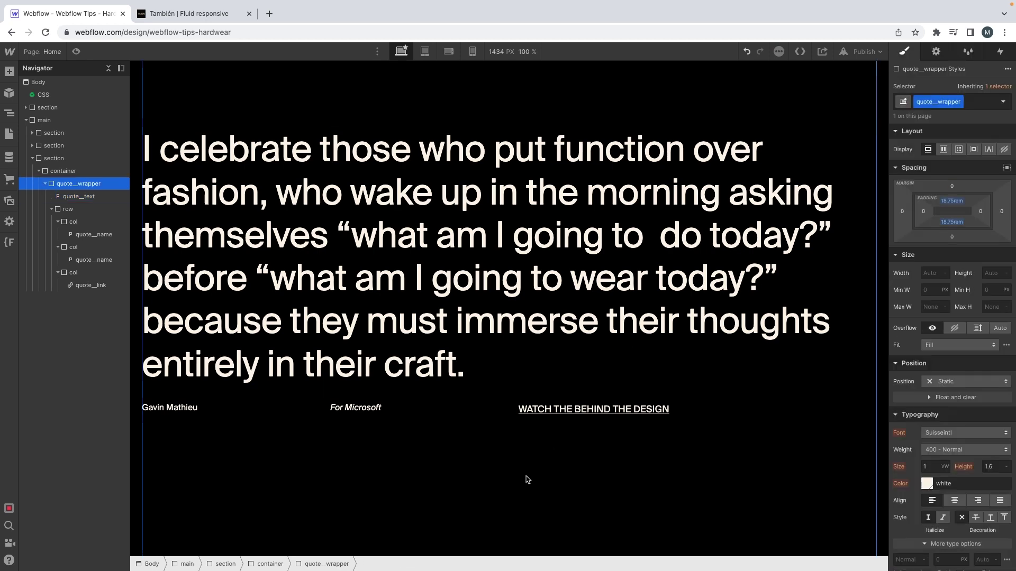
{"action": "scroll", "coordinate": [527, 479], "scroll_direction": "up", "scroll_amount": 1}
{"action": "scroll", "coordinate": [527, 479], "scroll_direction": "up", "scroll_amount": 1}
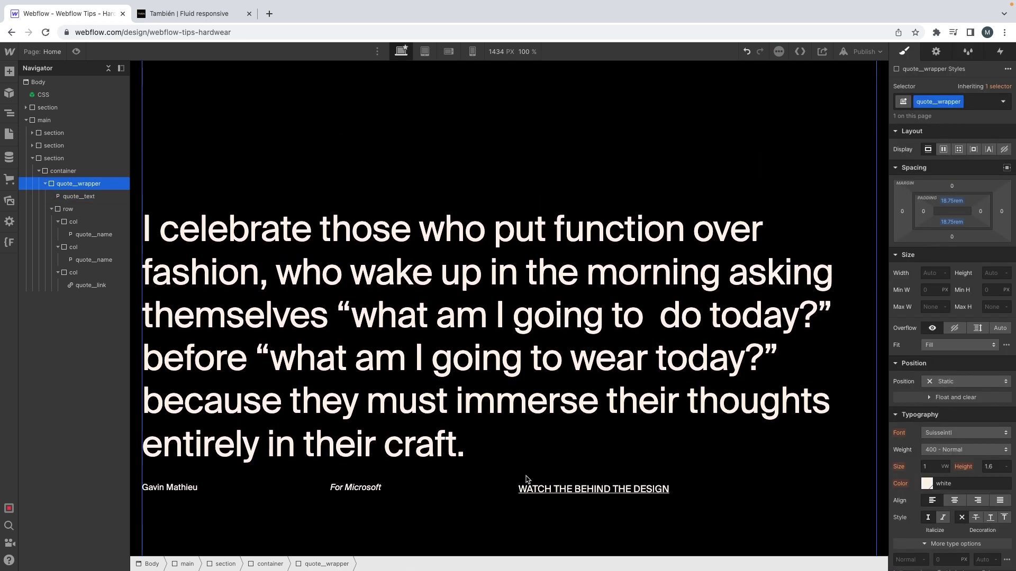
{"action": "scroll", "coordinate": [527, 479], "scroll_direction": "down", "scroll_amount": 2}
{"action": "scroll", "coordinate": [530, 479], "scroll_direction": "up", "scroll_amount": 3}
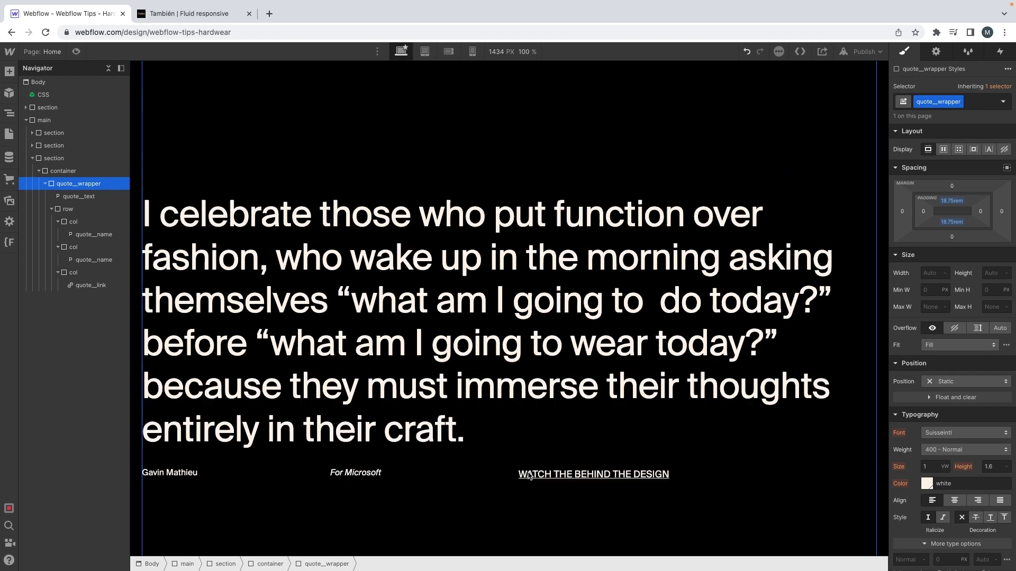
{"action": "scroll", "coordinate": [529, 479], "scroll_direction": "down", "scroll_amount": 3}
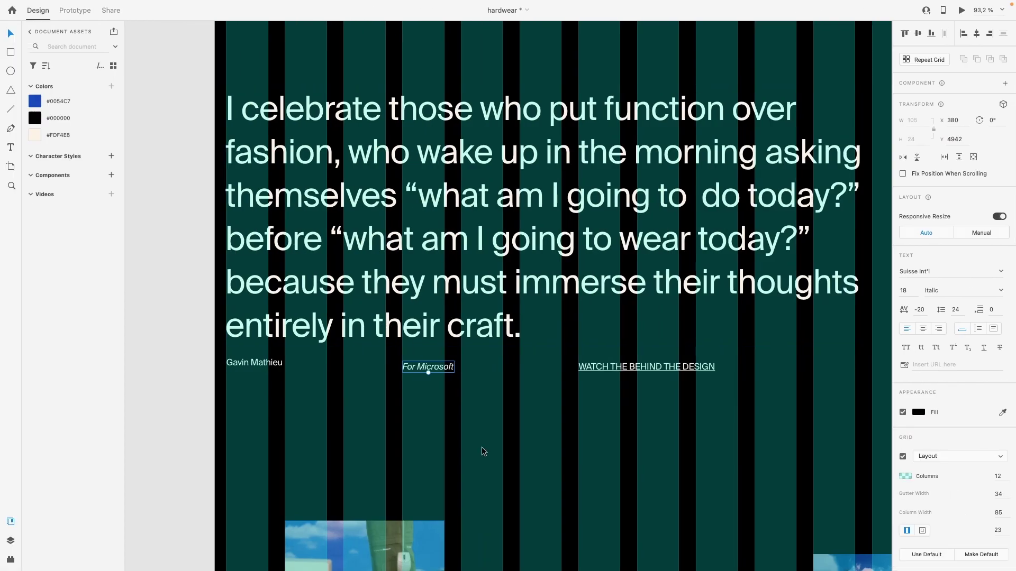
Examine the "Show love for creativity" section in the XD mockup, including its heading, scattered images and Instagram caption
{"action": "left_click", "coordinate": [482, 448]}
{"action": "scroll", "coordinate": [482, 448], "scroll_direction": "down", "scroll_amount": 3}
{"action": "scroll", "coordinate": [482, 448], "scroll_direction": "down", "scroll_amount": 5}
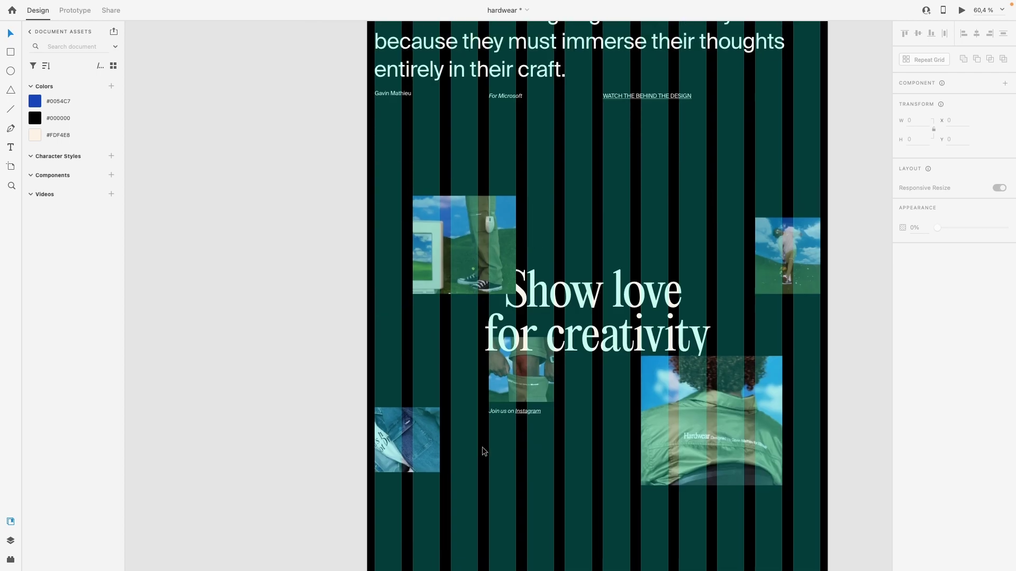
{"action": "scroll", "coordinate": [483, 448], "scroll_direction": "up", "scroll_amount": 2}
{"action": "scroll", "coordinate": [483, 448], "scroll_direction": "down", "scroll_amount": 2}
{"action": "scroll", "coordinate": [483, 448], "scroll_direction": "down", "scroll_amount": 3}
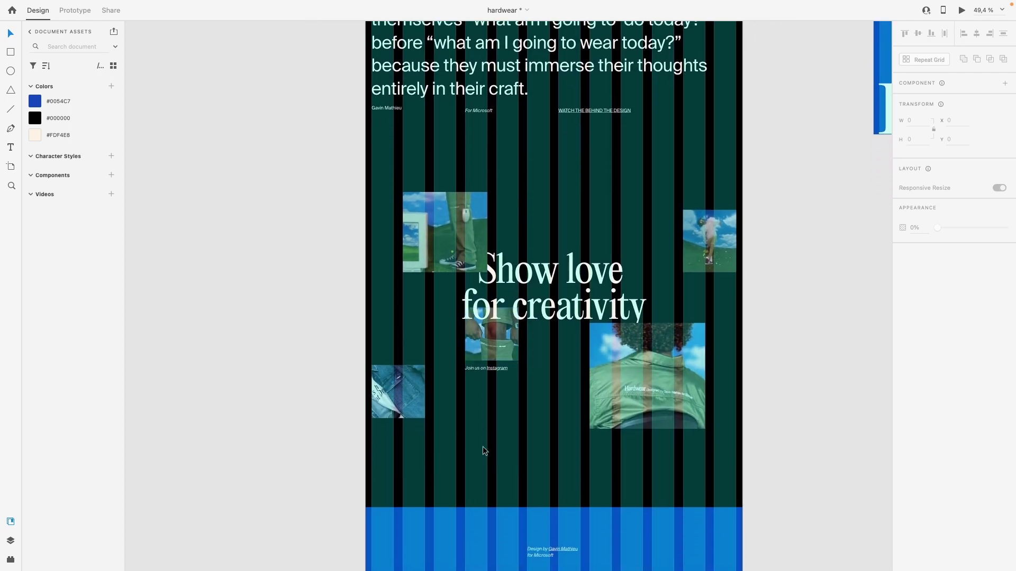
{"action": "scroll", "coordinate": [571, 391], "scroll_direction": "up", "scroll_amount": 2}
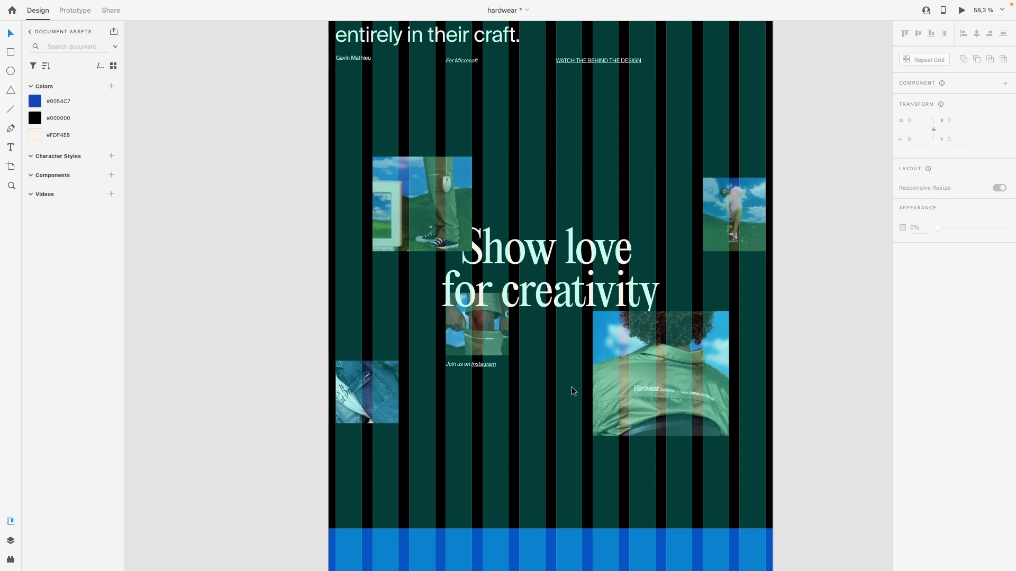
{"action": "scroll", "coordinate": [572, 391], "scroll_direction": "up", "scroll_amount": 1}
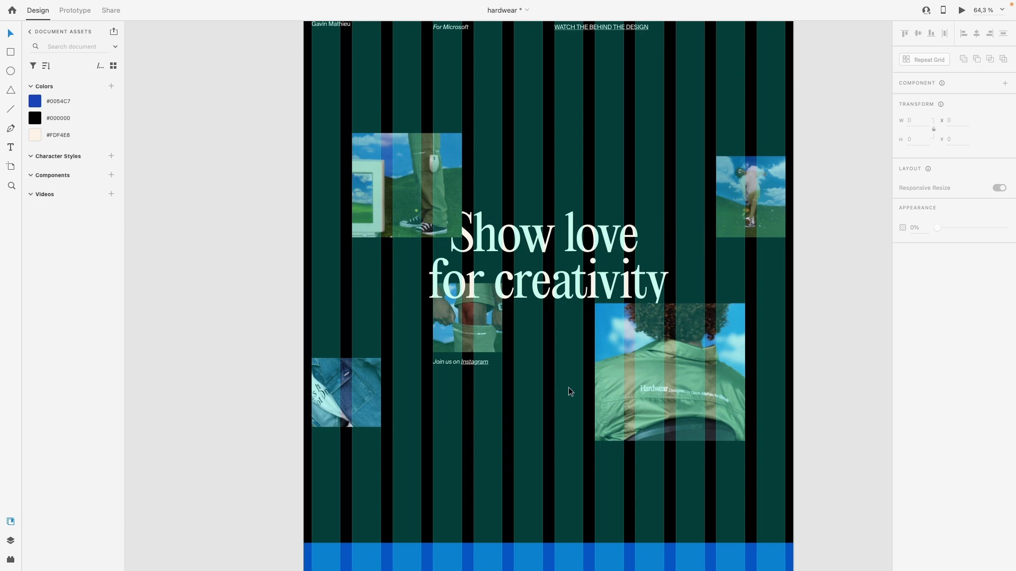
{"action": "scroll", "coordinate": [569, 390], "scroll_direction": "up", "scroll_amount": 1}
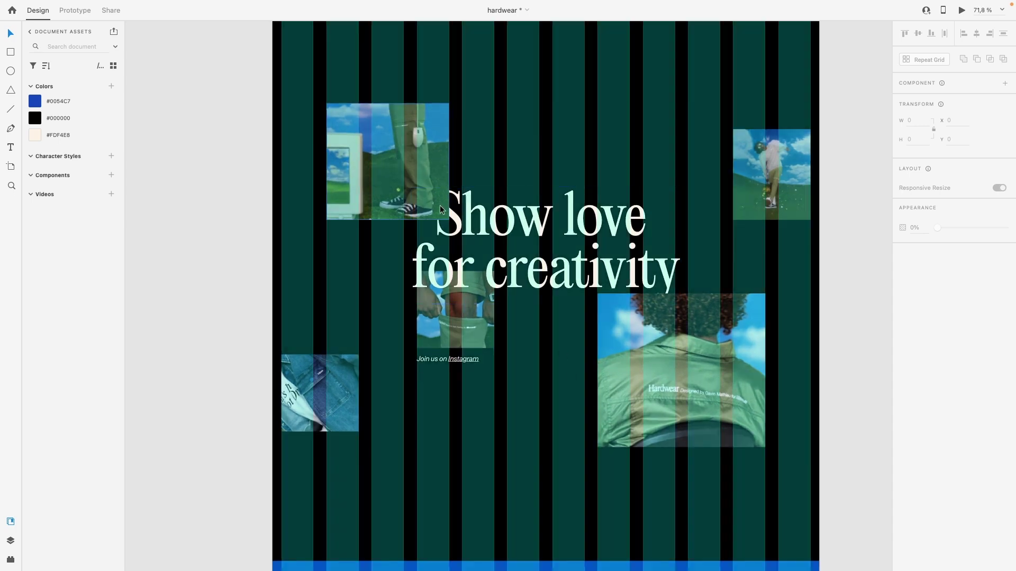
{"action": "scroll", "coordinate": [440, 210], "scroll_direction": "right", "scroll_amount": 1}
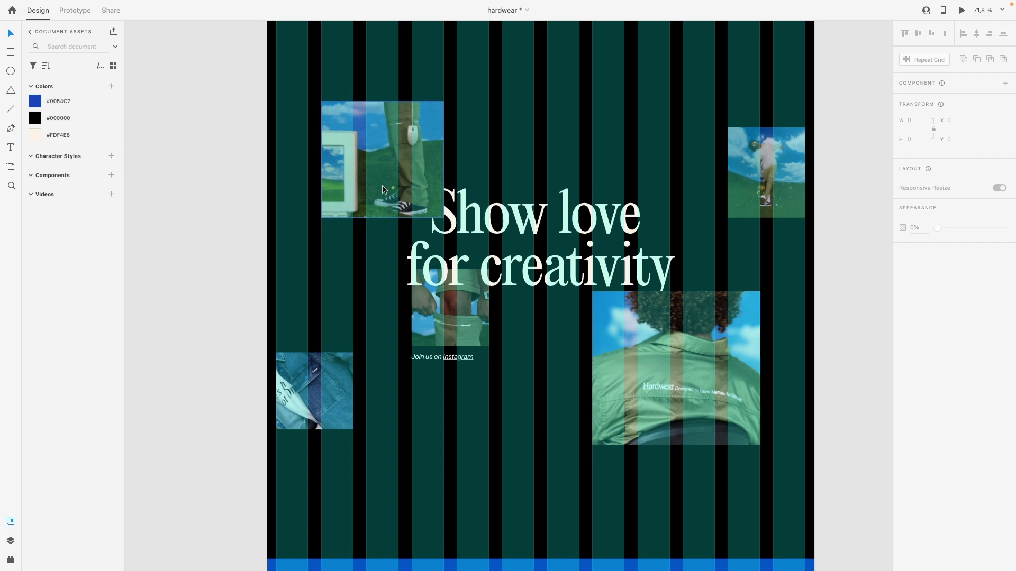
{"action": "left_click", "coordinate": [573, 213]}
{"action": "left_click", "coordinate": [589, 146]}
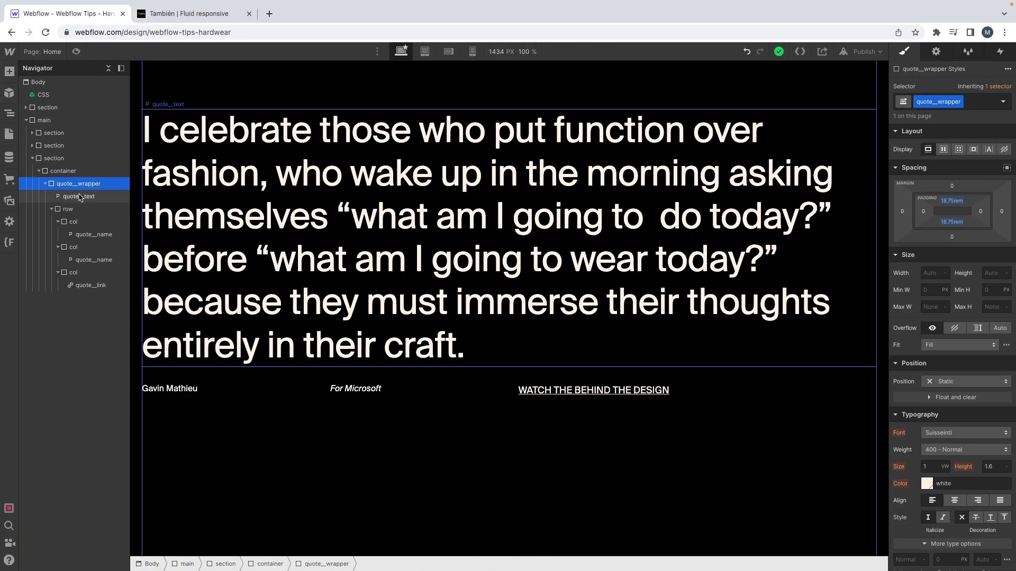
Switch to Webflow and collapse the quote wrapper, its container and the quote section in the element tree
{"action": "left_click", "coordinate": [46, 184]}
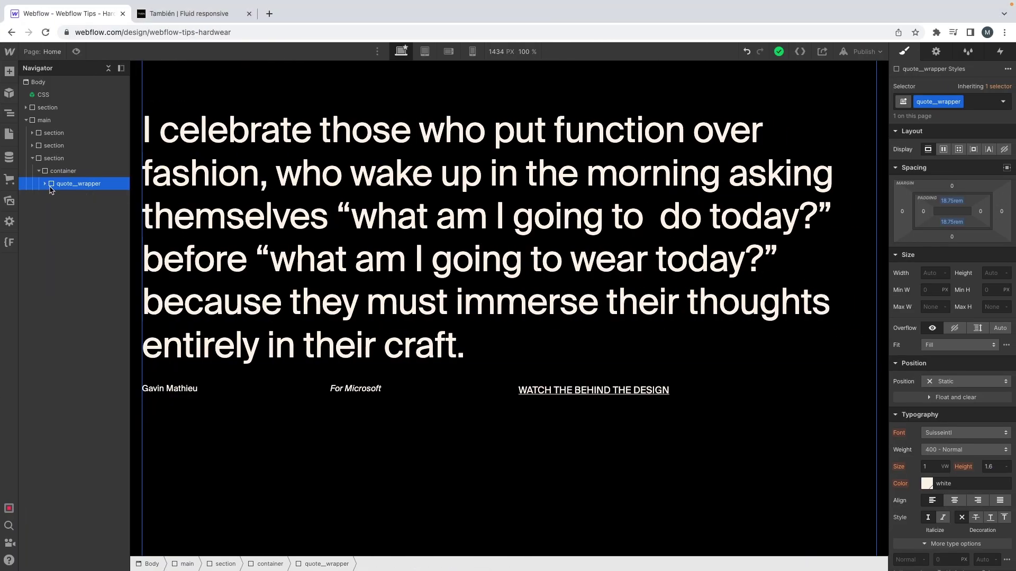
{"action": "left_click", "coordinate": [38, 171]}
{"action": "left_click", "coordinate": [32, 158]}
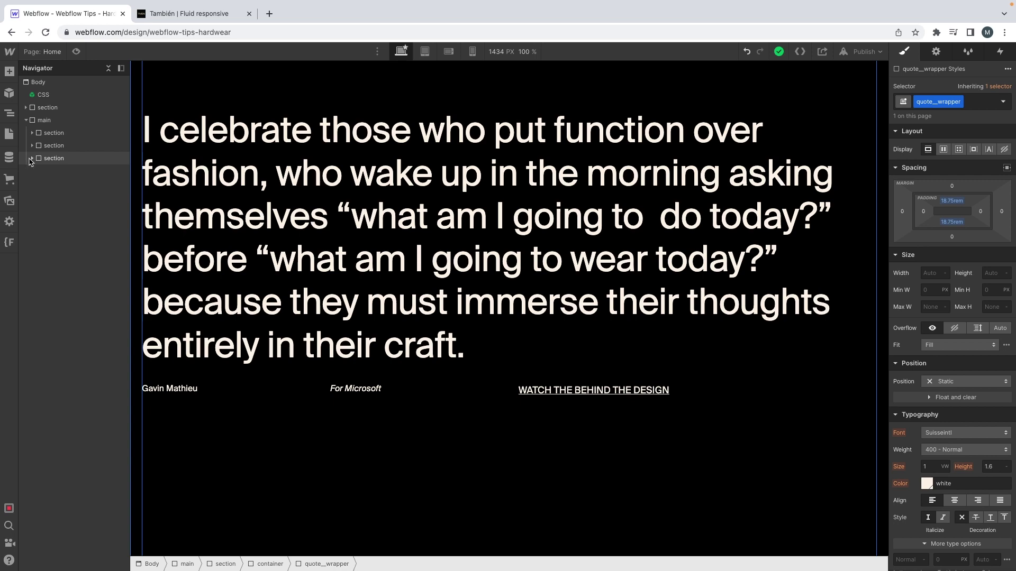
Add a Div Block inside main below the quote section and open its class selector
{"action": "left_click", "coordinate": [45, 120]}
{"action": "key", "text": "super+e"}
{"action": "type", "text": "div"}
{"action": "key", "text": "Return"}
{"action": "key", "text": "super+Return"}
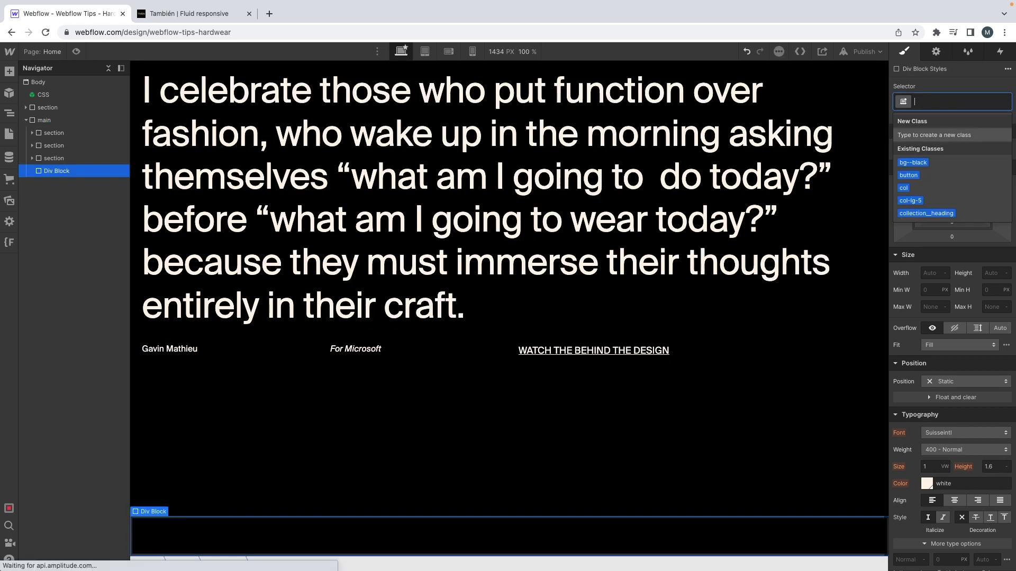
Give the new div block in main the class section and set its HTML tag to Section
{"action": "type", "text": "section"}
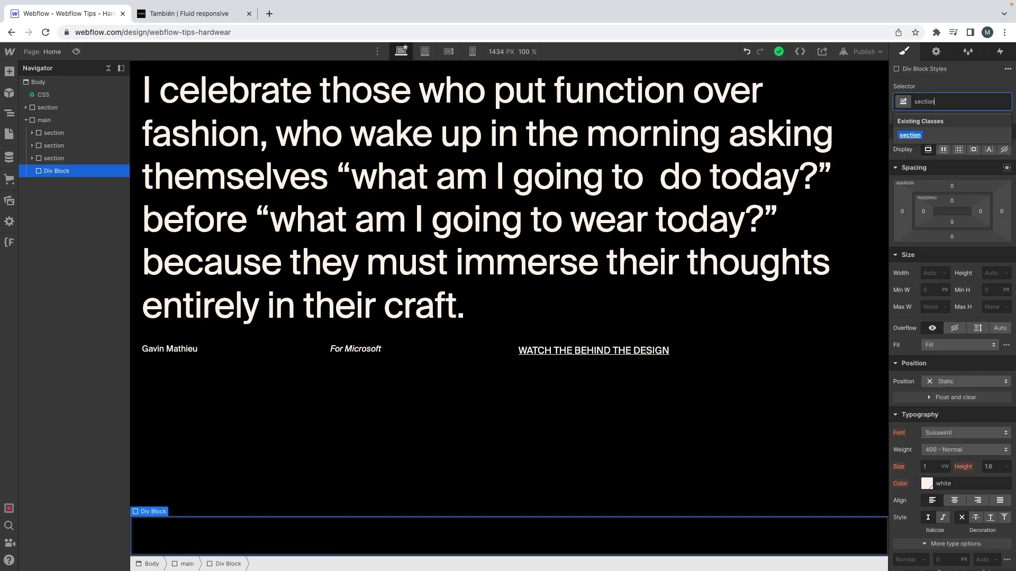
{"action": "key", "text": "Return"}
{"action": "left_click", "coordinate": [936, 51]}
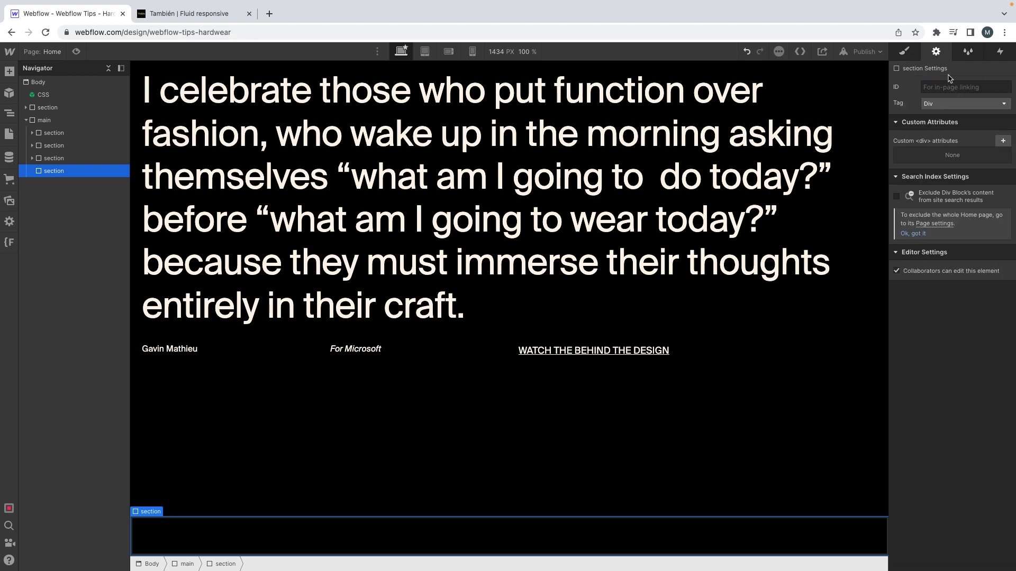
{"action": "left_click", "coordinate": [953, 103]}
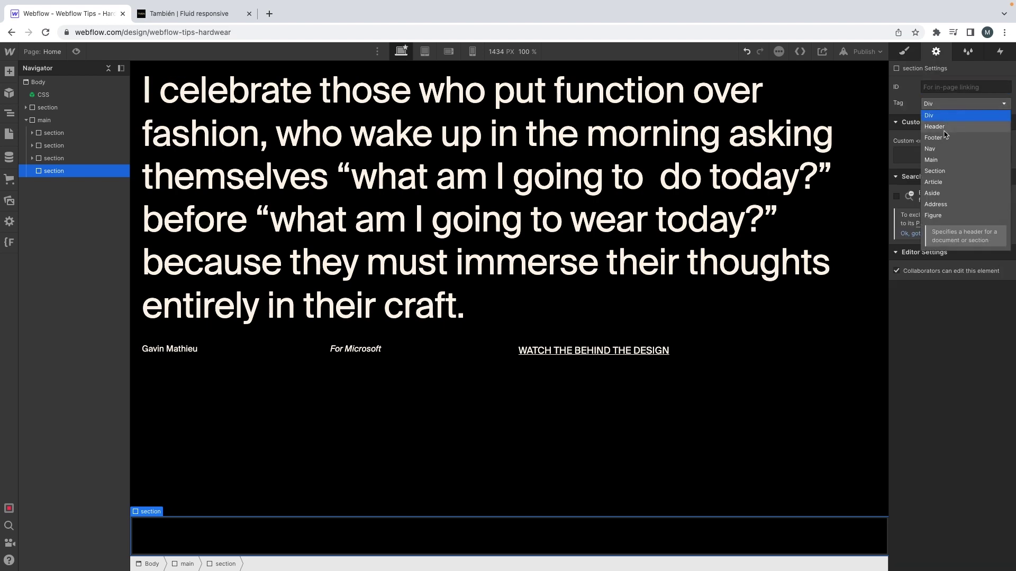
{"action": "left_click", "coordinate": [952, 165]}
Add a div block inside the new section and give it the class container
{"action": "key", "text": "ctrl+e"}
{"action": "type", "text": "div"}
{"action": "key", "text": "Return"}
{"action": "key", "text": "ctrl+Return"}
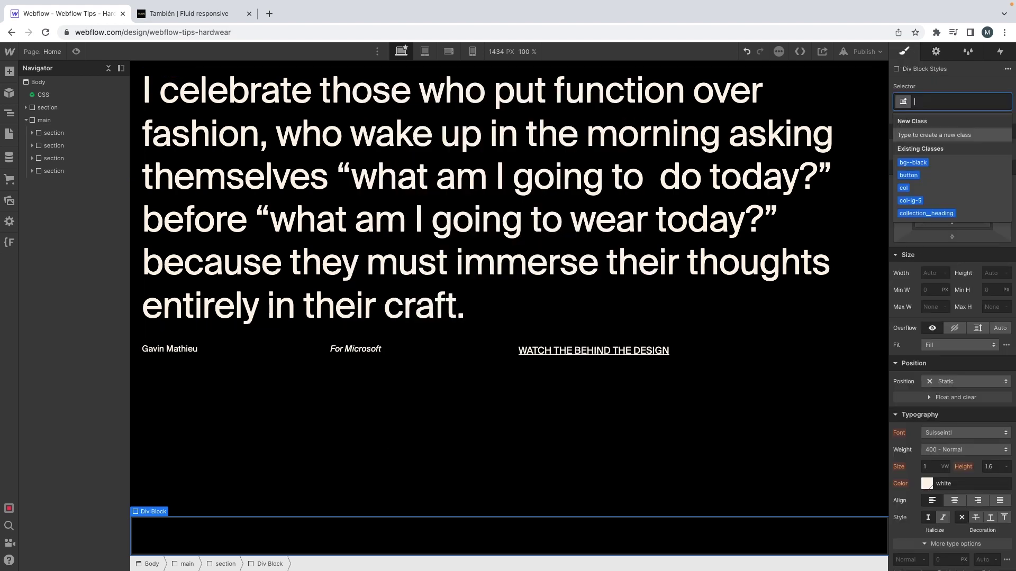
{"action": "type", "text": "container"}
{"action": "key", "text": "Return"}
Add a div block inside the container and give it the class creativity__wrapper
{"action": "key", "text": "ctrl+e"}
{"action": "type", "text": "div"}
{"action": "key", "text": "Return"}
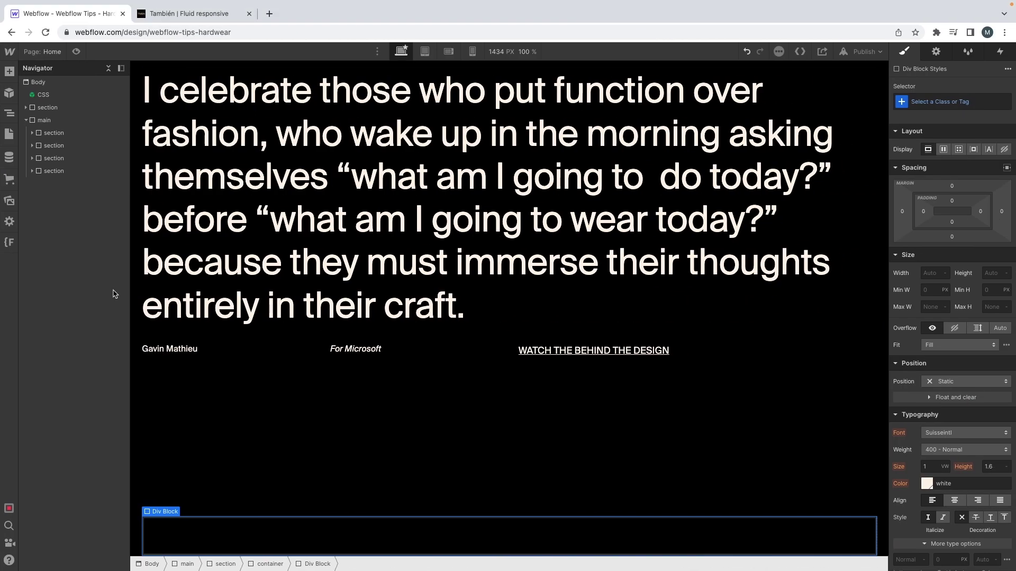
{"action": "key", "text": "ctrl+Return"}
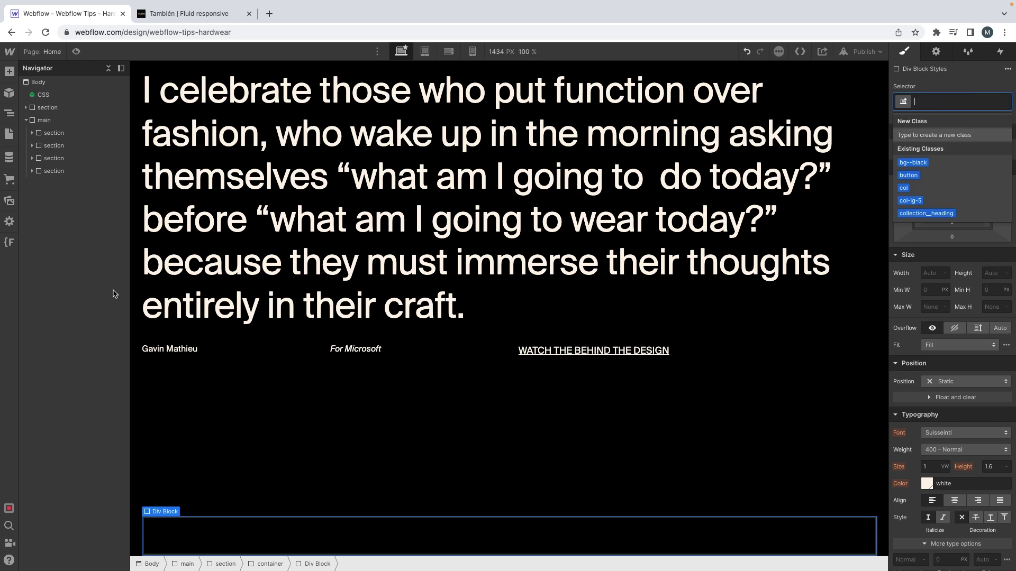
{"action": "type", "text": "creativitu"}
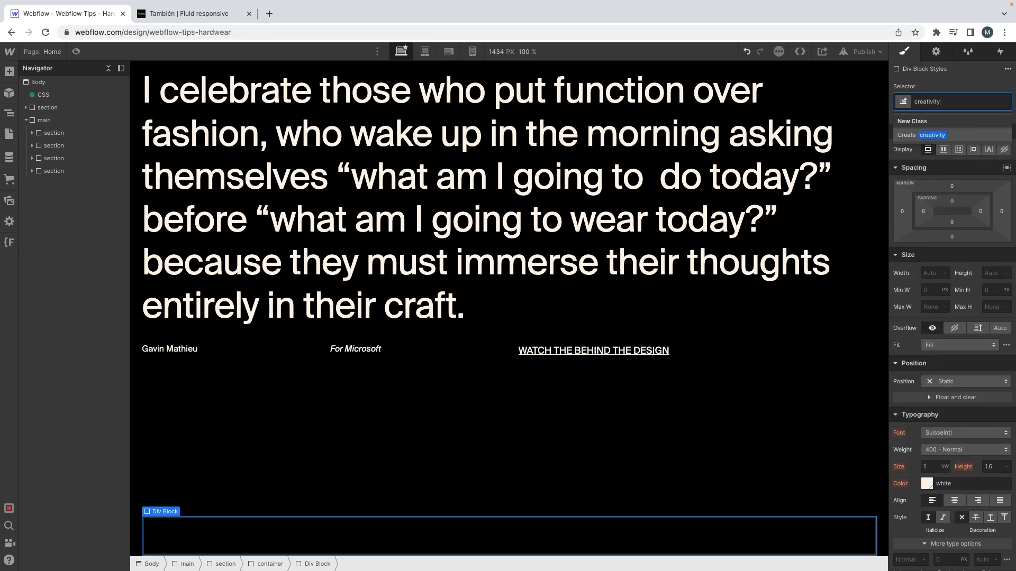
{"action": "type", "text": "__wrapper"}
{"action": "key", "text": "Return"}
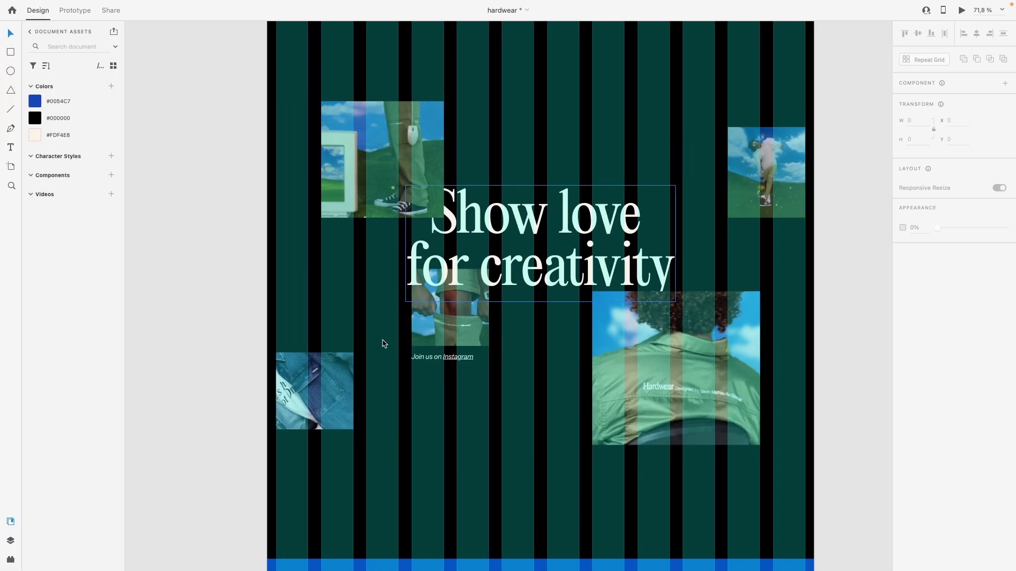
Examine the column layout of the "Show love for creativity" section in the hardwear design file
{"action": "scroll", "coordinate": [381, 345], "scroll_direction": "down", "scroll_amount": 3}
{"action": "key", "text": "ctrl+shift+semicolon"}
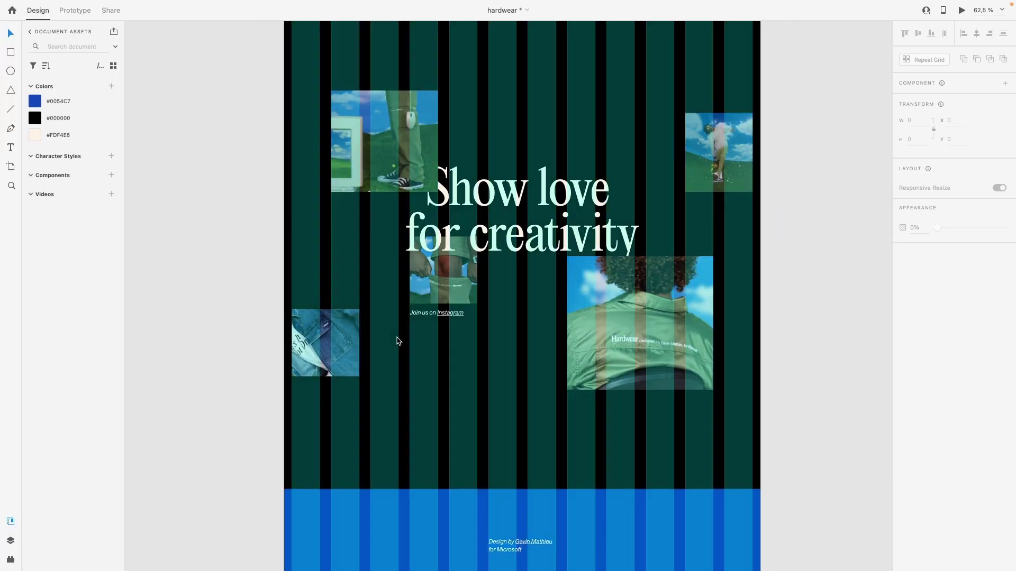
{"action": "scroll", "coordinate": [435, 312], "scroll_direction": "up", "scroll_amount": 2}
{"action": "scroll", "coordinate": [436, 312], "scroll_direction": "up", "scroll_amount": 1}
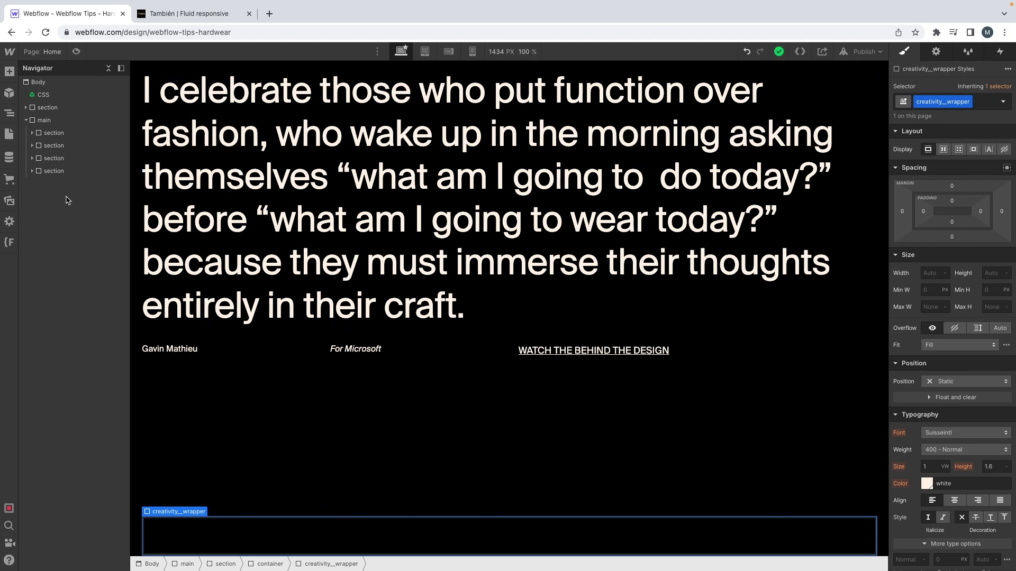
Add a div block inside creativity__wrapper and give it the class row
{"action": "left_click", "coordinate": [53, 171]}
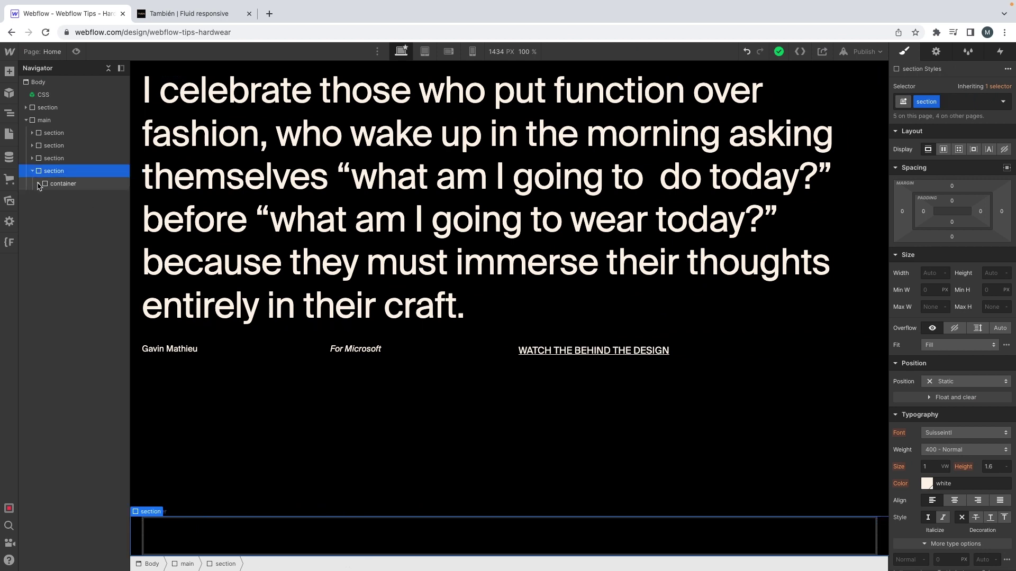
{"action": "left_click", "coordinate": [55, 197]}
{"action": "key", "text": "ctrl+e"}
{"action": "type", "text": "div"}
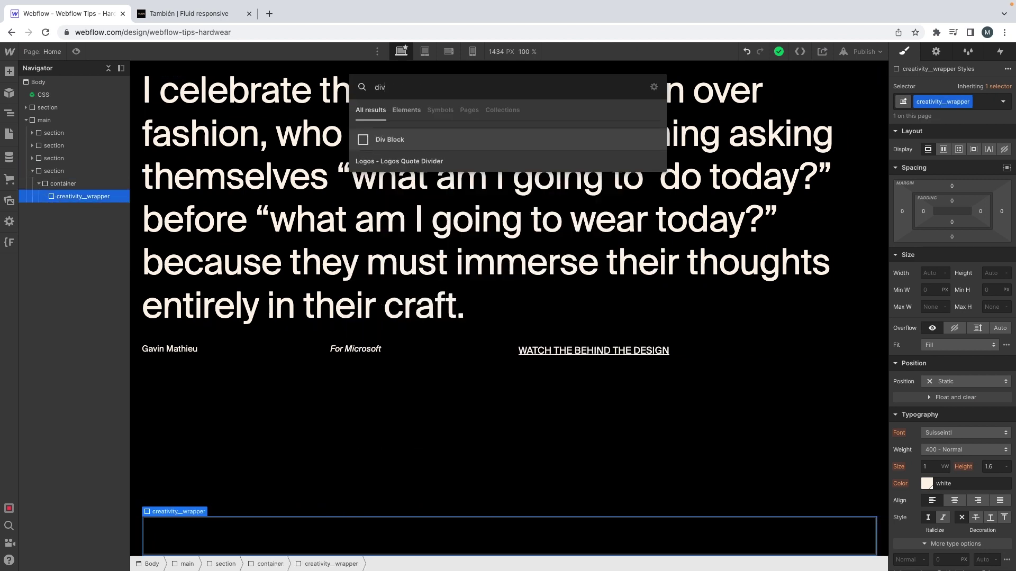
{"action": "key", "text": "Return"}
{"action": "key", "text": "super+r"}
{"action": "key", "text": "Escape"}
{"action": "type", "text": "row"}
{"action": "key", "text": "Return"}
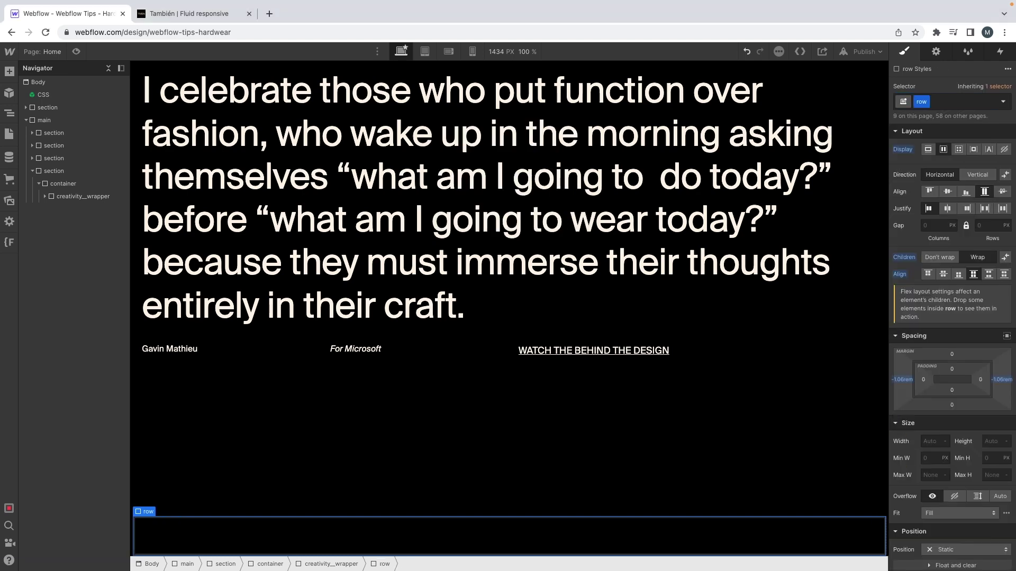
Add a div block inside the row and give it the class col
{"action": "key", "text": "super+e"}
{"action": "type", "text": "di"}
{"action": "key", "text": "Return"}
{"action": "type", "text": "col"}
{"action": "key", "text": "Return"}
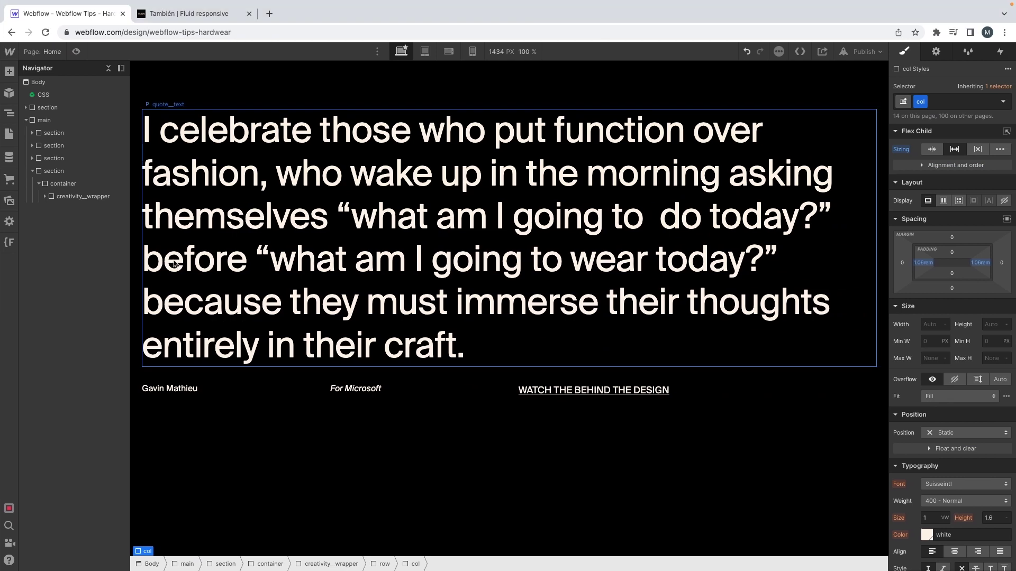
Add the combo class col-lg-3 to the column inside the creativity__wrapper row
{"action": "left_click", "coordinate": [46, 196]}
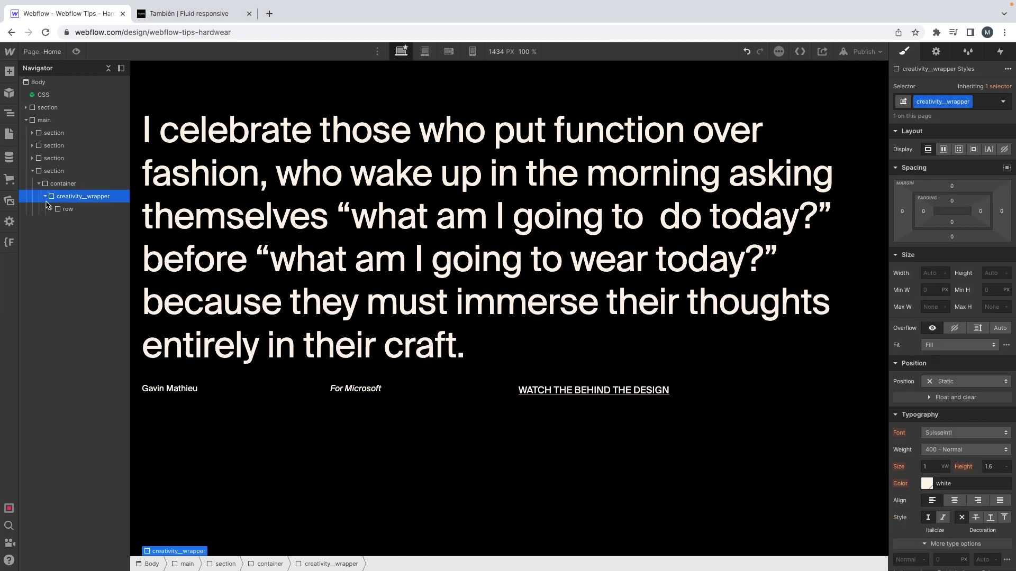
{"action": "left_click", "coordinate": [52, 210]}
{"action": "left_click", "coordinate": [73, 222]}
{"action": "key", "text": "Return"}
{"action": "type", "text": "c"}
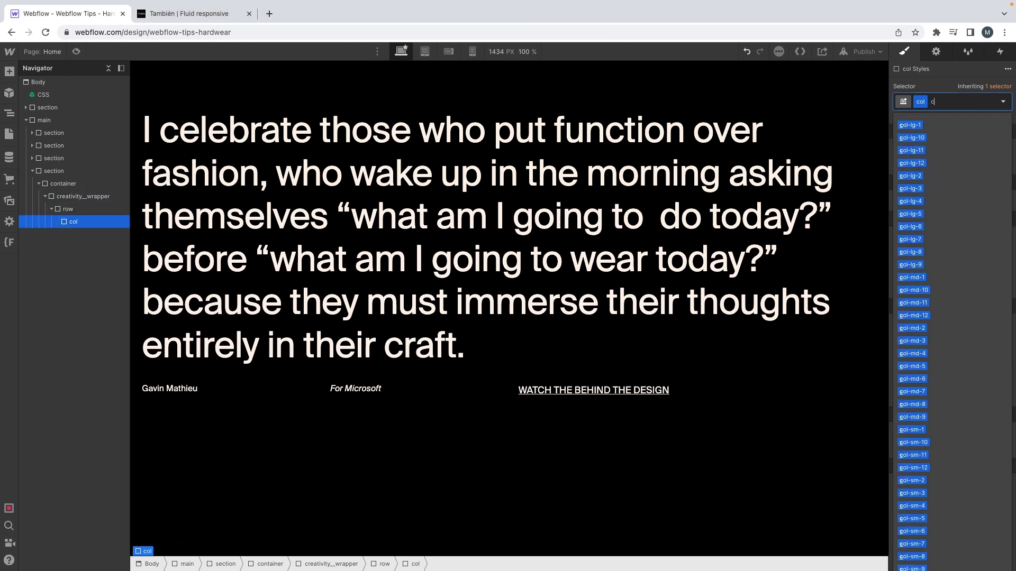
{"action": "type", "text": "ol-lg-3"}
{"action": "key", "text": "Return"}
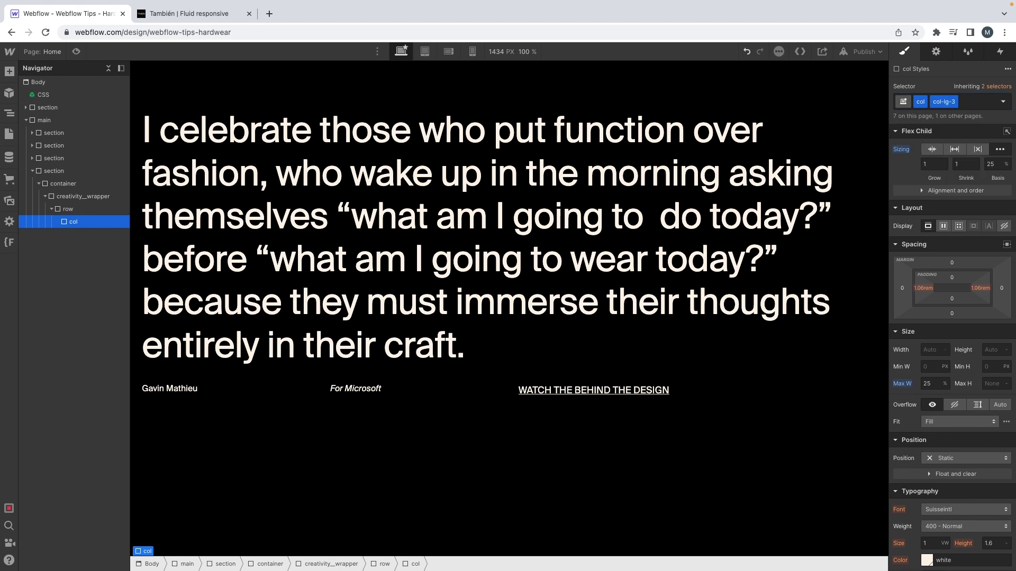
Add a second div block to the row and give it the class col
{"action": "left_click", "coordinate": [58, 213]}
{"action": "key", "text": "super+e"}
{"action": "type", "text": "div"}
{"action": "key", "text": "Return"}
{"action": "key", "text": "super+Return"}
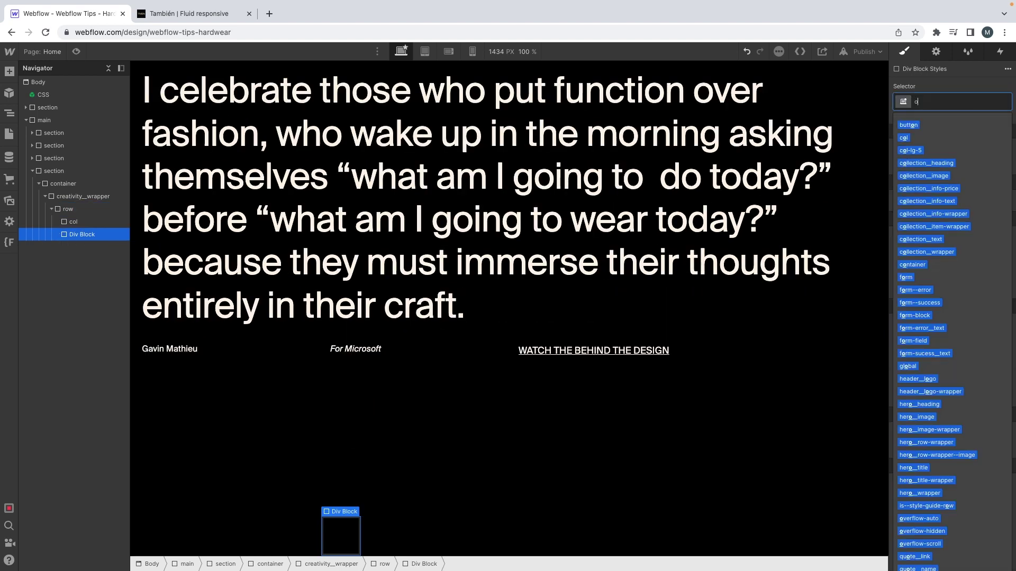
{"action": "type", "text": "ol"}
{"action": "key", "text": "Return"}
{"action": "key", "text": "super+Return"}
{"action": "key", "text": "BackSpace"}
{"action": "type", "text": "col"}
{"action": "key", "text": "Return"}
Add the combo class col-lg-2 to the row's second column
{"action": "key", "text": "super+Return"}
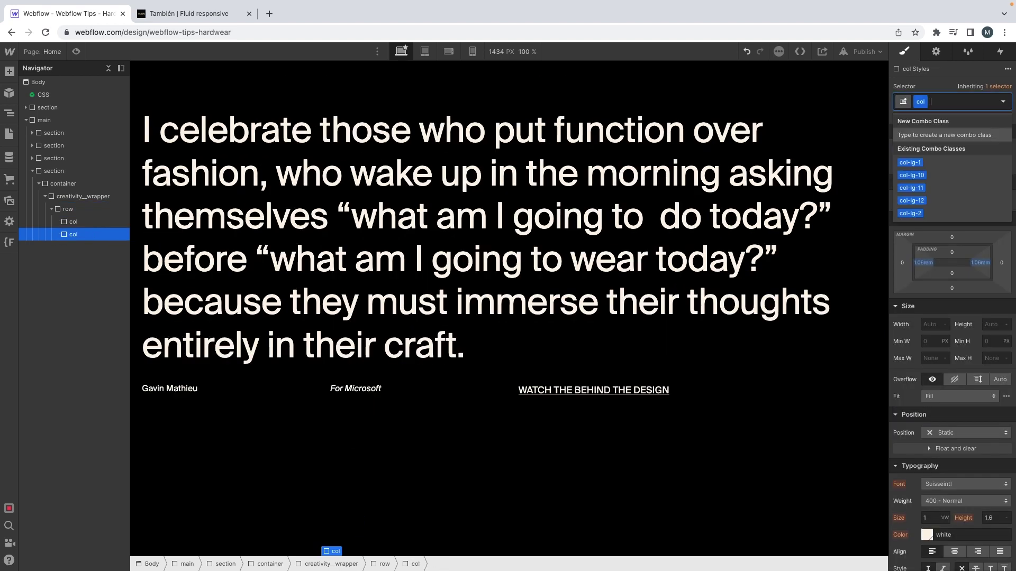
{"action": "type", "text": "col-lg-2"}
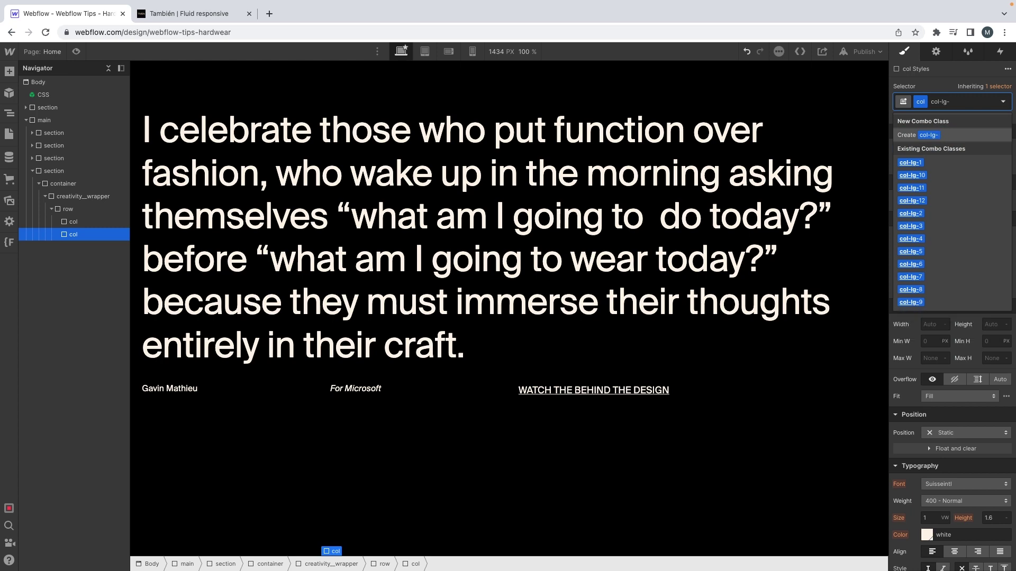
{"action": "key", "text": "Return"}
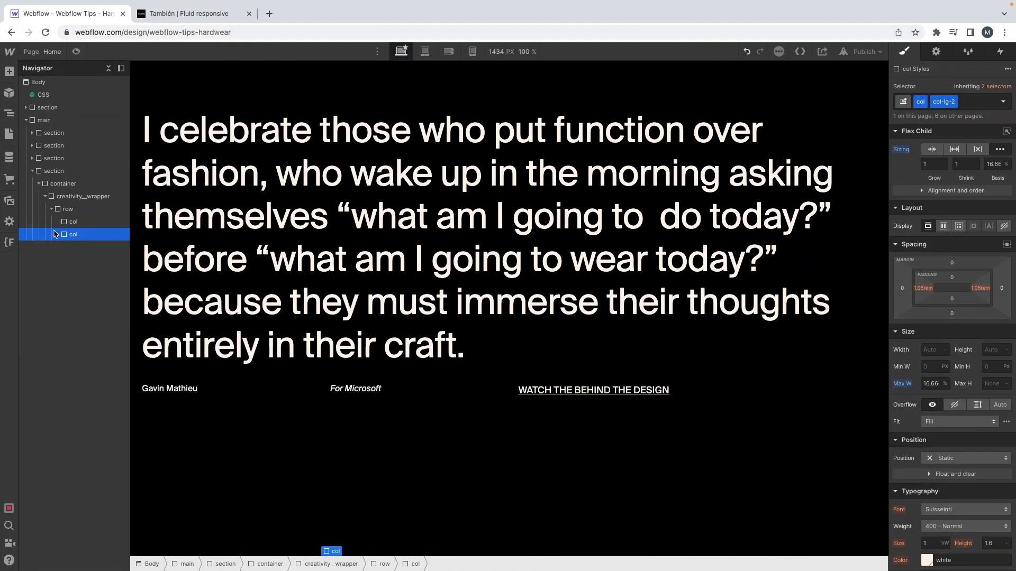
Select the row's first column and check the size of the legs-and-computer image in the hardwear design file
{"action": "left_click", "coordinate": [72, 223]}
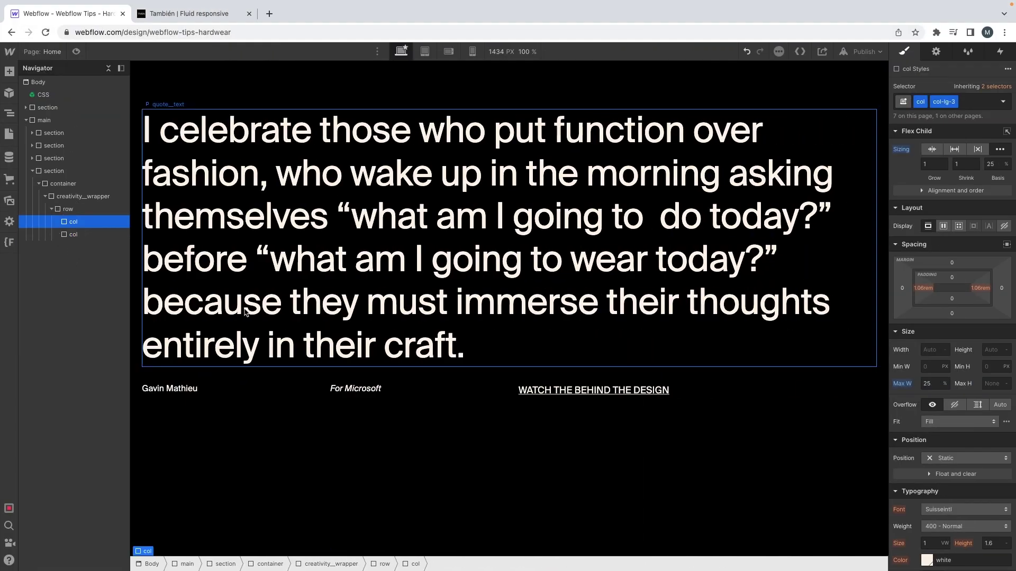
{"action": "key", "text": "super+space"}
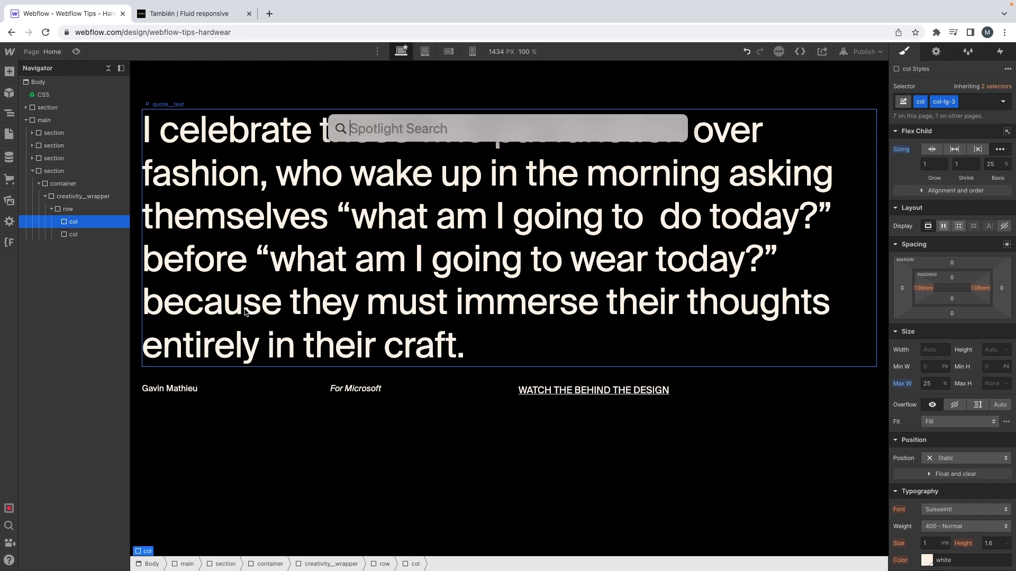
{"action": "key", "text": "Escape"}
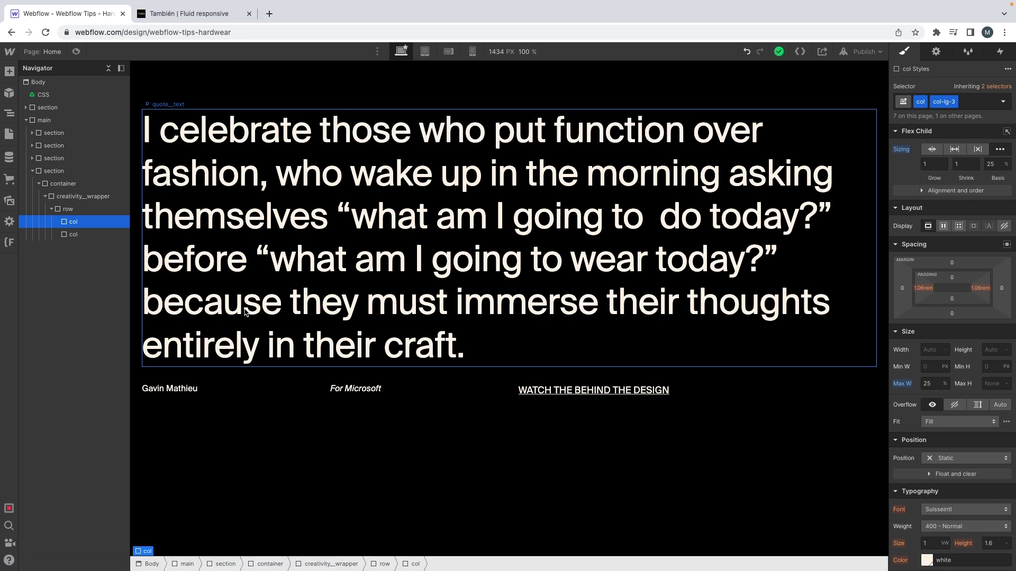
{"action": "key", "text": "ctrl+Left"}
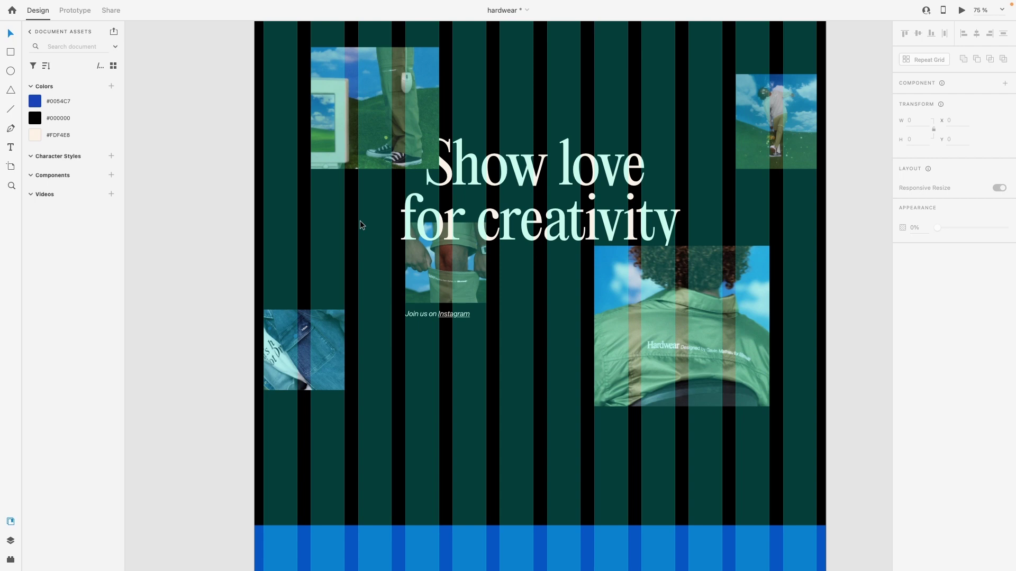
{"action": "scroll", "coordinate": [359, 225], "scroll_direction": "down", "scroll_amount": 3}
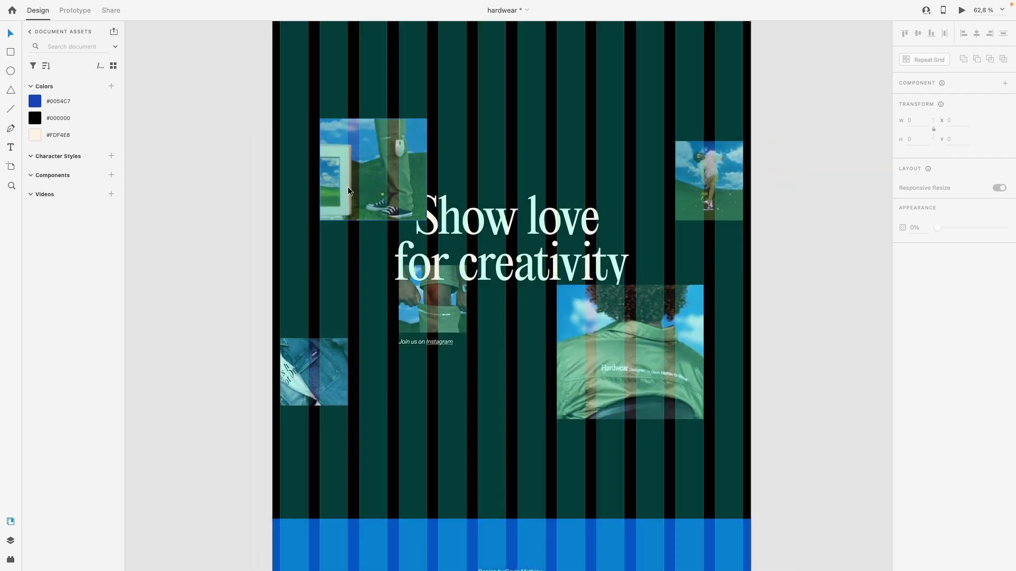
{"action": "left_click", "coordinate": [348, 186]}
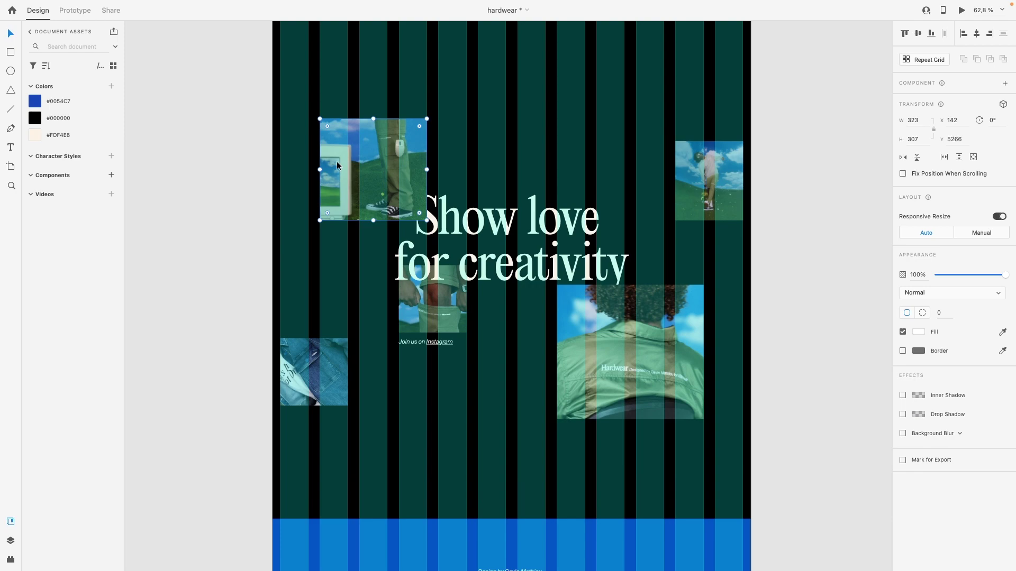
{"action": "key", "text": "ctrl+Right"}
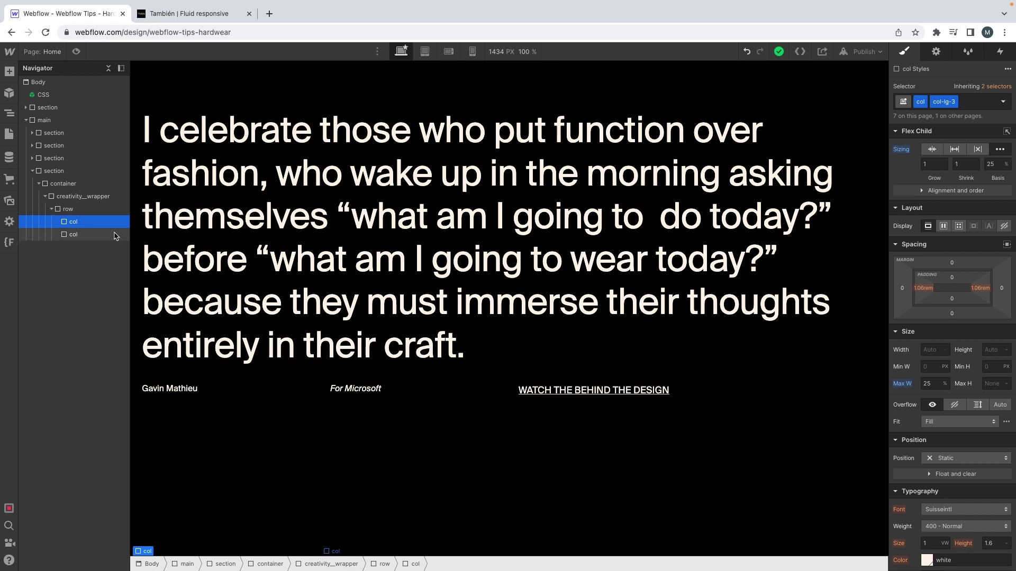
Add a div block inside the first column and give it the class creativity__image-wrapper
{"action": "key", "text": "super+e"}
{"action": "type", "text": "div"}
{"action": "key", "text": "Return"}
{"action": "key", "text": "super+Return"}
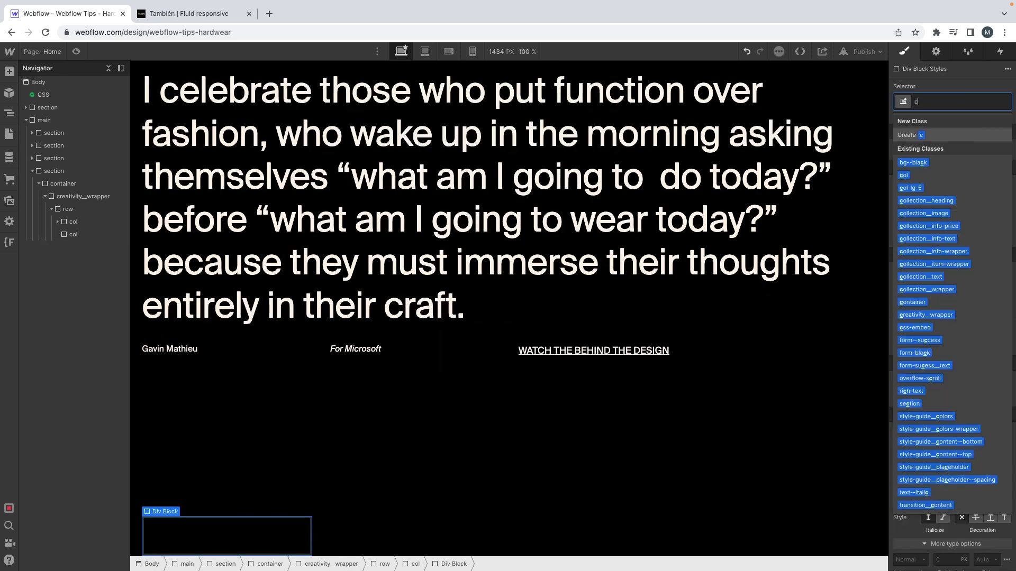
{"action": "type", "text": "creativity_"}
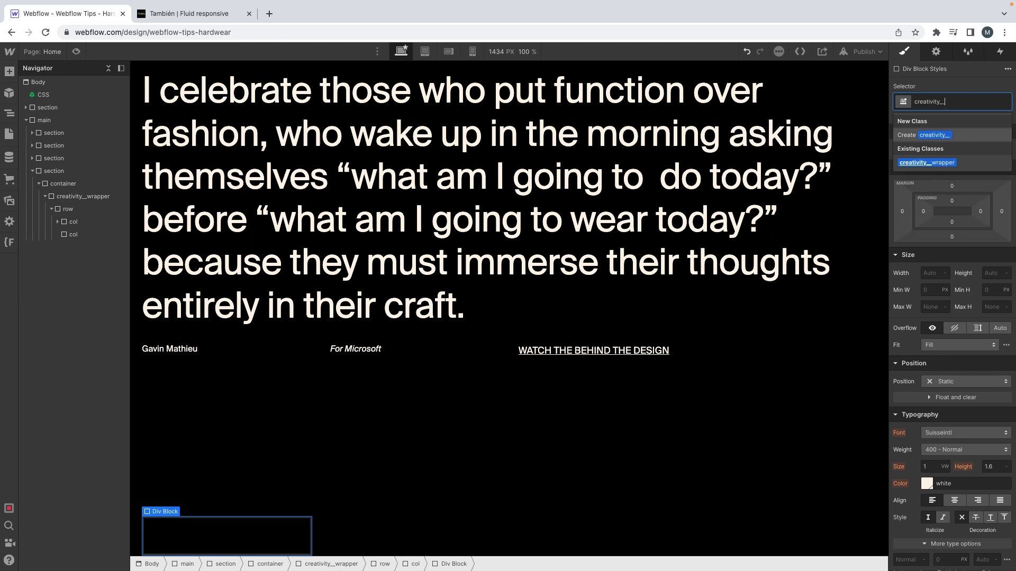
{"action": "type", "text": "image-w"}
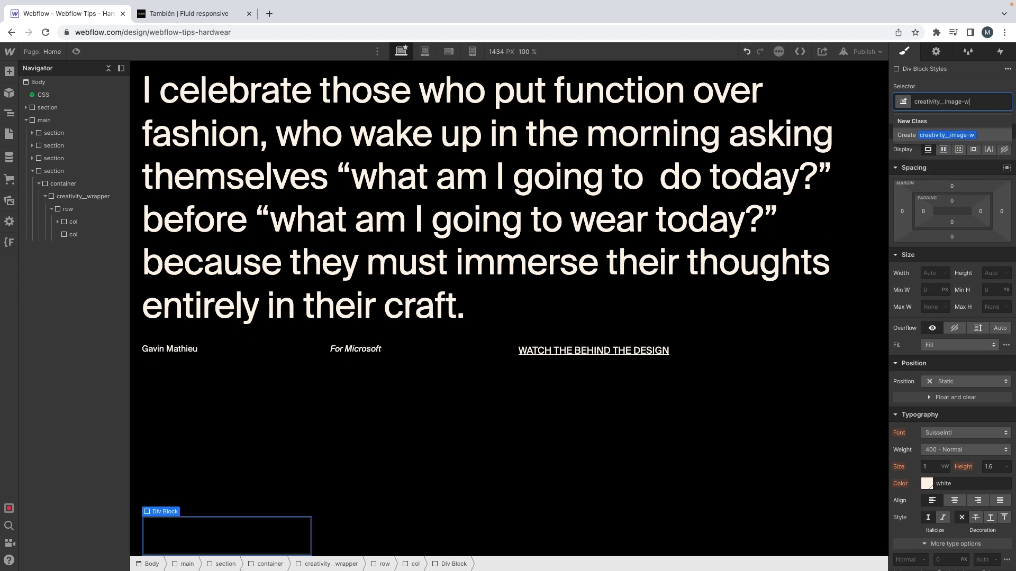
{"action": "type", "text": "rapper"}
{"action": "key", "text": "Return"}
Insert an image into creativity__image-wrapper and use the 2930…n.jpg asset showing legs beside a computer
{"action": "key", "text": "super+e"}
{"action": "type", "text": "image"}
{"action": "key", "text": "Return"}
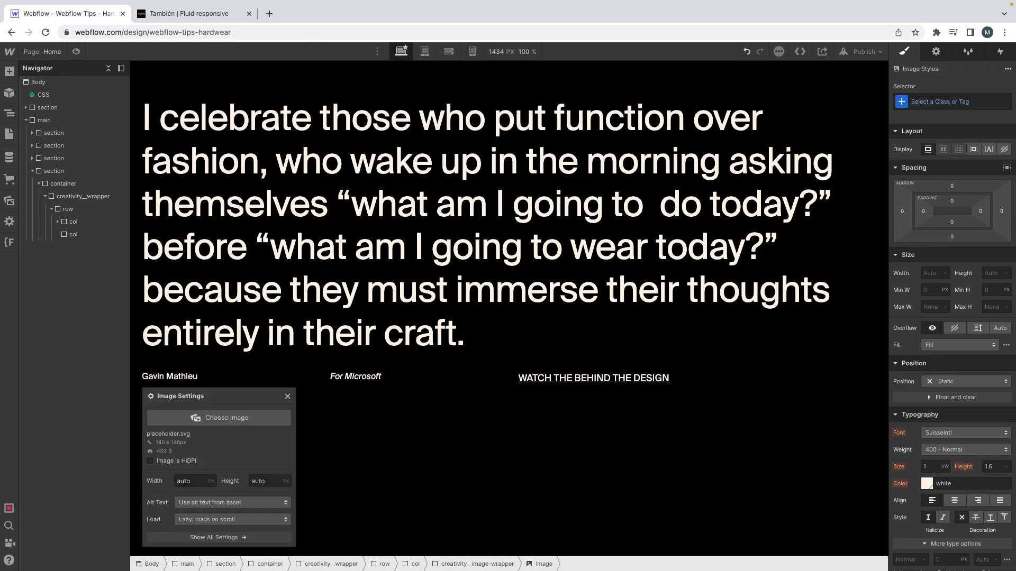
{"action": "left_click", "coordinate": [265, 385]}
{"action": "key", "text": "ctrl+Left"}
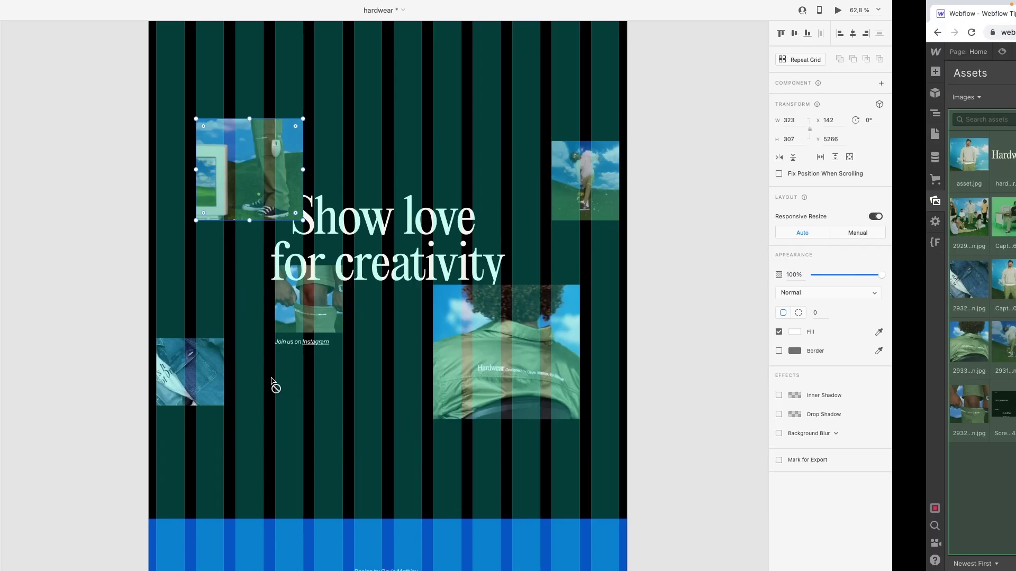
{"action": "key", "text": "ctrl+Right"}
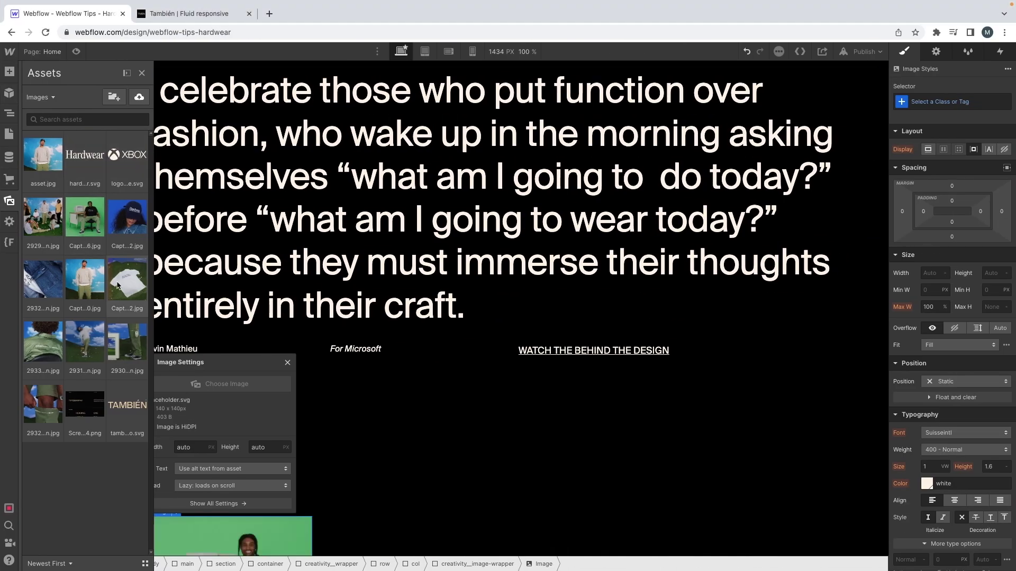
{"action": "left_click", "coordinate": [128, 328]}
{"action": "left_click", "coordinate": [58, 222]}
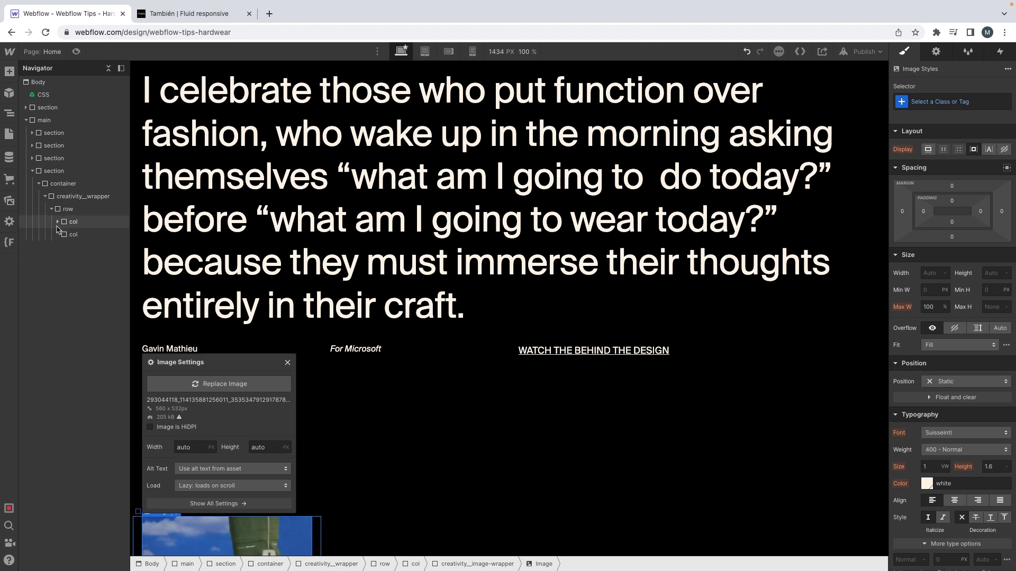
Give the image inside the first column's wrapper the class creativity__image
{"action": "left_click", "coordinate": [69, 235]}
{"action": "left_click", "coordinate": [68, 234]}
{"action": "left_click", "coordinate": [85, 247]}
{"action": "key", "text": "ctrl+Return"}
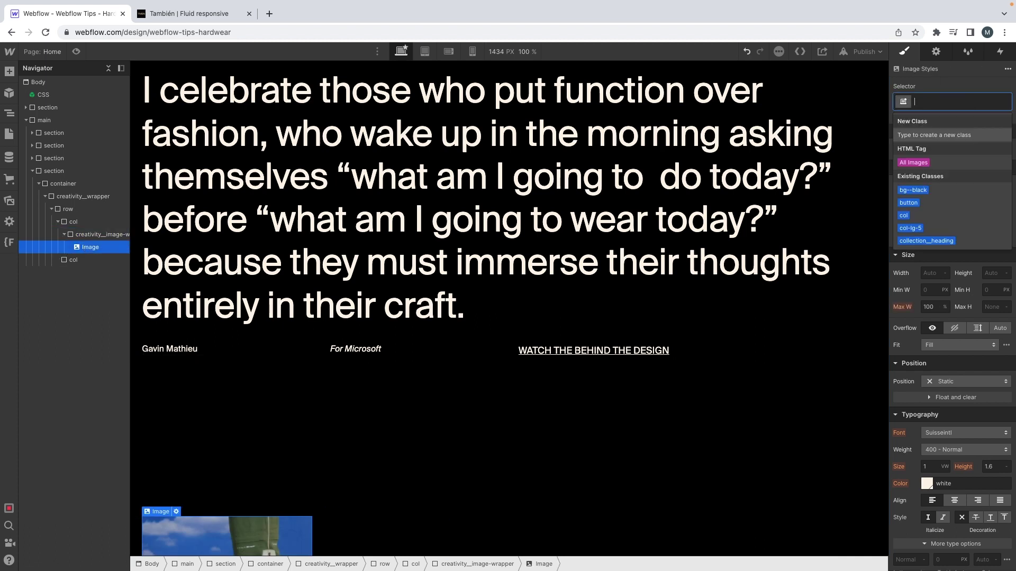
{"action": "type", "text": "crati"}
{"action": "key", "text": "BackSpace"}
{"action": "key", "text": "BackSpace"}
{"action": "key", "text": "BackSpace"}
{"action": "type", "text": "eat"}
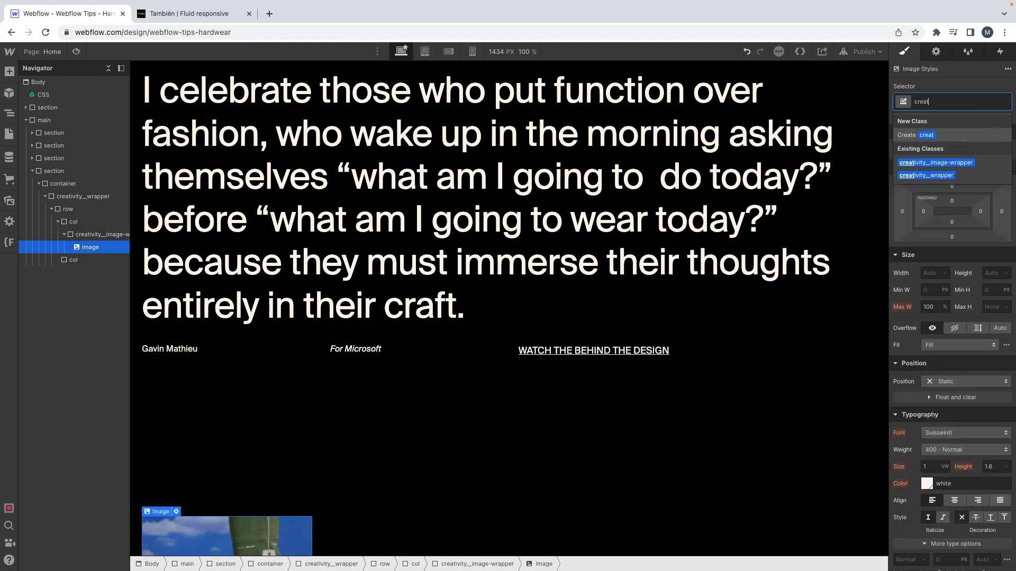
{"action": "type", "text": "ivity__image"}
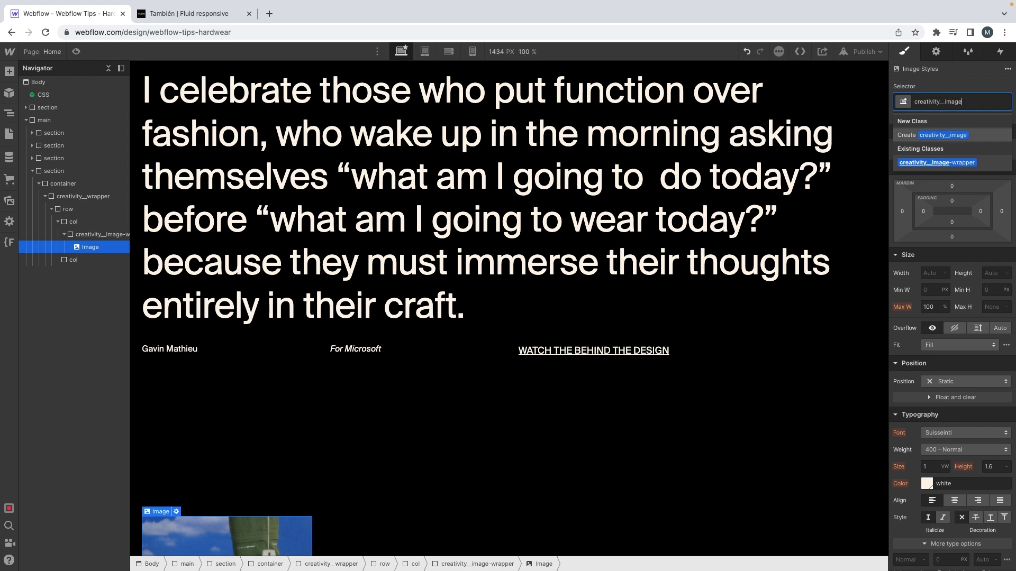
{"action": "key", "text": "Return"}
Set the creativity__image width and height to 100% and its fit to Cover
{"action": "left_click", "coordinate": [926, 270]}
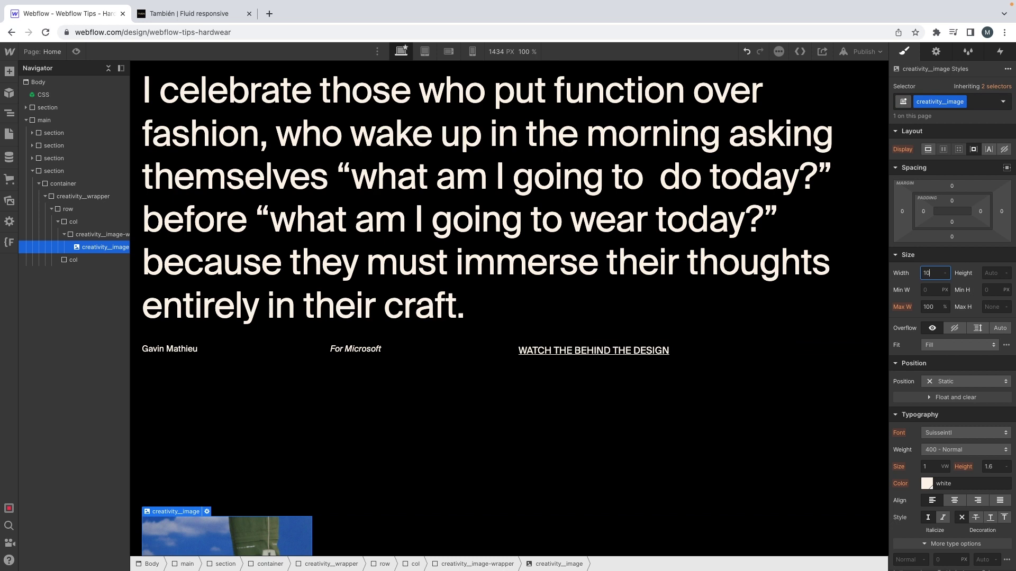
{"action": "key", "text": "Tab"}
{"action": "left_click", "coordinate": [953, 346]}
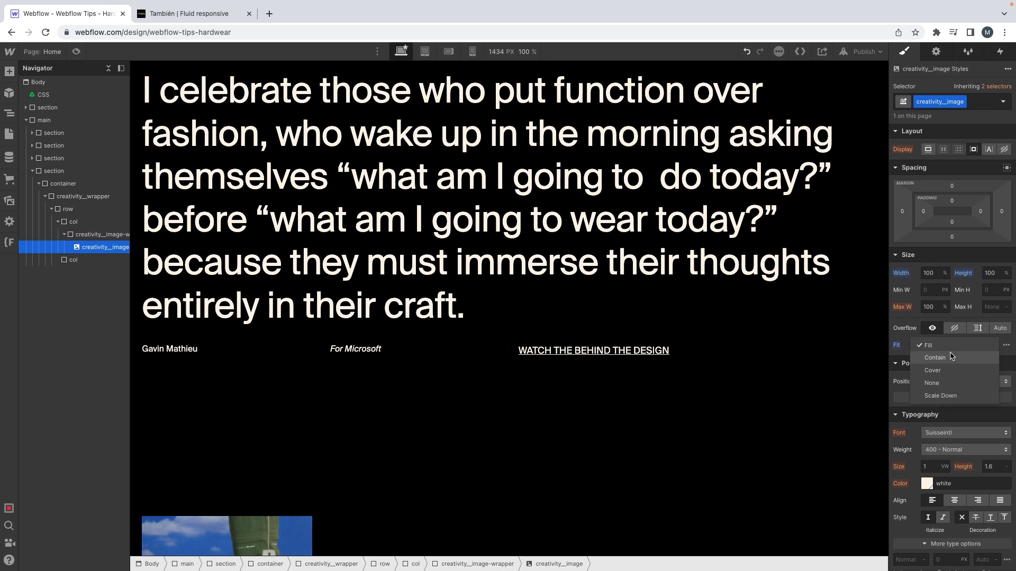
{"action": "left_click", "coordinate": [950, 371]}
Set the first column's creativity__image-wrapper width to 100% and add the combo class creativity__image-wrapper--one
{"action": "left_click", "coordinate": [100, 235]}
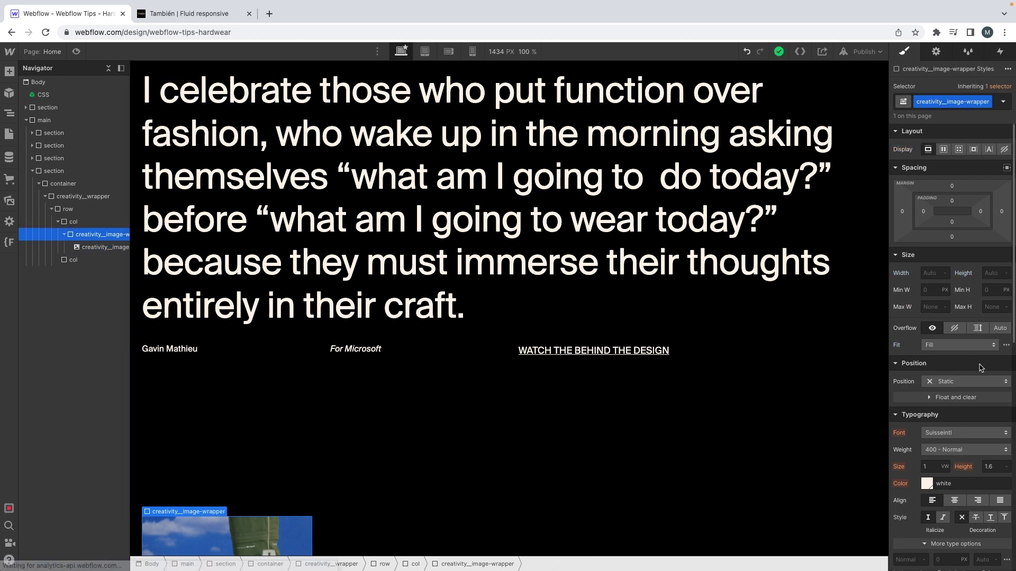
{"action": "left_click", "coordinate": [934, 274]}
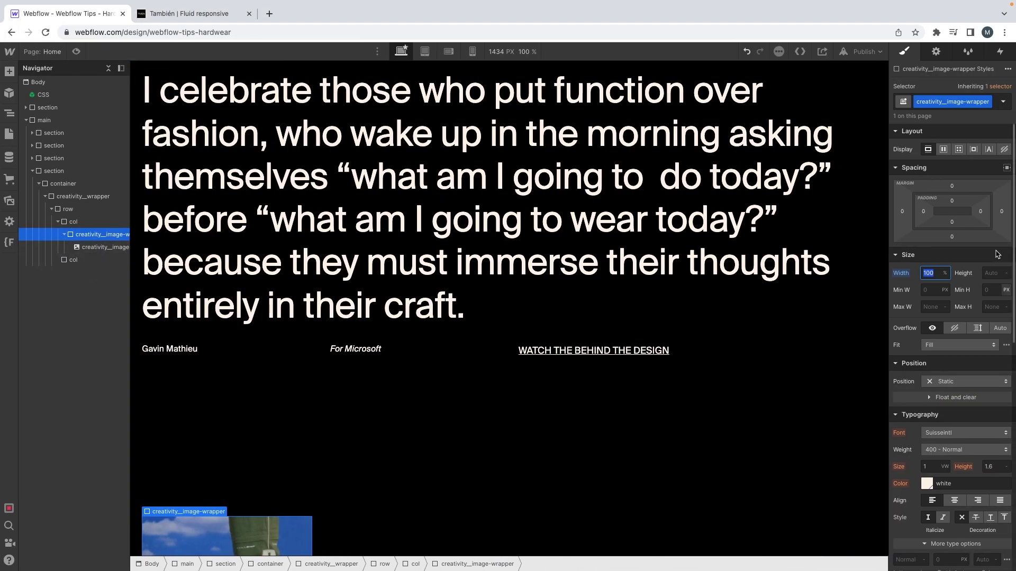
{"action": "double_click", "coordinate": [960, 104]}
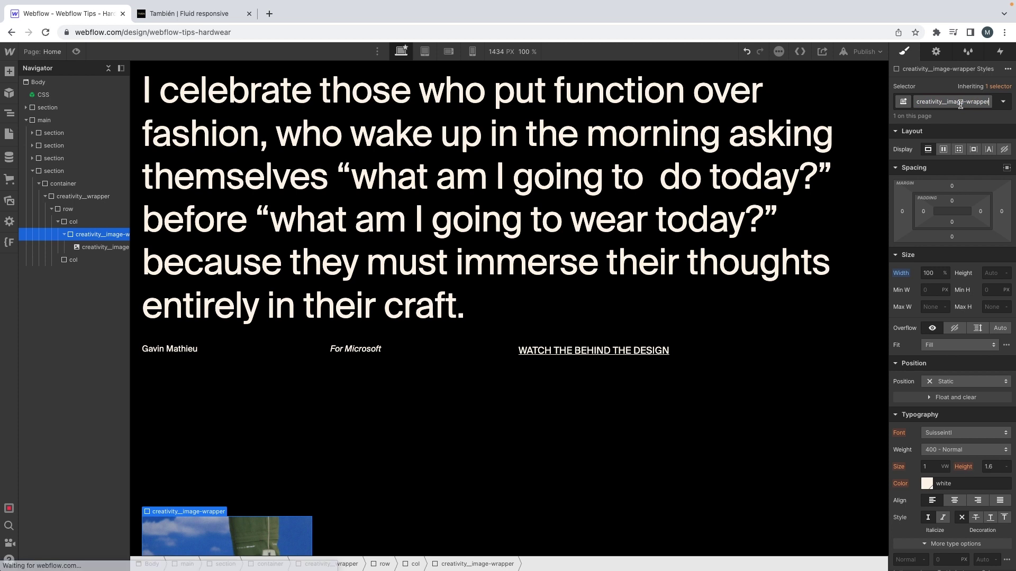
{"action": "key", "text": "super+c"}
{"action": "left_click", "coordinate": [960, 104]}
{"action": "key", "text": "ctrl+v"}
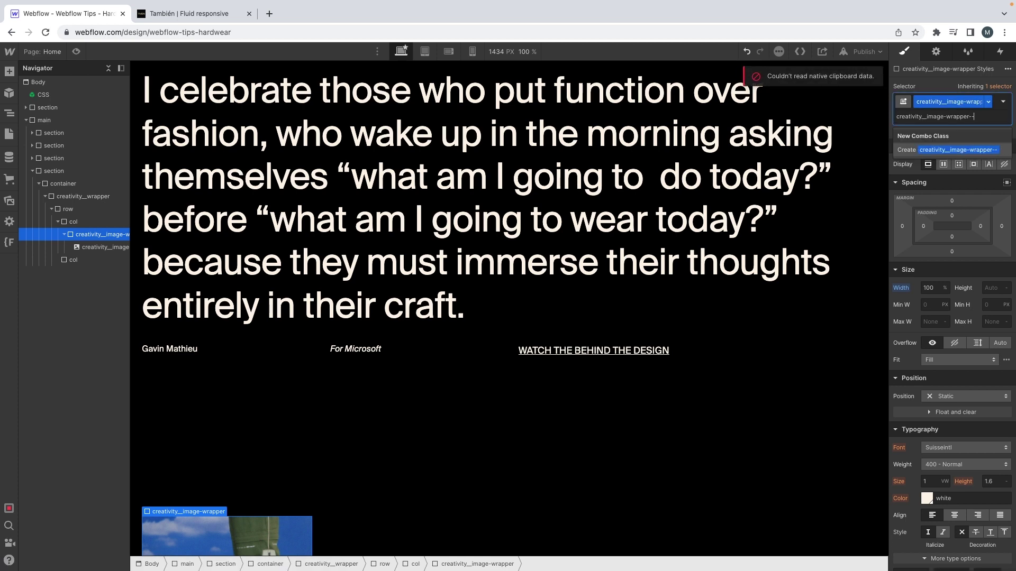
{"action": "type", "text": "one"}
{"action": "key", "text": "Return"}
Set the height of creativity__image-wrapper--one to 19.2 rem
{"action": "left_click", "coordinate": [997, 287]}
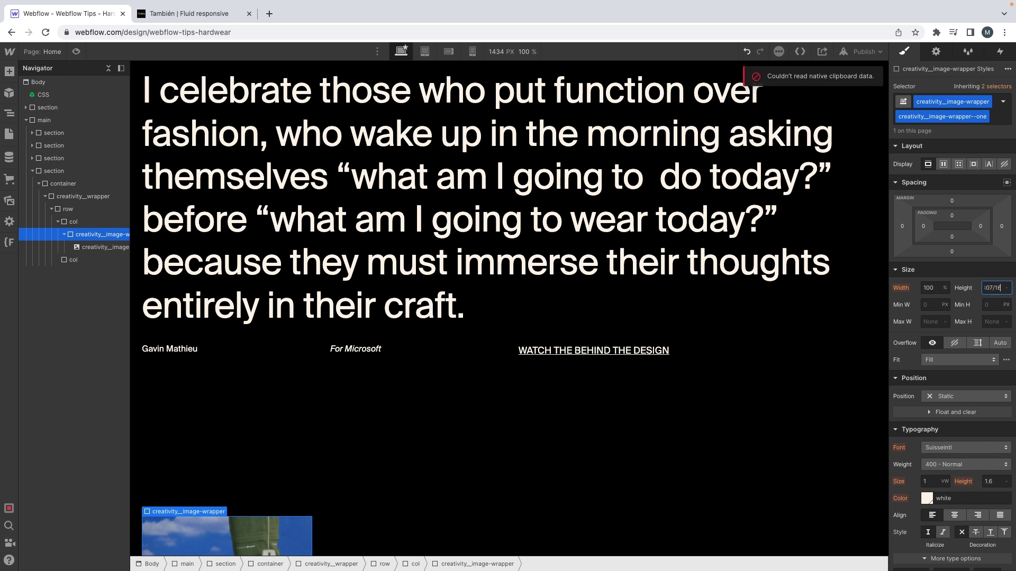
{"action": "key", "text": "Return"}
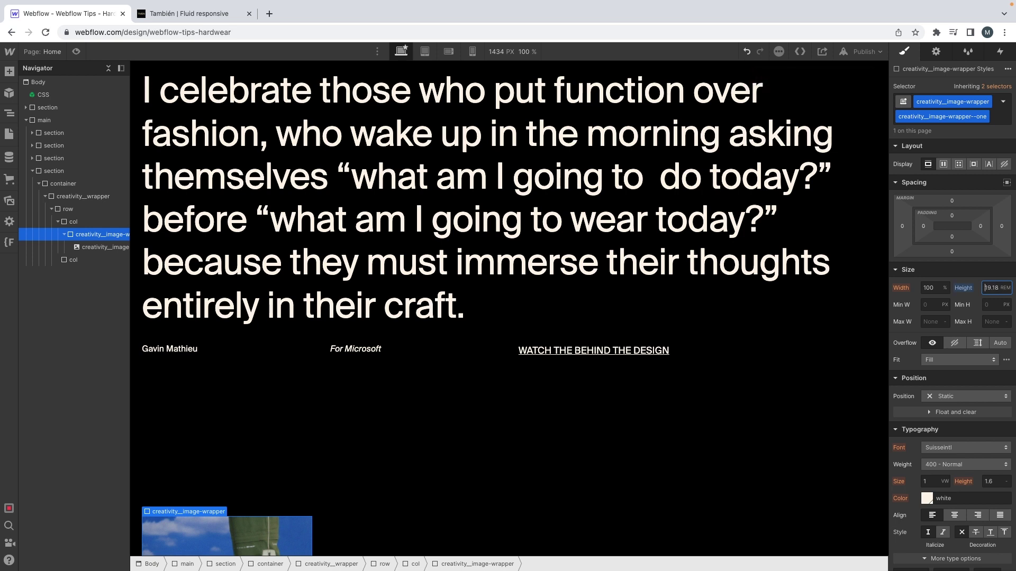
{"action": "key", "text": "super+a"}
{"action": "type", "text": "19.2"}
{"action": "scroll", "coordinate": [487, 436], "scroll_direction": "down", "scroll_amount": 3}
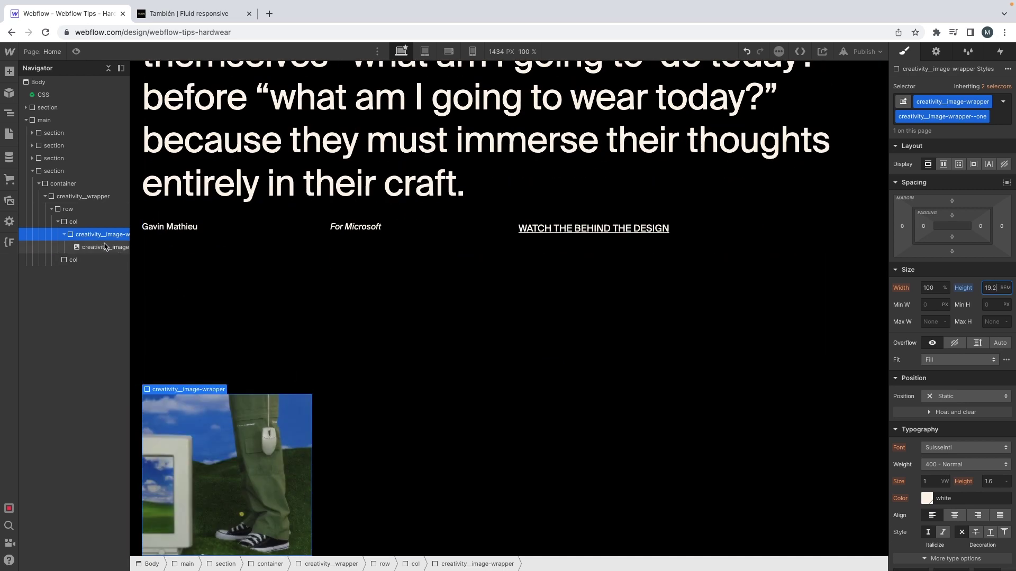
Add the combo class ml-1-col to the row's first column
{"action": "left_click", "coordinate": [74, 222]}
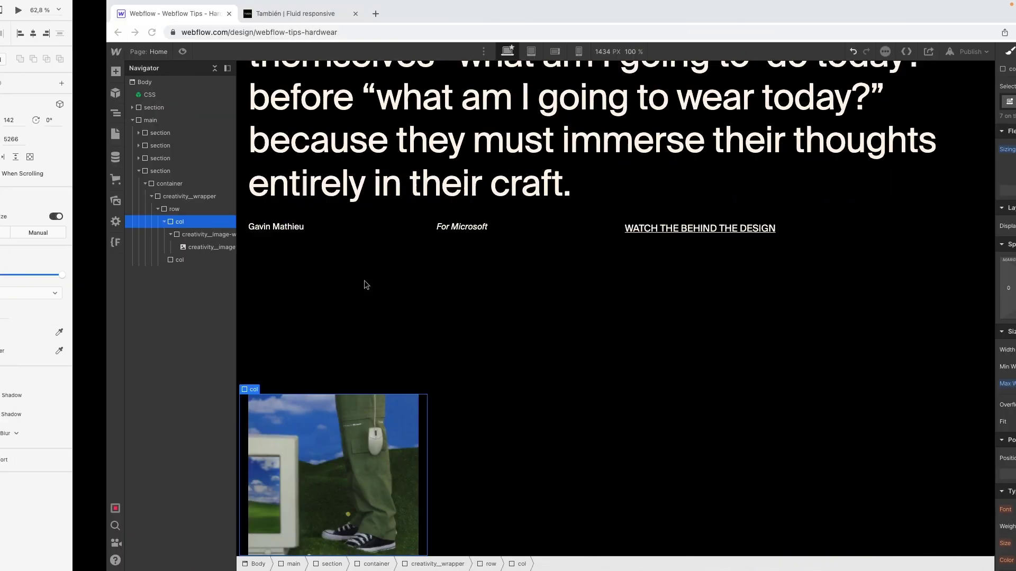
{"action": "key", "text": "super+Return"}
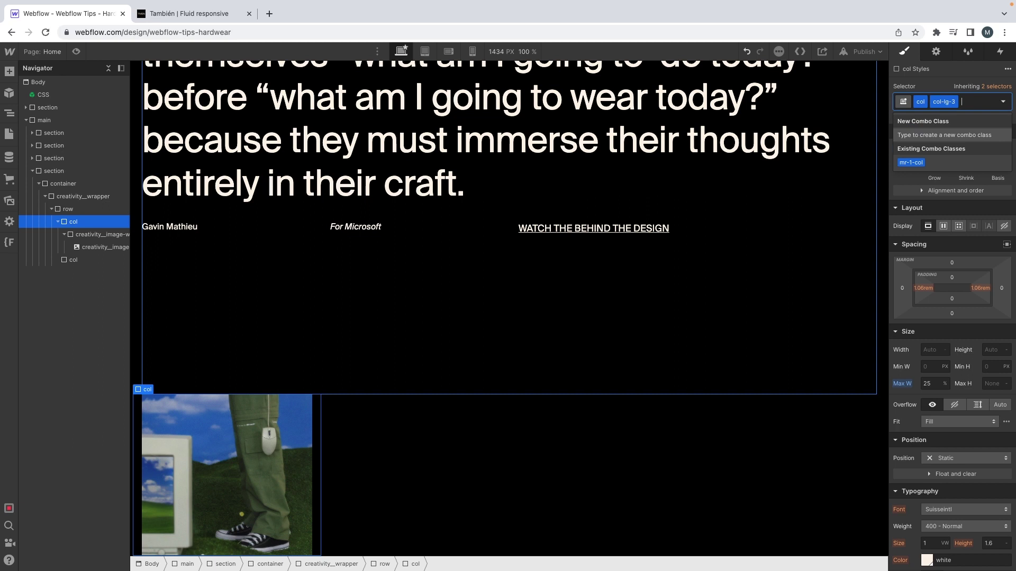
{"action": "type", "text": "ml-"}
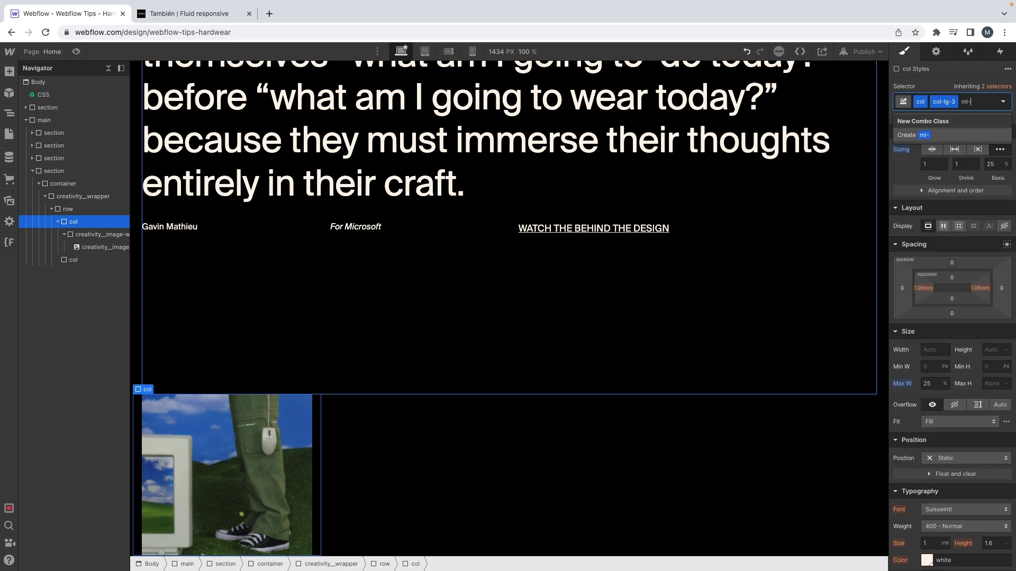
{"action": "type", "text": "1-col"}
{"action": "key", "text": "Return"}
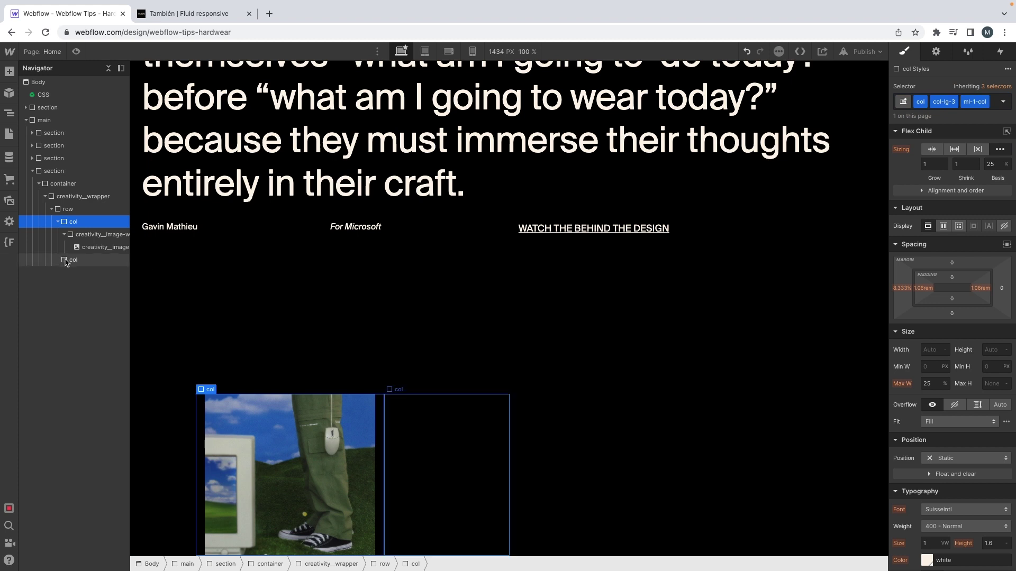
Copy the first column's image wrapper with its image into the row's second column
{"action": "left_click", "coordinate": [83, 235]}
{"action": "key", "text": "super+c"}
{"action": "left_click", "coordinate": [81, 259]}
{"action": "key", "text": "super+v"}
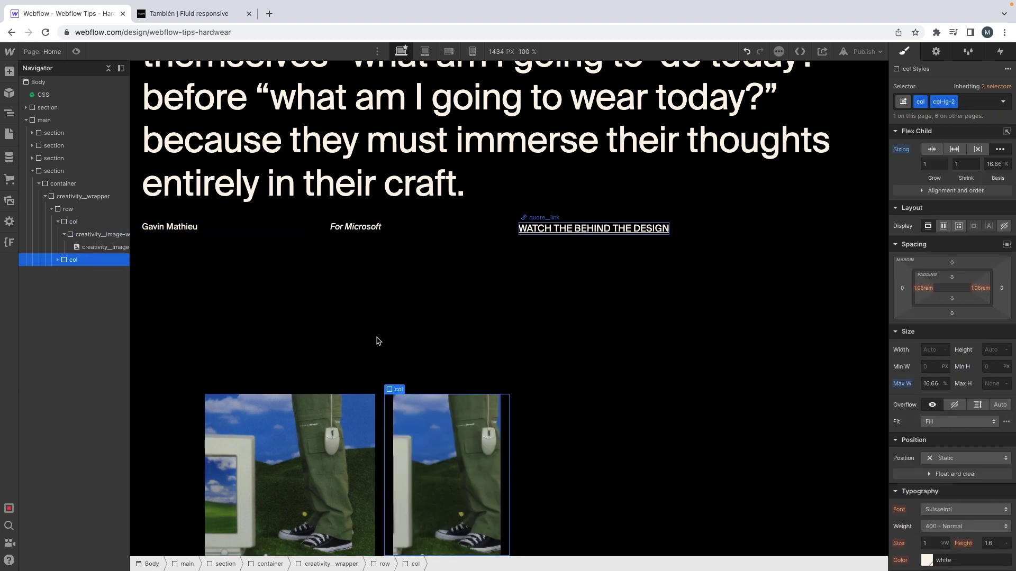
Add the existing combo class justify-between to the row holding both image columns
{"action": "left_click", "coordinate": [67, 209]}
{"action": "key", "text": "ctrl+Return"}
{"action": "type", "text": "just"}
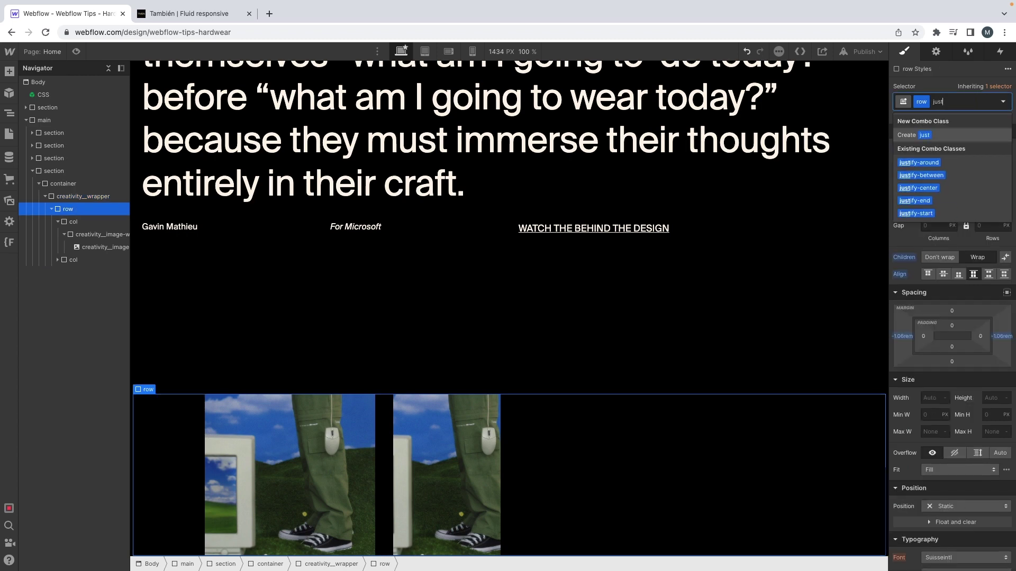
{"action": "key", "text": "Down"}
{"action": "key", "text": "Down"}
{"action": "key", "text": "Down"}
{"action": "key", "text": "Up"}
{"action": "key", "text": "Return"}
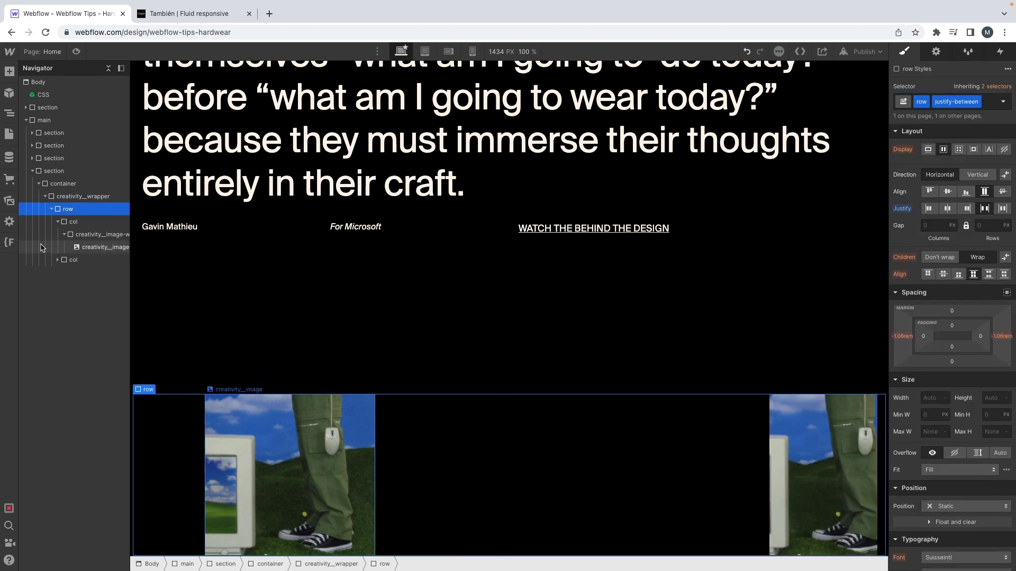
Replace the combo class on the second column's image wrapper with creativity__image-wrapper--two
{"action": "left_click", "coordinate": [57, 260]}
{"action": "left_click", "coordinate": [85, 273]}
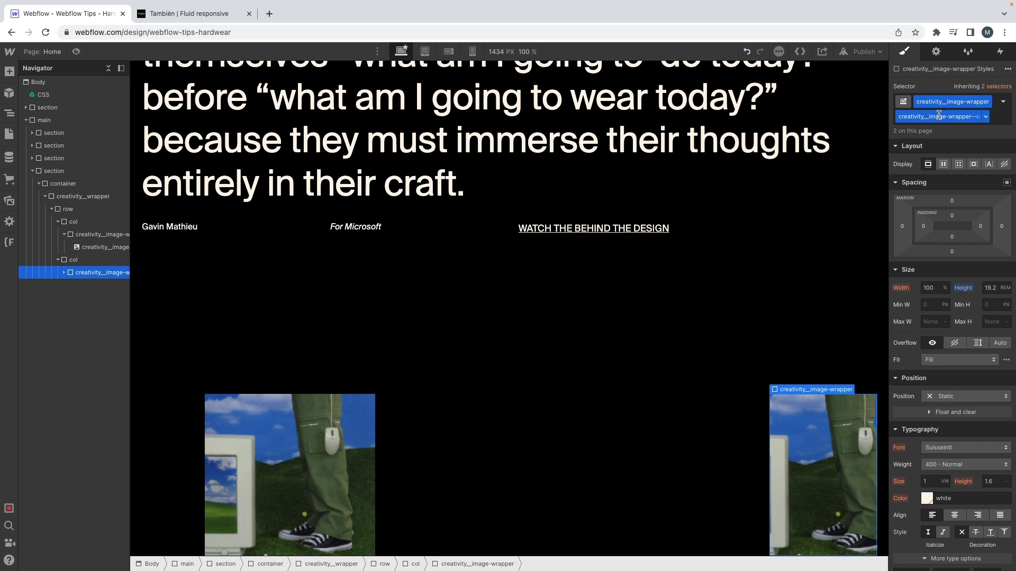
{"action": "key", "text": "BackSpace"}
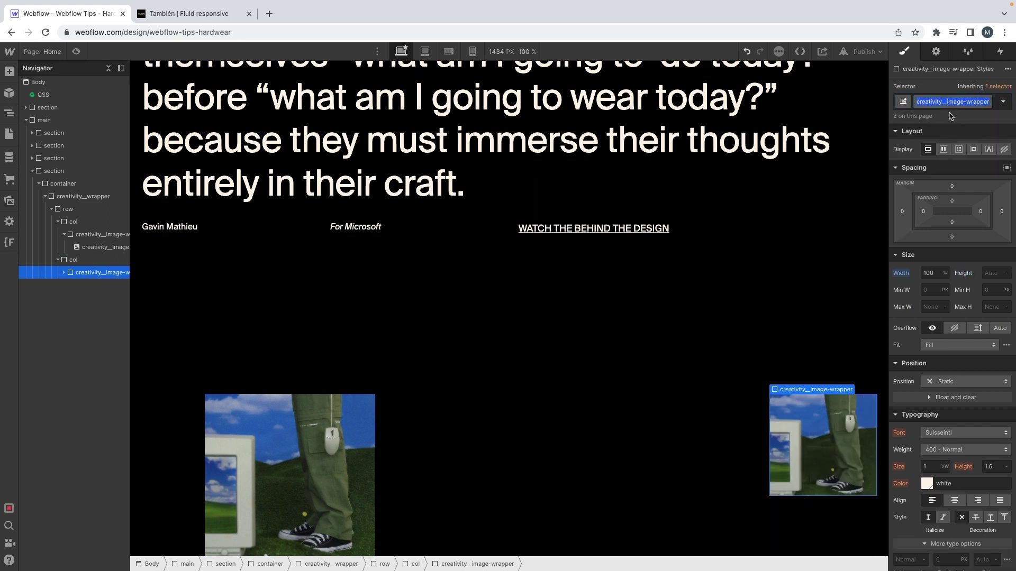
{"action": "key", "text": "ctrl+v"}
{"action": "type", "text": "--two"}
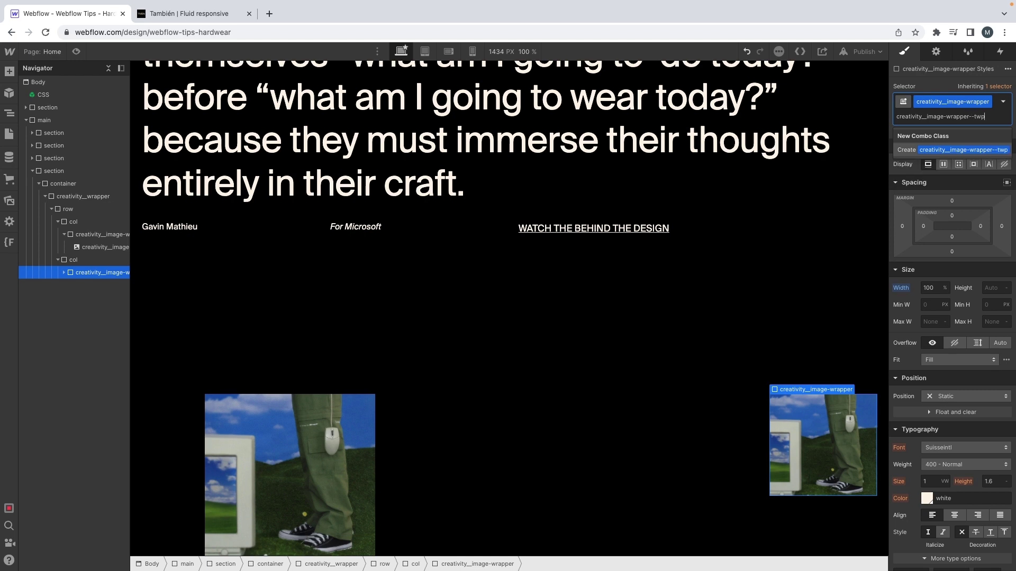
{"action": "key", "text": "Return"}
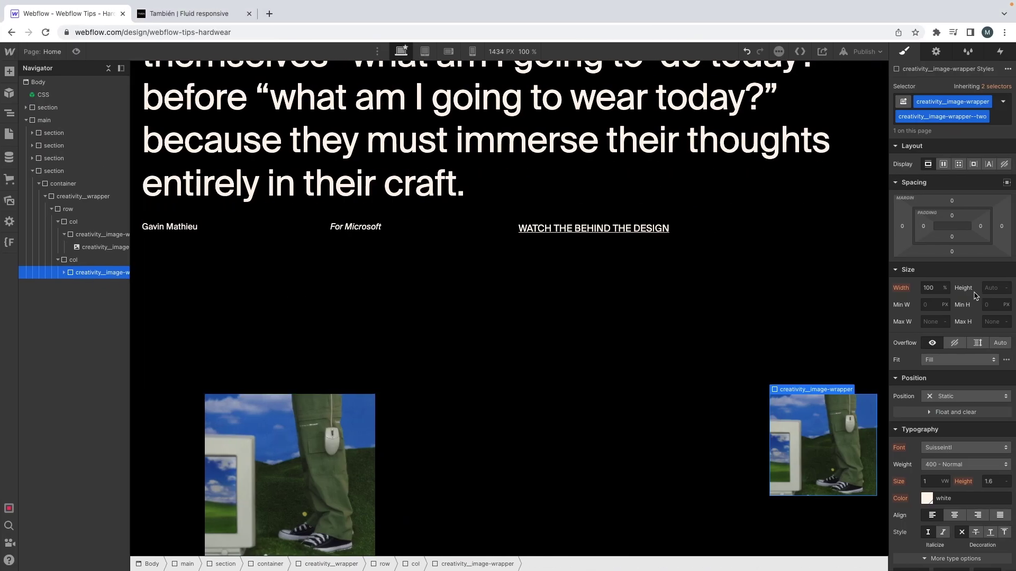
Set the height of creativity__image-wrapper--two to 15 rem, converted from 240 px
{"action": "left_click", "coordinate": [987, 286]}
{"action": "type", "text": "240"}
{"action": "key", "text": "Return"}
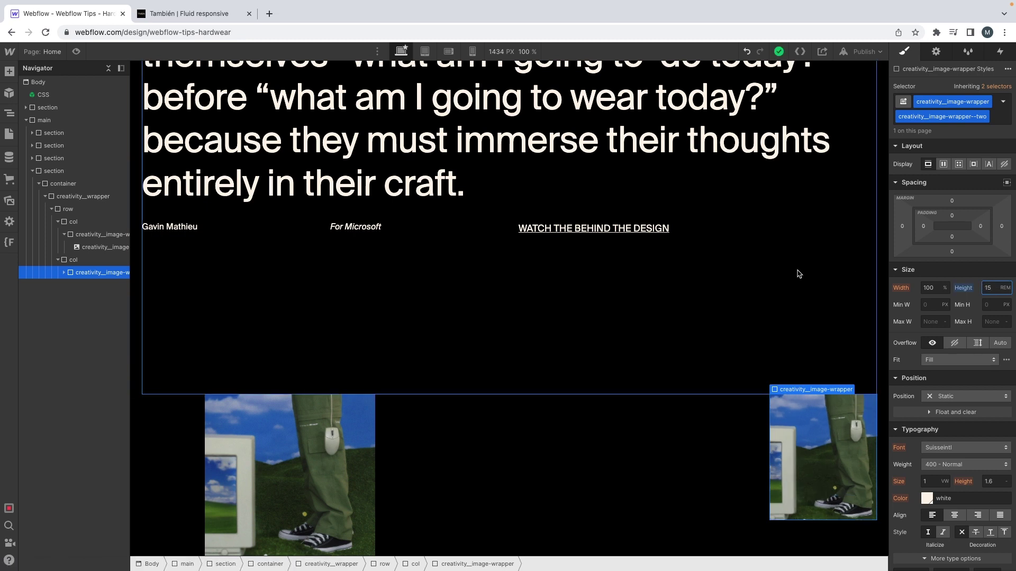
Replace the second column's image with the 2931…n.jpg asset showing a person swinging on the grass
{"action": "left_click", "coordinate": [814, 410]}
{"action": "left_click", "coordinate": [834, 390]}
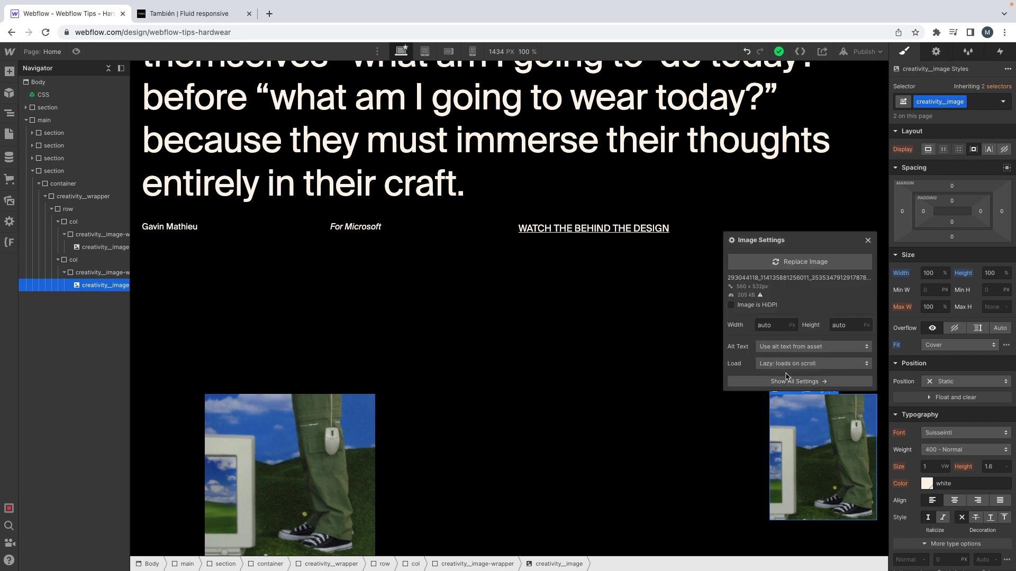
{"action": "left_click", "coordinate": [800, 261]}
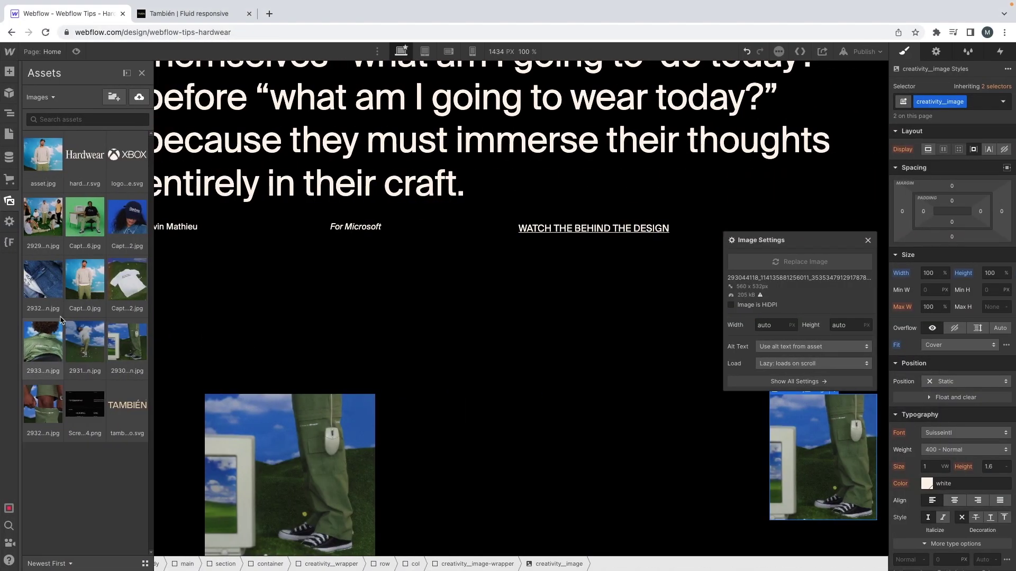
{"action": "left_click", "coordinate": [82, 345]}
{"action": "left_click", "coordinate": [375, 350]}
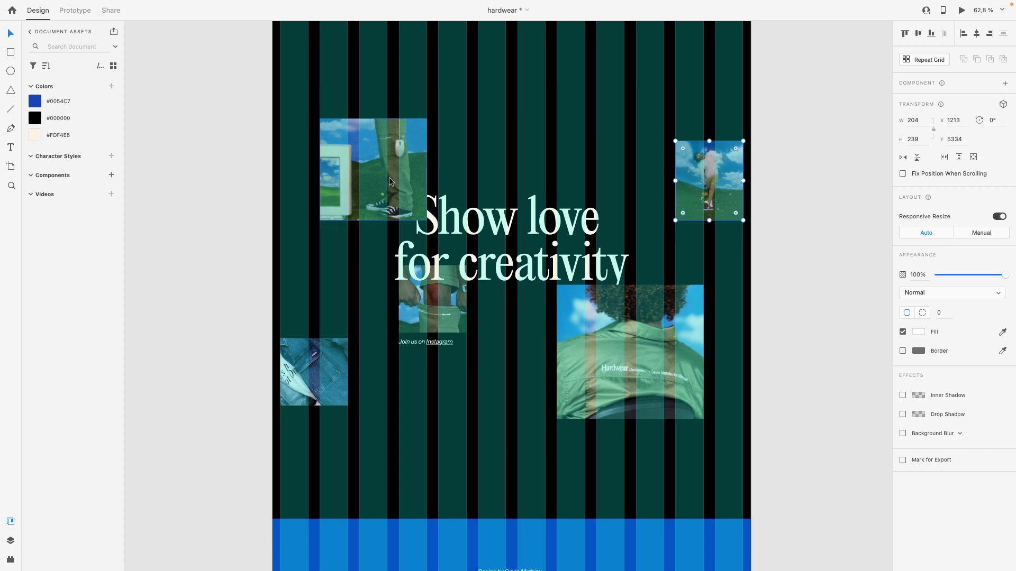
In the hardwear design file, try shifting the images around the "Show love for creativity" heading upward and undo the moves
{"action": "left_click_drag", "start_coordinate": [284, 143], "coordinate": [616, 135]}
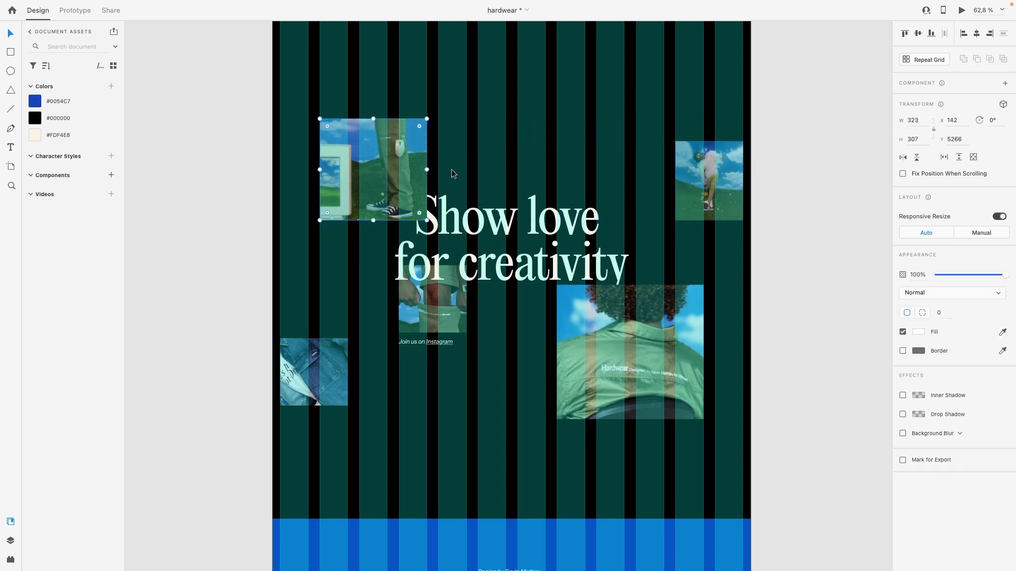
{"action": "left_click_drag", "start_coordinate": [408, 176], "coordinate": [401, 106]}
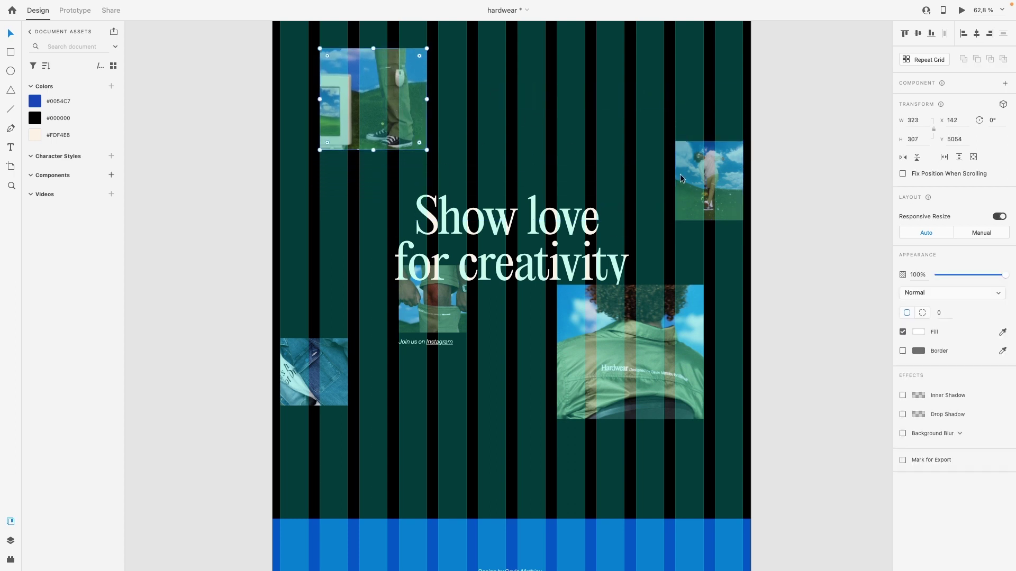
{"action": "left_click", "coordinate": [714, 190], "text": "shift"}
{"action": "left_click_drag", "start_coordinate": [714, 191], "coordinate": [714, 177]}
{"action": "key", "text": "super+z"}
{"action": "key", "text": "super+z"}
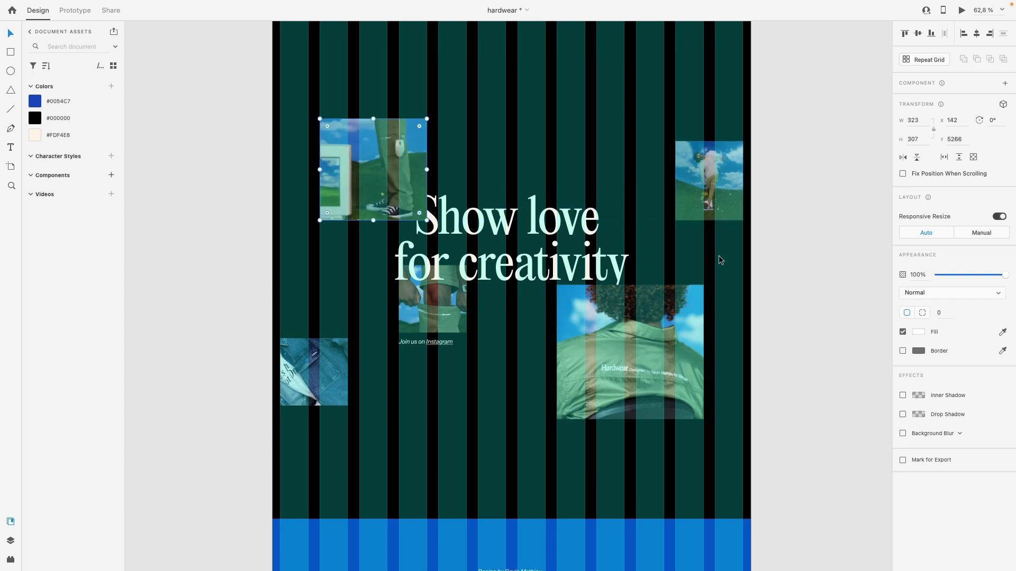
{"action": "left_click", "coordinate": [676, 259]}
{"action": "left_click_drag", "start_coordinate": [615, 353], "coordinate": [627, 293]}
{"action": "key", "text": "super+z"}
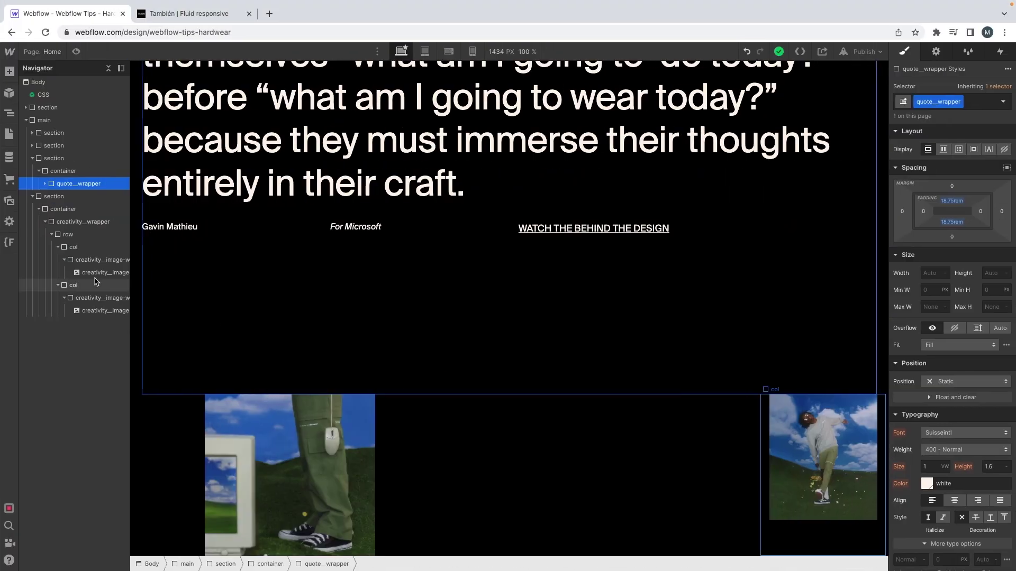
Collapse the image row and add a div block inside creativity__wrapper below it
{"action": "left_click", "coordinate": [51, 235]}
{"action": "left_click", "coordinate": [69, 222]}
{"action": "key", "text": "super+e"}
{"action": "type", "text": "div"}
{"action": "key", "text": "Return"}
Give the new div block below the image row the class creativity__heading-wrapper
{"action": "key", "text": "super+Return"}
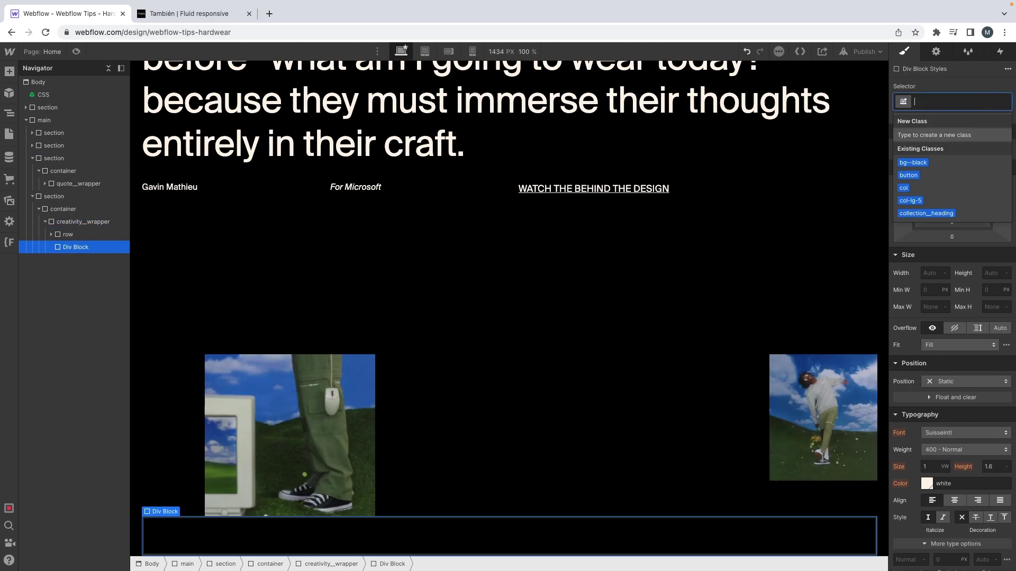
{"action": "type", "text": "row"}
{"action": "type", "text": "creati"}
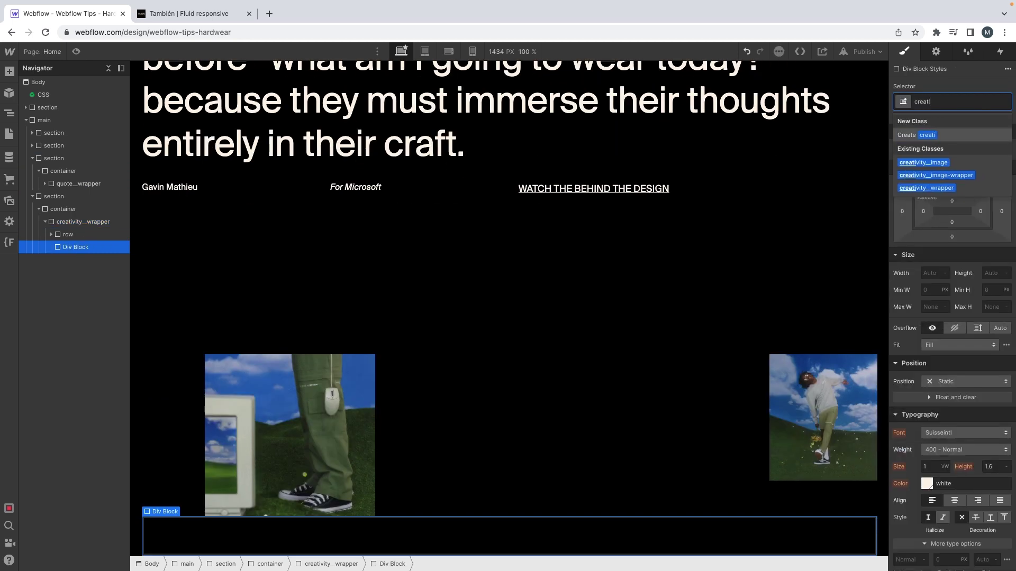
{"action": "type", "text": "vity__heading_"}
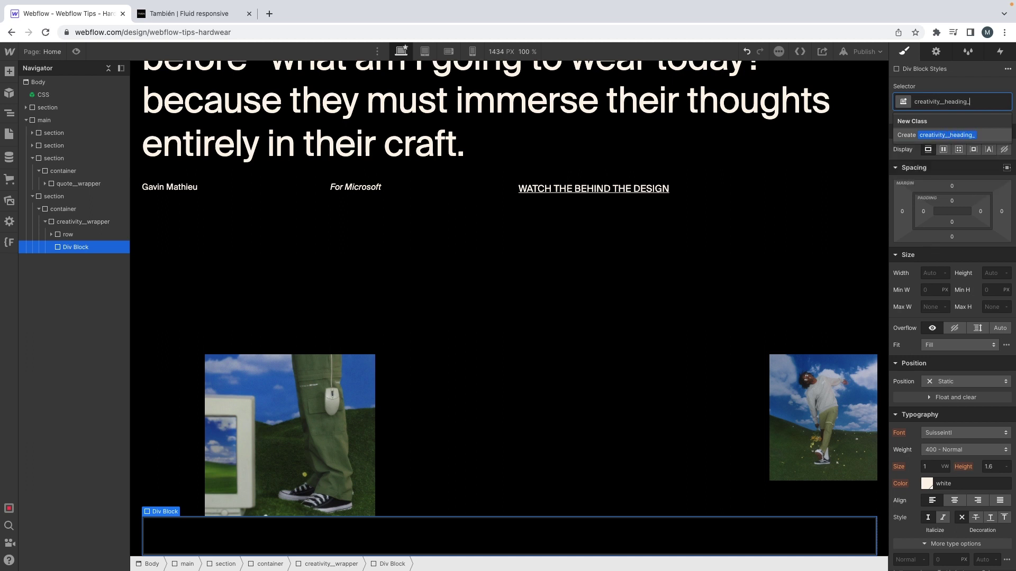
{"action": "type", "text": "_wrap"}
{"action": "key", "text": "BackSpace"}
{"action": "type", "text": "-"}
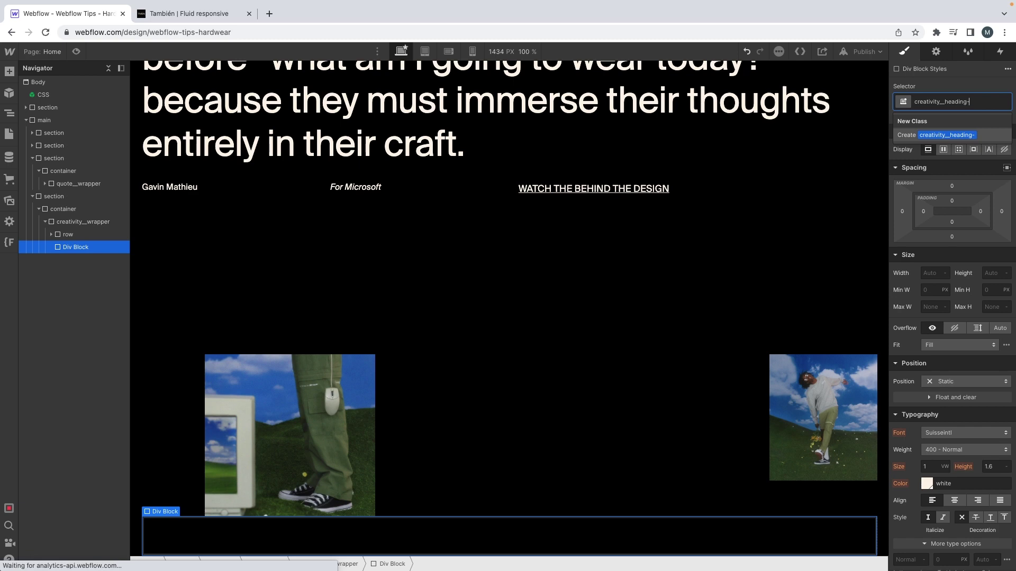
{"action": "type", "text": "wrapper"}
{"action": "key", "text": "Return"}
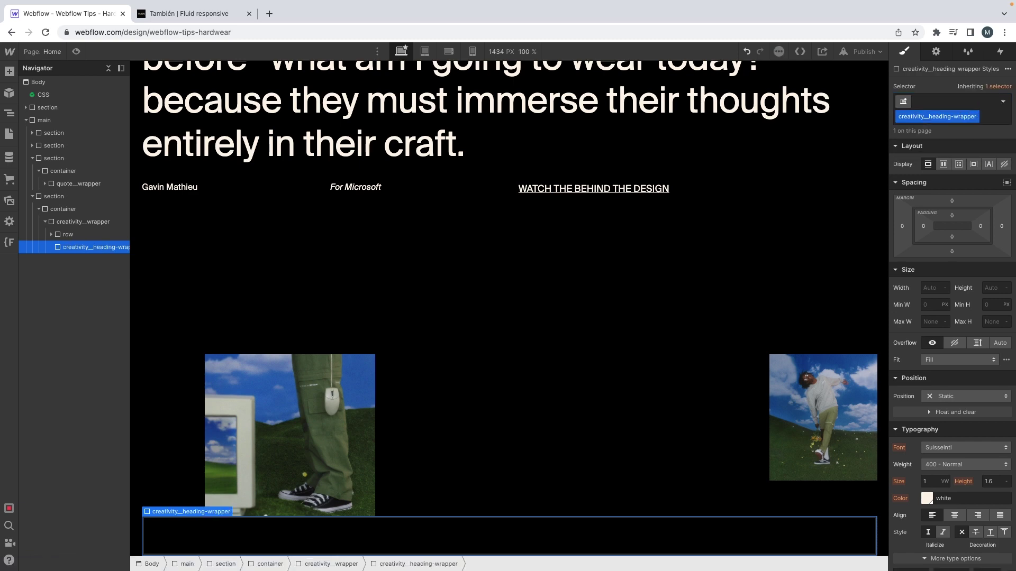
Add an H2 heading inside creativity__heading-wrapper
{"action": "key", "text": "super+e"}
{"action": "type", "text": "hea"}
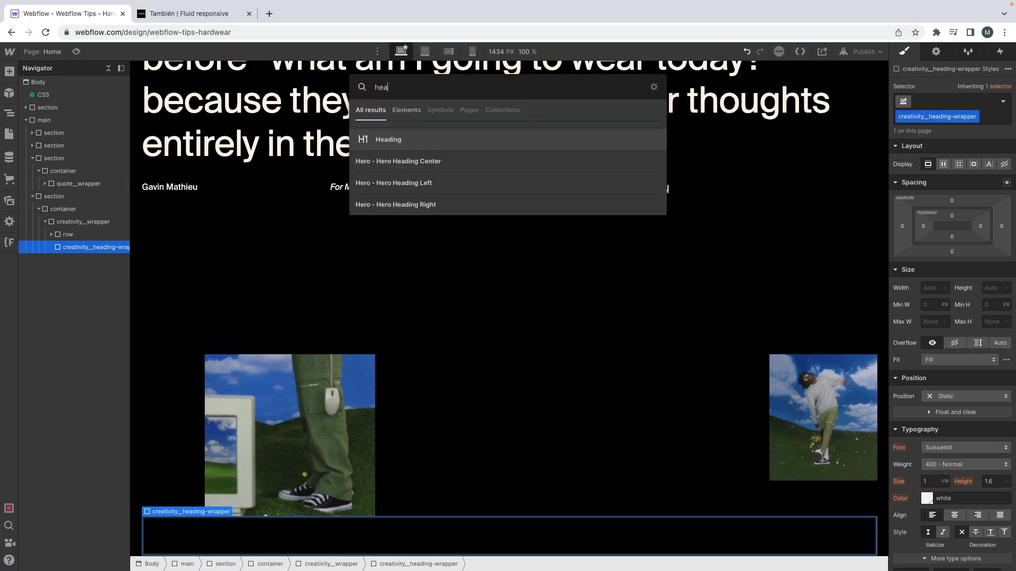
{"action": "key", "text": "Return"}
{"action": "left_click", "coordinate": [182, 478]}
Copy the "Show love for creativity" text from the hardwear design in Adobe XD and replace the new Webflow heading's placeholder text with it
{"action": "key", "text": "ctrl+Left"}
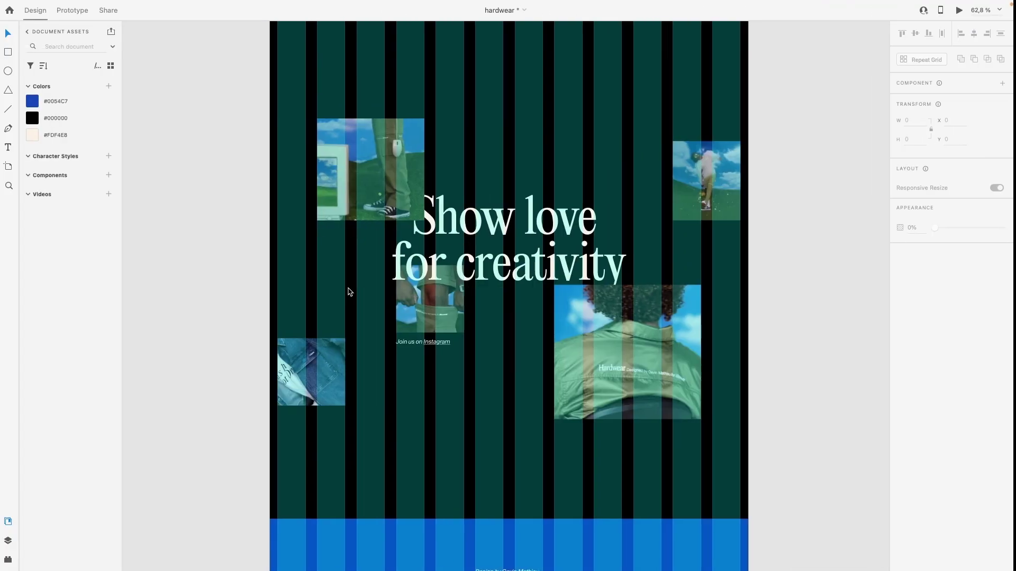
{"action": "double_click", "coordinate": [475, 233]}
{"action": "key", "text": "super+c"}
{"action": "key", "text": "super+Tab"}
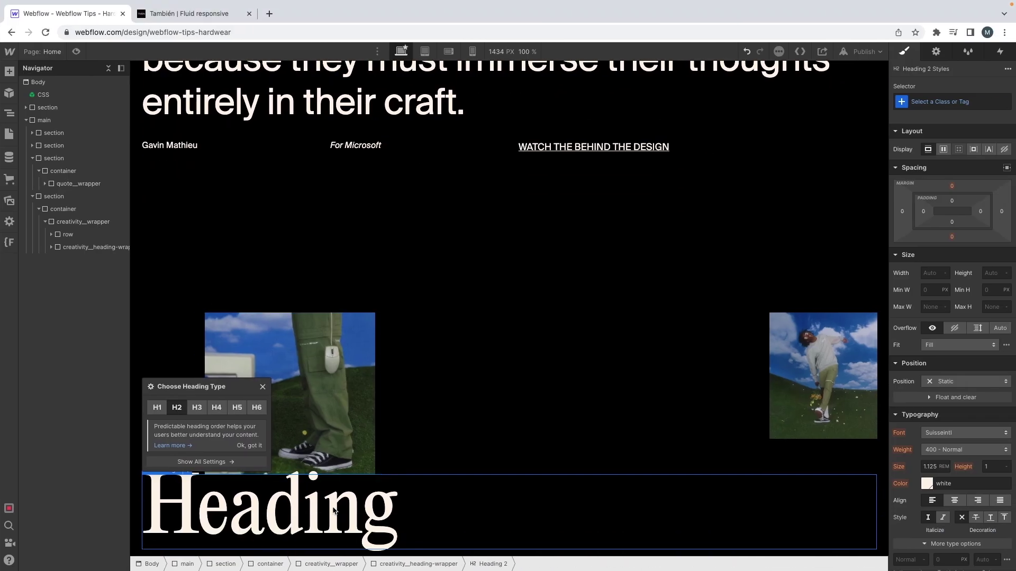
{"action": "double_click", "coordinate": [333, 508]}
{"action": "key", "text": "super+v"}
{"action": "key", "text": "super+a"}
{"action": "key", "text": "super+v"}
{"action": "scroll", "coordinate": [382, 454], "scroll_direction": "down", "scroll_amount": 2}
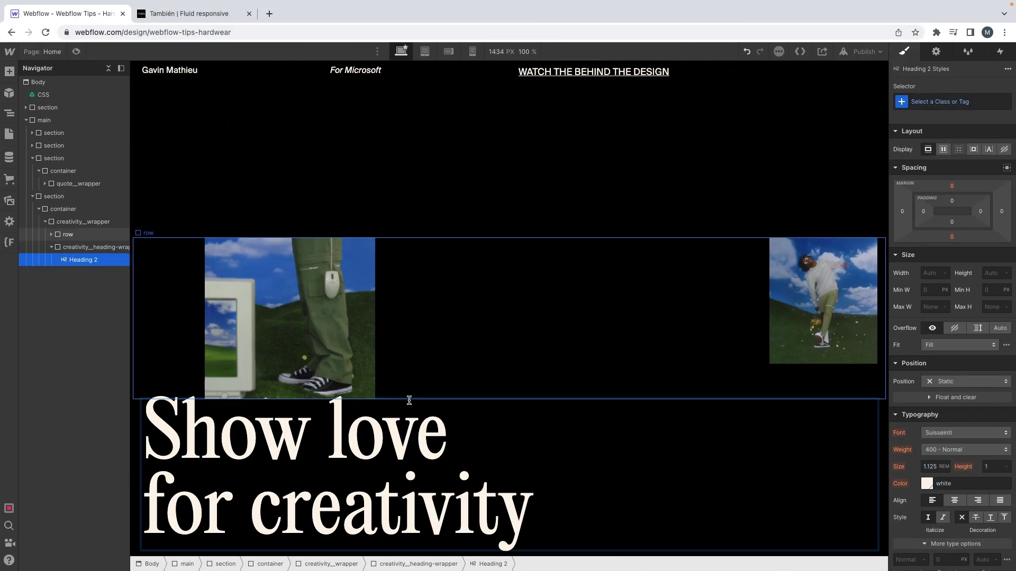
Give the "Show love for creativity" heading the class creativity__heading and center its text
{"action": "key", "text": "Escape"}
{"action": "key", "text": "super+Return"}
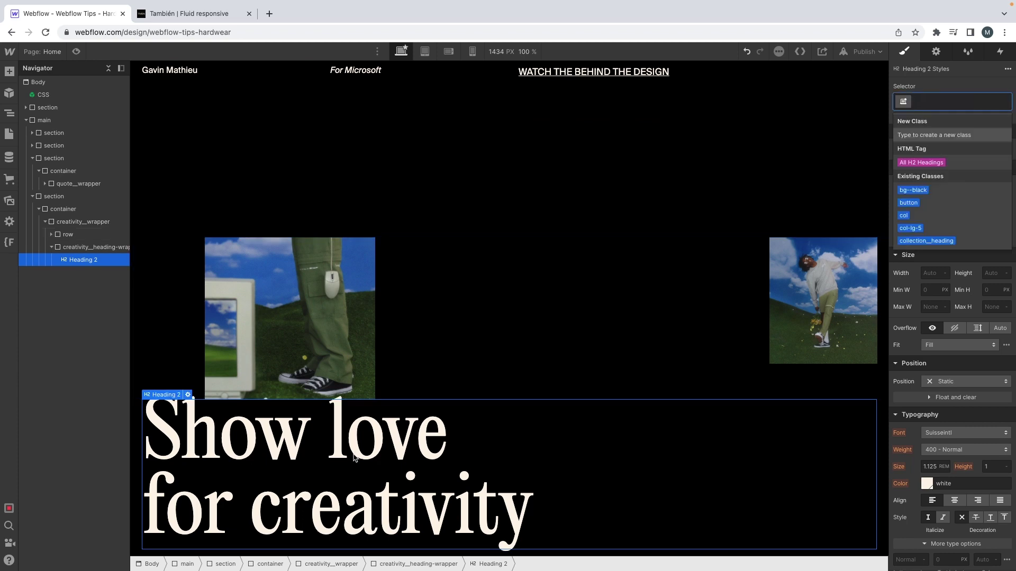
{"action": "type", "text": "creativ"}
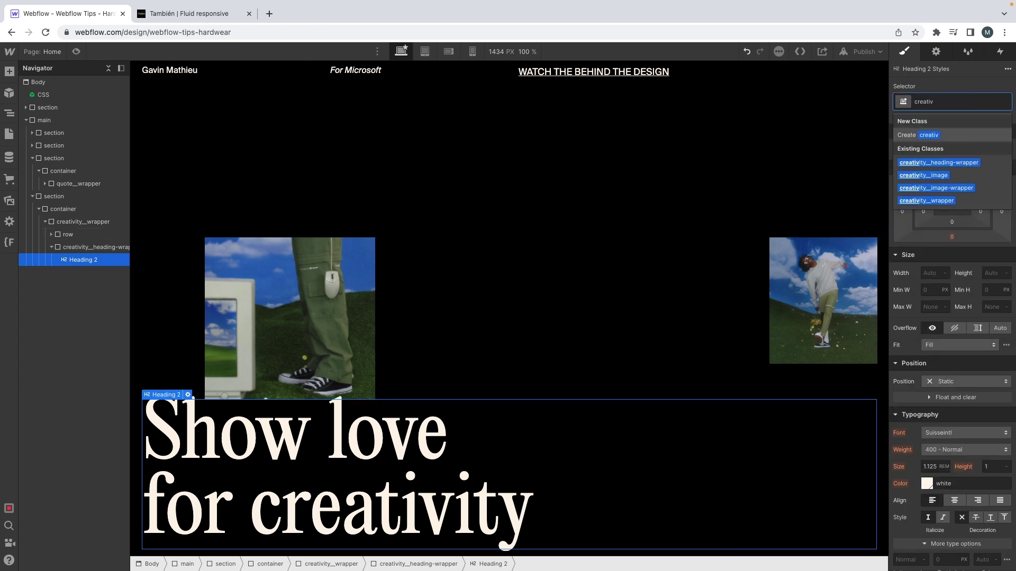
{"action": "type", "text": "ity__"}
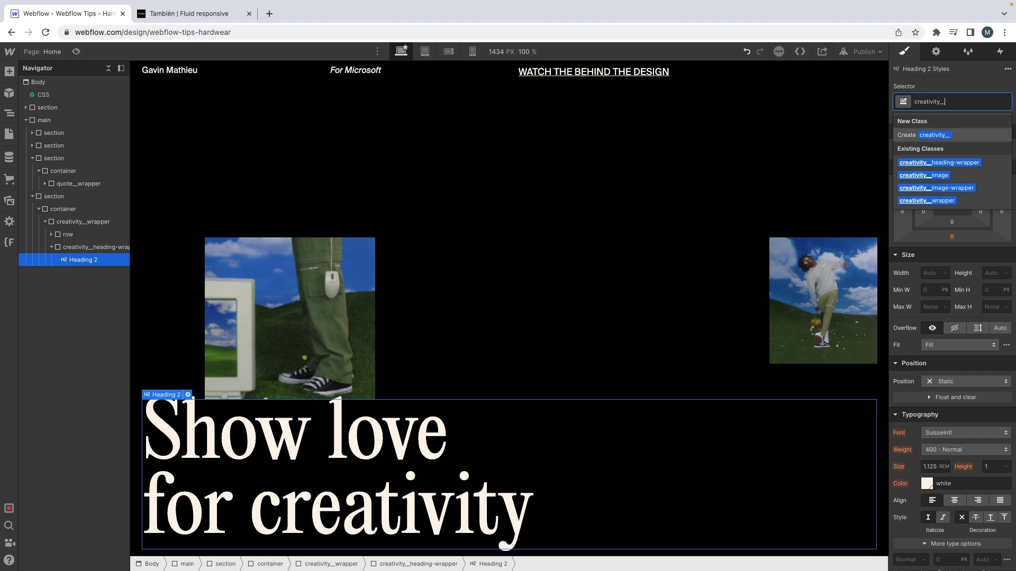
{"action": "type", "text": "heading"}
{"action": "key", "text": "Return"}
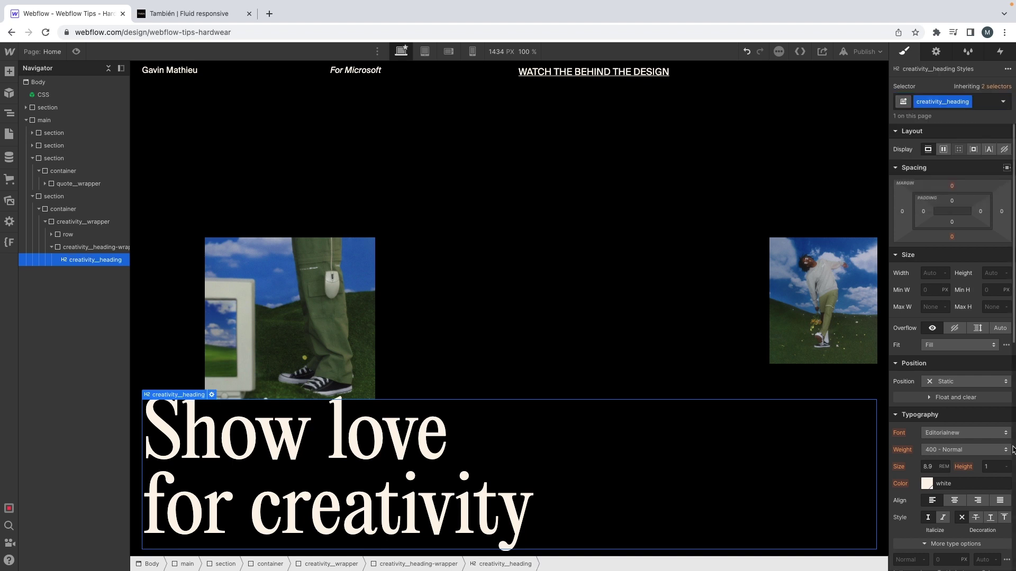
{"action": "left_click", "coordinate": [954, 500]}
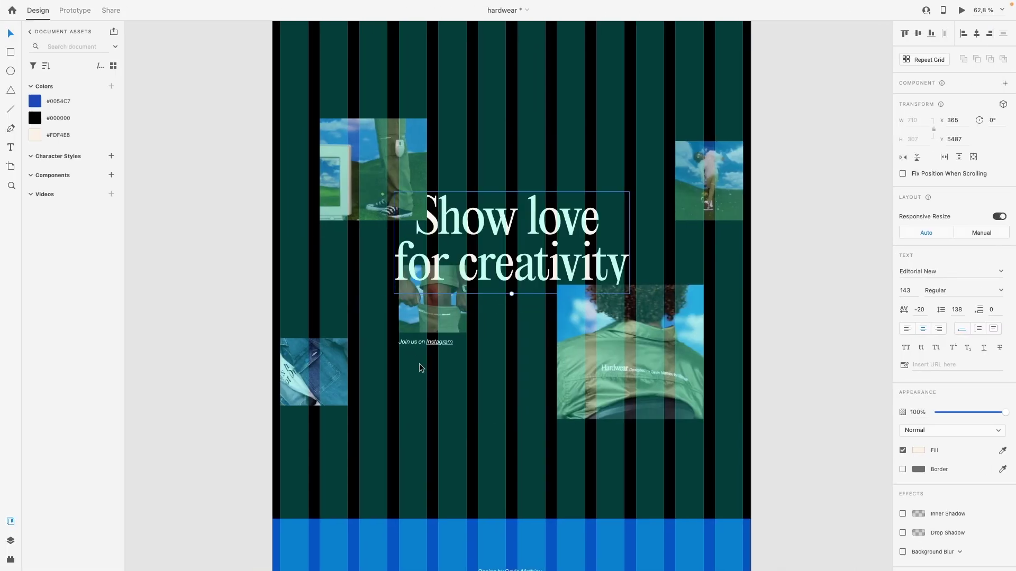
In the Adobe XD hardwear design, examine the size and grid placement of the three images below the heading
{"action": "left_click", "coordinate": [420, 364]}
{"action": "scroll", "coordinate": [419, 364], "scroll_direction": "up", "scroll_amount": 1}
{"action": "left_click_drag", "start_coordinate": [289, 421], "coordinate": [317, 364]}
{"action": "left_click", "coordinate": [394, 331]}
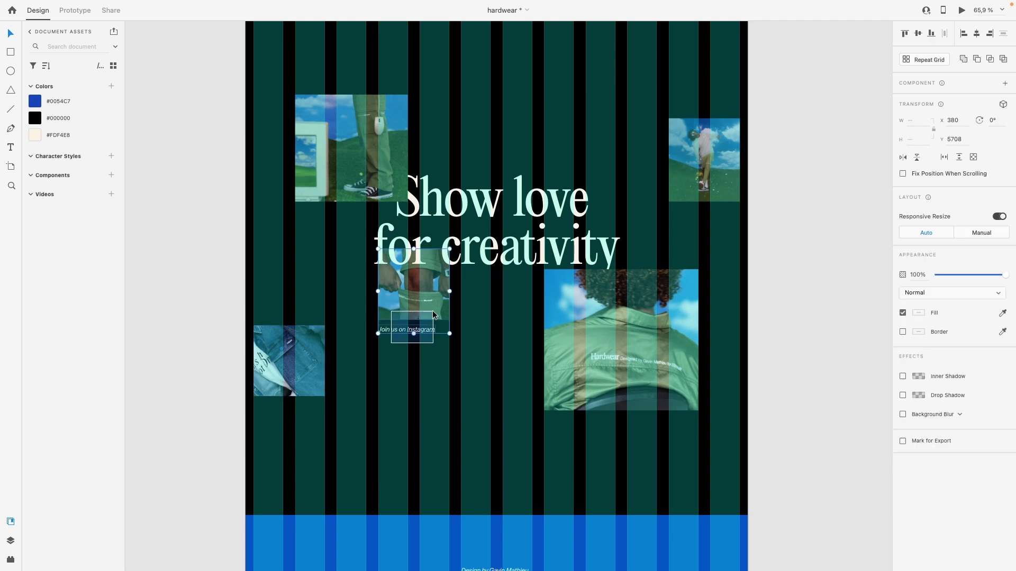
{"action": "left_click", "coordinate": [531, 403]}
{"action": "left_click_drag", "start_coordinate": [549, 403], "coordinate": [673, 357]}
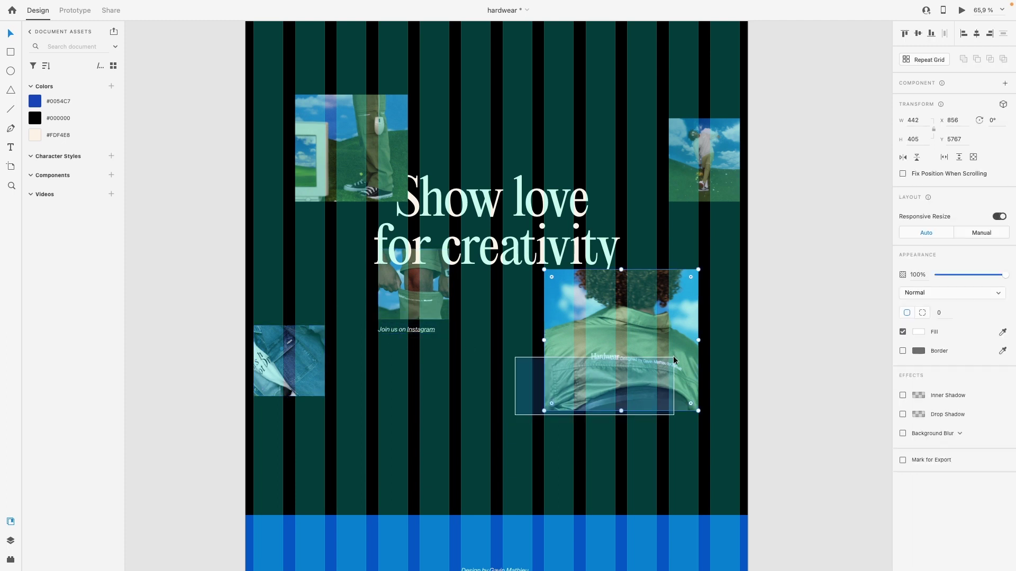
{"action": "left_click_drag", "start_coordinate": [673, 358], "coordinate": [673, 358]}
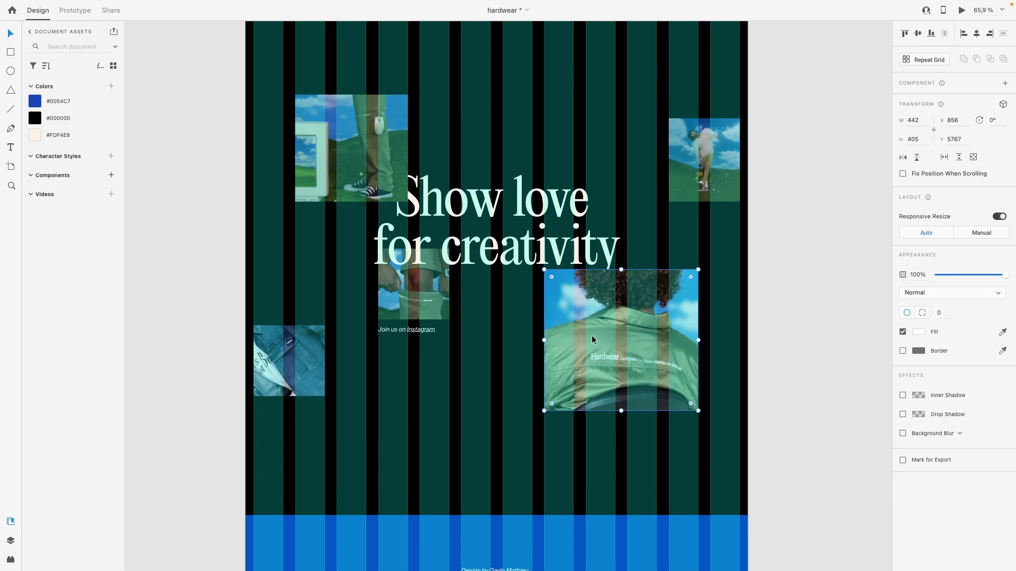
{"action": "left_click_drag", "start_coordinate": [599, 353], "coordinate": [599, 319]}
{"action": "key", "text": "super+z"}
{"action": "scroll", "coordinate": [590, 308], "scroll_direction": "right", "scroll_amount": 1}
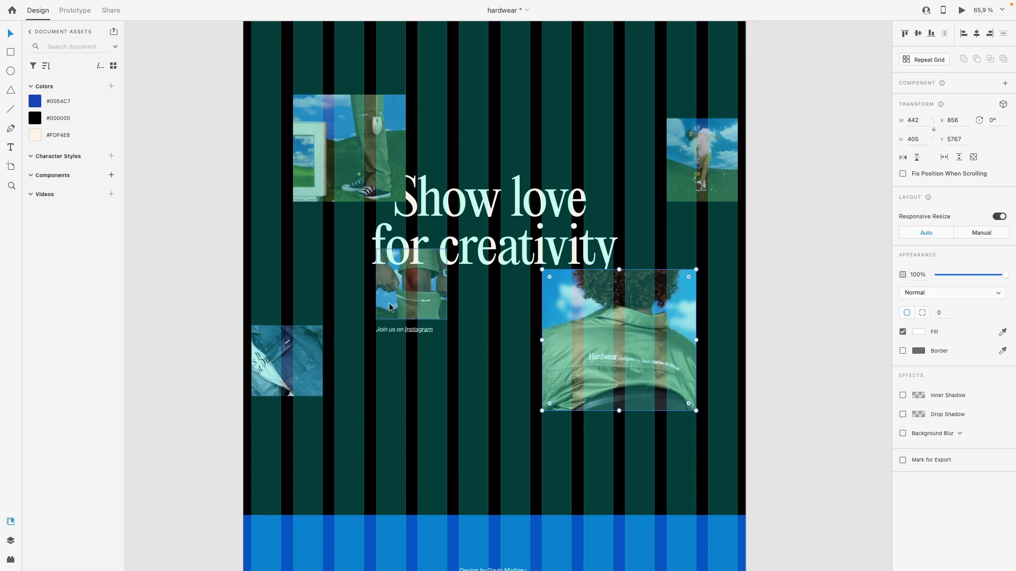
{"action": "left_click", "coordinate": [281, 354]}
{"action": "left_click", "coordinate": [433, 290]}
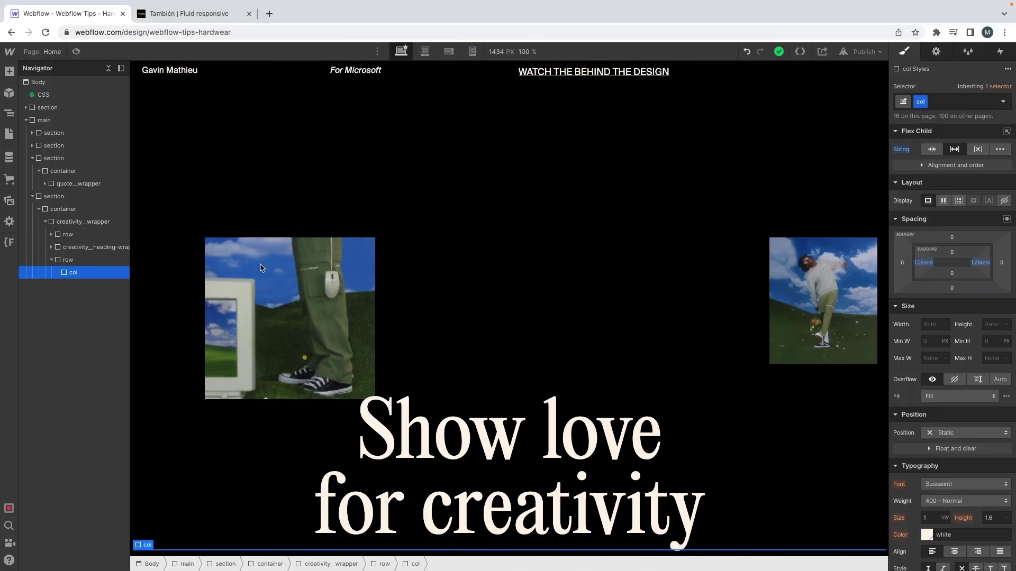
Back in Webflow, copy the first creativity__image-wrapper with its image into the column of the row below the heading
{"action": "left_click", "coordinate": [90, 247]}
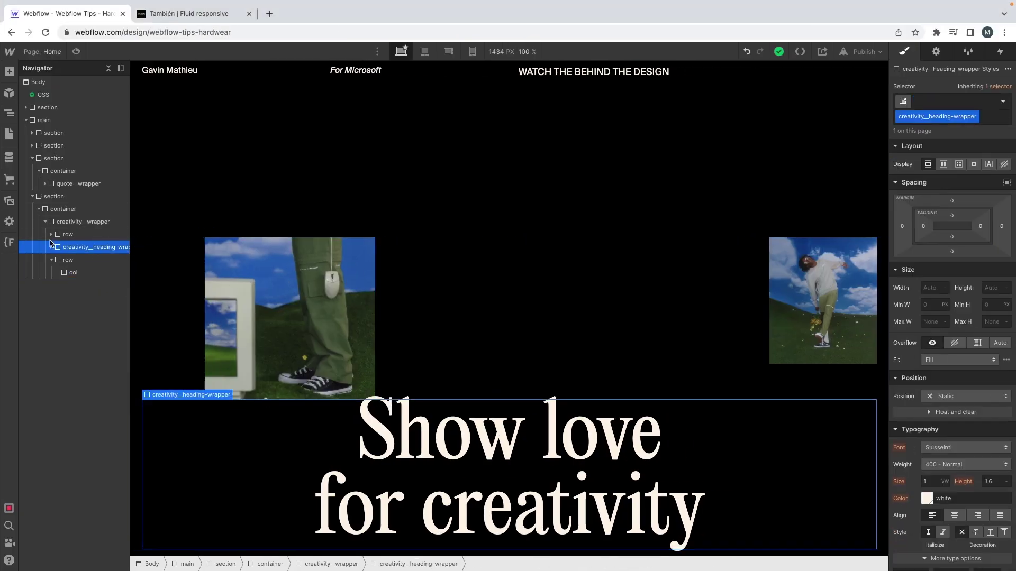
{"action": "left_click", "coordinate": [52, 234]}
{"action": "left_click", "coordinate": [76, 260]}
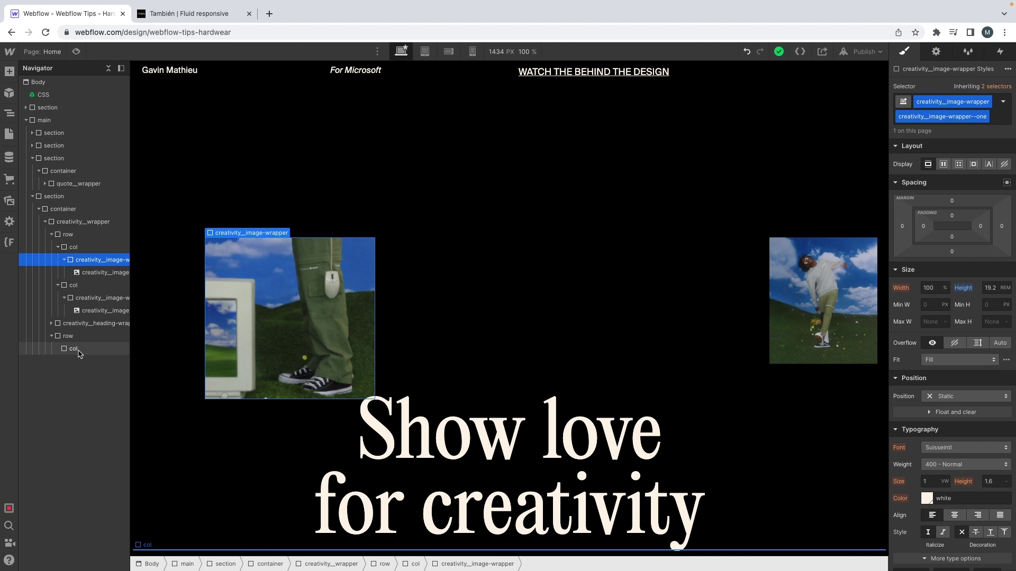
{"action": "left_click", "coordinate": [73, 348]}
{"action": "left_click", "coordinate": [57, 349]}
{"action": "left_click", "coordinate": [100, 361]}
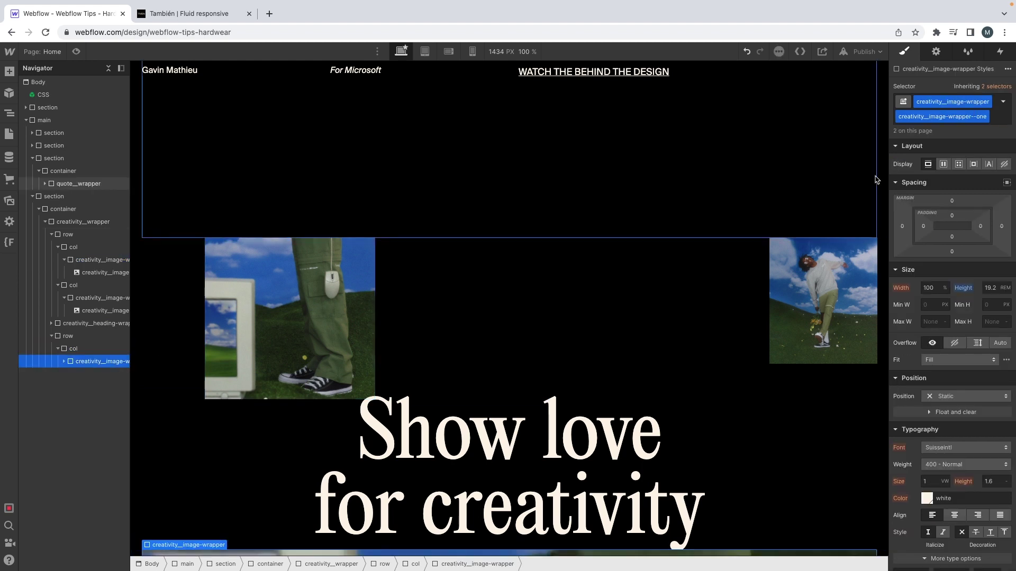
Replace the copied wrapper's combo class with a new one named creativity__image-wrapper--three
{"action": "left_click", "coordinate": [968, 117]}
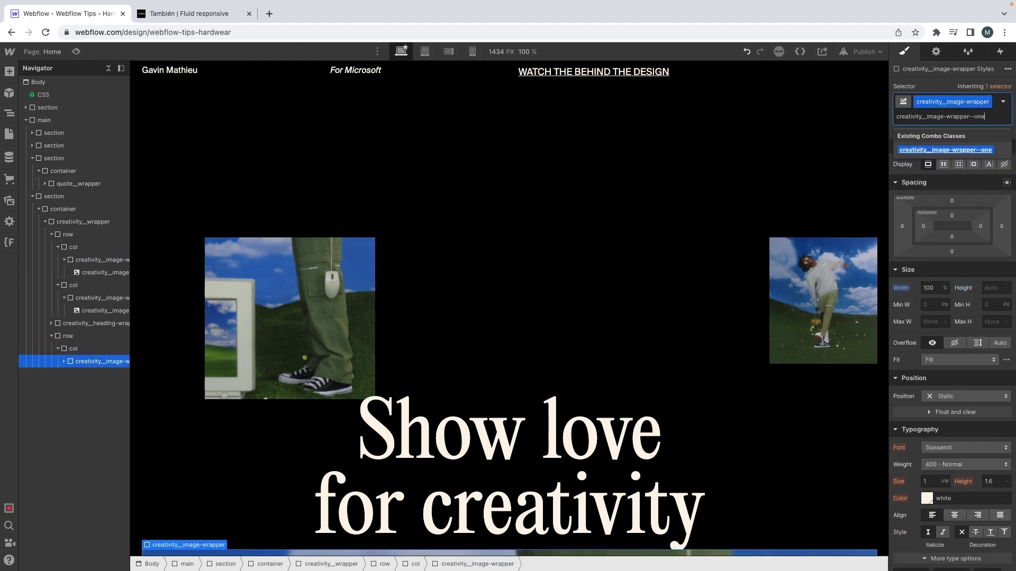
{"action": "key", "text": "BackSpace"}
{"action": "key", "text": "BackSpace"}
{"action": "key", "text": "BackSpace"}
{"action": "type", "text": "three"}
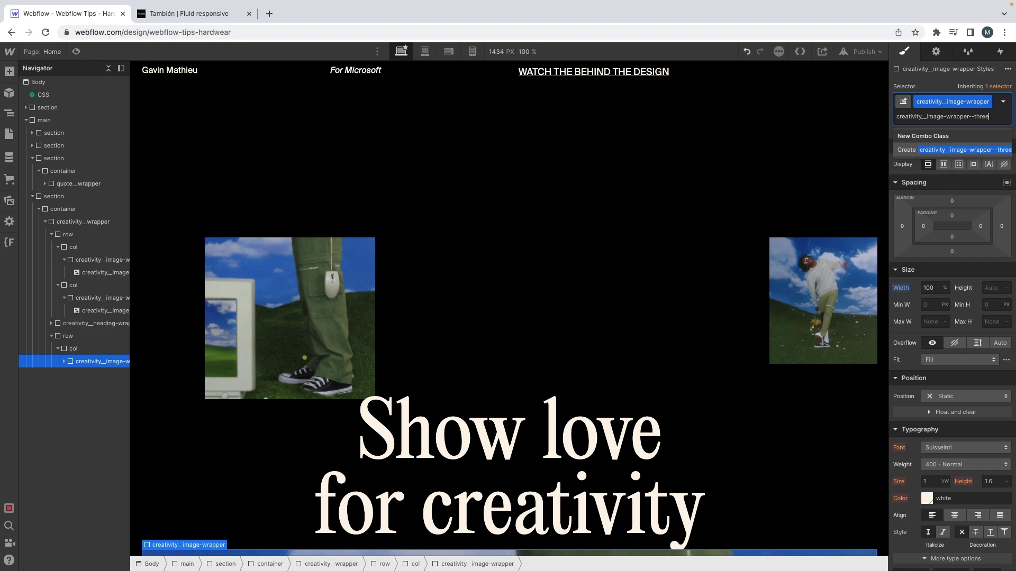
{"action": "key", "text": "Return"}
Set the height of creativity__image-wrapper--three to 12.5 rem, converted from 200 px
{"action": "left_click", "coordinate": [990, 288]}
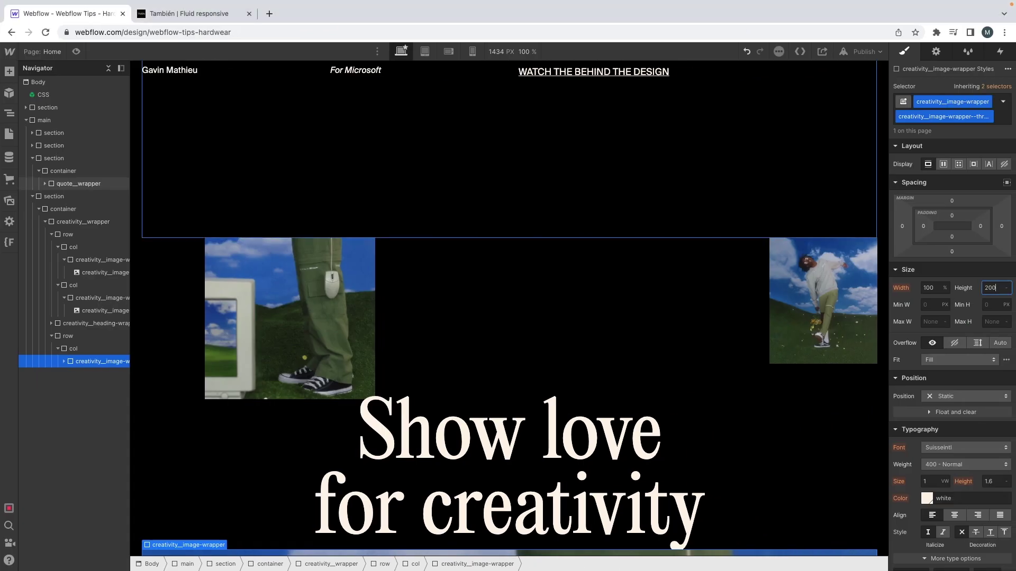
{"action": "type", "text": "200/16"}
{"action": "key", "text": "Return"}
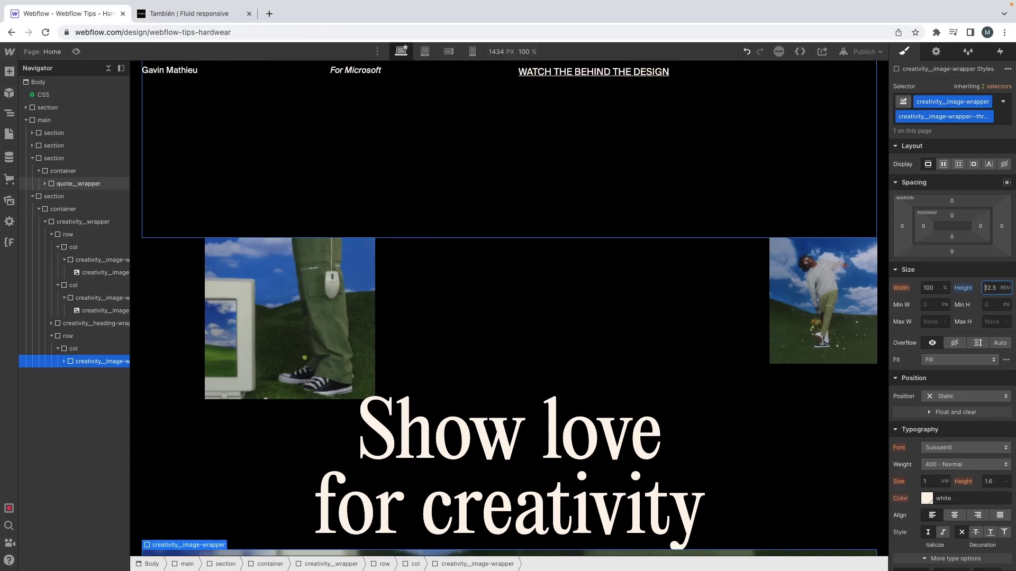
{"action": "scroll", "coordinate": [722, 249], "scroll_direction": "down", "scroll_amount": 2}
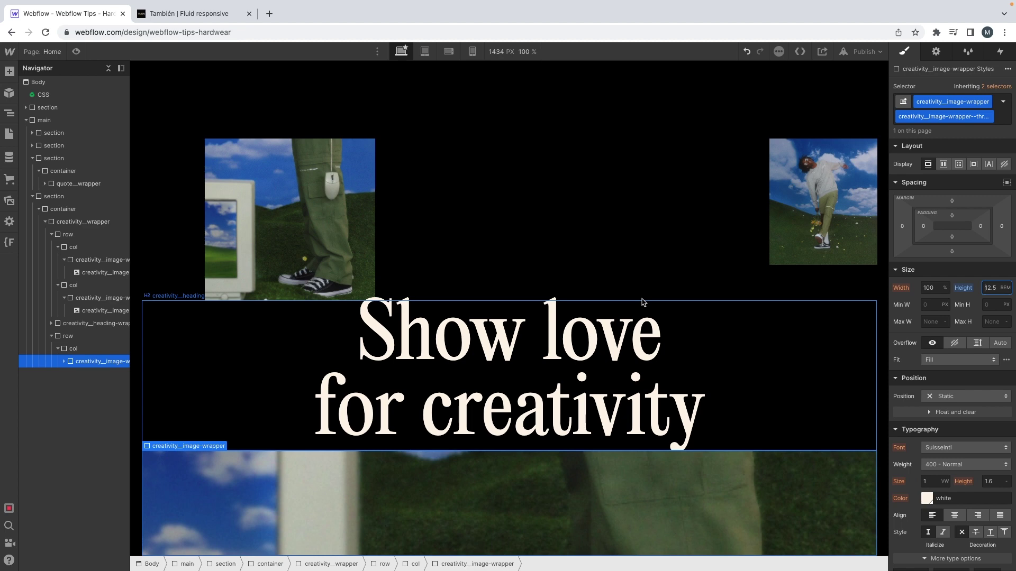
Add the col-lg-2 class to the column in the row below the heading
{"action": "left_click", "coordinate": [93, 349]}
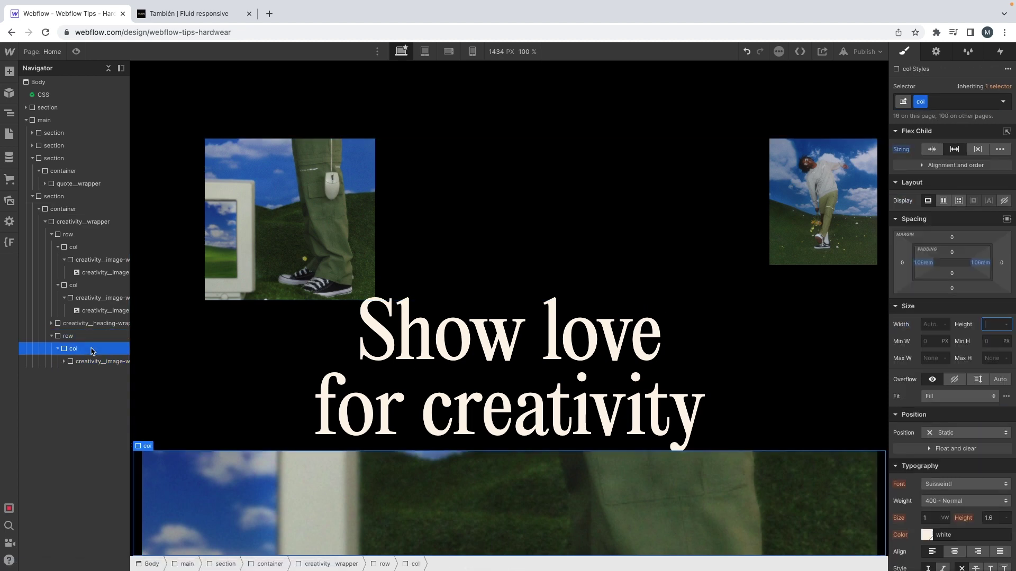
{"action": "key", "text": "super+Return"}
{"action": "type", "text": "col"}
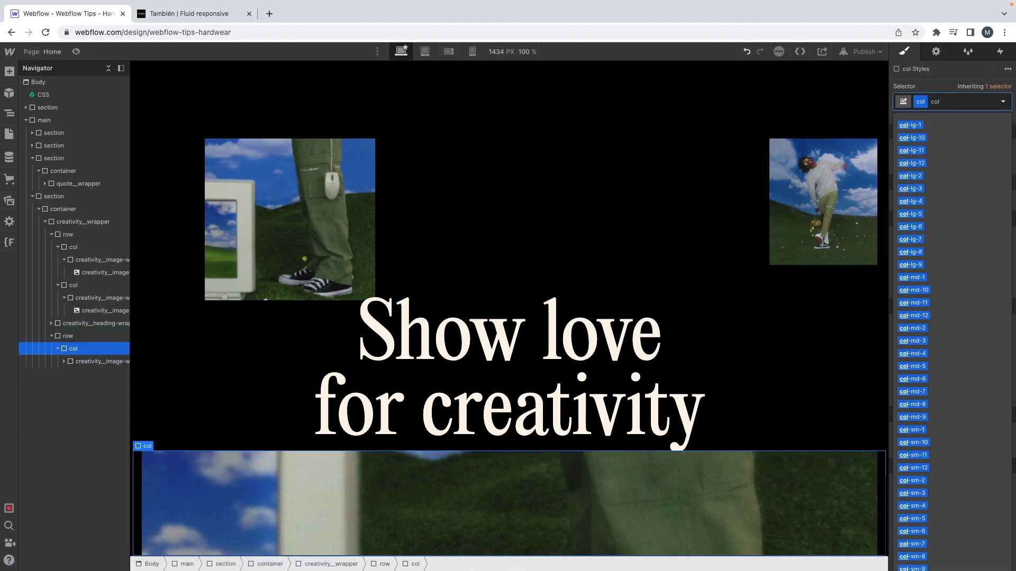
{"action": "type", "text": "-lg-2"}
{"action": "key", "text": "Return"}
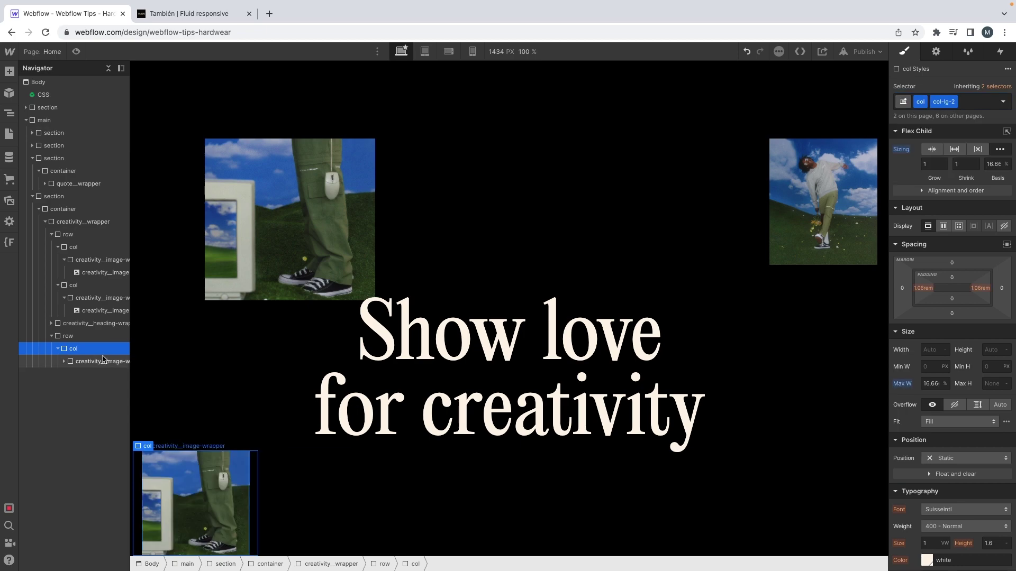
Duplicate the col-lg-2 column in the lower row and add the mr-1-col class to the first one
{"action": "scroll", "coordinate": [103, 360], "scroll_direction": "right", "scroll_amount": 1}
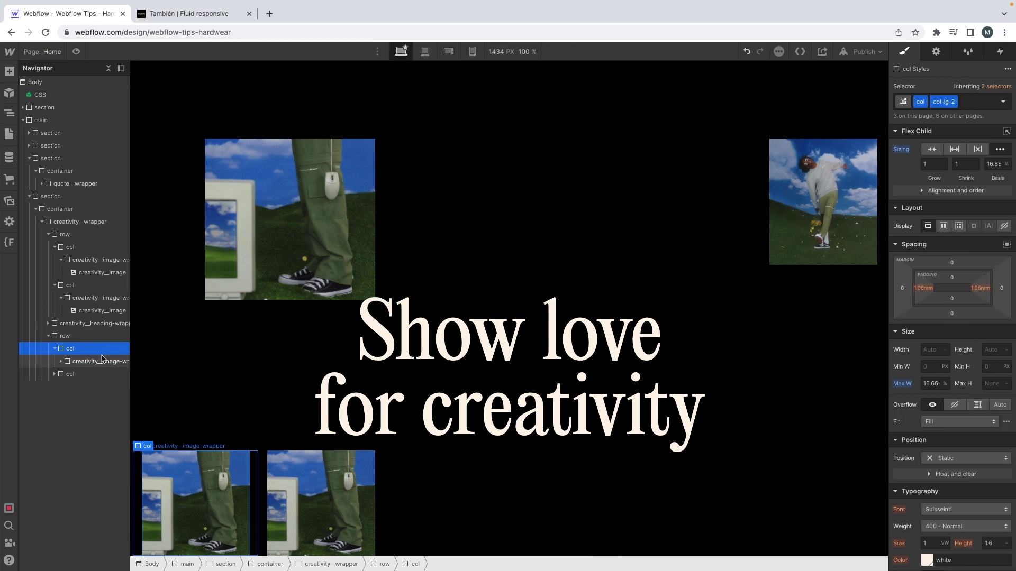
{"action": "left_click", "coordinate": [102, 349]}
{"action": "key", "text": "ctrl+Return"}
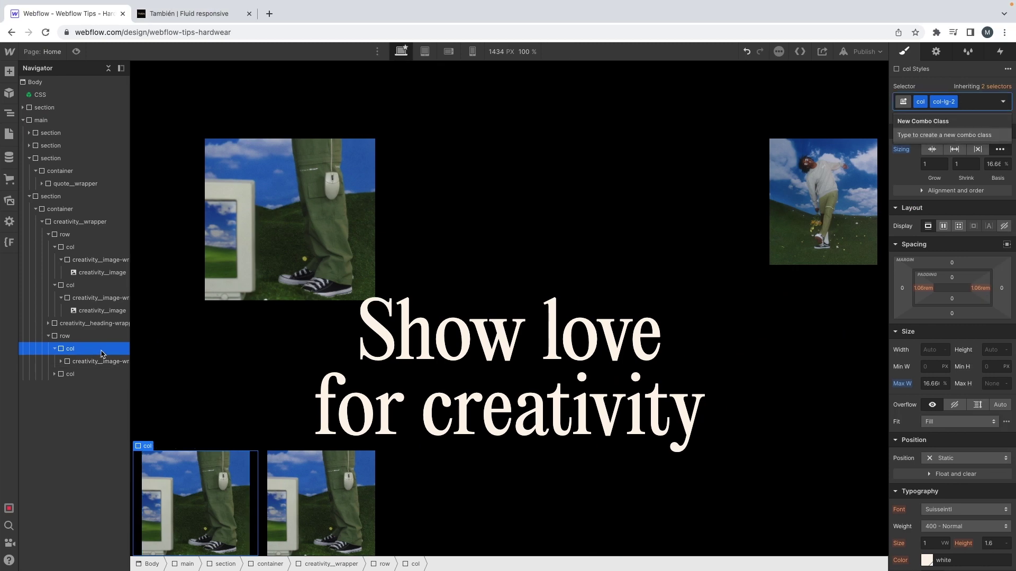
{"action": "type", "text": "mr-1-col"}
{"action": "key", "text": "Return"}
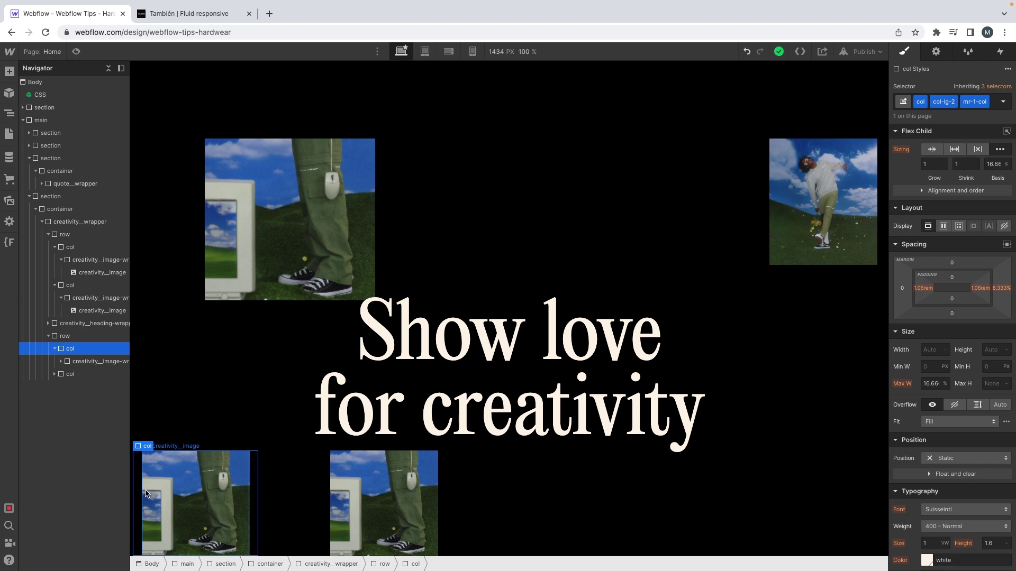
Replace the combo class on the image wrapper in the lower row's second column with a new one named creativity__image-wrapper--four
{"action": "left_click", "coordinate": [142, 496]}
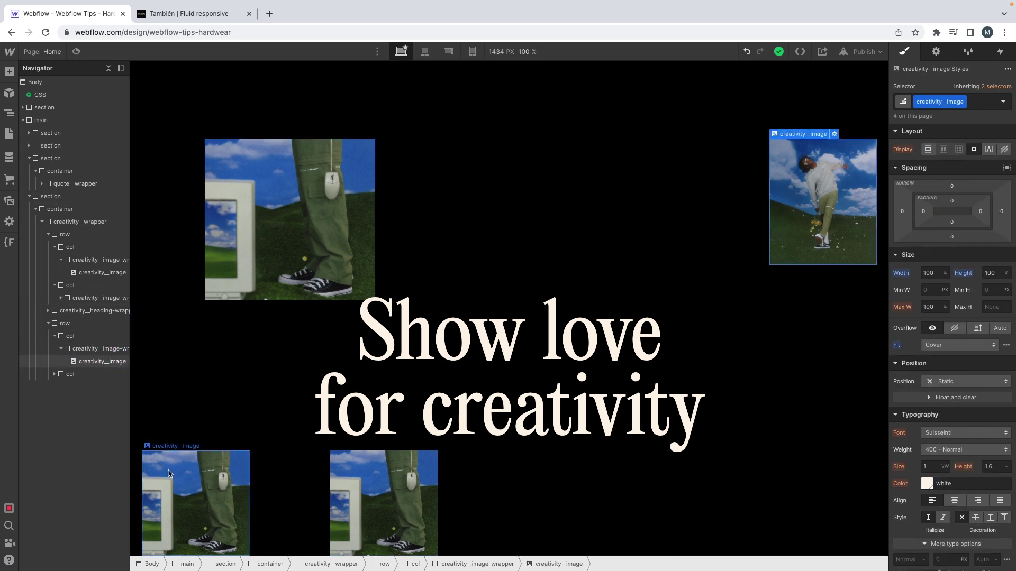
{"action": "left_click", "coordinate": [106, 349]}
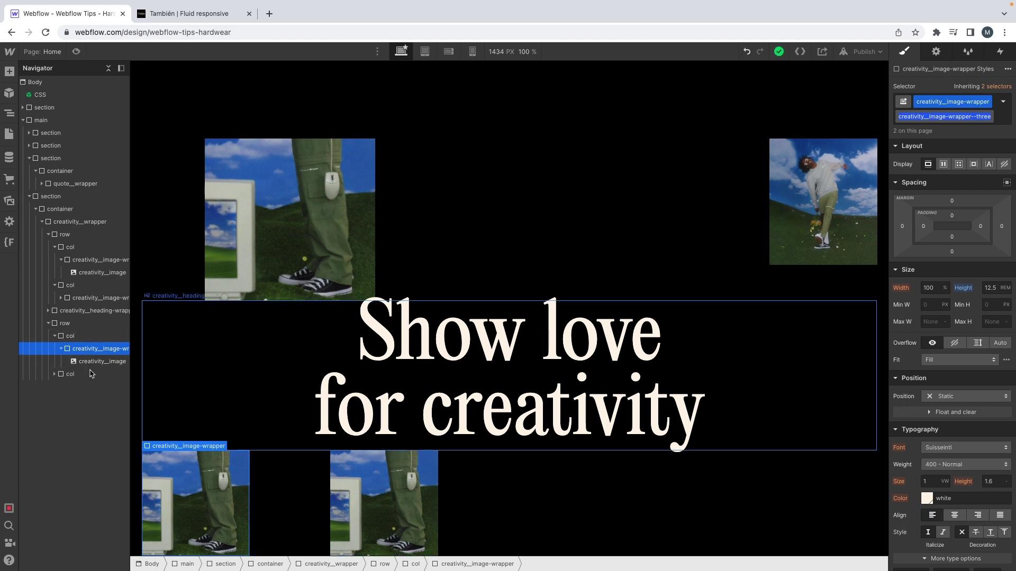
{"action": "scroll", "coordinate": [51, 379], "scroll_direction": "right", "scroll_amount": 1}
{"action": "left_click", "coordinate": [51, 377]}
{"action": "left_click", "coordinate": [70, 387]}
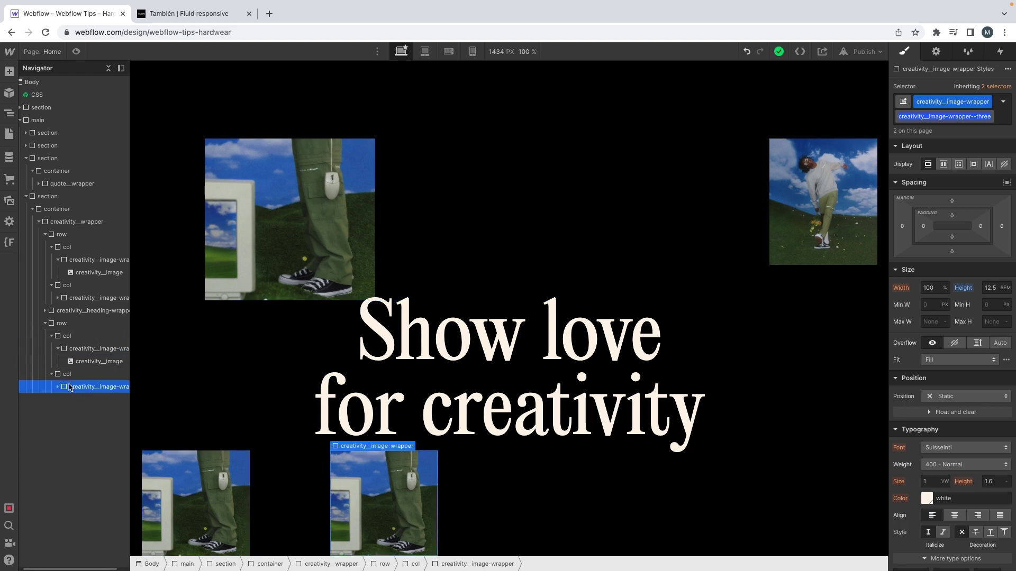
{"action": "key", "text": "Delete"}
{"action": "key", "text": "super+z"}
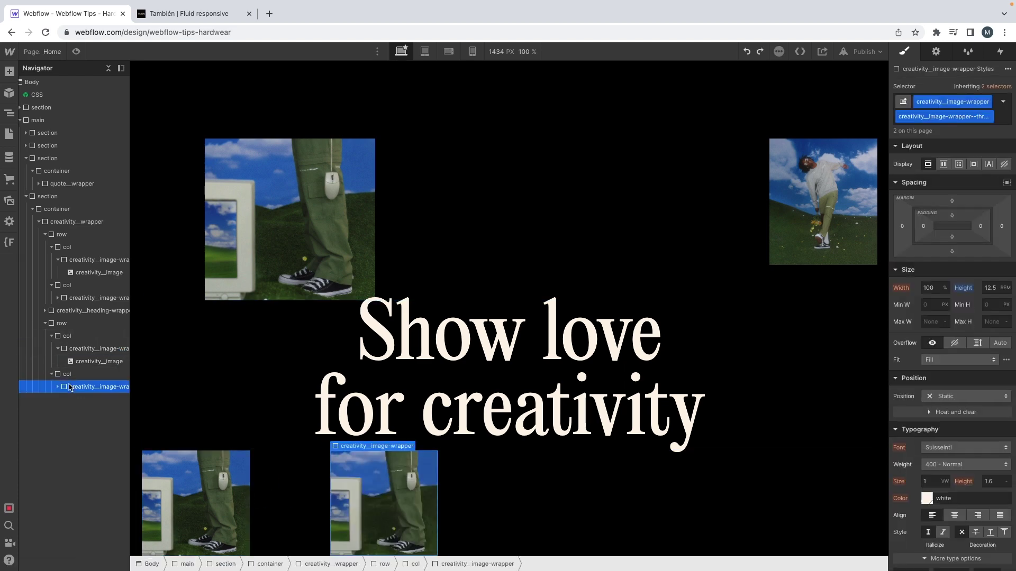
{"action": "type", "text": "creativity__image-wrapper--three"}
{"action": "key", "text": "BackSpace"}
{"action": "key", "text": "BackSpace"}
{"action": "key", "text": "BackSpace"}
{"action": "key", "text": "BackSpace"}
{"action": "key", "text": "BackSpace"}
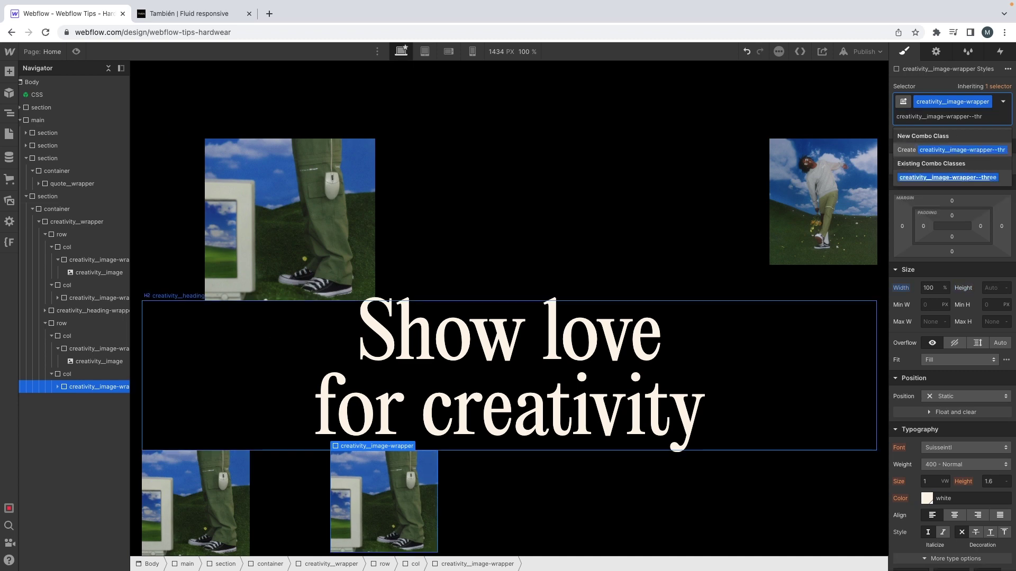
{"action": "type", "text": "four"}
{"action": "key", "text": "Return"}
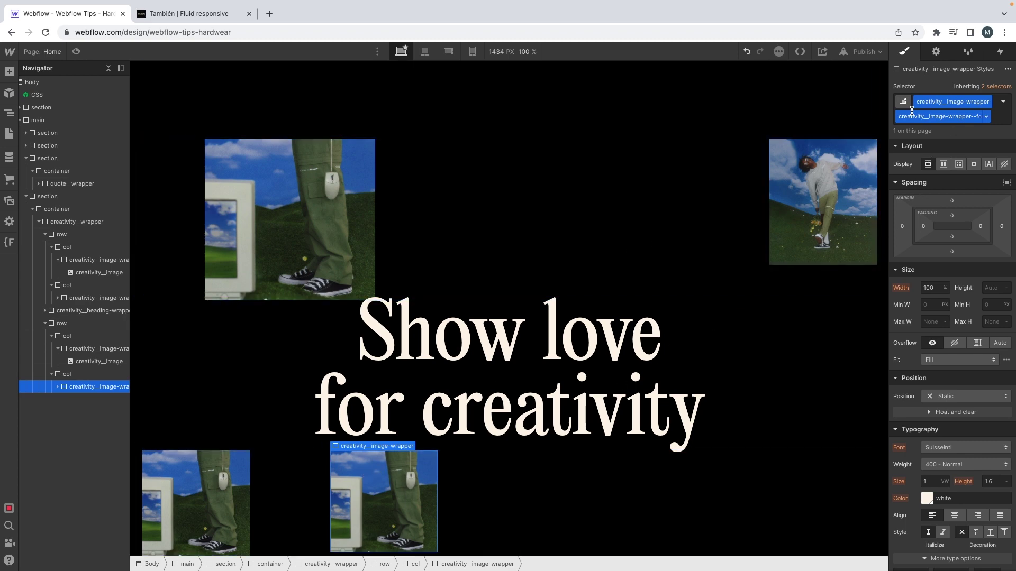
Set the height of creativity__image-wrapper--four to 12.5 rem, matching the wrapper in the lower row's first column
{"action": "left_click", "coordinate": [93, 349]}
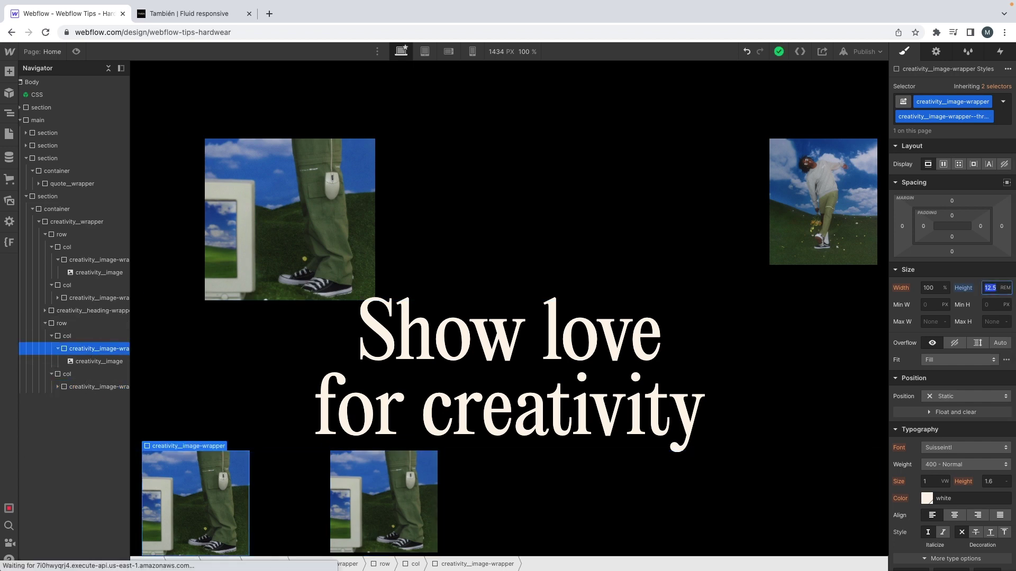
{"action": "left_click", "coordinate": [103, 388]}
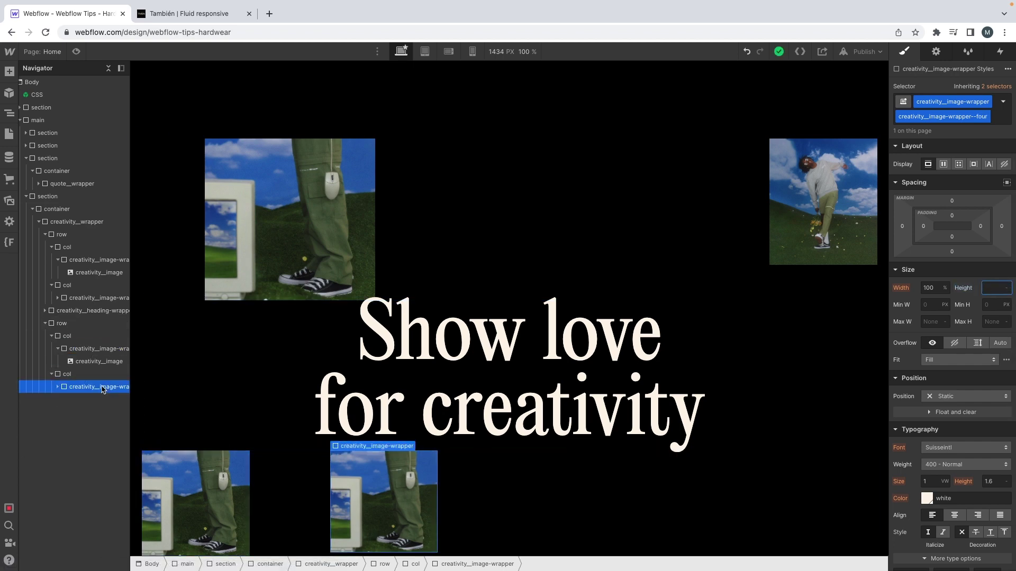
{"action": "type", "text": "12.5"}
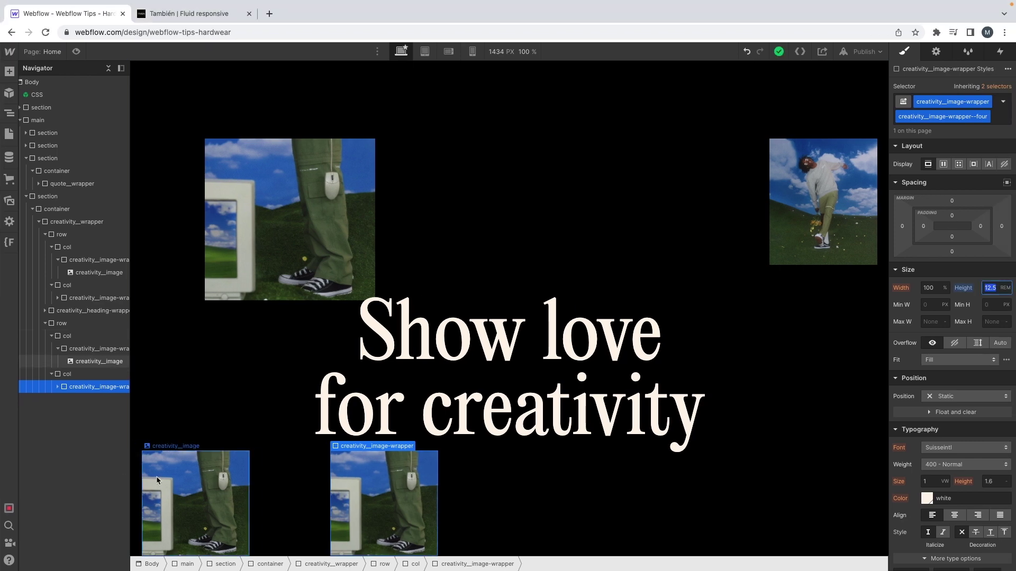
Replace the image in the lower row's first column with the denim jacket picture
{"action": "left_click", "coordinate": [174, 475]}
{"action": "left_click", "coordinate": [207, 448]}
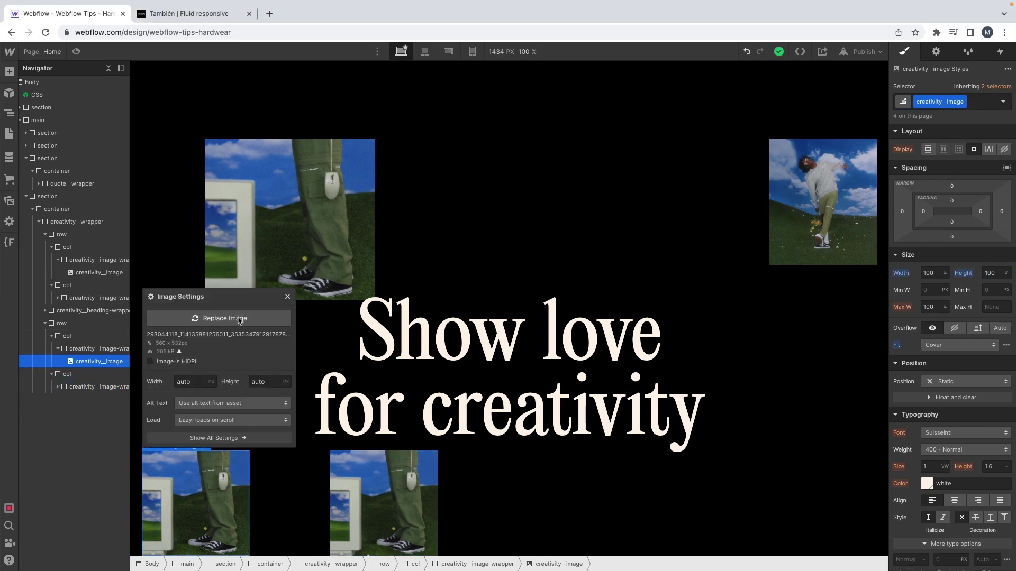
{"action": "left_click", "coordinate": [241, 318]}
{"action": "left_click", "coordinate": [43, 281]}
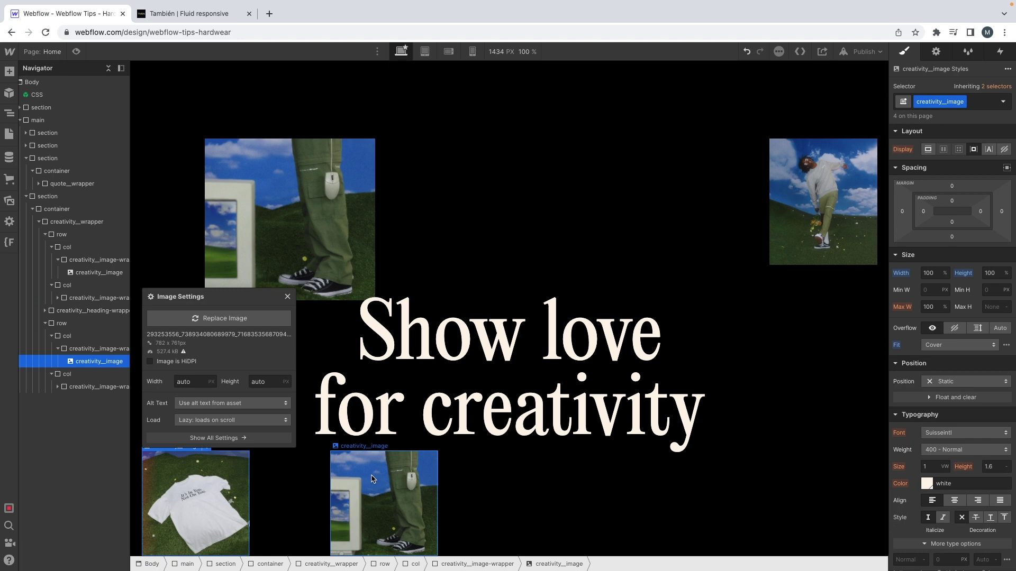
Replace the image in the lower row's second column with the close-up picture of the green shorts
{"action": "left_click", "coordinate": [397, 502]}
{"action": "left_click", "coordinate": [394, 448]}
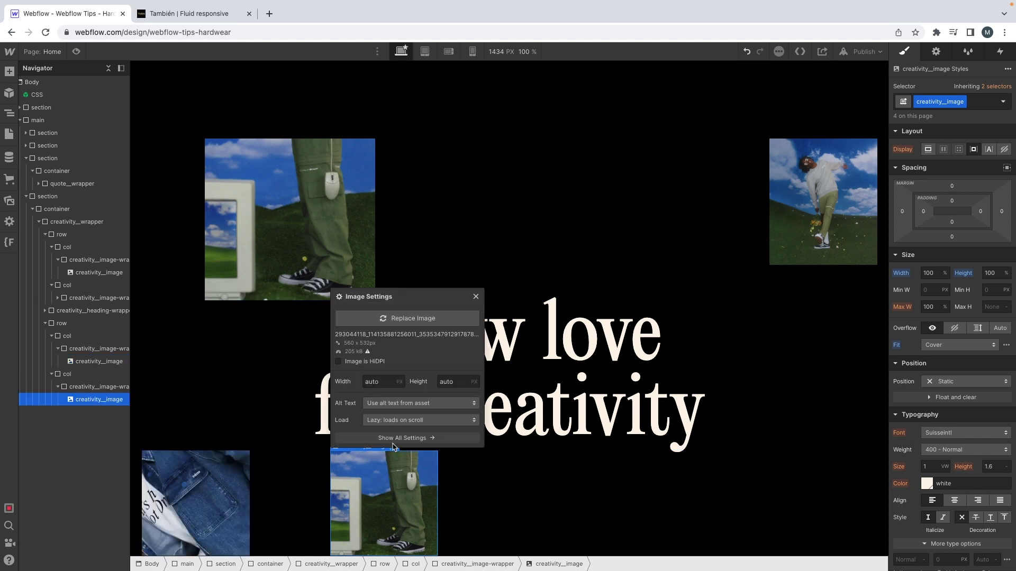
{"action": "left_click", "coordinate": [395, 324]}
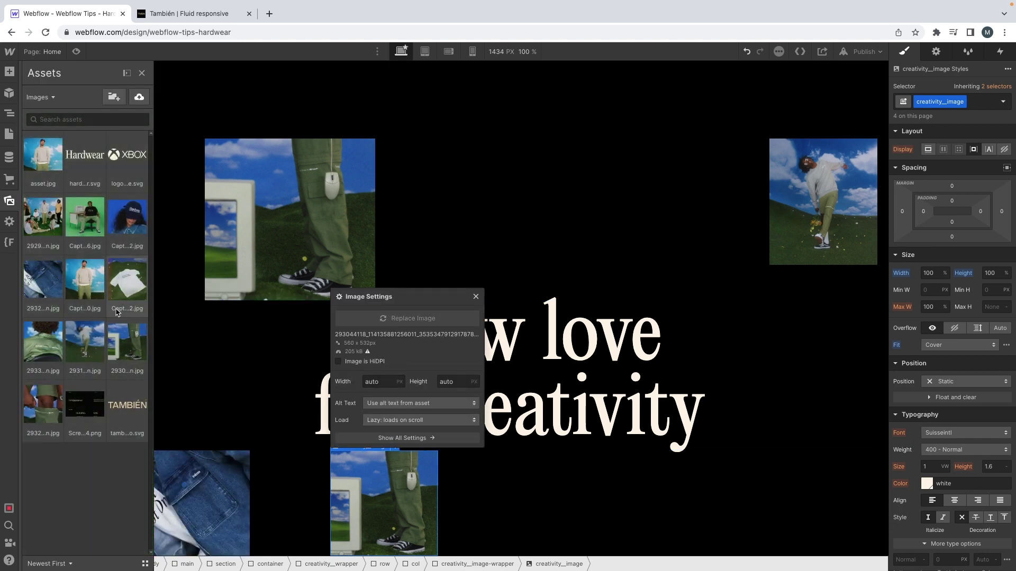
{"action": "left_click", "coordinate": [129, 297]}
{"action": "left_click", "coordinate": [55, 422]}
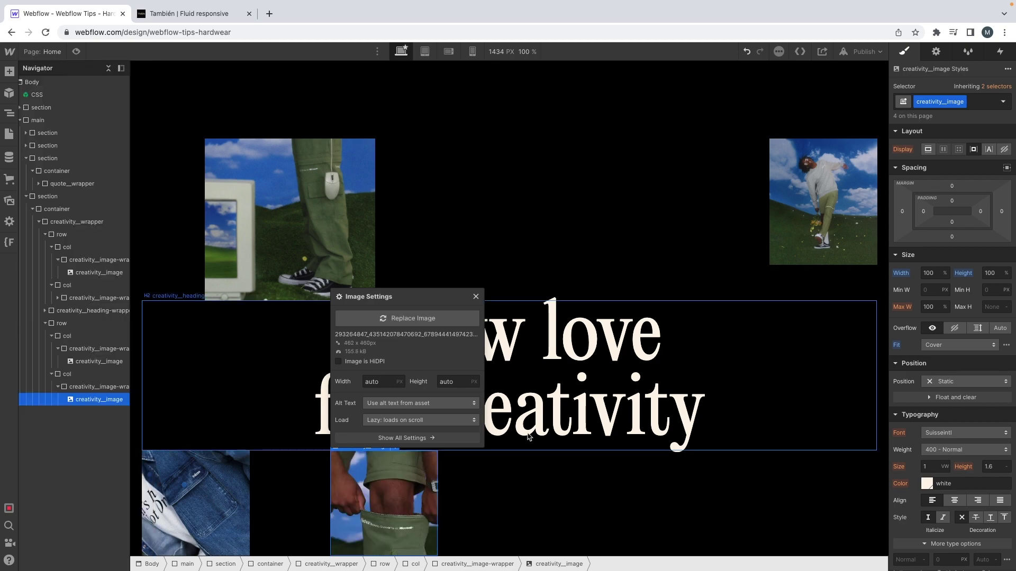
Add a paragraph reading "Join us on instagram" below the image in the lower row's second column
{"action": "left_click", "coordinate": [544, 484]}
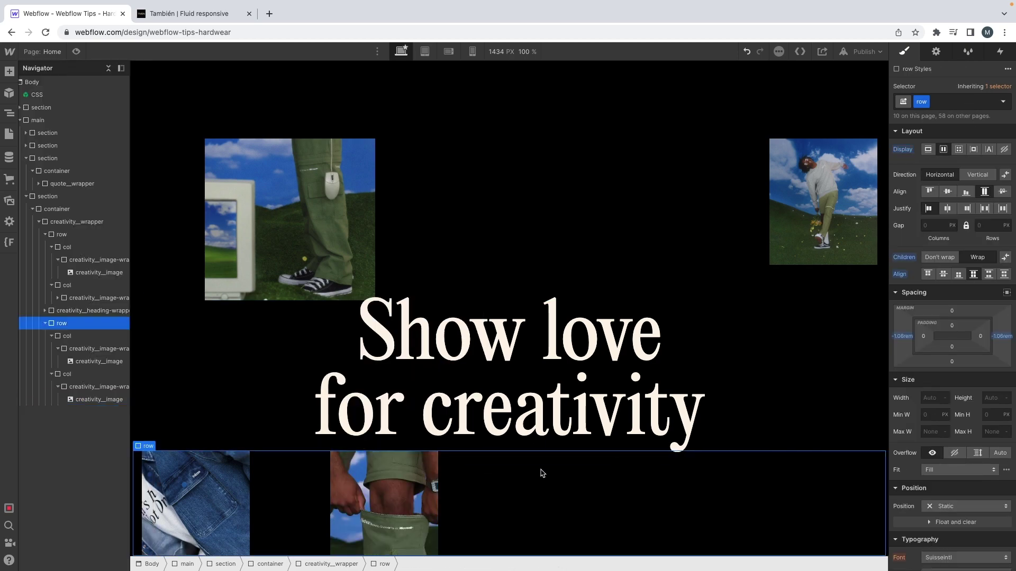
{"action": "key", "text": "ctrl+Left"}
{"action": "key", "text": "ctrl+Right"}
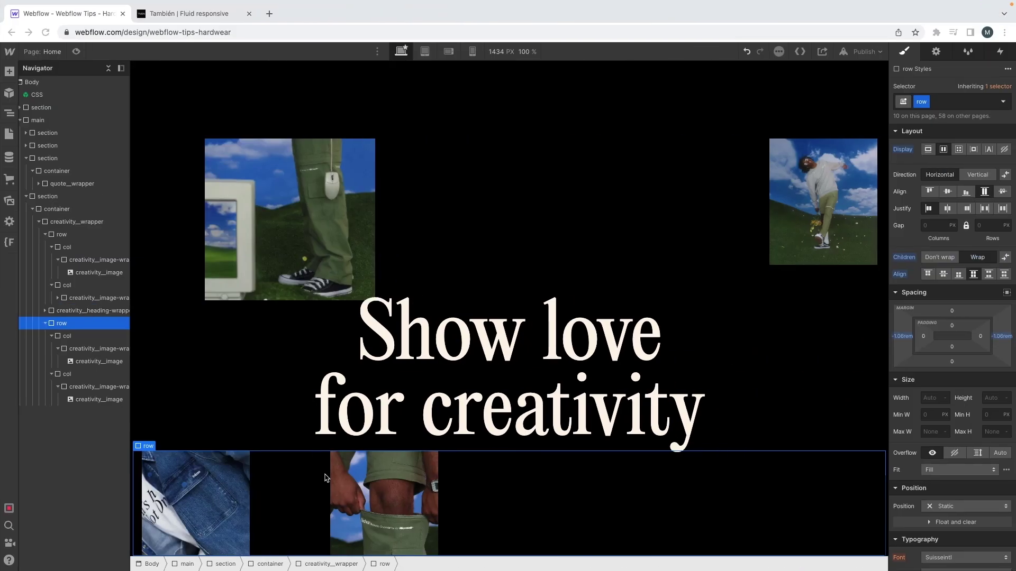
{"action": "left_click", "coordinate": [93, 399]}
{"action": "key", "text": "super+e"}
{"action": "type", "text": "pa"}
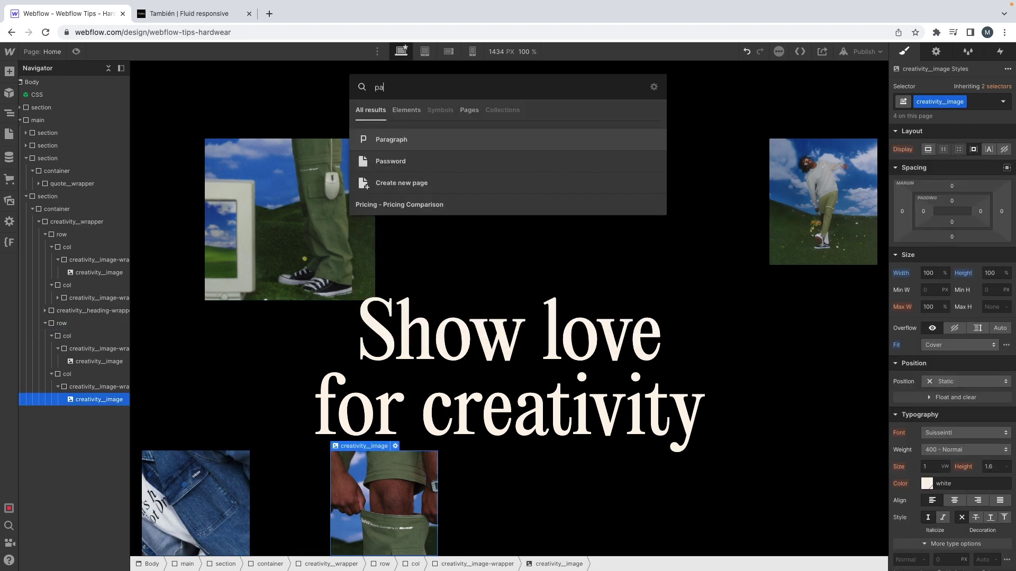
{"action": "key", "text": "Return"}
{"action": "scroll", "coordinate": [503, 453], "scroll_direction": "down", "scroll_amount": 3}
{"action": "double_click", "coordinate": [421, 473]}
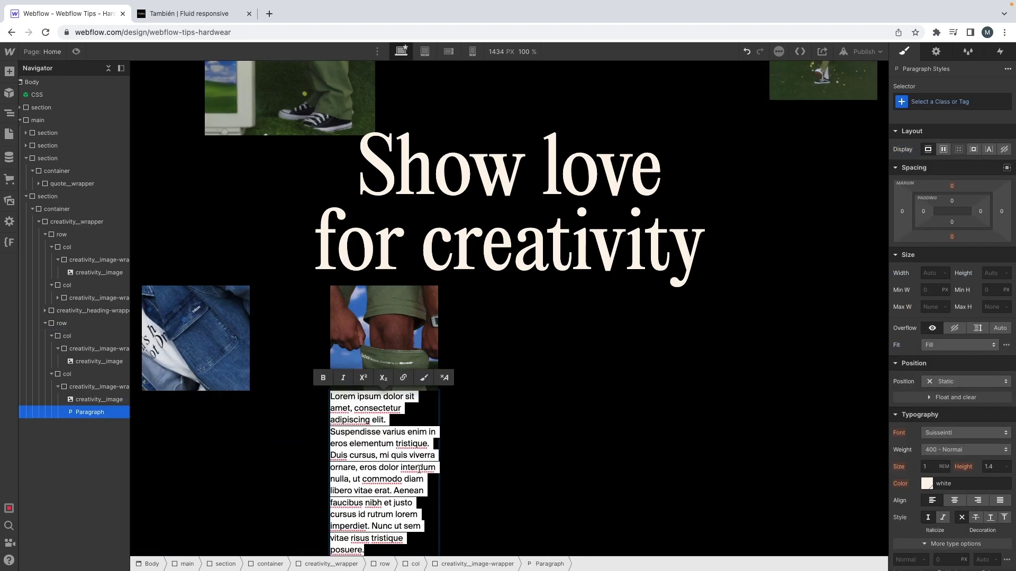
{"action": "type", "text": "Joi"}
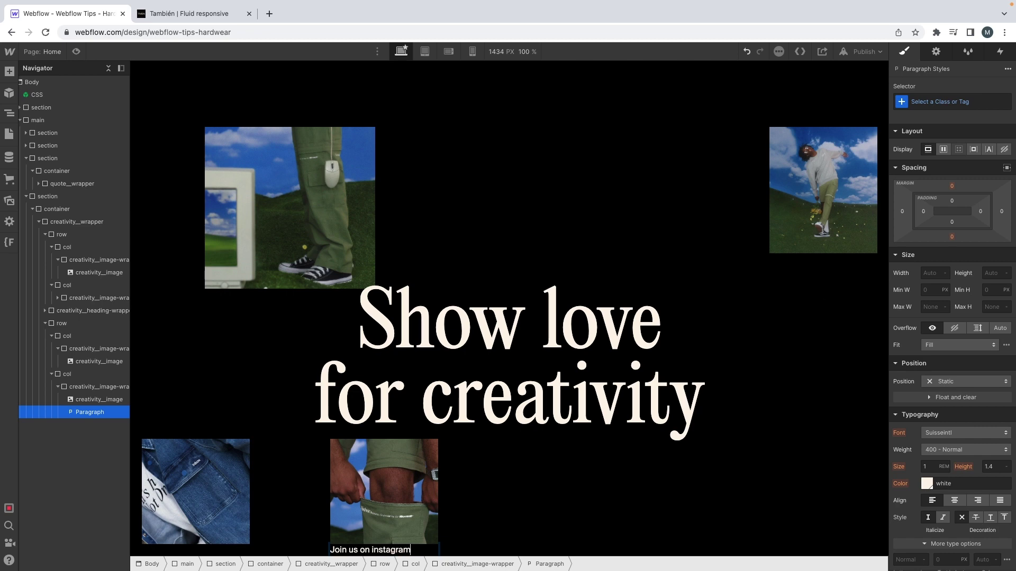
{"action": "type", "text": "n us on instagram"}
{"action": "key", "text": "Escape"}
Inspect the Instagram caption in the Adobe XD design, and give the paragraph in Webflow a new class named creativity__text
{"action": "key", "text": "ctrl+Left"}
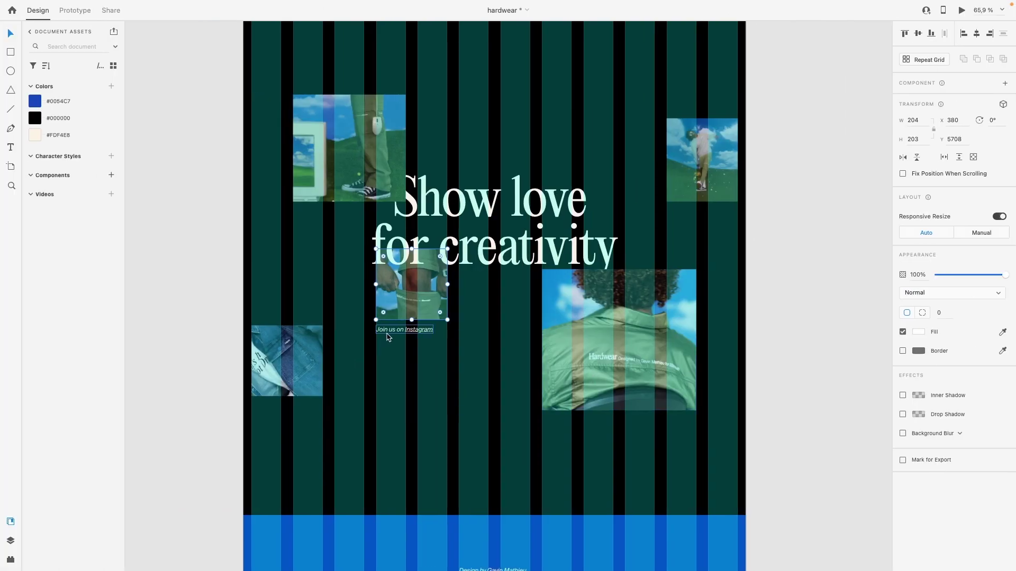
{"action": "left_click", "coordinate": [388, 333]}
{"action": "key", "text": "ctrl+Right"}
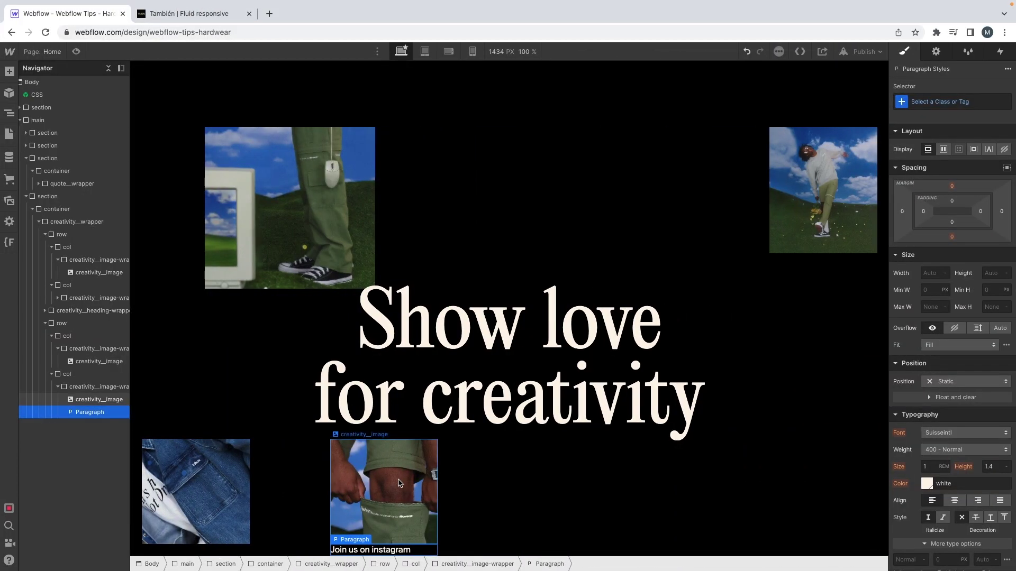
{"action": "type", "text": "cre"}
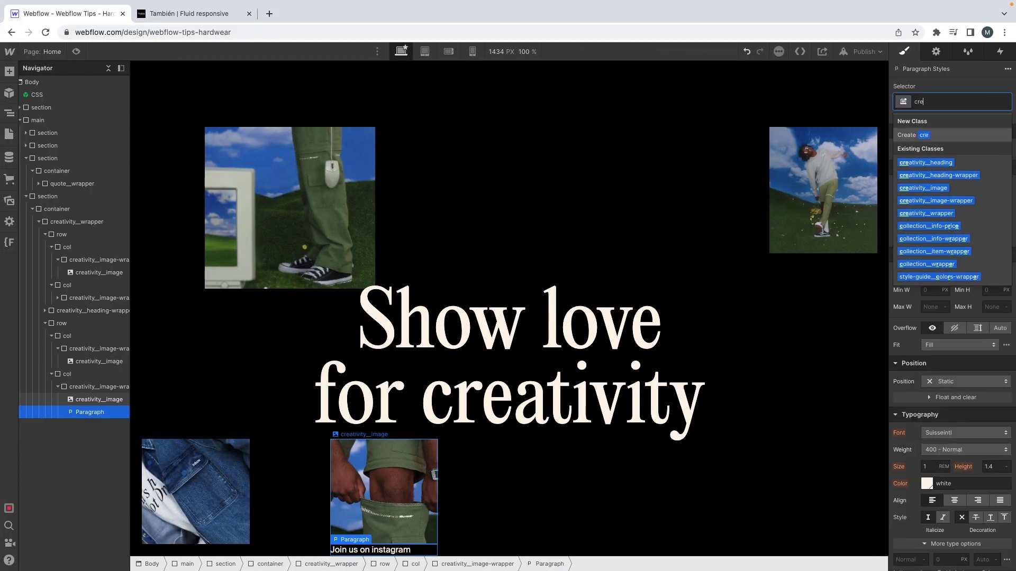
{"action": "type", "text": "ativity__text"}
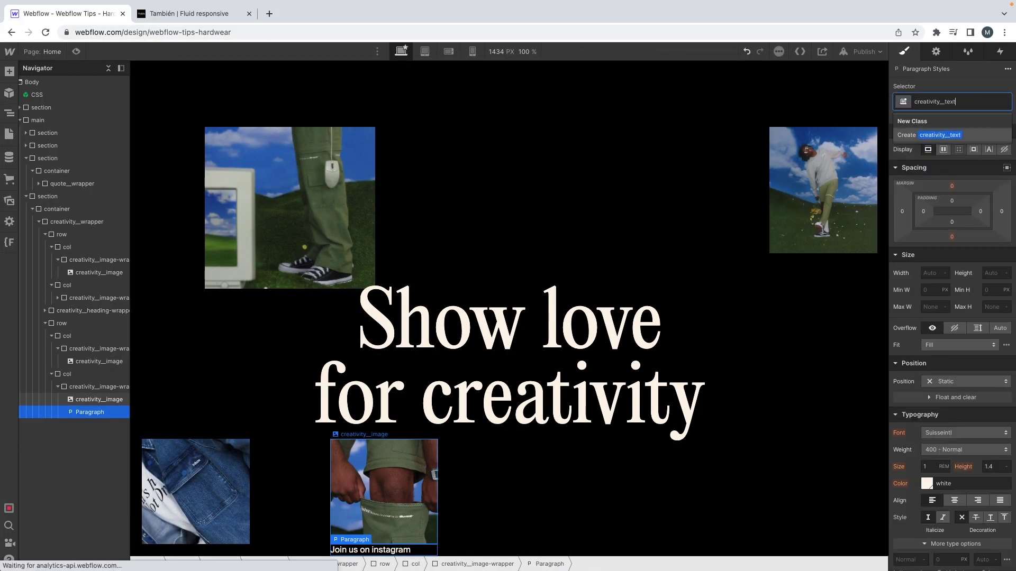
{"action": "key", "text": "Return"}
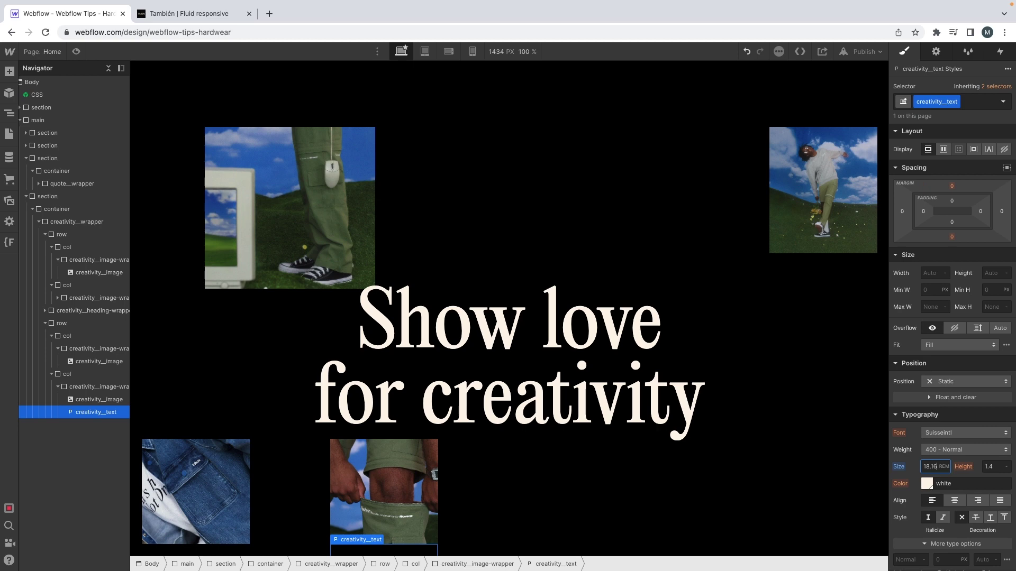
Set the creativity__text font size to 1.125 rem, calculated as 18/16
{"action": "scroll", "coordinate": [939, 464], "scroll_direction": "down", "scroll_amount": 3}
{"action": "scroll", "coordinate": [598, 435], "scroll_direction": "down", "scroll_amount": 1}
{"action": "key", "text": "Return"}
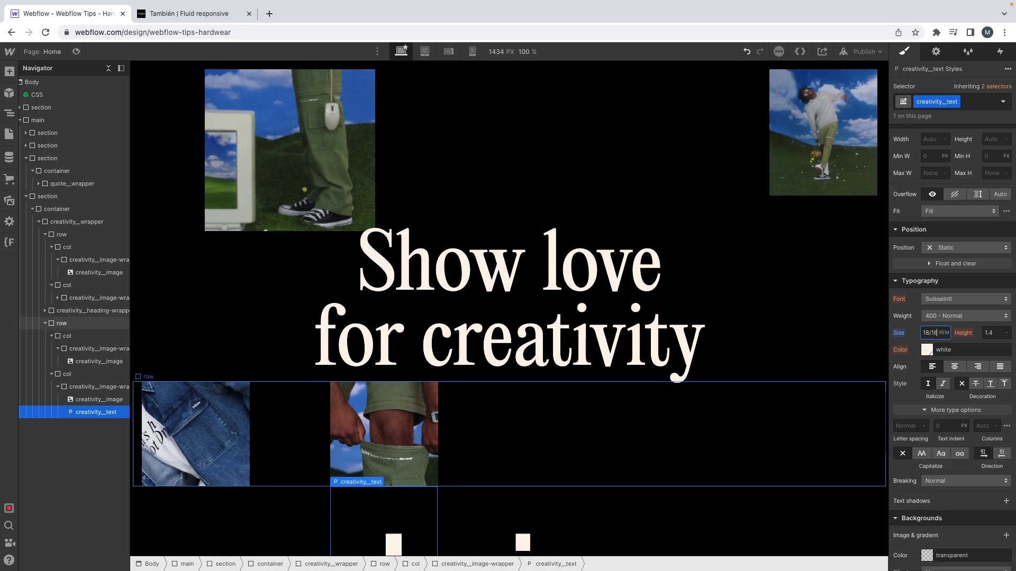
{"action": "key", "text": "Return"}
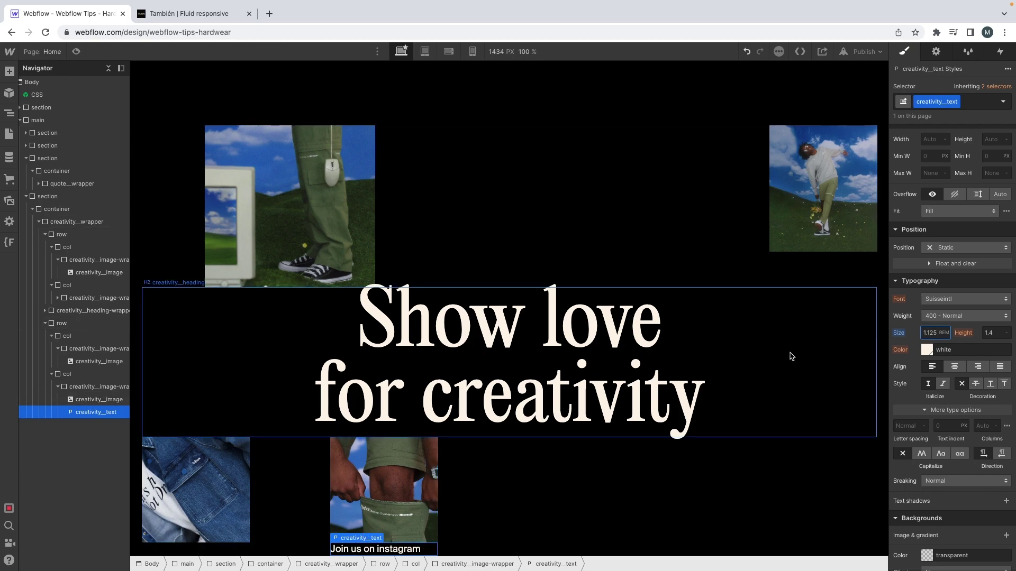
Set the top margin of creativity__text to 1 rem, converted from 16 px
{"action": "scroll", "coordinate": [946, 273], "scroll_direction": "up", "scroll_amount": 3}
{"action": "left_click", "coordinate": [953, 186]}
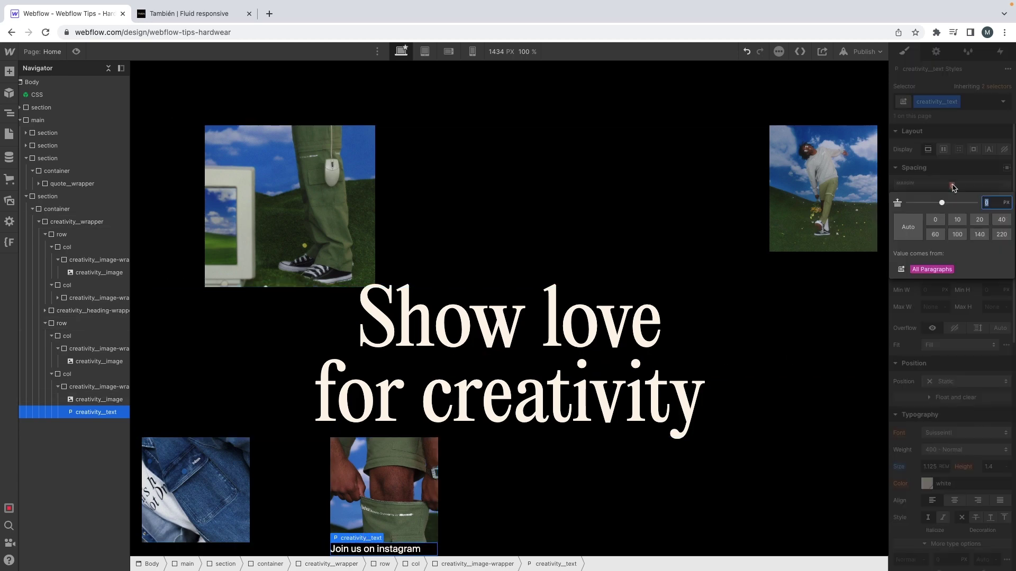
{"action": "type", "text": "16"}
{"action": "key", "text": "Return"}
Check the caption's text style in Adobe XD, and add the text--italic class to the caption in Webflow
{"action": "key", "text": "ctrl+Left"}
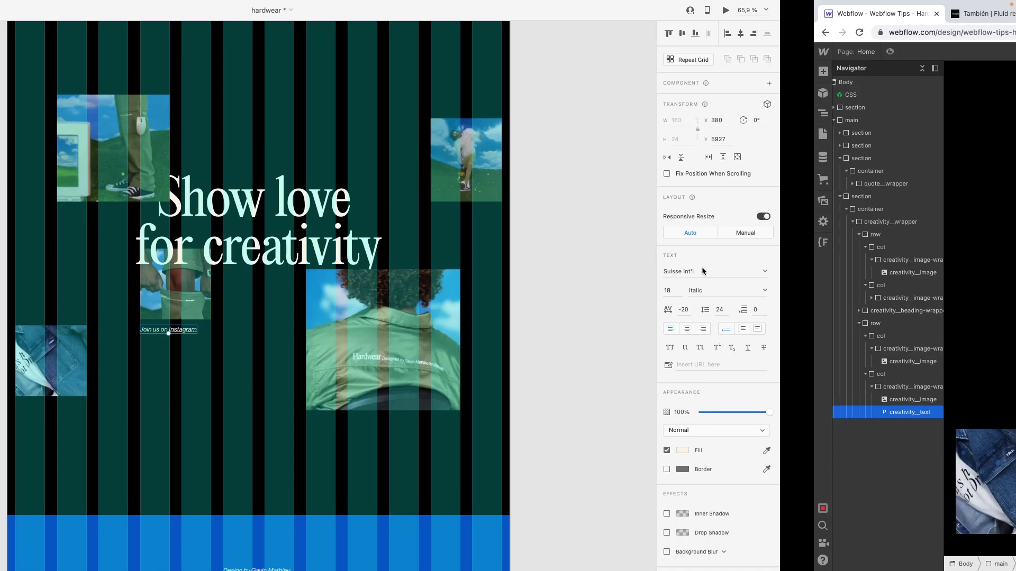
{"action": "key", "text": "ctrl+Right"}
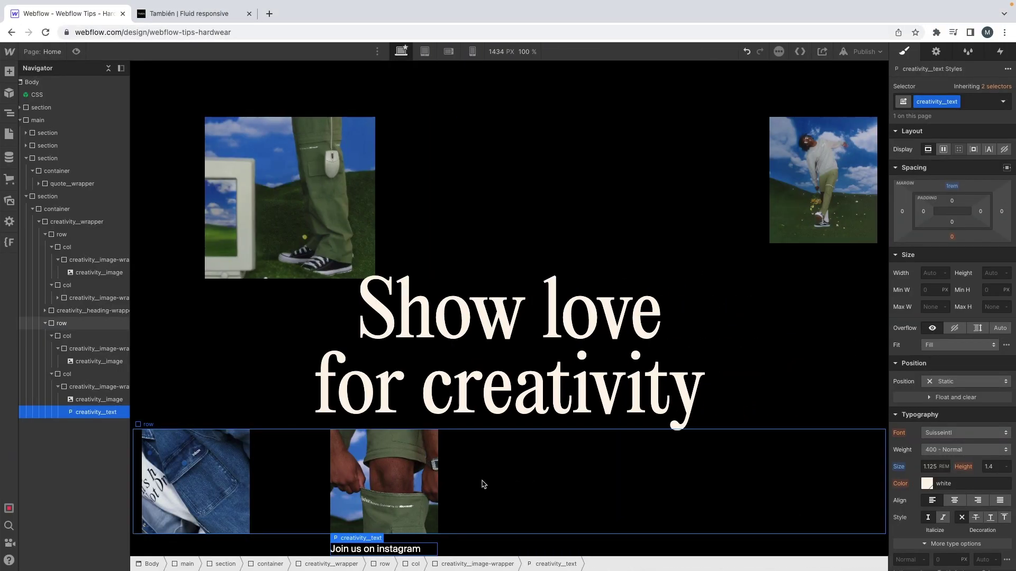
{"action": "key", "text": "ctrl+Return"}
{"action": "type", "text": "text--italic"}
{"action": "key", "text": "Return"}
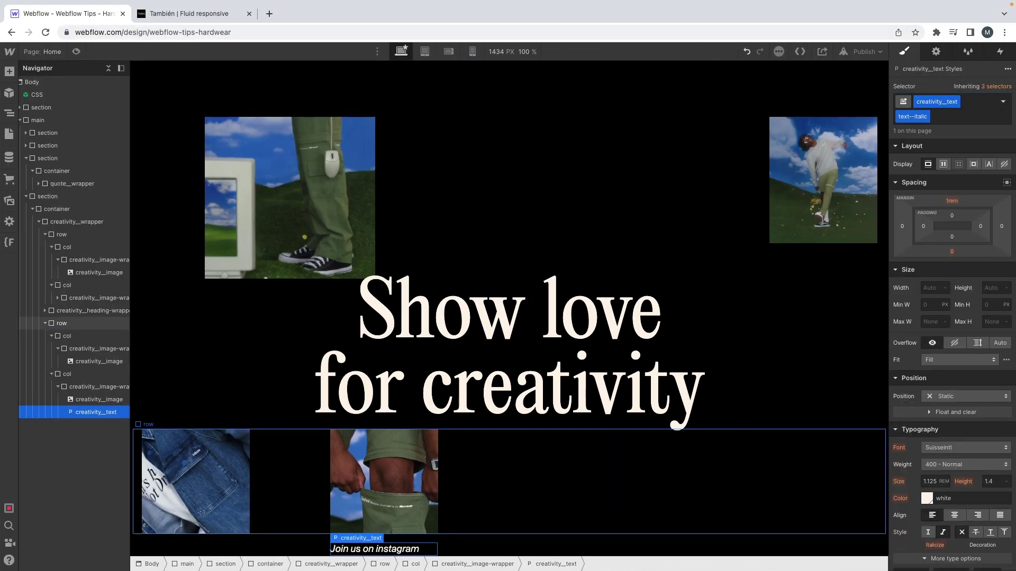
Compare the caption with the Adobe XD design, and turn the word "instagram" in the Webflow caption into a link
{"action": "key", "text": "ctrl+Left"}
{"action": "key", "text": "ctrl+Right"}
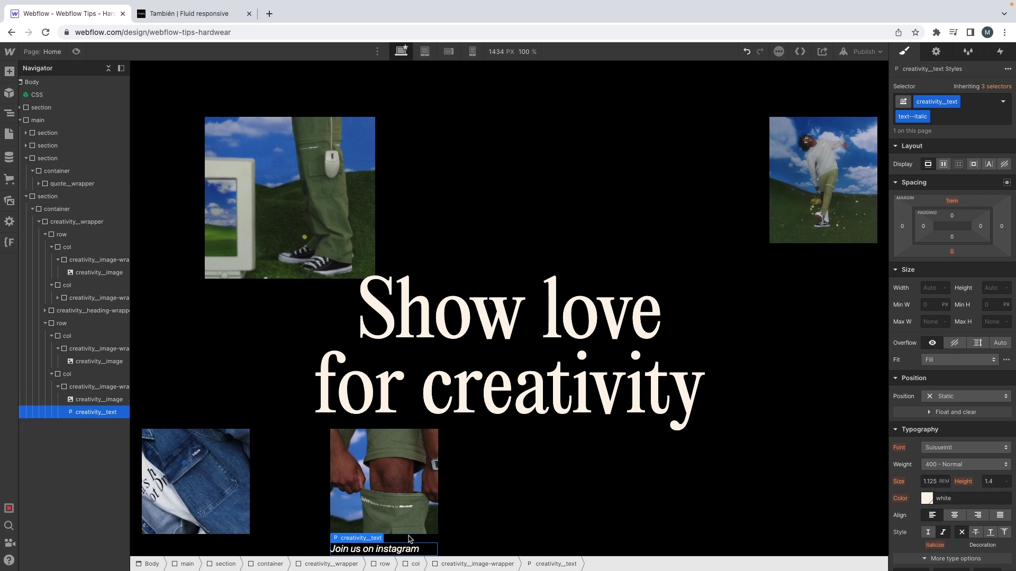
{"action": "double_click", "coordinate": [399, 551]}
{"action": "double_click", "coordinate": [398, 551]}
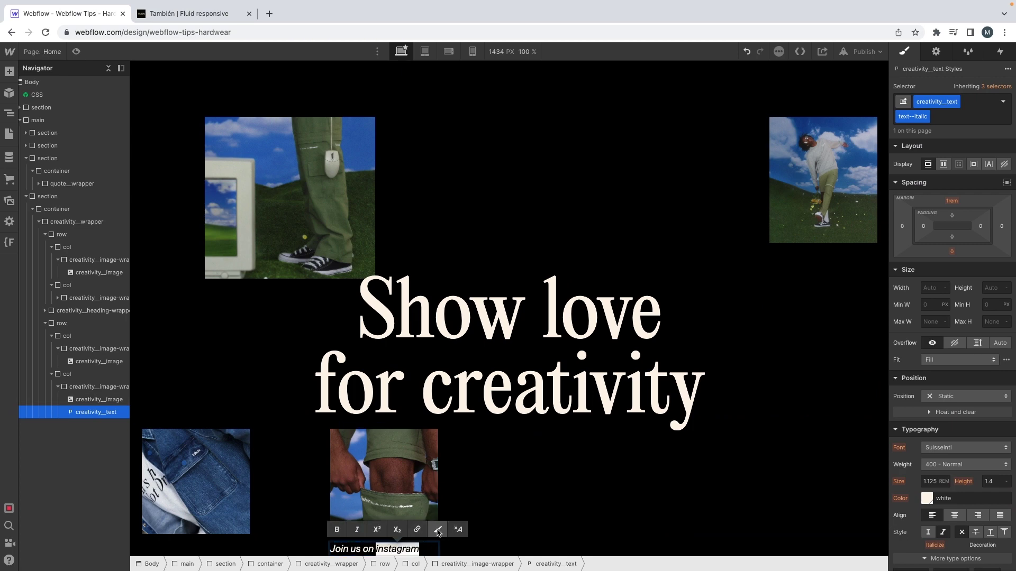
{"action": "left_click", "coordinate": [421, 531]}
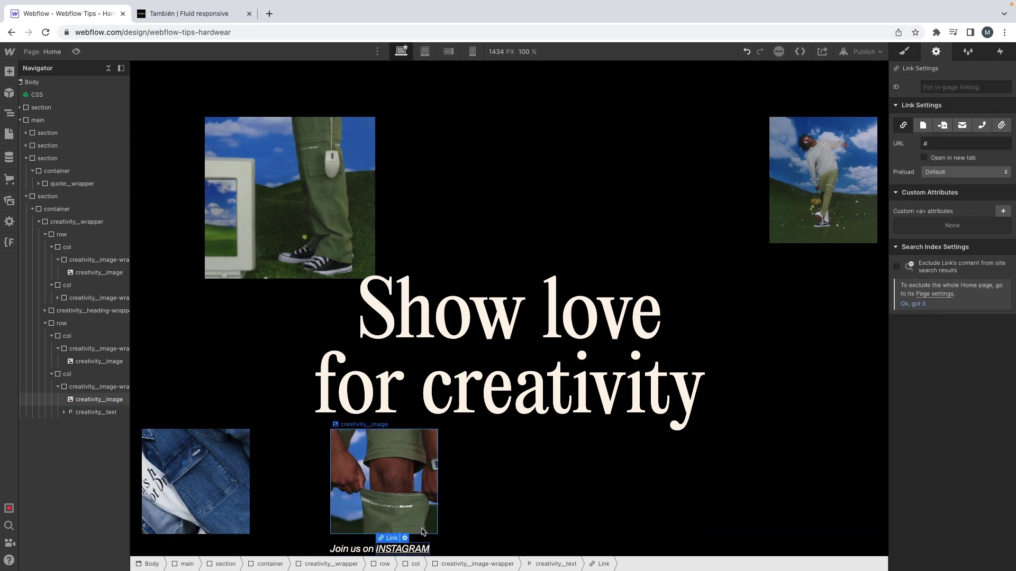
Give the Instagram link the class creativity__link and set its capitalization to none
{"action": "key", "text": "super+Return"}
{"action": "type", "text": "creativ"}
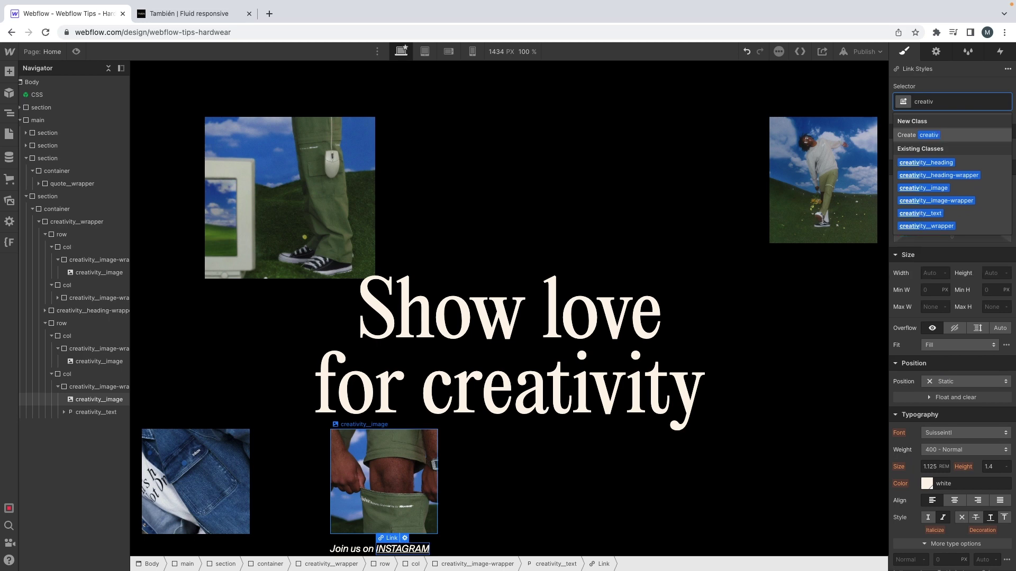
{"action": "type", "text": "ity"}
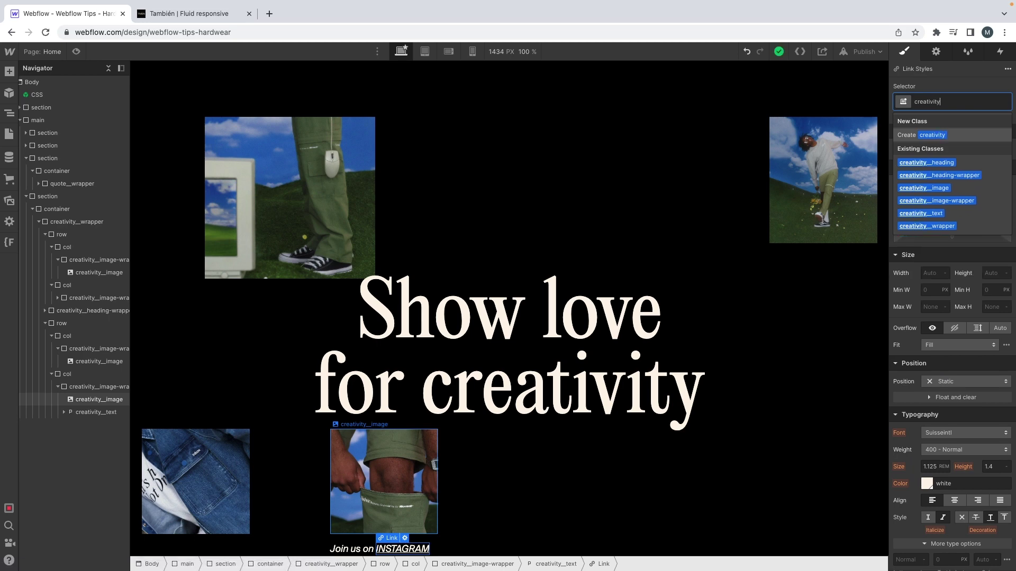
{"action": "type", "text": "__link"}
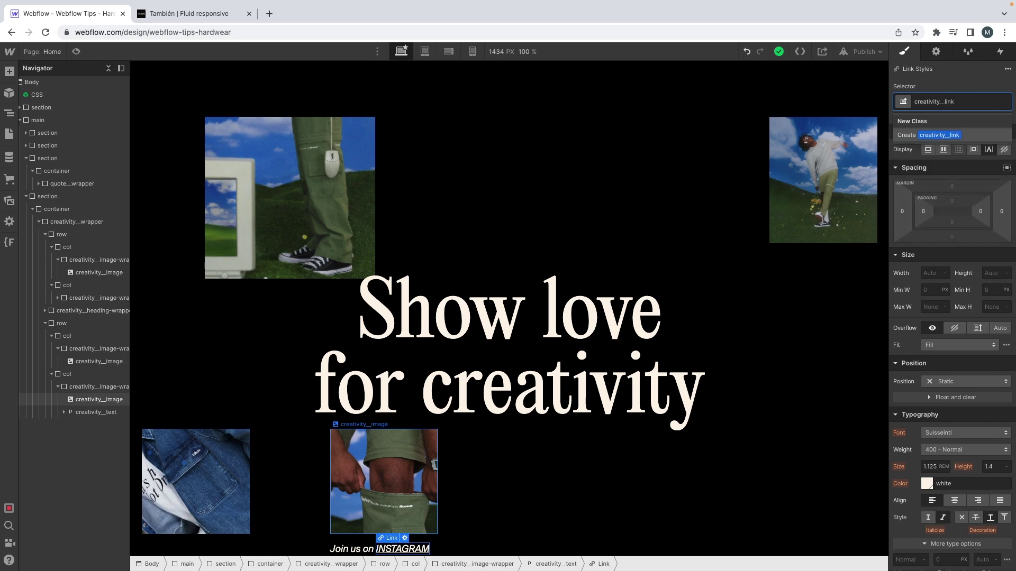
{"action": "key", "text": "Return"}
{"action": "scroll", "coordinate": [935, 523], "scroll_direction": "down", "scroll_amount": 1}
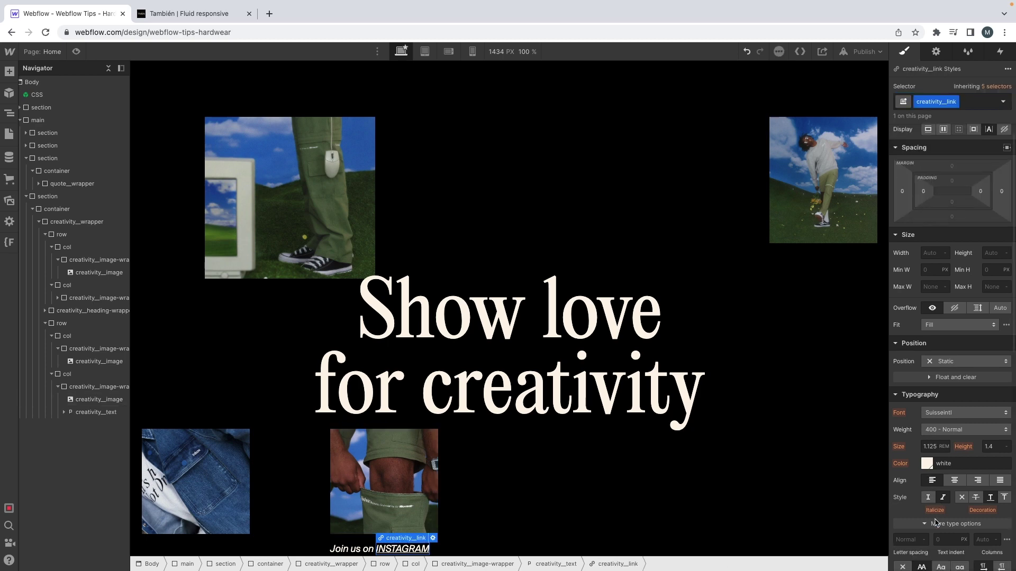
{"action": "scroll", "coordinate": [935, 522], "scroll_direction": "down", "scroll_amount": 1}
{"action": "left_click", "coordinate": [903, 539]}
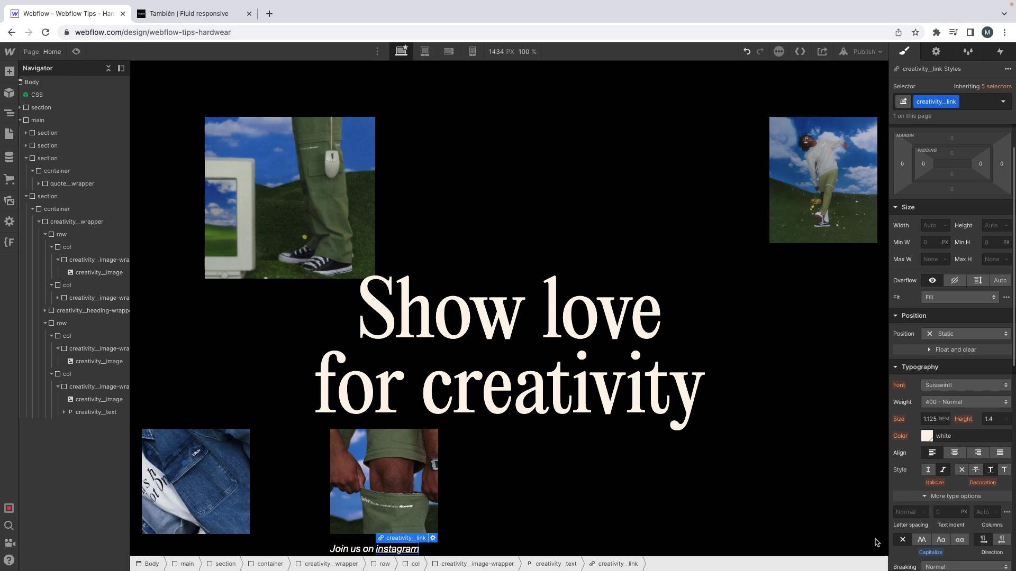
Add a div block with the class row as the last element of creativity__wrapper
{"action": "left_click", "coordinate": [660, 431]}
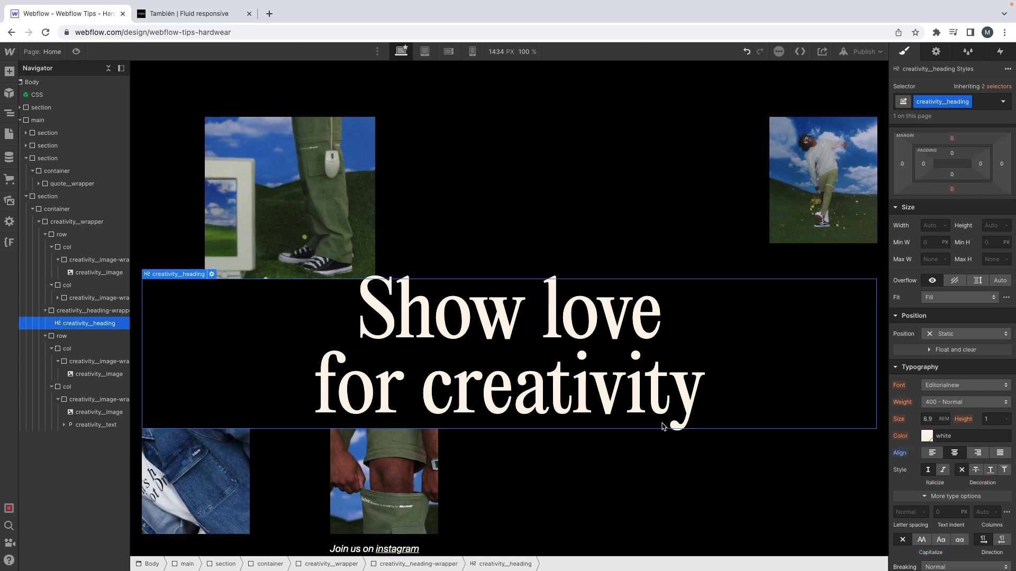
{"action": "left_click", "coordinate": [46, 336]}
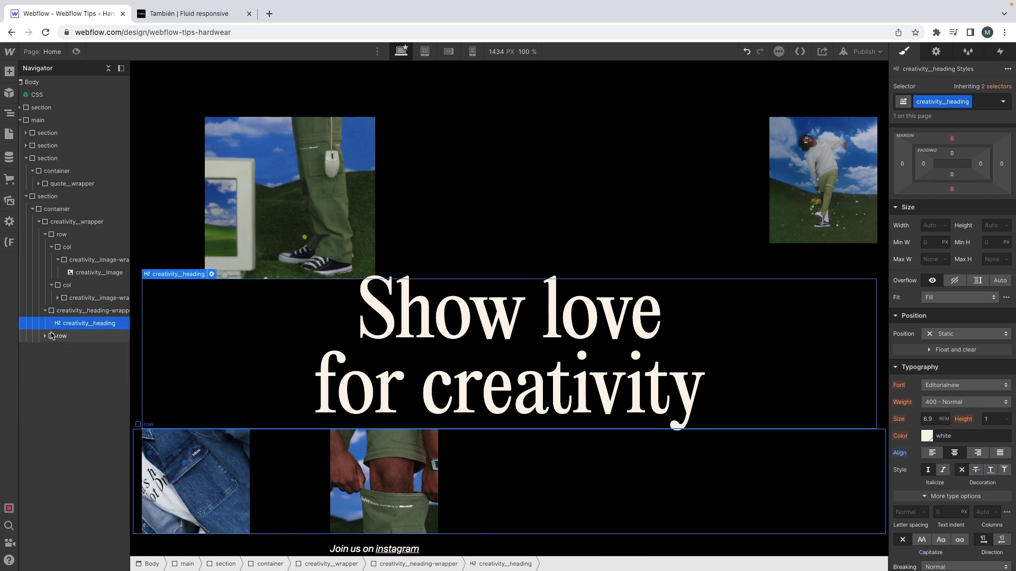
{"action": "left_click", "coordinate": [45, 235]}
{"action": "left_click", "coordinate": [45, 247]}
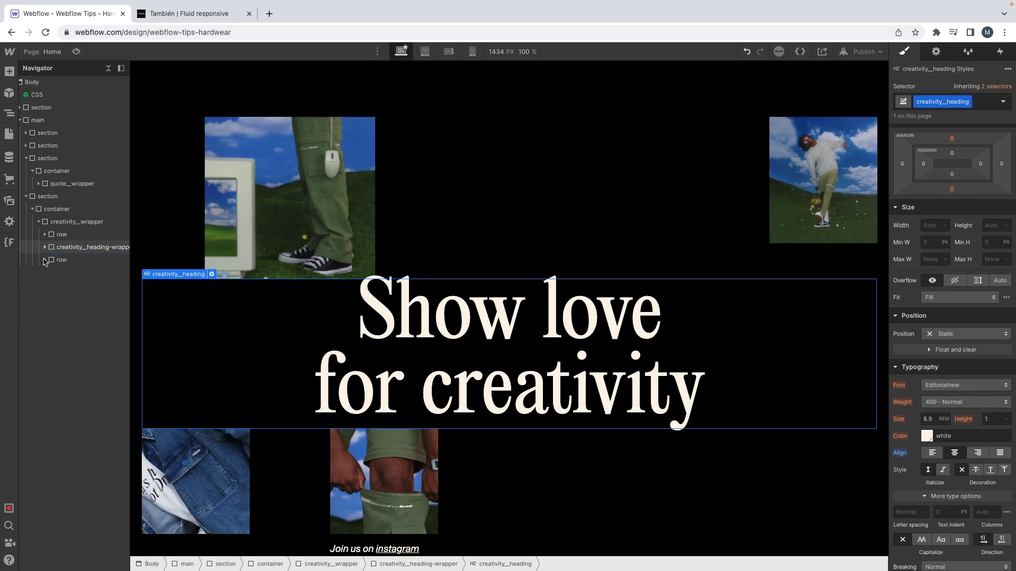
{"action": "left_click", "coordinate": [59, 224]}
{"action": "key", "text": "super+e"}
{"action": "type", "text": "div"}
{"action": "key", "text": "Return"}
{"action": "key", "text": "super+Return"}
{"action": "type", "text": "r"}
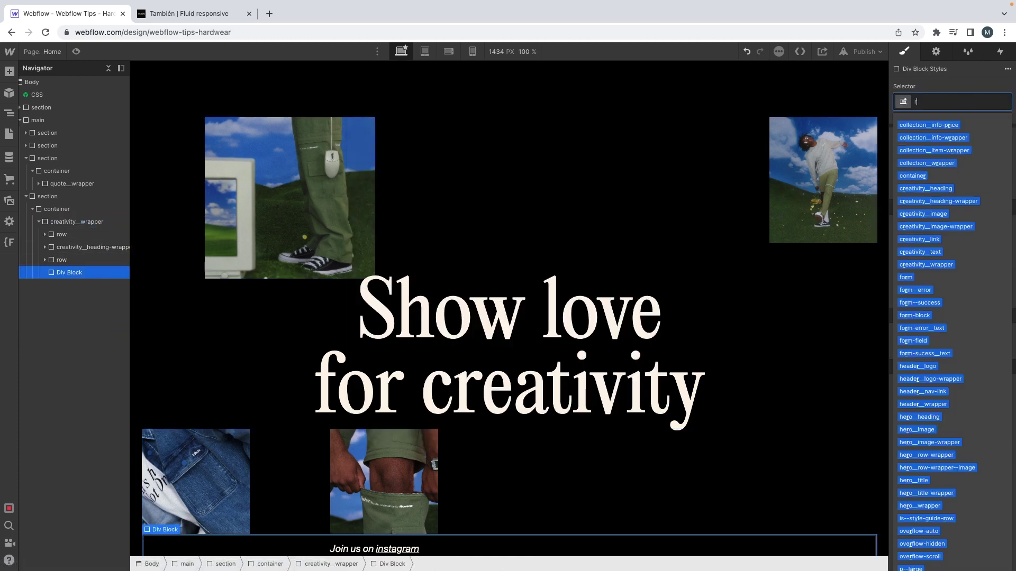
{"action": "type", "text": "ow"}
{"action": "key", "text": "Return"}
Insert a div block in the new row and give it the classes col and col-lg-4
{"action": "key", "text": "super+e"}
{"action": "type", "text": "div"}
{"action": "key", "text": "Return"}
{"action": "key", "text": "super+Return"}
{"action": "type", "text": "col"}
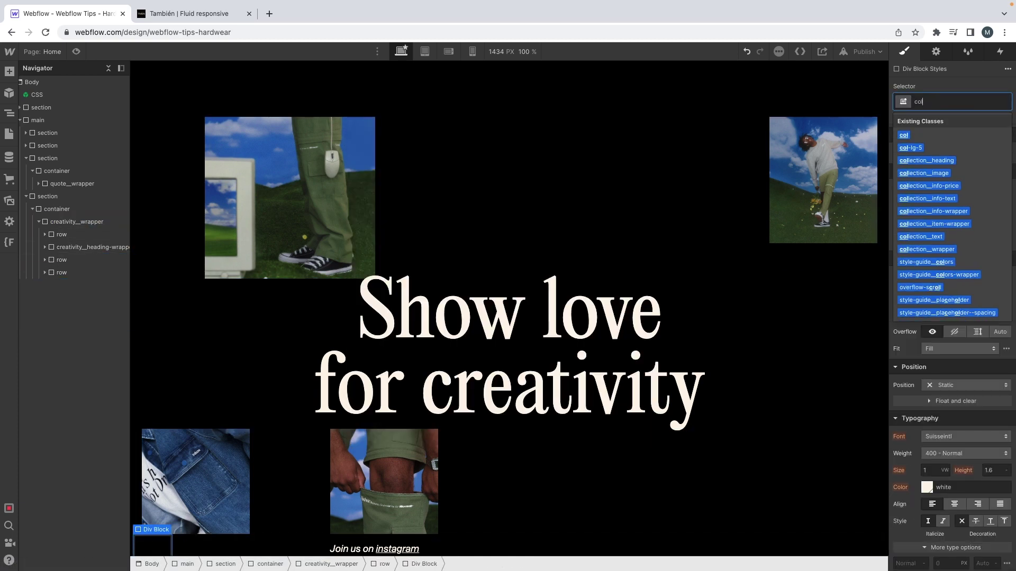
{"action": "key", "text": "Return"}
{"action": "type", "text": "col-lg-"}
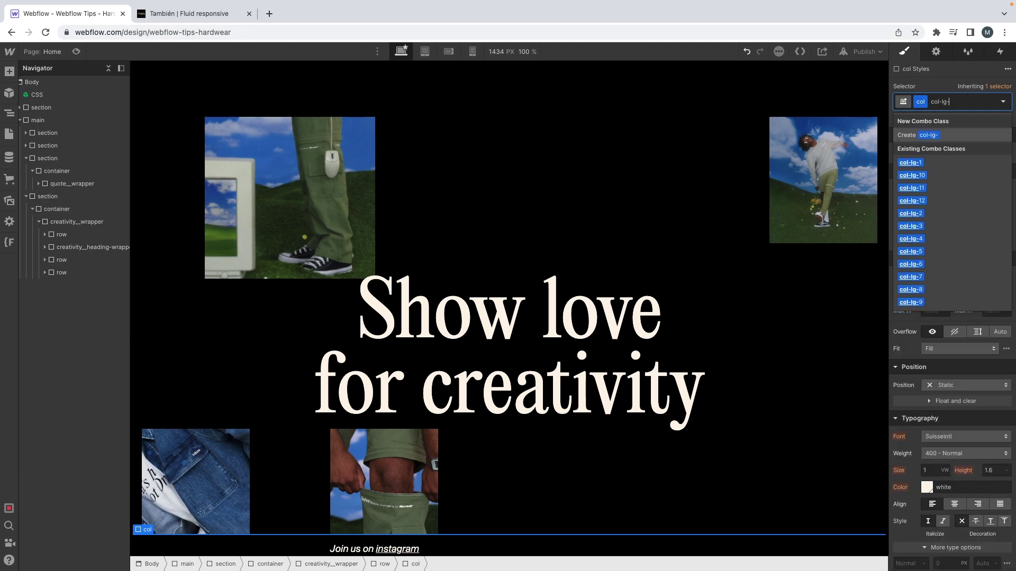
{"action": "type", "text": "12"}
{"action": "key", "text": "Return"}
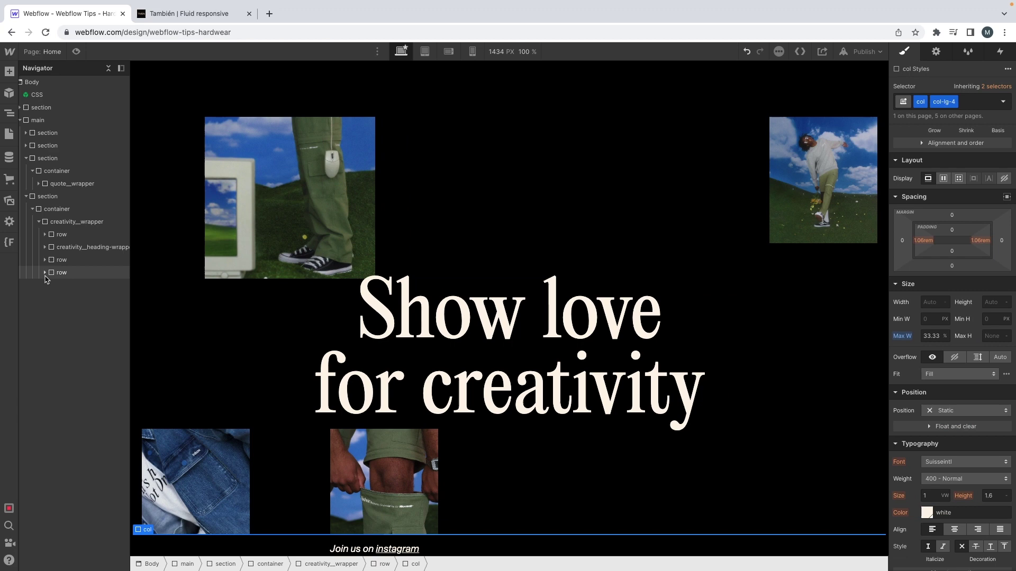
Add the mr-1-col class to the column in the new row
{"action": "left_click", "coordinate": [45, 273]}
{"action": "key", "text": "ctrl+Return"}
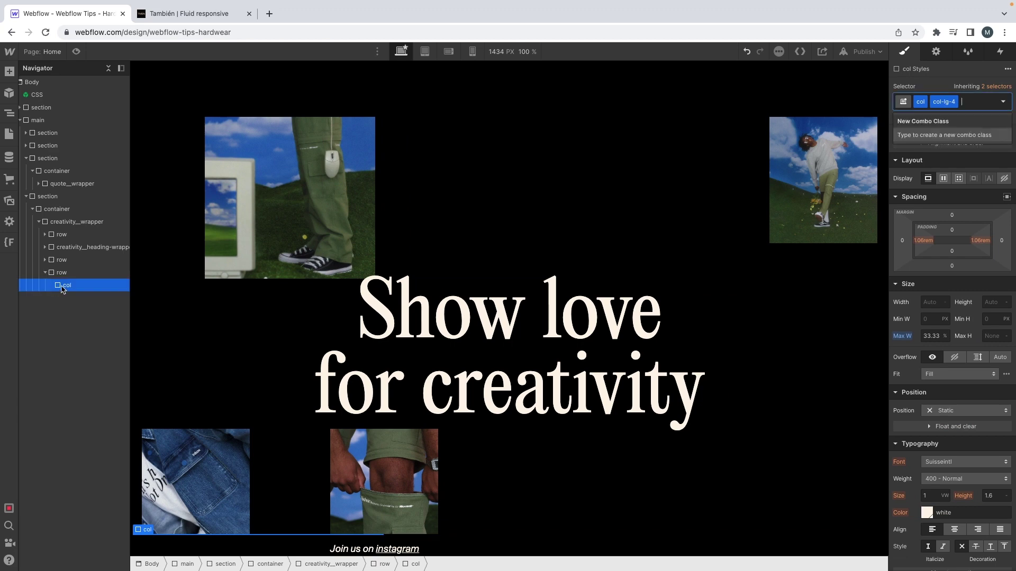
{"action": "type", "text": "m"}
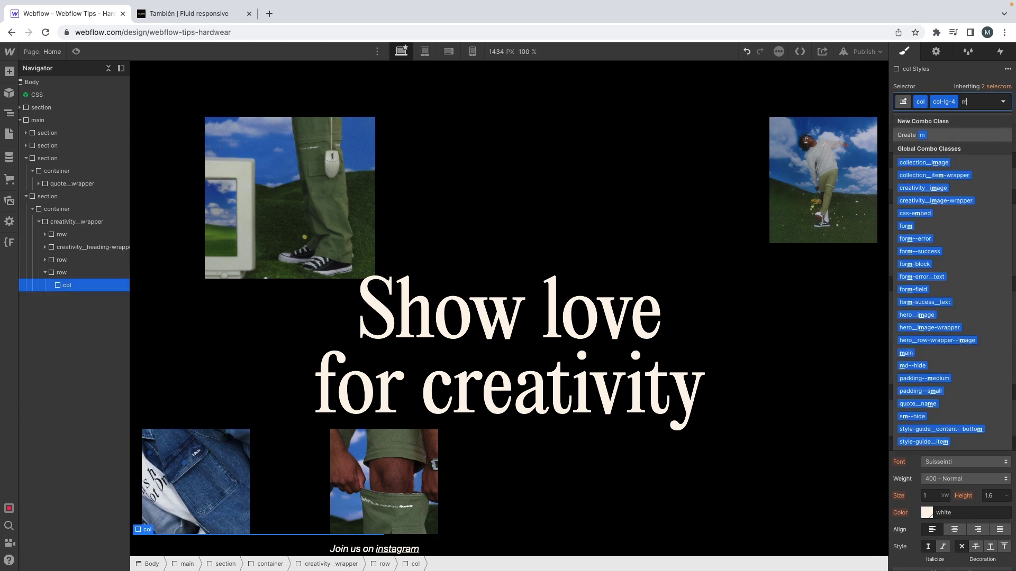
{"action": "type", "text": "r-1-col"}
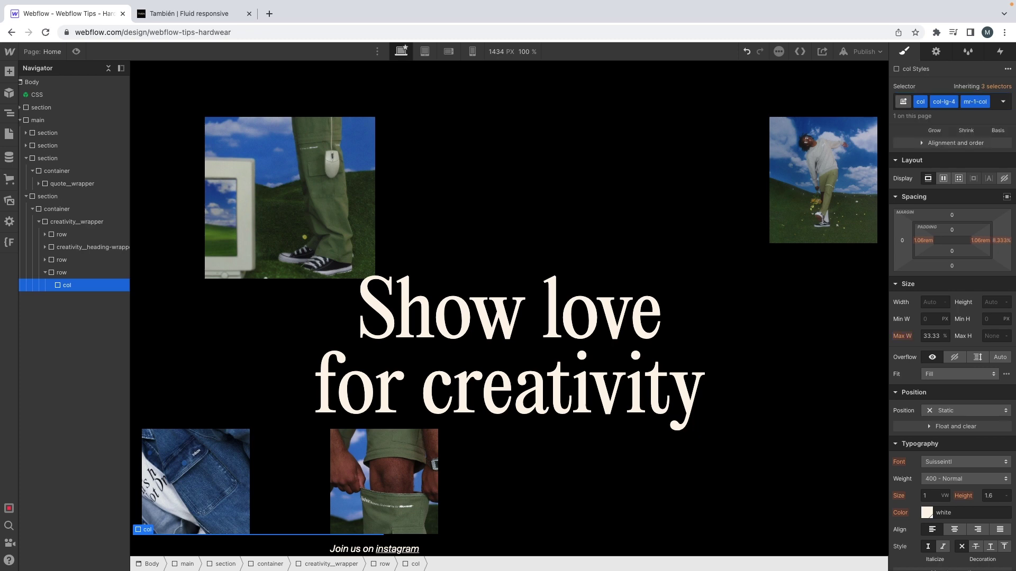
Paste a copy of the denim pocket image's wrapper into the new row's column
{"action": "left_click", "coordinate": [46, 268]}
{"action": "left_click", "coordinate": [45, 260]}
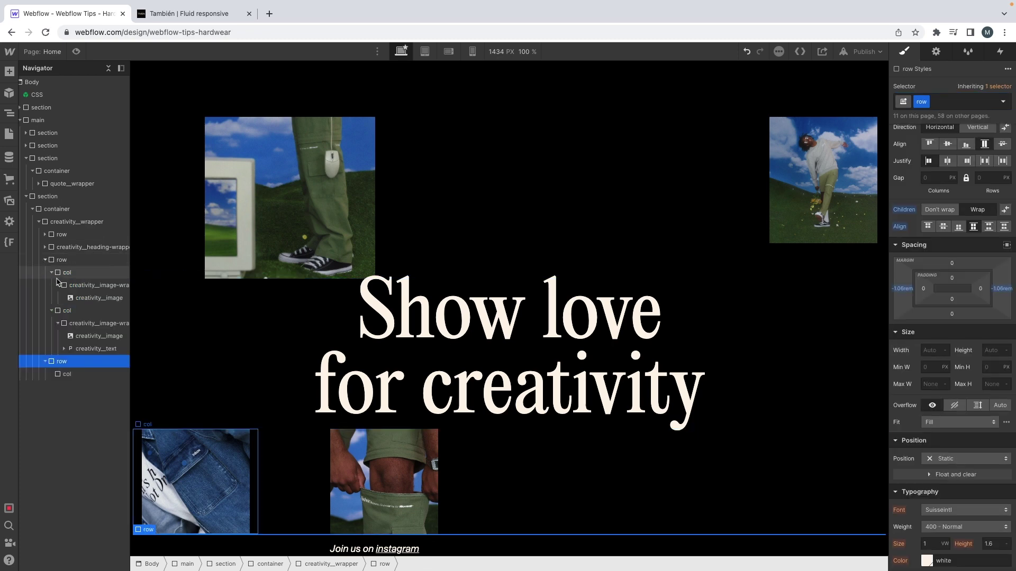
{"action": "left_click", "coordinate": [64, 374]}
{"action": "key", "text": "super+v"}
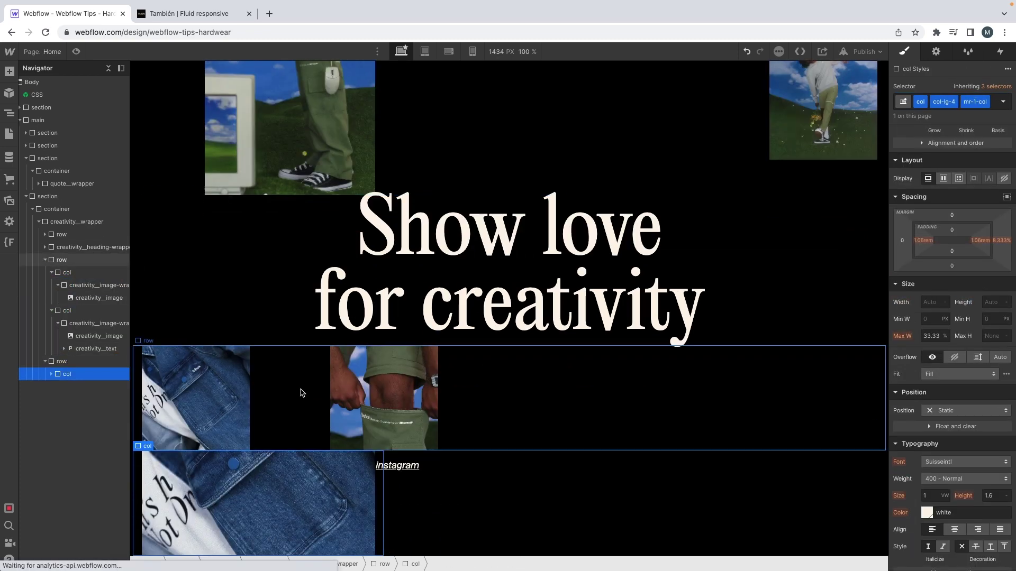
Add the justify-end class to the new row
{"action": "left_click", "coordinate": [53, 361]}
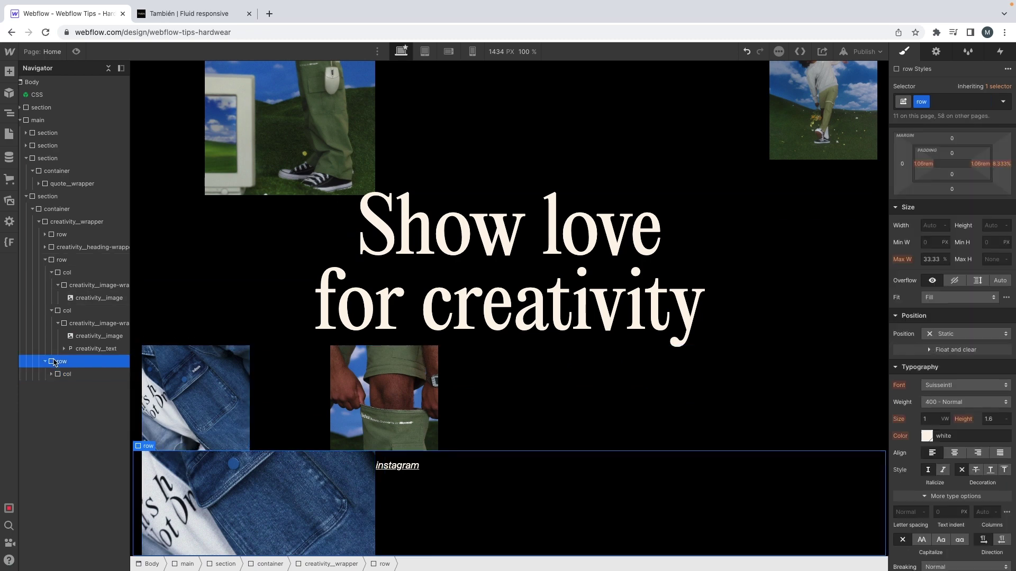
{"action": "key", "text": "super+Return"}
{"action": "type", "text": "just"}
{"action": "key", "text": "Down"}
{"action": "key", "text": "Down"}
{"action": "key", "text": "Down"}
{"action": "key", "text": "Down"}
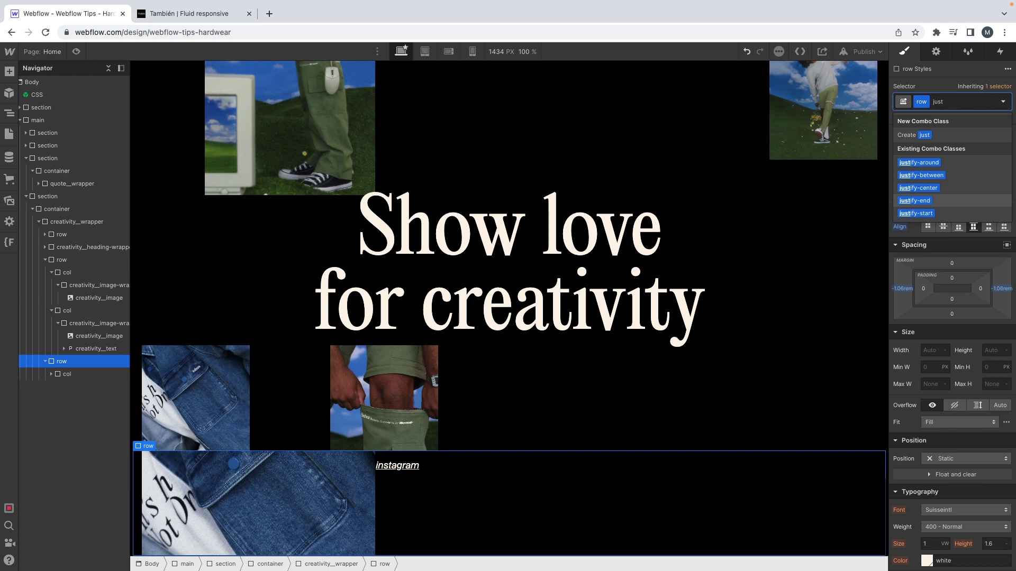
{"action": "key", "text": "Return"}
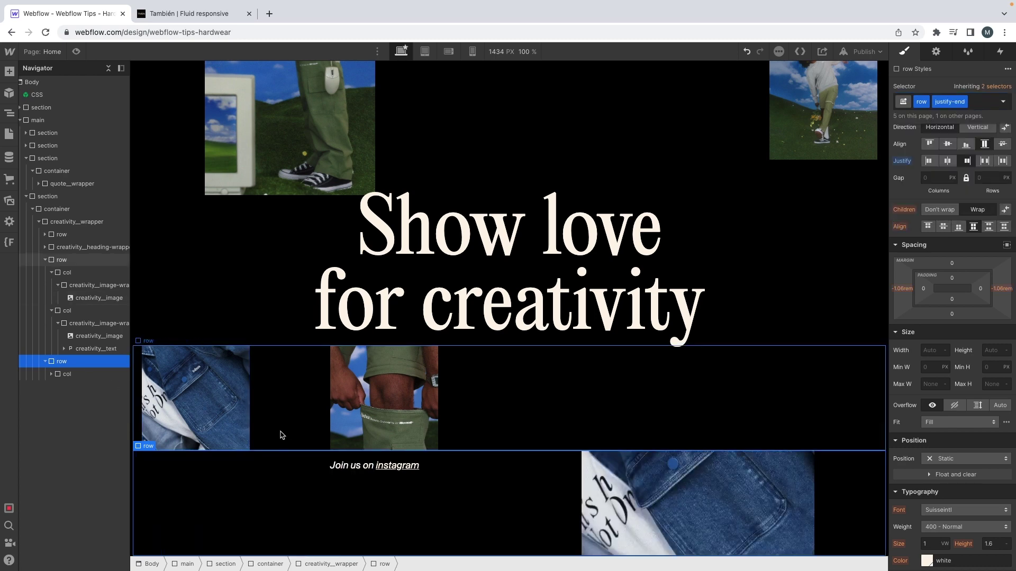
Remove the fixed height from creativity__image-wrapper--four, the wrapper holding the fourth image and the caption
{"action": "left_click", "coordinate": [97, 323]}
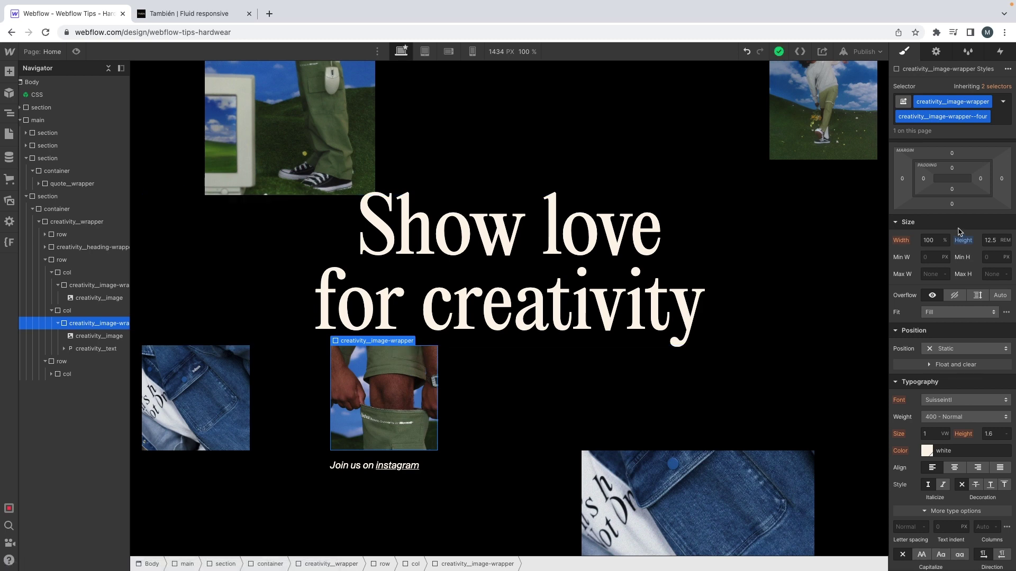
{"action": "left_click", "coordinate": [992, 239]}
{"action": "key", "text": "Return"}
Add the combo class creativity__image--four to the image above the Instagram caption and set its height to 12.5 rem
{"action": "left_click", "coordinate": [382, 360]}
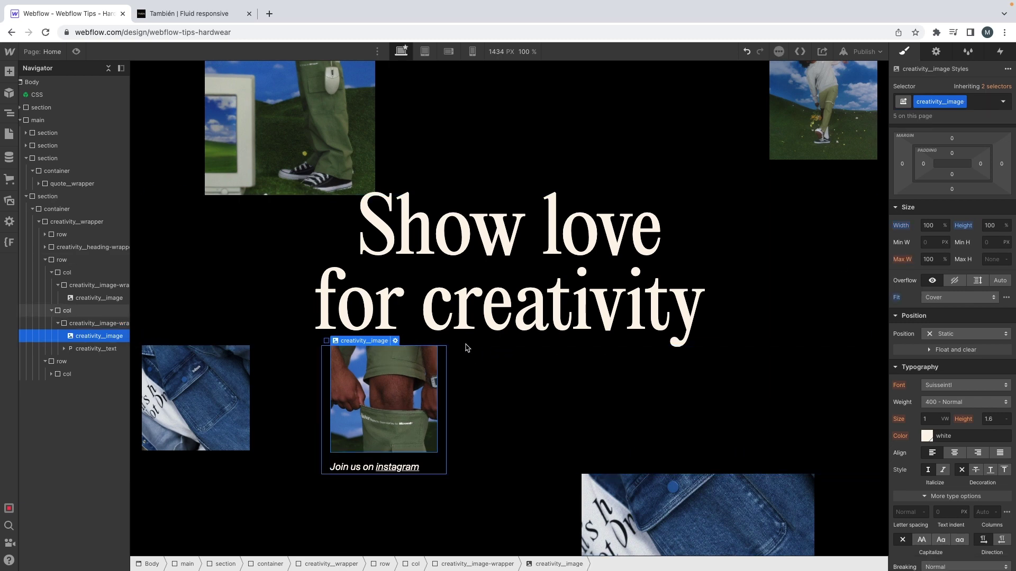
{"action": "key", "text": "super+Return"}
{"action": "type", "text": "creati"}
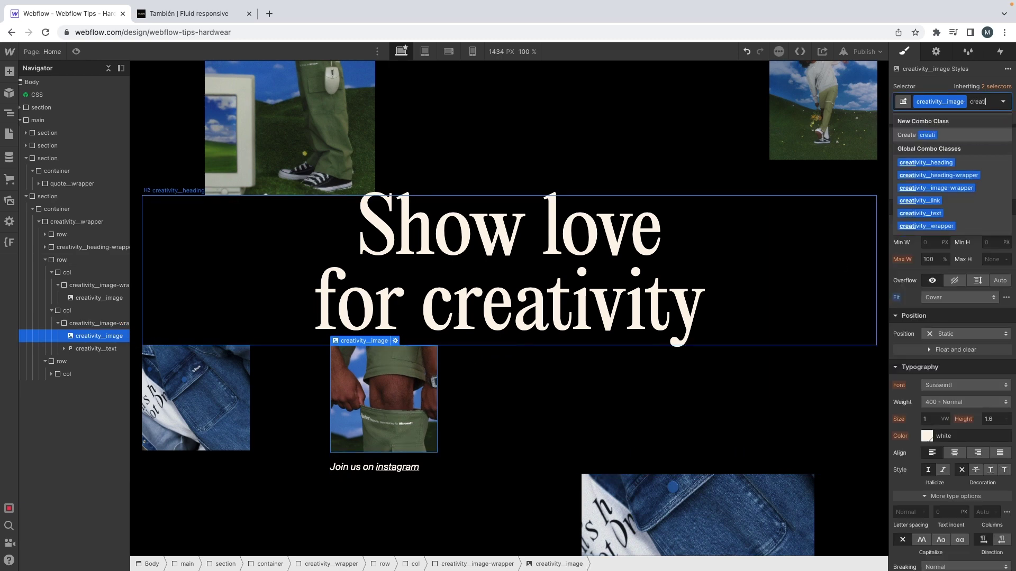
{"action": "type", "text": "vity_imag"}
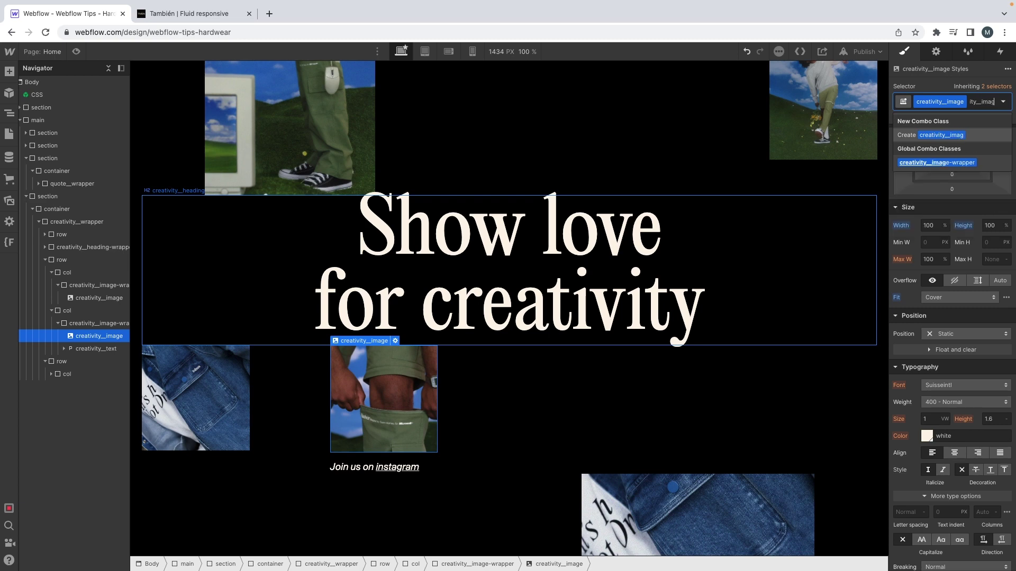
{"action": "type", "text": "e--four"}
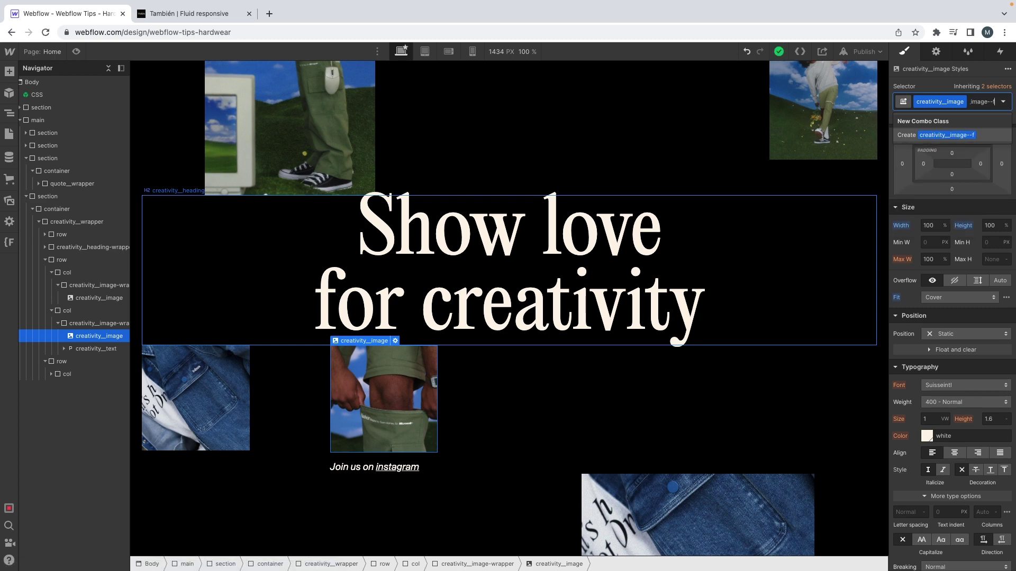
{"action": "key", "text": "Return"}
{"action": "left_click", "coordinate": [988, 240]}
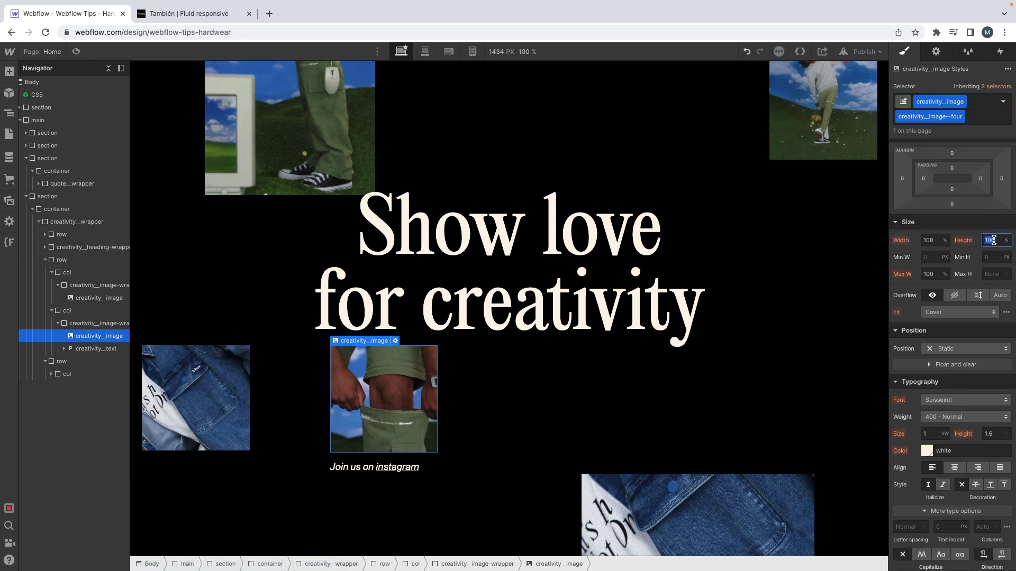
{"action": "type", "text": "12.5rem"}
{"action": "key", "text": "Return"}
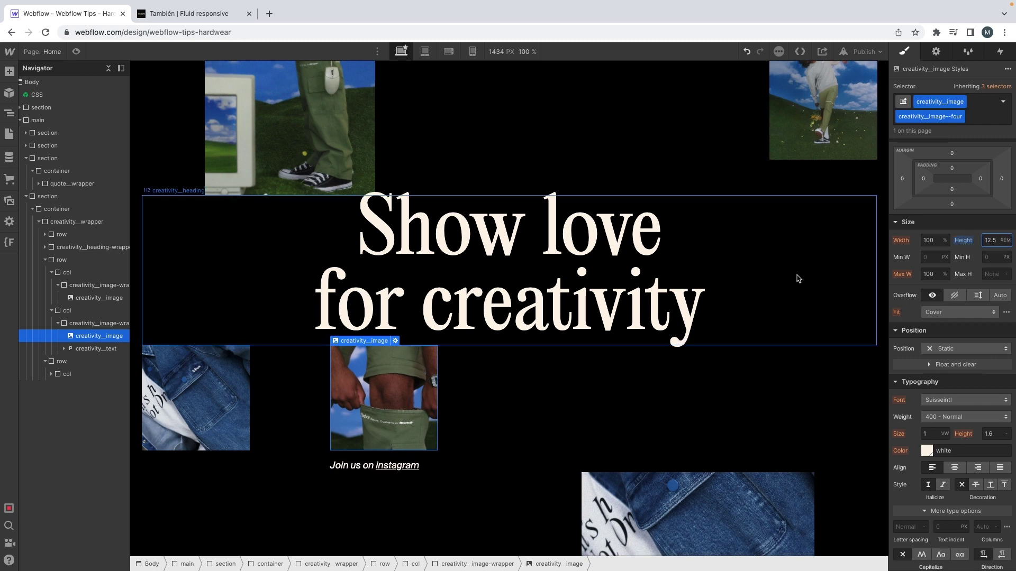
Check the jacket image's size in Adobe XD, and set the pasted image wrapper's height in Webflow to 25 rem, calculated as 400/16
{"action": "left_click", "coordinate": [180, 431]}
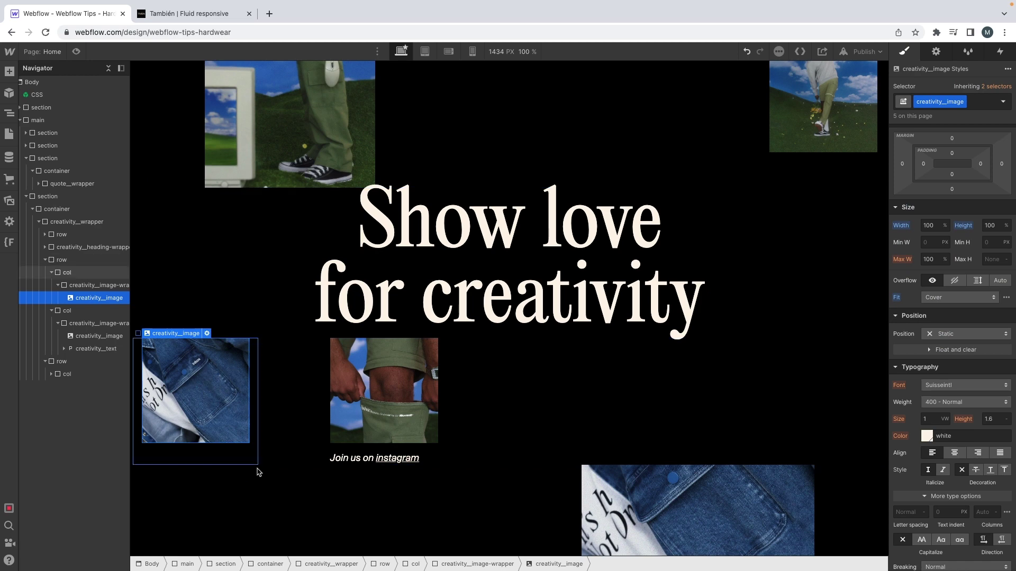
{"action": "left_click", "coordinate": [382, 485]}
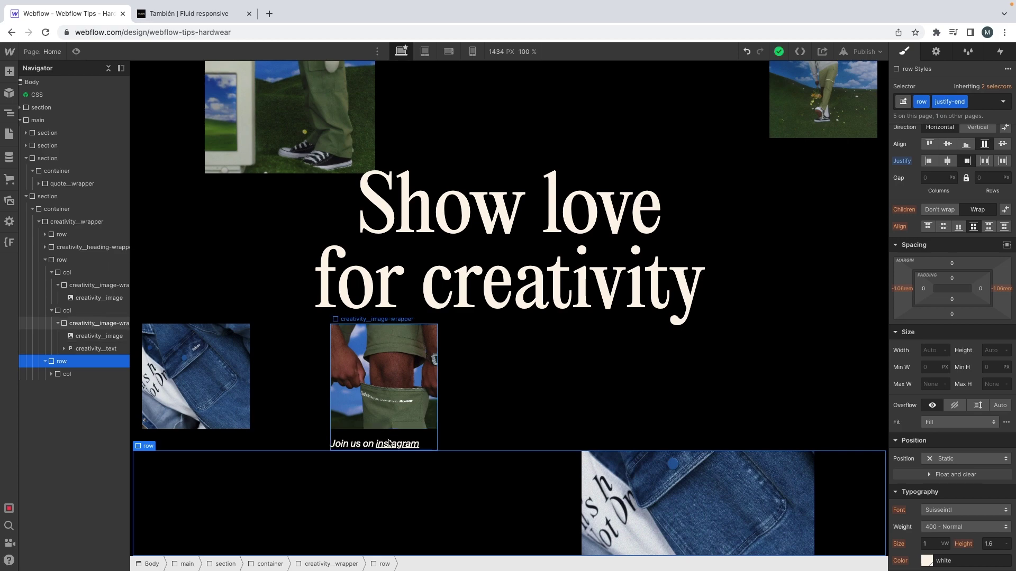
{"action": "left_click", "coordinate": [603, 471]}
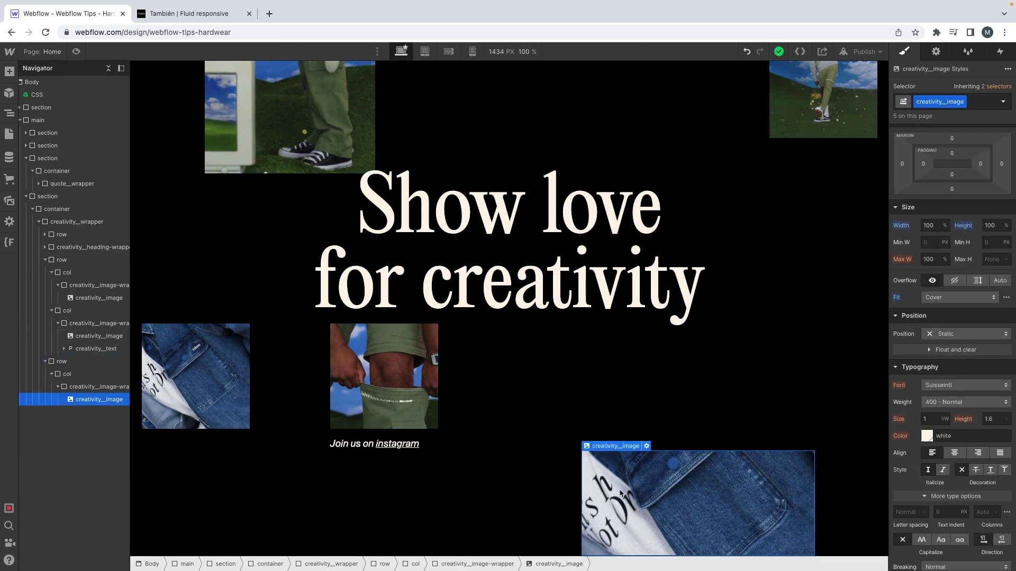
{"action": "left_click", "coordinate": [81, 384]}
{"action": "key", "text": "ctrl+Left"}
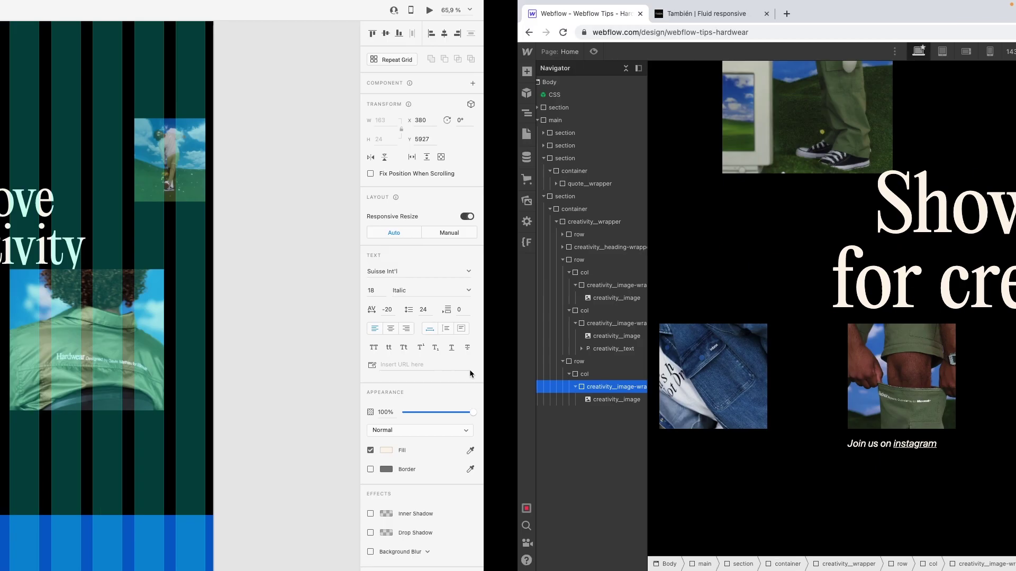
{"action": "left_click", "coordinate": [656, 315]}
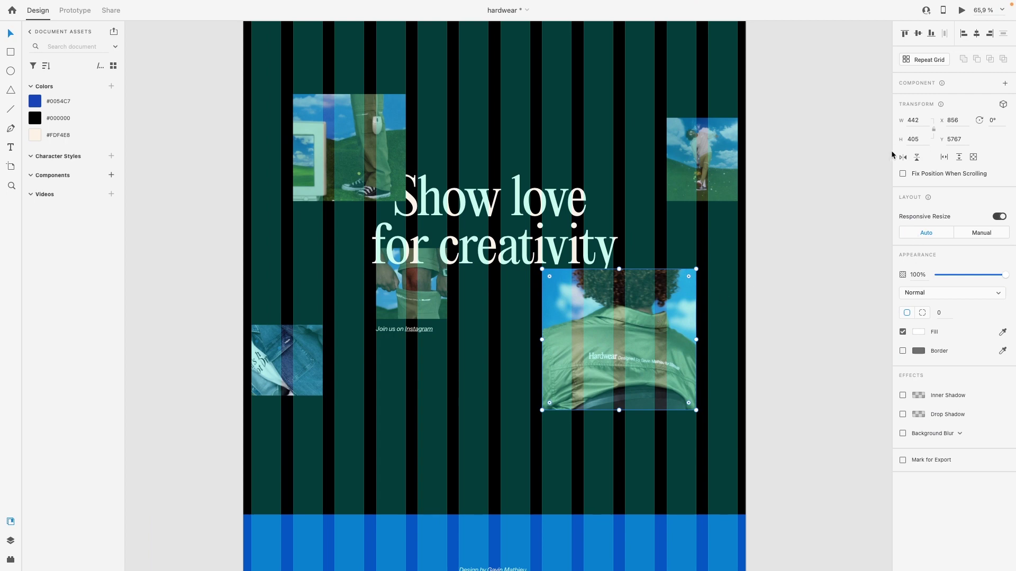
{"action": "key", "text": "ctrl+Right"}
{"action": "left_click", "coordinate": [995, 240]}
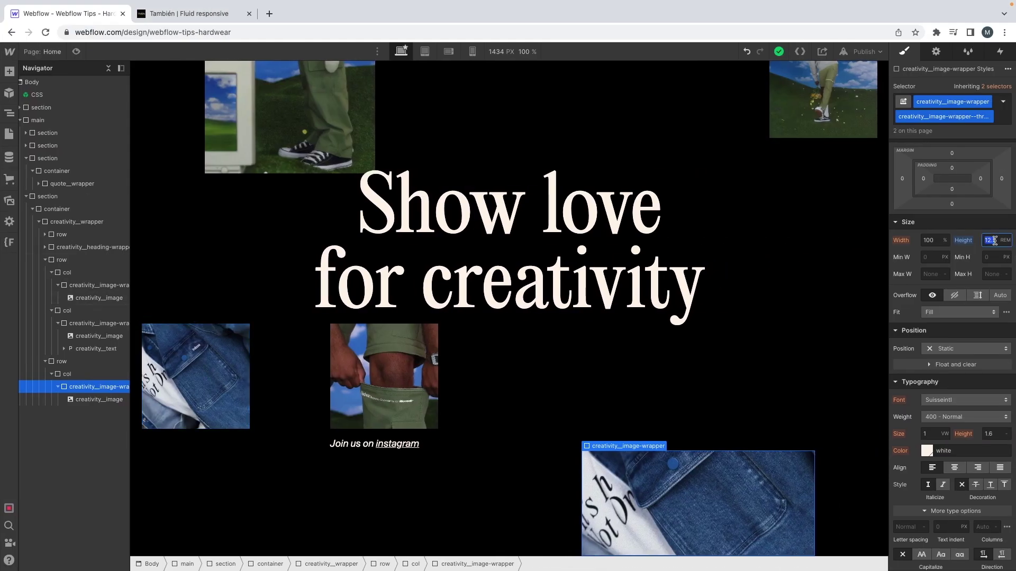
{"action": "type", "text": "400/16"}
{"action": "key", "text": "Return"}
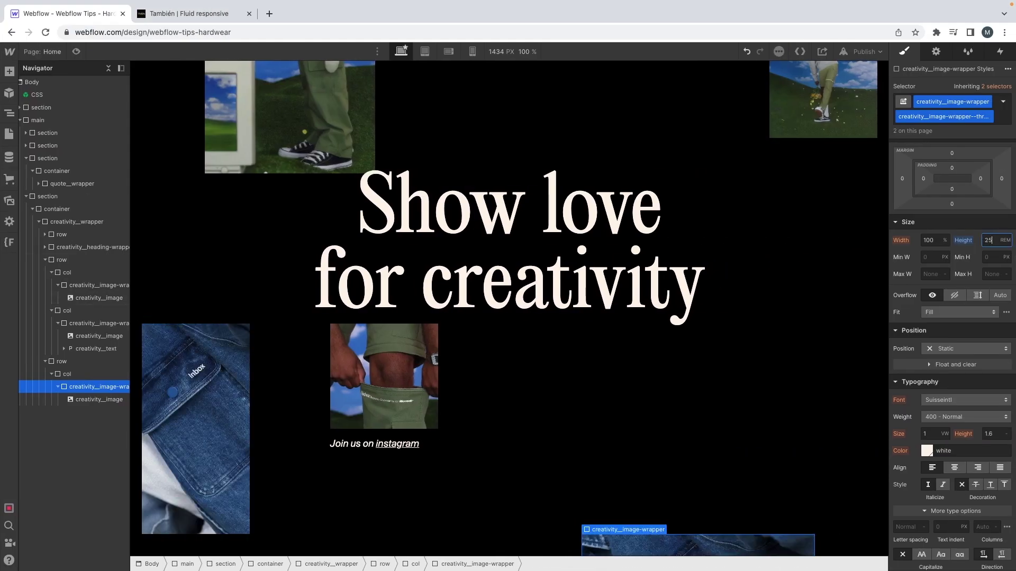
{"action": "scroll", "coordinate": [702, 293], "scroll_direction": "down", "scroll_amount": 4}
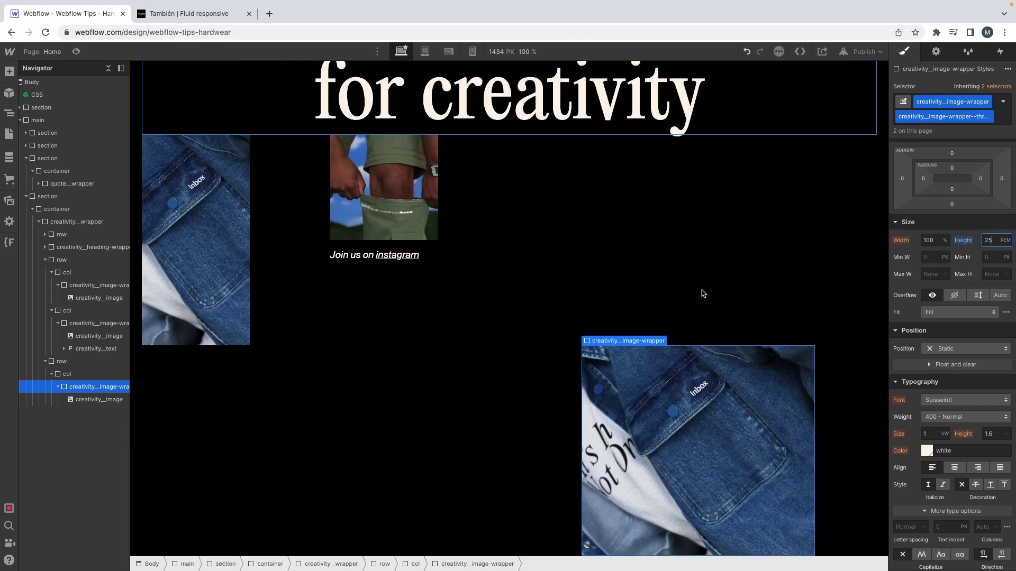
Replace the combo class on the last image's wrapper with creativity__image-wrapper--five and set its height to 25 rem, calculated as 400/16
{"action": "key", "text": "super+Return"}
{"action": "key", "text": "BackSpace"}
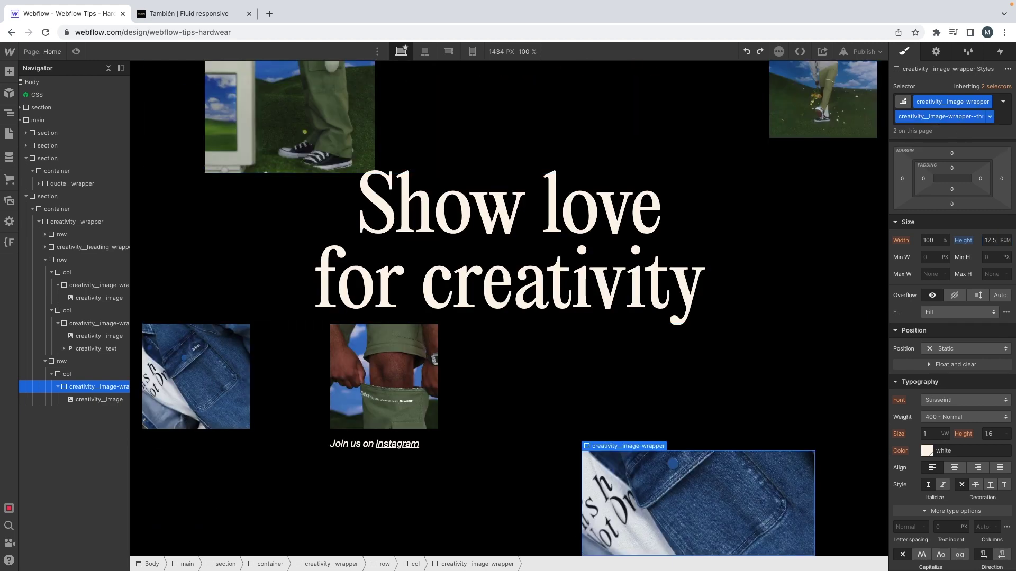
{"action": "type", "text": "creativity__image-wrapper--"}
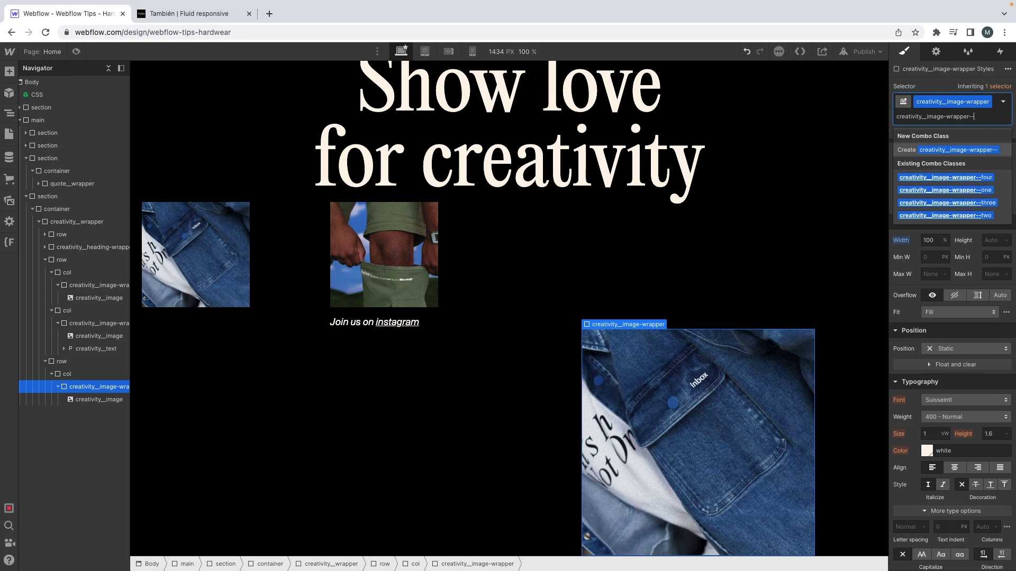
{"action": "type", "text": "five"}
{"action": "key", "text": "Return"}
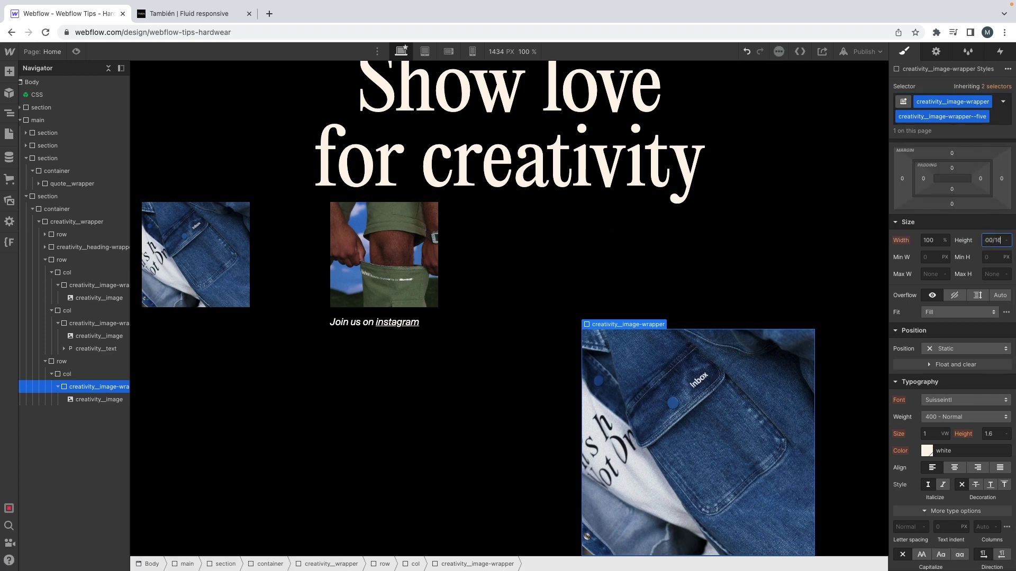
{"action": "type", "text": "400/16"}
{"action": "key", "text": "Return"}
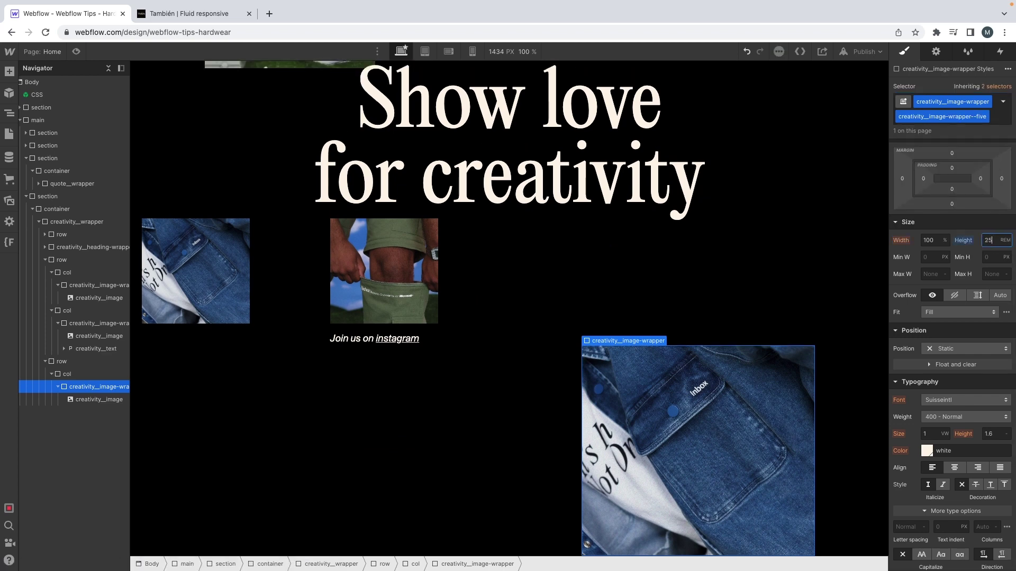
Replace the last row's denim image with the photo of the green jacket seen from behind
{"action": "left_click", "coordinate": [677, 373]}
{"action": "key", "text": "ctrl+Left"}
{"action": "key", "text": "ctrl+Right"}
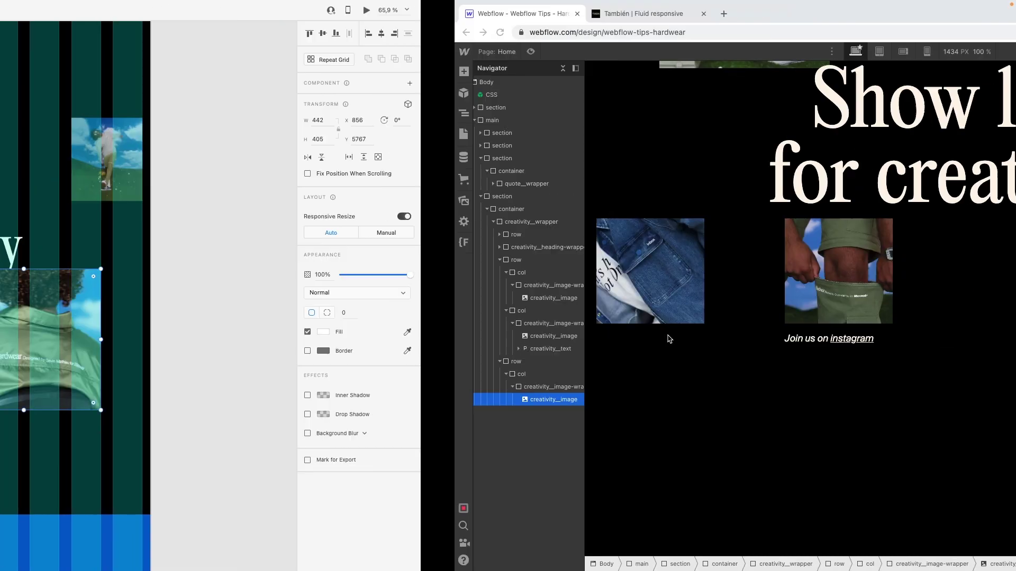
{"action": "left_click", "coordinate": [650, 343]}
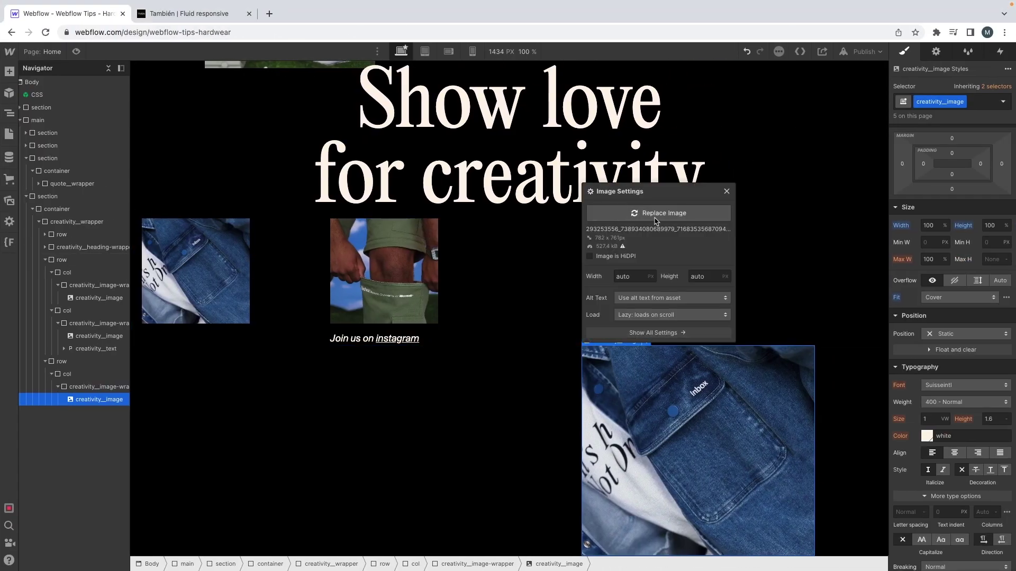
{"action": "left_click", "coordinate": [656, 214]}
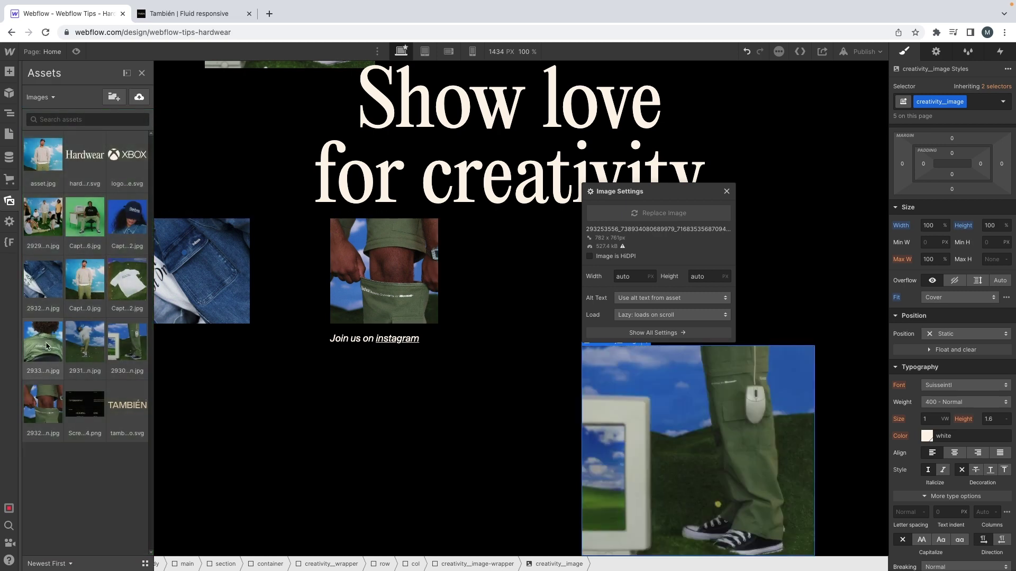
{"action": "left_click", "coordinate": [47, 346]}
Review the creativity section's heading, image rows and Instagram caption, and the page above it up to the hero
{"action": "left_click", "coordinate": [378, 408]}
{"action": "scroll", "coordinate": [379, 402], "scroll_direction": "up", "scroll_amount": 3}
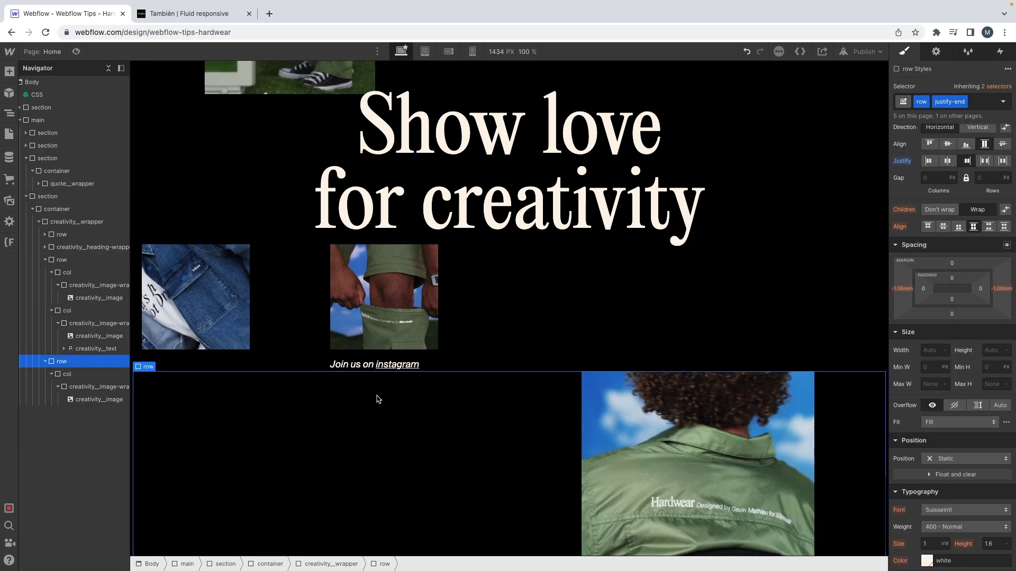
{"action": "scroll", "coordinate": [378, 397], "scroll_direction": "down", "scroll_amount": 3}
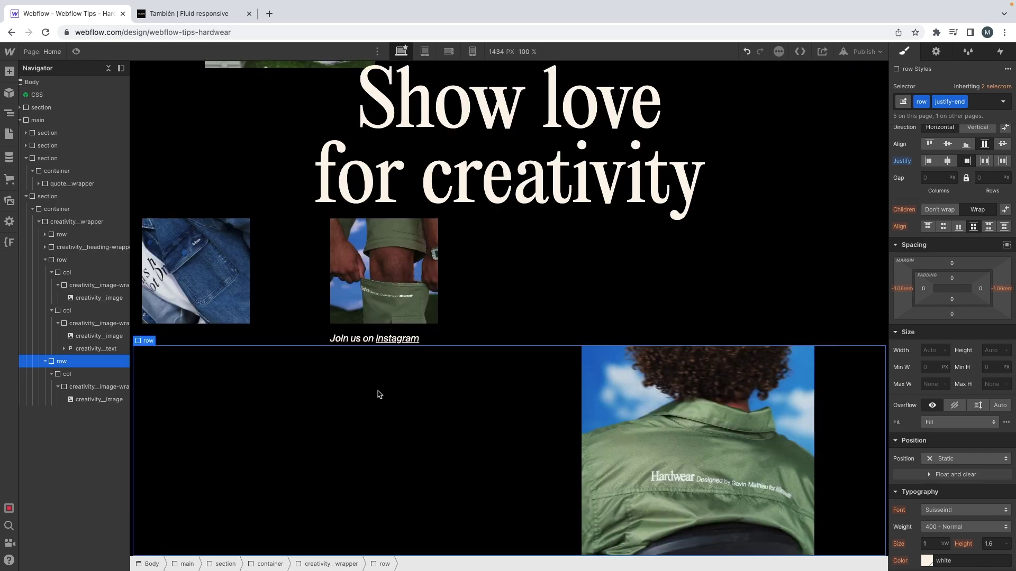
{"action": "scroll", "coordinate": [386, 395], "scroll_direction": "up", "scroll_amount": 3}
{"action": "scroll", "coordinate": [400, 389], "scroll_direction": "down", "scroll_amount": 1}
{"action": "left_click", "coordinate": [399, 389]}
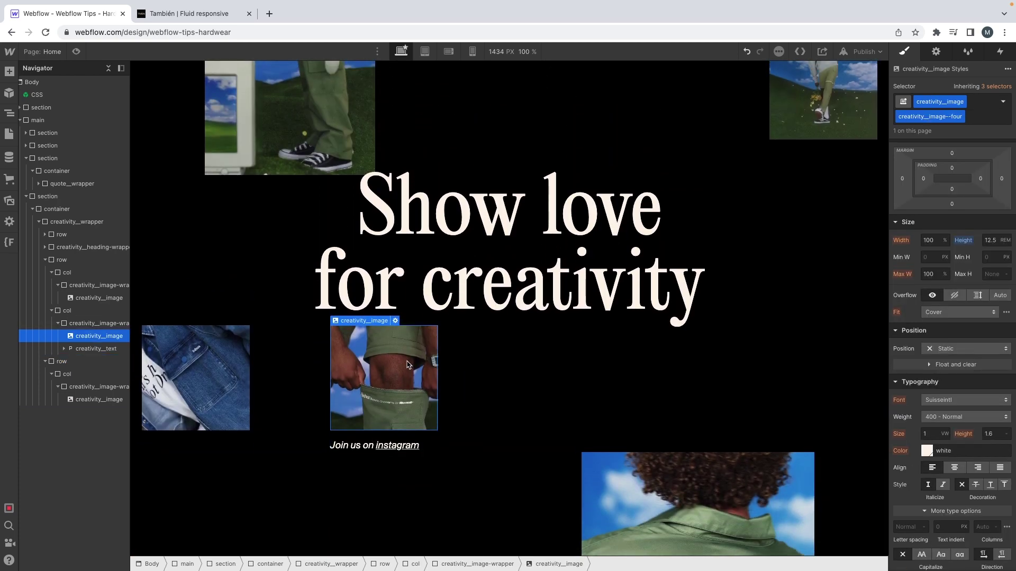
{"action": "scroll", "coordinate": [409, 361], "scroll_direction": "up", "scroll_amount": 5}
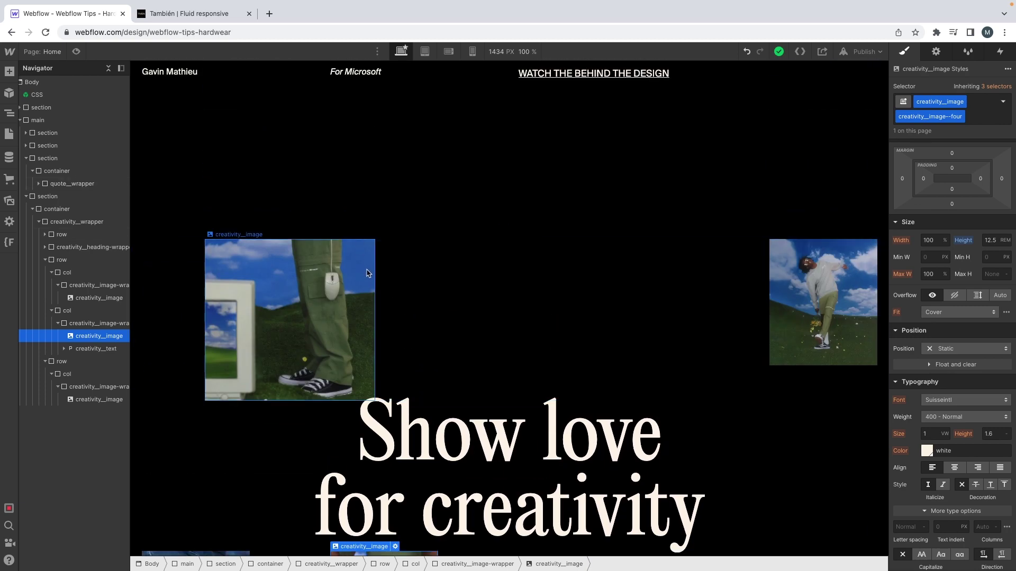
{"action": "scroll", "coordinate": [370, 276], "scroll_direction": "down", "scroll_amount": 4}
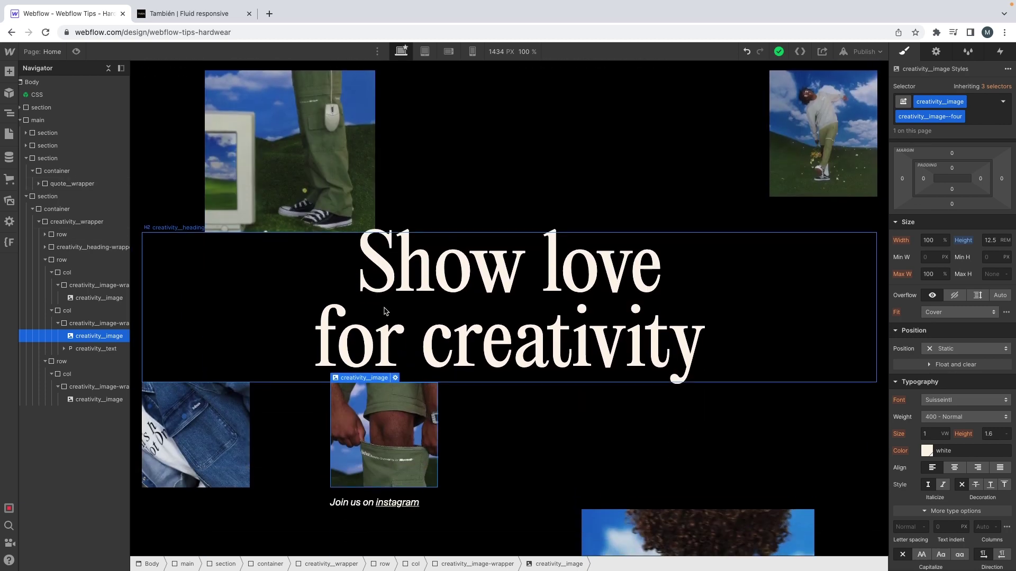
{"action": "left_click", "coordinate": [295, 391]}
{"action": "scroll", "coordinate": [295, 392], "scroll_direction": "down", "scroll_amount": 1}
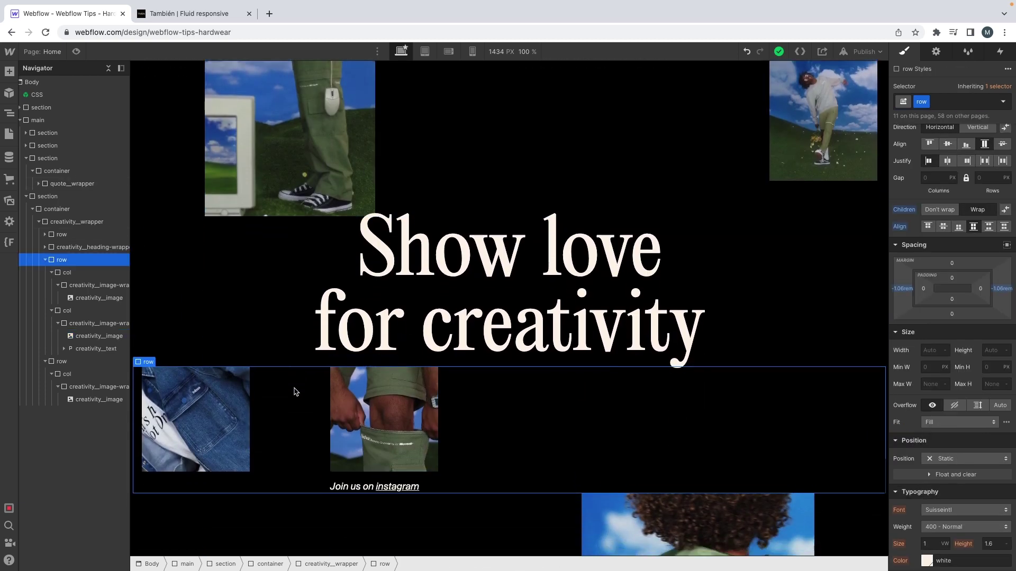
{"action": "scroll", "coordinate": [300, 382], "scroll_direction": "down", "scroll_amount": 3}
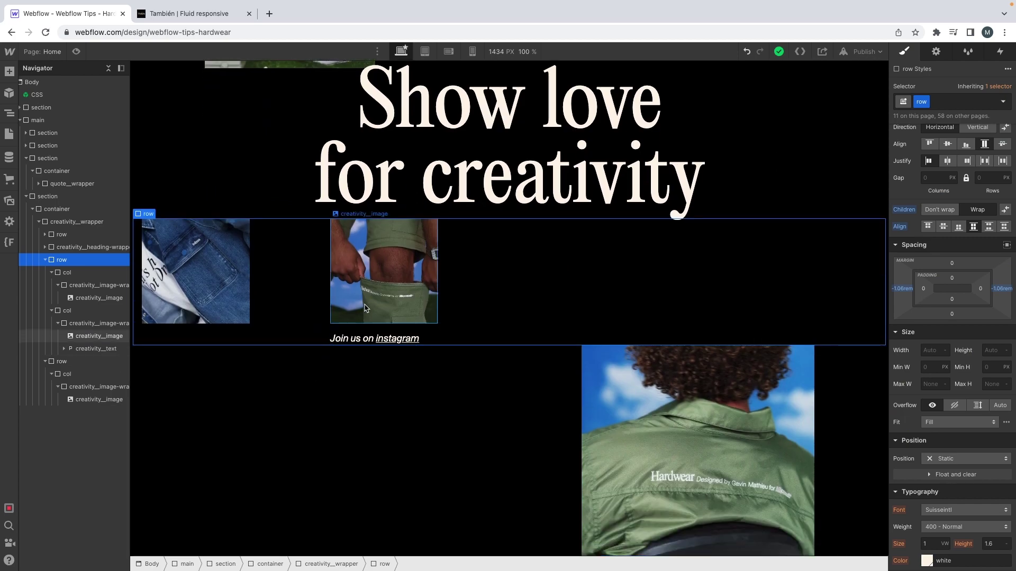
{"action": "scroll", "coordinate": [365, 306], "scroll_direction": "up", "scroll_amount": 3}
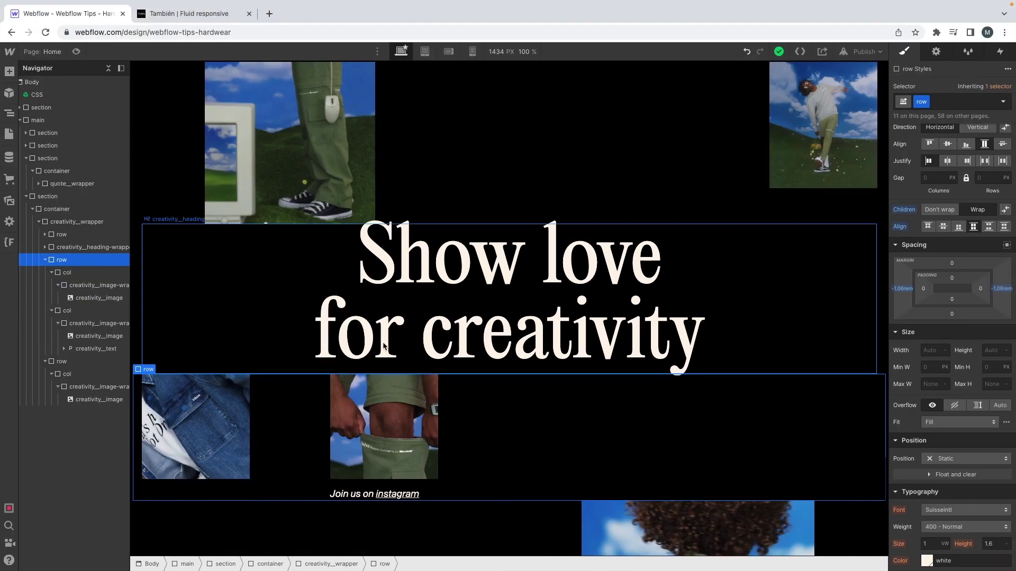
{"action": "scroll", "coordinate": [385, 347], "scroll_direction": "down", "scroll_amount": 3}
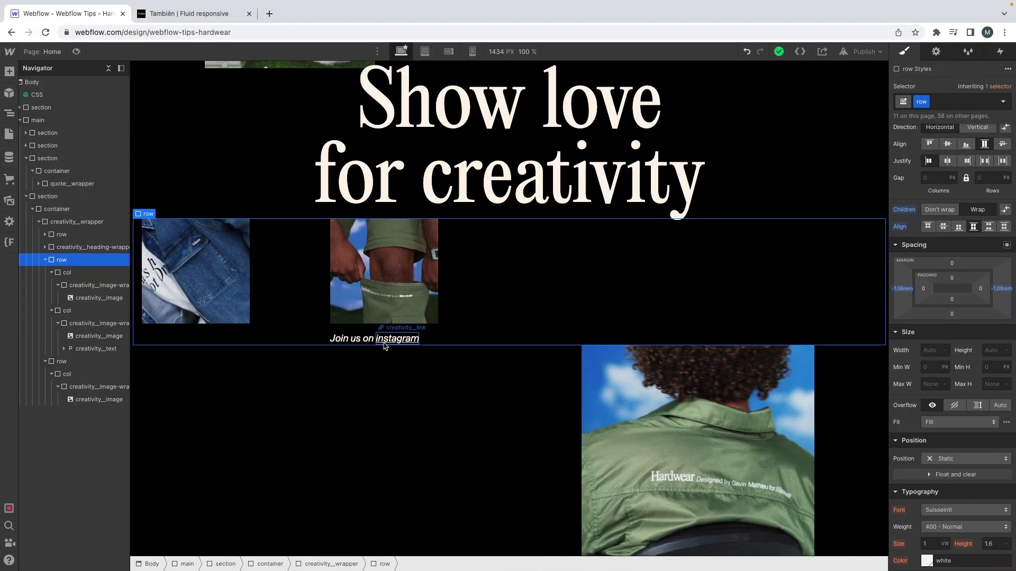
{"action": "scroll", "coordinate": [426, 228], "scroll_direction": "up", "scroll_amount": 6}
{"action": "scroll", "coordinate": [427, 229], "scroll_direction": "down", "scroll_amount": 5}
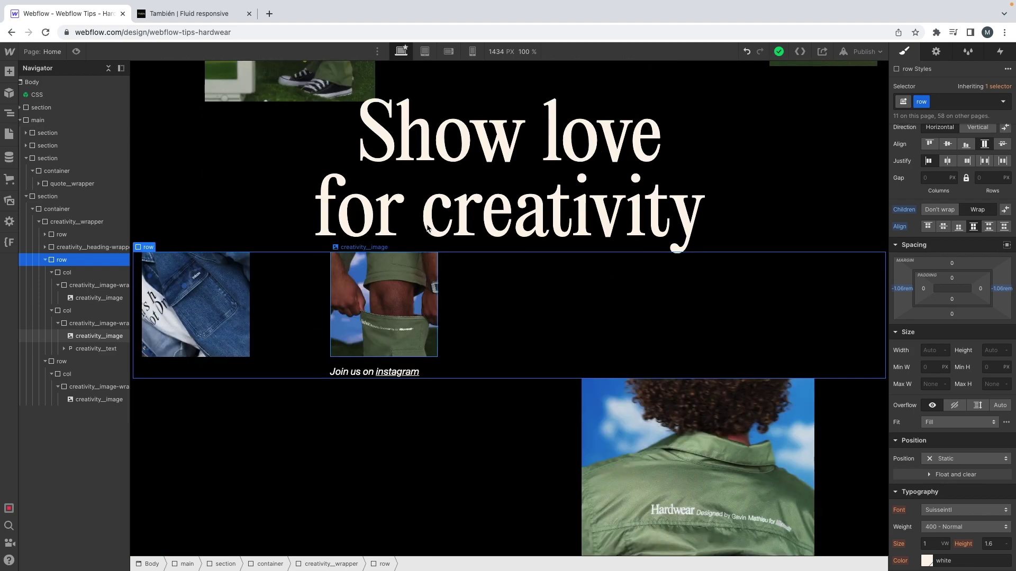
{"action": "scroll", "coordinate": [428, 228], "scroll_direction": "up", "scroll_amount": 20}
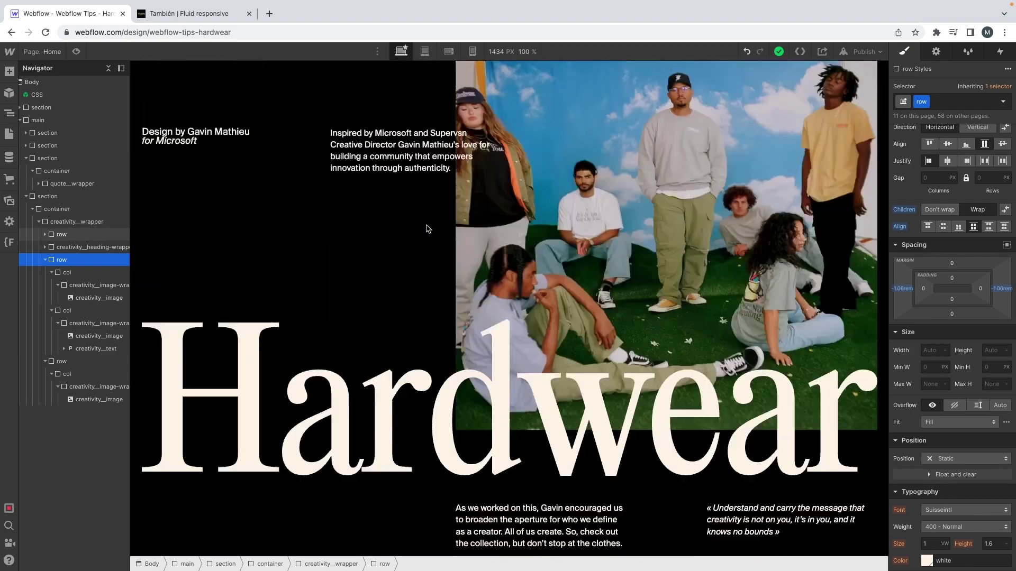
{"action": "scroll", "coordinate": [428, 228], "scroll_direction": "up", "scroll_amount": 2}
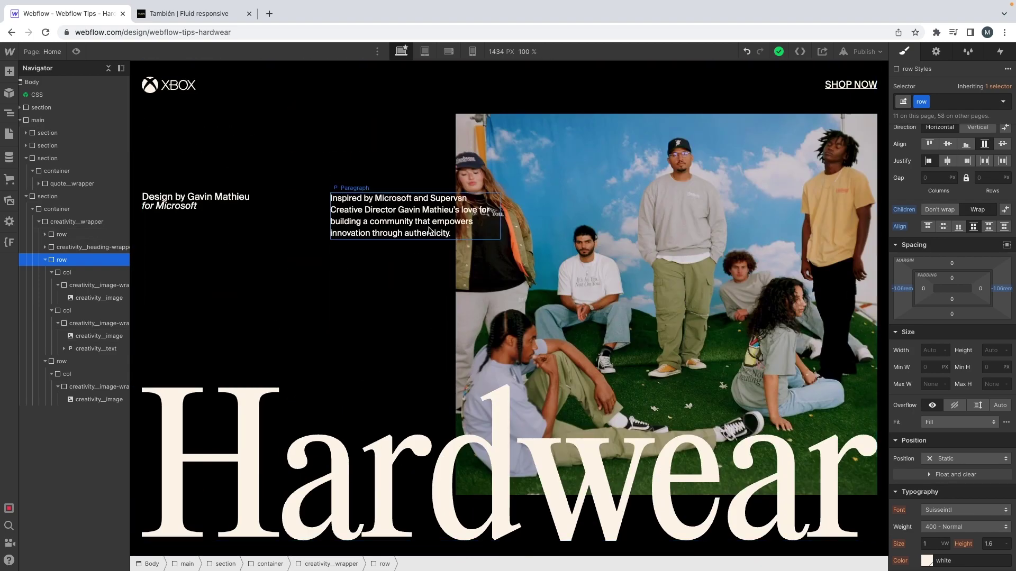
Preview the page at 1800 px wide and compare the creativity section with the Adobe XD design
{"action": "left_click", "coordinate": [76, 51]}
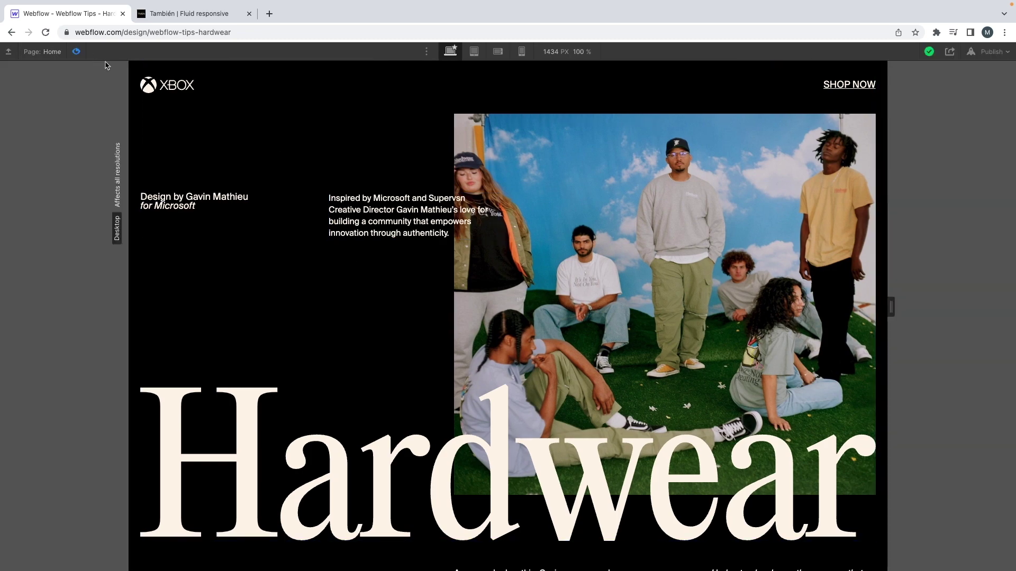
{"action": "scroll", "coordinate": [437, 263], "scroll_direction": "down", "scroll_amount": 6}
{"action": "left_click_drag", "start_coordinate": [891, 307], "coordinate": [987, 306]}
{"action": "scroll", "coordinate": [746, 293], "scroll_direction": "down", "scroll_amount": 20}
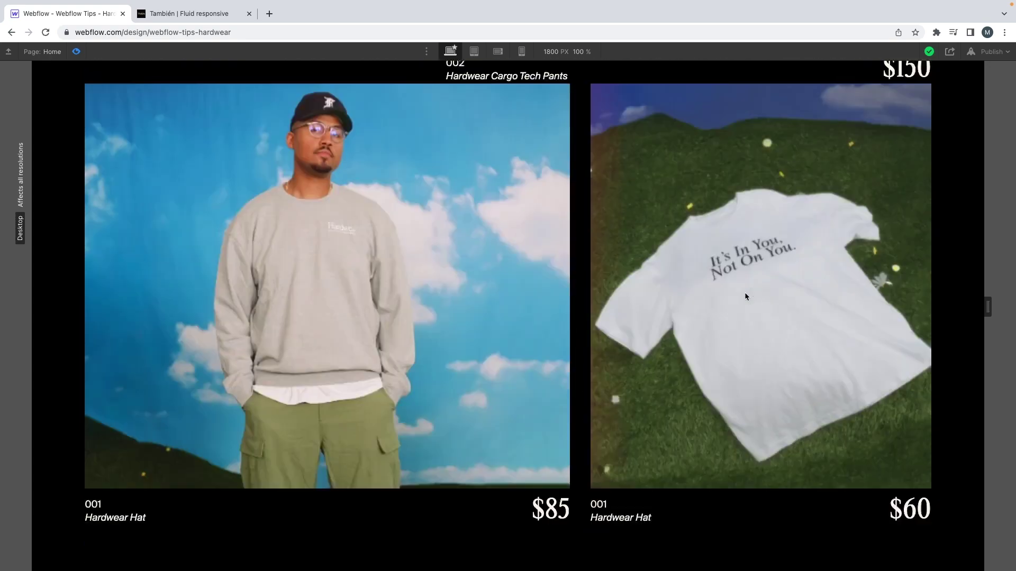
{"action": "scroll", "coordinate": [745, 293], "scroll_direction": "down", "scroll_amount": 16}
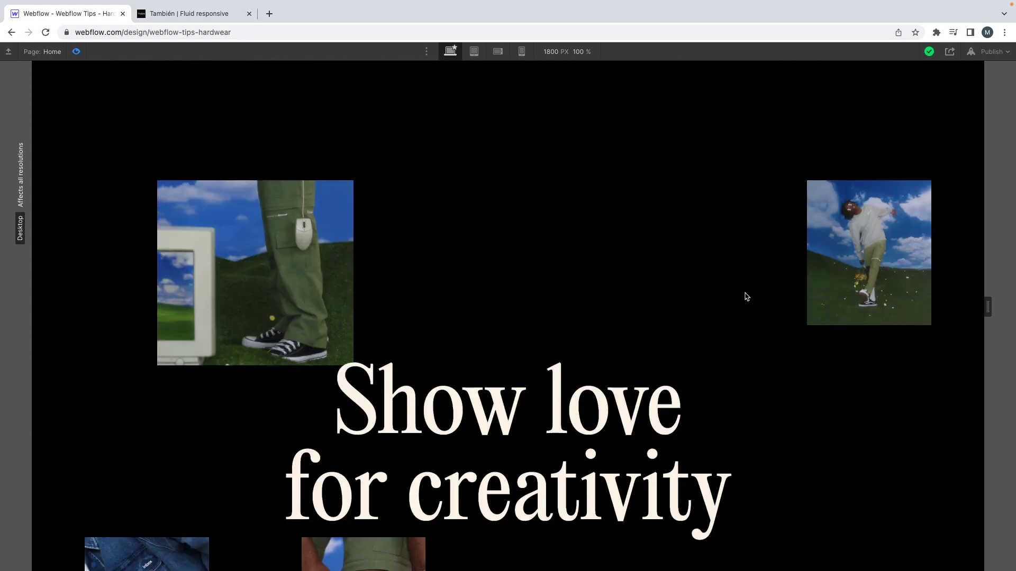
{"action": "scroll", "coordinate": [744, 295], "scroll_direction": "up", "scroll_amount": 6}
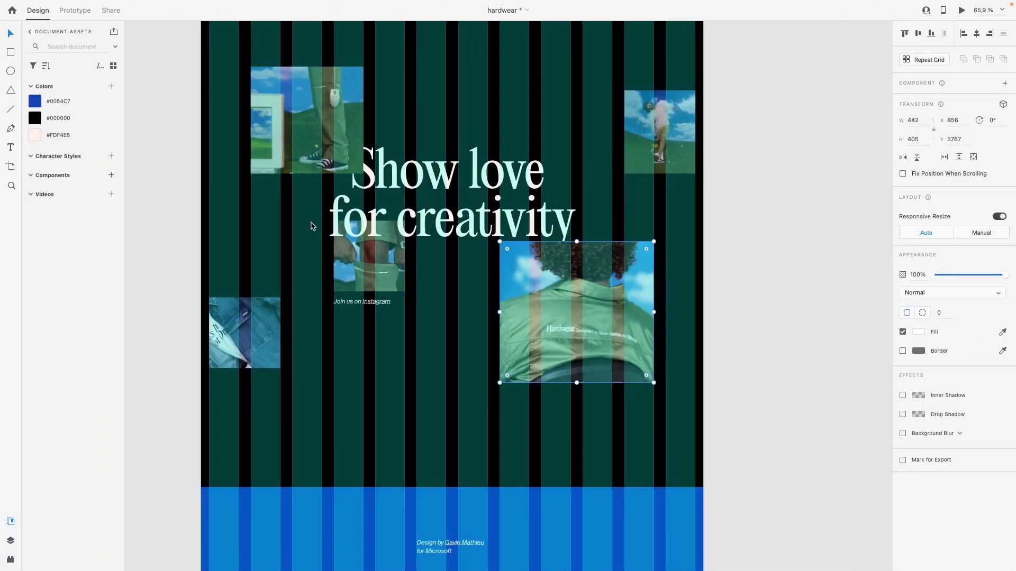
{"action": "scroll", "coordinate": [313, 227], "scroll_direction": "down", "scroll_amount": 5}
{"action": "scroll", "coordinate": [311, 226], "scroll_direction": "down", "scroll_amount": 3}
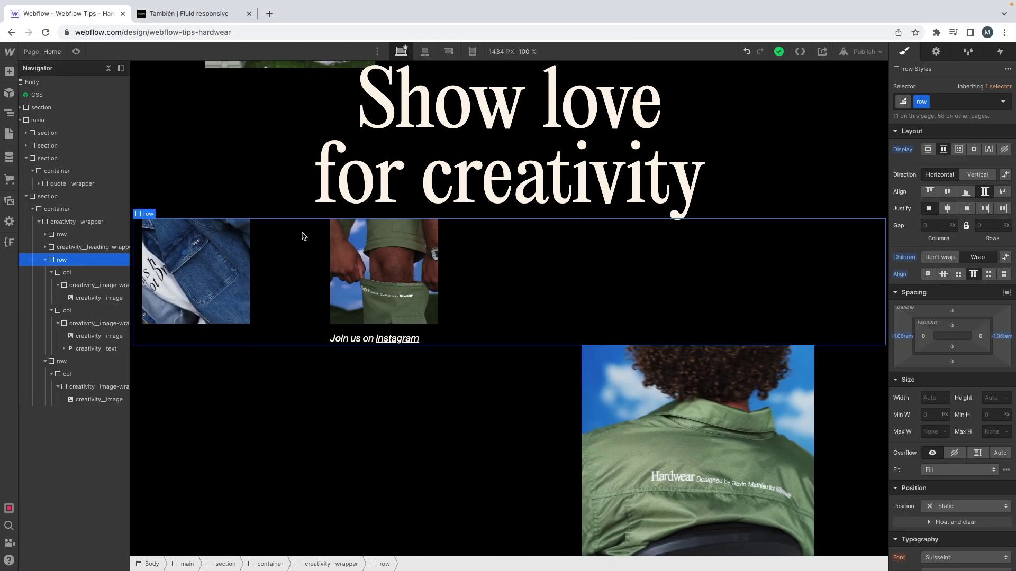
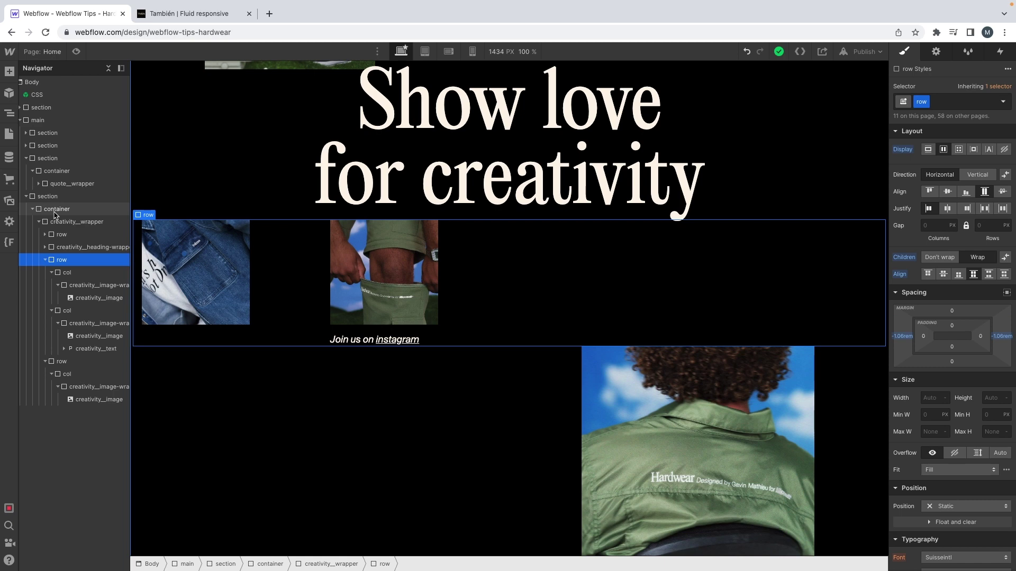
Set the bottom padding of creativity__wrapper to 18.75 rem
{"action": "left_click", "coordinate": [56, 221]}
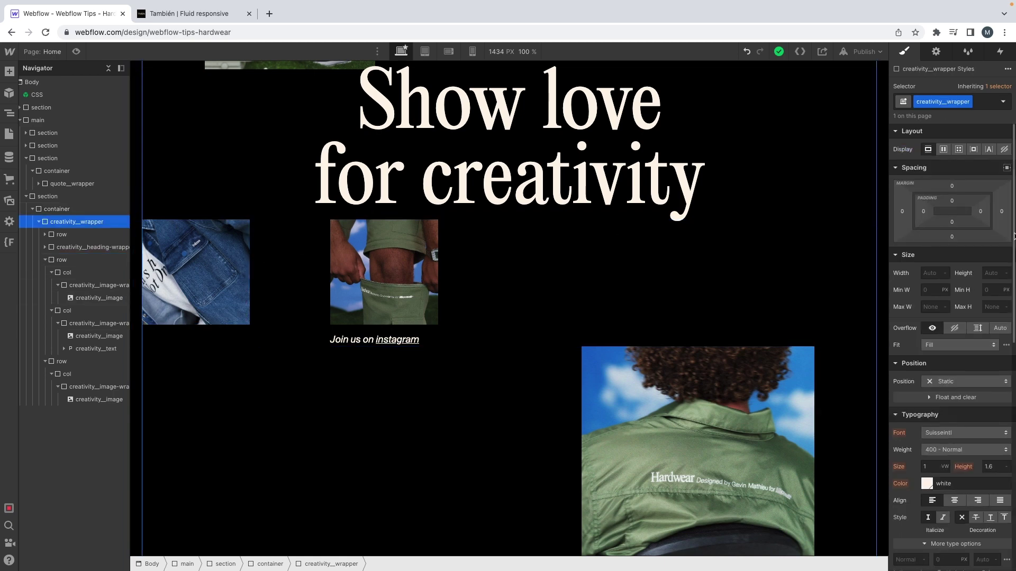
{"action": "left_click", "coordinate": [952, 223]}
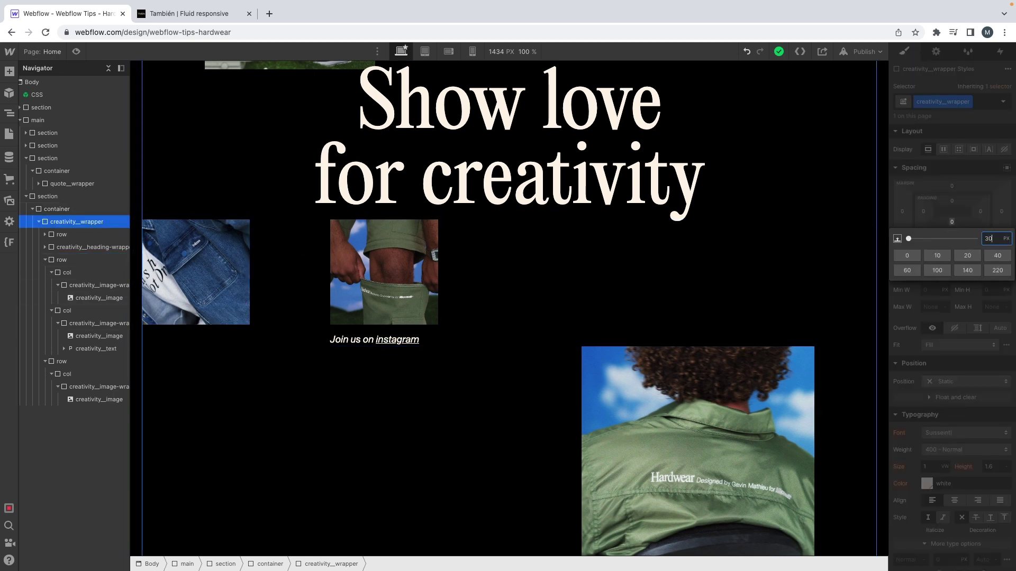
{"action": "key", "text": "Return"}
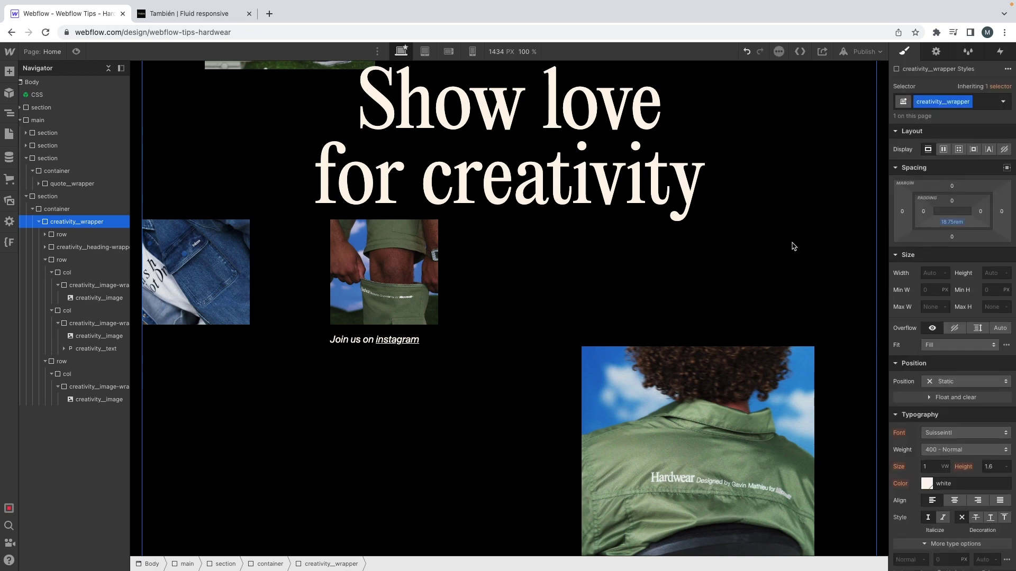
{"action": "scroll", "coordinate": [542, 312], "scroll_direction": "down", "scroll_amount": 3}
Add a div block directly under Body, after main, and give it the existing section class
{"action": "left_click", "coordinate": [26, 196]}
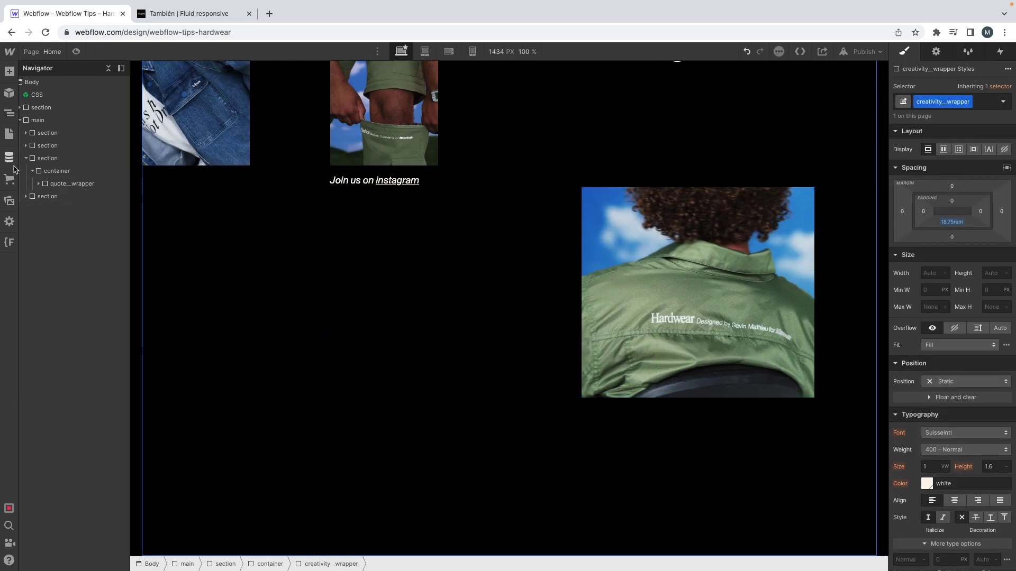
{"action": "left_click", "coordinate": [25, 159]}
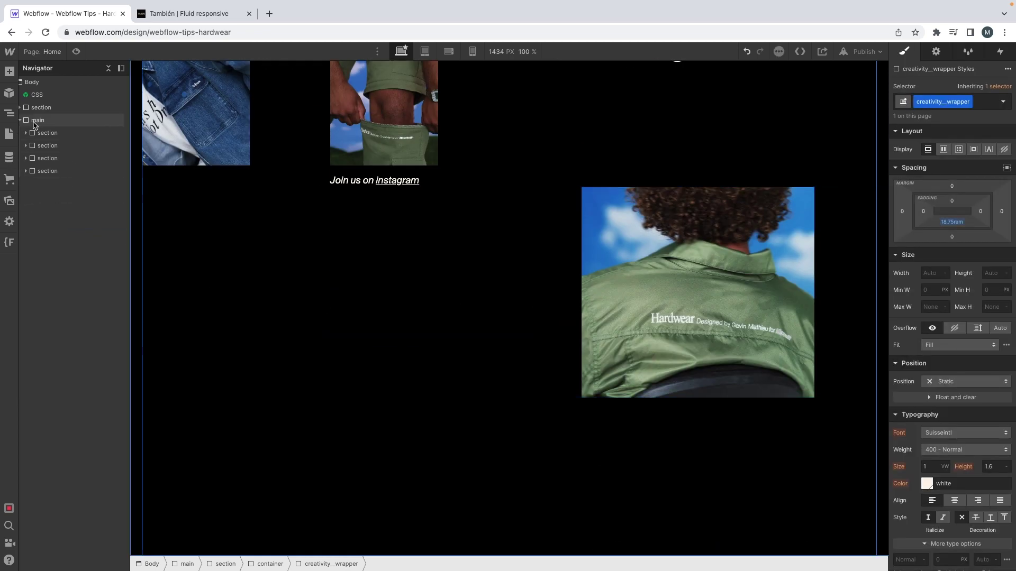
{"action": "left_click", "coordinate": [71, 83]}
{"action": "key", "text": "ctrl+e"}
{"action": "type", "text": "div"}
{"action": "key", "text": "Return"}
{"action": "key", "text": "super+Return"}
{"action": "type", "text": "section"}
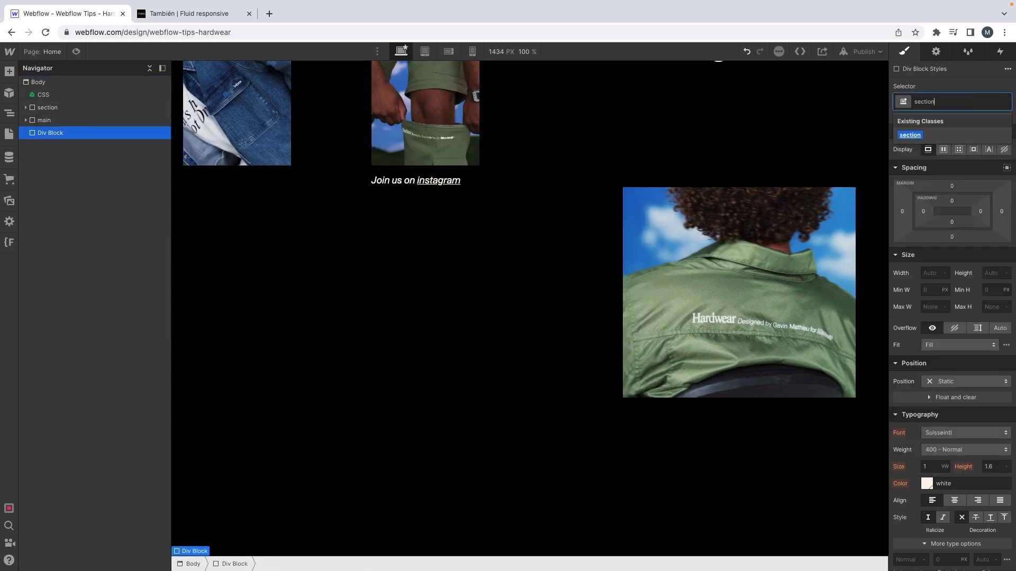
{"action": "key", "text": "Return"}
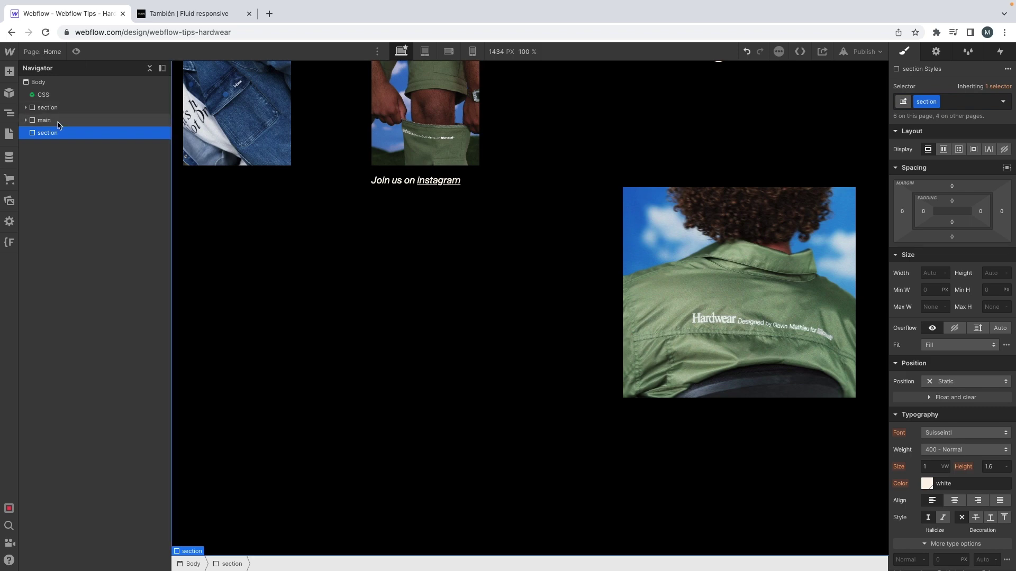
Set the HTML tag of the new section below main to Footer
{"action": "left_click", "coordinate": [44, 121]}
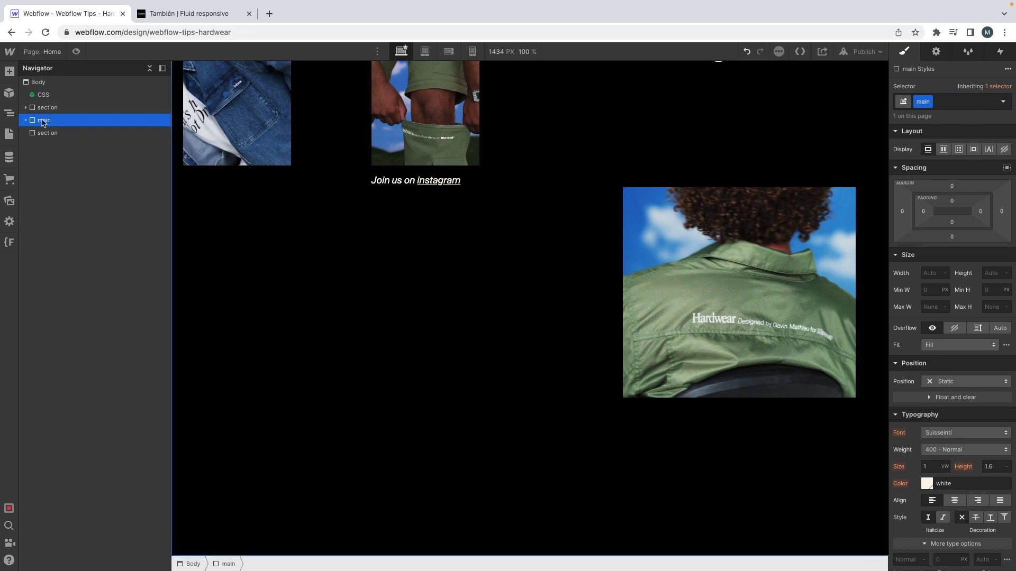
{"action": "left_click", "coordinate": [74, 133]}
{"action": "left_click", "coordinate": [935, 53]}
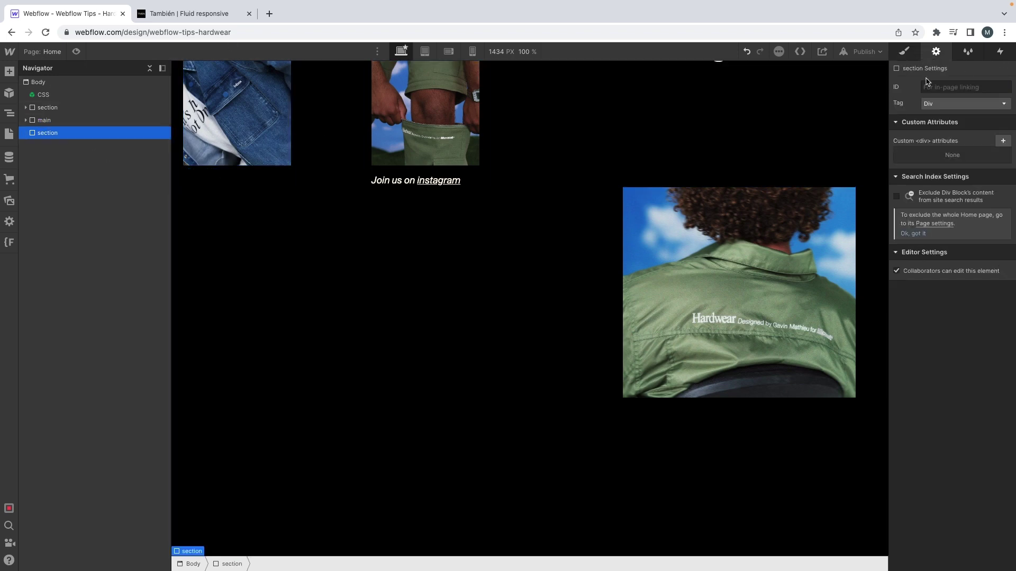
{"action": "left_click", "coordinate": [949, 104]}
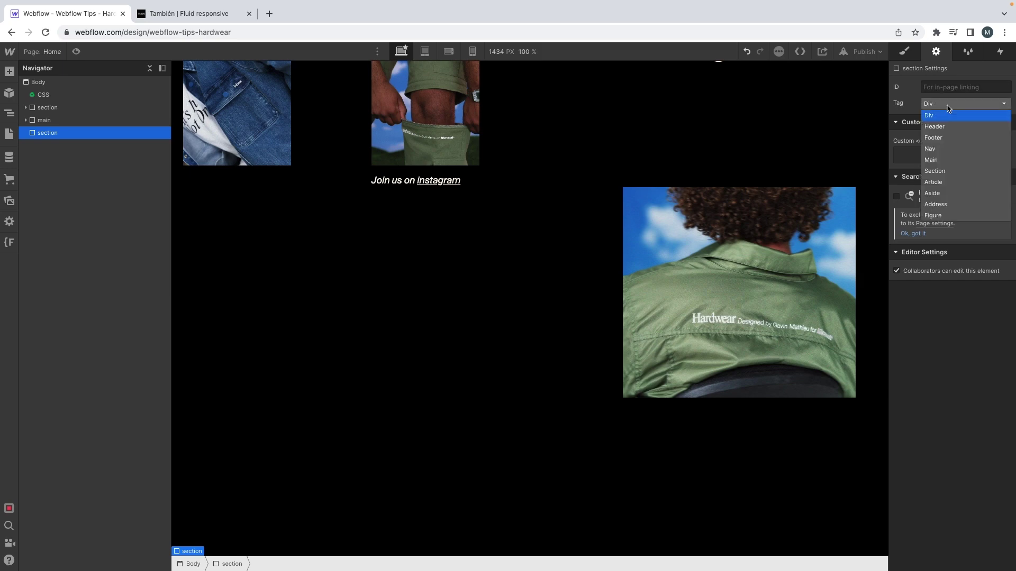
{"action": "left_click", "coordinate": [945, 137]}
Add a div block inside the new footer section and give it the existing container class
{"action": "key", "text": "super+e"}
{"action": "type", "text": "di"}
{"action": "key", "text": "Return"}
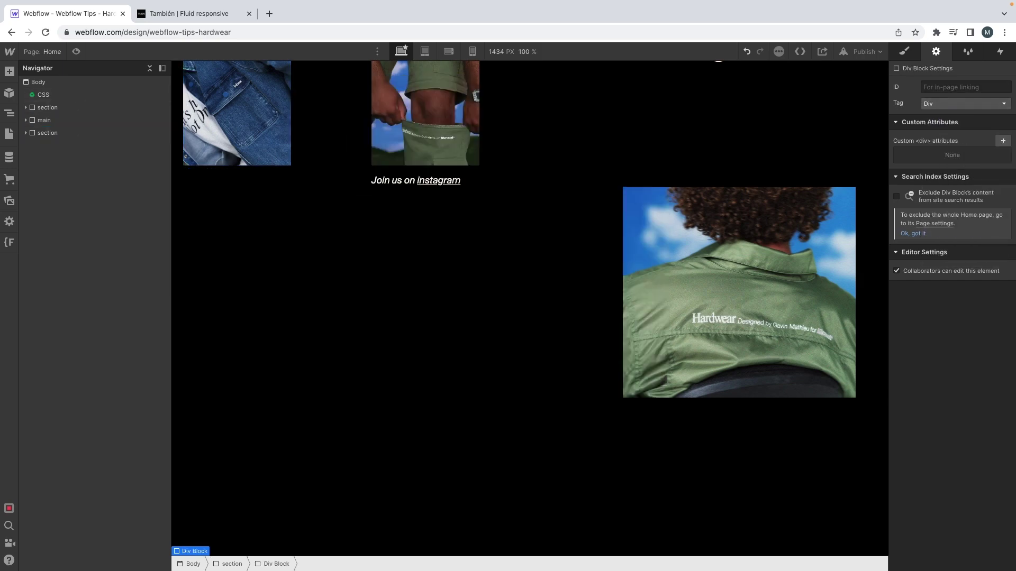
{"action": "key", "text": "super+Return"}
{"action": "type", "text": "container"}
{"action": "key", "text": "Return"}
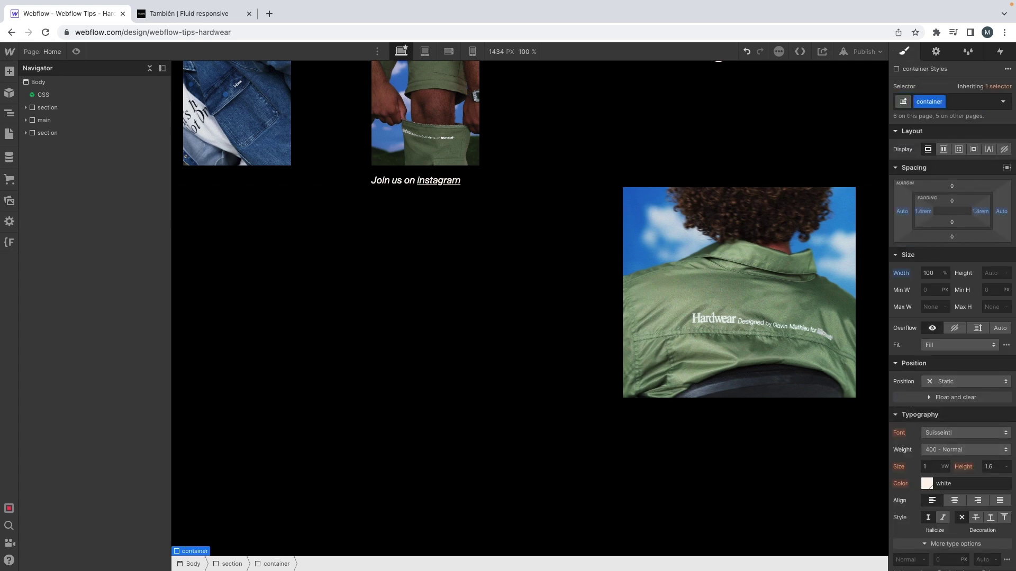
Add a new section--footer combo class to the section below main
{"action": "left_click", "coordinate": [58, 133]}
{"action": "key", "text": "super+Return"}
{"action": "type", "text": "sec"}
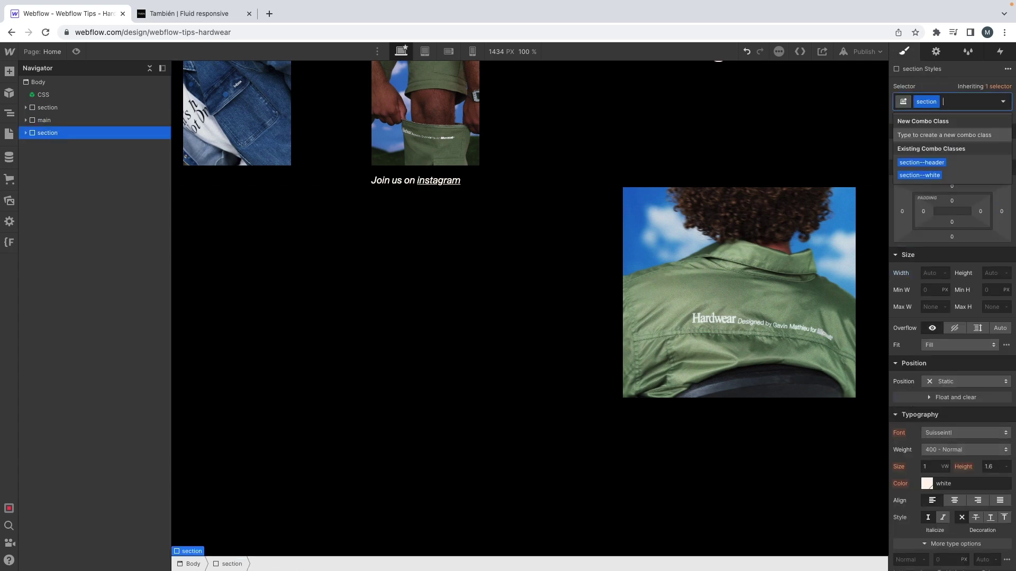
{"action": "type", "text": "tion--footer"}
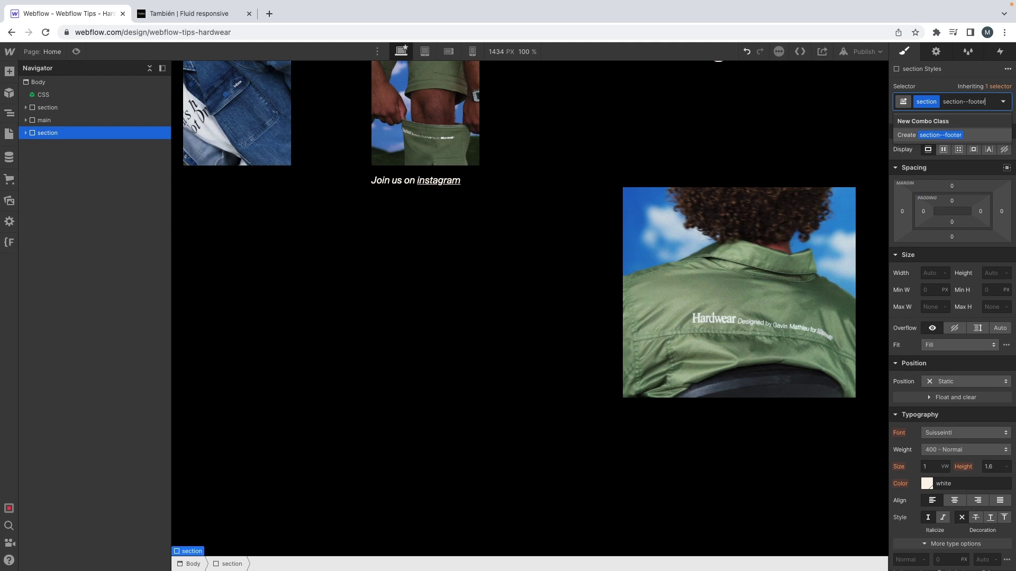
{"action": "key", "text": "Return"}
Add a div block inside the footer section's container and give it a new footer__wrapper class
{"action": "left_click", "coordinate": [25, 133]}
{"action": "left_click", "coordinate": [52, 148]}
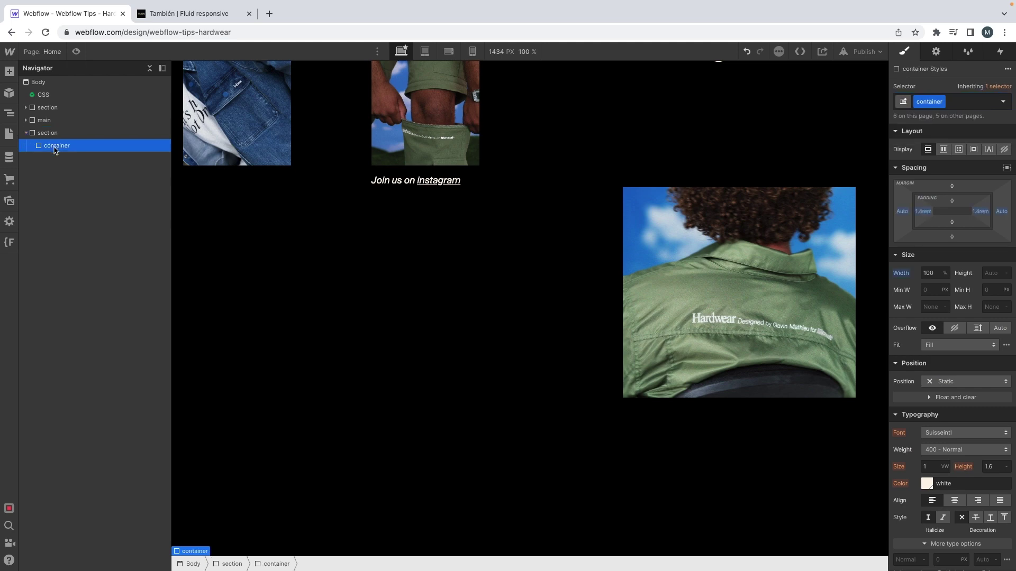
{"action": "key", "text": "super+e"}
{"action": "type", "text": "div"}
{"action": "key", "text": "Return"}
{"action": "key", "text": "super+Return"}
{"action": "type", "text": "footer"}
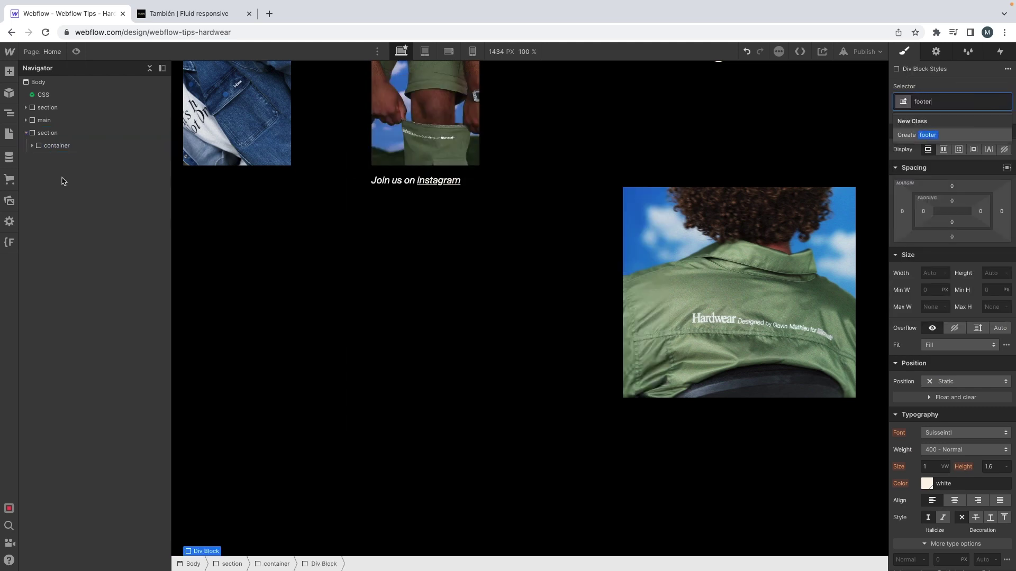
{"action": "type", "text": "__wrapper"}
{"action": "key", "text": "Return"}
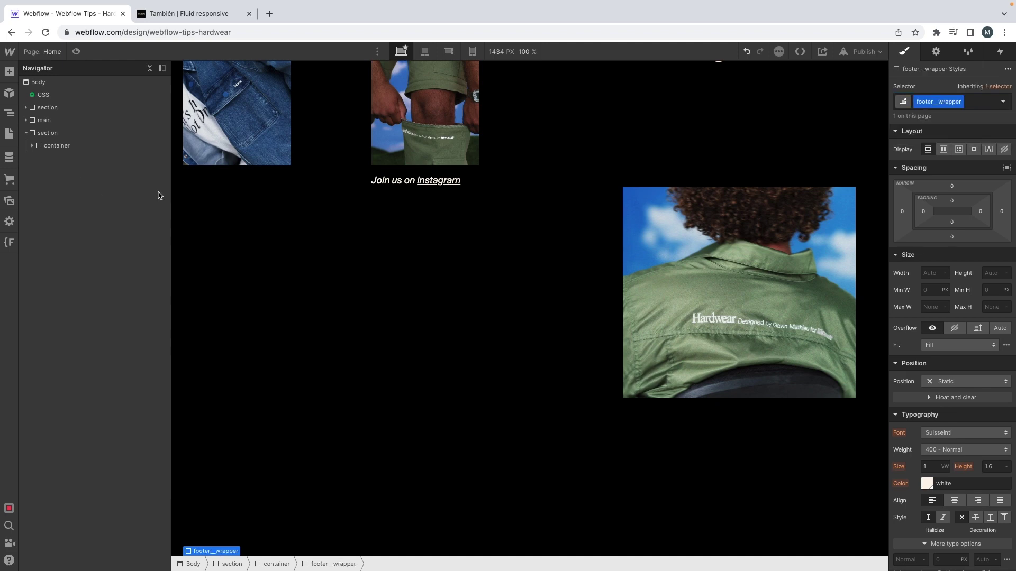
Switch to Adobe XD and examine how the footer's text blocks line up with the column grid
{"action": "scroll", "coordinate": [250, 218], "scroll_direction": "down", "scroll_amount": 1}
{"action": "key", "text": "ctrl+Right"}
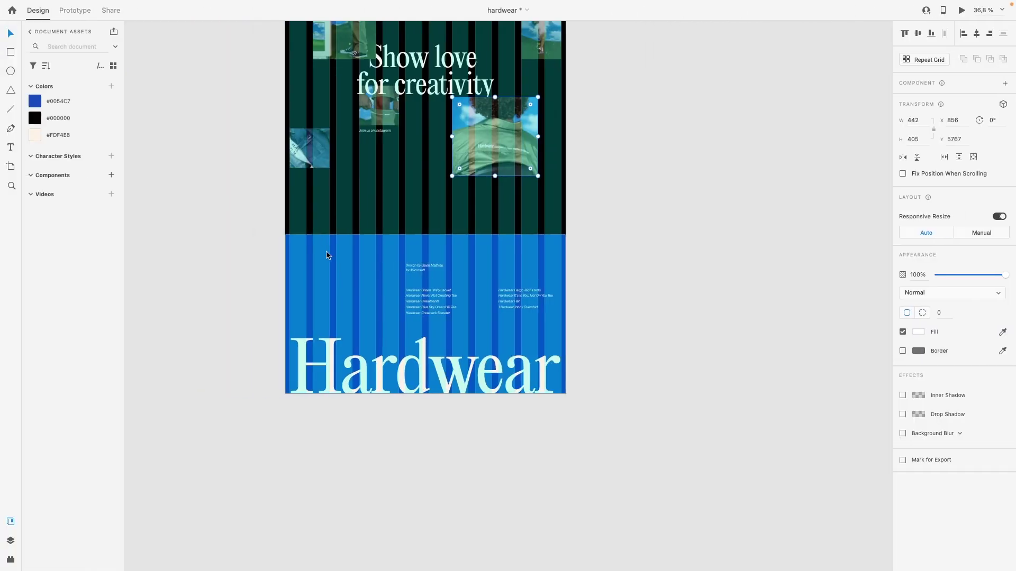
{"action": "scroll", "coordinate": [350, 285], "scroll_direction": "up", "scroll_amount": 5}
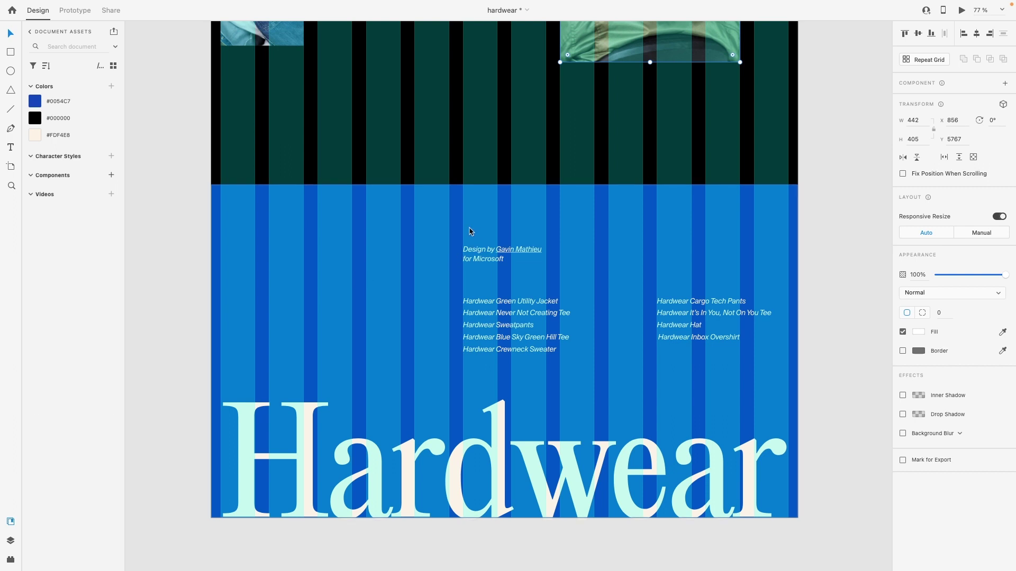
{"action": "left_click_drag", "start_coordinate": [463, 228], "coordinate": [534, 289]}
{"action": "key", "text": "super+z"}
{"action": "scroll", "coordinate": [533, 288], "scroll_direction": "up", "scroll_amount": 1}
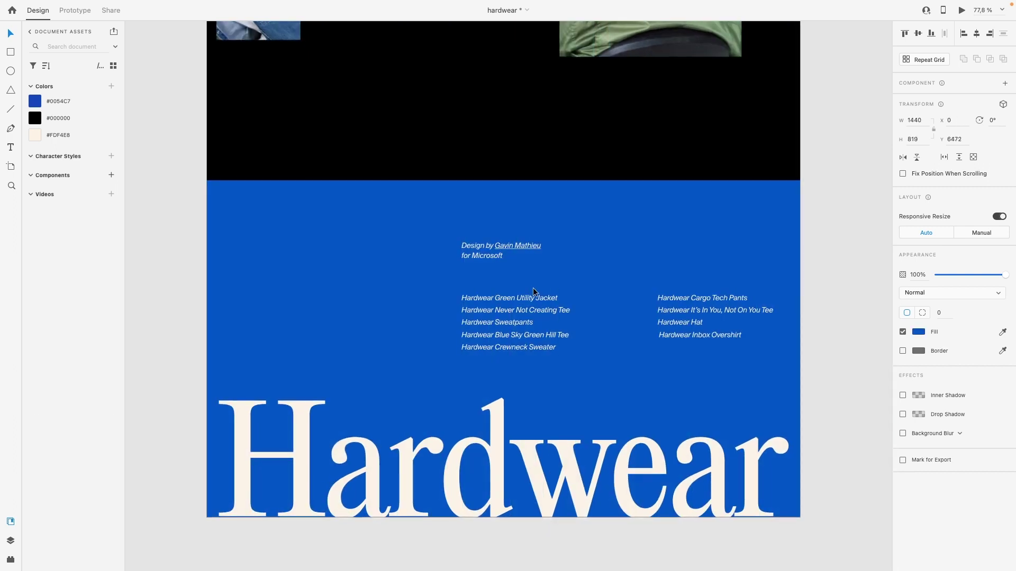
{"action": "key", "text": "super+shift+apostrophe"}
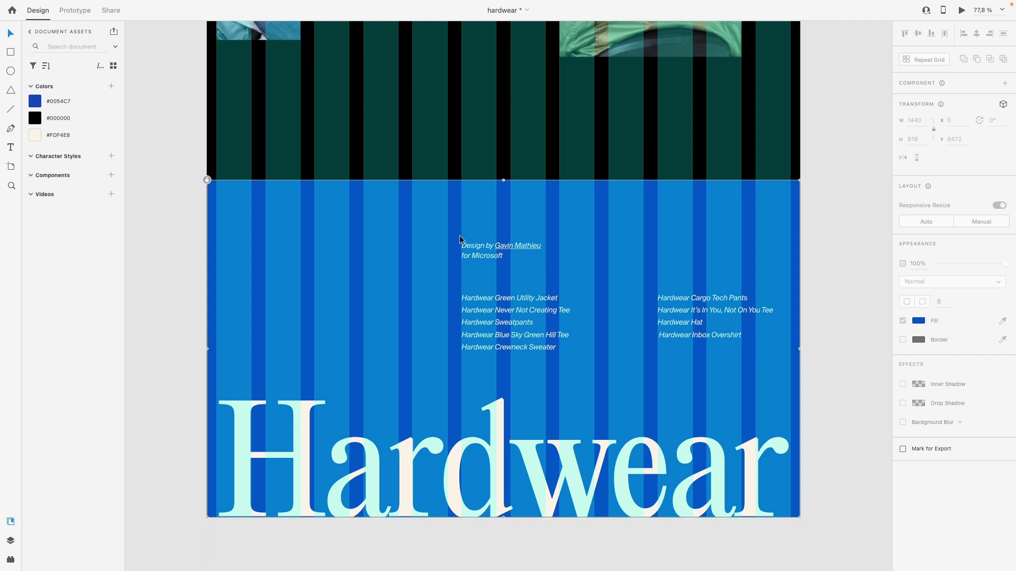
{"action": "left_click_drag", "start_coordinate": [460, 236], "coordinate": [589, 324]}
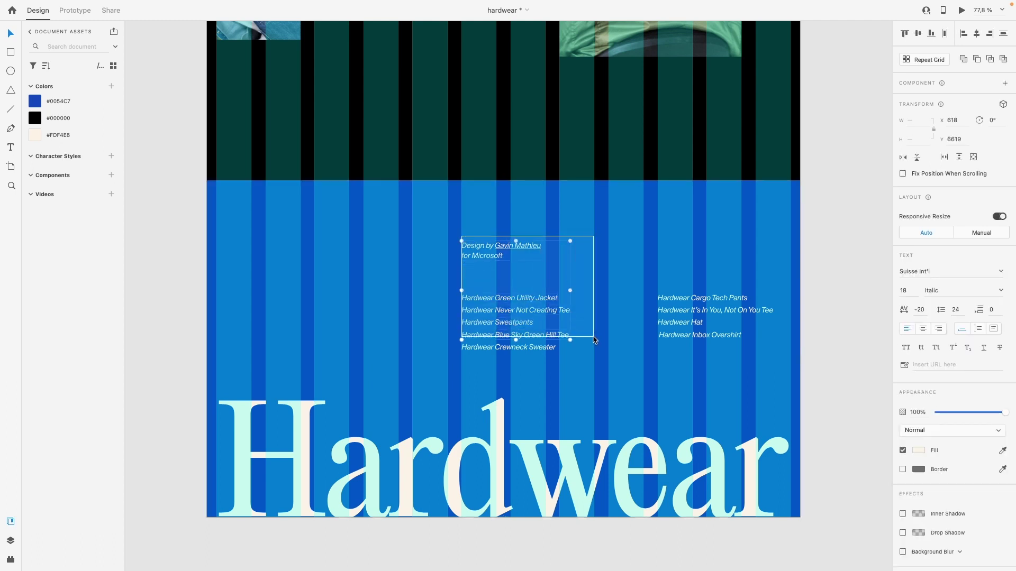
{"action": "left_click_drag", "start_coordinate": [593, 339], "coordinate": [595, 339]}
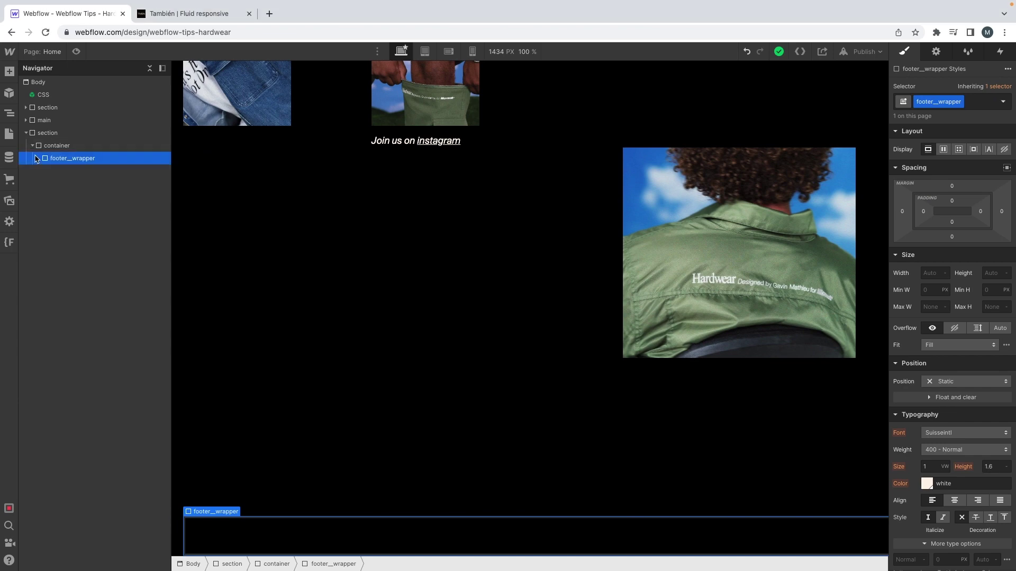
Back in Webflow, add a div block inside footer__wrapper and give it the existing row class
{"action": "key", "text": "super+e"}
{"action": "type", "text": "div"}
{"action": "key", "text": "Return"}
{"action": "key", "text": "super+Return"}
{"action": "type", "text": "row"}
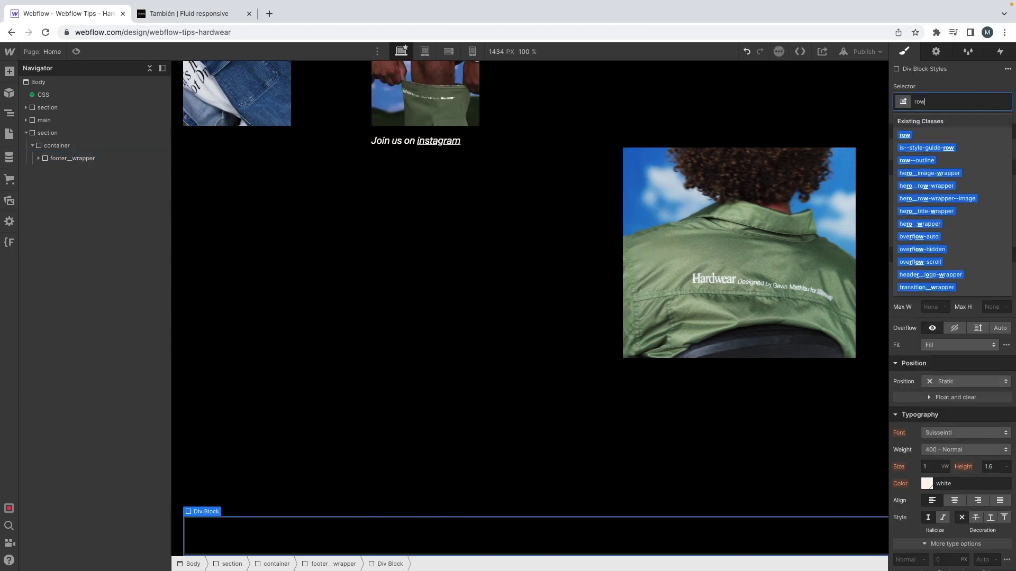
{"action": "key", "text": "Return"}
Add a div block inside the footer row with the classes col, col-lg-3 and mr-1-col
{"action": "key", "text": "super+e"}
{"action": "type", "text": "div"}
{"action": "key", "text": "Return"}
{"action": "key", "text": "super+Return"}
{"action": "type", "text": "col"}
{"action": "key", "text": "Return"}
{"action": "key", "text": "super+Return"}
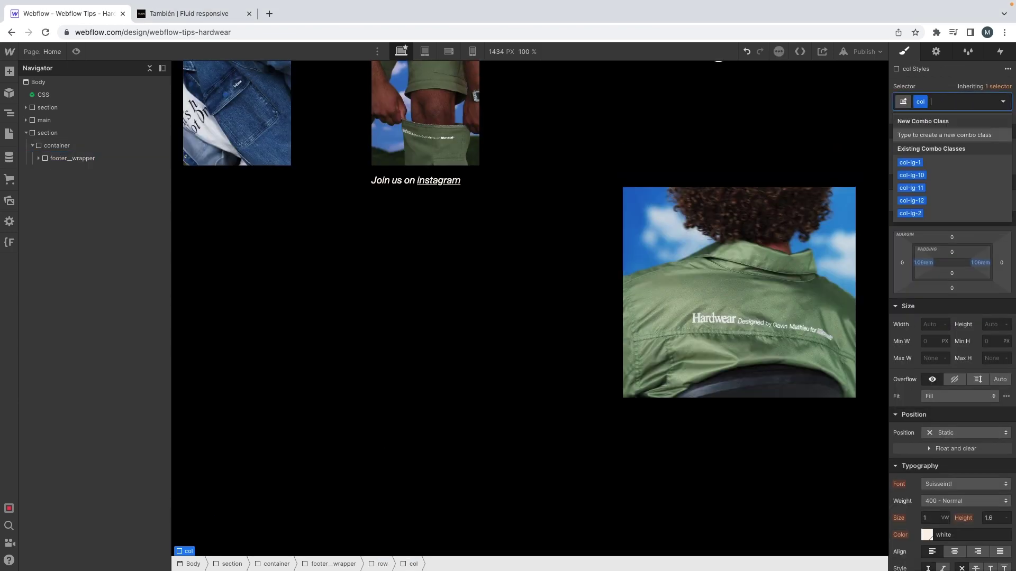
{"action": "type", "text": "ol-"}
{"action": "key", "text": "BackSpace"}
{"action": "key", "text": "BackSpace"}
{"action": "key", "text": "BackSpace"}
{"action": "key", "text": "BackSpace"}
{"action": "type", "text": "c"}
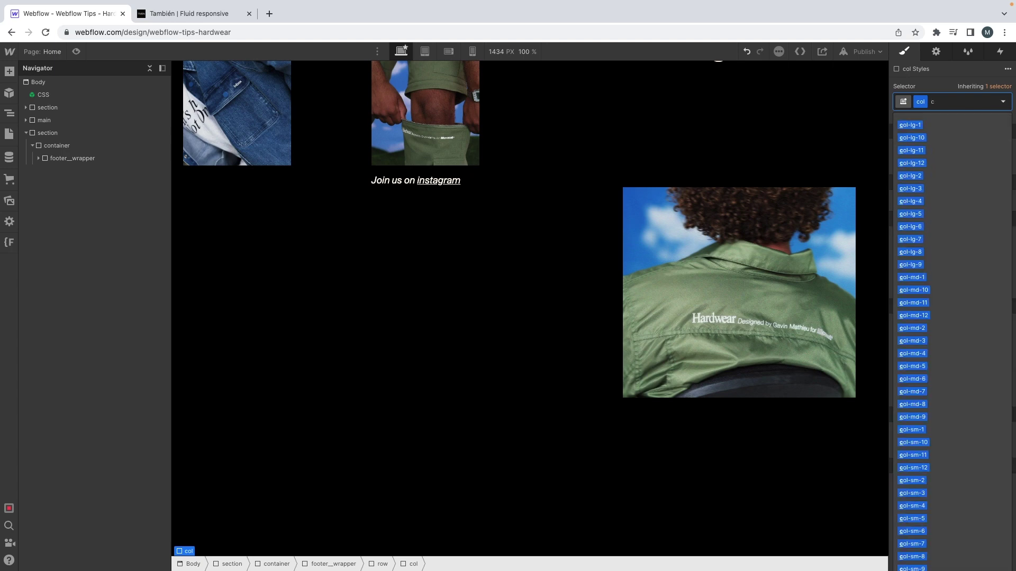
{"action": "type", "text": "olg"}
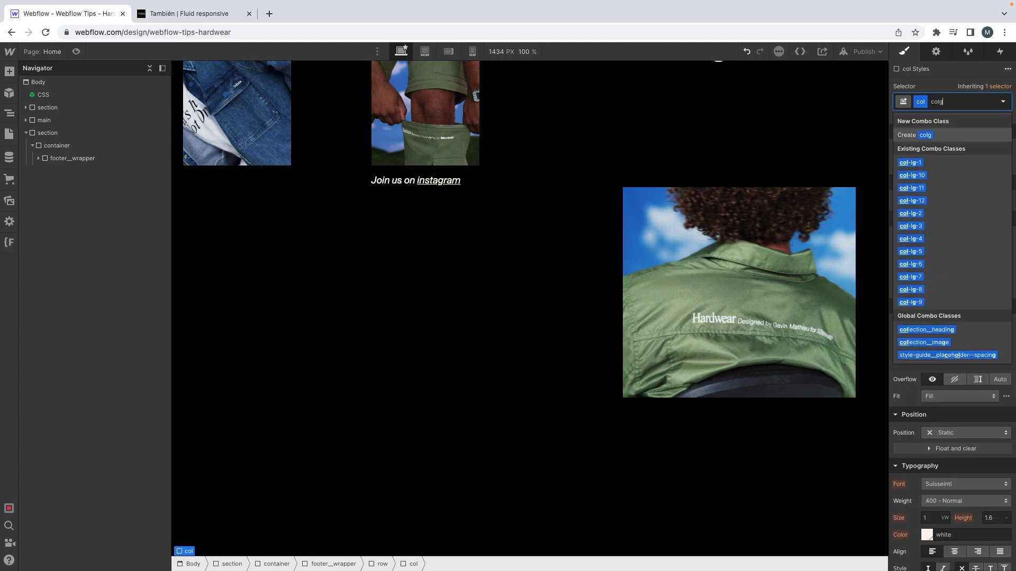
{"action": "key", "text": "BackSpace"}
{"action": "type", "text": "-lg-3"}
{"action": "key", "text": "Return"}
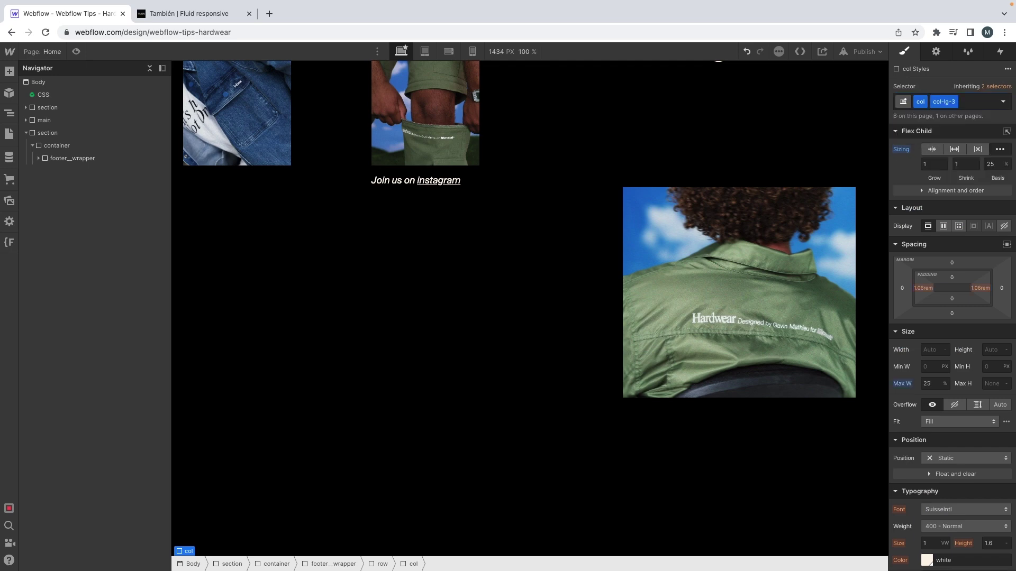
{"action": "type", "text": "mr"}
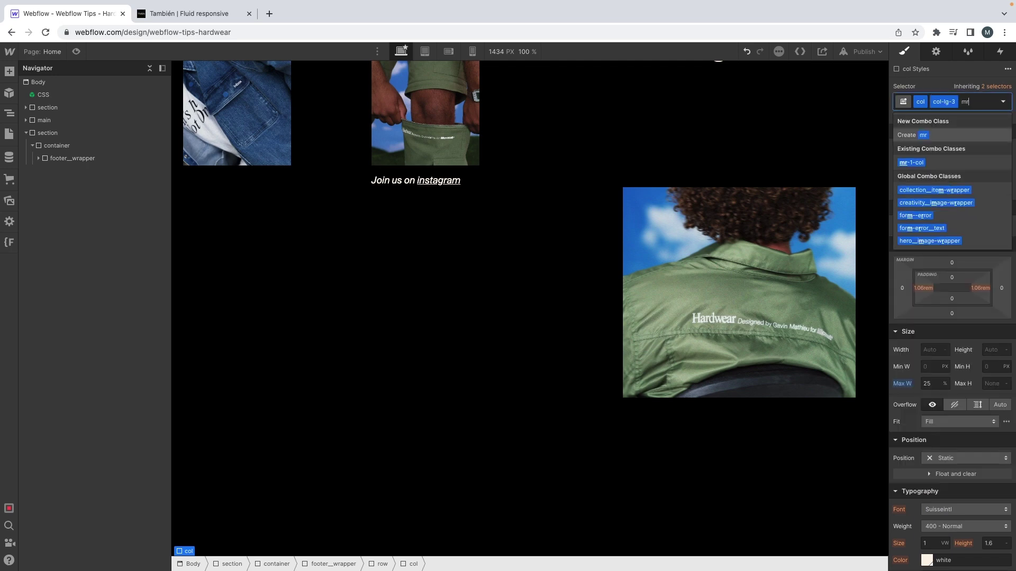
{"action": "type", "text": "-1-col"}
{"action": "key", "text": "Return"}
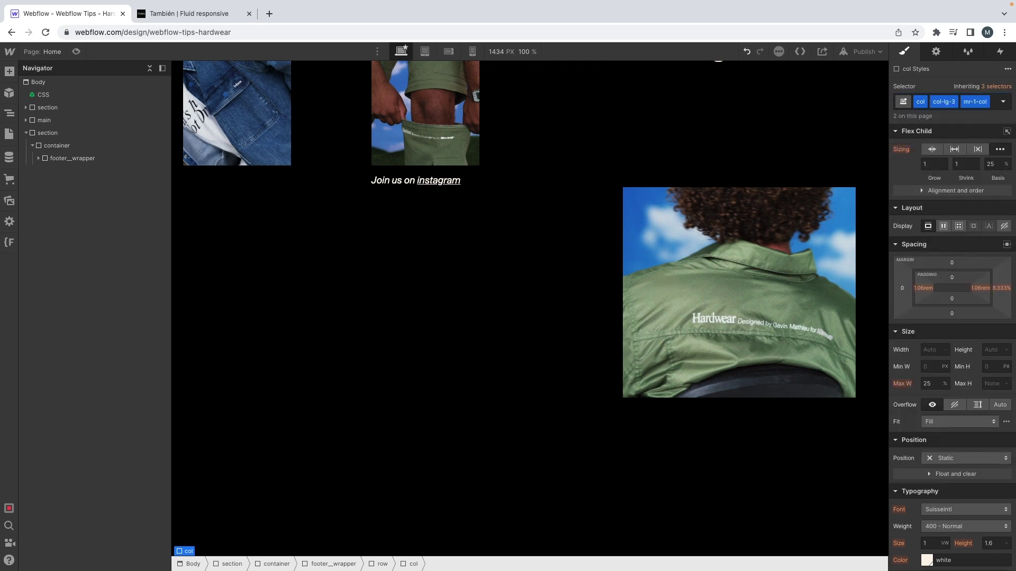
Duplicate the footer row's column and keep only col and col-lg-3 on the copy, without mr-1-col
{"action": "left_click", "coordinate": [38, 158]}
{"action": "left_click", "coordinate": [45, 171]}
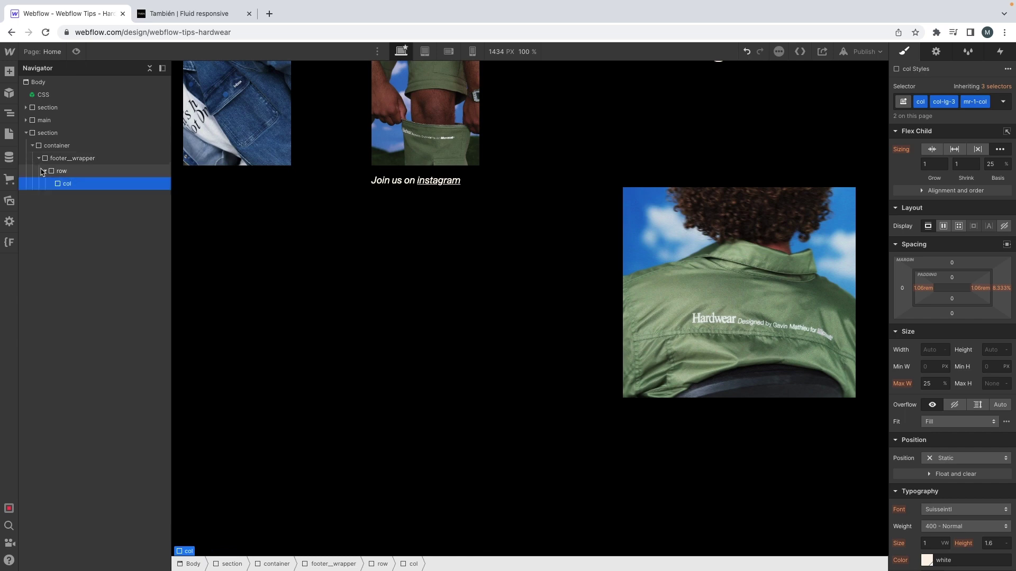
{"action": "key", "text": "super+e"}
{"action": "key", "text": "Escape"}
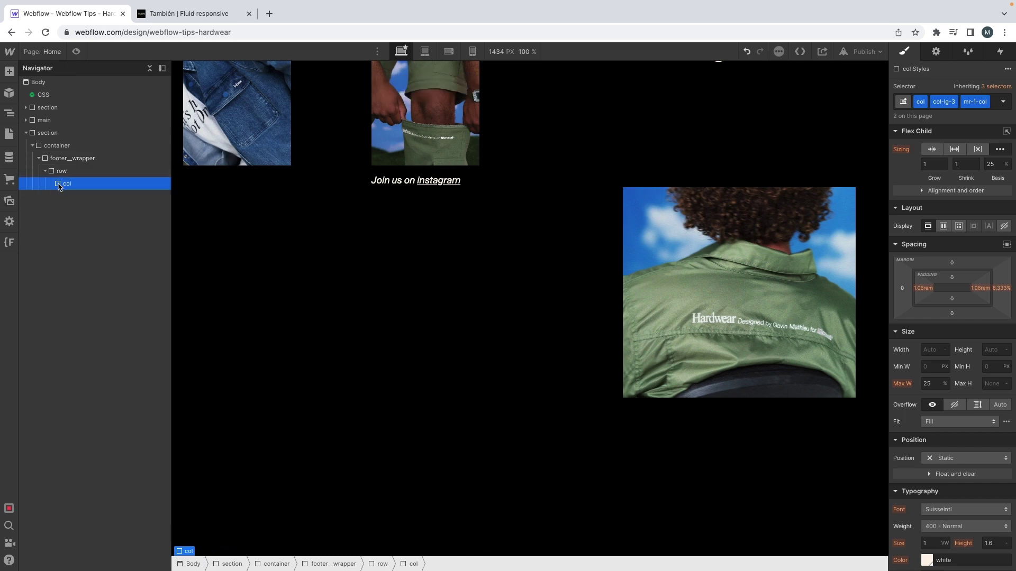
{"action": "left_click", "coordinate": [63, 194]}
{"action": "key", "text": "super+Return"}
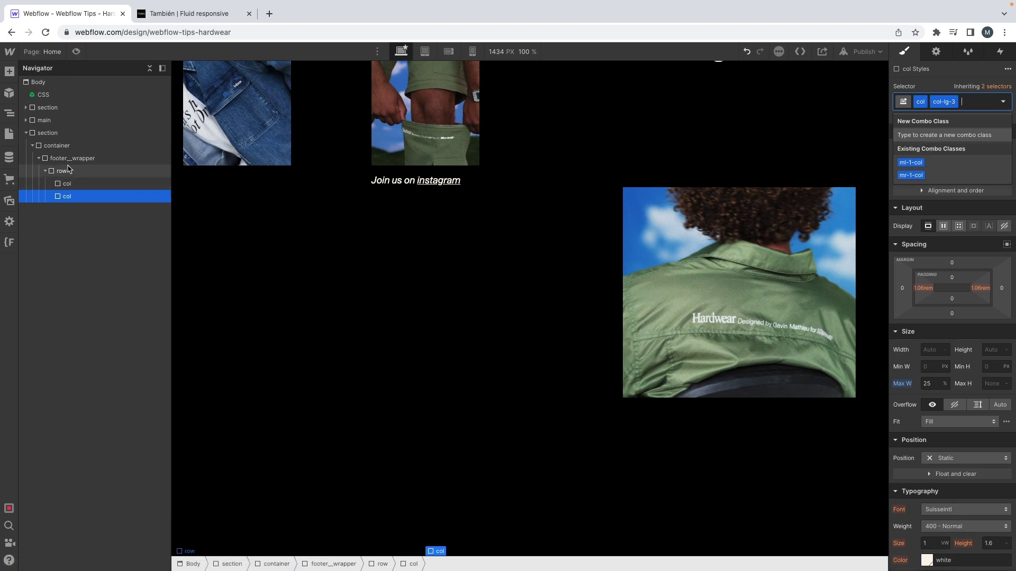
Set the background colour of section--footer to the Blue swatch, #0054c7
{"action": "left_click", "coordinate": [47, 133]}
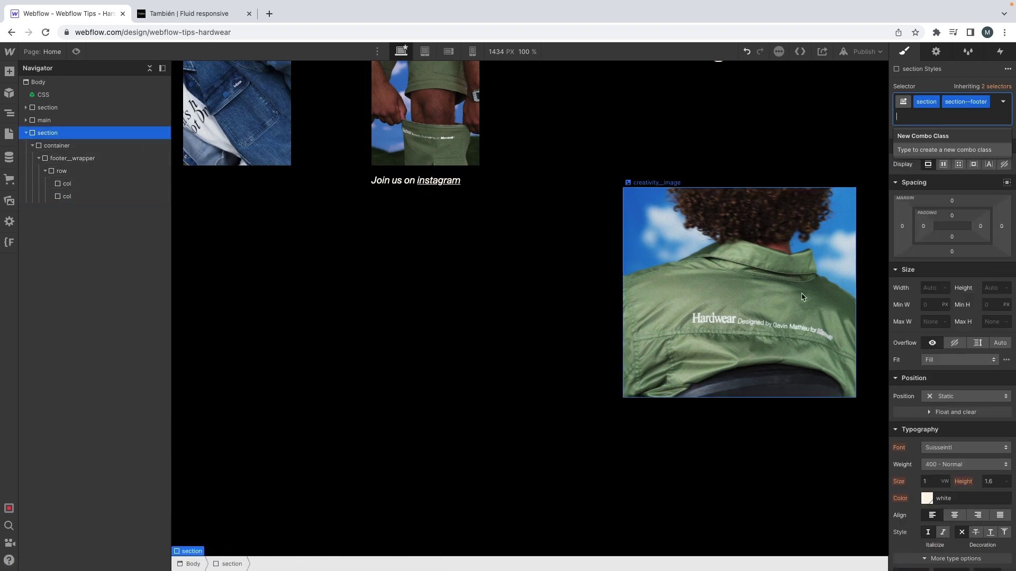
{"action": "scroll", "coordinate": [1005, 383], "scroll_direction": "down", "scroll_amount": 10}
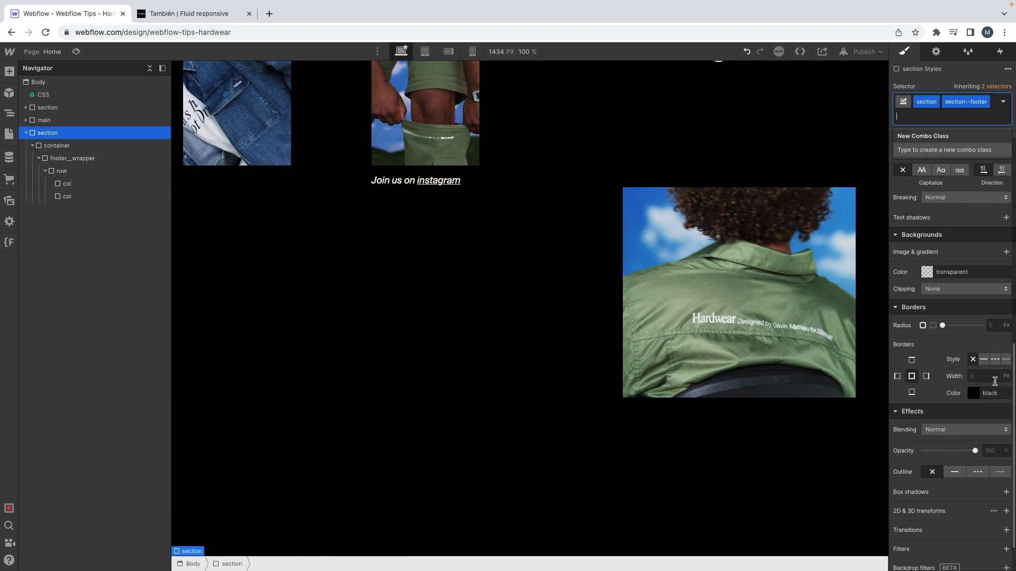
{"action": "left_click", "coordinate": [923, 272]}
{"action": "left_click", "coordinate": [927, 258]}
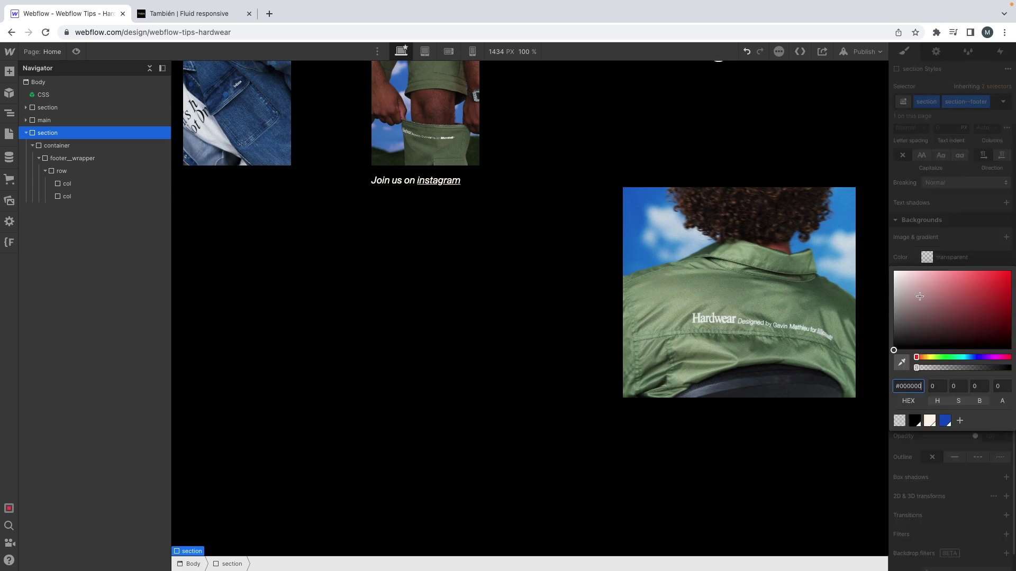
{"action": "left_click", "coordinate": [944, 421]}
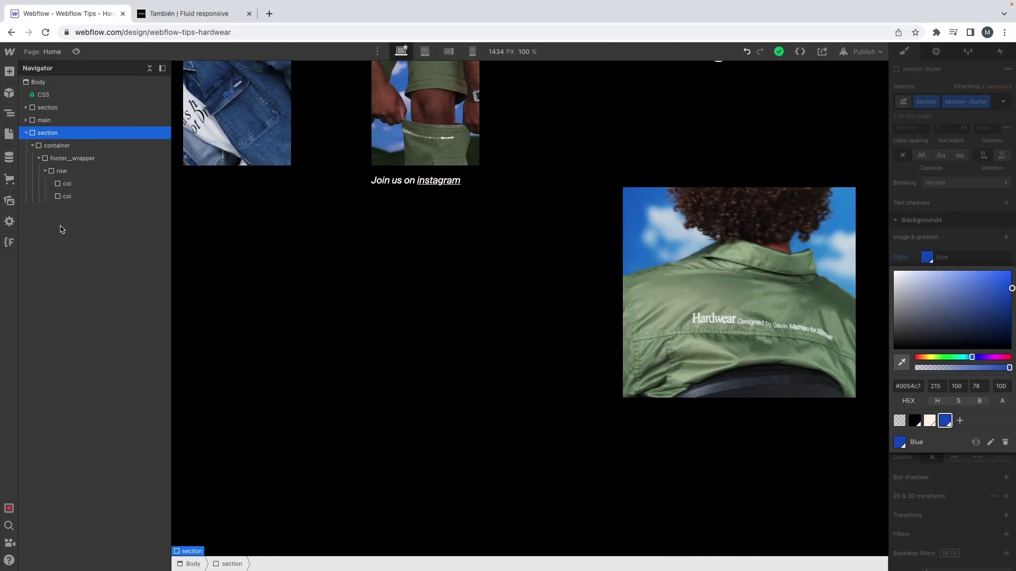
Set the top padding of footer__wrapper to 9.4 rem
{"action": "left_click", "coordinate": [72, 159]}
{"action": "scroll", "coordinate": [979, 211], "scroll_direction": "up", "scroll_amount": 3}
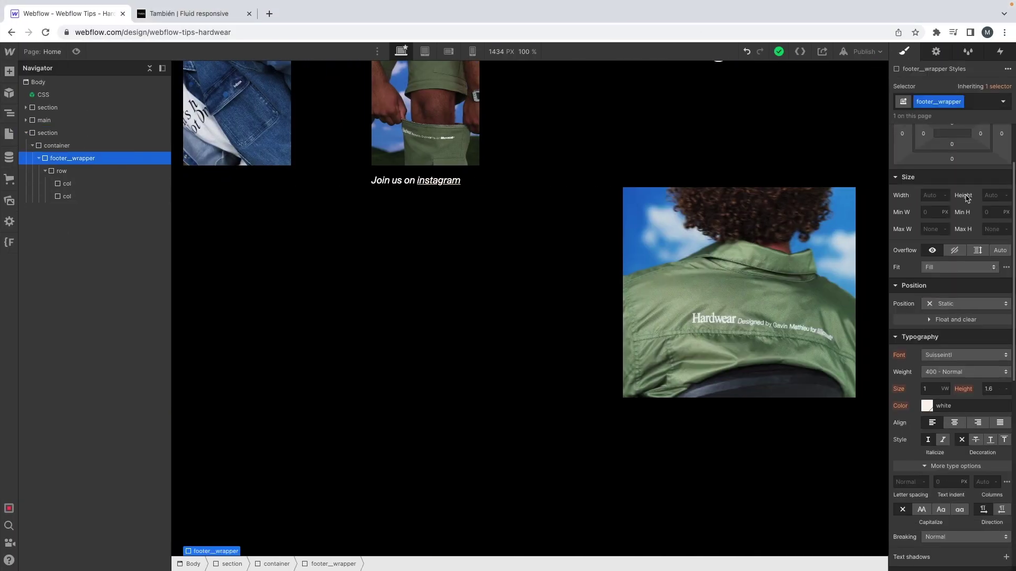
{"action": "left_click", "coordinate": [952, 201]}
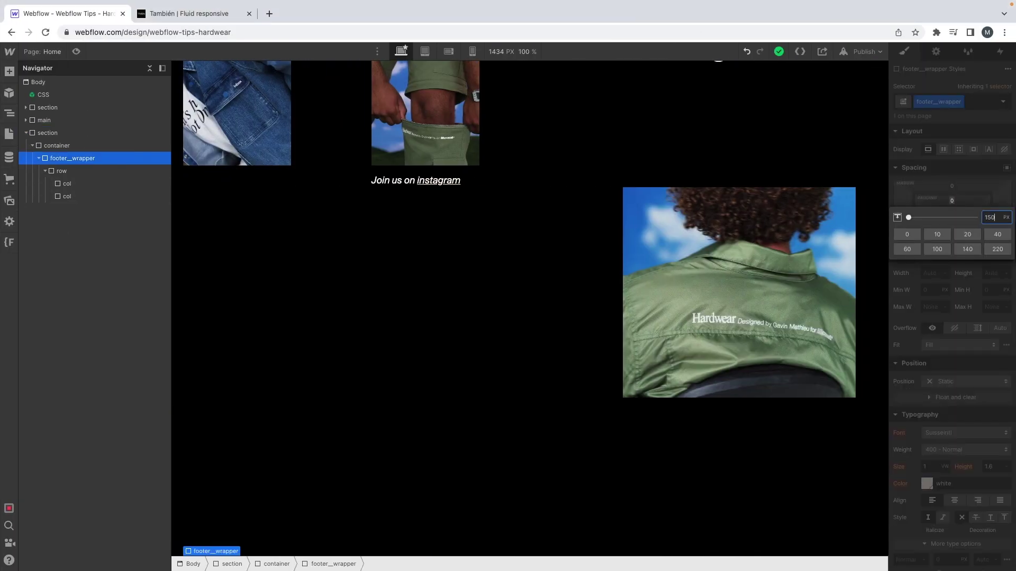
{"action": "key", "text": "Return"}
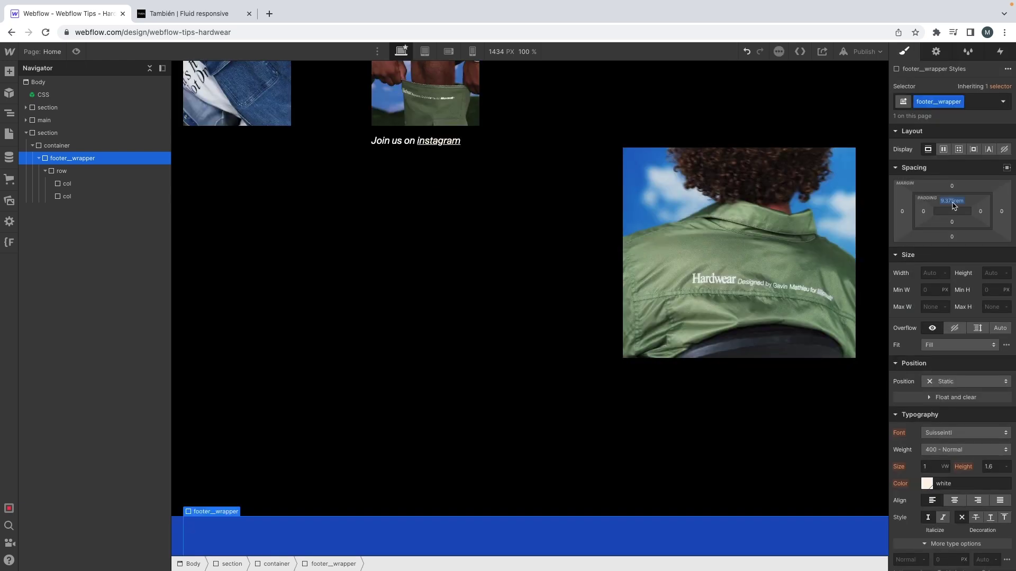
{"action": "left_click", "coordinate": [952, 201]}
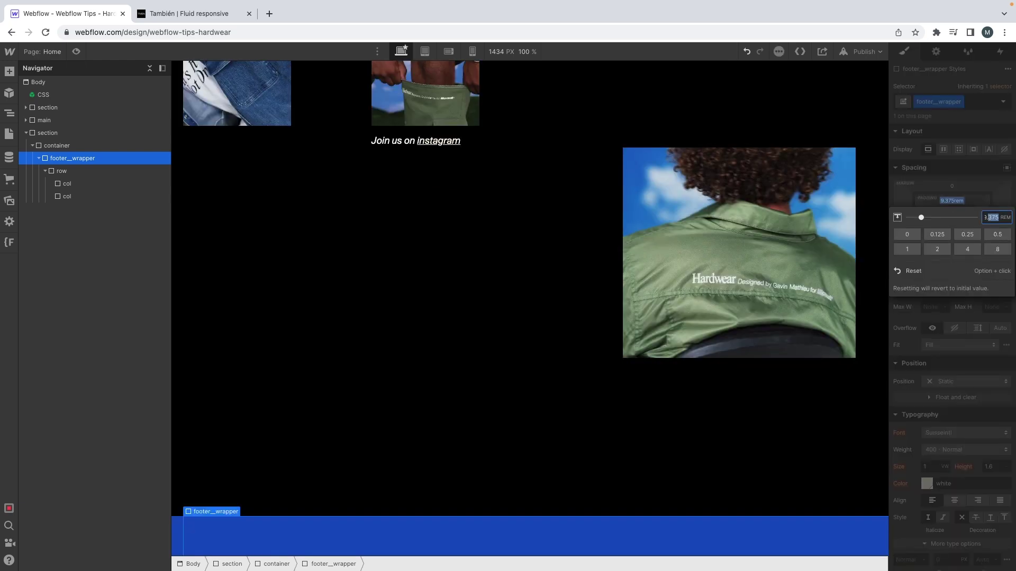
{"action": "type", "text": "9.4"}
{"action": "key", "text": "Return"}
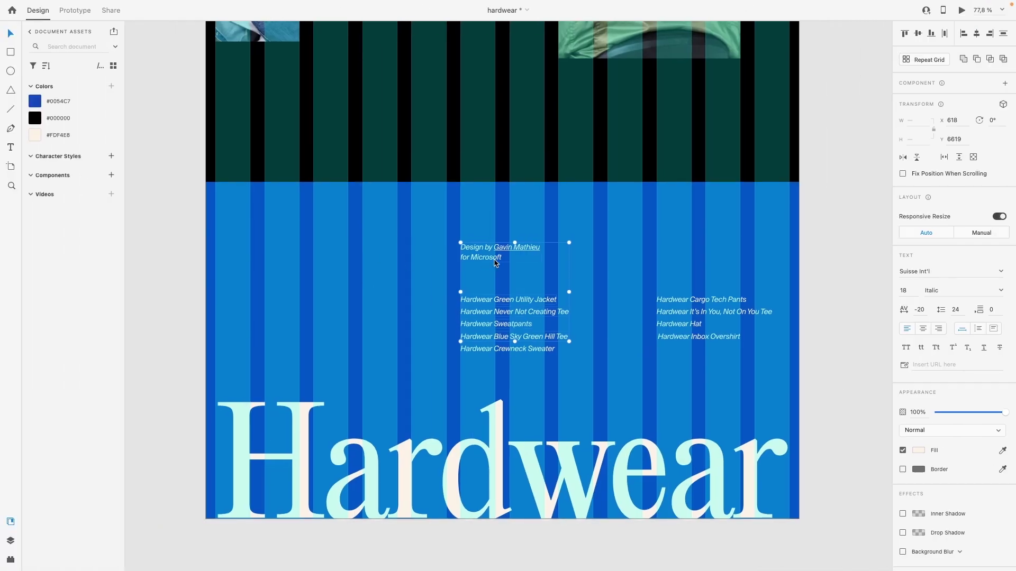
Duplicate the row inside footer__wrapper and delete the second column from the first of the two rows
{"action": "scroll", "coordinate": [494, 259], "scroll_direction": "left", "scroll_amount": 1}
{"action": "scroll", "coordinate": [494, 260], "scroll_direction": "right", "scroll_amount": 1}
{"action": "left_click", "coordinate": [431, 259]}
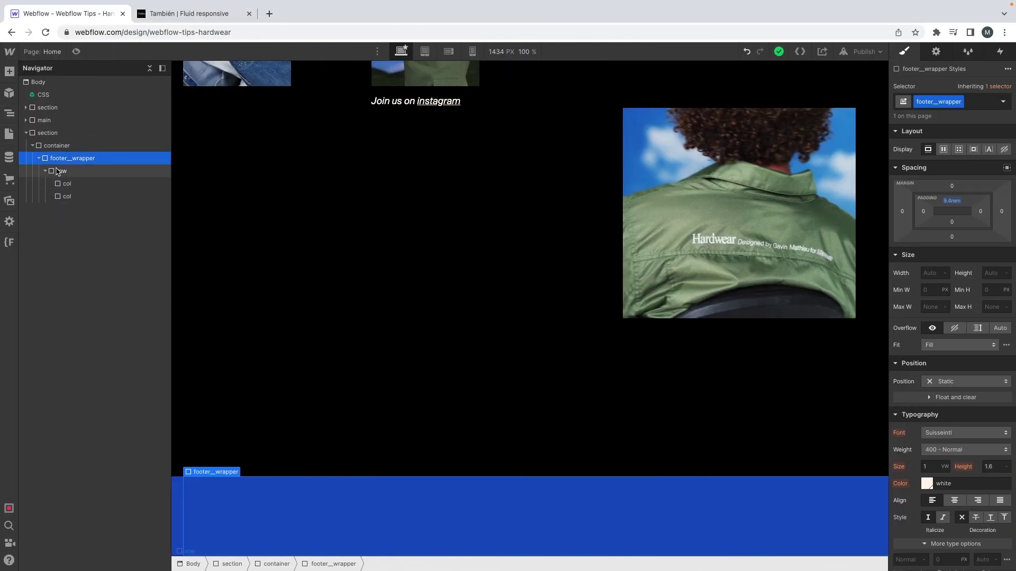
{"action": "left_click", "coordinate": [58, 171]}
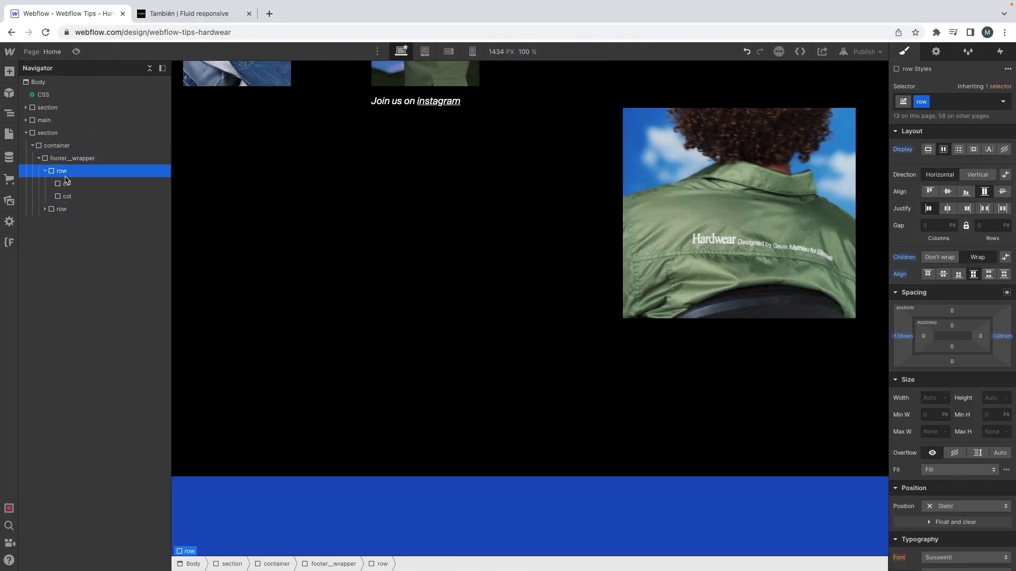
{"action": "left_click", "coordinate": [65, 196]}
{"action": "key", "text": "BackSpace"}
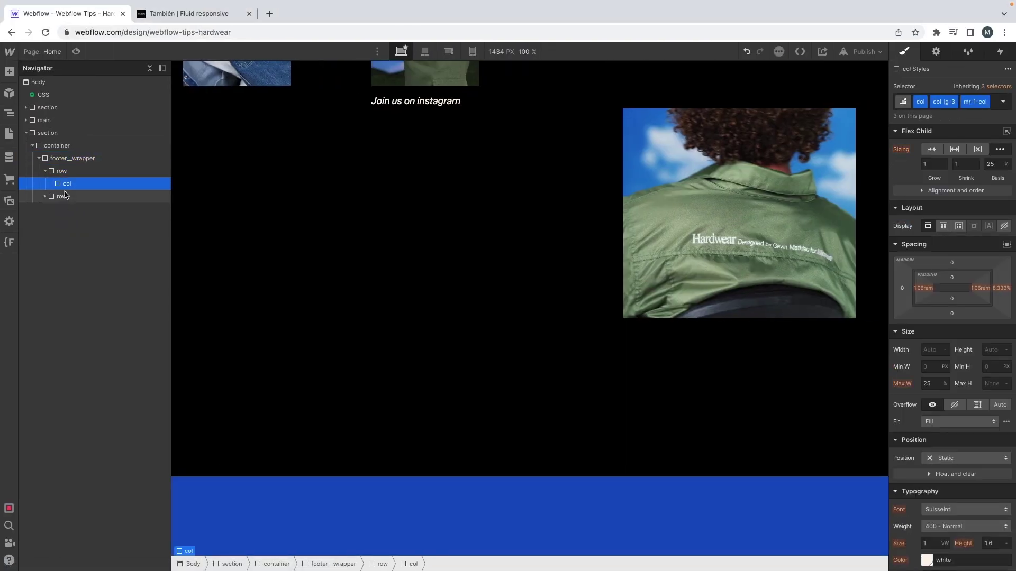
Replace the col-lg-3 and mr-1-col classes on the first footer row's column with col-lg-7
{"action": "key", "text": "super+Return"}
{"action": "key", "text": "BackSpace"}
{"action": "key", "text": "BackSpace"}
{"action": "type", "text": "col-lg"}
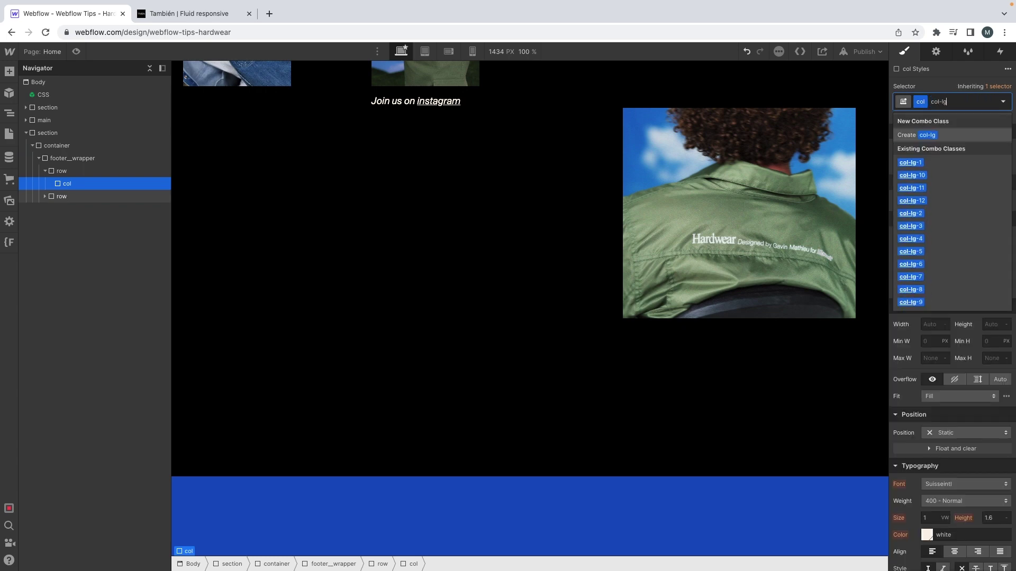
{"action": "type", "text": "-7"}
{"action": "key", "text": "Return"}
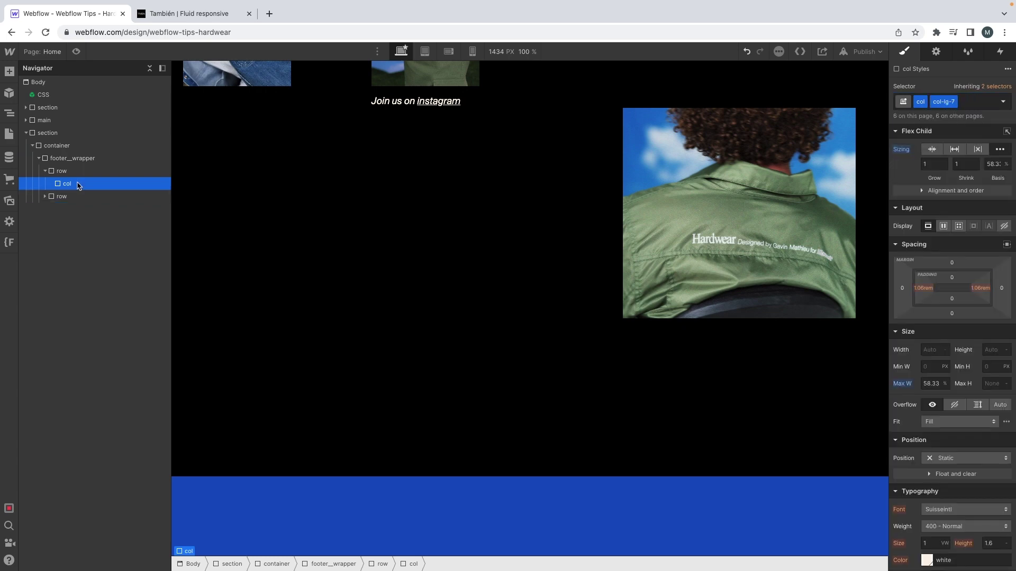
Add a paragraph inside the col-lg-7 column of the first footer row
{"action": "key", "text": "super+e"}
{"action": "type", "text": "parag"}
{"action": "key", "text": "Return"}
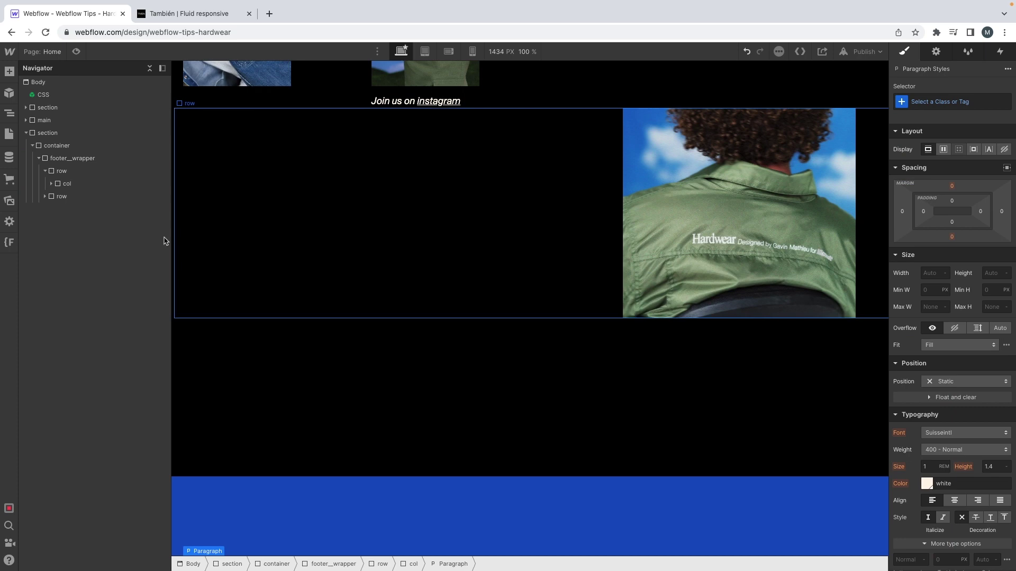
Add the combo class justify-end to the first footer row
{"action": "left_click", "coordinate": [98, 182]}
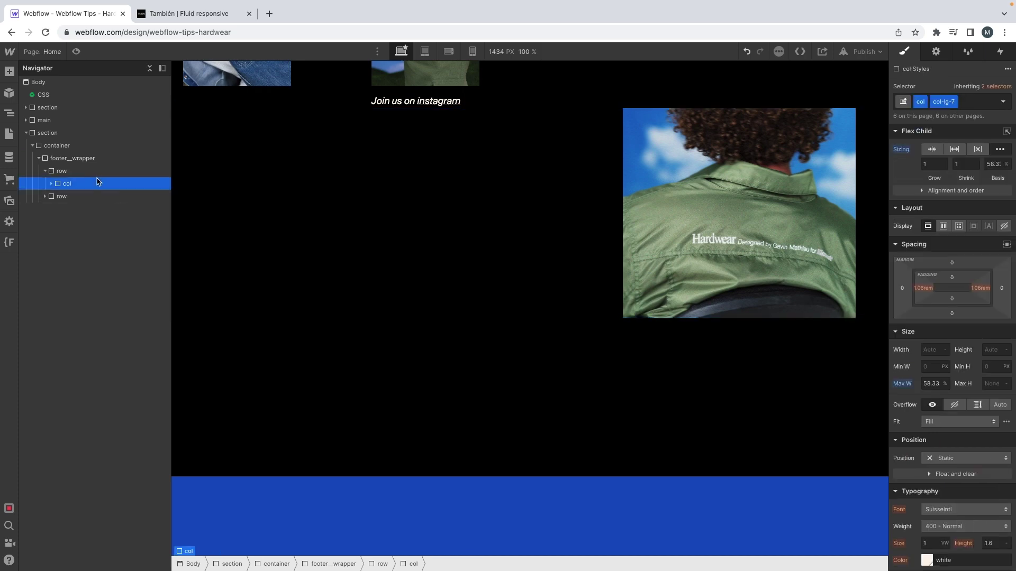
{"action": "left_click", "coordinate": [98, 177]}
{"action": "key", "text": "super+Return"}
{"action": "type", "text": "justify-end"}
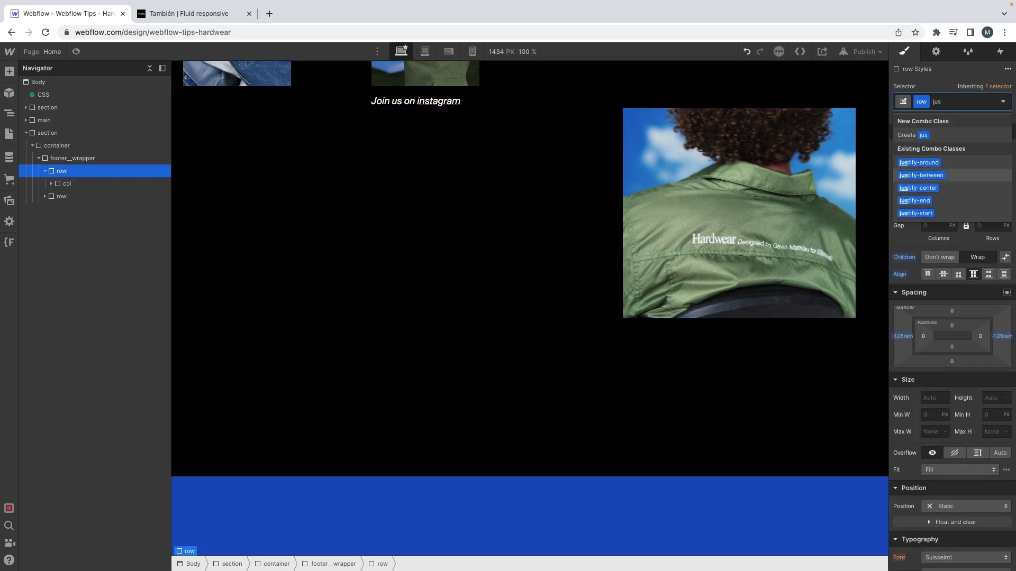
{"action": "key", "text": "Return"}
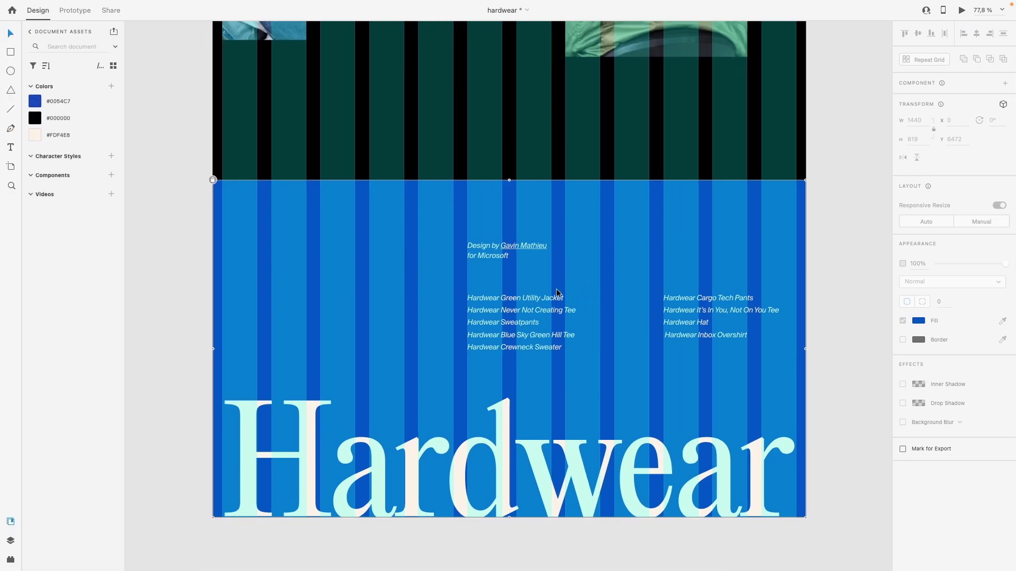
Copy the two-line design credit from the Adobe XD footer and replace the placeholder text of the Webflow footer paragraph with it
{"action": "scroll", "coordinate": [447, 274], "scroll_direction": "right", "scroll_amount": 3}
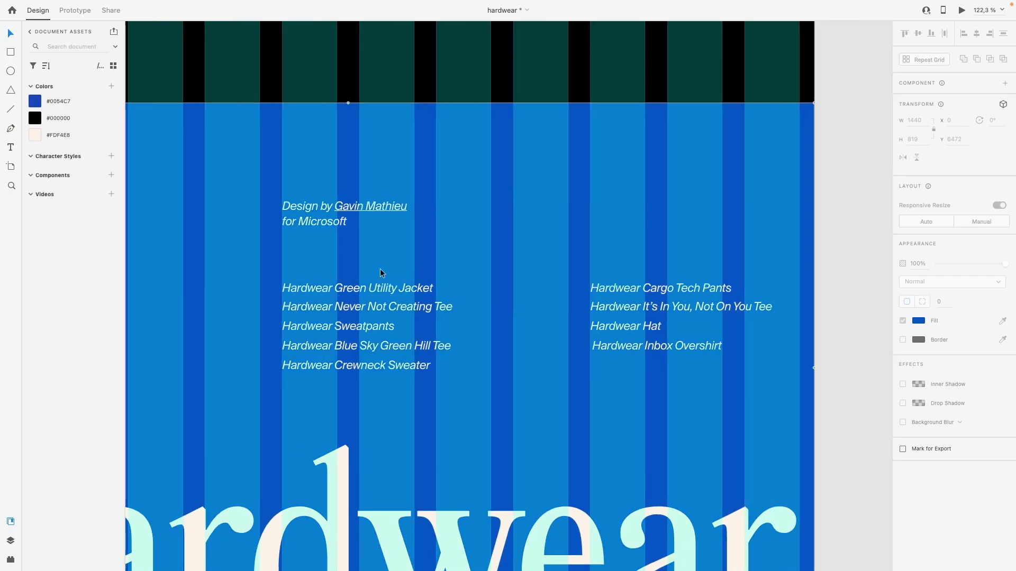
{"action": "left_click_drag", "start_coordinate": [288, 278], "coordinate": [361, 272]}
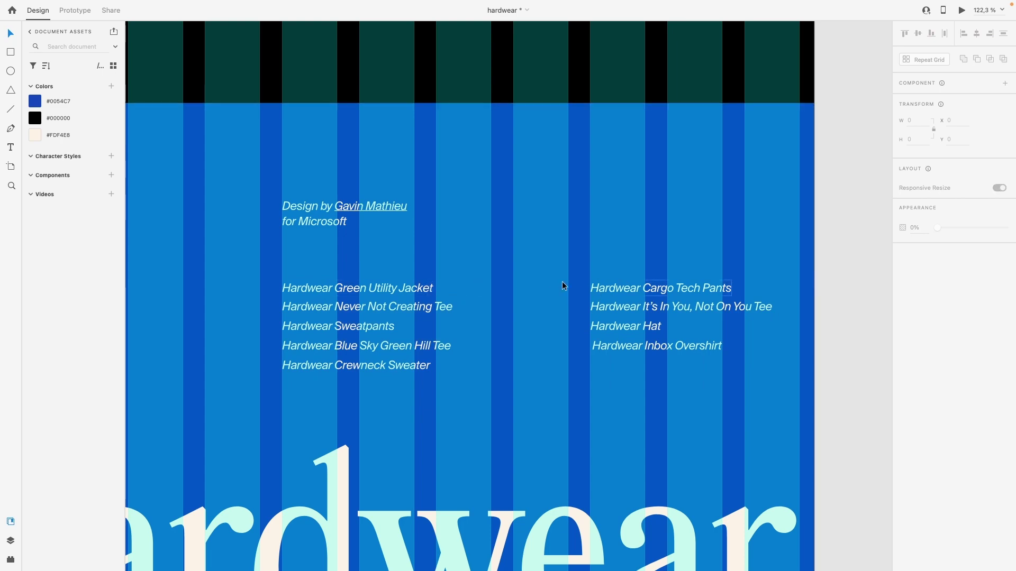
{"action": "left_click", "coordinate": [328, 222]}
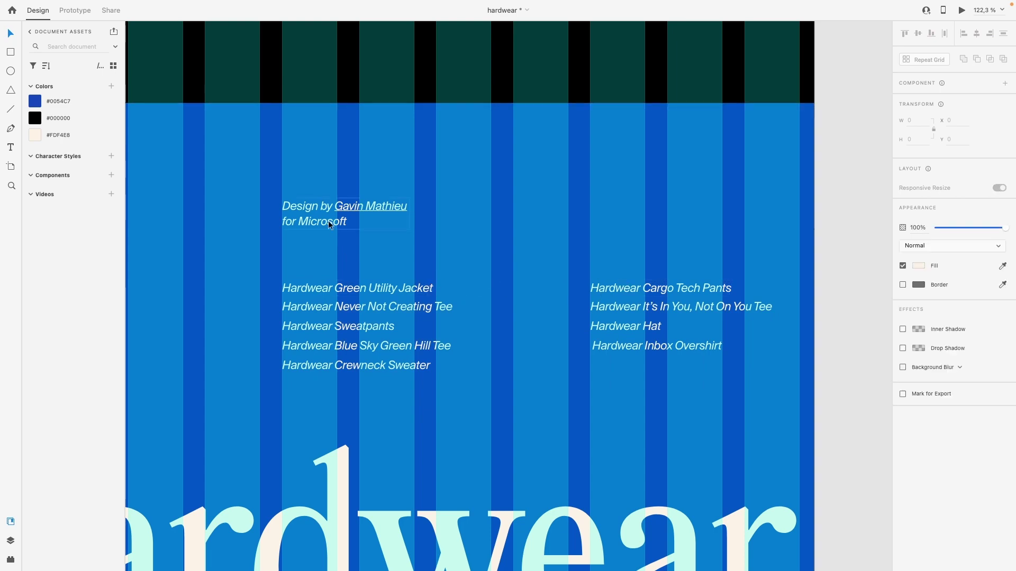
{"action": "double_click", "coordinate": [328, 221]}
{"action": "key", "text": "ctrl+c"}
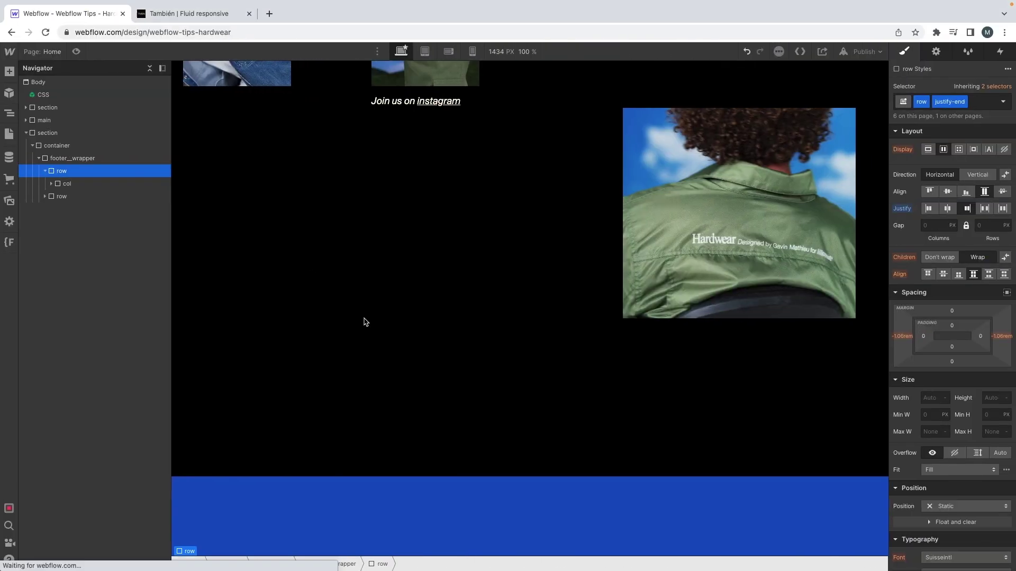
{"action": "scroll", "coordinate": [363, 319], "scroll_direction": "down", "scroll_amount": 2}
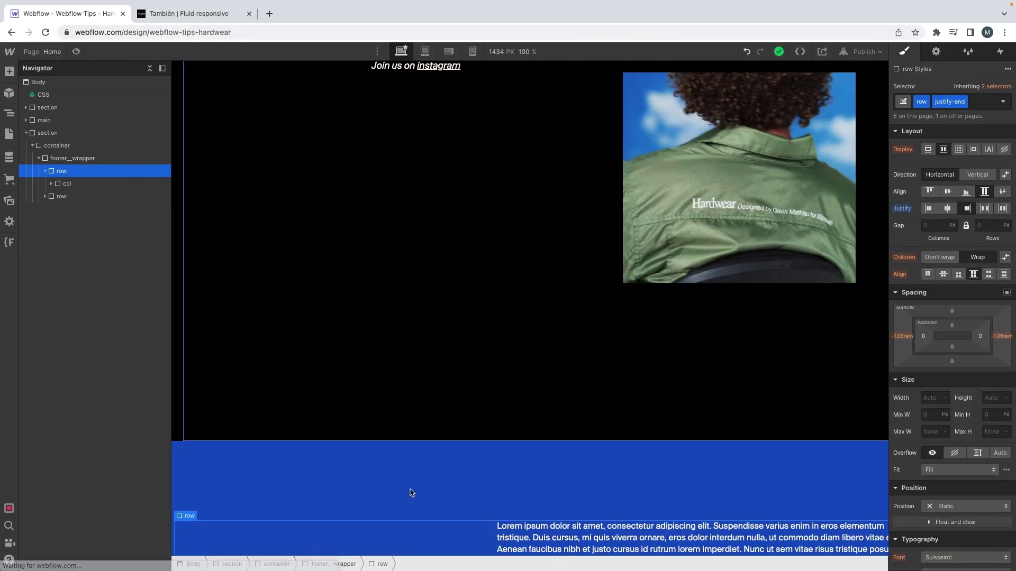
{"action": "double_click", "coordinate": [511, 527]}
{"action": "key", "text": "ctrl+a"}
{"action": "key", "text": "ctrl+v"}
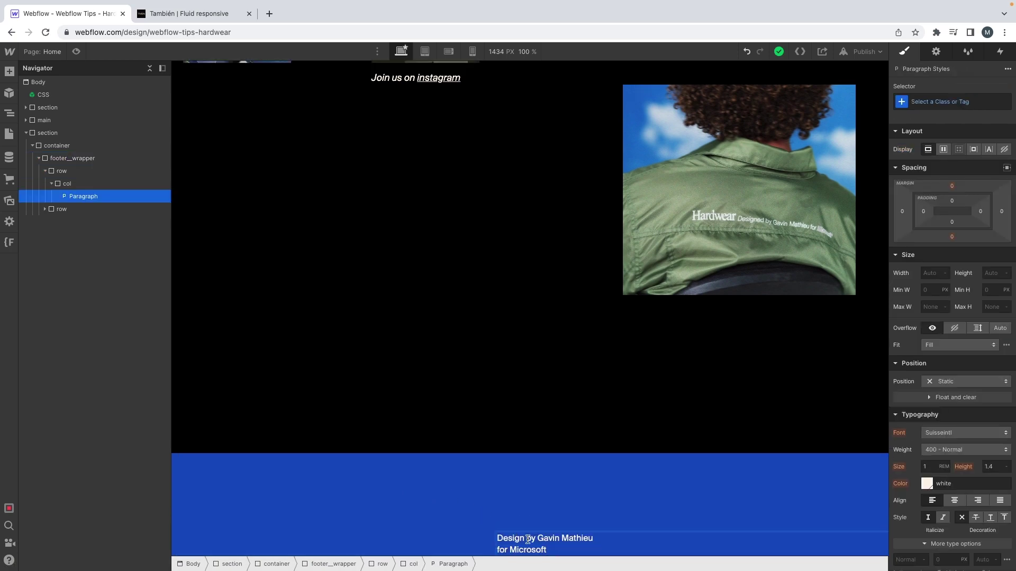
Wrap the credit's second line, "for Microsoft", in a text span with the existing class text--italic
{"action": "key", "text": "shift+Home"}
{"action": "left_click", "coordinate": [560, 531]}
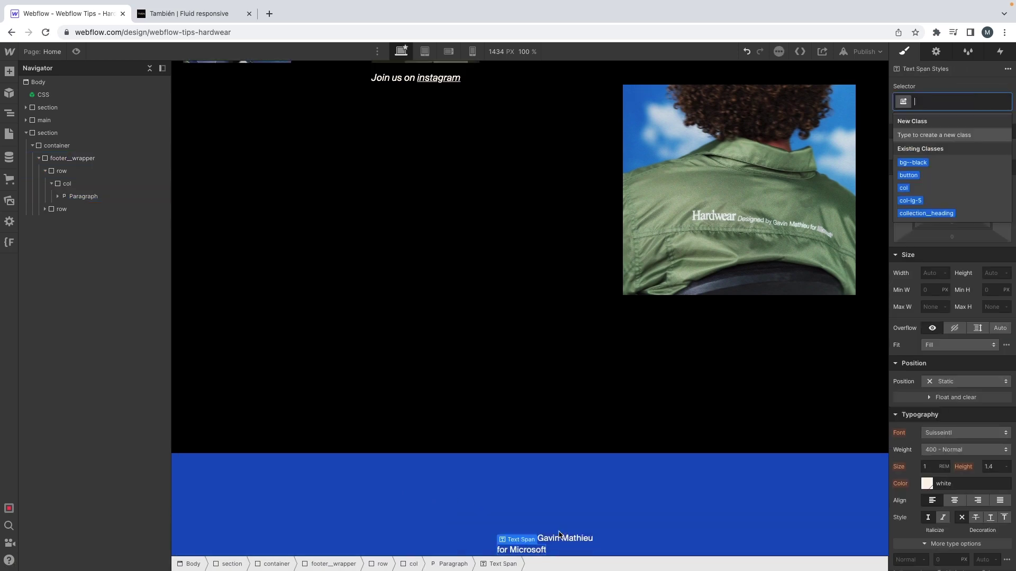
{"action": "type", "text": "text"}
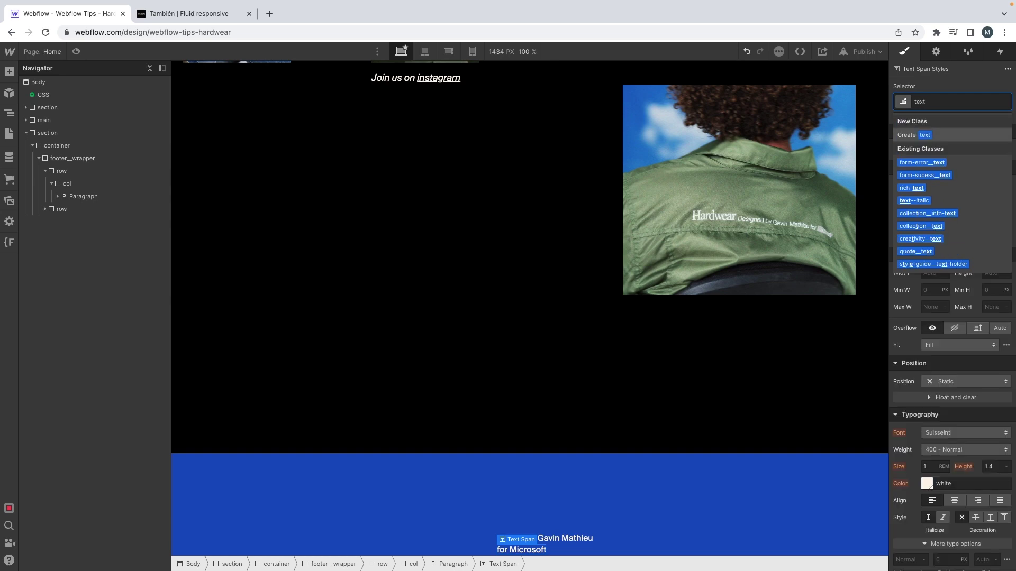
{"action": "key", "text": "Down"}
{"action": "key", "text": "Down"}
{"action": "key", "text": "Down"}
{"action": "key", "text": "Down"}
{"action": "key", "text": "Return"}
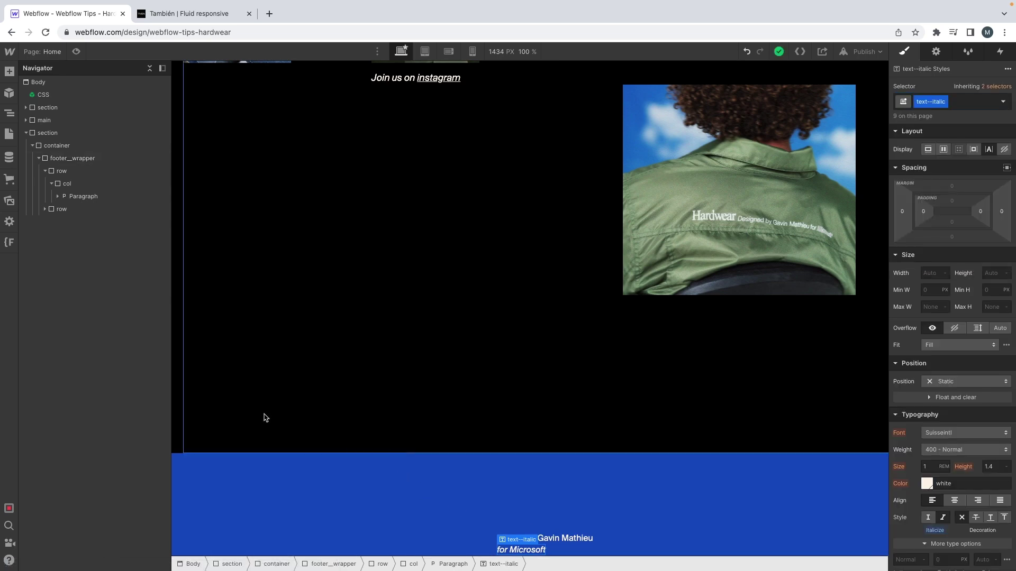
Give the design credit paragraph the new class footer__text
{"action": "left_click", "coordinate": [583, 540]}
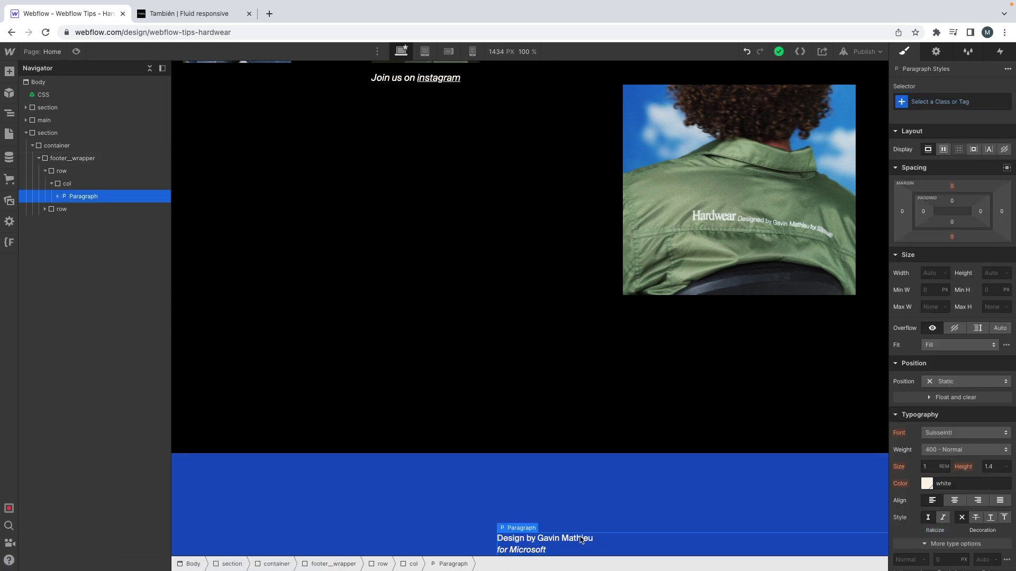
{"action": "key", "text": "ctrl+Return"}
{"action": "type", "text": "foot"}
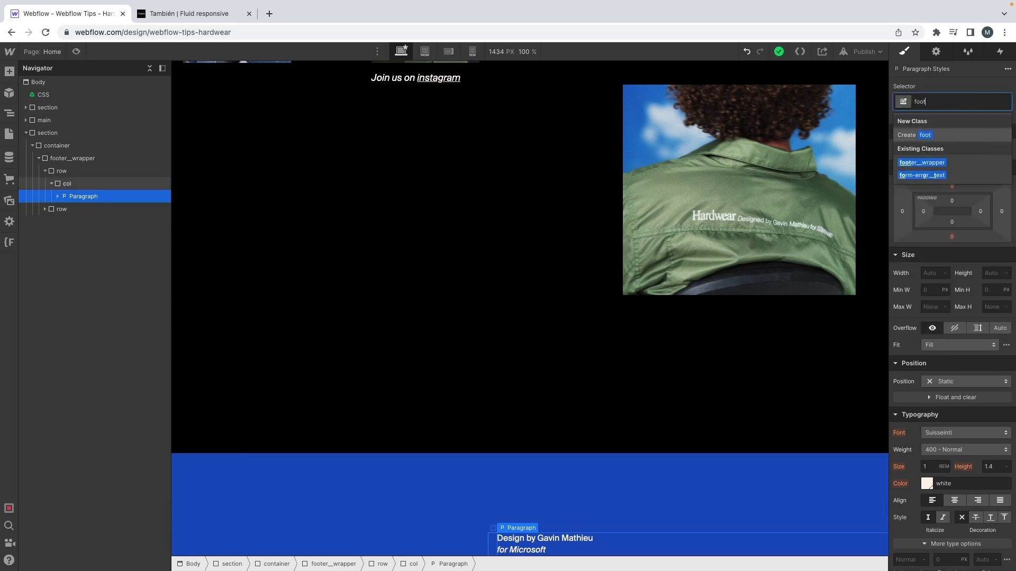
{"action": "type", "text": "er__text"}
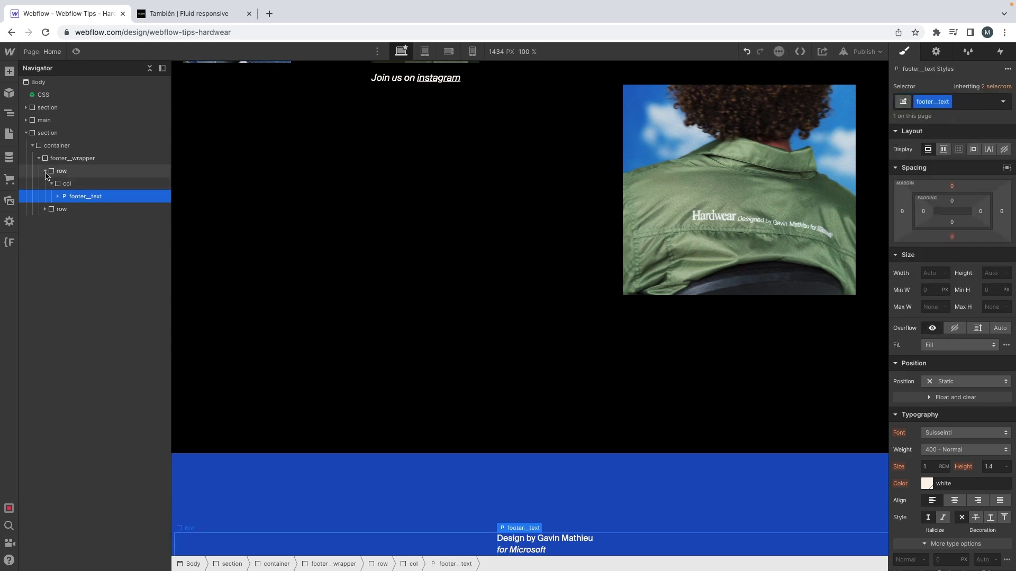
Add a paragraph inside the first column of the second footer row
{"action": "key", "text": "ctrl+Left"}
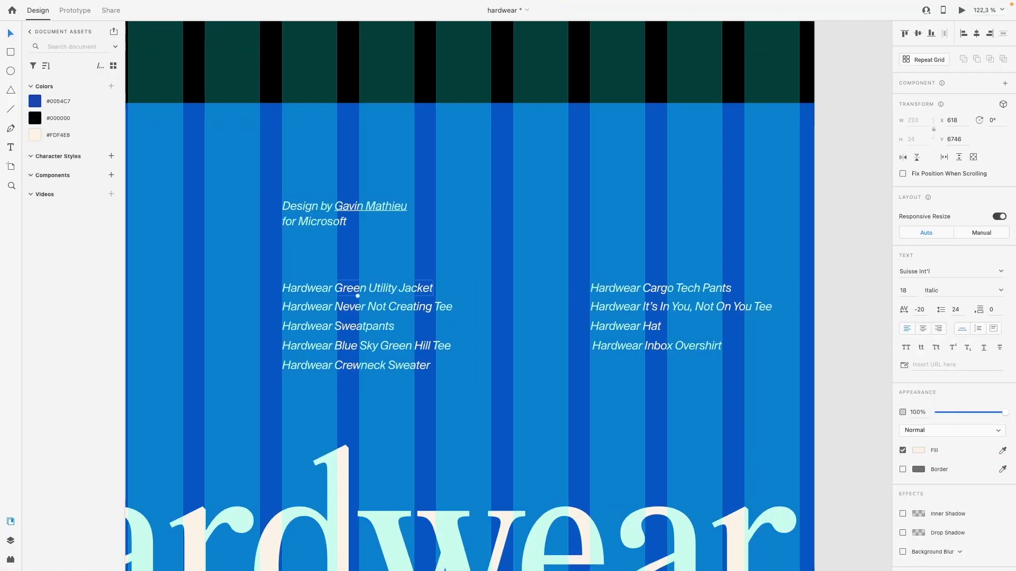
{"action": "key", "text": "ctrl+Right"}
{"action": "left_click", "coordinate": [67, 223]}
{"action": "key", "text": "super+e"}
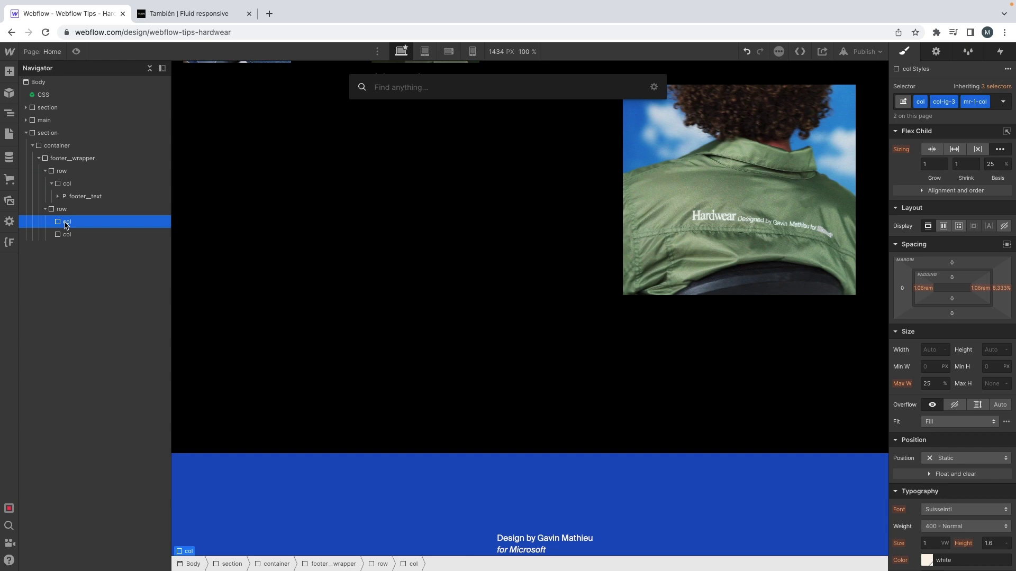
{"action": "type", "text": "pa"}
{"action": "key", "text": "Return"}
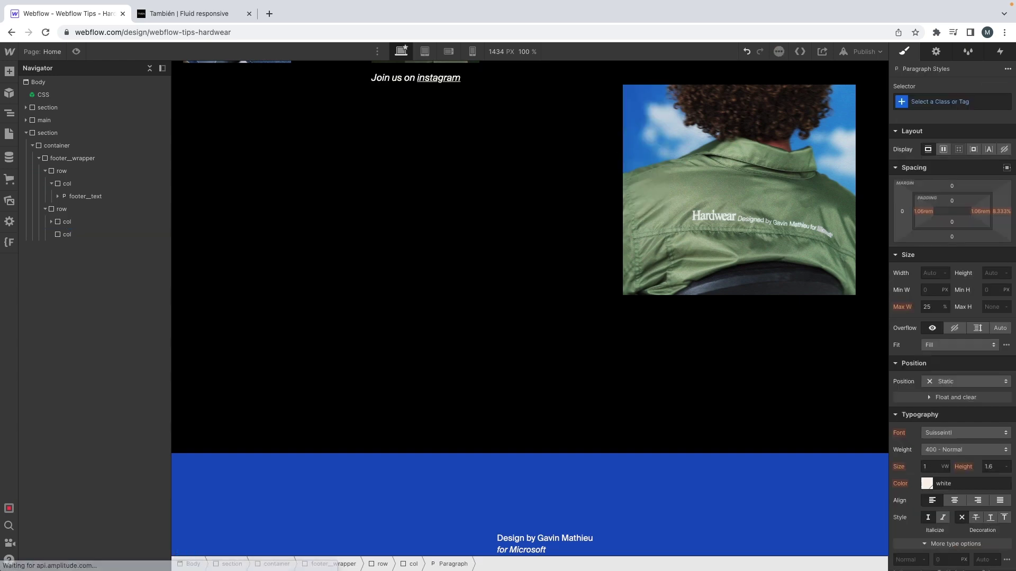
Add the combo class justify-end to the second footer row
{"action": "left_click", "coordinate": [70, 210]}
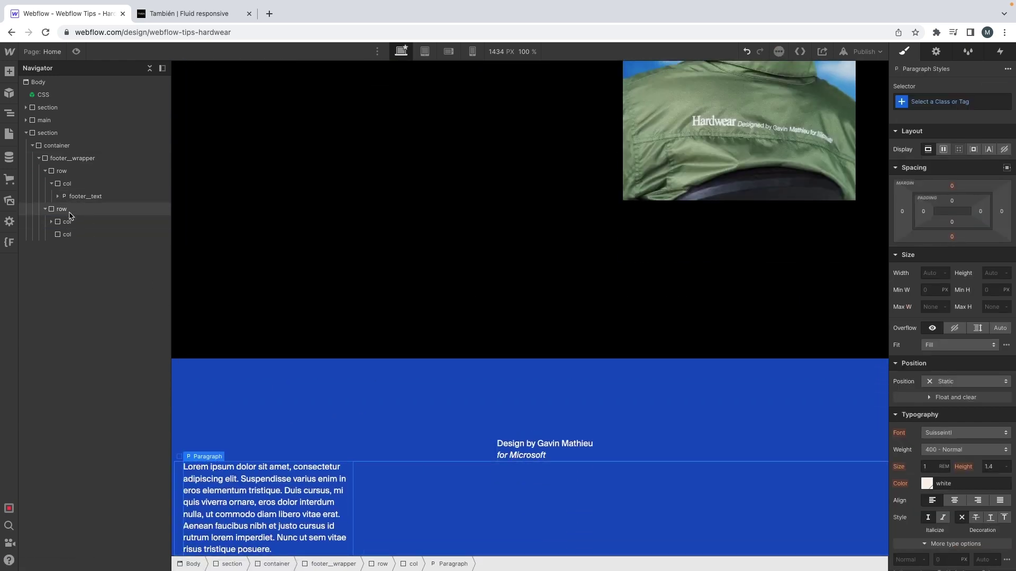
{"action": "key", "text": "super+Return"}
{"action": "type", "text": "ju"}
{"action": "key", "text": "Down"}
{"action": "key", "text": "Down"}
{"action": "key", "text": "Down"}
{"action": "key", "text": "Down"}
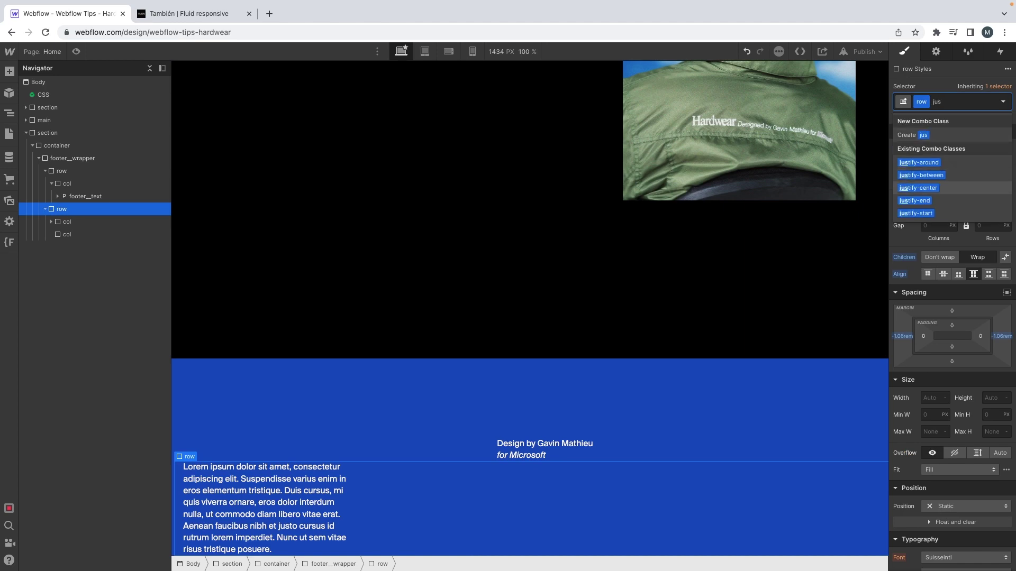
{"action": "key", "text": "Return"}
Replace the new paragraph's placeholder text with "Hardwear Green Utility Jacket" copied from the Adobe XD footer
{"action": "double_click", "coordinate": [529, 490]}
{"action": "type", "text": "Hardwear Green Utility Jacket"}
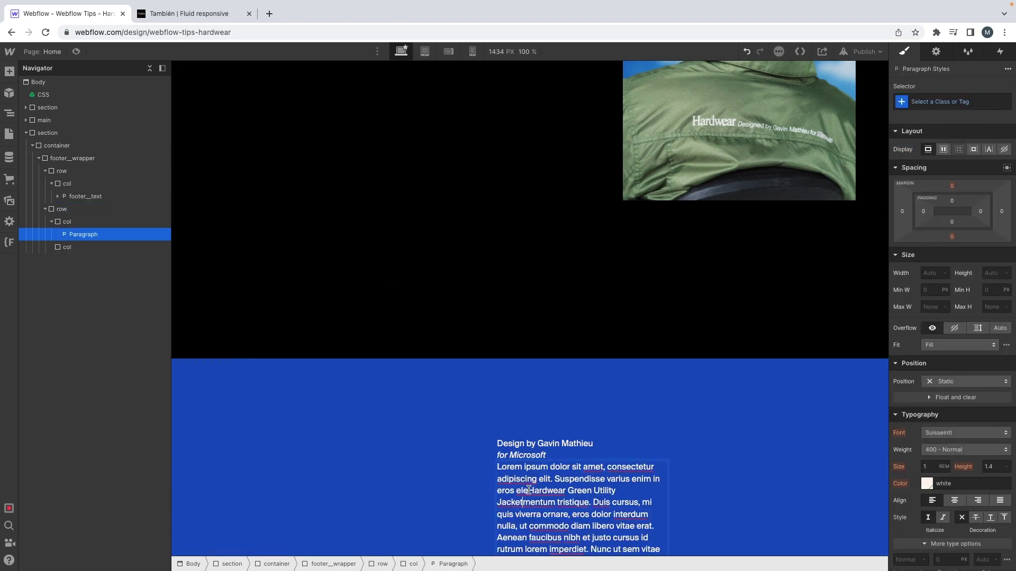
{"action": "key", "text": "ctrl+Left"}
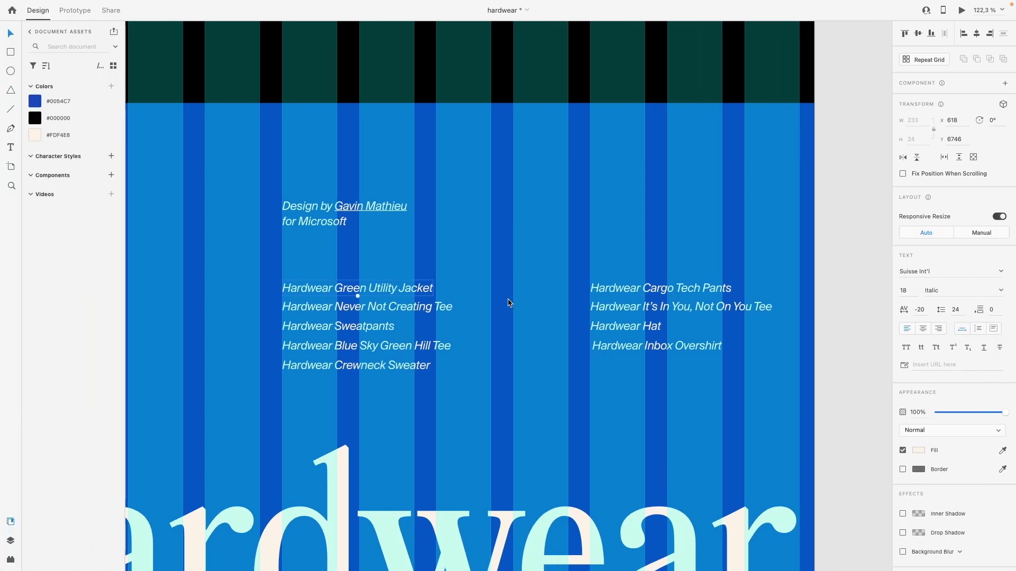
{"action": "double_click", "coordinate": [402, 288]}
{"action": "key", "text": "super+c"}
{"action": "key", "text": "ctrl+Right"}
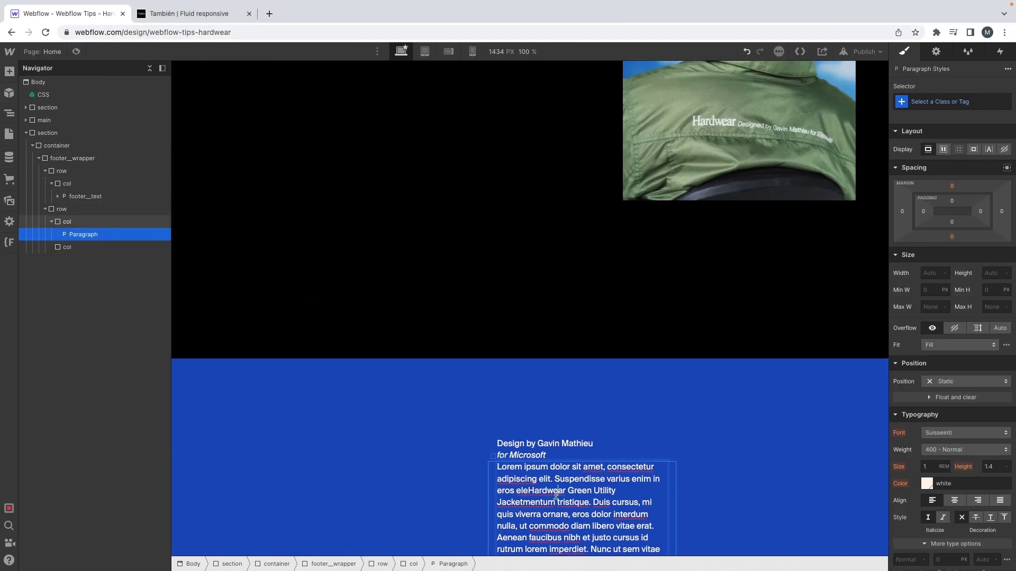
{"action": "key", "text": "super+a"}
{"action": "key", "text": "super+v"}
{"action": "key", "text": "Escape"}
Give the "Hardwear Green Utility Jacket" paragraph the new class footer__link
{"action": "key", "text": "ctrl+Return"}
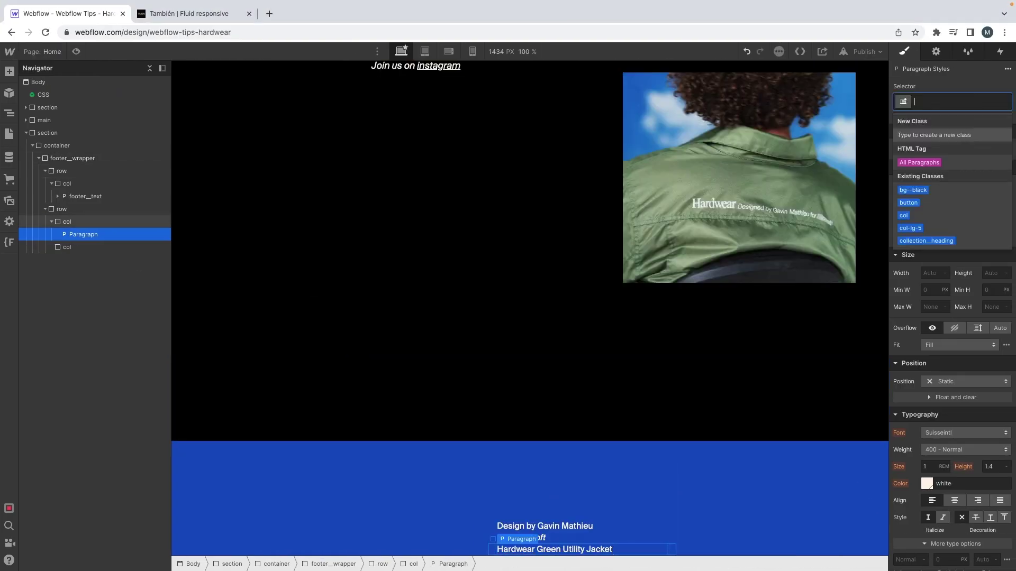
{"action": "type", "text": "footer_"}
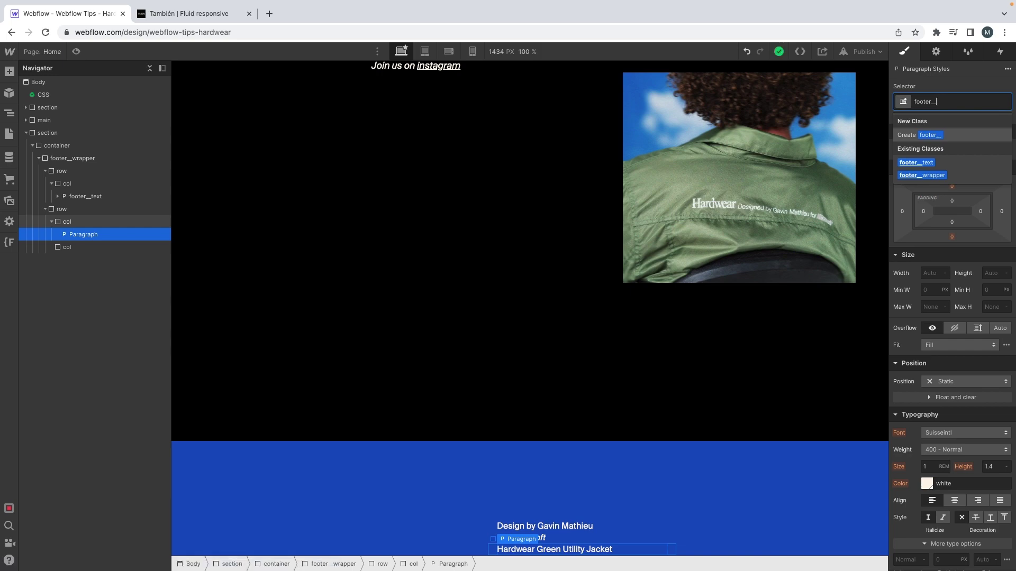
{"action": "type", "text": "_link"}
{"action": "key", "text": "Return"}
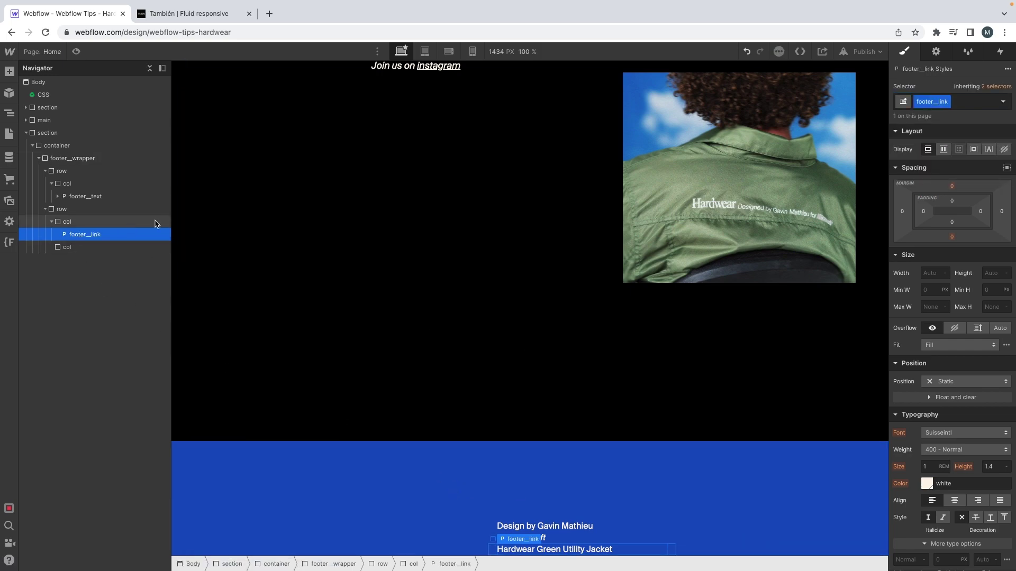
Add a div block inside the first column of the second footer row and give it the new class footer__link-wrapper
{"action": "key", "text": "ctrl+Left"}
{"action": "left_click", "coordinate": [320, 225]}
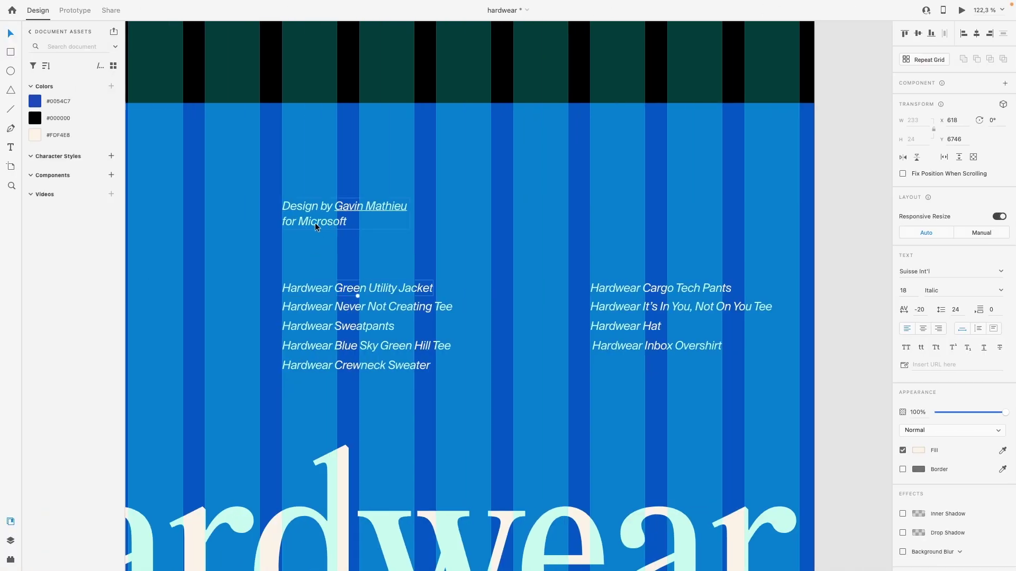
{"action": "key", "text": "ctrl+Right"}
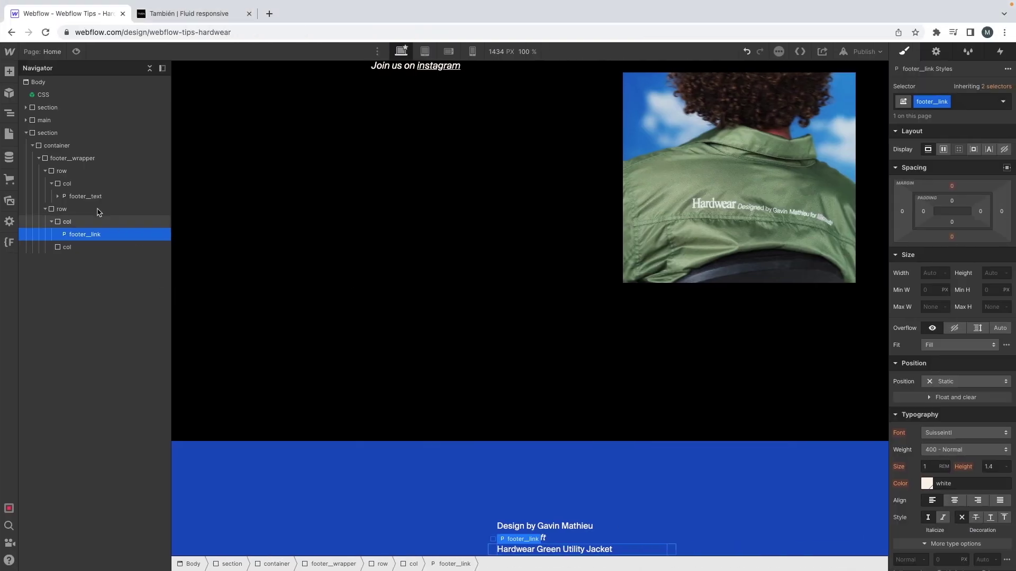
{"action": "left_click", "coordinate": [62, 209]}
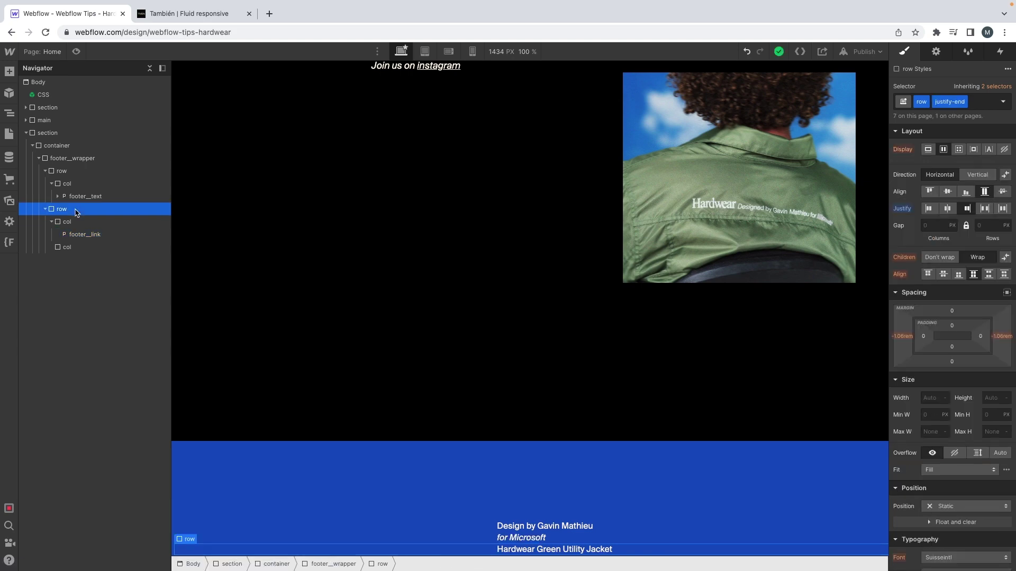
{"action": "left_click", "coordinate": [74, 221]}
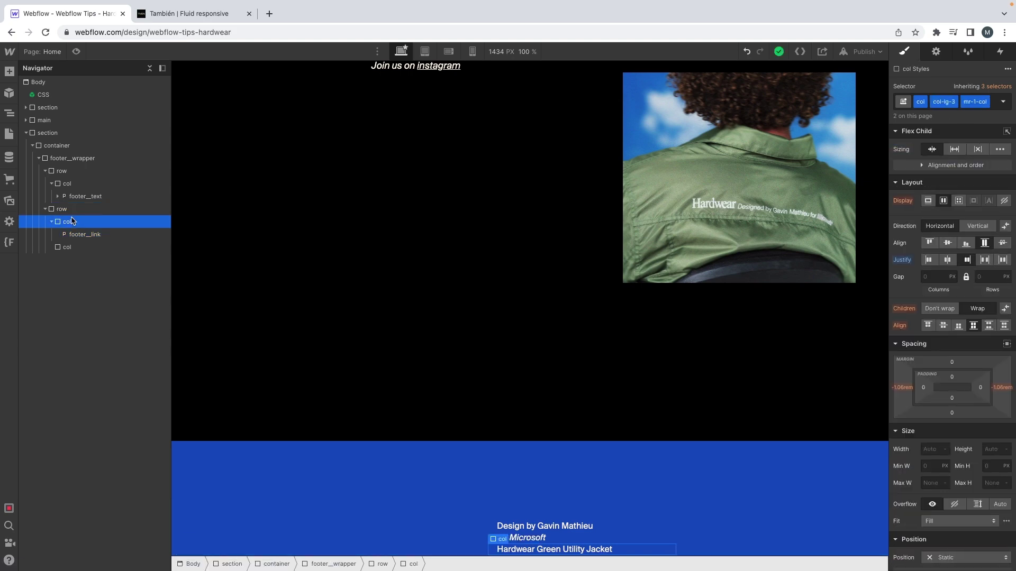
{"action": "key", "text": "super+e"}
{"action": "type", "text": "div"}
{"action": "key", "text": "Return"}
{"action": "key", "text": "super+Return"}
{"action": "type", "text": "footer__link-wrapper"}
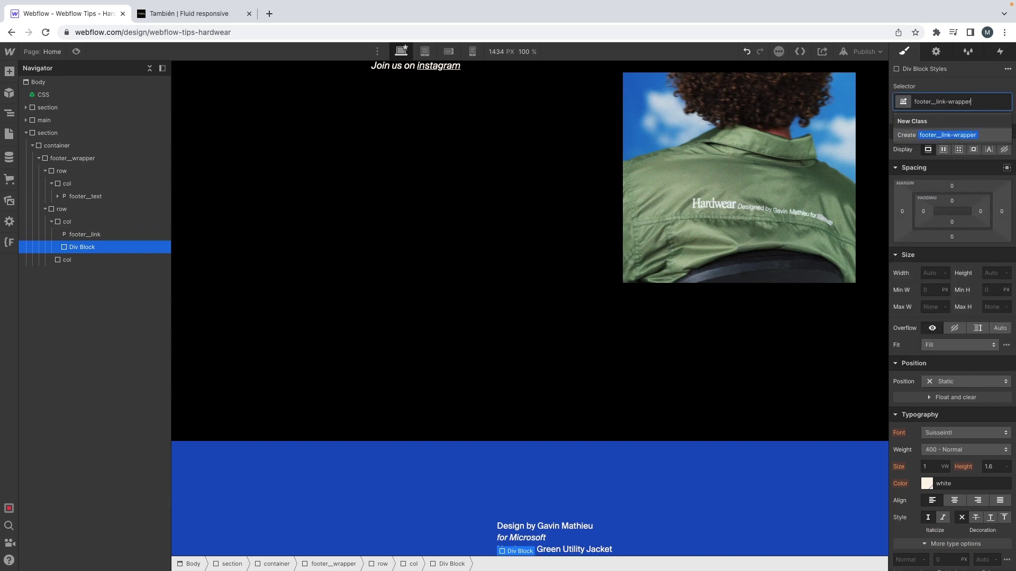
{"action": "key", "text": "Return"}
Move footer__link-wrapper directly into footer__wrapper with the second row nested inside it, and set its top margin to 80/16 rem
{"action": "left_click_drag", "start_coordinate": [72, 248], "coordinate": [68, 209]}
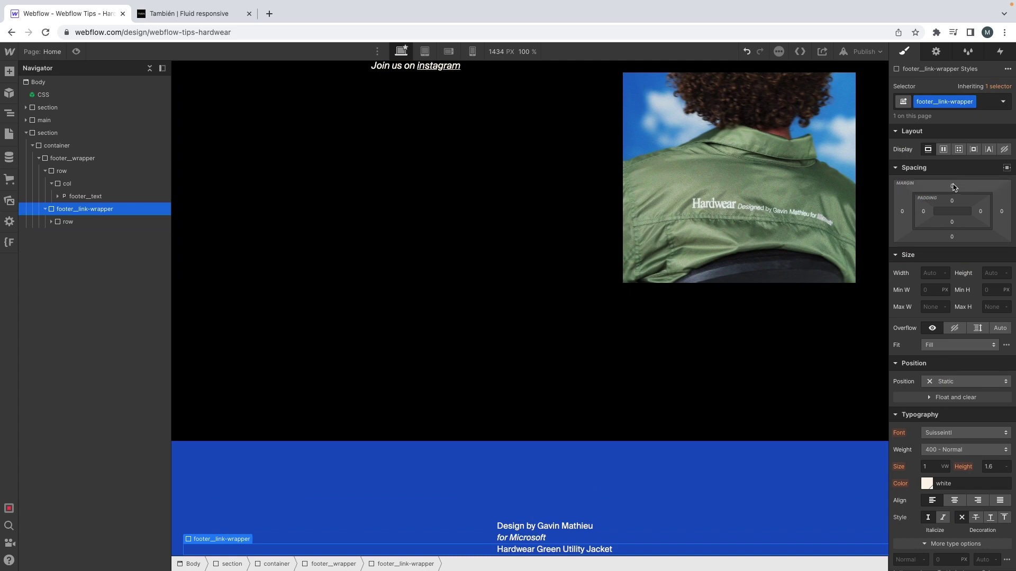
{"action": "left_click", "coordinate": [953, 186]}
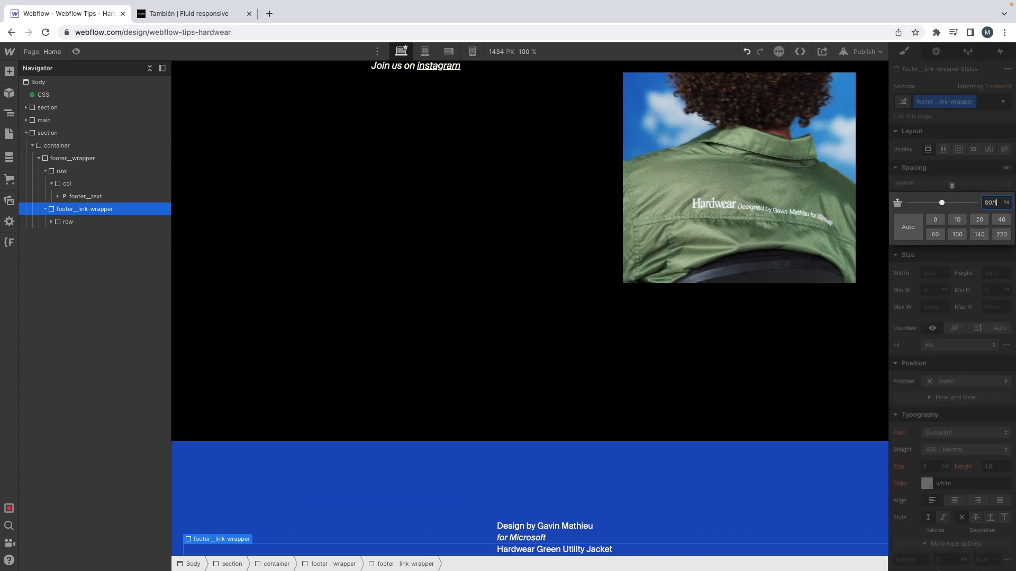
{"action": "type", "text": "80/16rem"}
{"action": "key", "text": "Return"}
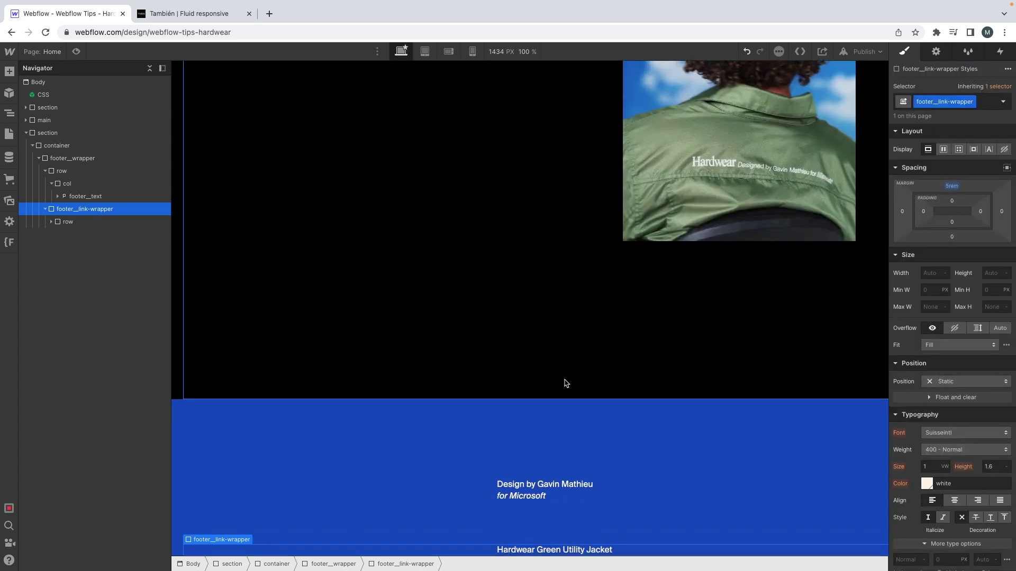
Duplicate the "Hardwear Green Utility Jacket" link until the first column holds four footer__link paragraphs
{"action": "left_click", "coordinate": [78, 224]}
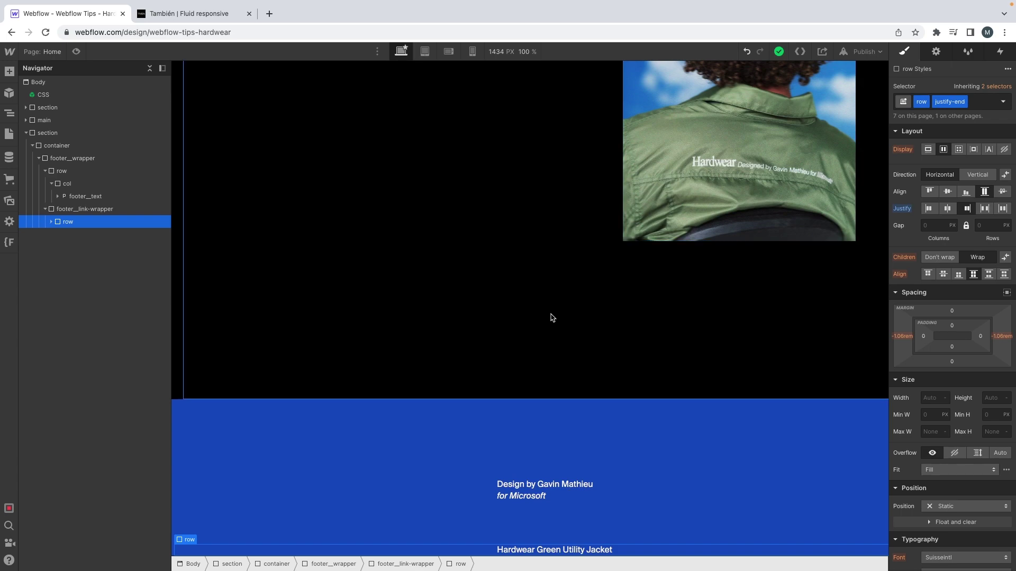
{"action": "left_click", "coordinate": [520, 550]}
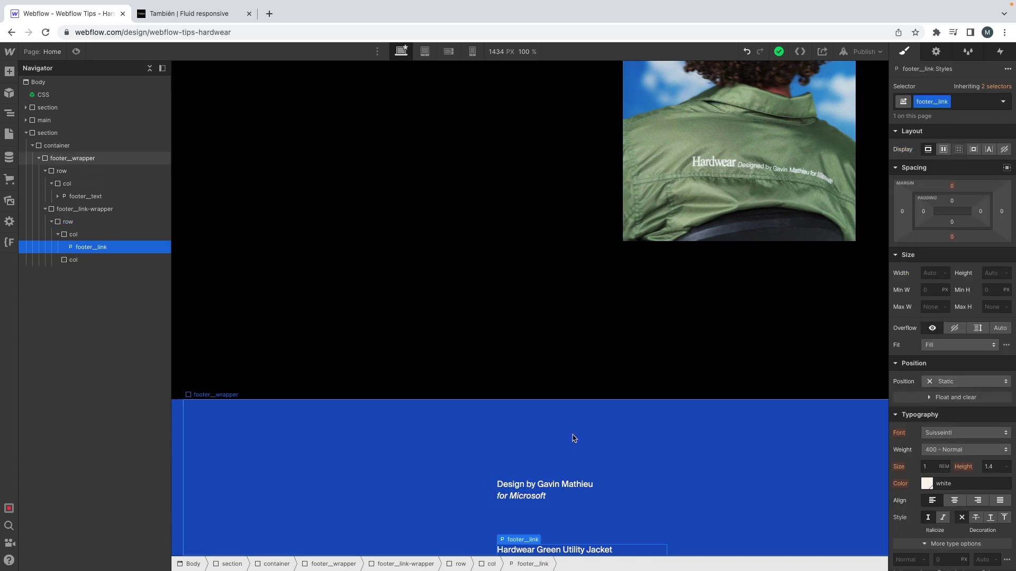
{"action": "key", "text": "ctrl+d"}
{"action": "key", "text": "ctrl+d"}
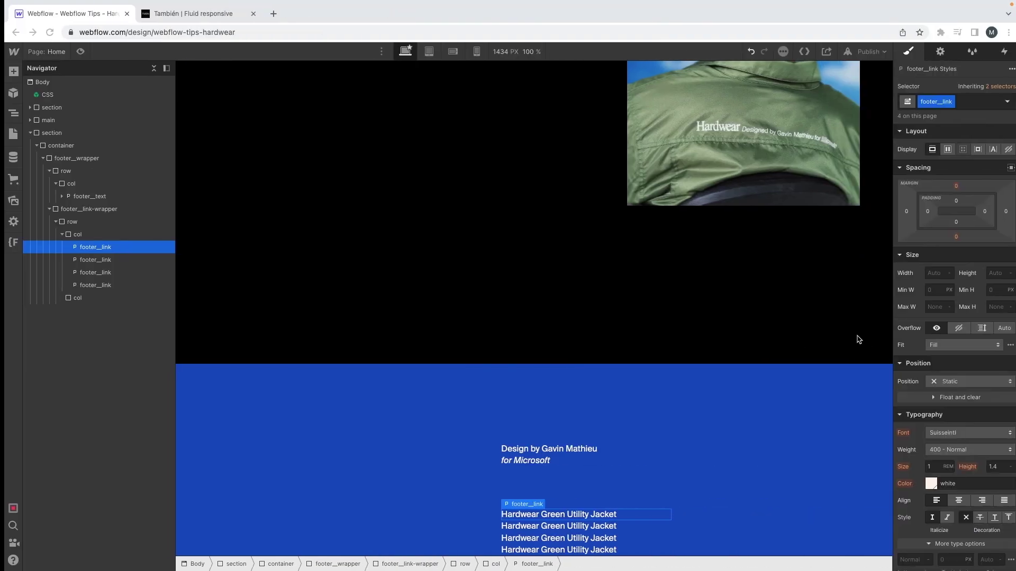
Set the top margin of the footer__link class to 0.4 rem
{"action": "left_click", "coordinate": [952, 188]}
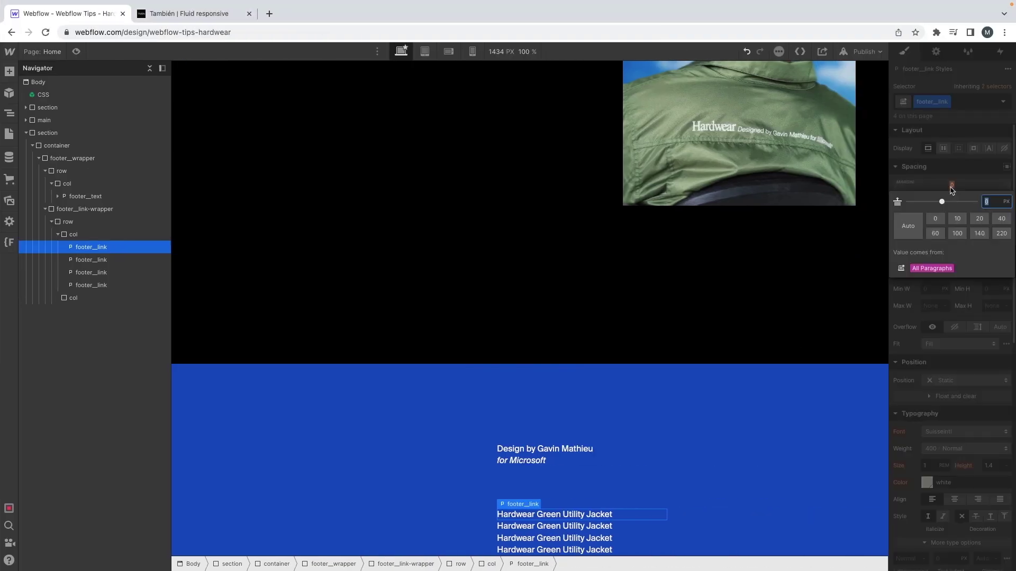
{"action": "key", "text": "Return"}
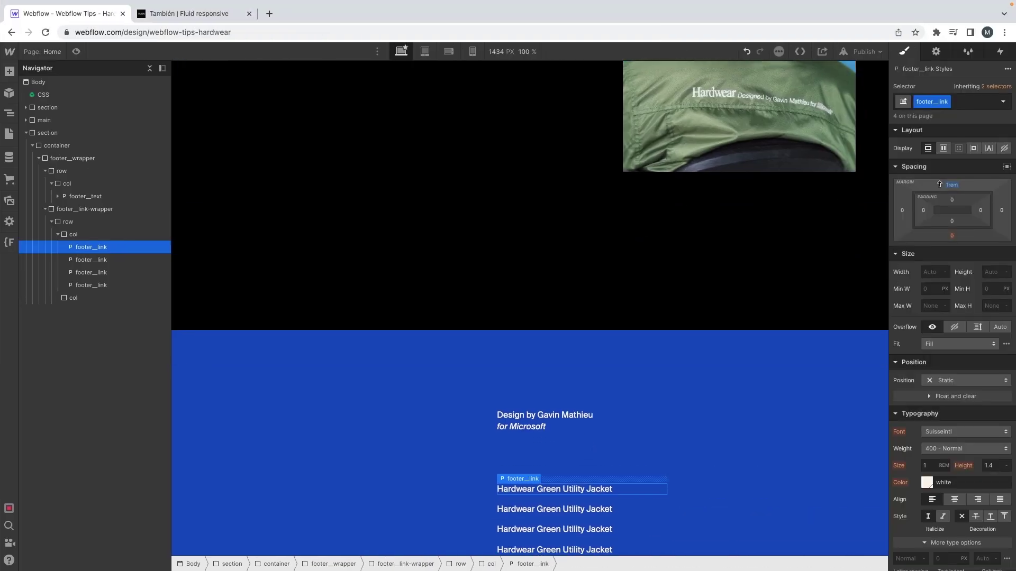
{"action": "left_click", "coordinate": [951, 186]}
{"action": "type", "text": "0.4"}
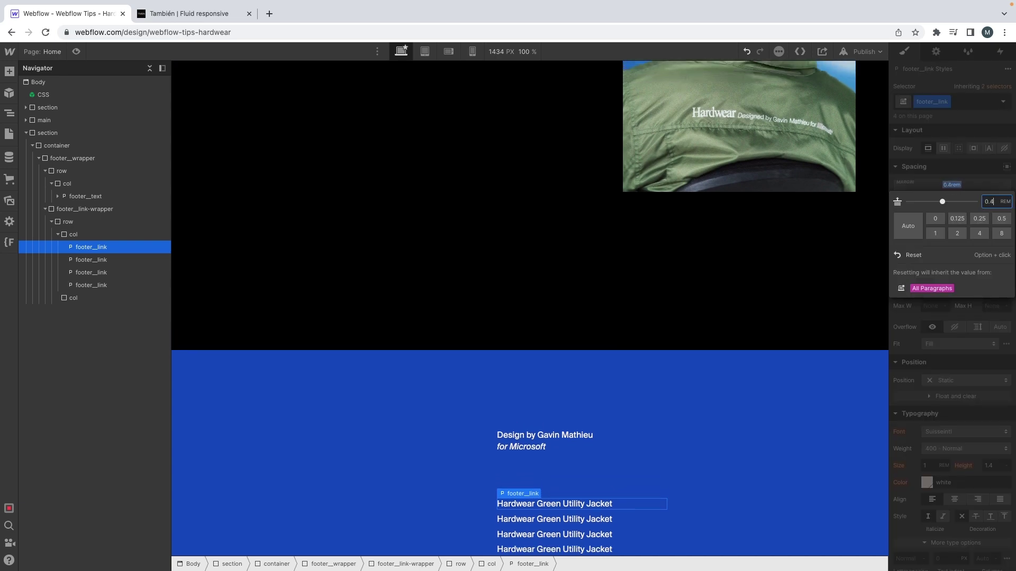
Replace the second link's text in the first column with "Hardwear Never Not Creating Tee" copied from the Adobe XD footer
{"action": "key", "text": "ctrl+Left"}
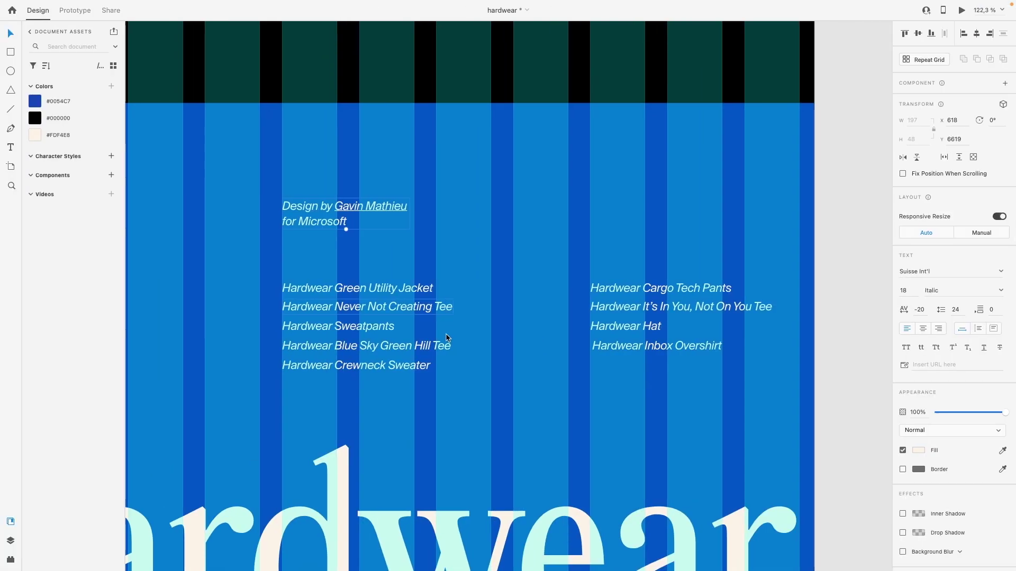
{"action": "double_click", "coordinate": [428, 313]}
{"action": "key", "text": "super+c"}
{"action": "key", "text": "ctrl+Right"}
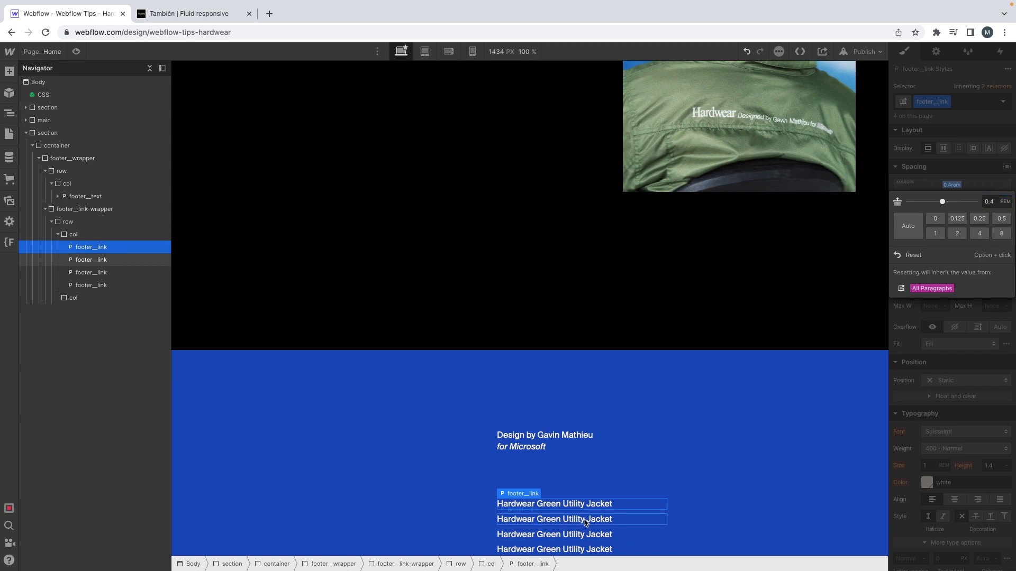
{"action": "double_click", "coordinate": [587, 519]}
{"action": "key", "text": "super+v"}
Replace the third link's text in the first column with "Hardwear Sweatpants" copied from the Adobe XD footer
{"action": "key", "text": "ctrl+Left"}
{"action": "triple_click", "coordinate": [370, 325]}
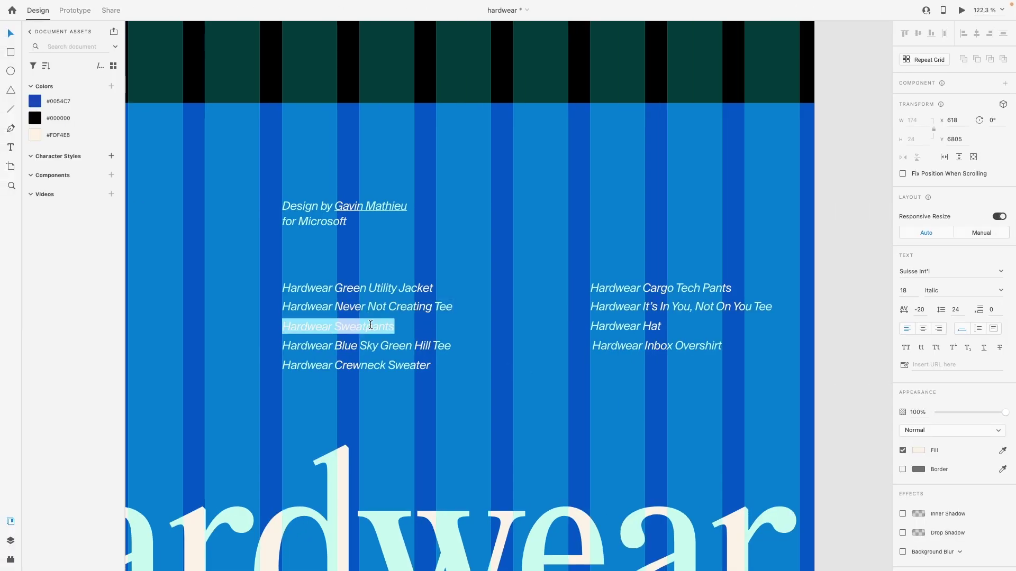
{"action": "key", "text": "ctrl+Right"}
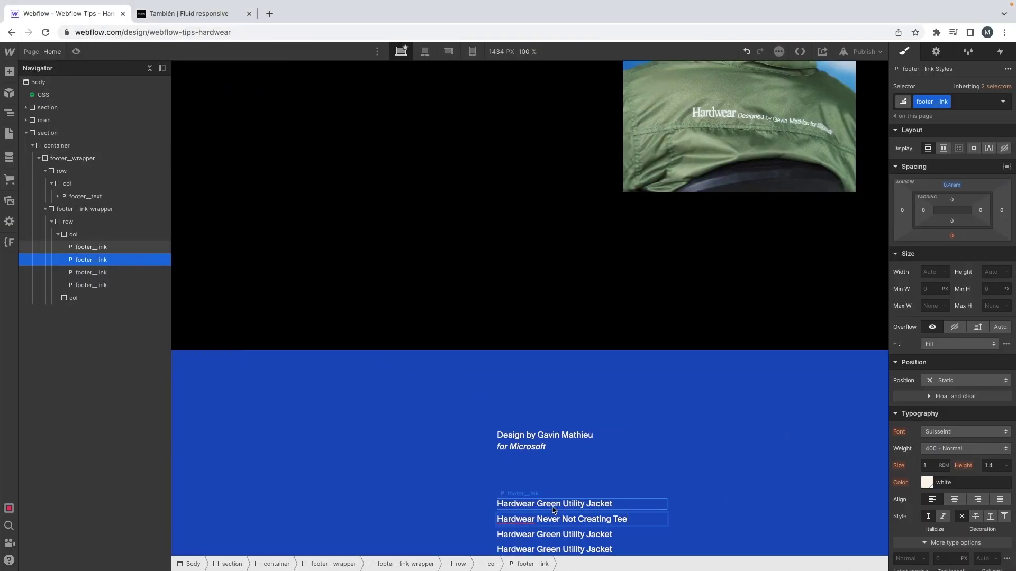
{"action": "left_click", "coordinate": [561, 534]}
{"action": "double_click", "coordinate": [561, 535]}
{"action": "key", "text": "super+v"}
Replace the fourth link's text in the first column with "Hardwear Blue Sky Green Hill Tee" copied from the Adobe XD footer
{"action": "key", "text": "ctrl+Left"}
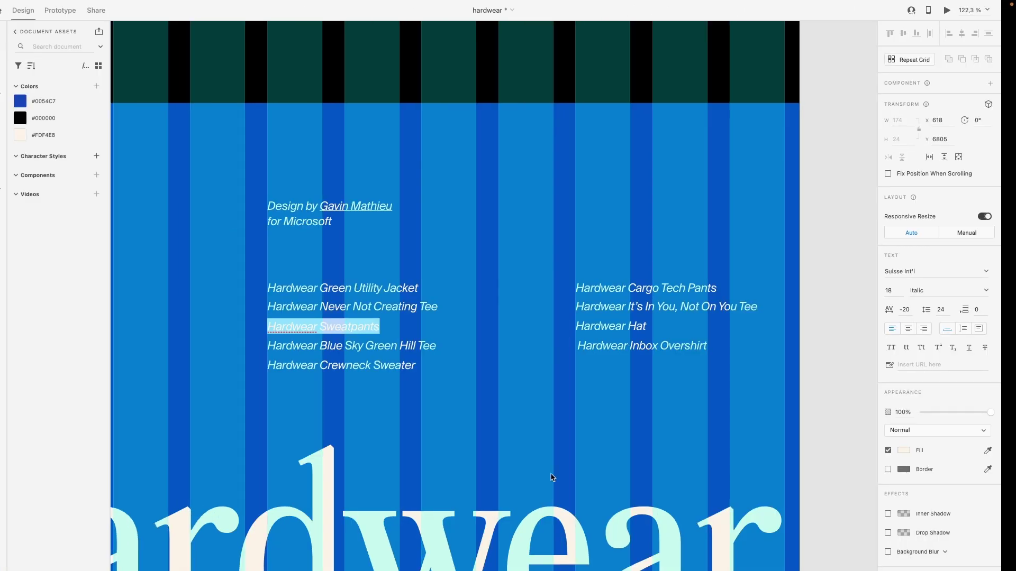
{"action": "triple_click", "coordinate": [402, 350]}
{"action": "key", "text": "ctrl+Right"}
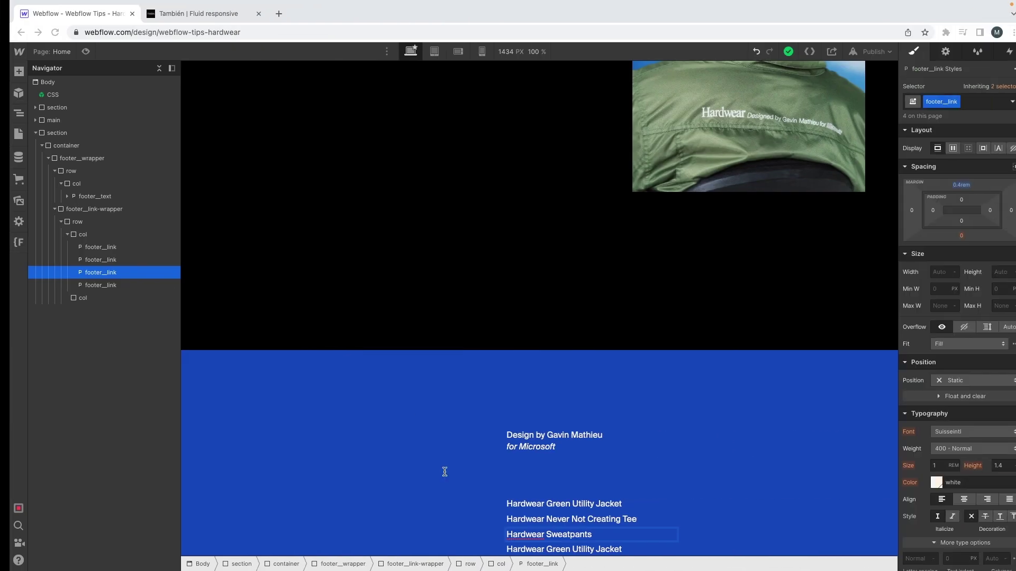
{"action": "left_click", "coordinate": [523, 545]}
{"action": "double_click", "coordinate": [523, 549]}
{"action": "key", "text": "super+v"}
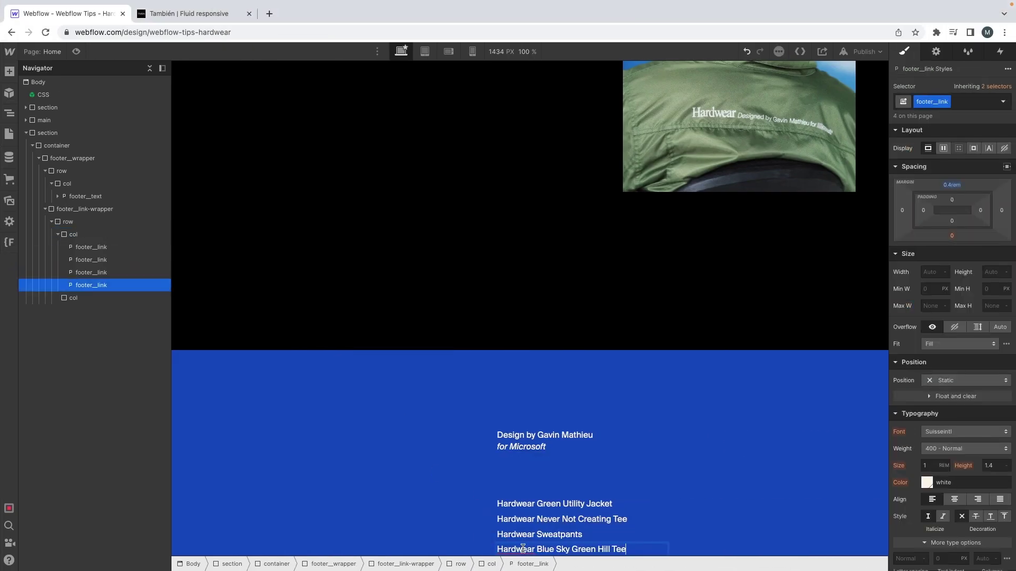
Duplicate the fourth link and replace the copy's text with "Hardwear Crewneck Sweater" from the Adobe XD footer
{"action": "key", "text": "ctrl+Left"}
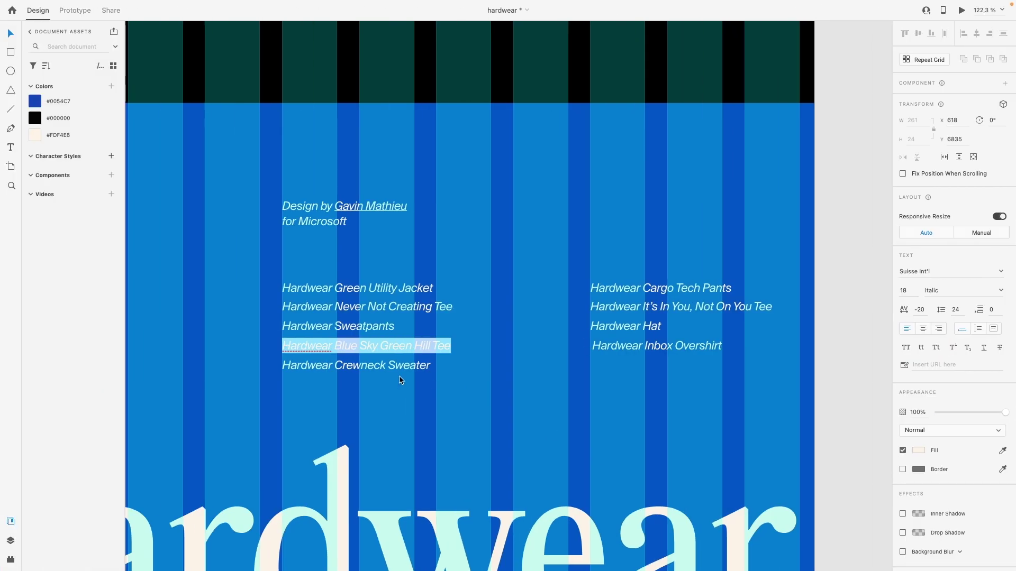
{"action": "triple_click", "coordinate": [411, 364]}
{"action": "key", "text": "ctrl+Right"}
{"action": "scroll", "coordinate": [461, 412], "scroll_direction": "down", "scroll_amount": 1}
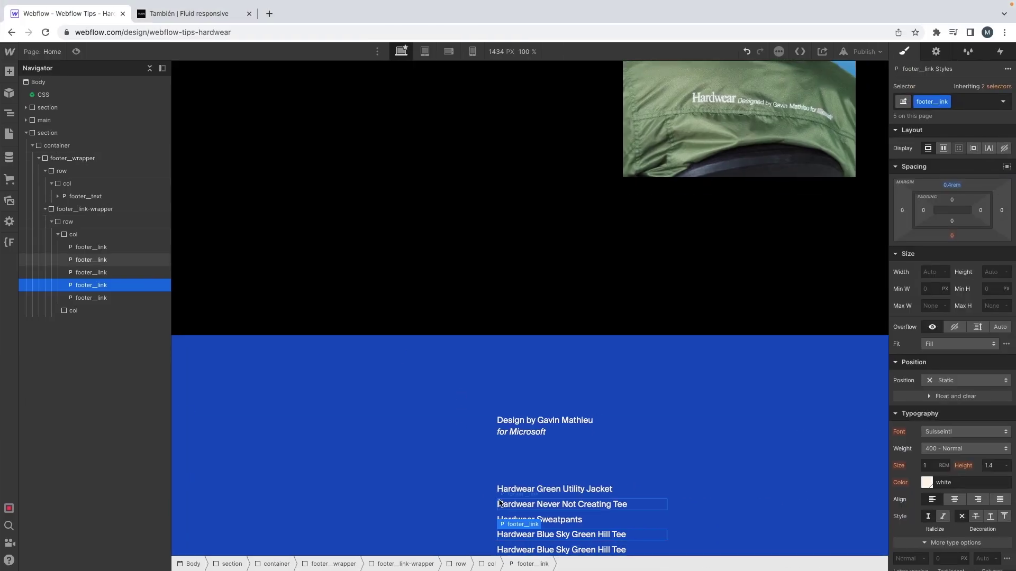
{"action": "double_click", "coordinate": [525, 549]}
{"action": "key", "text": "super+v"}
Copy the "Hardwear Green Utility Jacket" link and paste it four times into the second column of the footer link row
{"action": "key", "text": "ctrl+Left"}
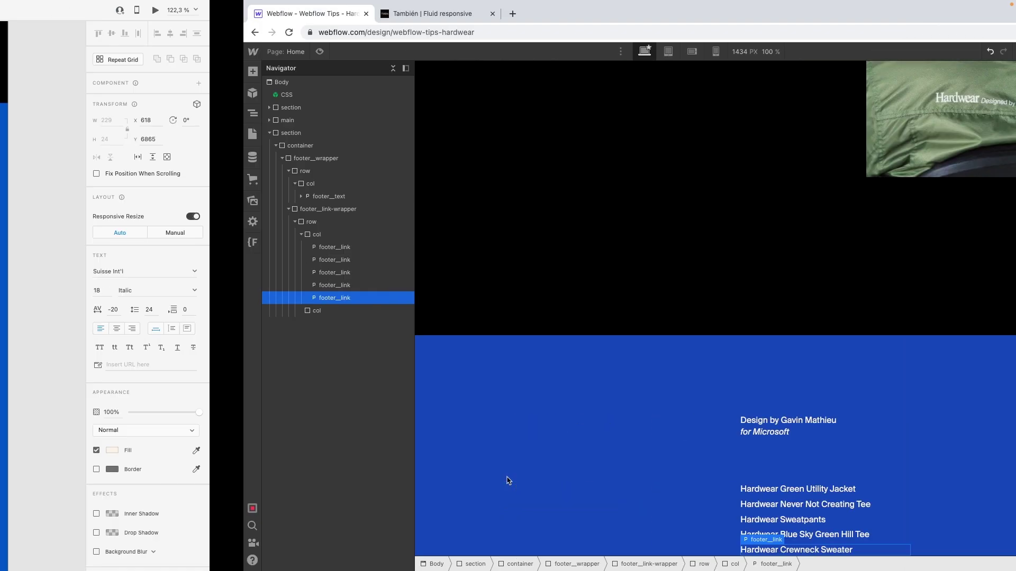
{"action": "key", "text": "ctrl+Right"}
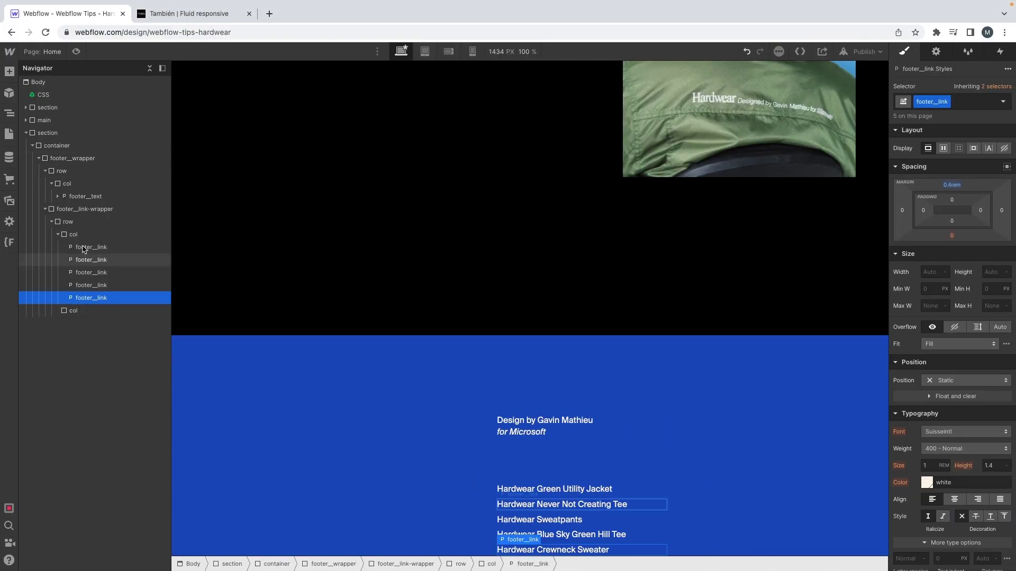
{"action": "left_click", "coordinate": [73, 247]}
{"action": "left_click", "coordinate": [68, 310]}
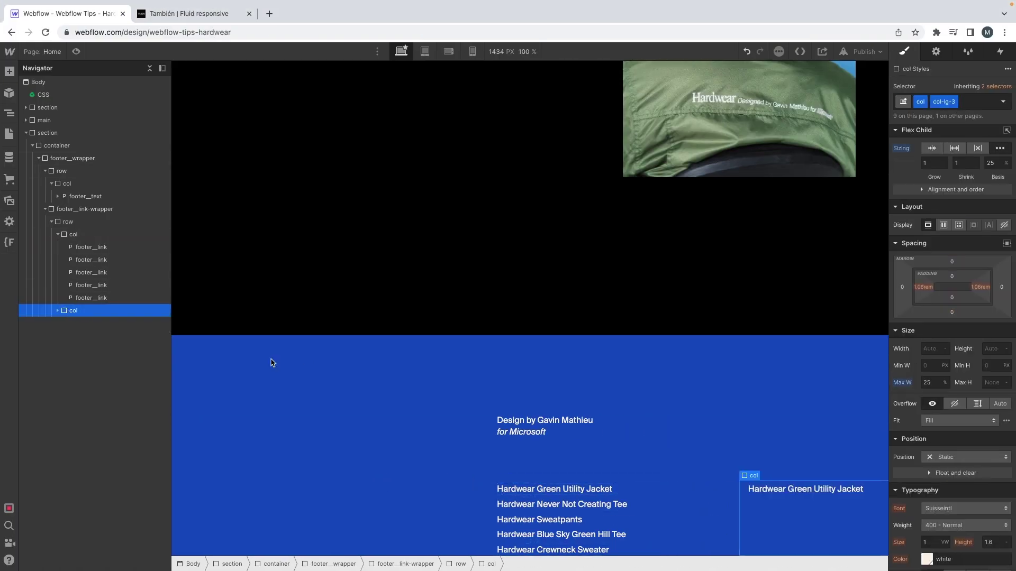
Replace the first link's text in the second column with "Hardwear Cargo Tech Pants" copied from the Adobe XD footer
{"action": "key", "text": "ctrl+Left"}
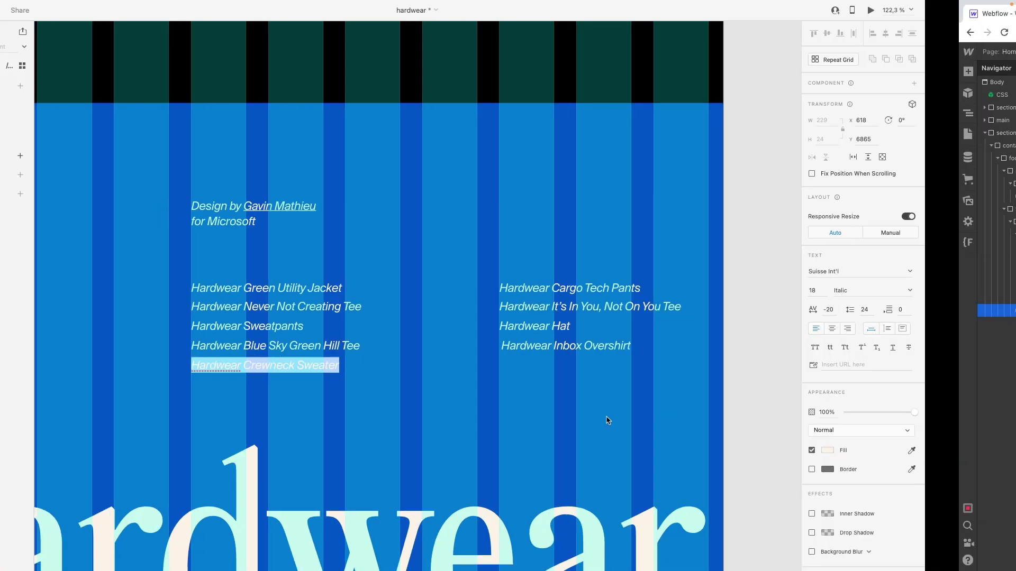
{"action": "left_click", "coordinate": [670, 290]}
{"action": "key", "text": "ctrl+Right"}
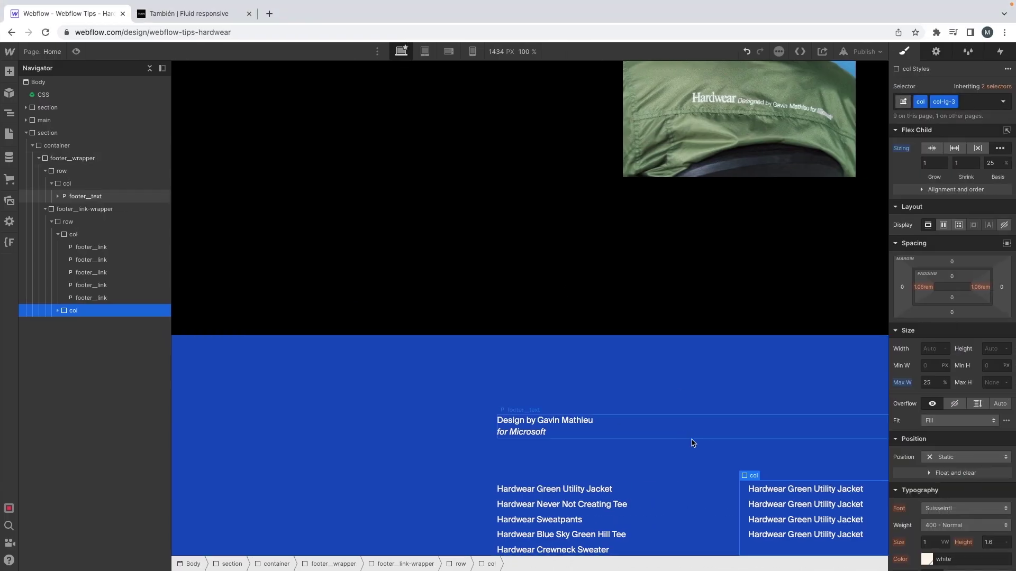
{"action": "left_click", "coordinate": [769, 493]}
{"action": "double_click", "coordinate": [769, 493]}
{"action": "key", "text": "super+v"}
{"action": "key", "text": "super+a"}
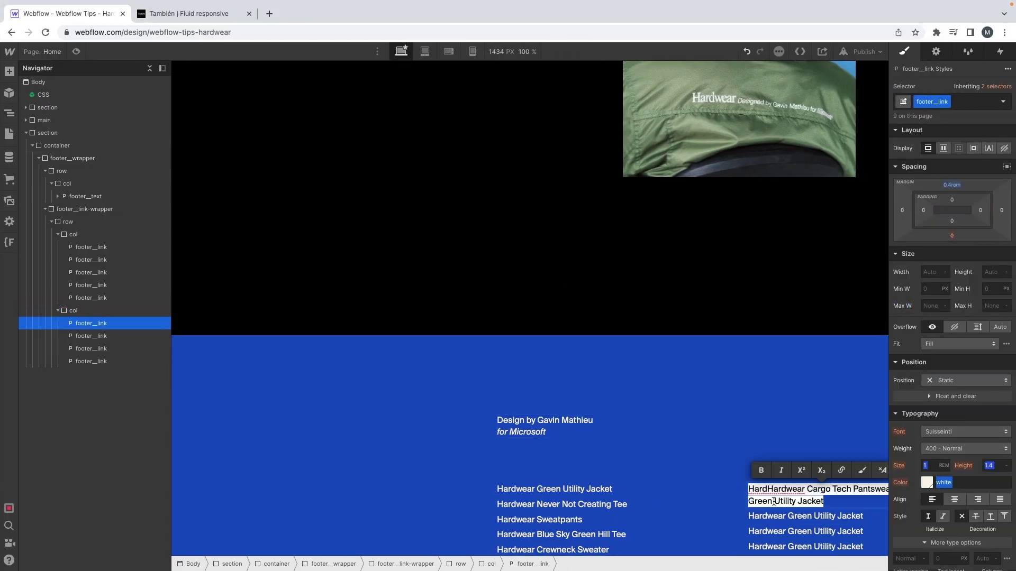
{"action": "key", "text": "super+v"}
Replace the second link's text in the second column with "Hardwear It's In You, Not On You Tee" copied from the Adobe XD footer
{"action": "key", "text": "ctrl+Left"}
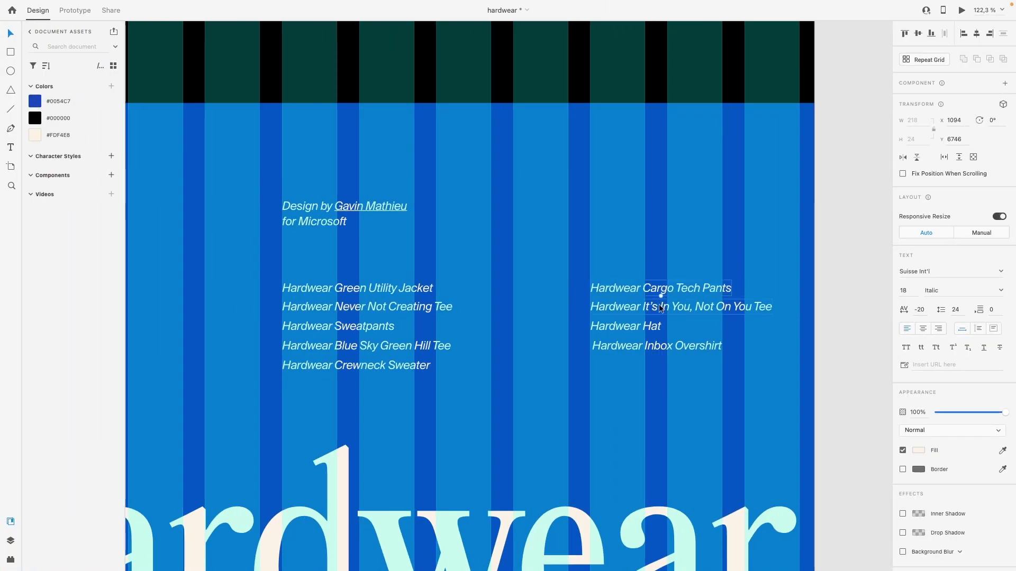
{"action": "left_click", "coordinate": [661, 307]}
{"action": "key", "text": "ctrl+Right"}
{"action": "left_click", "coordinate": [780, 502]}
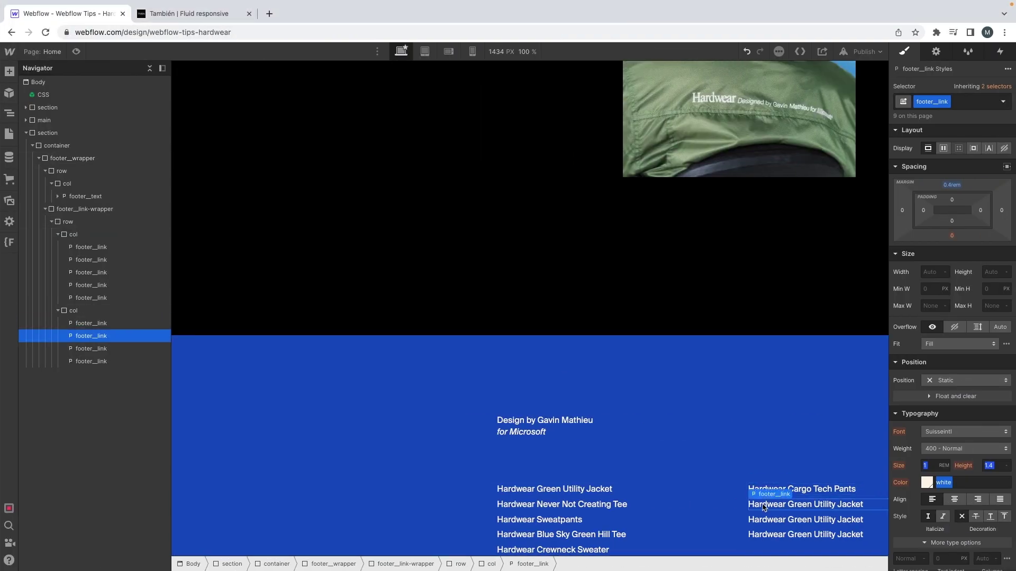
{"action": "double_click", "coordinate": [780, 503]}
{"action": "key", "text": "ctrl+a"}
{"action": "key", "text": "ctrl+v"}
Replace the third link's text in the second column with "Hardwear Hat" copied from the Adobe XD footer
{"action": "key", "text": "ctrl+Left"}
{"action": "left_click", "coordinate": [661, 326]}
{"action": "double_click", "coordinate": [661, 327]}
{"action": "key", "text": "ctrl+a"}
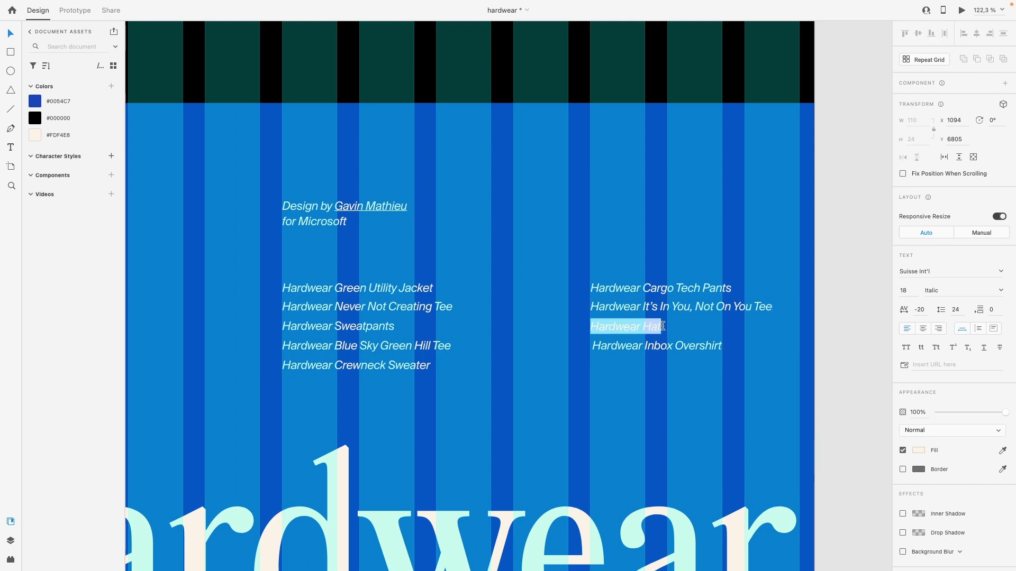
{"action": "key", "text": "ctrl+c"}
{"action": "key", "text": "ctrl+Right"}
{"action": "left_click", "coordinate": [803, 519]}
{"action": "double_click", "coordinate": [803, 519]}
{"action": "key", "text": "ctrl+a"}
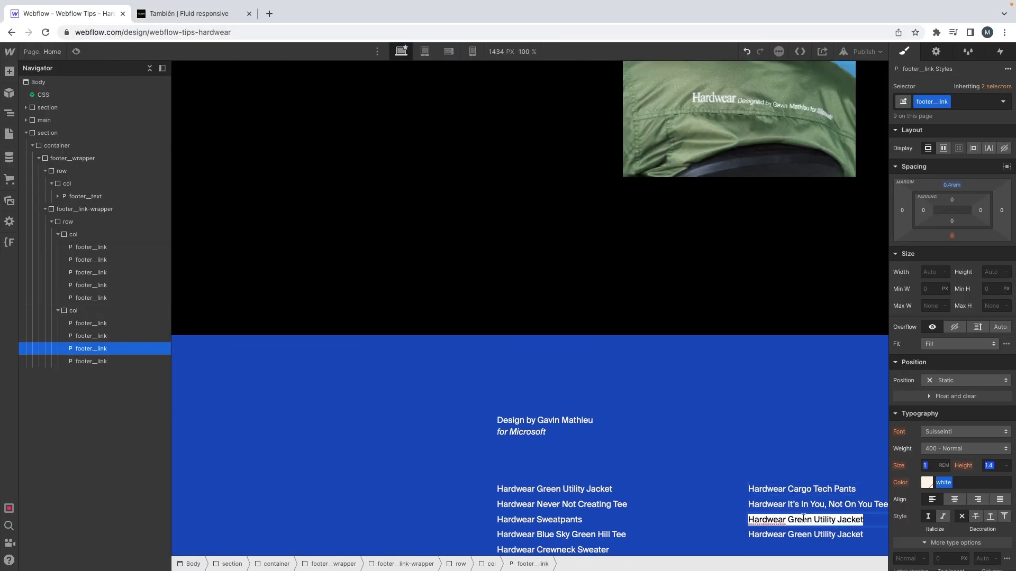
{"action": "key", "text": "ctrl+v"}
Replace the fourth link's text in the second column with "Hardwear Inbox Overshirt" copied from the Adobe XD footer
{"action": "key", "text": "ctrl+Left"}
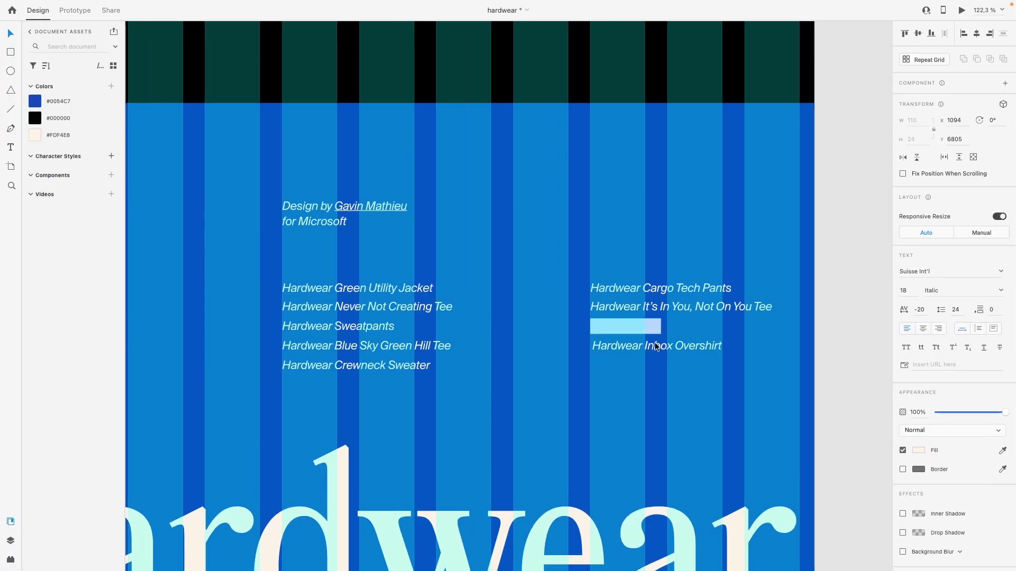
{"action": "double_click", "coordinate": [656, 347]}
{"action": "key", "text": "ctrl+a"}
{"action": "key", "text": "ctrl+c"}
{"action": "key", "text": "ctrl+Right"}
{"action": "left_click", "coordinate": [772, 535]}
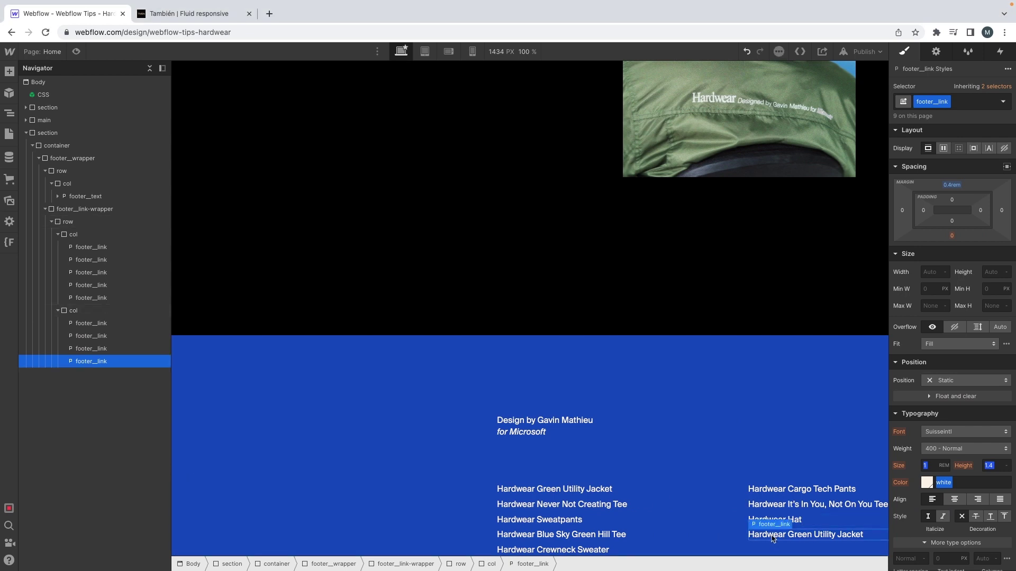
{"action": "double_click", "coordinate": [773, 535]}
{"action": "key", "text": "ctrl+a"}
{"action": "key", "text": "ctrl+v"}
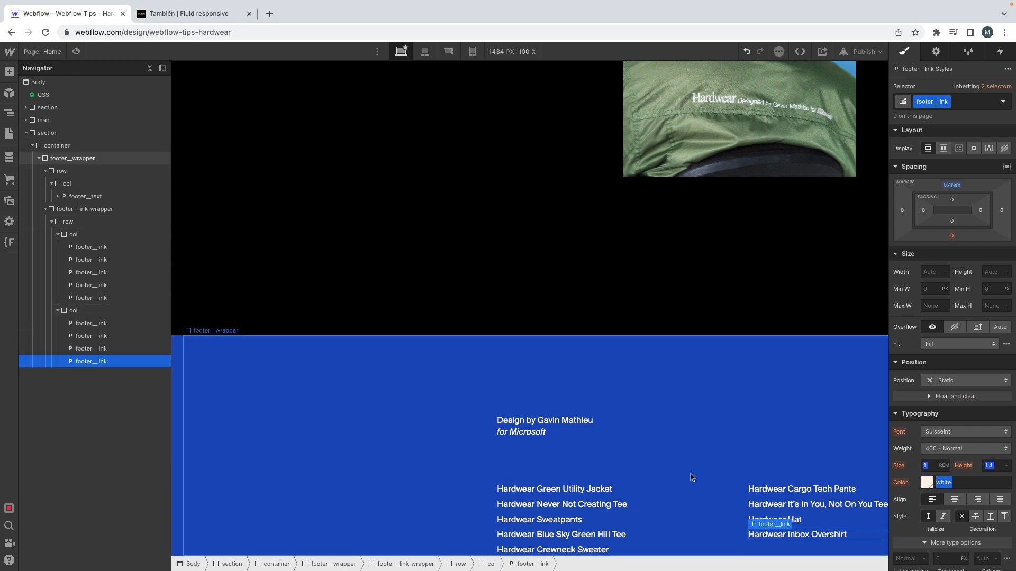
Italicize the footer__link style and the footer__wrapper text
{"action": "left_click", "coordinate": [942, 517]}
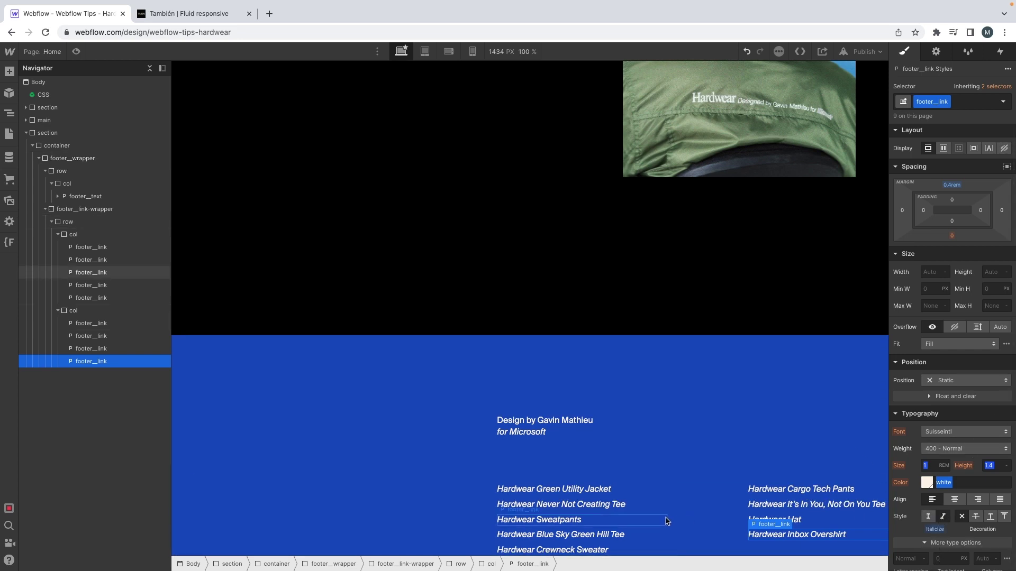
{"action": "left_click", "coordinate": [719, 345]}
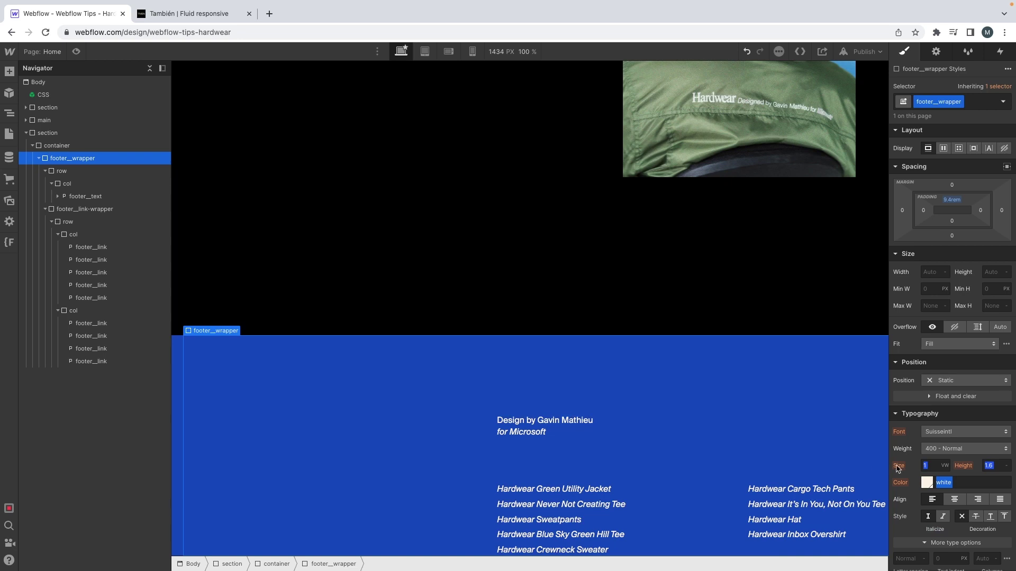
{"action": "left_click", "coordinate": [941, 516]}
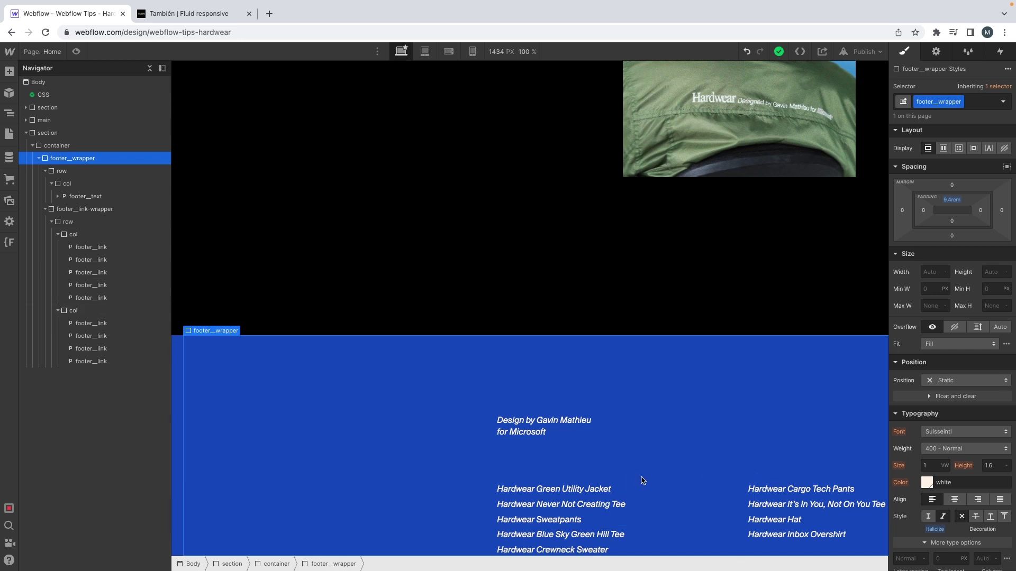
{"action": "left_click", "coordinate": [546, 491]}
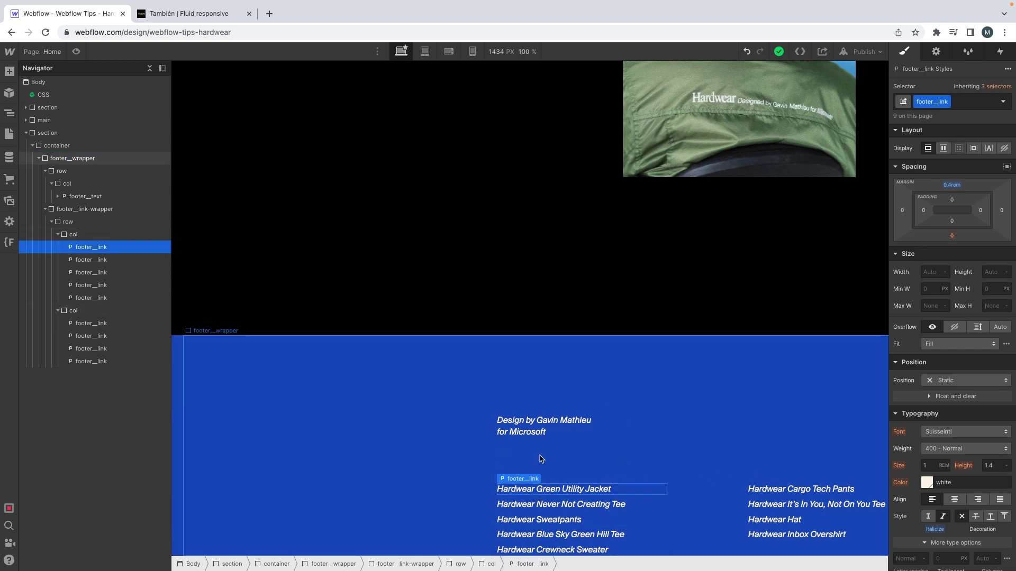
Check the Adobe XD footer, then add an image at the end of footer__wrapper using the hardwear.svg asset
{"action": "left_click", "coordinate": [795, 404]}
{"action": "key", "text": "ctrl+Left"}
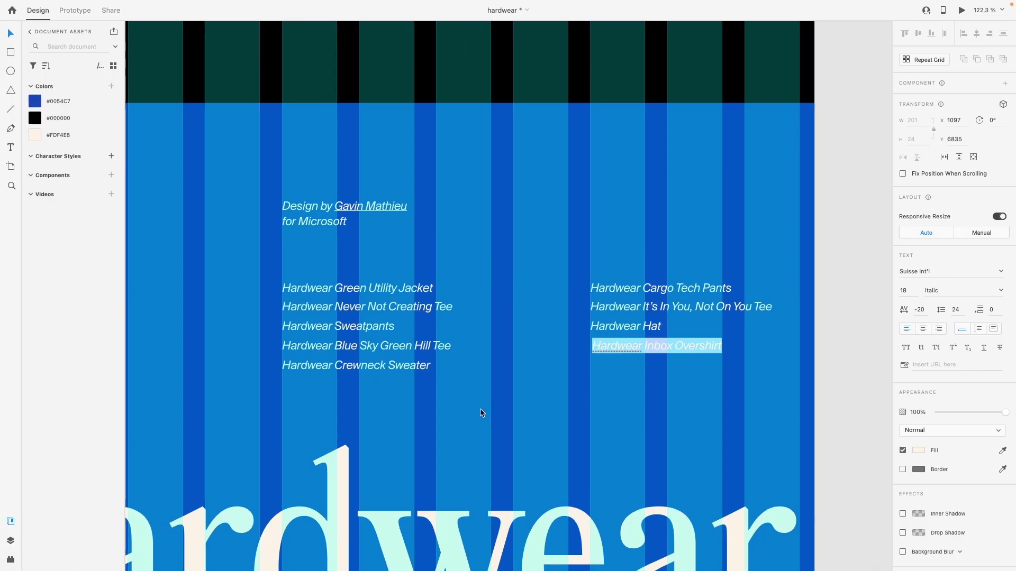
{"action": "key", "text": "ctrl+Right"}
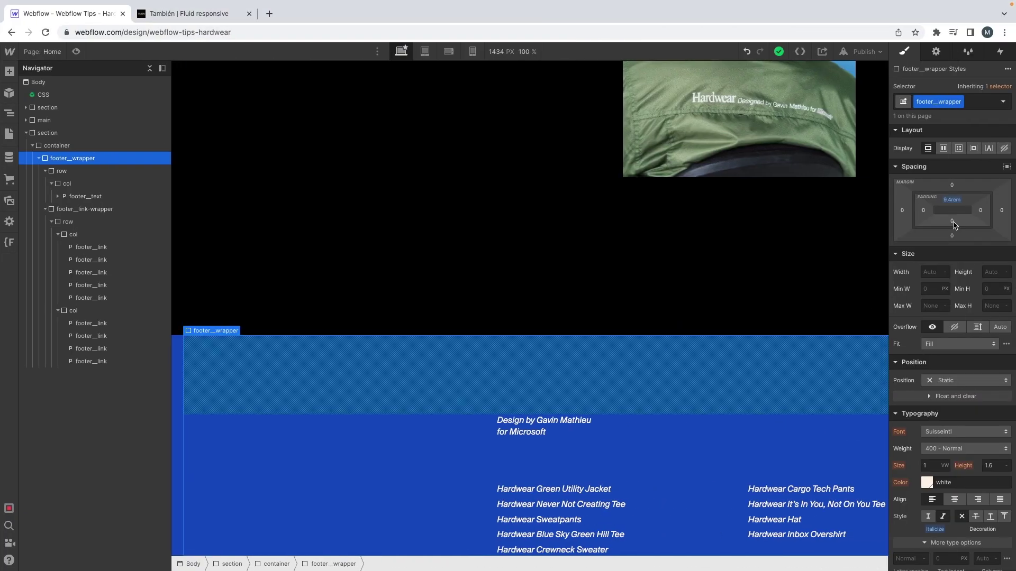
{"action": "left_click", "coordinate": [45, 171]}
{"action": "left_click", "coordinate": [44, 183]}
{"action": "key", "text": "super+k"}
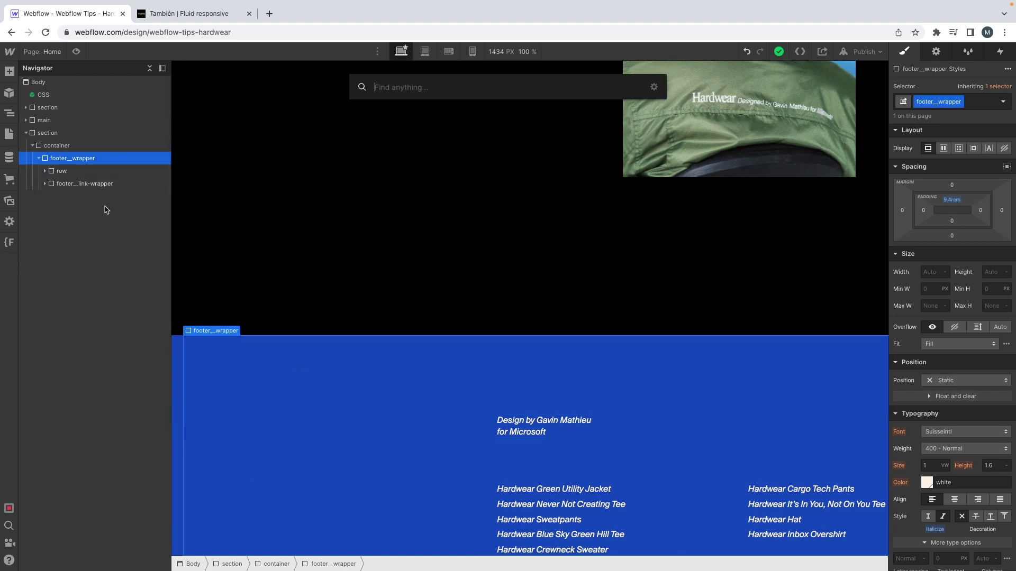
{"action": "type", "text": "d"}
{"action": "key", "text": "BackSpace"}
{"action": "type", "text": "img"}
{"action": "key", "text": "Return"}
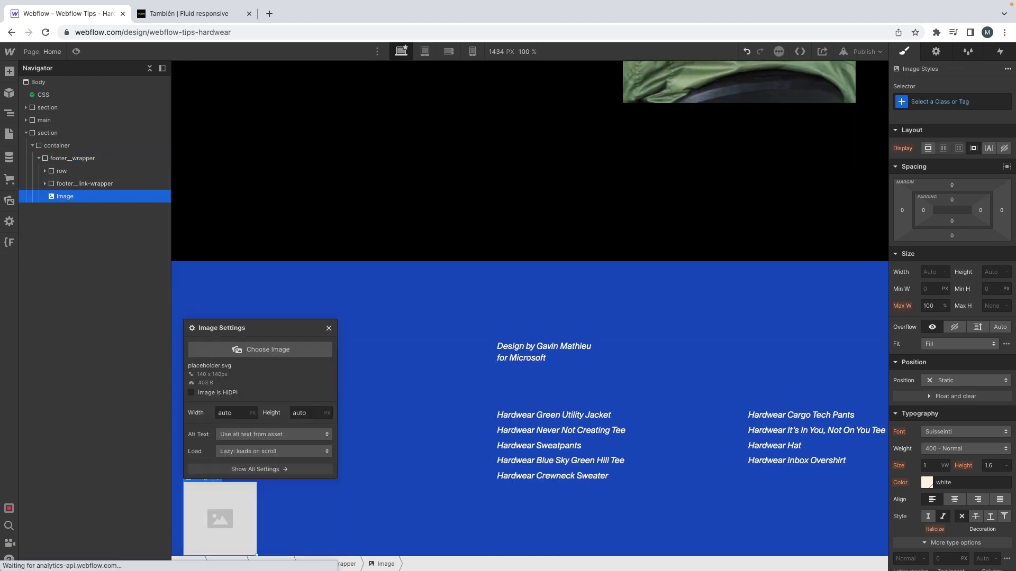
{"action": "left_click", "coordinate": [310, 350]}
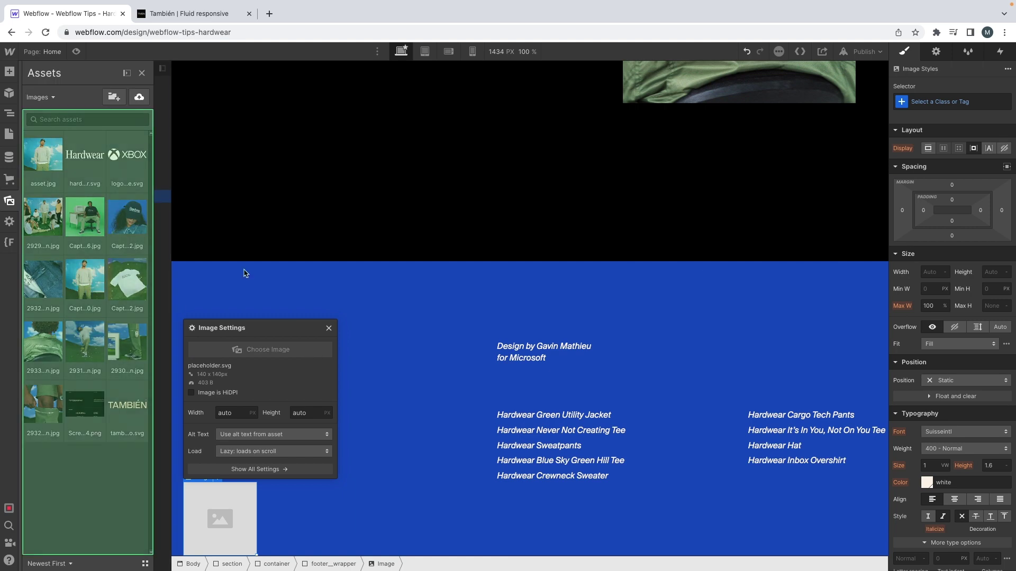
{"action": "left_click", "coordinate": [96, 152]}
Give the footer logo image the class footer__image and set its width to 100%
{"action": "key", "text": "super+Return"}
{"action": "type", "text": "footer_"}
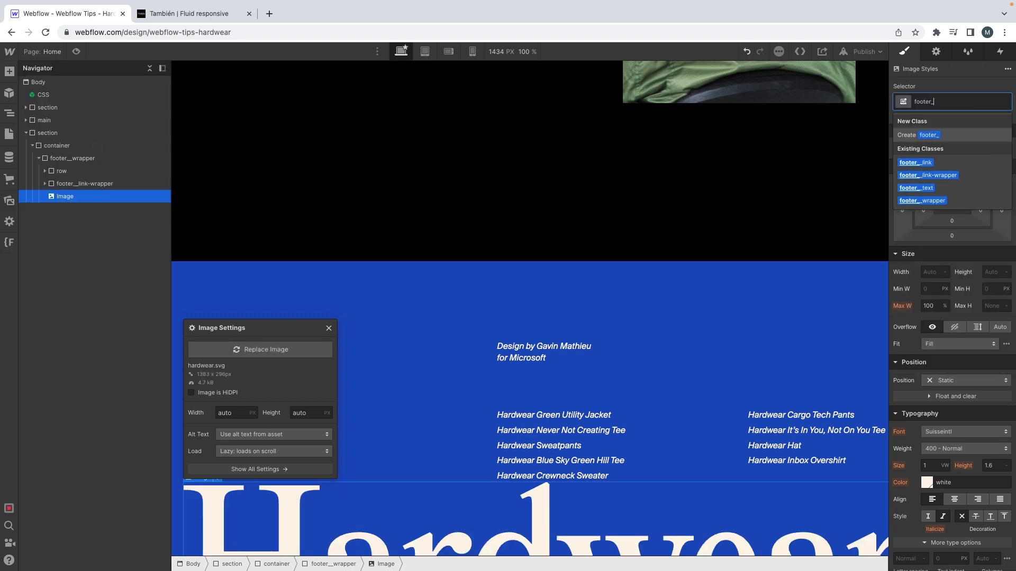
{"action": "type", "text": "_image"}
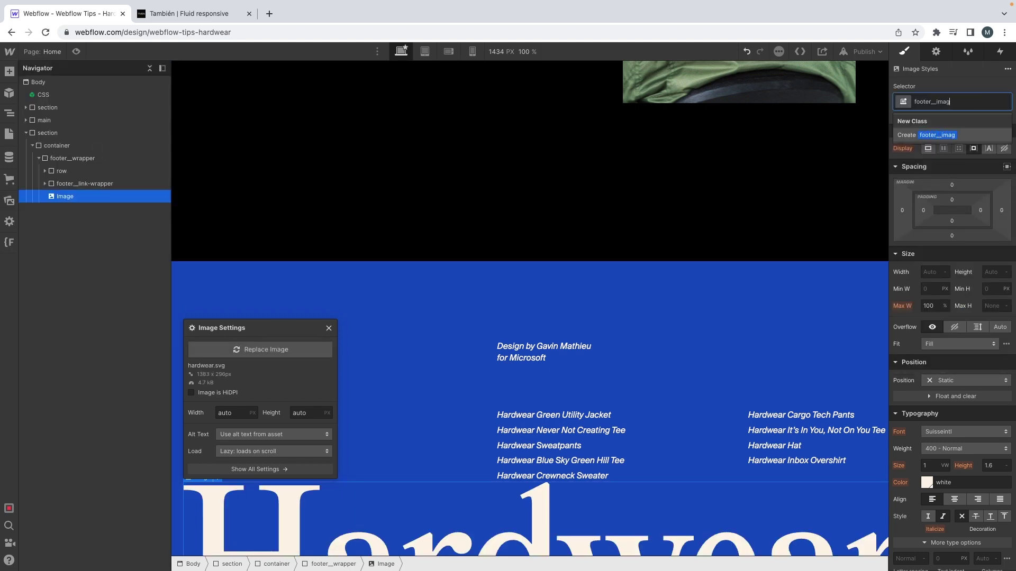
{"action": "key", "text": "Return"}
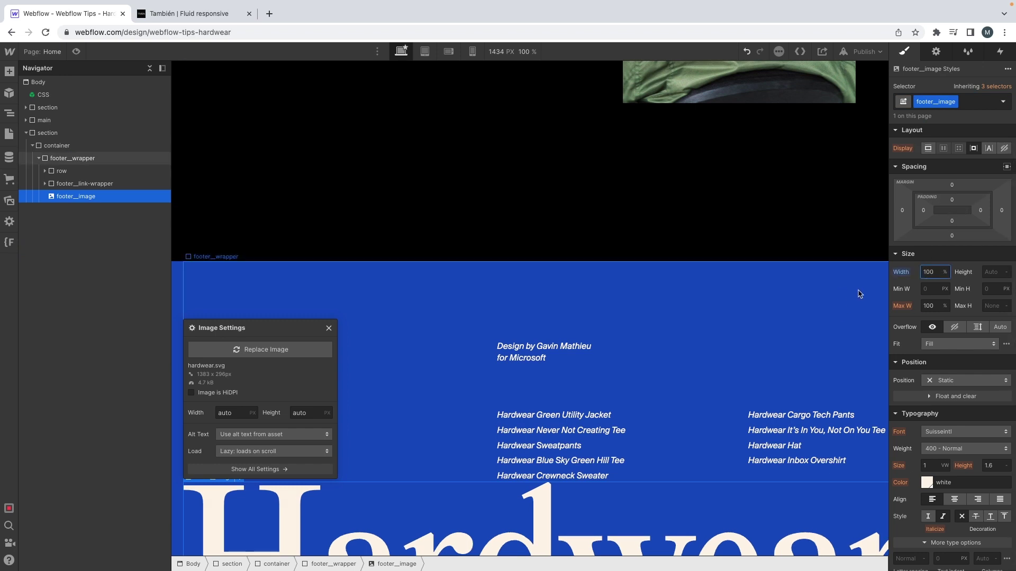
{"action": "key", "text": "Return"}
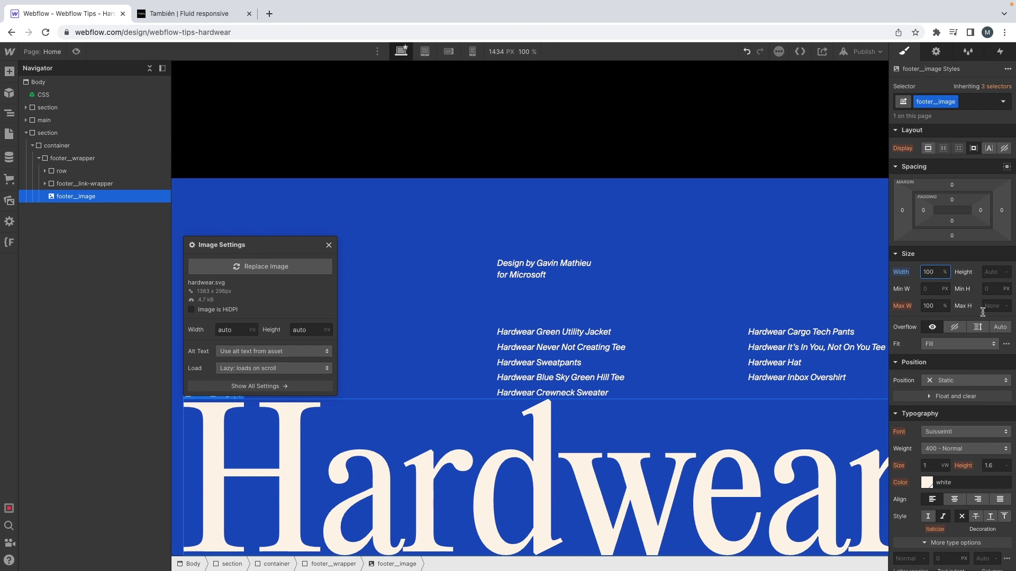
{"action": "left_click", "coordinate": [963, 350]}
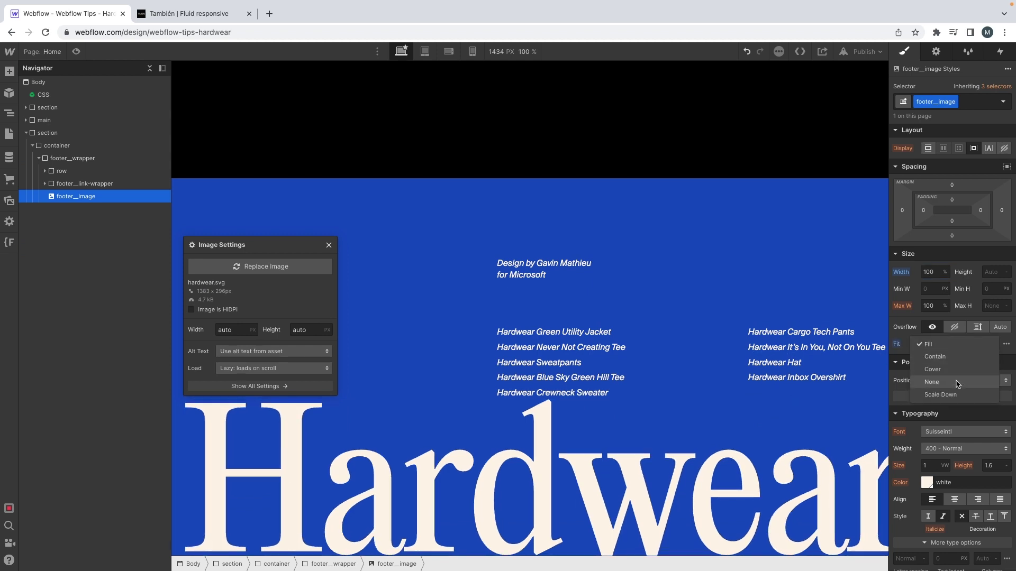
{"action": "left_click", "coordinate": [718, 448]}
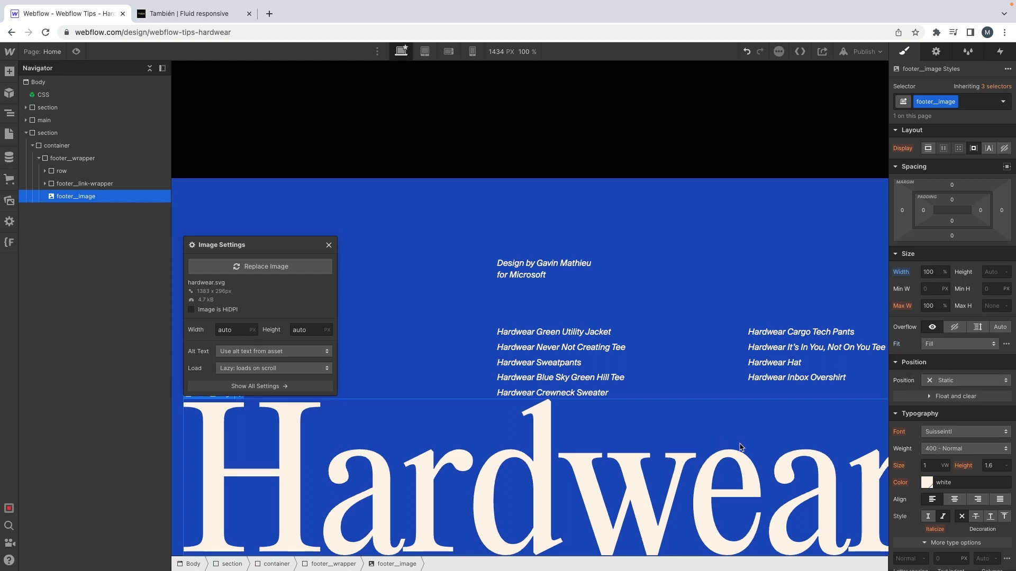
Narrow the pinned Navigator so the page canvas is 1382 px wide
{"action": "left_click", "coordinate": [163, 69]}
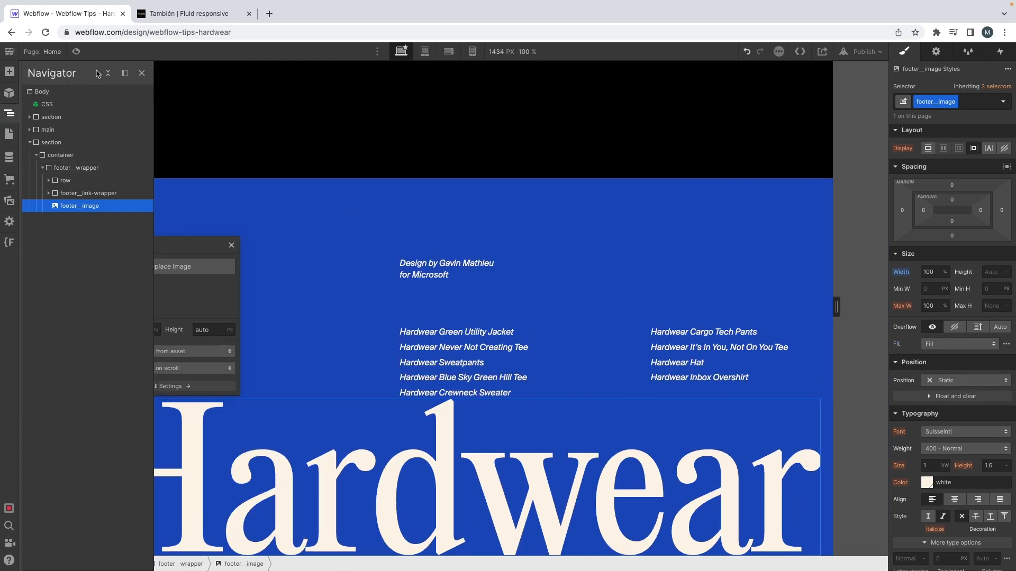
{"action": "left_click", "coordinate": [125, 73]}
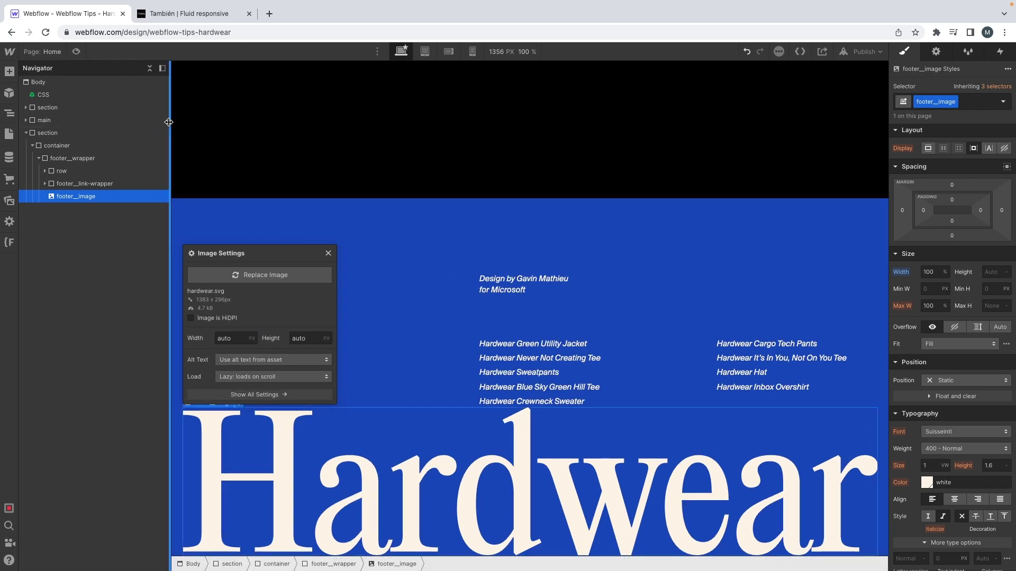
{"action": "mouse_move", "coordinate": [169, 123]}
{"action": "left_mouse_down"}
{"action": "mouse_move", "coordinate": [108, 127]}
{"action": "mouse_move", "coordinate": [157, 130]}
{"action": "left_mouse_up"}
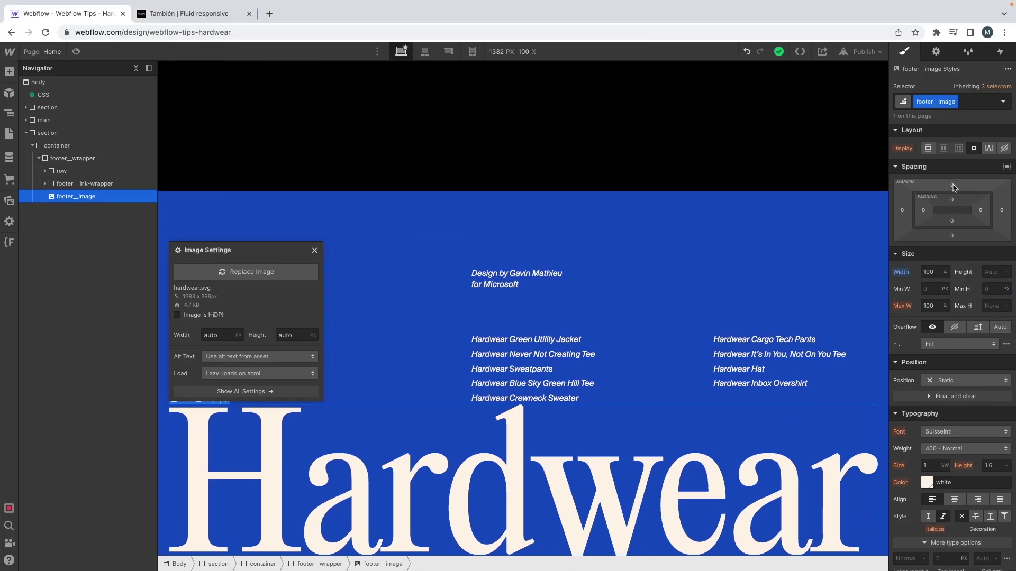
Set the top margin of footer__image to 6.25rem
{"action": "left_click", "coordinate": [952, 185]}
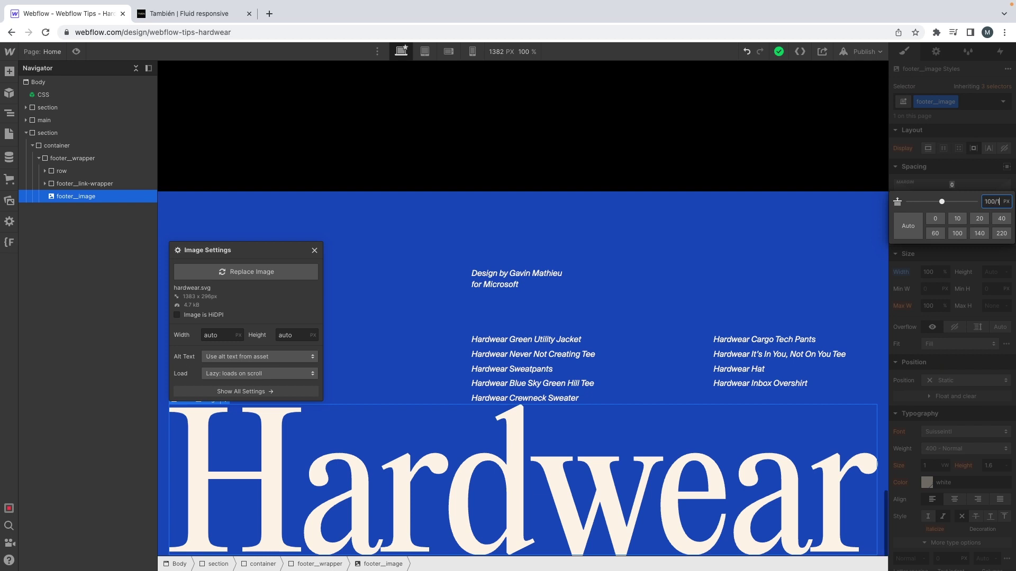
{"action": "type", "text": "6.25rem"}
{"action": "key", "text": "Return"}
{"action": "scroll", "coordinate": [429, 272], "scroll_direction": "down", "scroll_amount": 2}
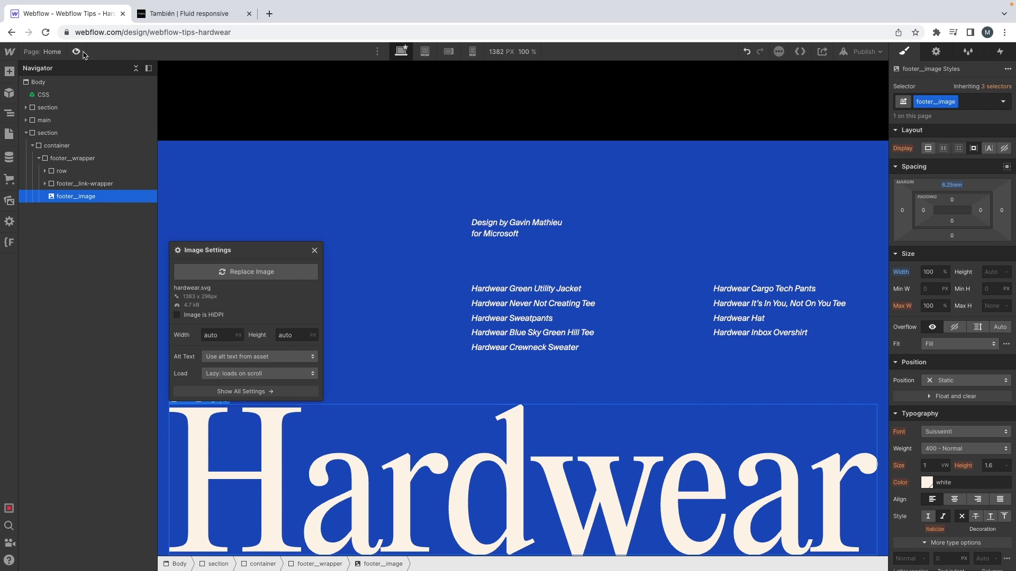
Preview the home page and examine all its sections from the hero down to the blue footer
{"action": "key", "text": "super+shift+p"}
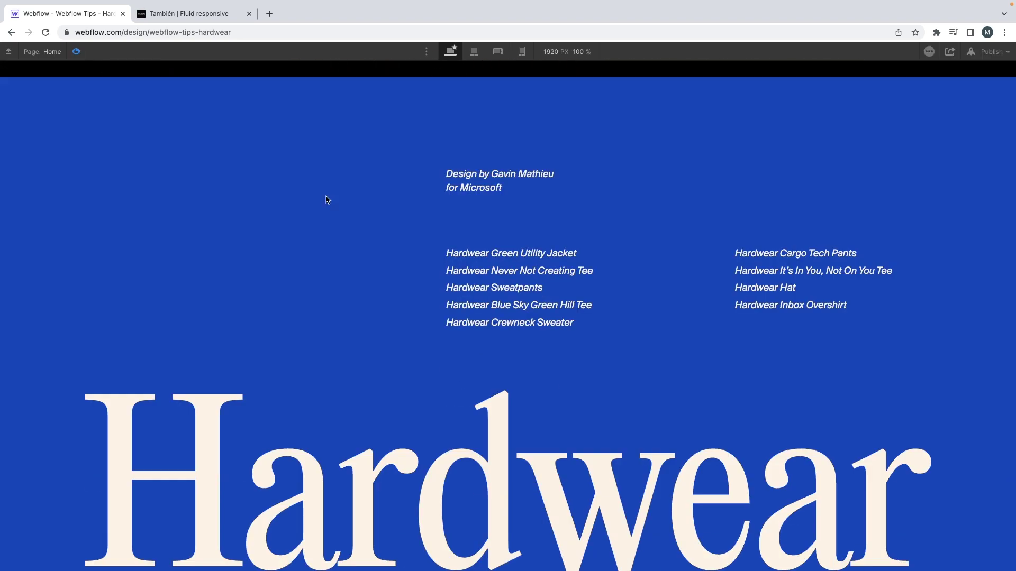
{"action": "scroll", "coordinate": [218, 195], "scroll_direction": "up", "scroll_amount": 20}
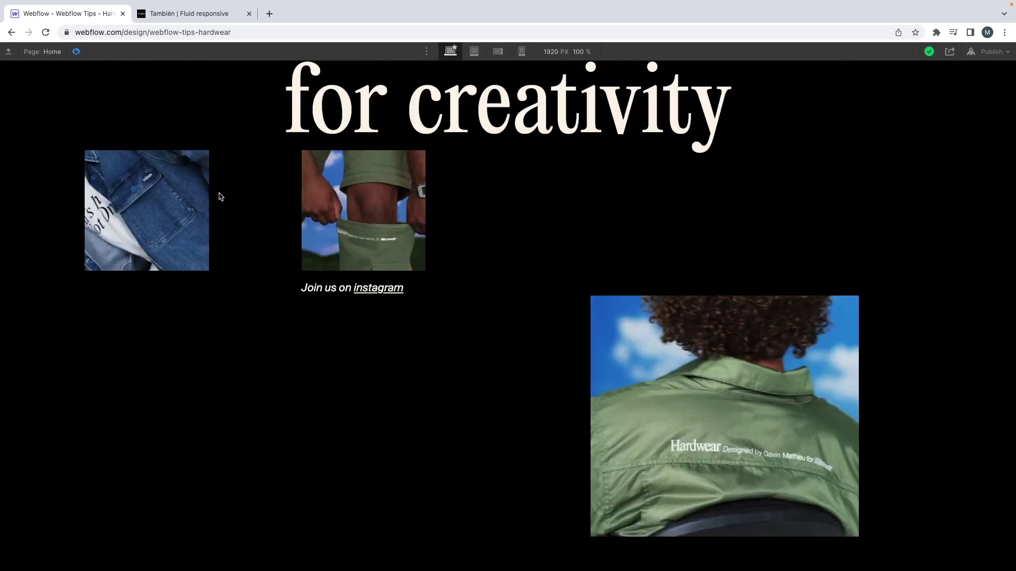
{"action": "scroll", "coordinate": [219, 193], "scroll_direction": "up", "scroll_amount": 2}
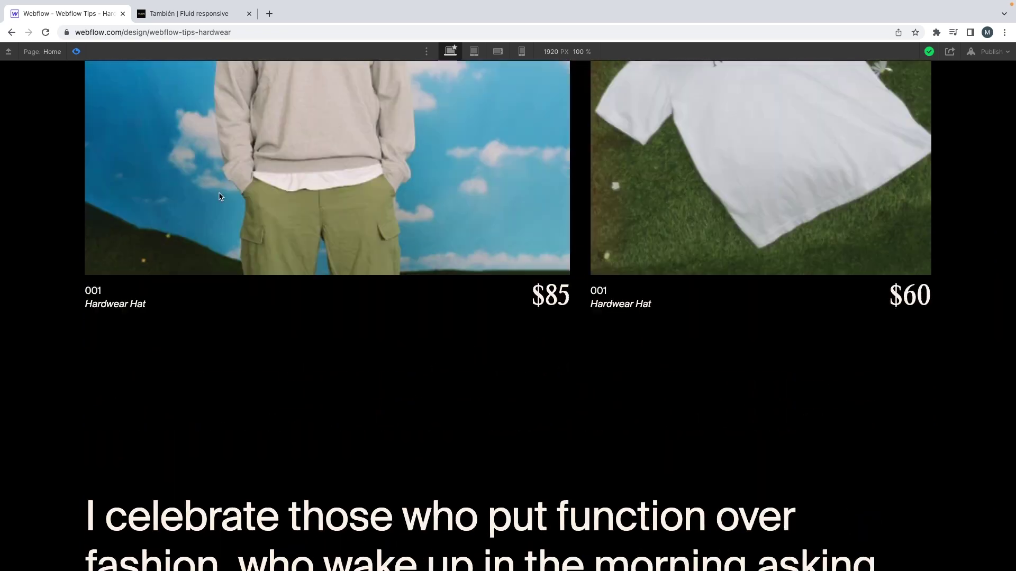
{"action": "scroll", "coordinate": [220, 197], "scroll_direction": "up", "scroll_amount": 20}
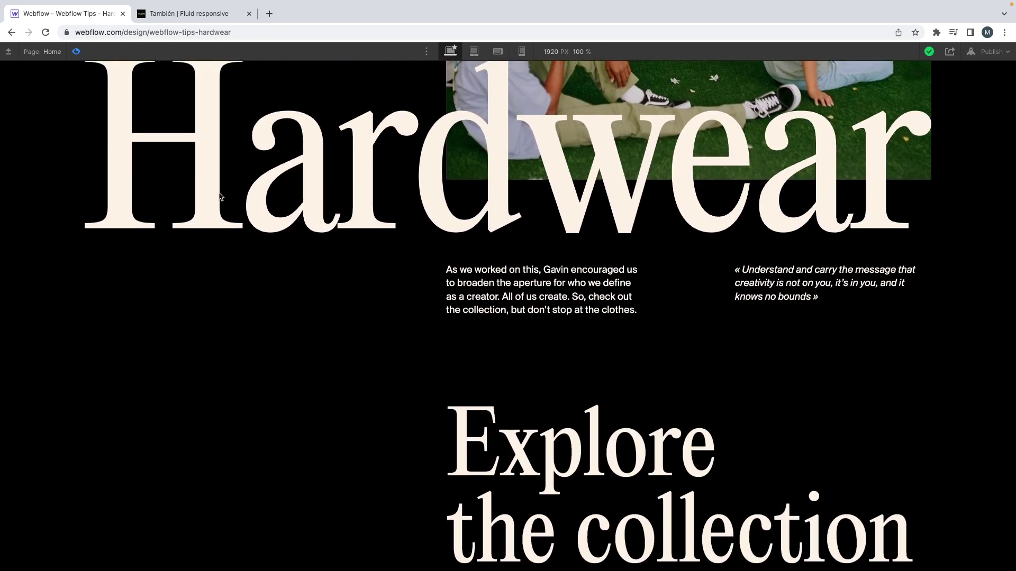
{"action": "scroll", "coordinate": [220, 197], "scroll_direction": "up", "scroll_amount": 7}
{"action": "scroll", "coordinate": [220, 197], "scroll_direction": "down", "scroll_amount": 5}
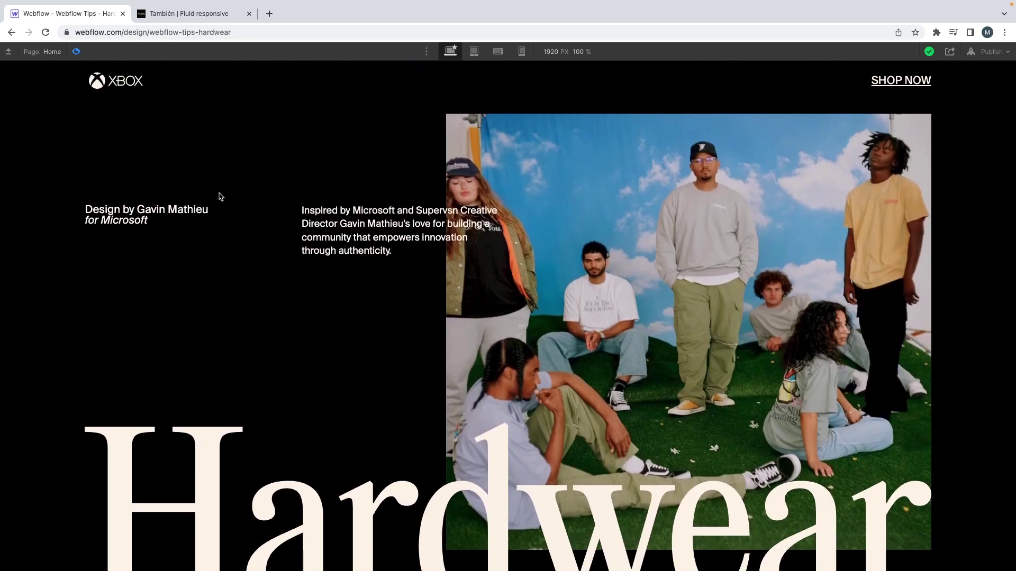
{"action": "scroll", "coordinate": [220, 197], "scroll_direction": "up", "scroll_amount": 5}
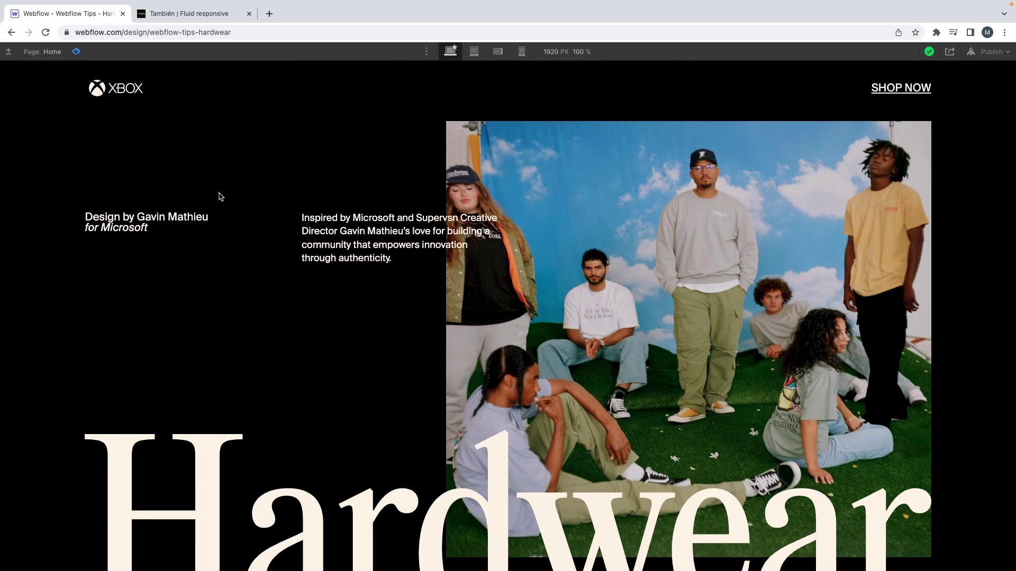
{"action": "scroll", "coordinate": [221, 197], "scroll_direction": "down", "scroll_amount": 15}
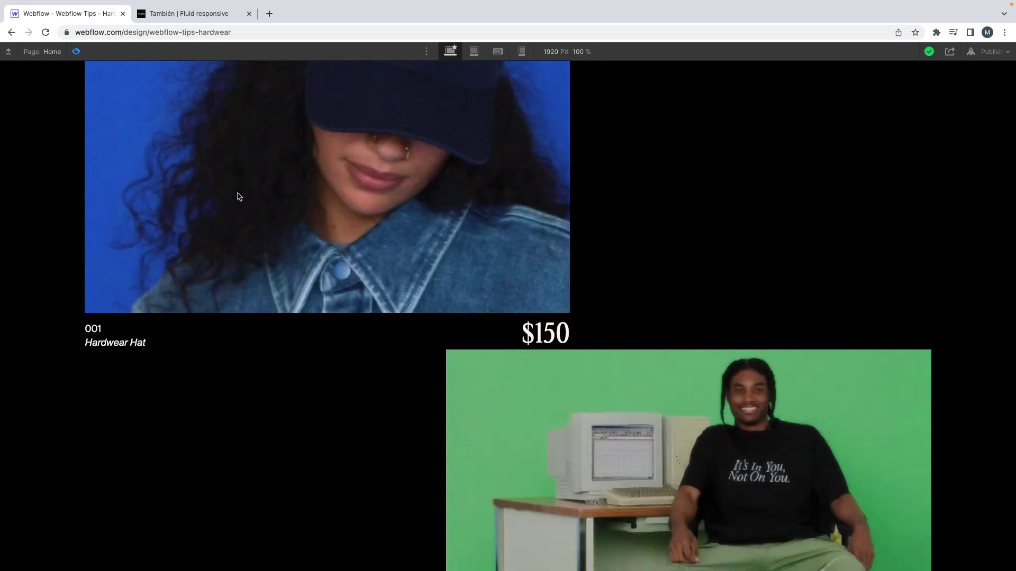
{"action": "scroll", "coordinate": [237, 197], "scroll_direction": "down", "scroll_amount": 15}
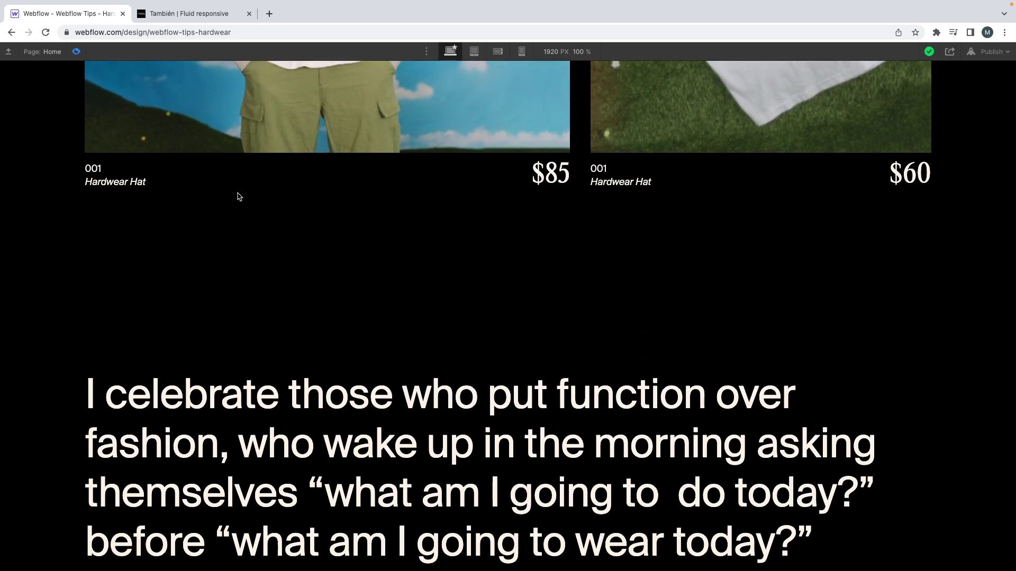
{"action": "scroll", "coordinate": [238, 197], "scroll_direction": "down", "scroll_amount": 15}
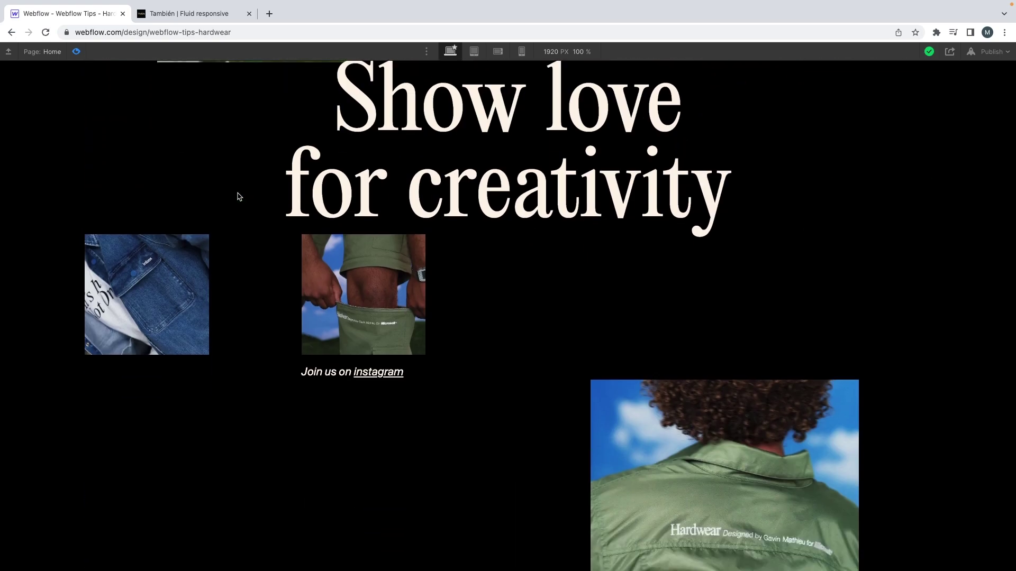
{"action": "scroll", "coordinate": [237, 196], "scroll_direction": "down", "scroll_amount": 5}
{"action": "scroll", "coordinate": [238, 197], "scroll_direction": "up", "scroll_amount": 20}
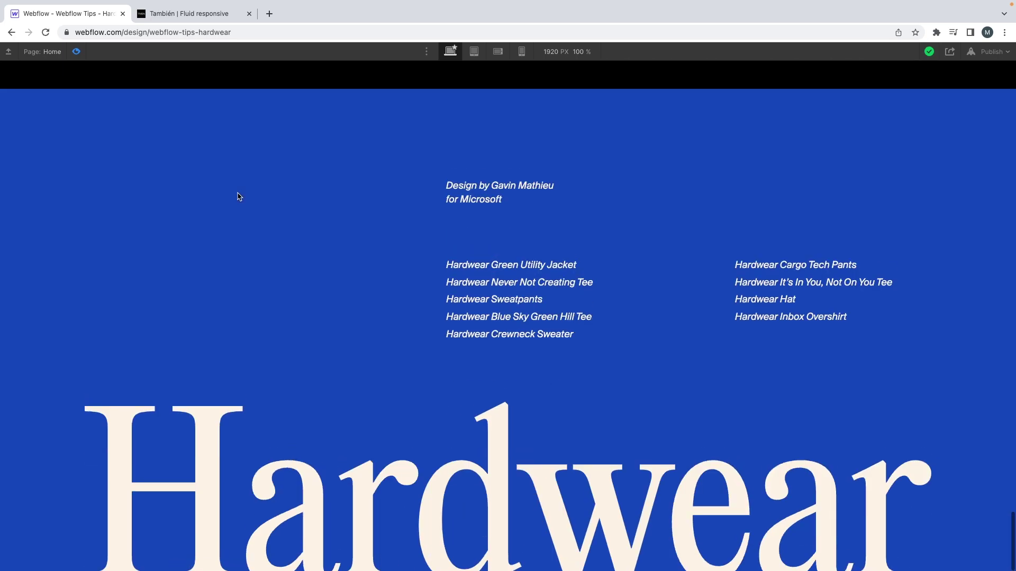
{"action": "scroll", "coordinate": [238, 197], "scroll_direction": "up", "scroll_amount": 7}
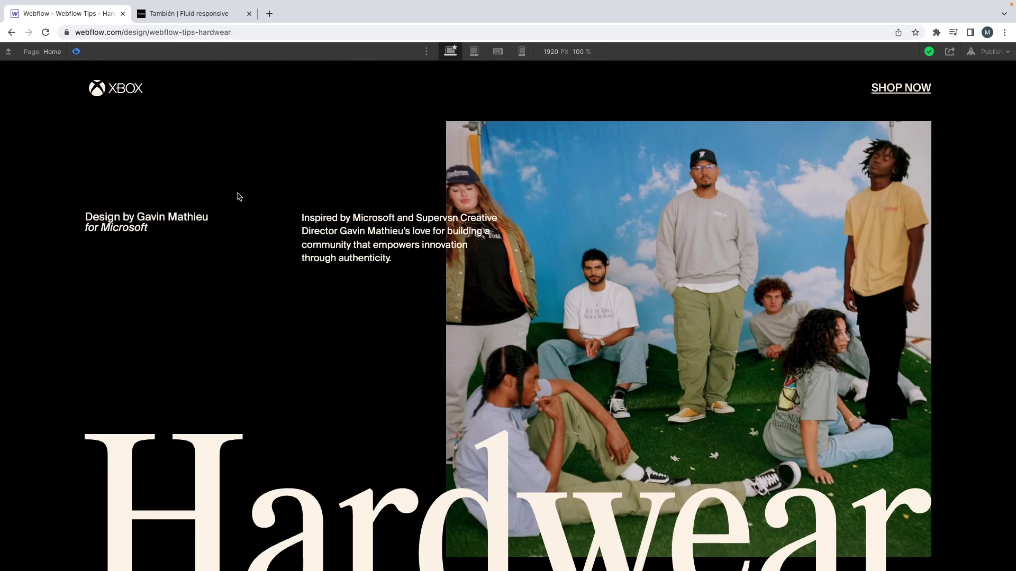